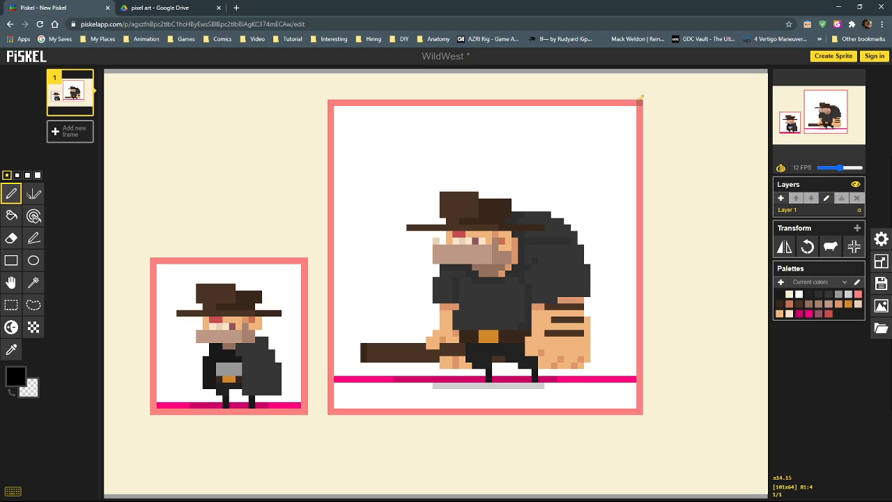
Measure the large and small character frames with rectangle selections along their pink borders, clearing each selection.
click(11, 305)
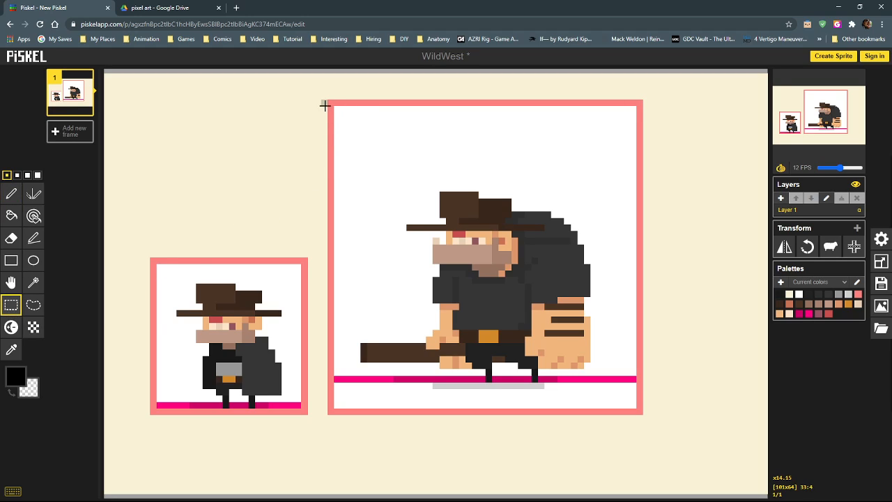
drag(325, 105, 640, 412)
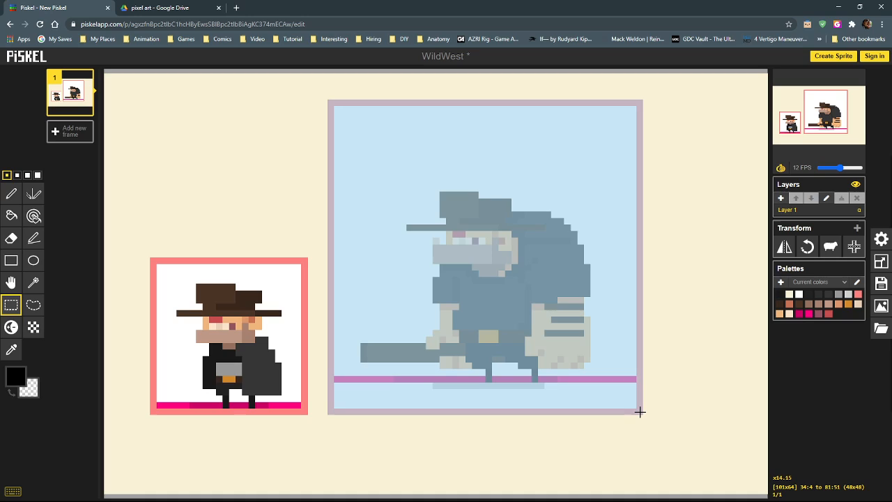
drag(640, 412, 640, 412)
click(374, 217)
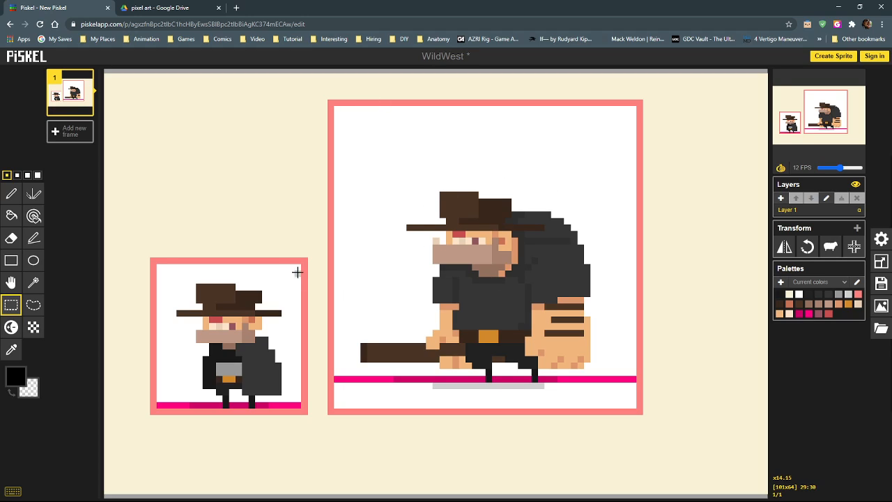
drag(305, 260, 152, 415)
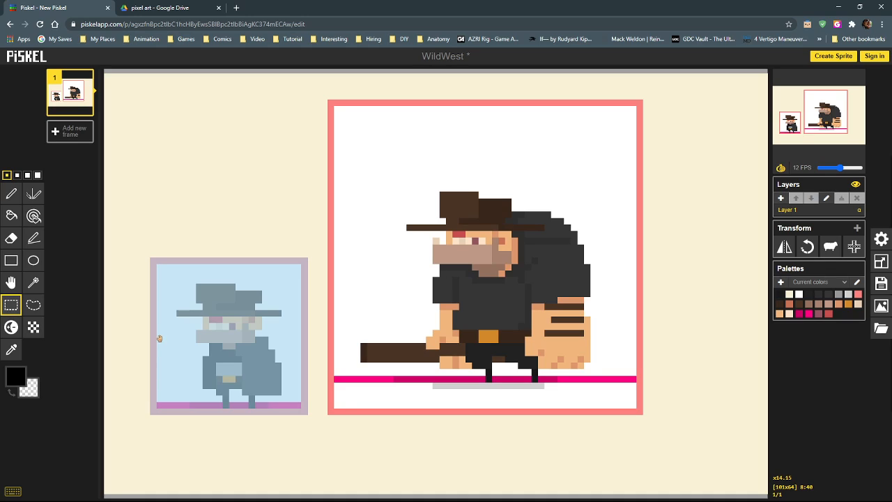
click(225, 195)
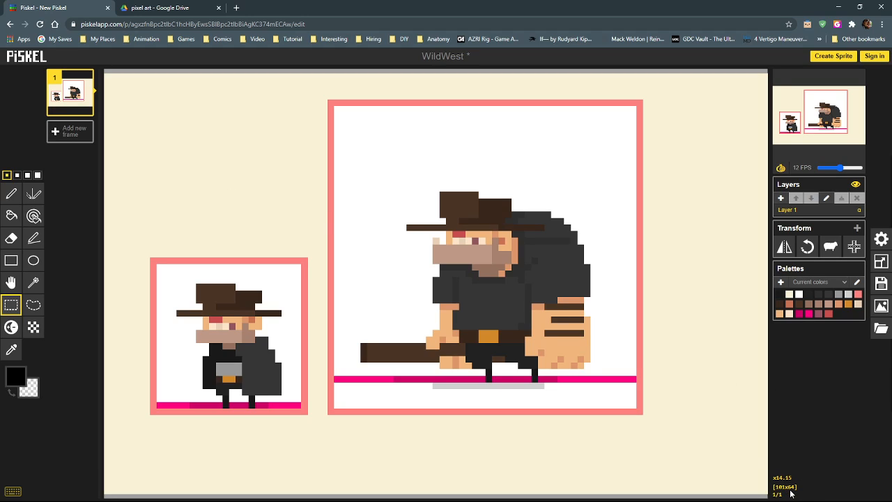
drag(331, 102, 640, 410)
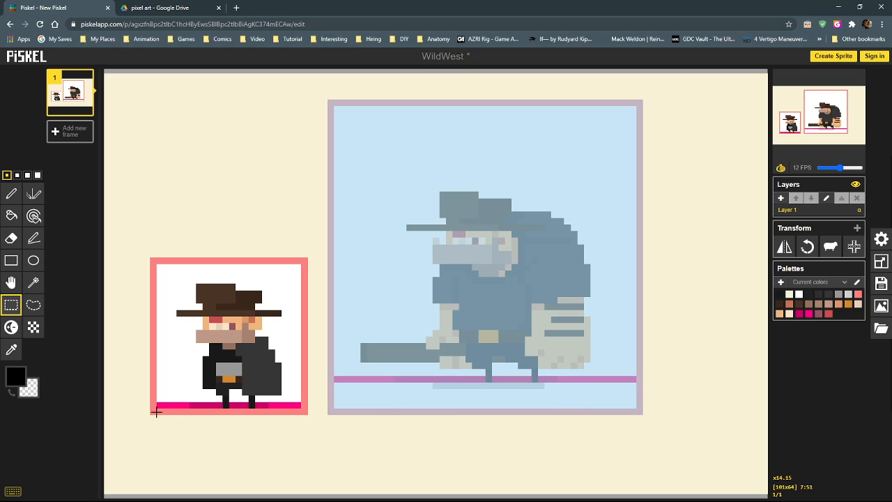
drag(155, 410, 303, 261)
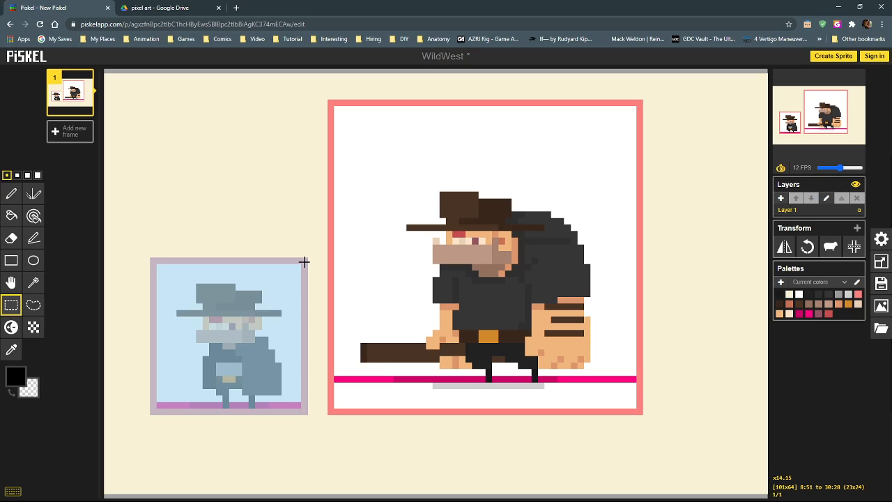
click(154, 261)
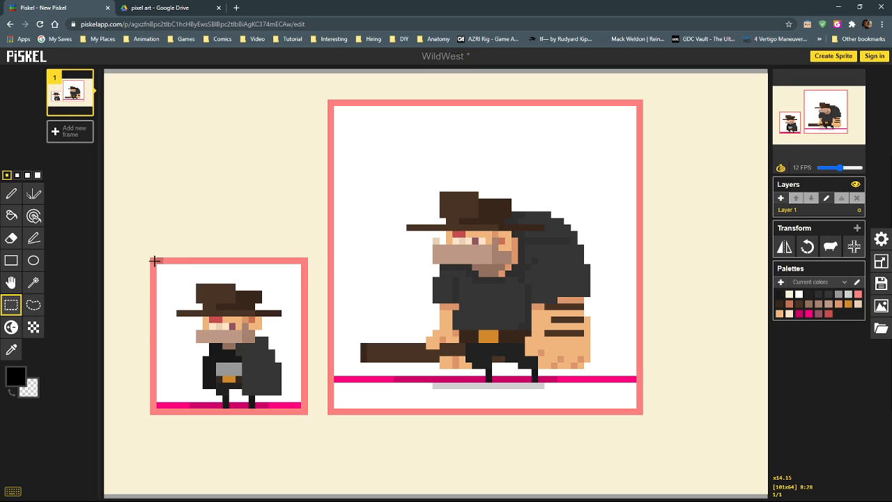
drag(154, 261, 303, 412)
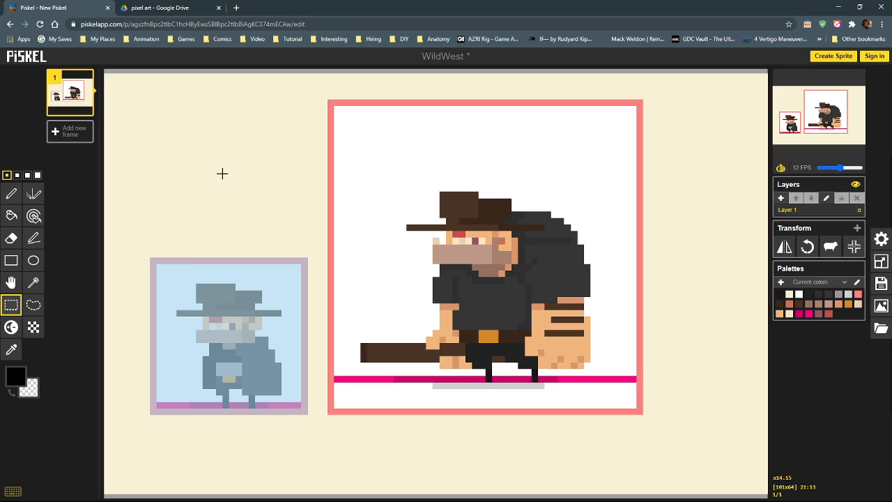
click(273, 170)
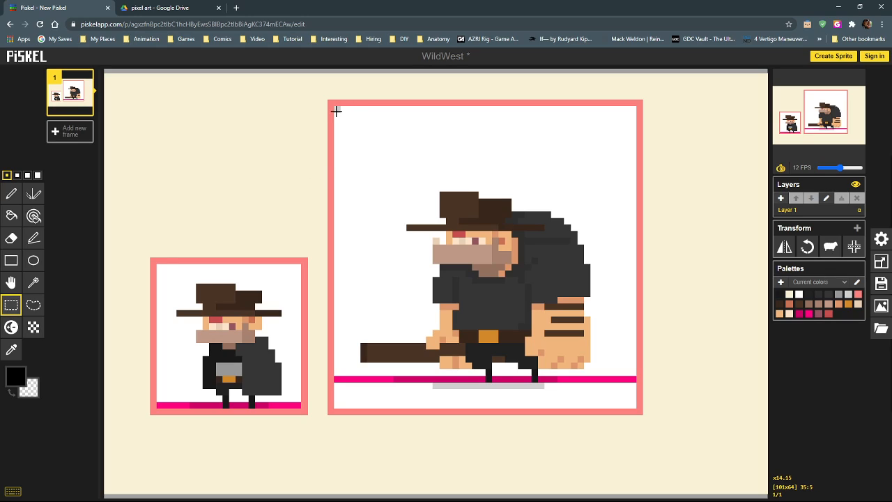
drag(330, 103, 410, 302)
click(313, 187)
drag(284, 148, 319, 214)
click(344, 223)
drag(442, 381, 578, 207)
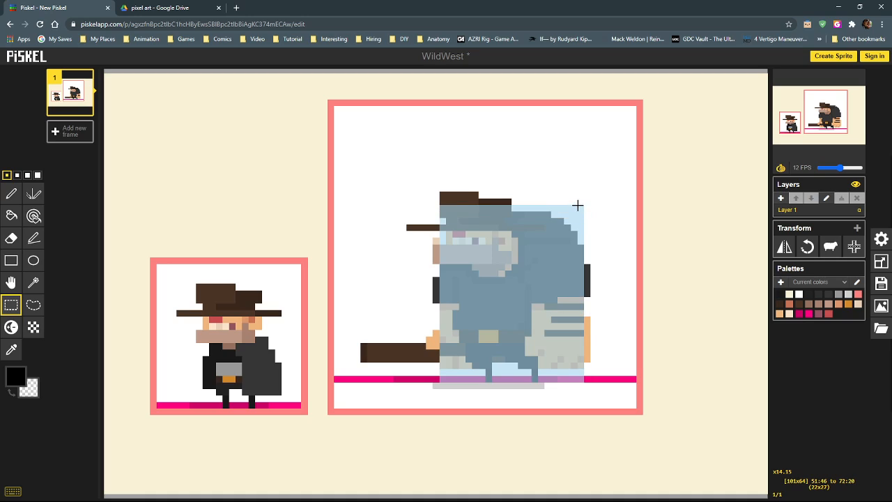
click(574, 200)
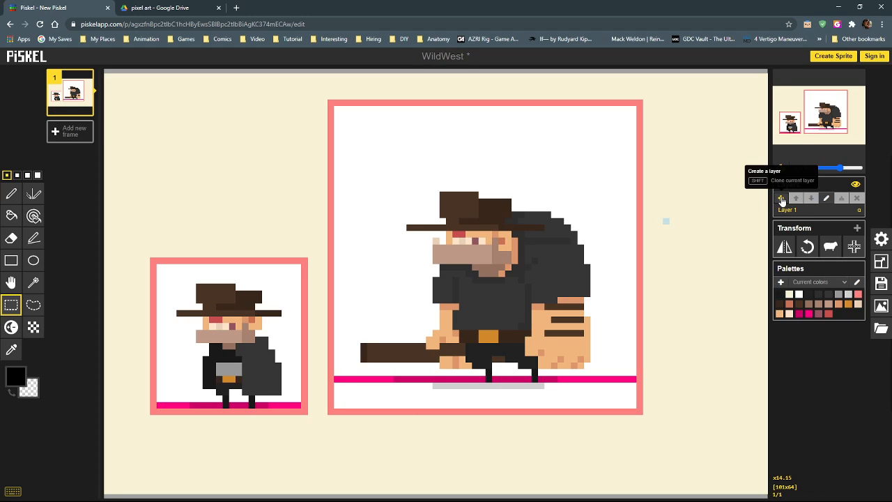
Add a new layer above Layer 1, compare the two layers, and make Layer 2 the active one.
click(785, 201)
click(811, 222)
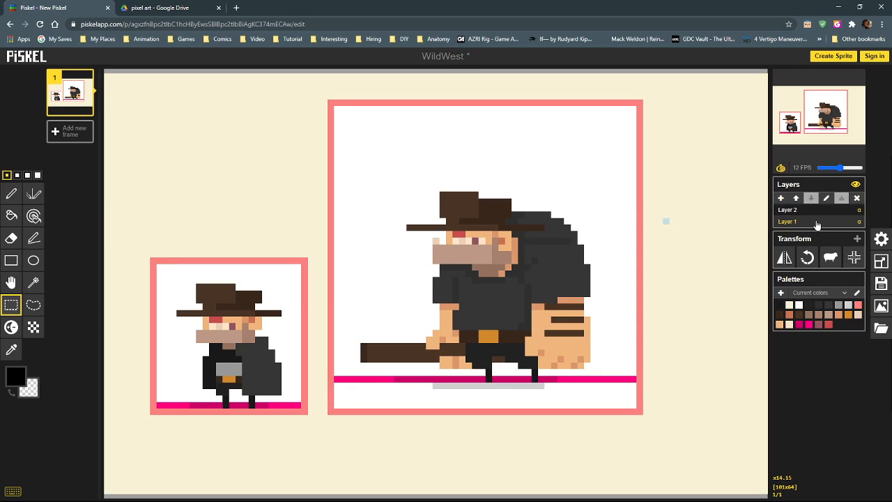
click(816, 213)
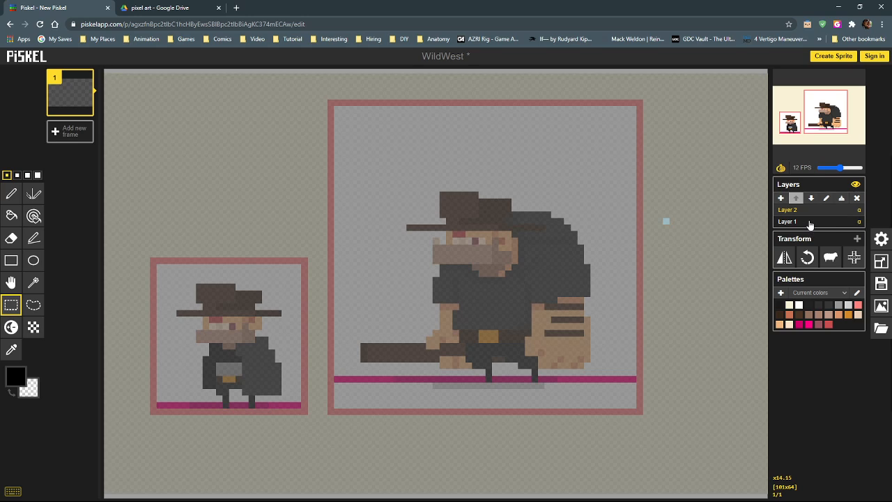
click(811, 222)
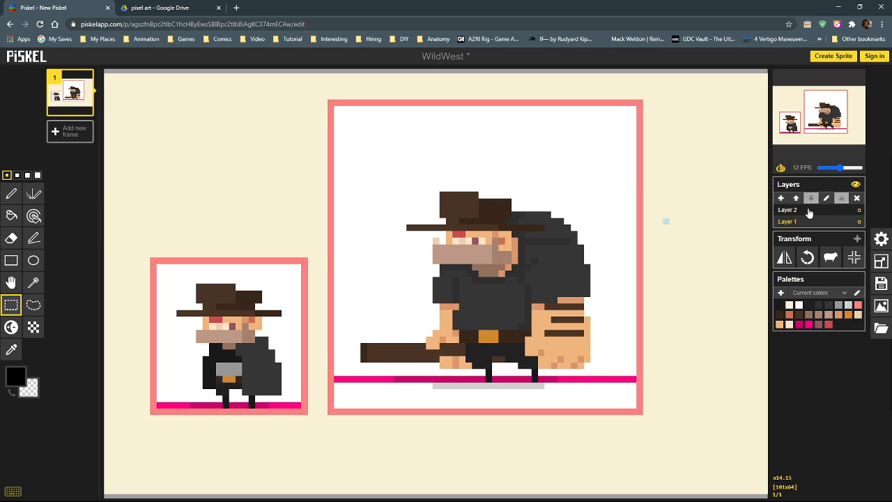
click(809, 212)
Activate the Pen tool and set the primary colour to red #e71818.
click(11, 194)
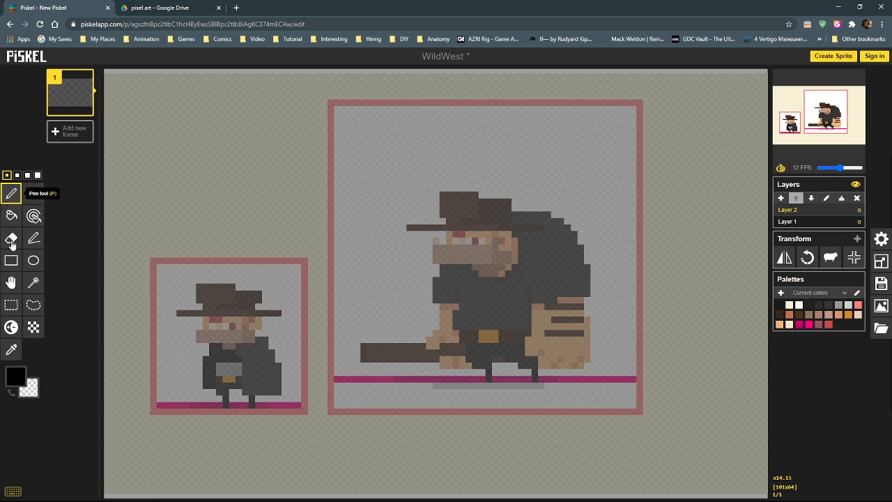
click(15, 376)
click(88, 399)
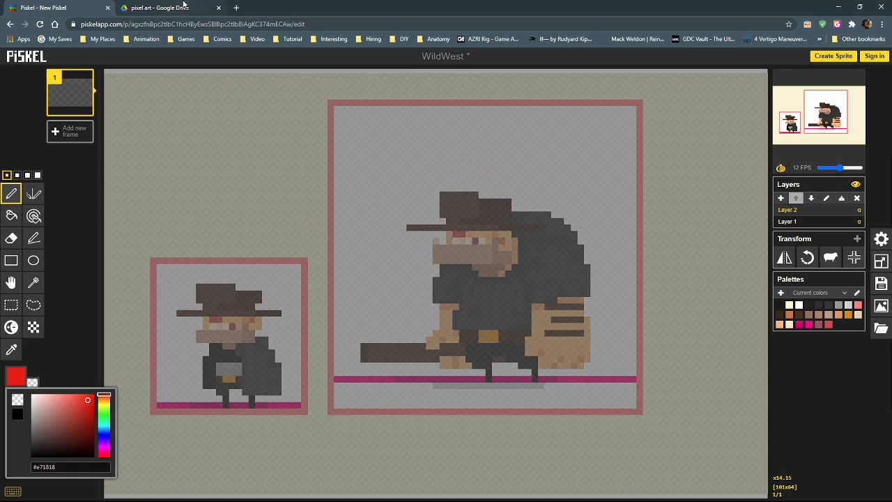
Switch to Google Drive, open animatorssurvivalkit_walkcycleref3.png to examine the walk-cycle poses, and return to Piskel.
click(200, 11)
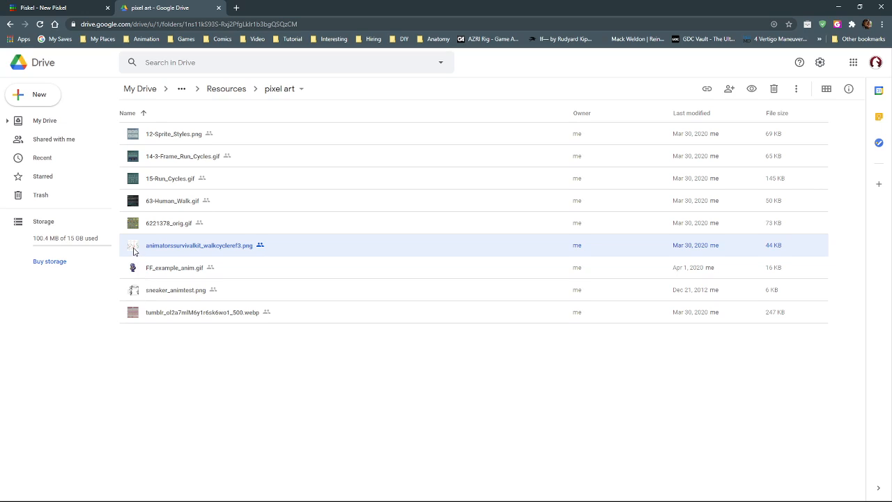
double_click(134, 247)
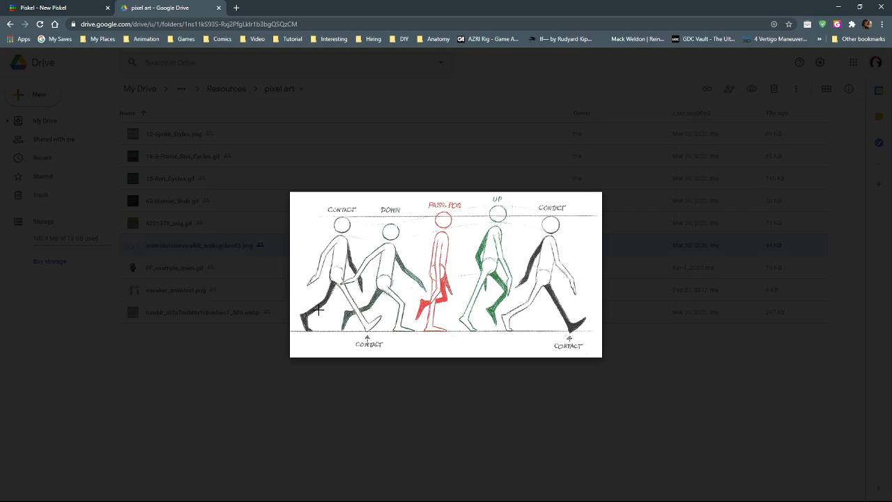
click(49, 8)
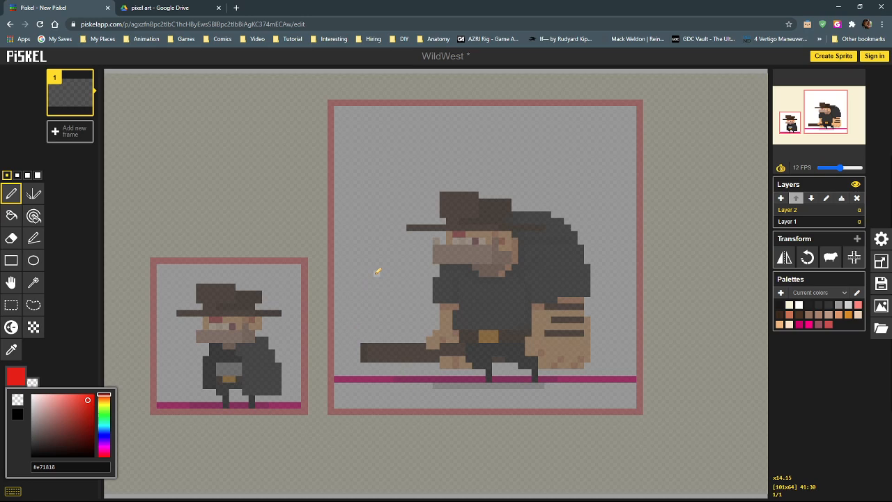
Activate the Stroke tool and compare the large character with the passing position in the walk-cycle reference.
click(33, 238)
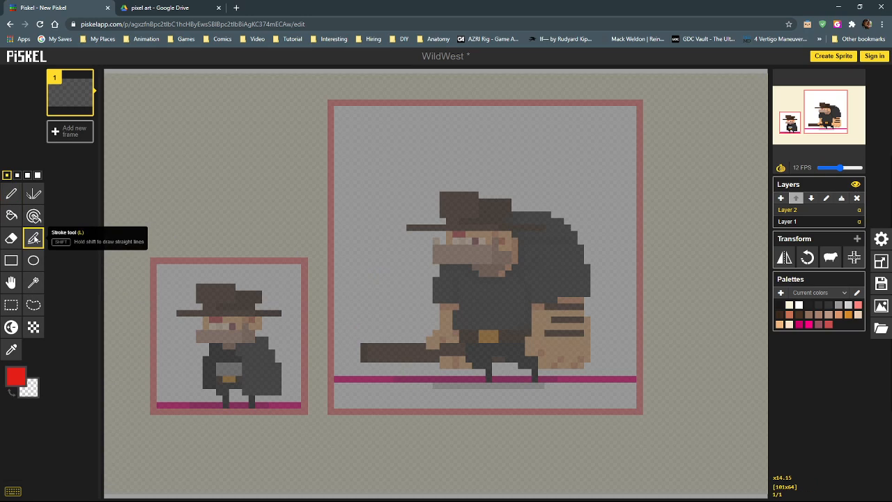
mouse_move(277, 128)
mouse_down()
mouse_move(200, 223)
mouse_move(206, 201)
mouse_move(252, 193)
mouse_move(267, 155)
mouse_move(236, 141)
mouse_move(219, 205)
mouse_move(233, 187)
mouse_move(233, 140)
mouse_move(278, 123)
mouse_move(283, 130)
mouse_up()
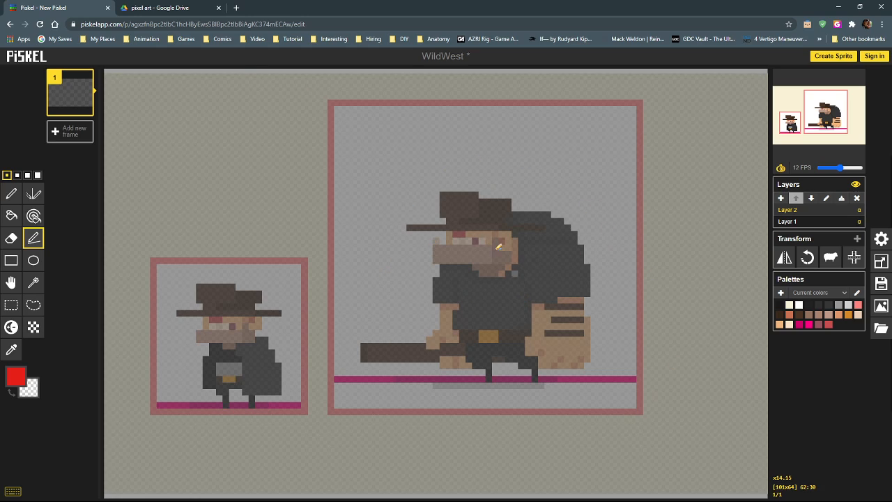
click(174, 7)
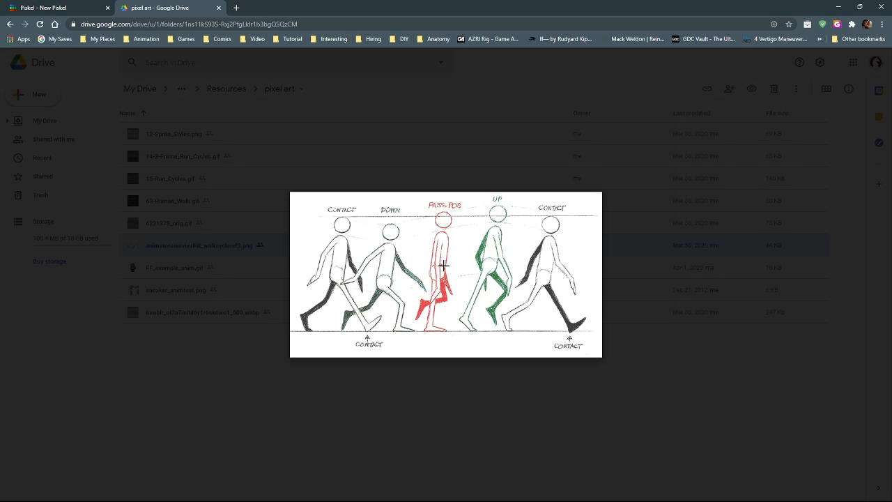
click(77, 7)
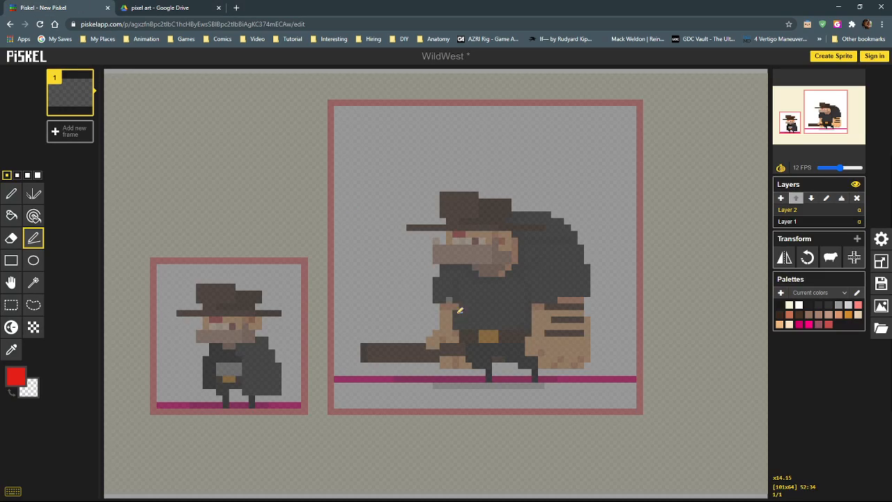
Try vertical red strokes over the large character's two legs, and undo them.
drag(535, 339, 535, 392)
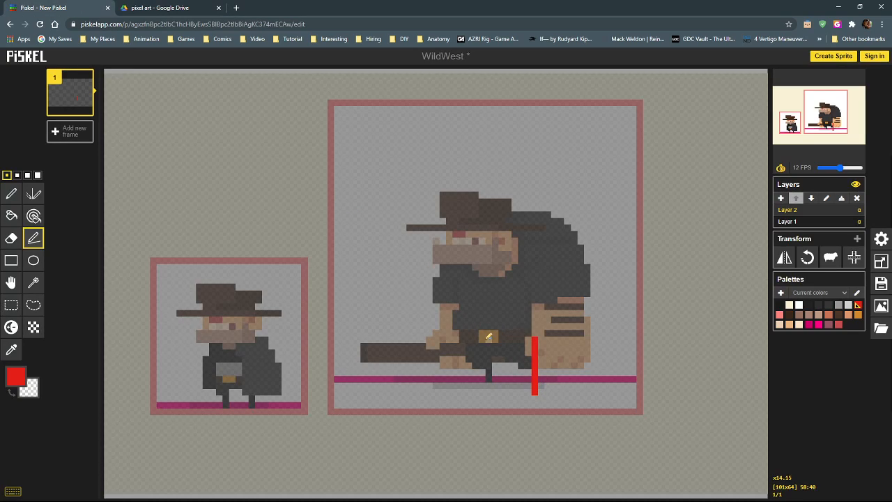
drag(488, 337, 488, 394)
key(ctrl+z)
key(ctrl+z)
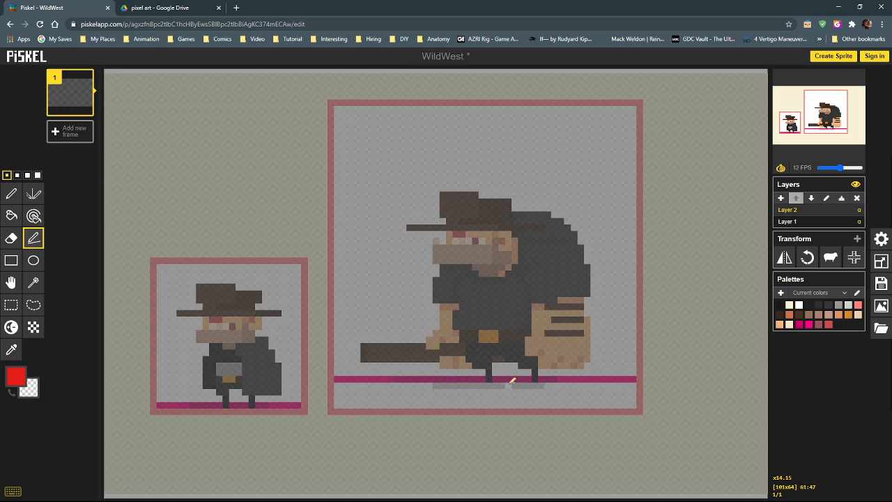
Try a bent-leg passing pose in red strokes between the large character's legs, and undo the strokes.
mouse_move(508, 379)
mouse_down()
mouse_move(499, 342)
mouse_move(484, 360)
mouse_move(525, 362)
mouse_up()
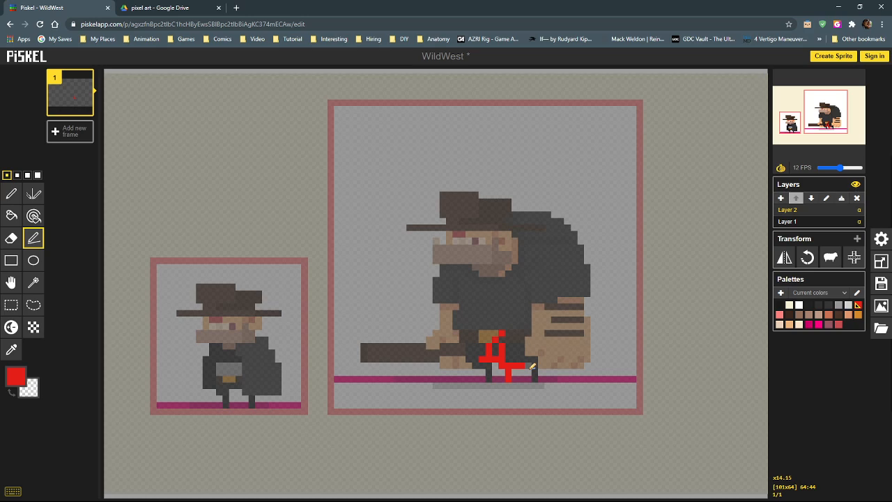
key(ctrl+z)
key(ctrl+z)
key(ctrl+z)
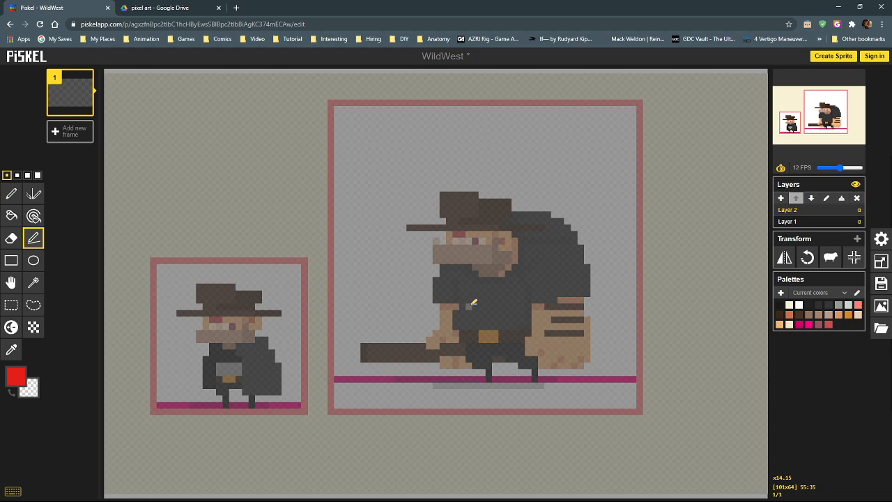
Check the walk-cycle reference image in Google Drive again and return to the WildWest sprite.
click(188, 7)
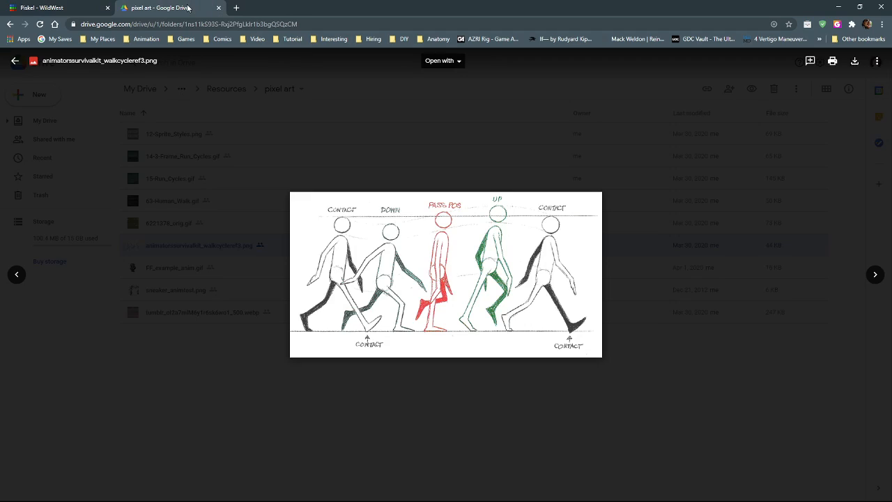
click(43, 7)
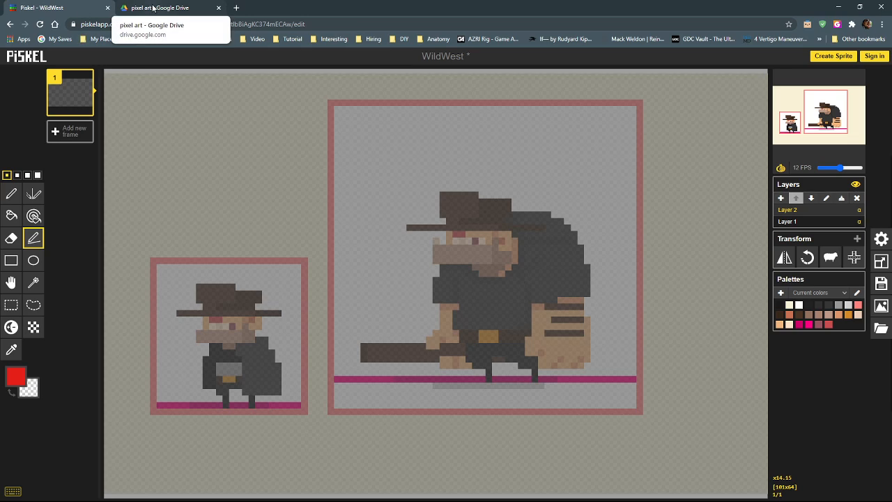
Try a diagonal red stroke across the large character's torso on Layer 1, undo it, and reactivate Layer 2.
click(812, 222)
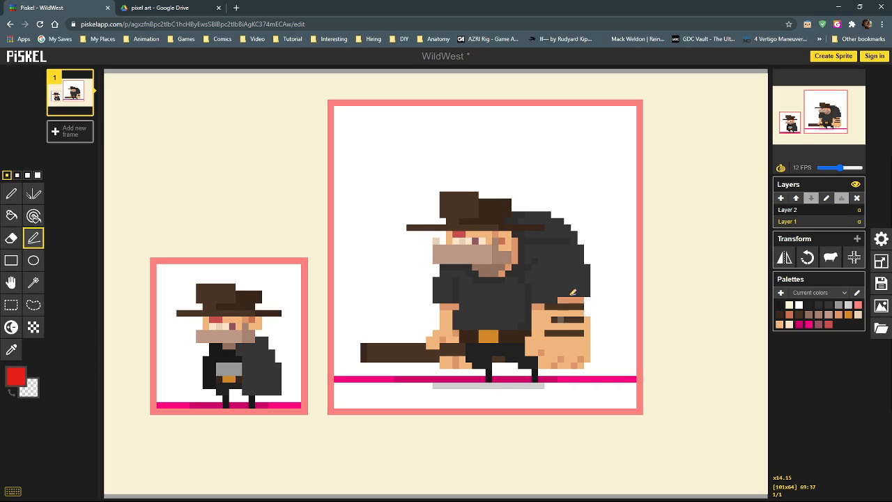
drag(548, 364, 426, 225)
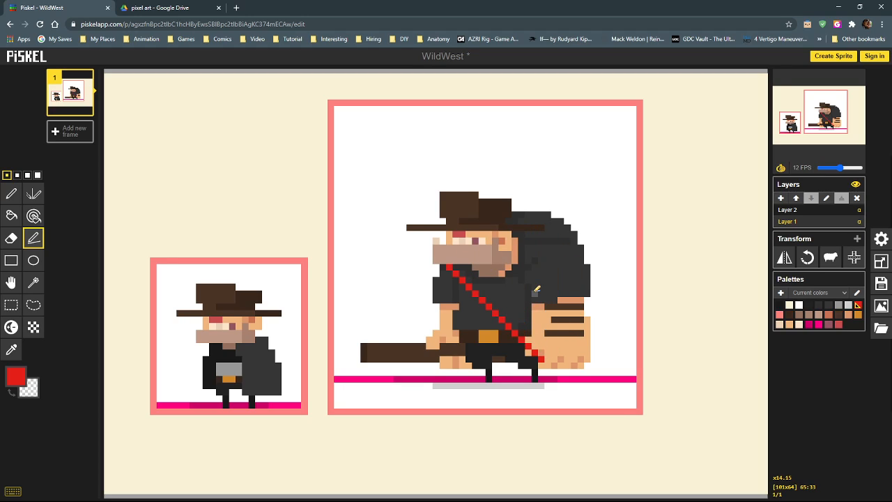
key(ctrl+z)
click(834, 209)
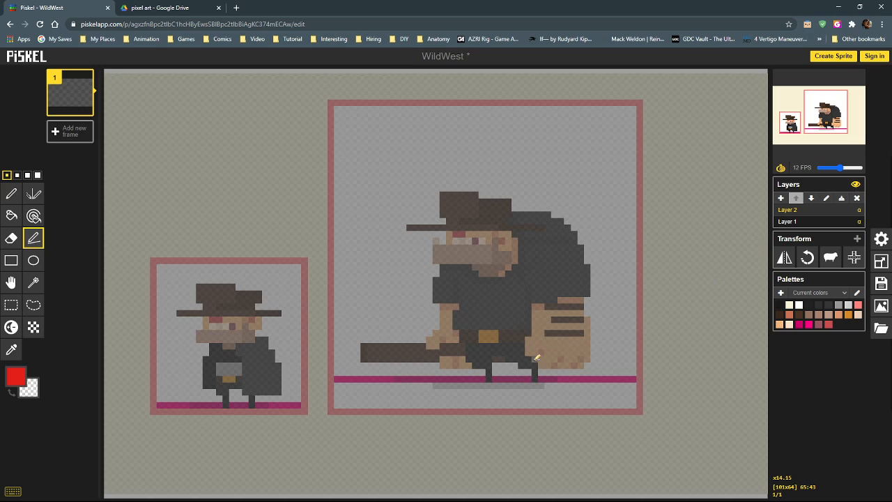
Try red guide strokes down the large character's back and rear arm and across the shoulder, undoing them.
drag(541, 359, 573, 265)
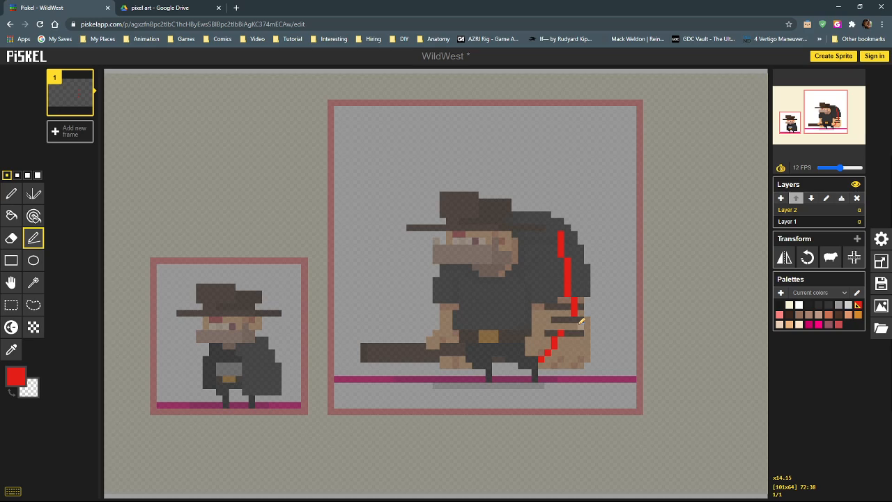
key(ctrl+z)
mouse_move(563, 227)
mouse_down()
mouse_move(528, 235)
mouse_move(530, 299)
mouse_up()
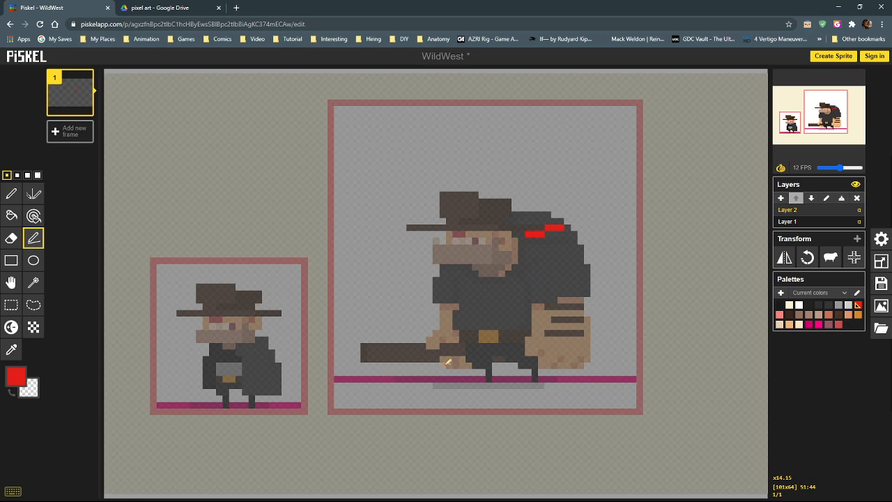
key(ctrl+z)
key(ctrl+z)
Try red guide strokes up the large character's torso to the face and around the hat's crown, undoing each attempt.
mouse_move(453, 365)
mouse_down()
mouse_move(494, 367)
mouse_move(483, 365)
mouse_move(499, 248)
mouse_move(496, 223)
mouse_move(468, 224)
mouse_up()
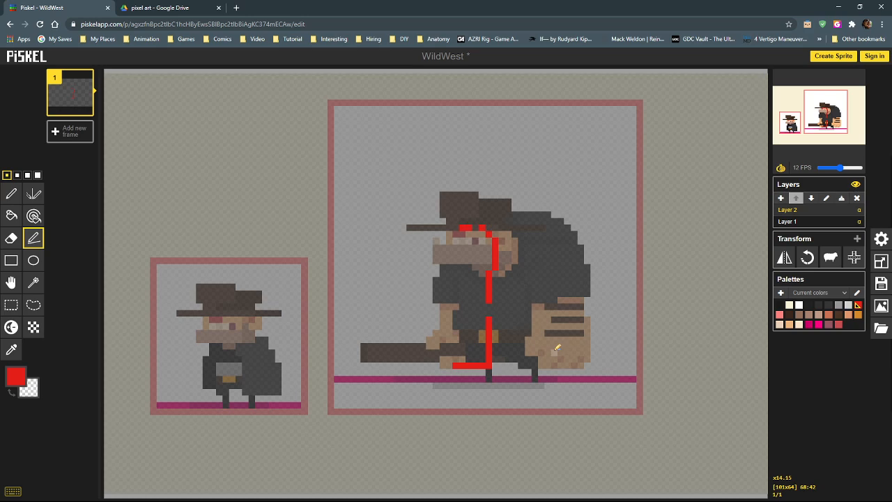
key(ctrl+z)
key(ctrl+z)
key(ctrl+z)
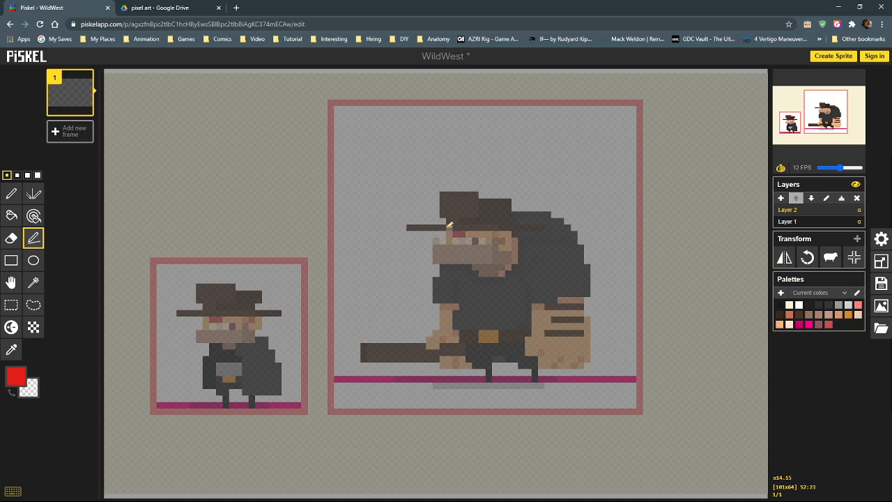
mouse_move(450, 227)
mouse_down()
mouse_move(453, 207)
mouse_move(492, 207)
mouse_move(509, 217)
mouse_move(509, 231)
mouse_up()
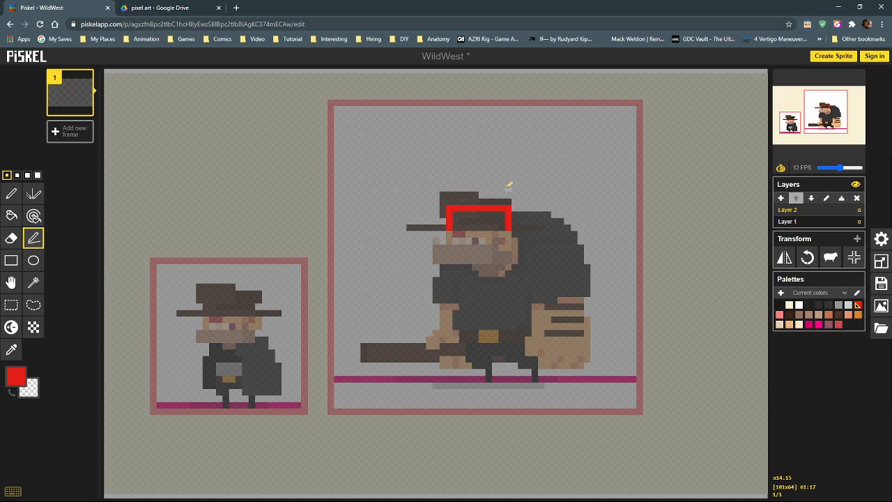
key(ctrl+z)
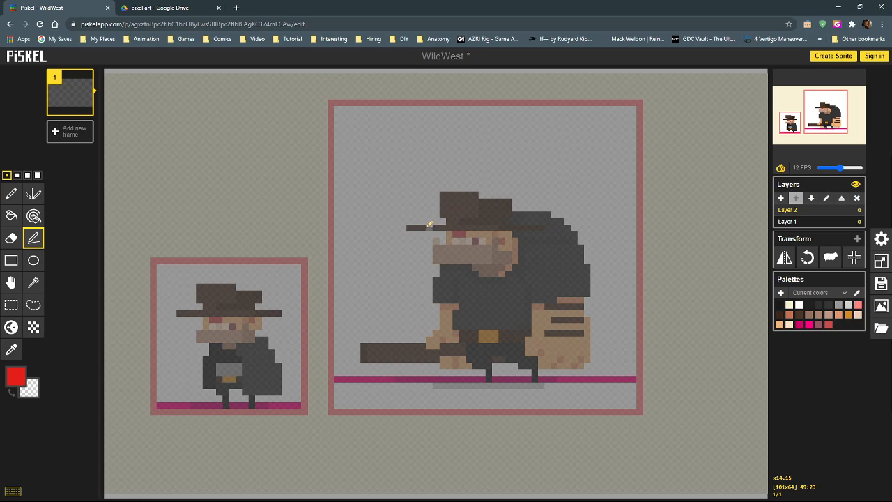
Mark raised and lowered positions of the large character's hat brim with red pixels, and trace a red line along the brim.
drag(425, 222, 417, 222)
click(410, 214)
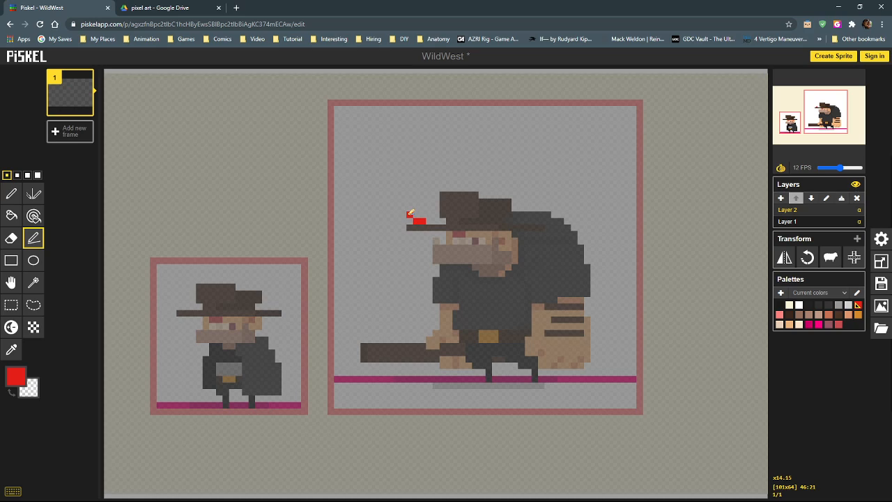
click(529, 220)
click(422, 233)
click(409, 240)
click(428, 234)
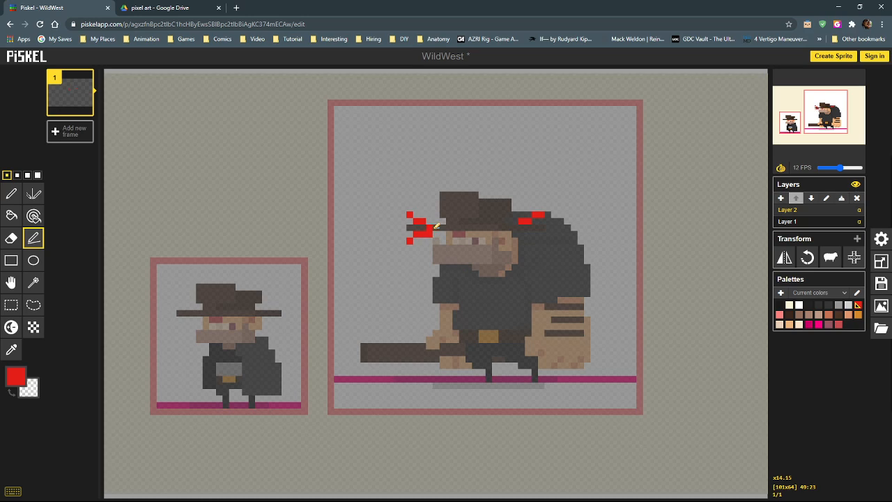
drag(427, 228, 496, 228)
Erase the red guide marks around and along the large character's hat brim.
right_click(430, 227)
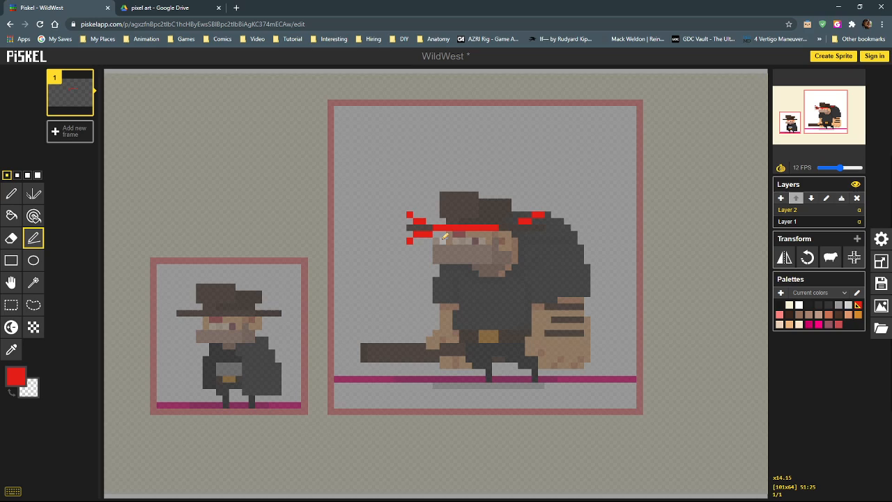
right_click(411, 214)
right_click(419, 221)
right_click(429, 234)
right_click(423, 234)
right_click(417, 234)
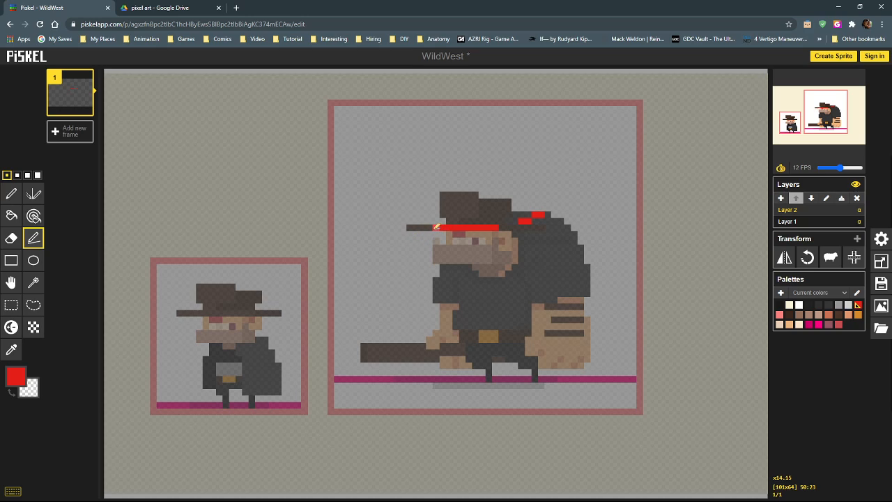
mouse_move(437, 228)
mouse_down()
mouse_move(499, 227)
mouse_move(546, 213)
mouse_up()
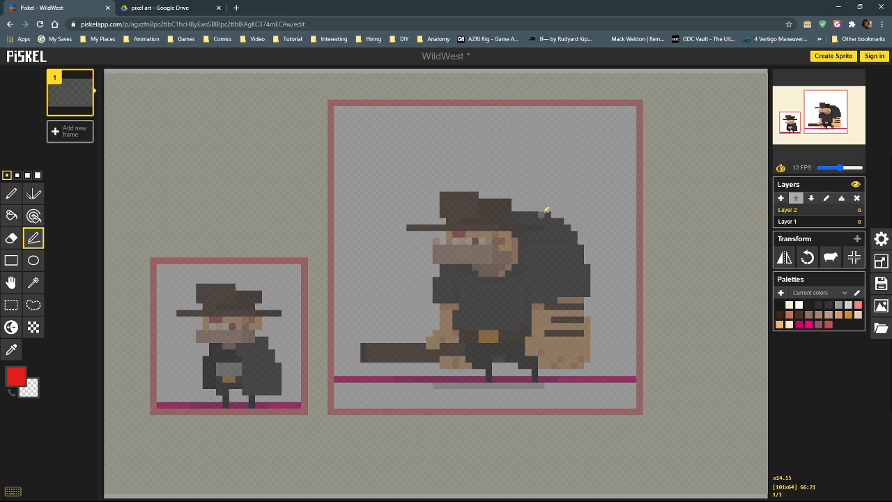
Switch to the Pen tool and inspect the sprite on Layer 1 before reactivating Layer 2.
click(828, 221)
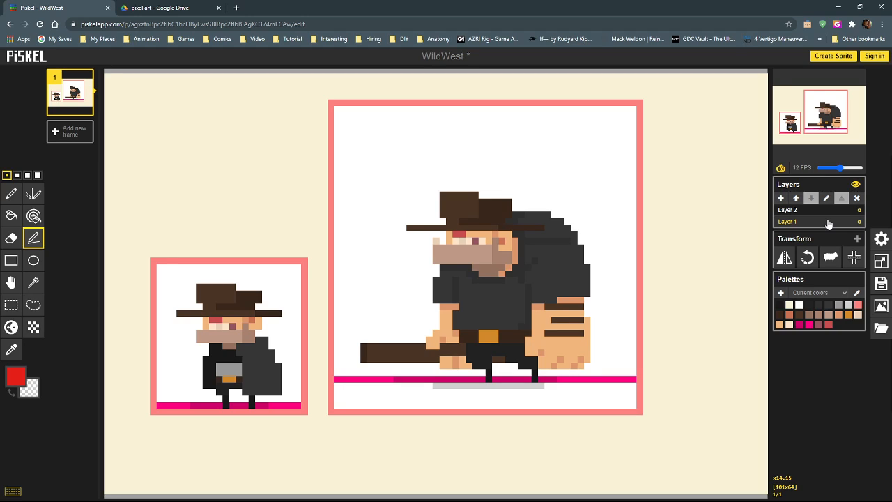
click(827, 211)
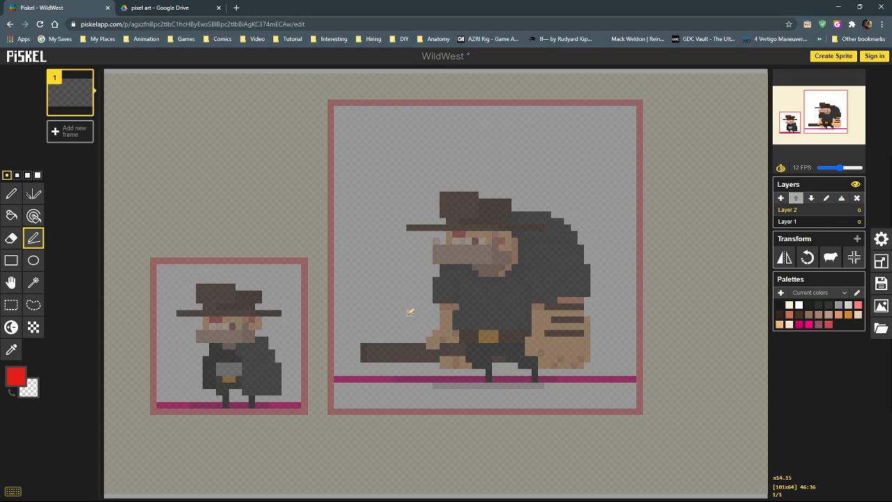
click(11, 195)
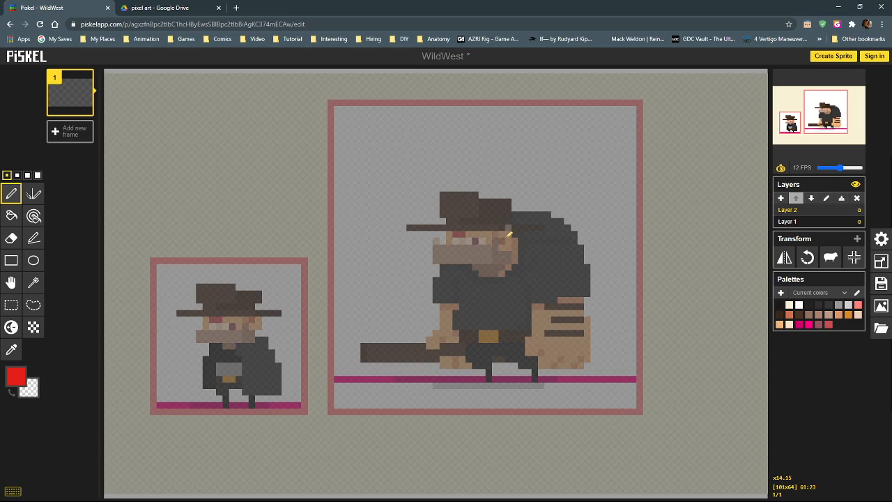
click(811, 222)
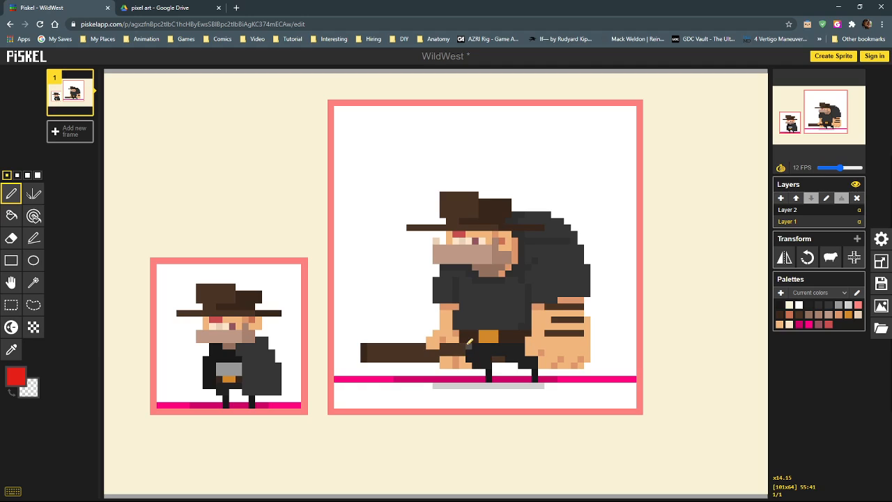
click(821, 211)
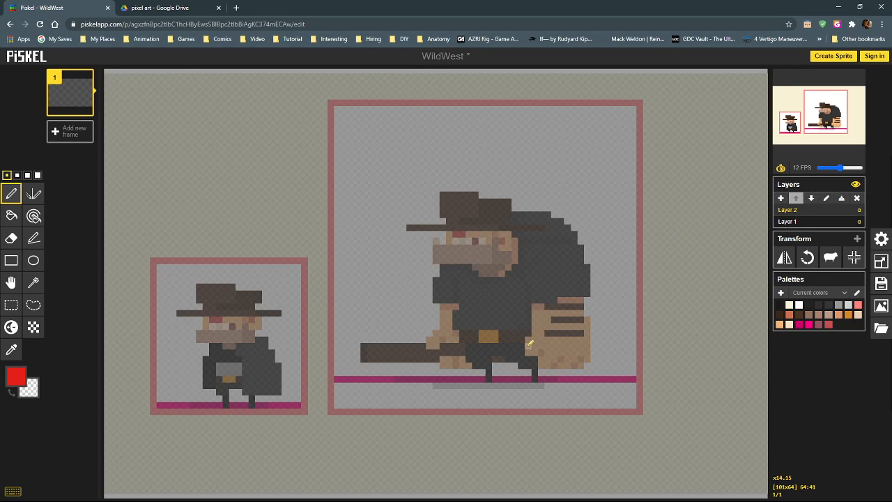
Outline the large character's belt line and the front edge of the torso in red on Layer 2.
click(462, 337)
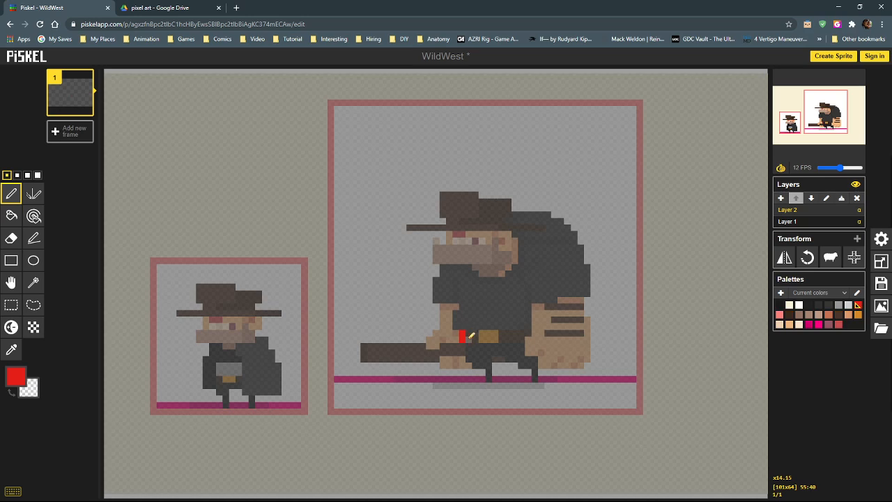
drag(471, 339, 533, 341)
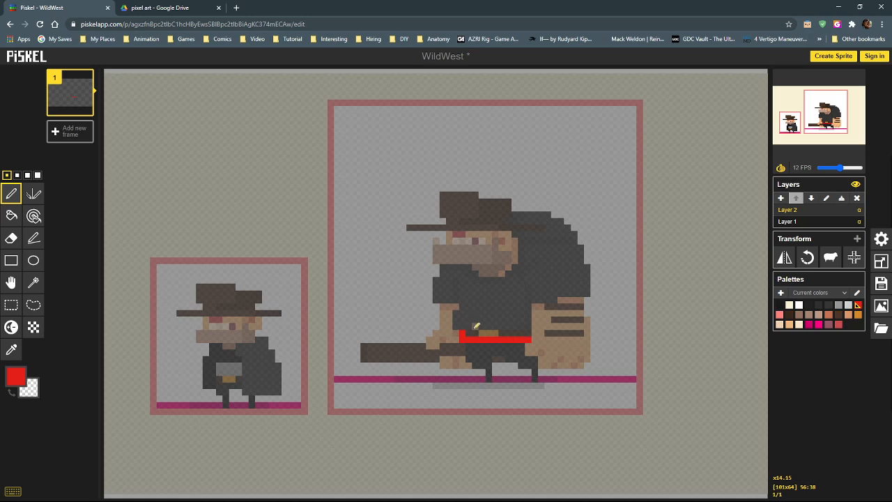
drag(457, 324, 459, 300)
drag(456, 298, 464, 272)
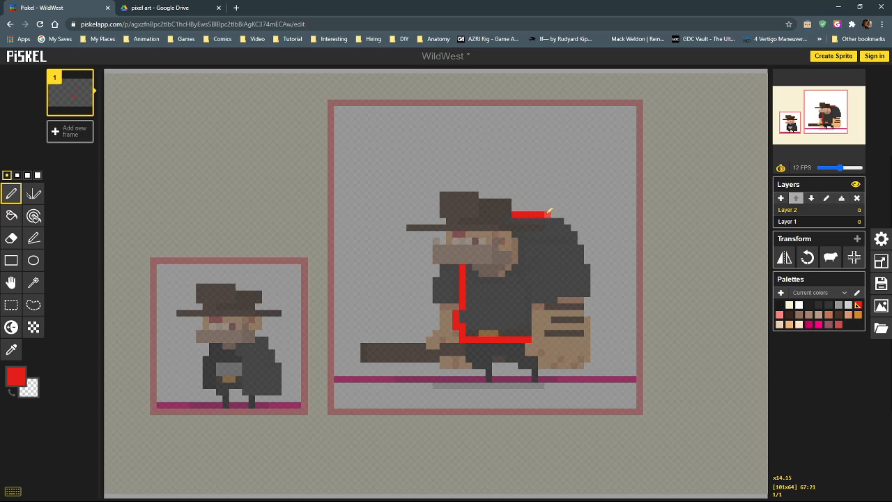
Outline the large character's upper back and rear torso edge in red, correcting the pixels at the shoulder corner.
click(548, 214)
drag(558, 335, 560, 253)
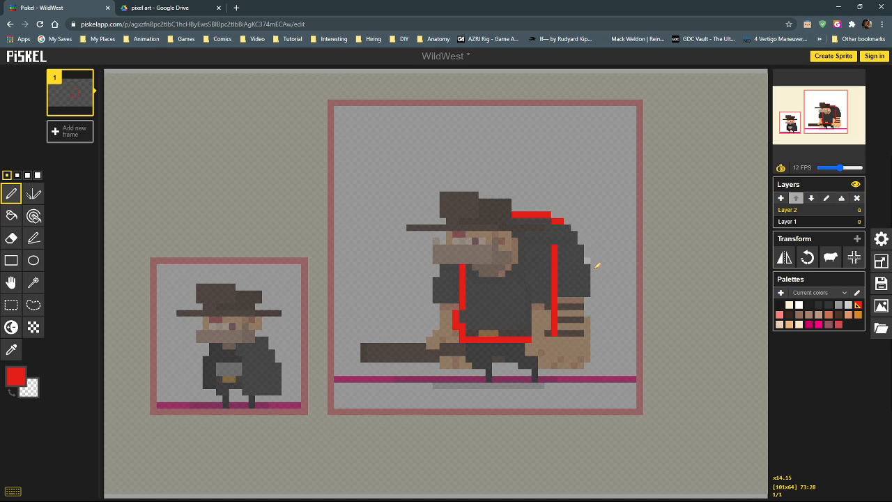
click(558, 235)
right_click(561, 221)
right_click(555, 221)
right_click(548, 215)
click(555, 221)
click(548, 215)
drag(563, 227, 562, 304)
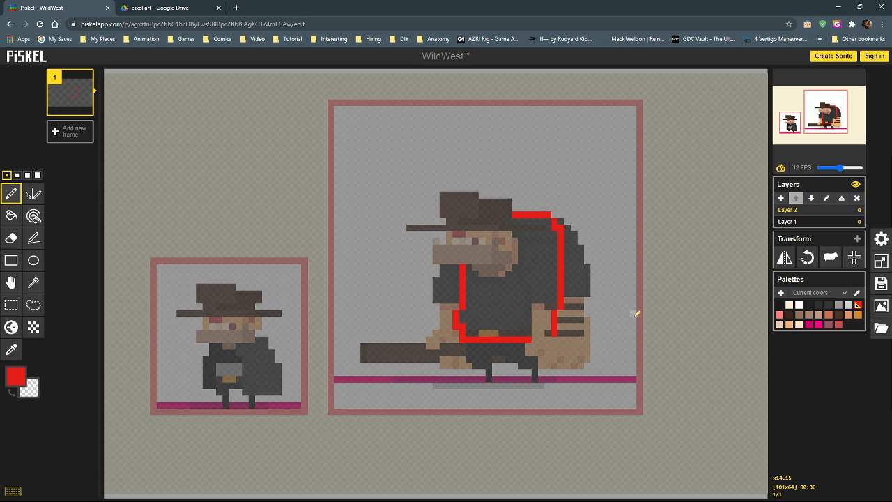
Join the belt line to the rear torso edge with red pixels, erase the stray ones, and thicken the waist line.
click(544, 340)
click(555, 340)
mouse_move(547, 333)
mouse_down()
mouse_move(548, 310)
mouse_move(561, 331)
mouse_move(555, 287)
mouse_up()
right_click(555, 327)
right_click(560, 306)
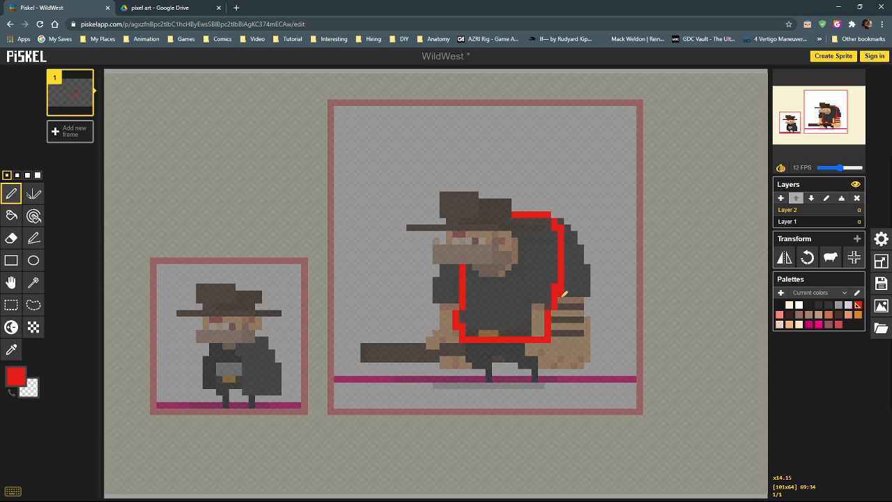
right_click(555, 287)
drag(543, 331, 467, 331)
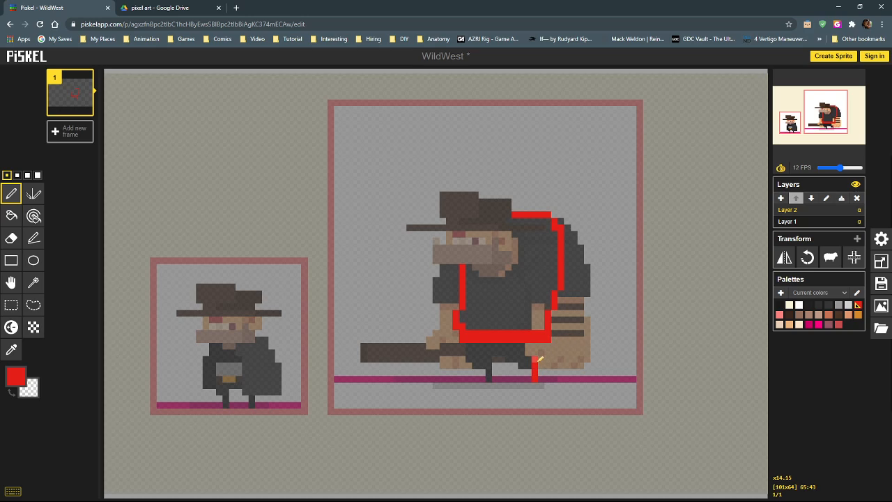
Try a short red stroke over the large character's rear leg, and remove it.
mouse_move(538, 358)
mouse_down()
mouse_move(537, 342)
mouse_move(541, 348)
mouse_up()
drag(534, 358, 534, 379)
Close the torso outline across the face and hat brim, and fill the enclosed shape with red.
drag(462, 257, 462, 247)
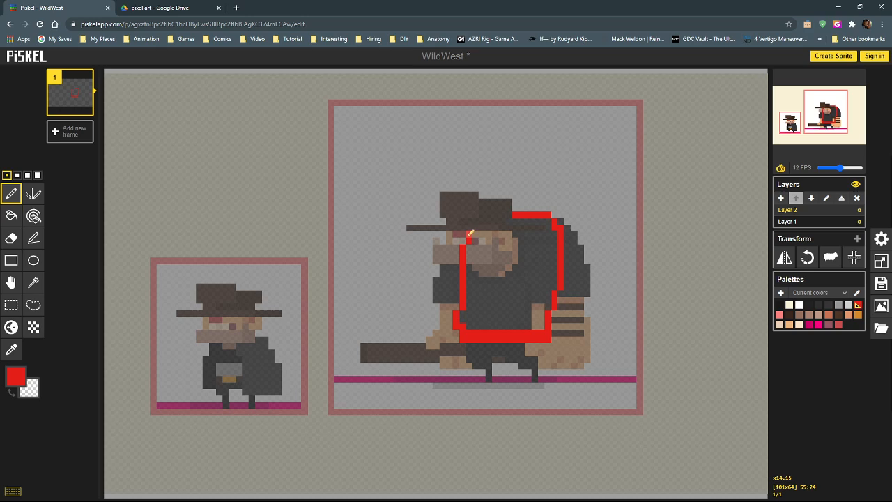
drag(510, 214, 475, 230)
click(11, 217)
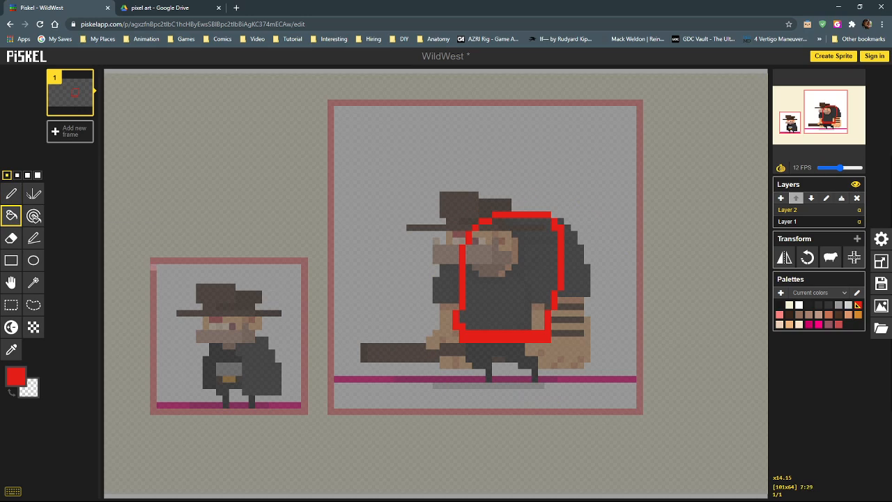
click(478, 286)
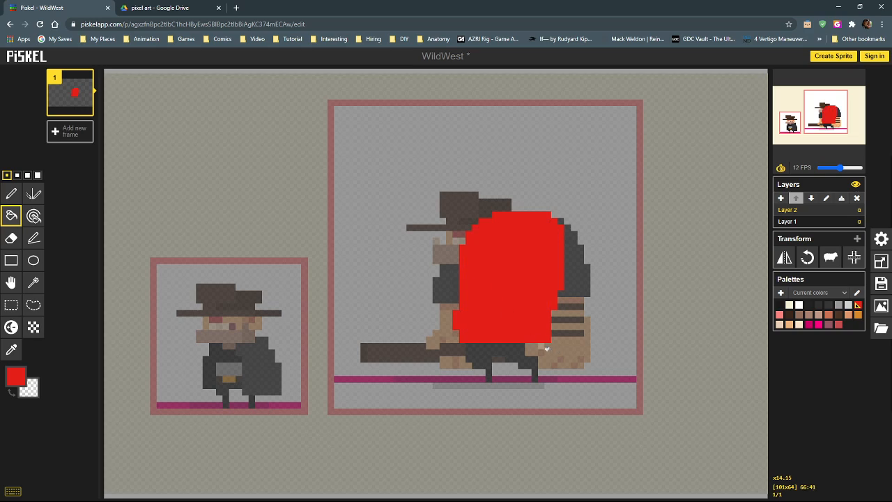
Try shifting the red body shape with the Move tool, and retouch its lower rear edge with the Pen tool.
click(10, 193)
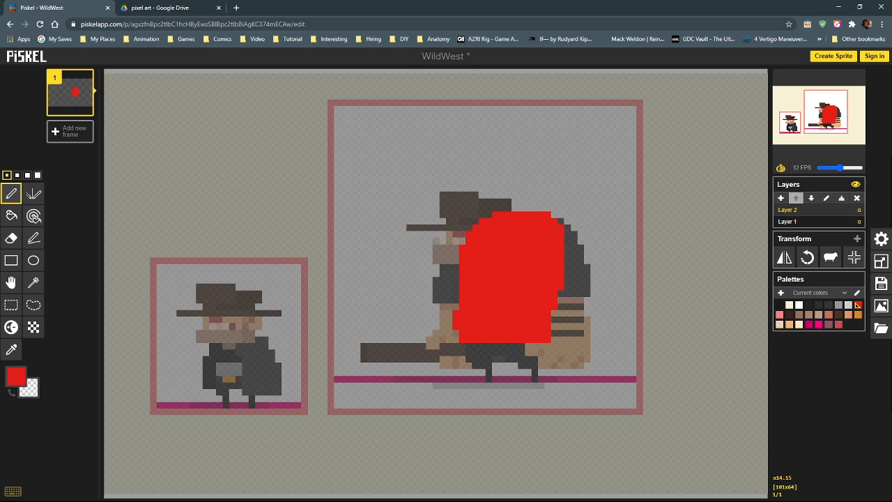
click(11, 281)
mouse_move(508, 281)
mouse_down()
mouse_move(401, 293)
mouse_move(584, 315)
mouse_move(511, 257)
mouse_move(507, 276)
mouse_move(508, 267)
mouse_move(483, 272)
mouse_move(510, 261)
mouse_move(508, 279)
mouse_up()
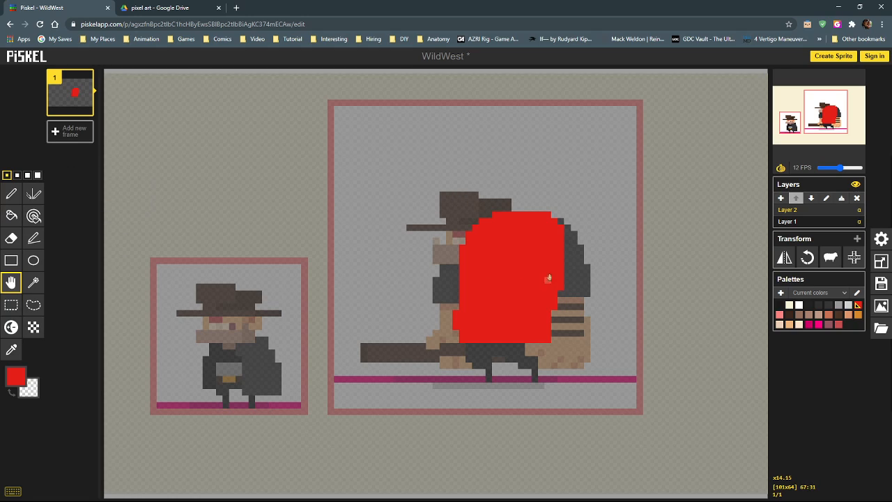
drag(548, 279, 510, 259)
click(11, 194)
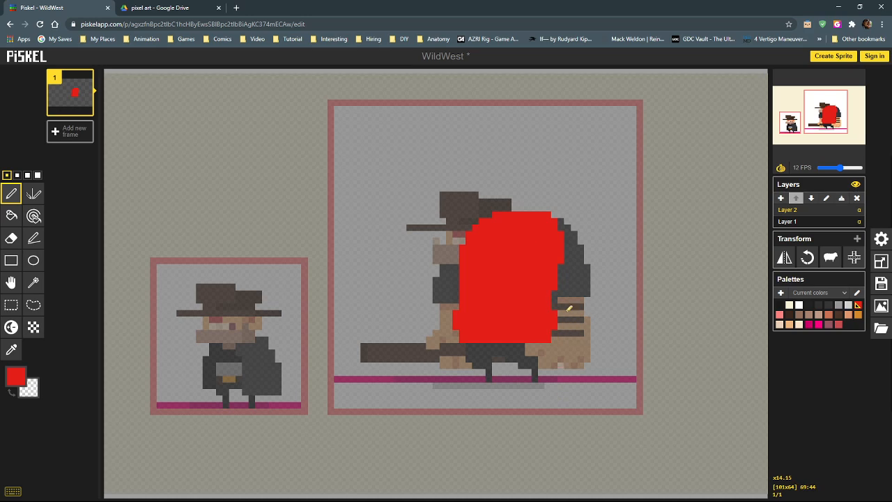
Rename Layer 2 as Body.
double_click(789, 209)
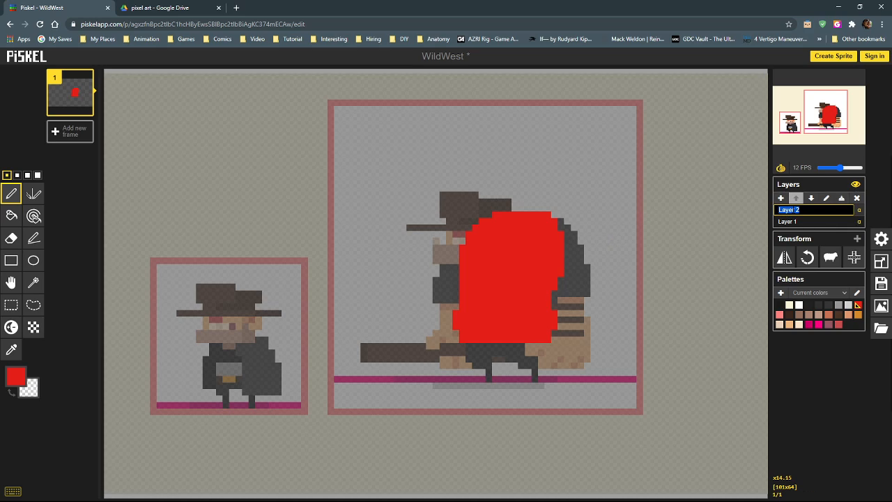
text(Body)
key(Return)
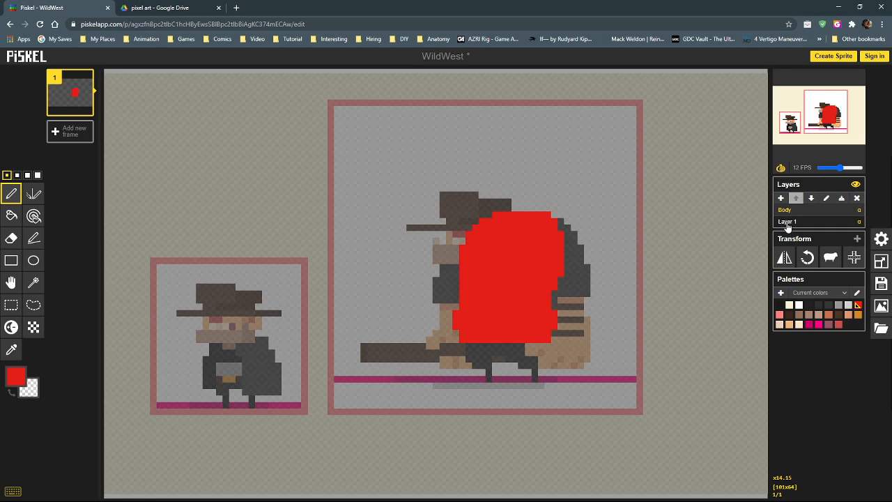
Compare the Body layer with Layer 1, add a new layer above Body, and reactivate Body.
click(788, 223)
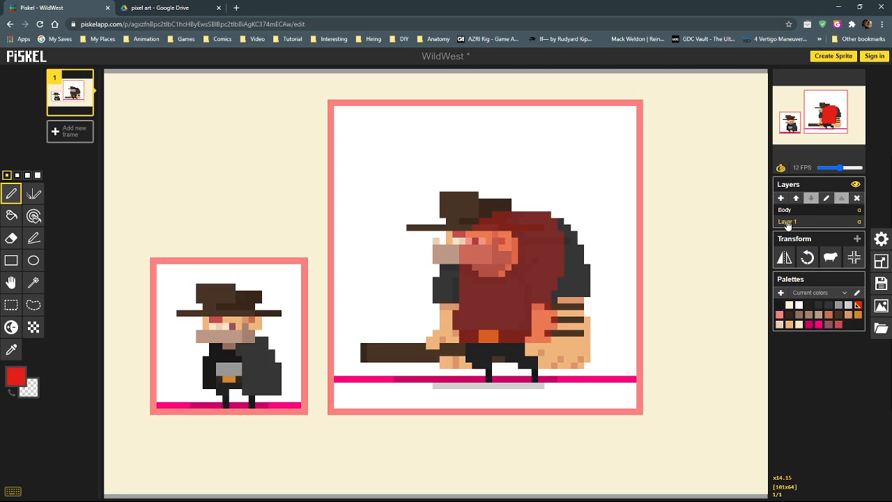
click(790, 213)
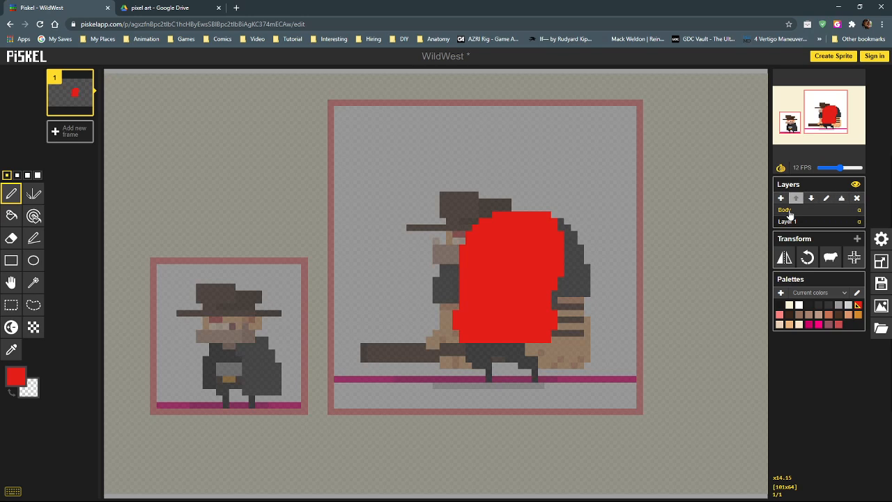
click(780, 199)
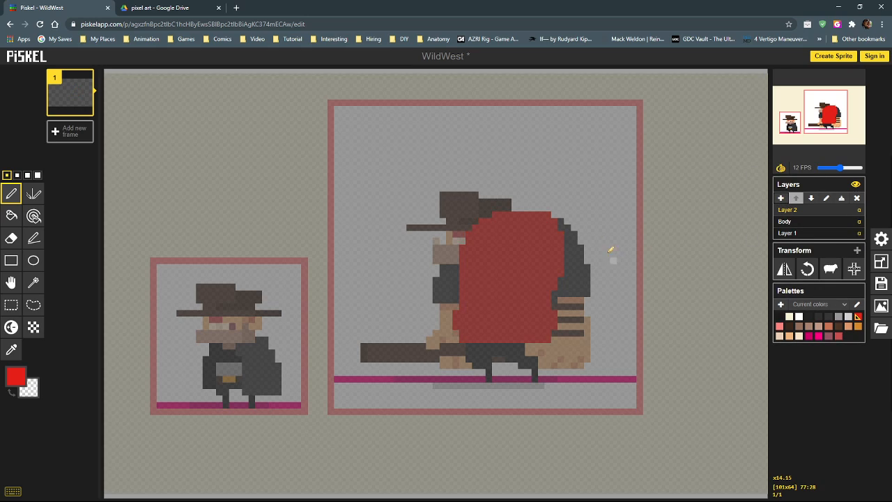
click(819, 222)
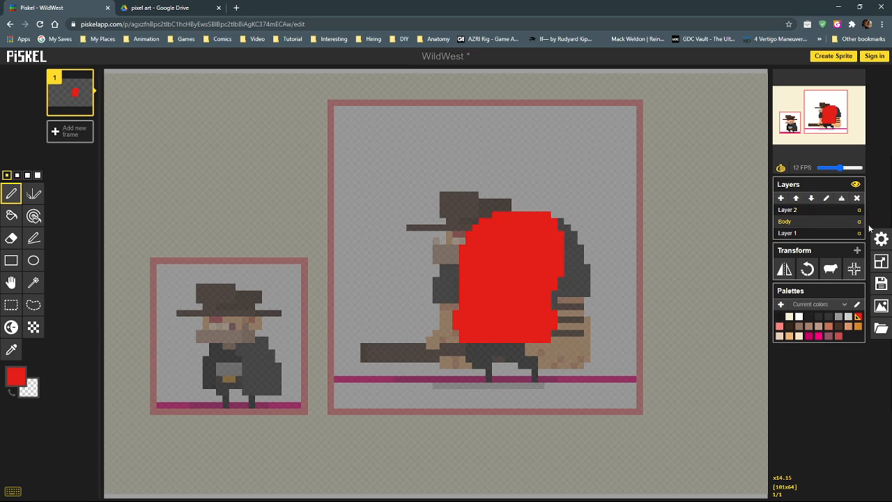
Set the Body layer's opacity to 0 and make Layer 2 the active layer.
click(859, 223)
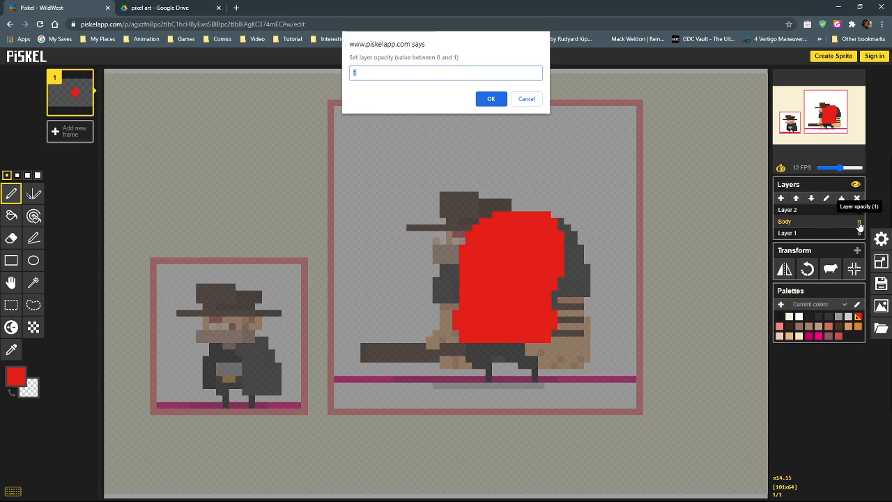
text(0)
key(Return)
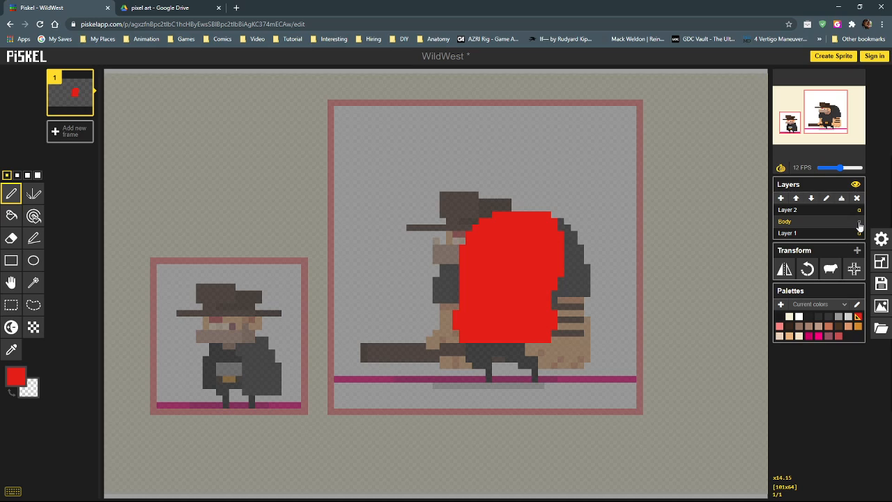
click(837, 212)
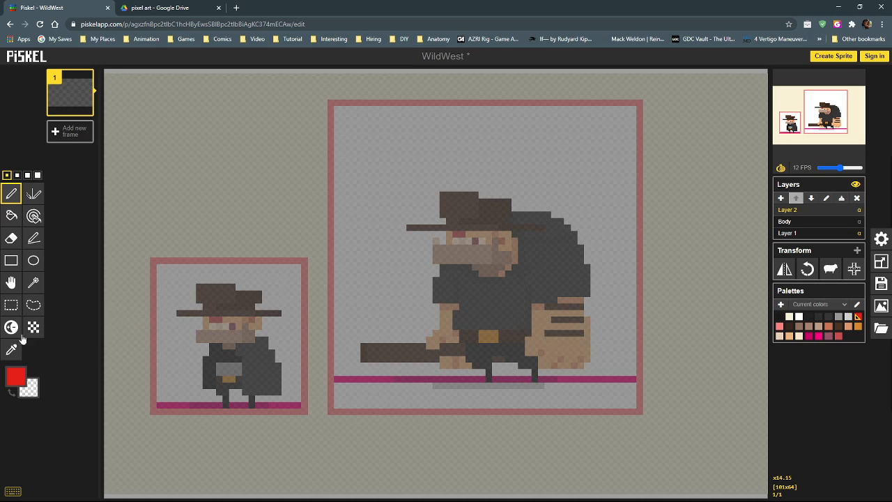
Outline the cowboy's large rear-side arm on Layer 2 in bright yellow (#dae718), with a dividing line between sleeve and forearm.
click(16, 377)
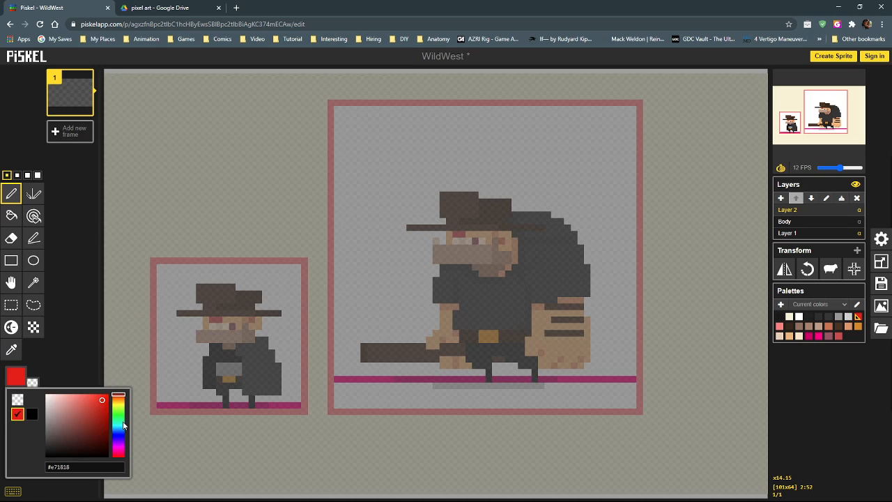
drag(123, 425, 120, 409)
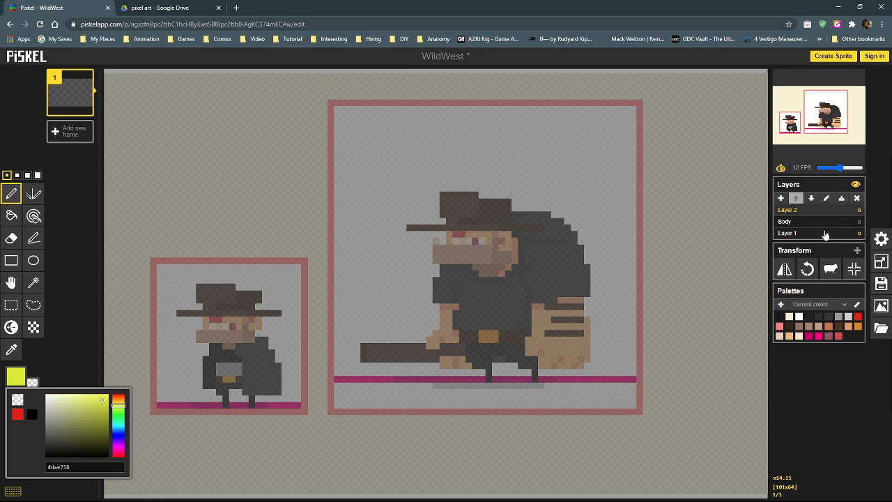
click(826, 233)
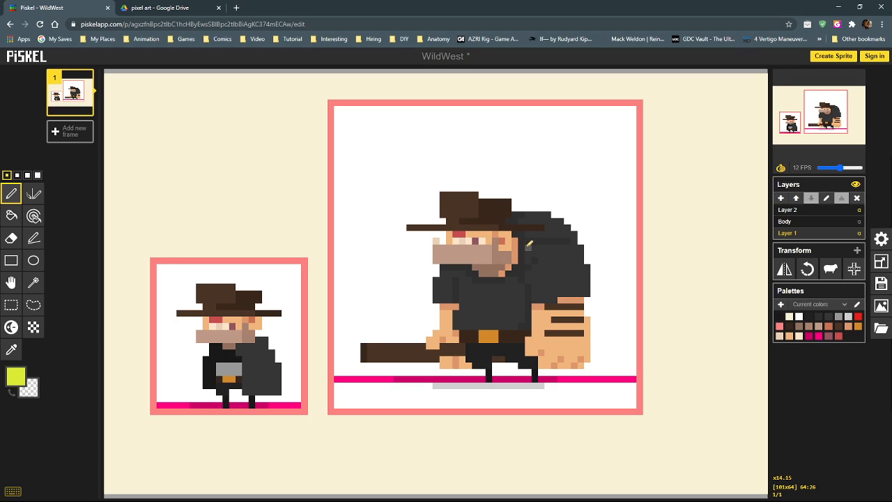
click(809, 211)
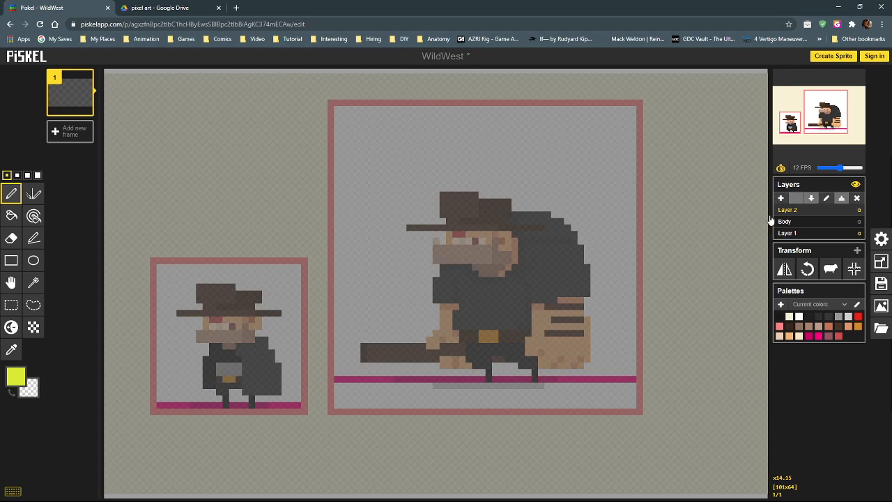
mouse_move(535, 301)
mouse_down()
mouse_move(536, 221)
mouse_move(529, 229)
mouse_move(546, 214)
mouse_move(577, 232)
mouse_move(592, 274)
mouse_move(581, 308)
mouse_move(589, 358)
mouse_move(546, 365)
mouse_up()
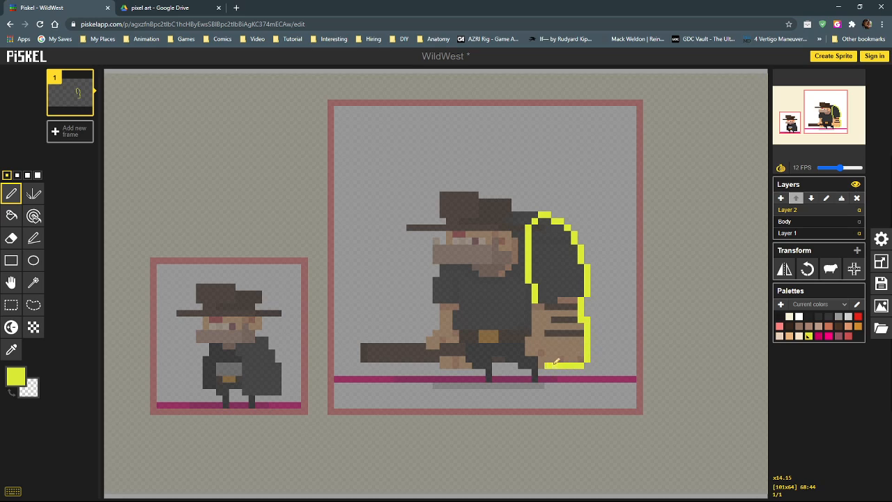
drag(587, 293, 547, 297)
mouse_move(543, 364)
mouse_down()
mouse_move(528, 349)
mouse_move(537, 302)
mouse_up()
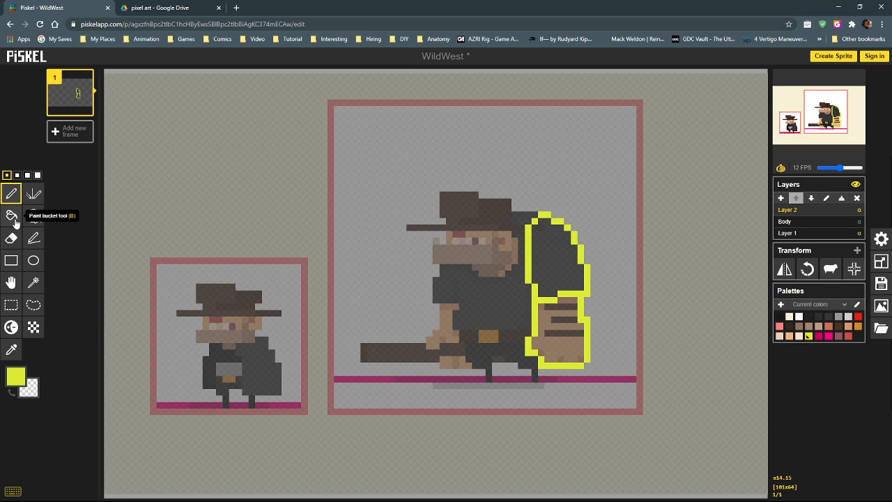
Fill the sleeve and forearm sections of the yellow arm outline with a duller yellow-green (#bec54e).
click(28, 384)
drag(99, 408, 84, 412)
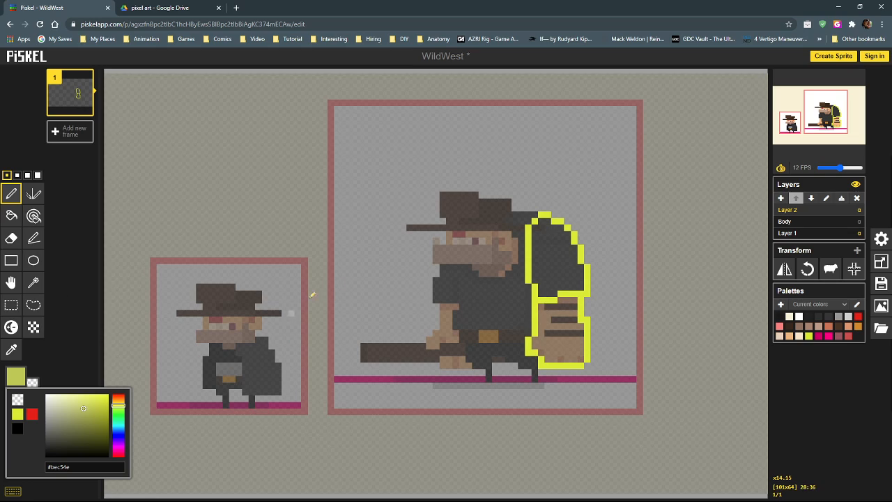
click(567, 253)
click(11, 216)
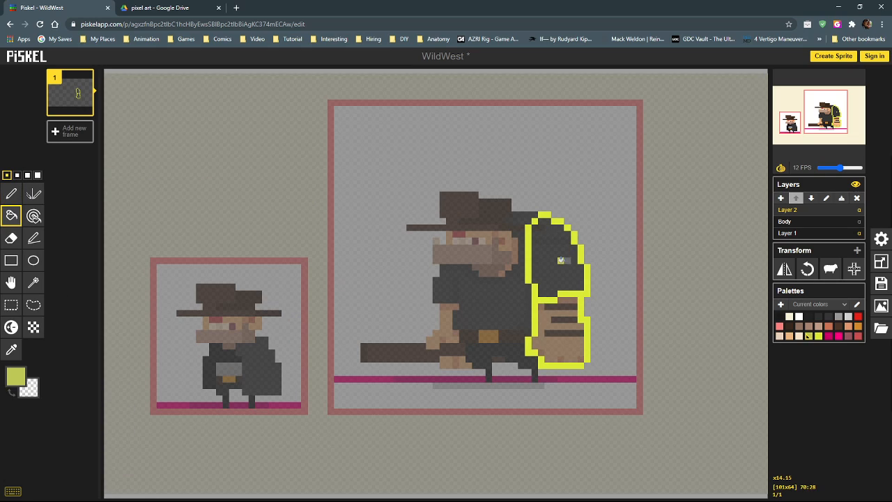
click(545, 252)
click(556, 327)
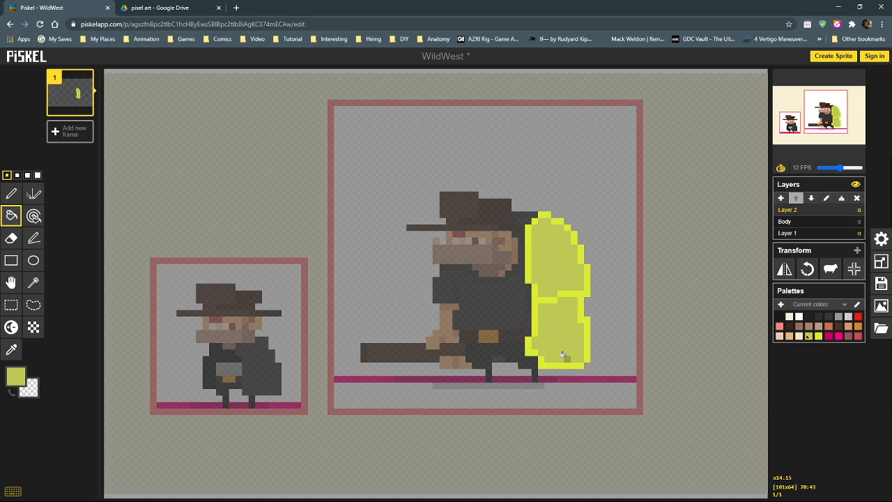
Compare the yellow arm with the artwork on Layer 1, and rename Layer 2 as Front Arm.
click(799, 234)
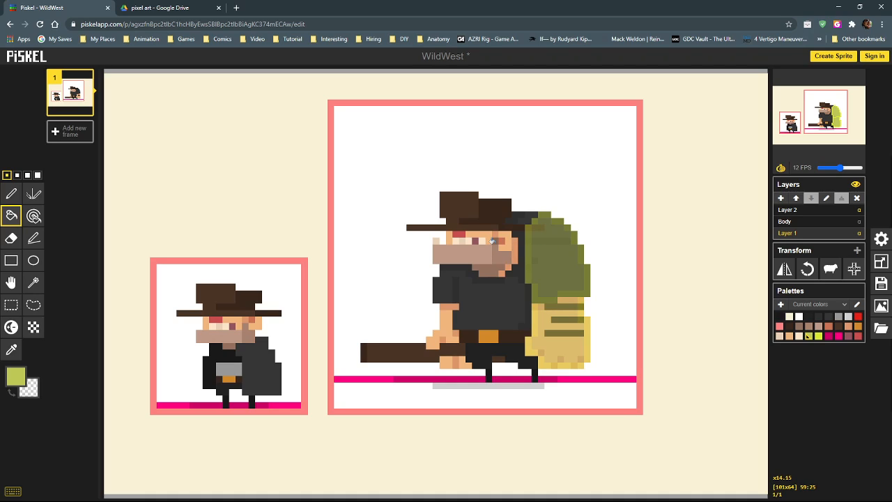
double_click(795, 210)
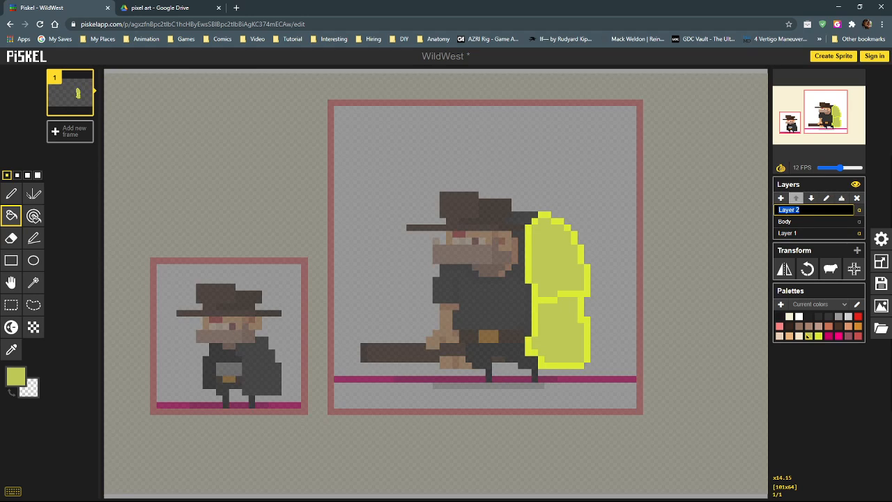
text(Front Arm)
key(Return)
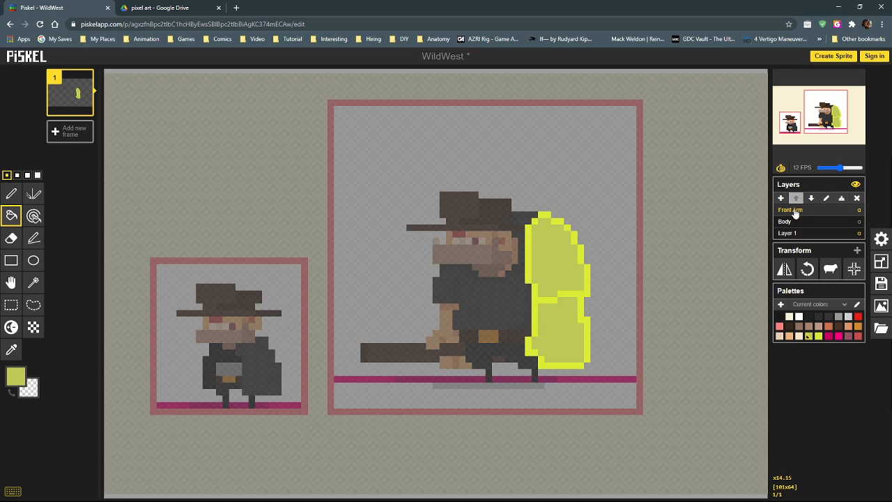
Add a new layer above Front Arm and block in the club-holding hand above and below the club in teal (#349f83).
click(781, 198)
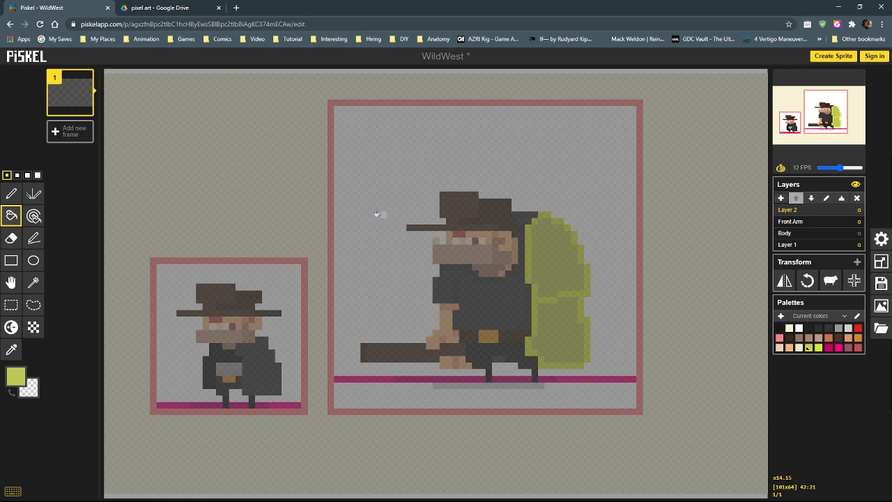
click(11, 195)
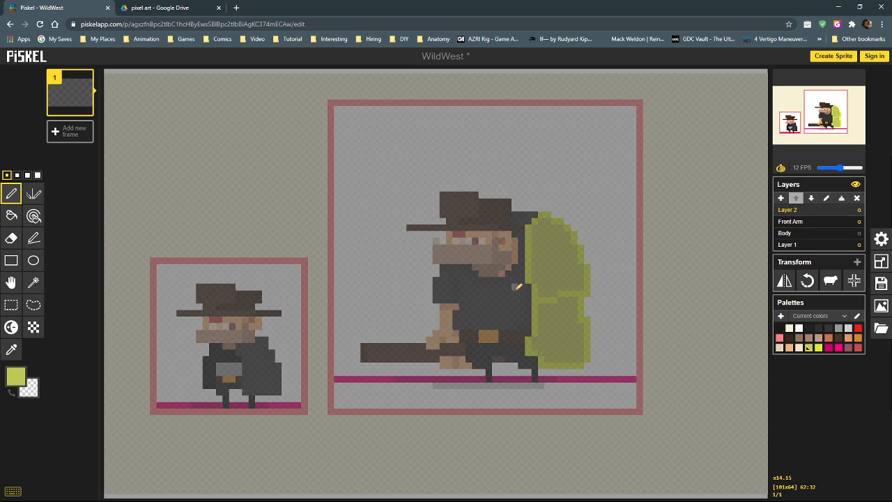
click(15, 378)
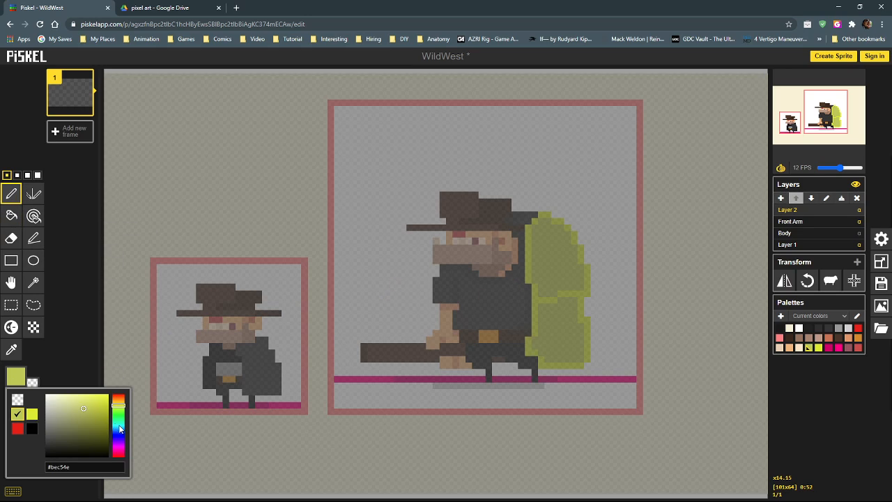
drag(120, 422, 88, 418)
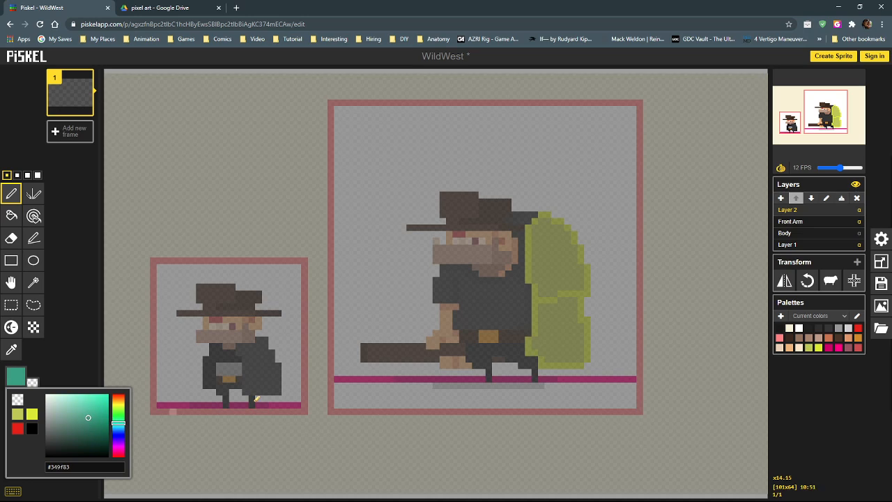
click(429, 341)
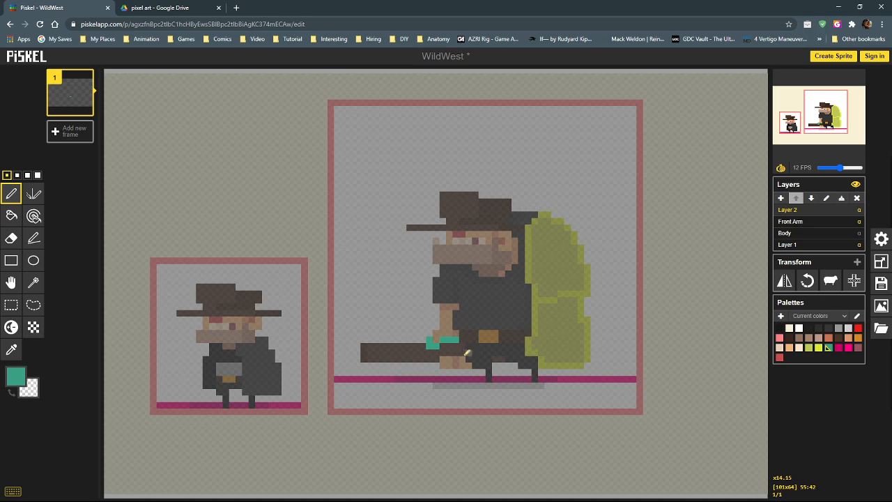
mouse_move(458, 359)
mouse_down()
mouse_move(442, 360)
mouse_move(458, 361)
mouse_up()
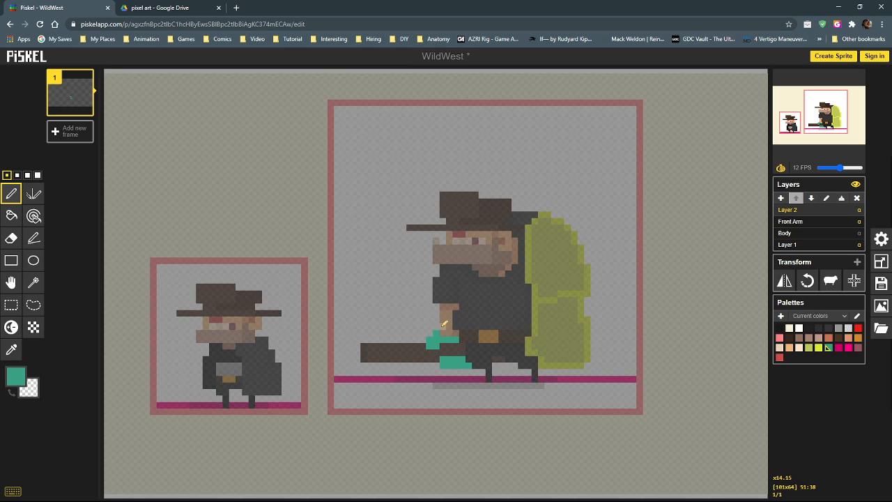
Outline the club arm's forearm in teal, with the sleeve's front edge and a cuff line separating the two sections.
mouse_move(444, 329)
mouse_down()
mouse_move(444, 299)
mouse_move(433, 299)
mouse_move(457, 296)
mouse_up()
mouse_move(462, 300)
mouse_down()
mouse_move(476, 299)
mouse_move(440, 284)
mouse_move(445, 274)
mouse_up()
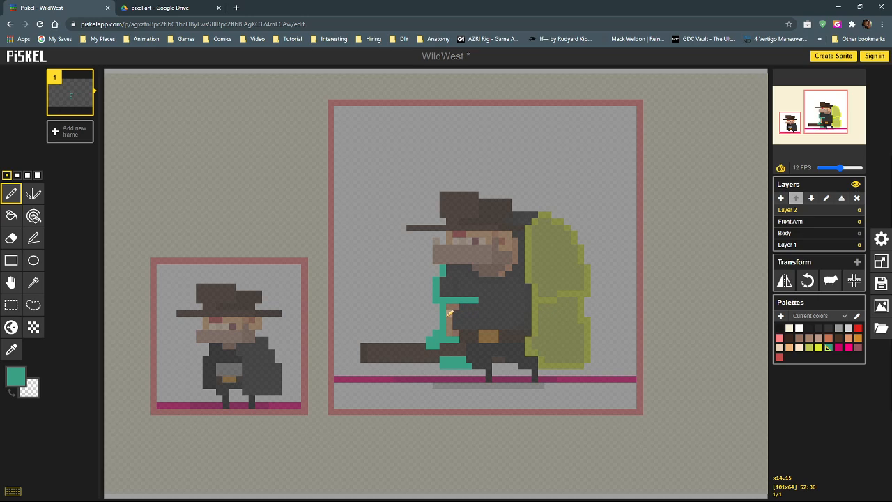
click(462, 314)
mouse_move(490, 314)
mouse_down()
mouse_move(490, 299)
mouse_move(478, 300)
mouse_up()
click(483, 308)
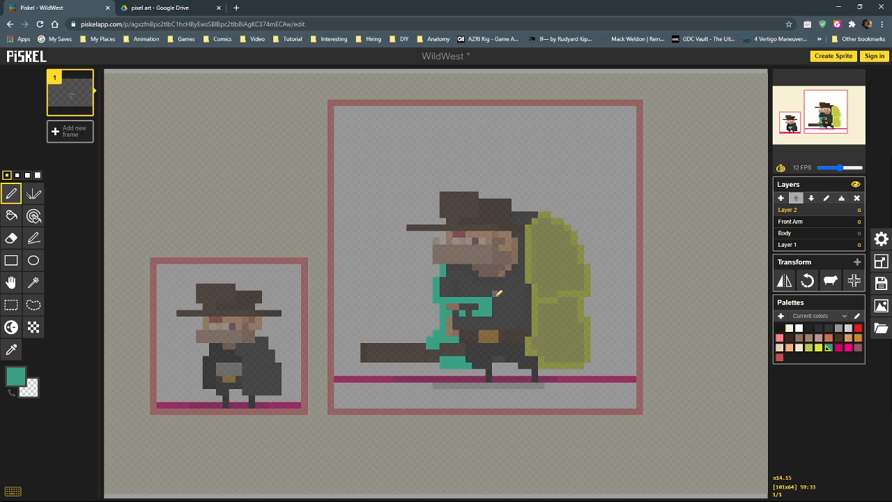
right_click(489, 300)
mouse_move(483, 320)
mouse_down()
mouse_move(481, 346)
mouse_move(492, 329)
mouse_move(476, 363)
mouse_up()
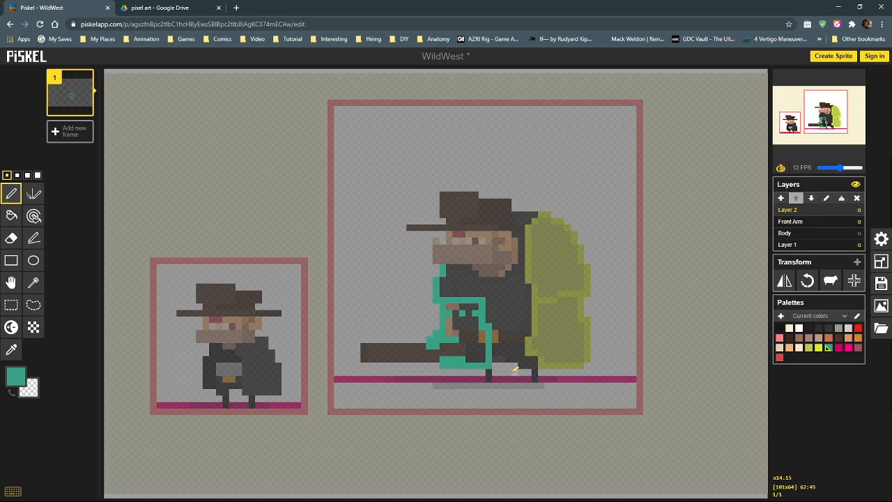
Extend the teal outline up both sides of the upper arm and close it across the face beneath the hat brim.
drag(484, 293, 483, 274)
click(483, 254)
drag(448, 258, 449, 246)
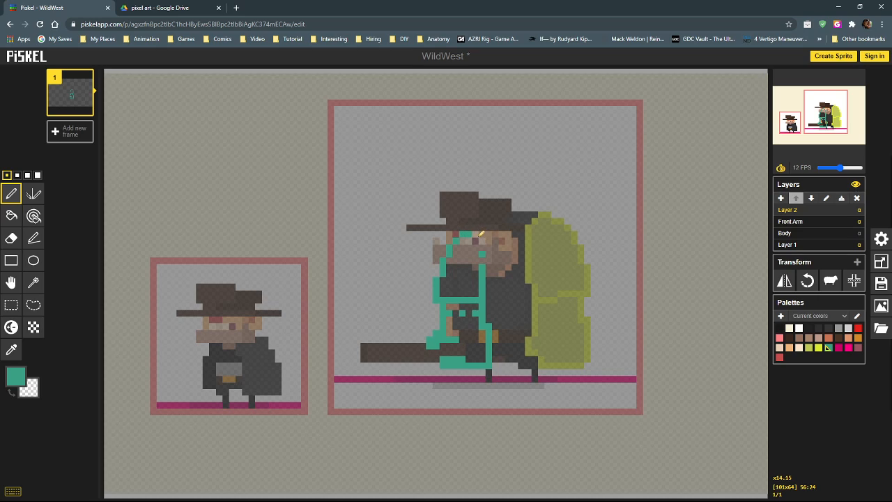
click(482, 242)
click(476, 236)
Fill the upper arm and forearm sections of the teal outline with a lighter teal (#3ecea8).
click(15, 377)
drag(87, 418, 90, 410)
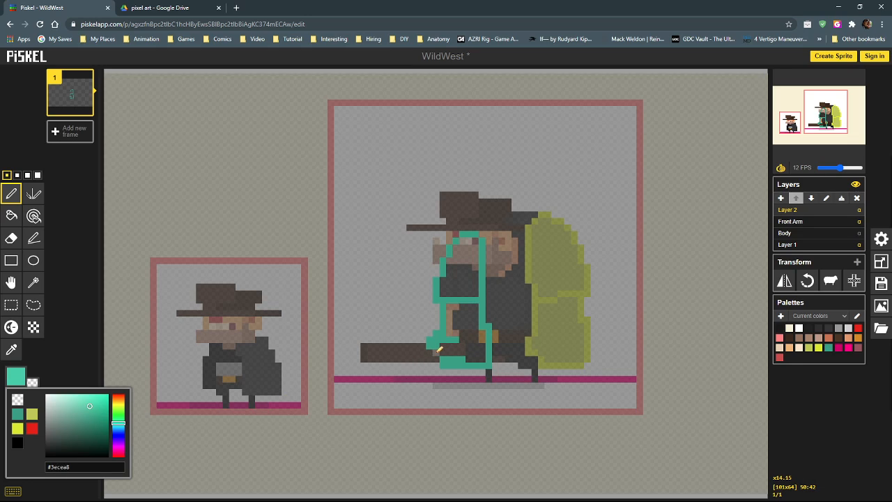
click(437, 353)
click(12, 219)
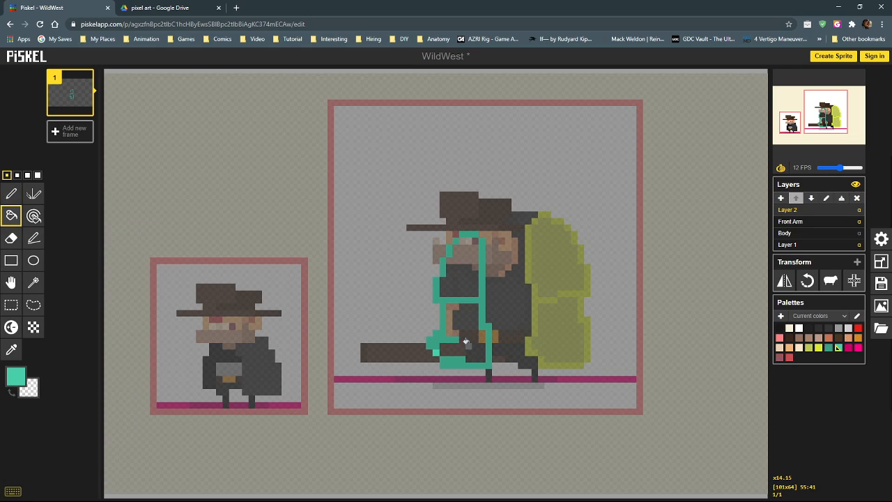
click(466, 341)
click(462, 265)
Paint over the club in light teal with the Pen tool on both sides of the hand, undoing a stray stroke.
click(11, 194)
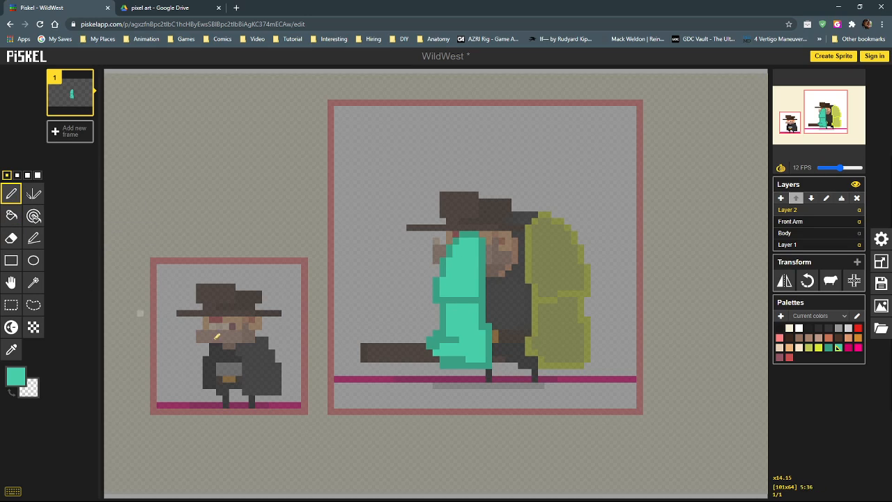
mouse_move(426, 348)
mouse_down()
mouse_move(381, 343)
mouse_move(462, 357)
mouse_move(368, 356)
mouse_move(425, 343)
mouse_move(396, 352)
mouse_move(520, 357)
mouse_move(519, 344)
mouse_move(501, 345)
mouse_move(506, 353)
mouse_up()
key(ctrl+z)
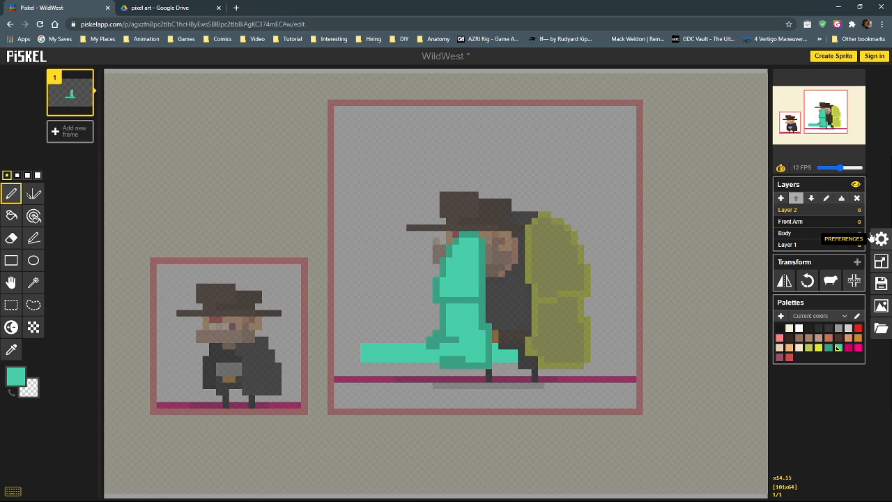
Compare the teal arm and club with Layer 1, and rename Layer 2 as Back Arm.
click(809, 245)
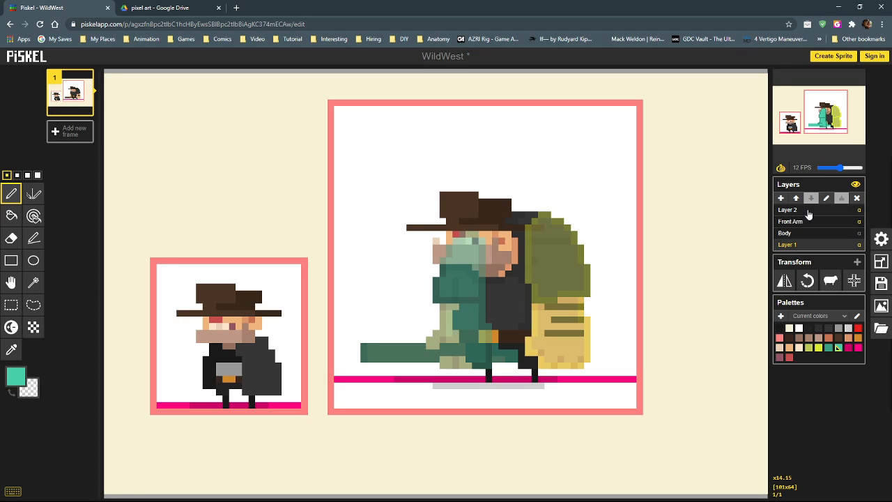
click(809, 211)
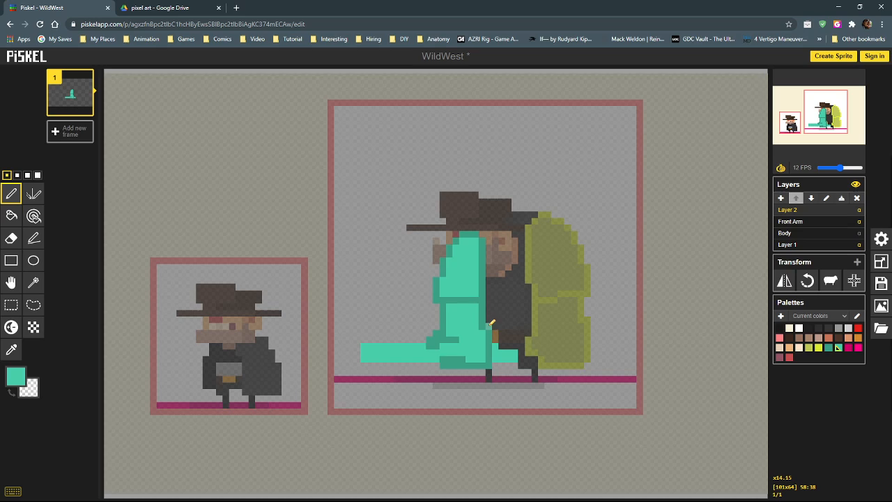
double_click(783, 212)
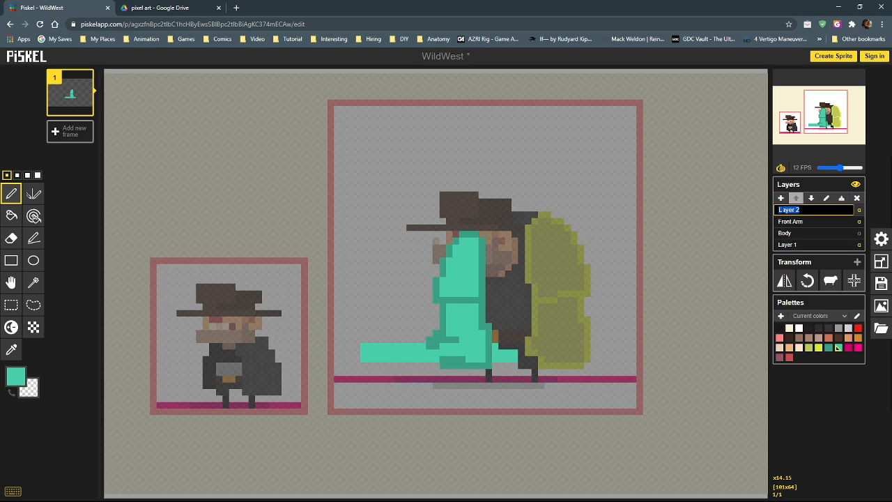
text(Back Arm)
key(Return)
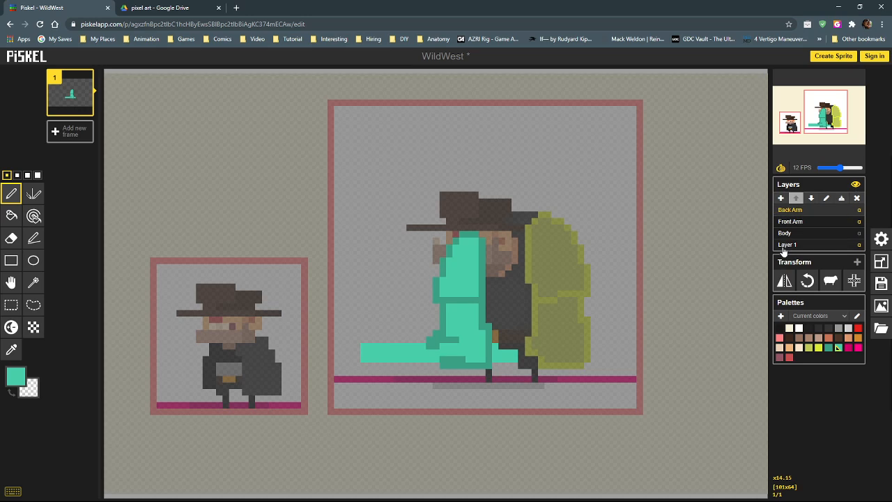
Add a new layer above Back Arm and hide the Front Arm and Back Arm layers by setting their opacity to 0.
click(782, 198)
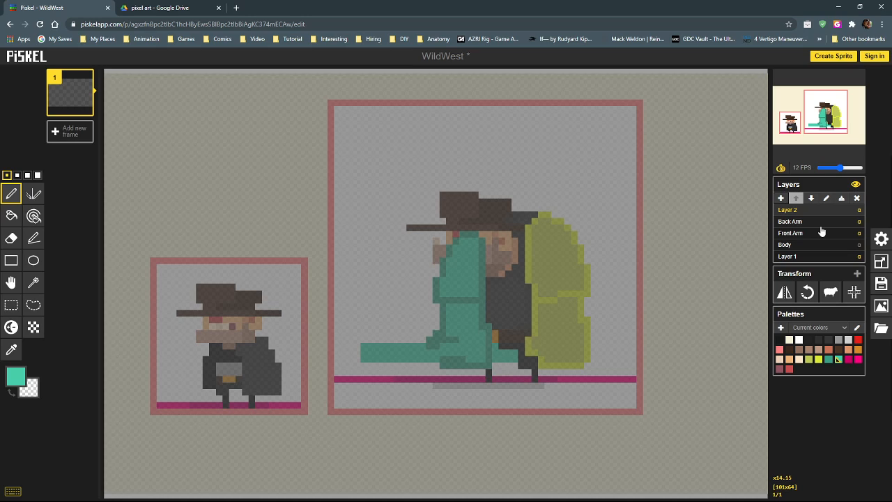
click(858, 234)
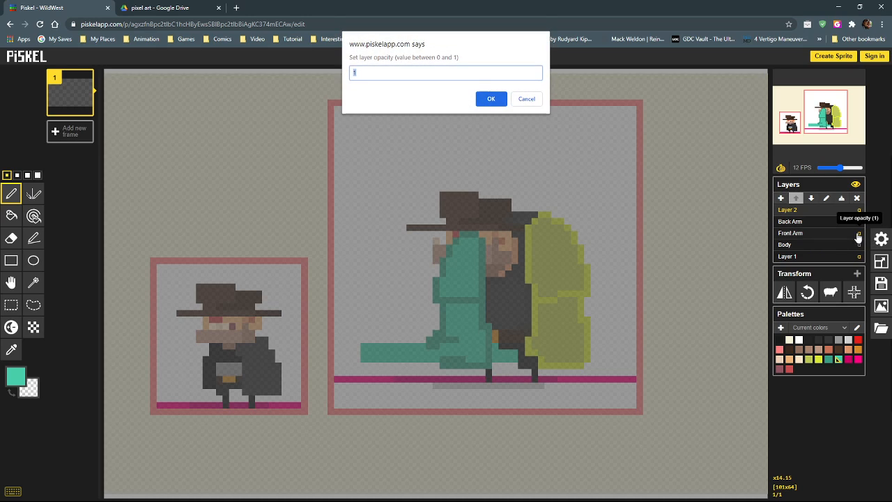
text(0)
click(492, 99)
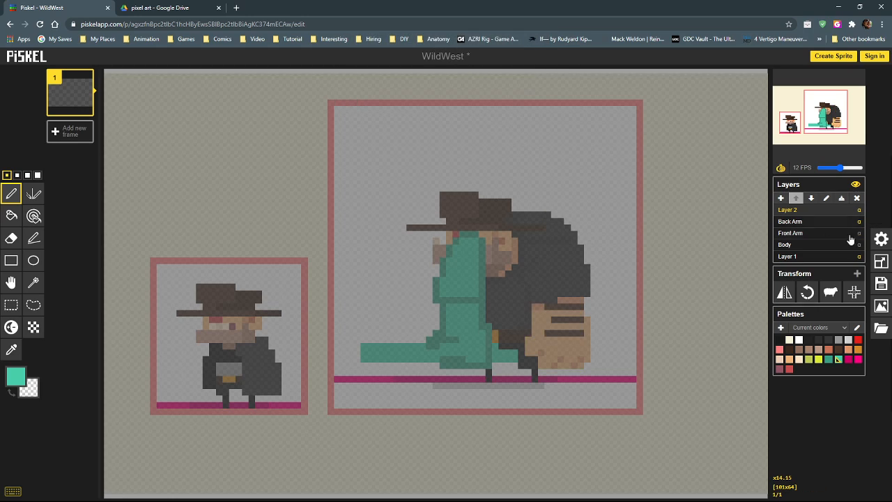
click(849, 221)
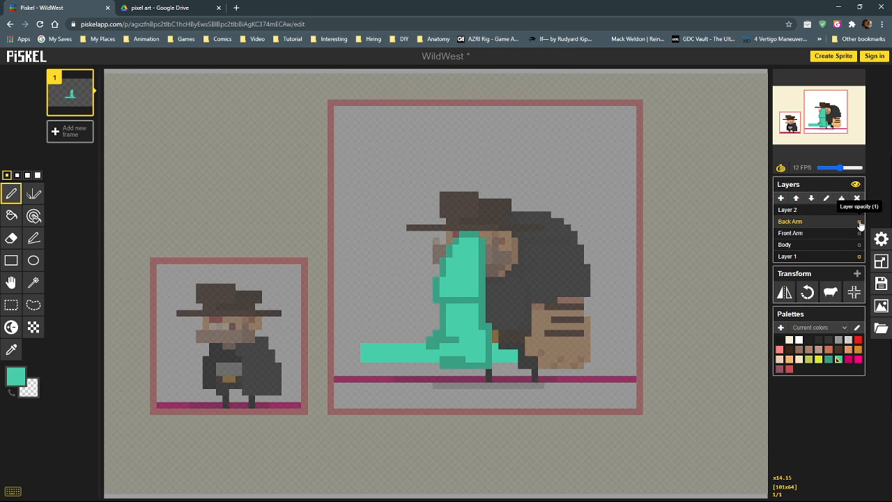
click(859, 222)
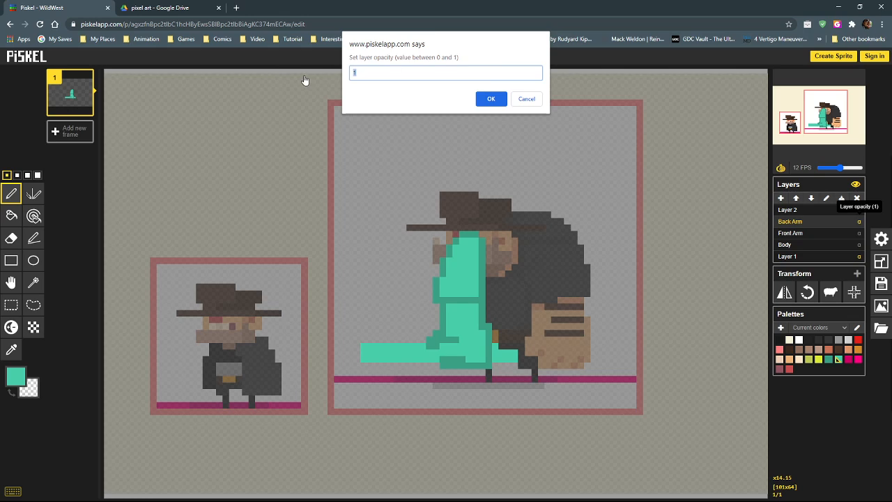
click(491, 98)
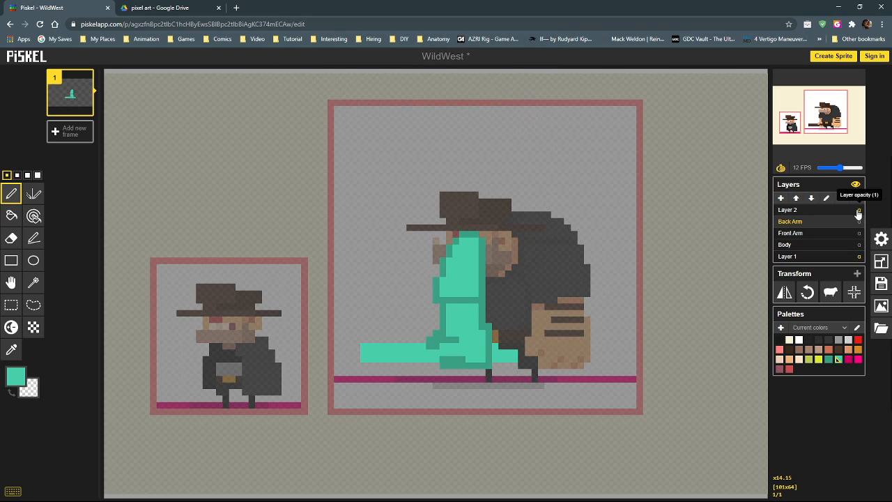
On Layer 2, mix a purple (#ae37bb) and outline the large cowboy's face and mask beneath the hat brim with the Pen tool.
click(812, 209)
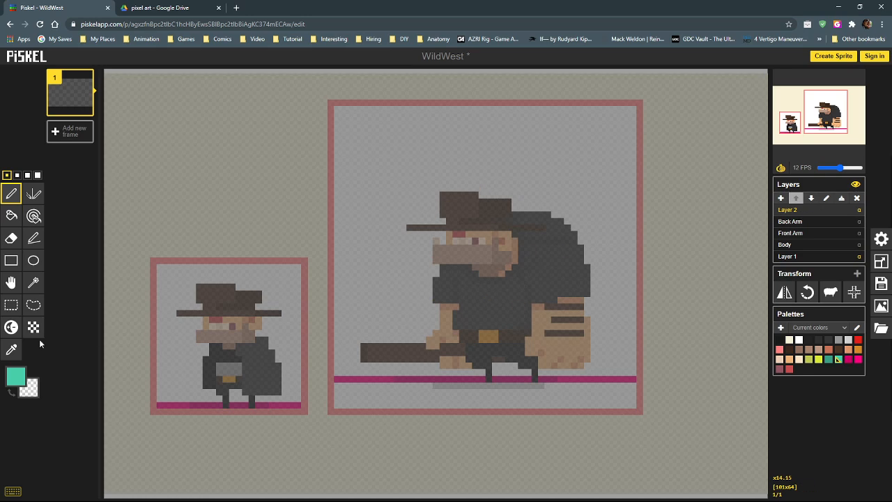
click(15, 376)
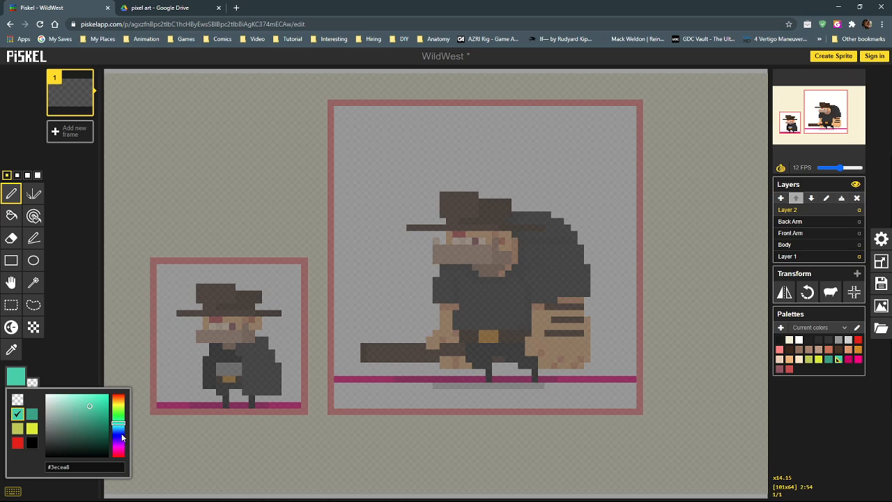
drag(121, 433, 120, 446)
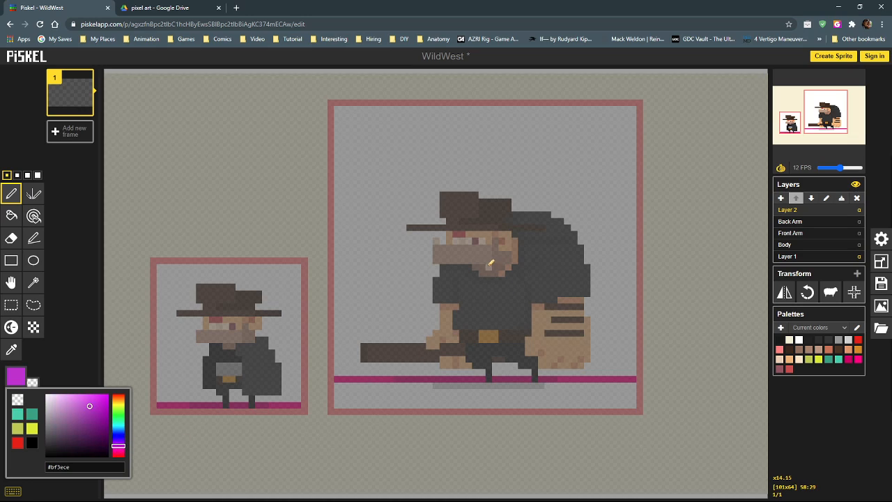
drag(89, 407, 90, 416)
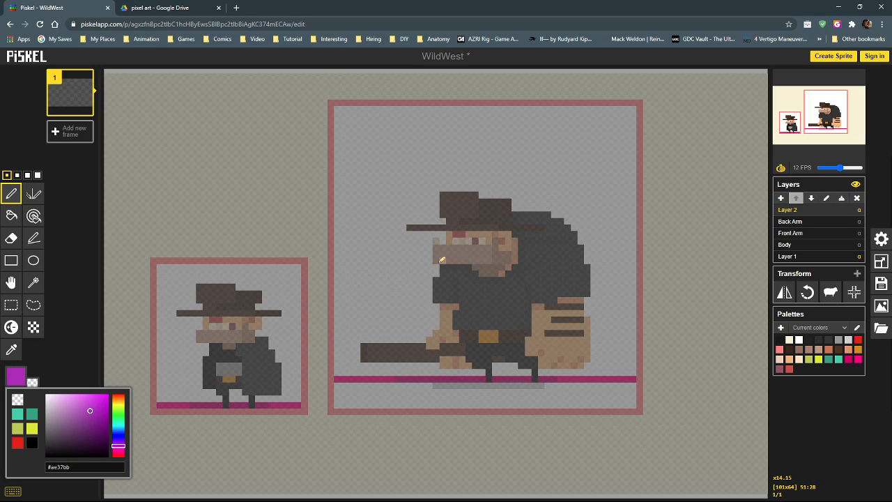
mouse_move(438, 260)
mouse_down()
mouse_move(508, 259)
mouse_move(511, 234)
mouse_move(451, 235)
mouse_move(435, 259)
mouse_up()
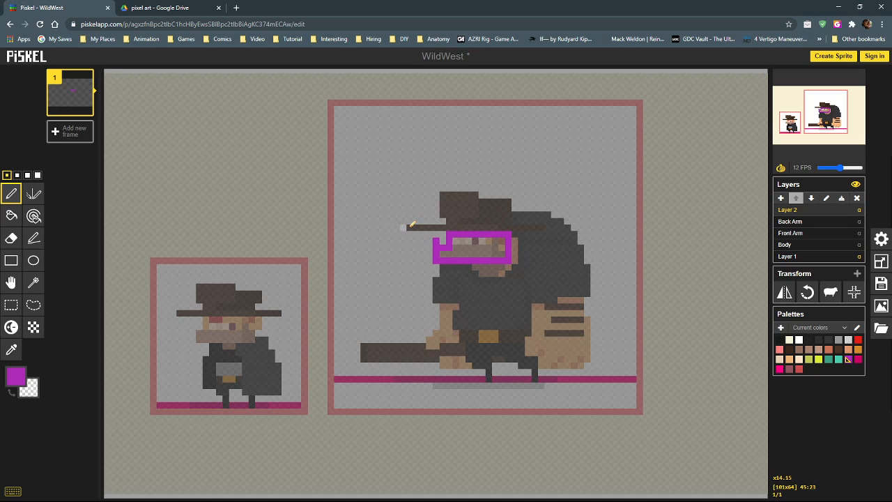
Paint over the large cowboy's hat brim and crown in the same purple on Layer 2, checking the shape against Layer 1.
drag(409, 226, 545, 226)
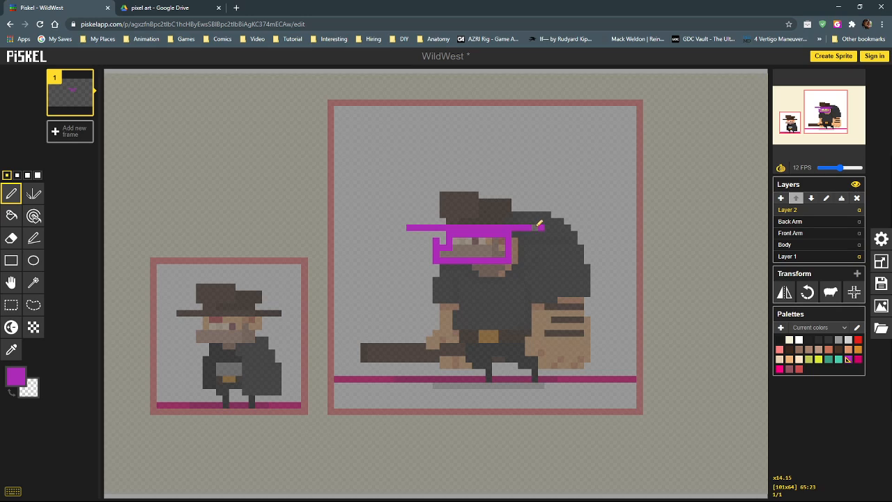
click(795, 257)
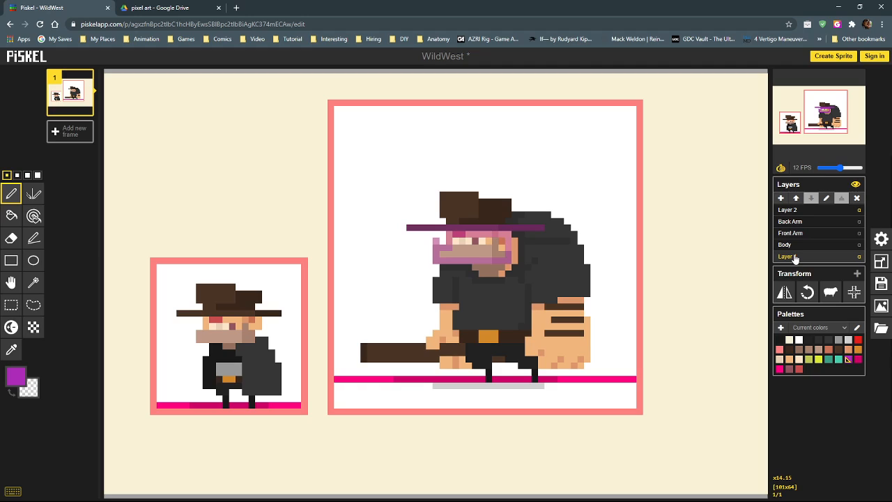
click(825, 212)
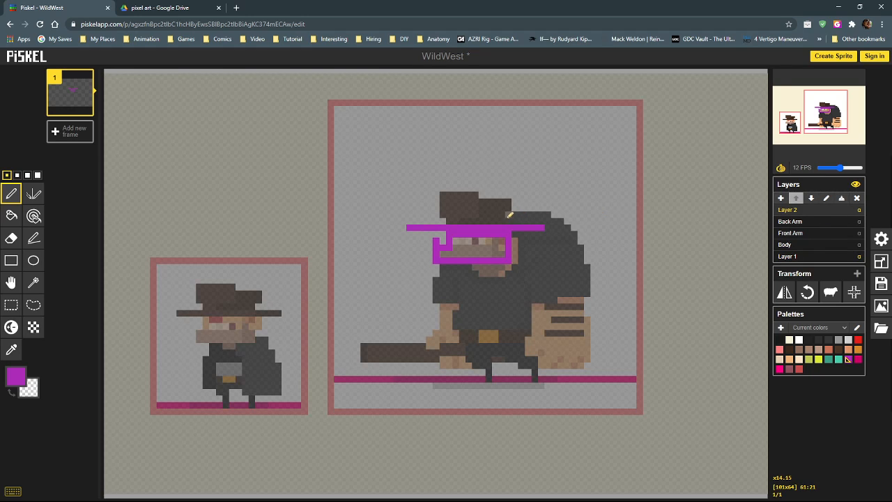
click(502, 222)
click(447, 222)
mouse_move(443, 215)
mouse_down()
mouse_move(470, 211)
mouse_move(474, 197)
mouse_move(450, 197)
mouse_move(446, 206)
mouse_move(446, 193)
mouse_move(466, 211)
mouse_move(468, 199)
mouse_move(461, 218)
mouse_move(455, 204)
mouse_move(457, 221)
mouse_move(493, 206)
mouse_up()
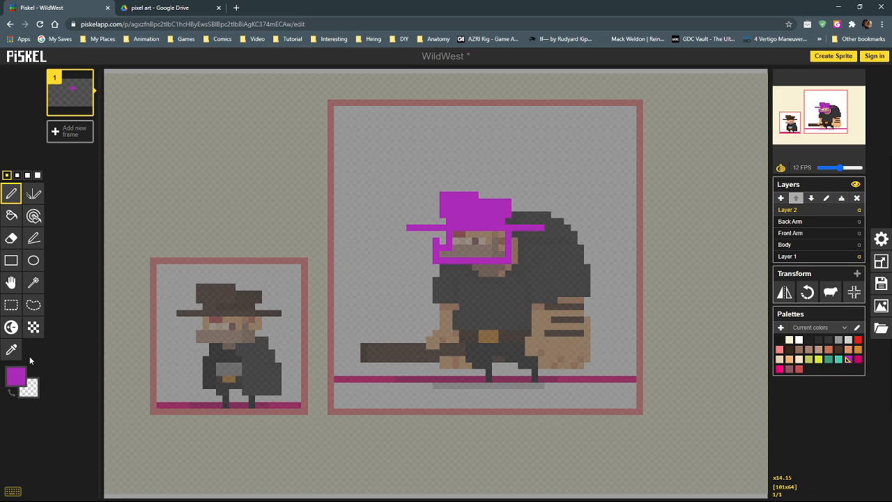
Fill the inside of the purple face outline with a lighter purple (#c66dd0).
click(15, 376)
drag(78, 409, 75, 405)
click(19, 215)
click(479, 240)
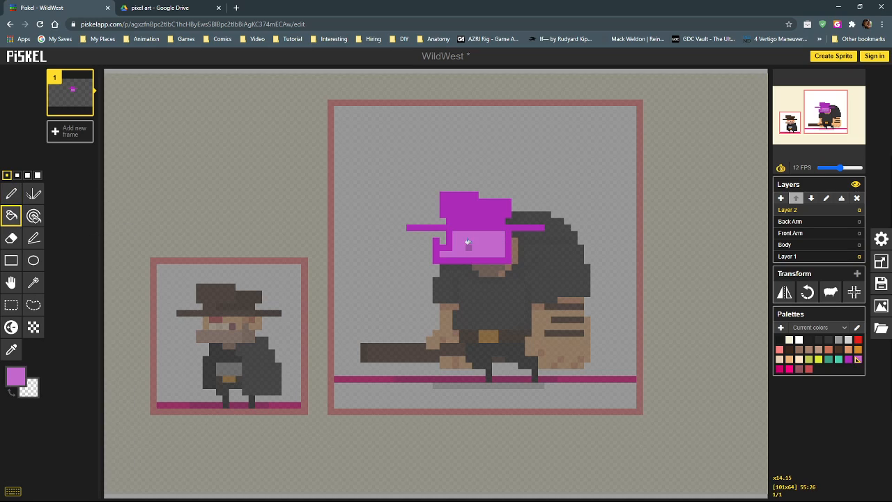
click(11, 193)
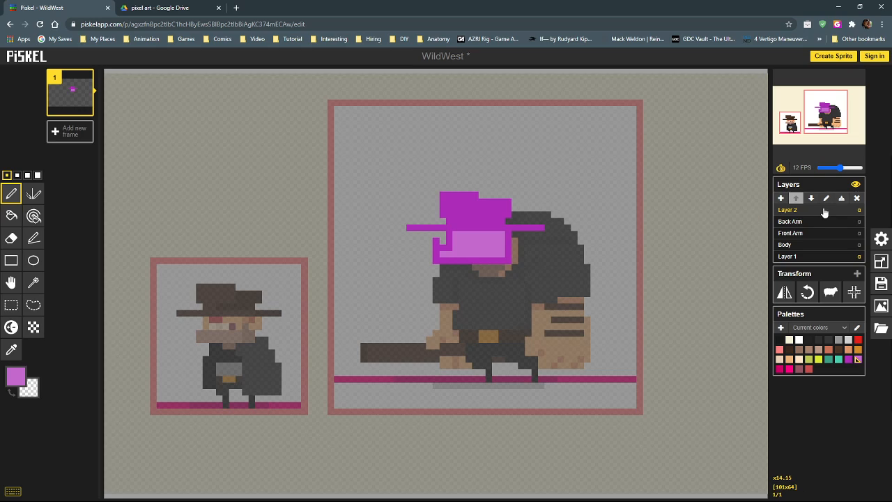
On the Body layer, clear the red over the head and neck area, and outline and fill that area with a lighter red (#e17474).
click(803, 257)
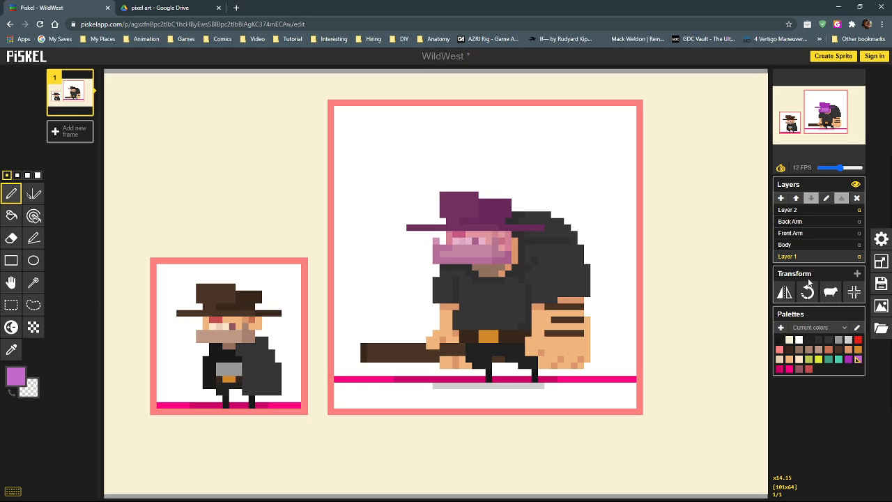
click(809, 249)
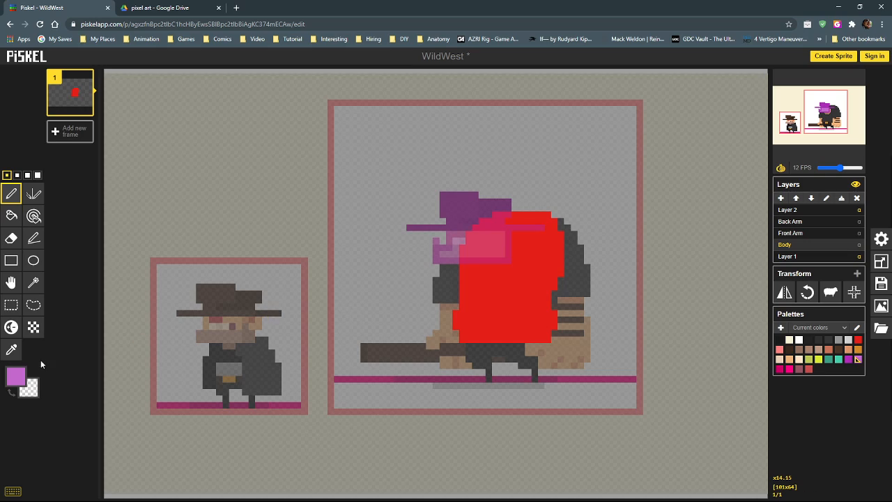
click(15, 377)
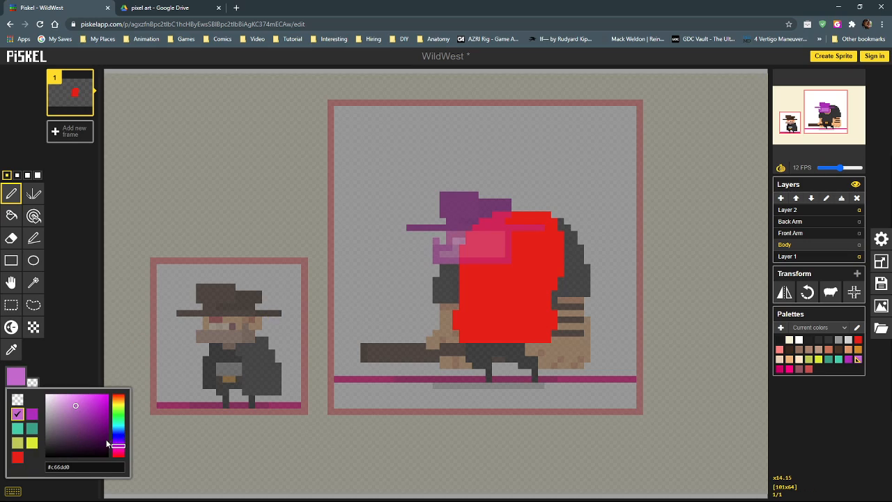
click(14, 457)
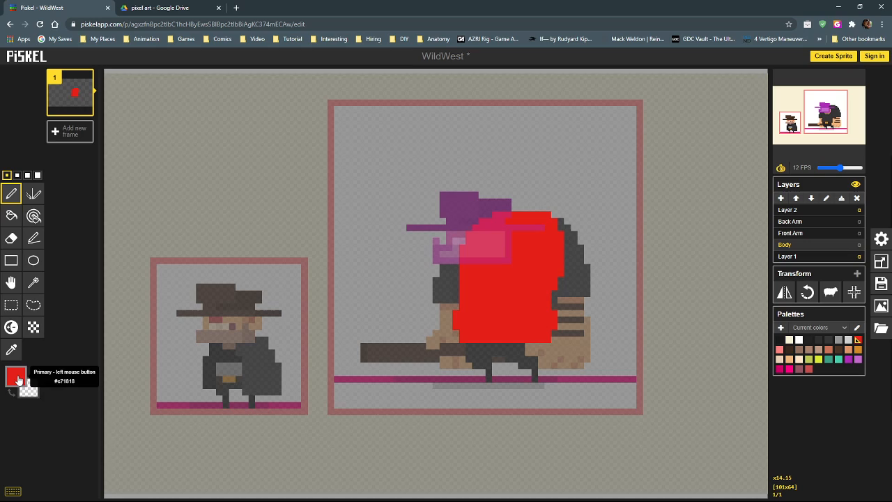
click(15, 377)
click(77, 403)
click(76, 401)
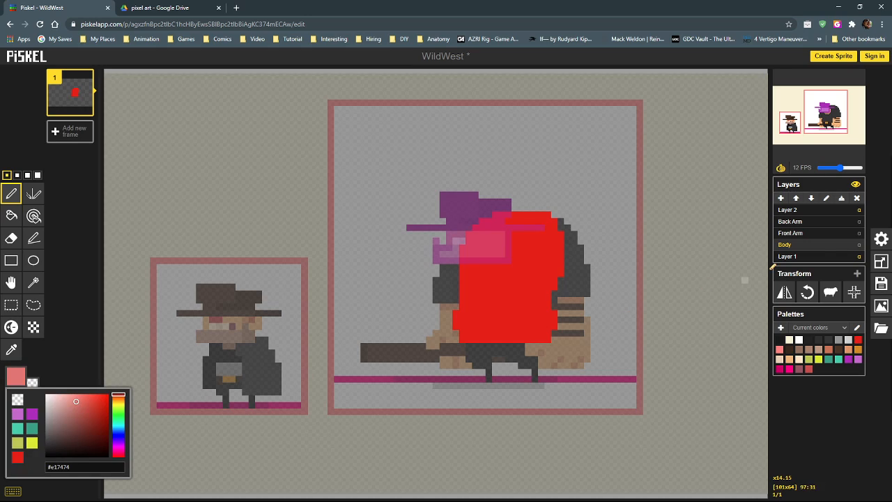
mouse_move(502, 267)
mouse_down()
mouse_move(513, 248)
mouse_move(494, 252)
mouse_move(496, 273)
mouse_move(482, 263)
mouse_move(497, 229)
mouse_move(478, 249)
mouse_move(493, 268)
mouse_move(481, 269)
mouse_move(477, 255)
mouse_move(492, 233)
mouse_move(521, 239)
mouse_move(496, 232)
mouse_up()
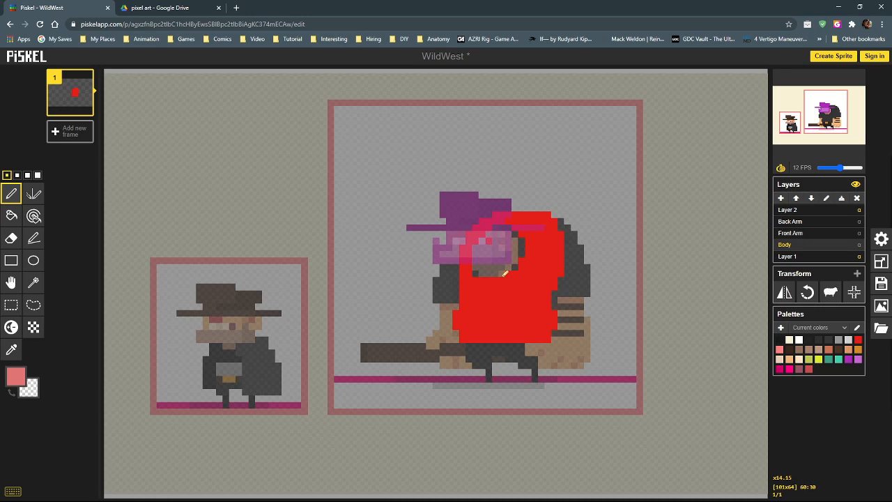
mouse_move(495, 276)
mouse_down()
mouse_move(474, 272)
mouse_move(503, 268)
mouse_up()
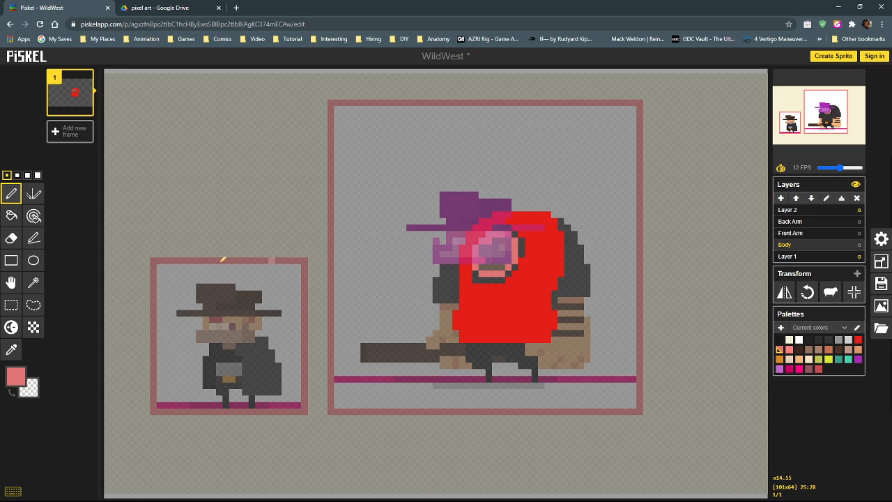
click(10, 216)
click(487, 252)
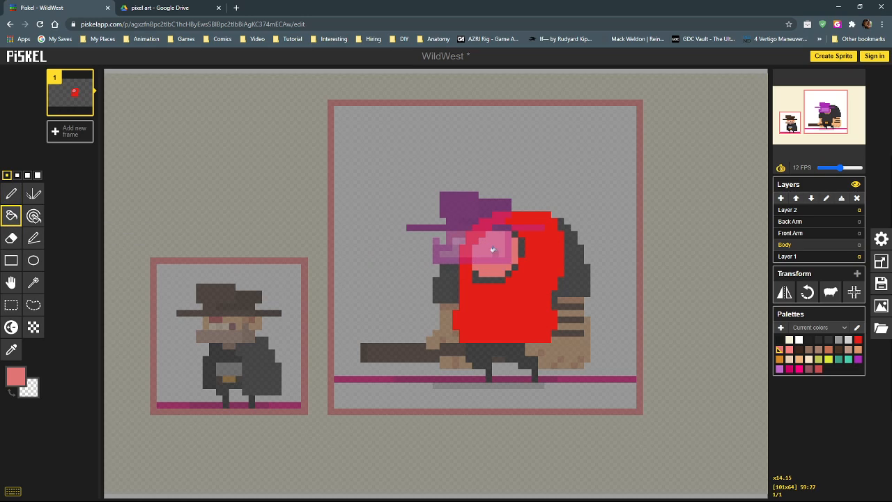
Repaint the gaps around the light red neck area with the body's original red using the Pen tool.
click(17, 196)
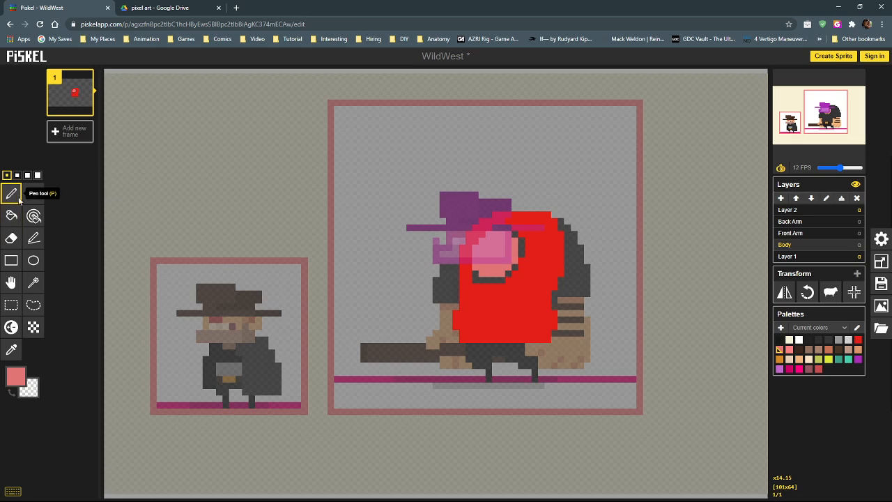
click(16, 377)
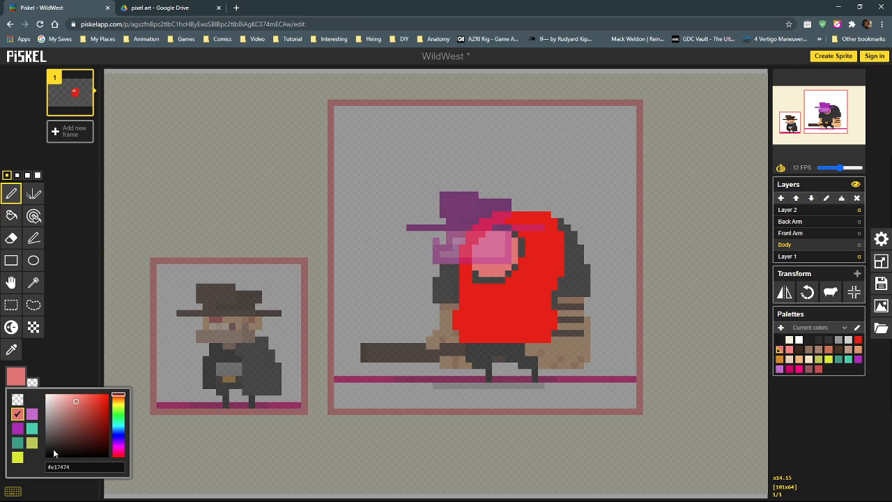
alt+click(504, 309)
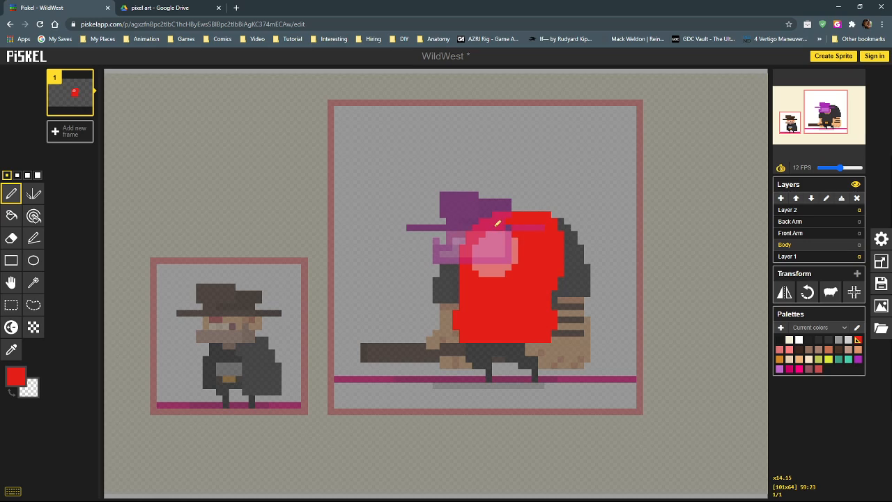
Compare the purple head with Layer 1 and the Body layer, and test shifting the head with the Move tool.
click(810, 211)
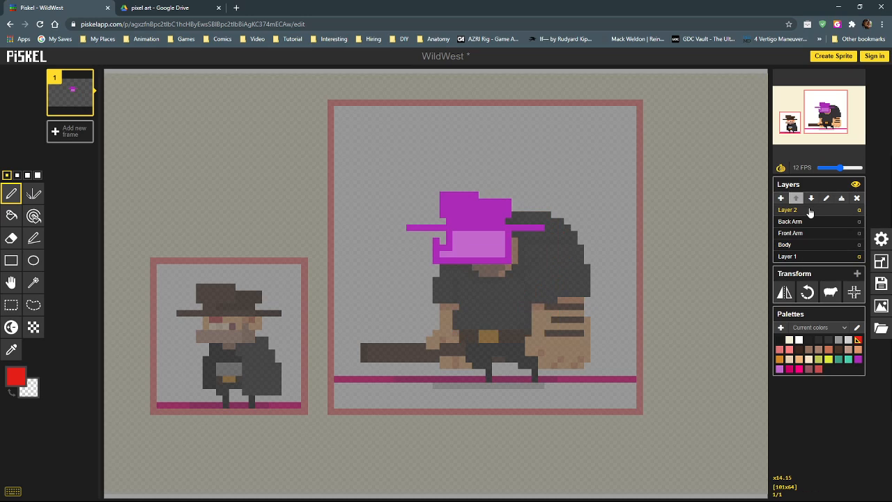
click(819, 257)
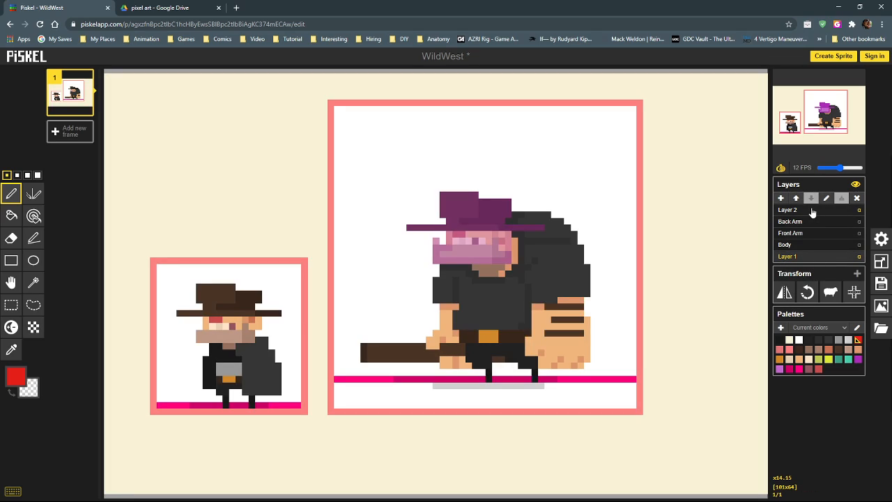
click(810, 246)
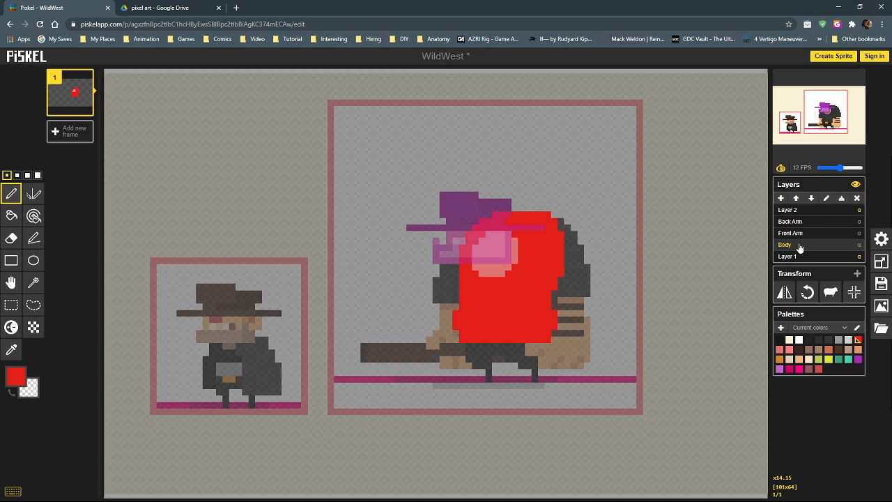
click(803, 210)
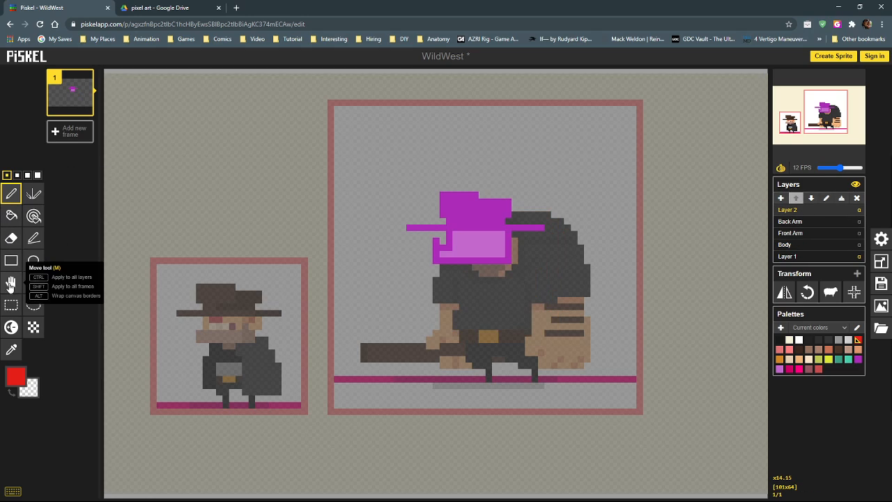
click(11, 282)
mouse_move(499, 251)
mouse_down()
mouse_move(468, 252)
mouse_move(520, 250)
mouse_move(468, 251)
mouse_move(519, 250)
mouse_move(490, 251)
mouse_move(521, 237)
mouse_move(492, 244)
mouse_move(513, 230)
mouse_move(502, 232)
mouse_move(516, 231)
mouse_move(515, 245)
mouse_move(481, 249)
mouse_move(514, 241)
mouse_move(502, 241)
mouse_move(502, 221)
mouse_move(499, 256)
mouse_move(502, 244)
mouse_move(516, 248)
mouse_move(489, 244)
mouse_move(502, 245)
mouse_up()
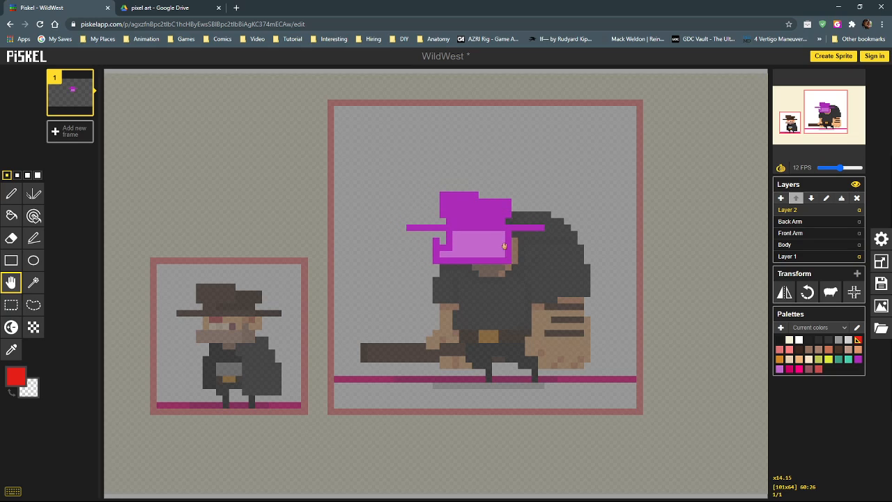
Rename Layer 2 as Head.
double_click(789, 210)
text(Head)
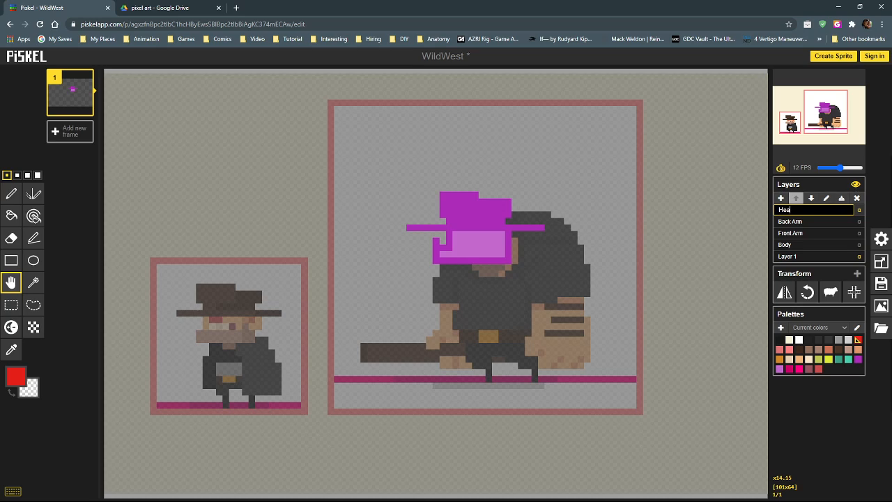
key(Return)
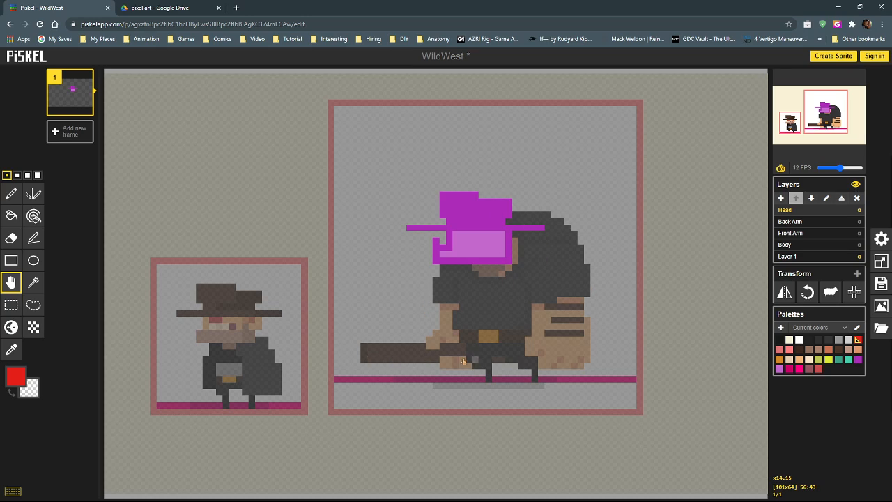
Move the Back Arm layer down so that it sits below Body and directly above Layer 1.
click(807, 222)
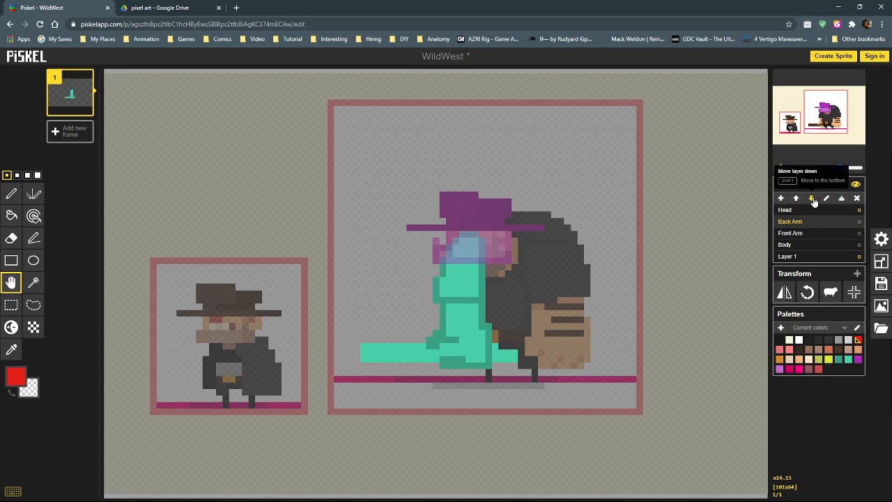
click(813, 198)
click(812, 199)
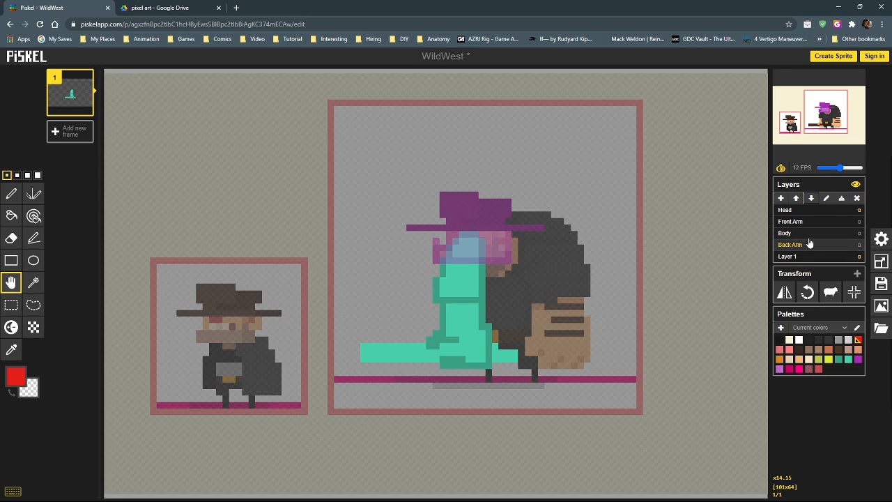
Check the layer stacking by setting the Body layer's opacity to 1, and hide it again with opacity 0.
click(859, 232)
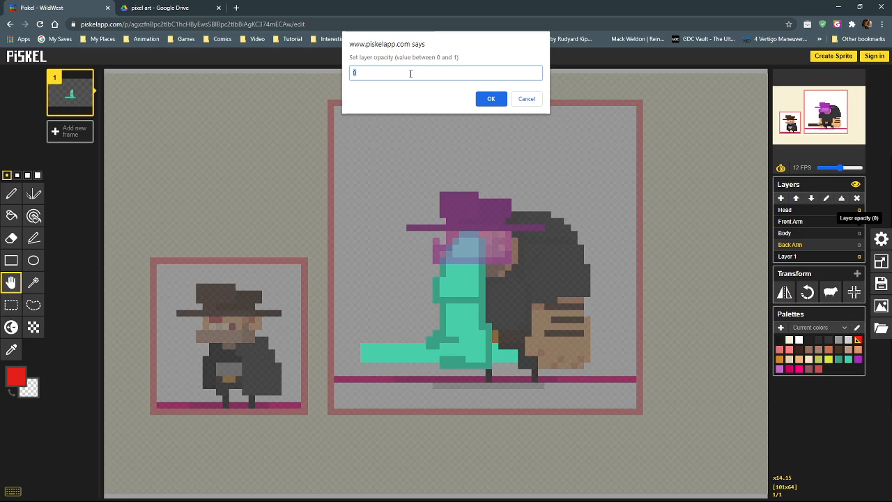
text(1)
click(492, 99)
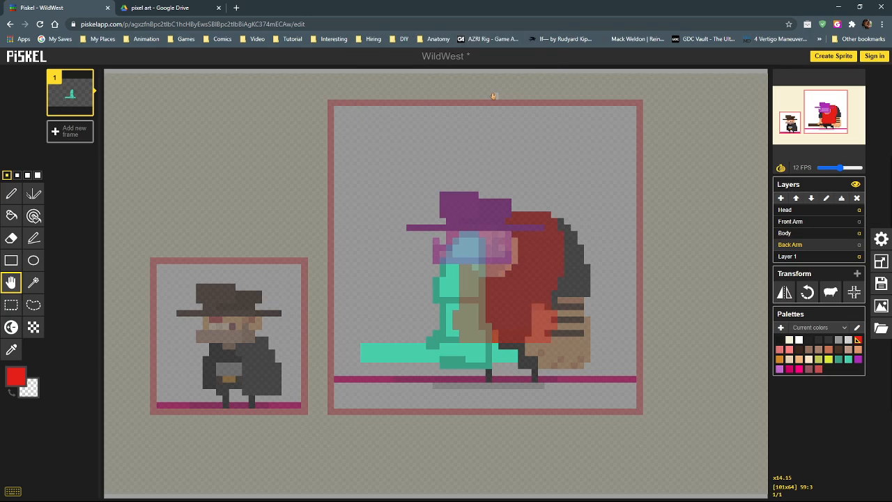
click(859, 209)
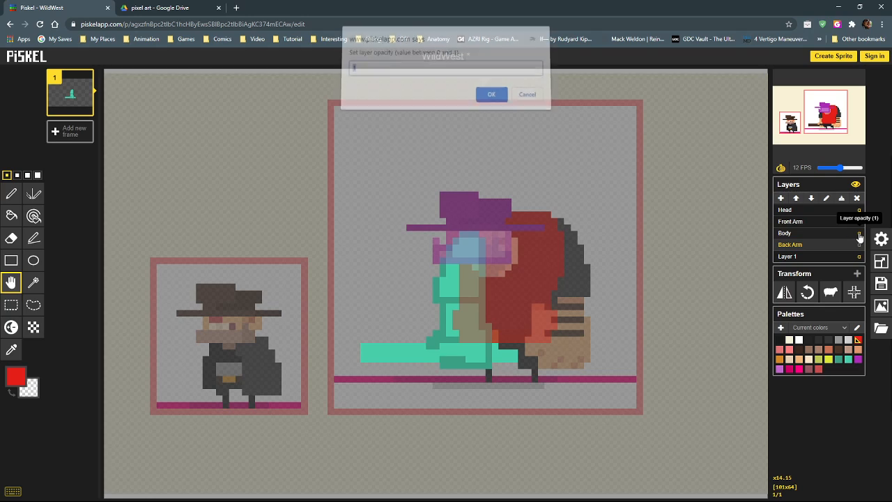
text(0)
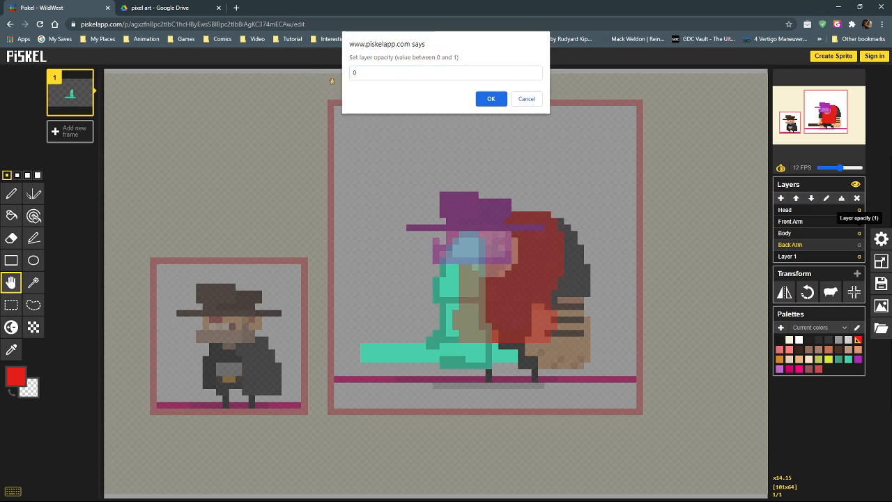
key(Return)
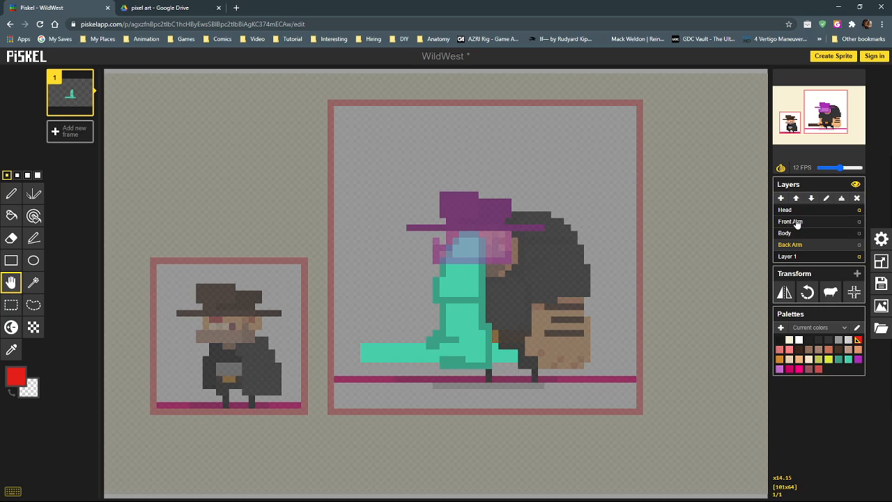
Review the artwork on the Head, Front Arm, Body, Back Arm and Layer 1 layers one by one.
click(798, 212)
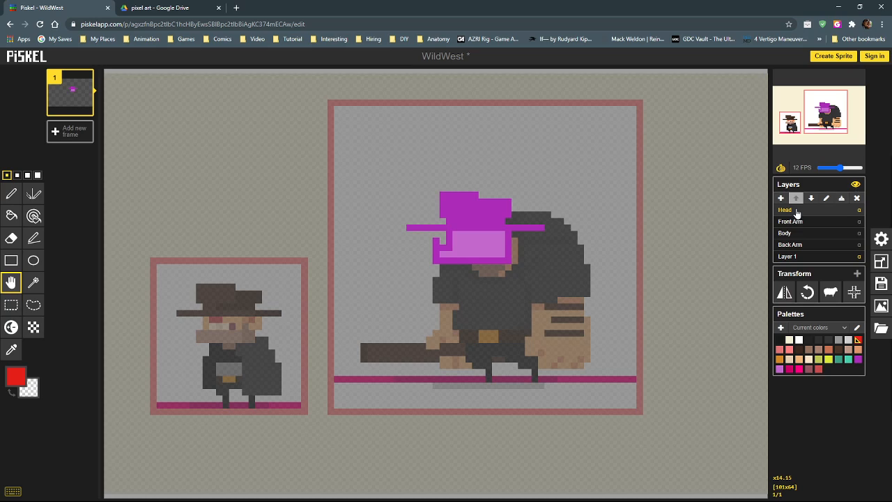
click(801, 222)
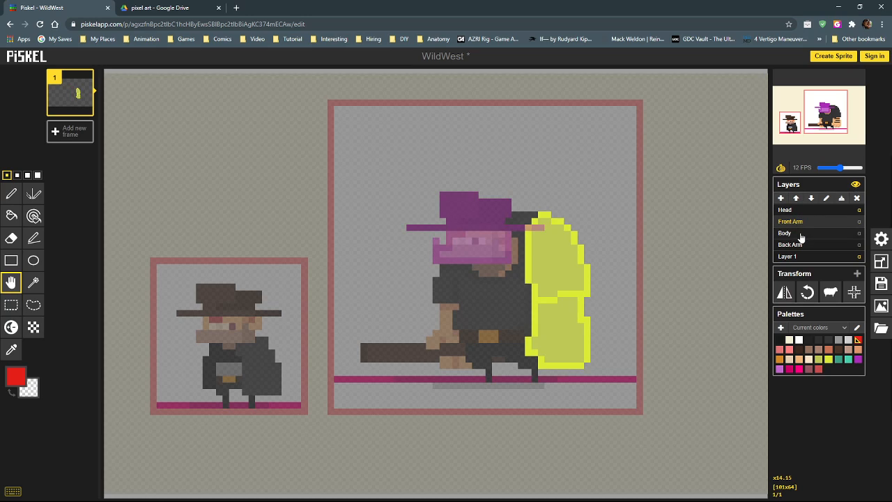
click(801, 234)
click(801, 246)
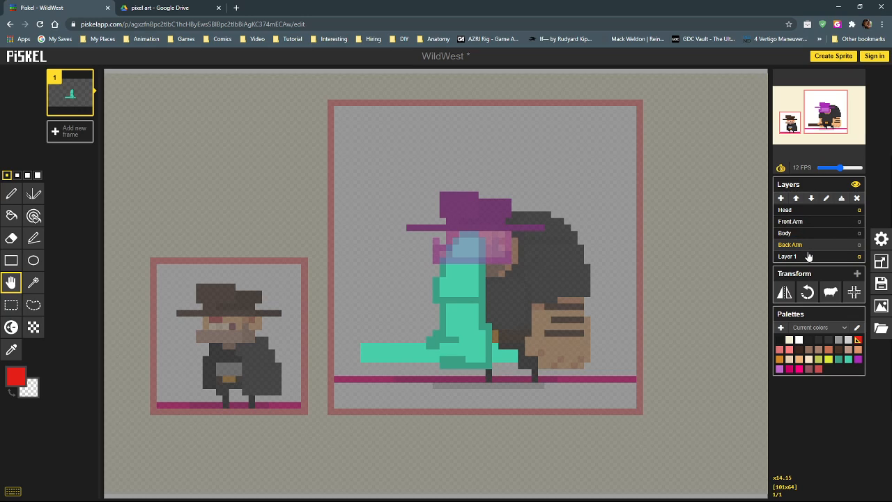
click(802, 256)
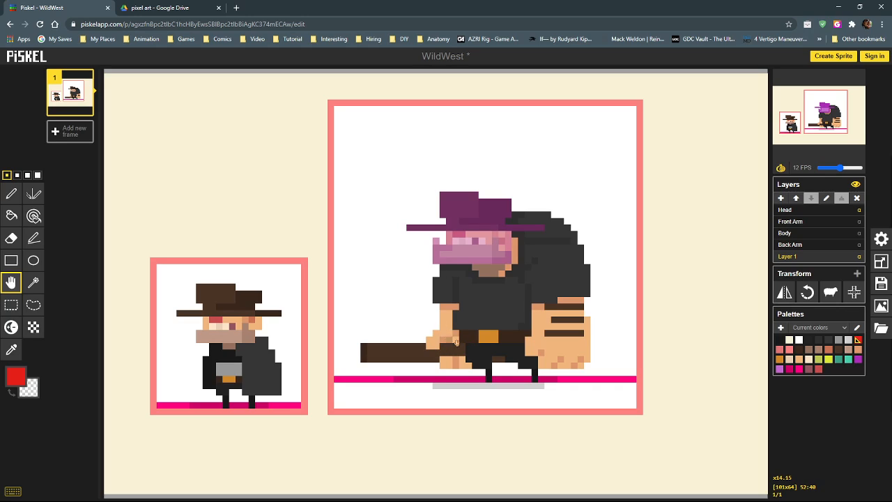
Add a new layer directly above Back Arm and name it Legs.
click(813, 246)
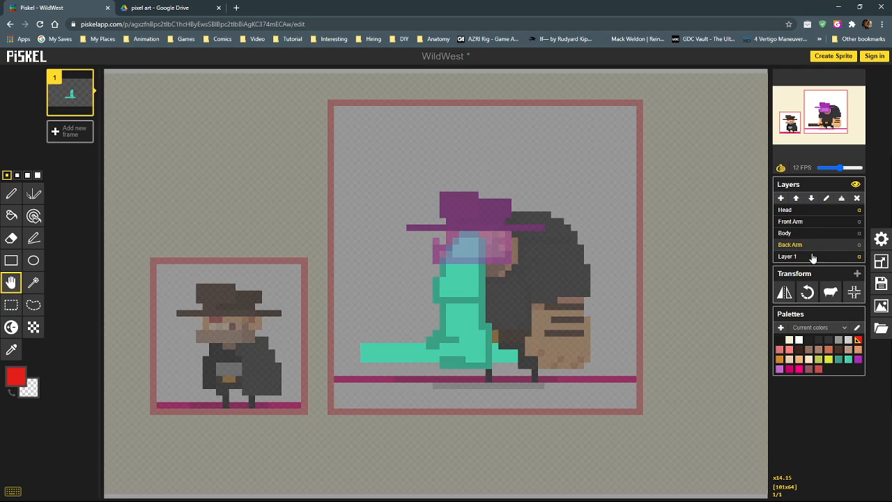
click(781, 198)
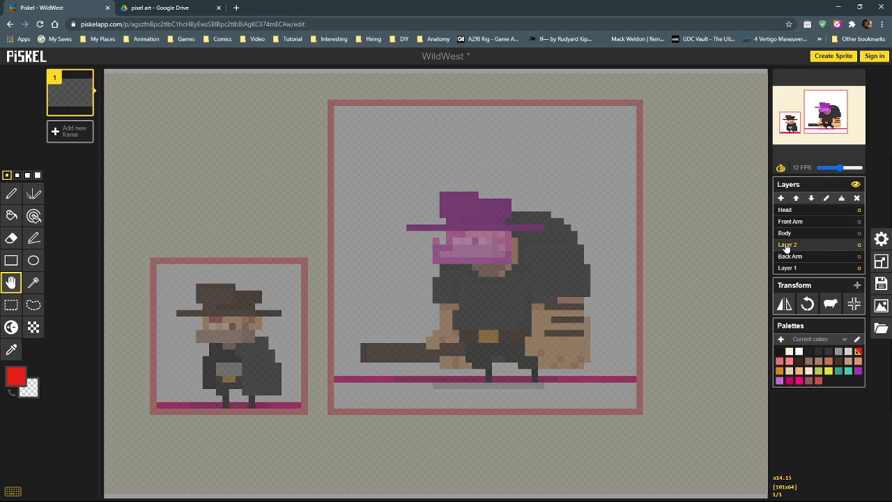
double_click(787, 247)
text(Leg)
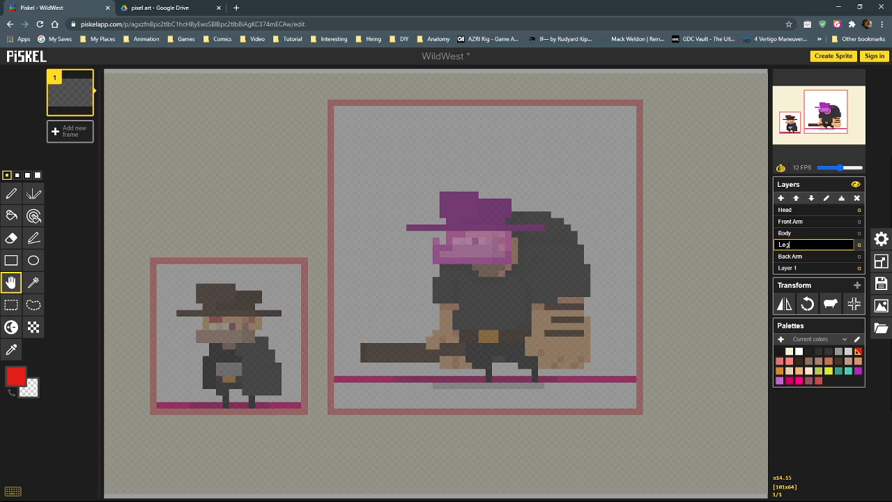
text(s)
key(Return)
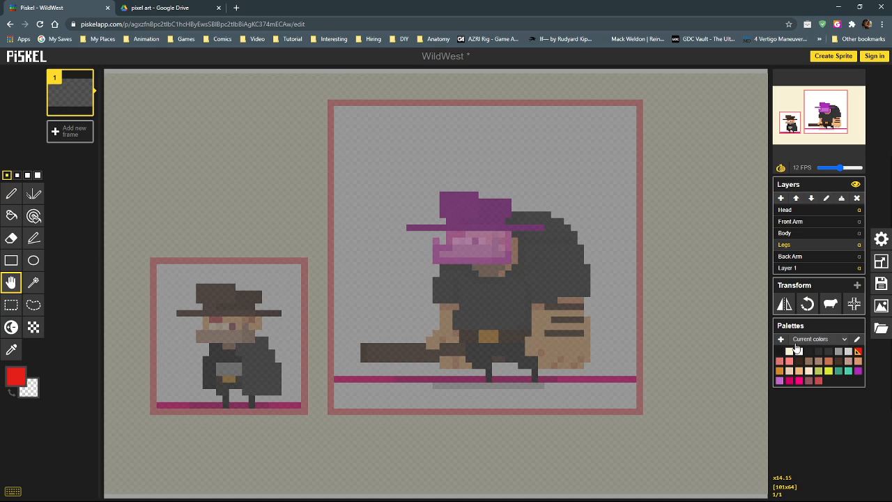
click(798, 233)
click(796, 222)
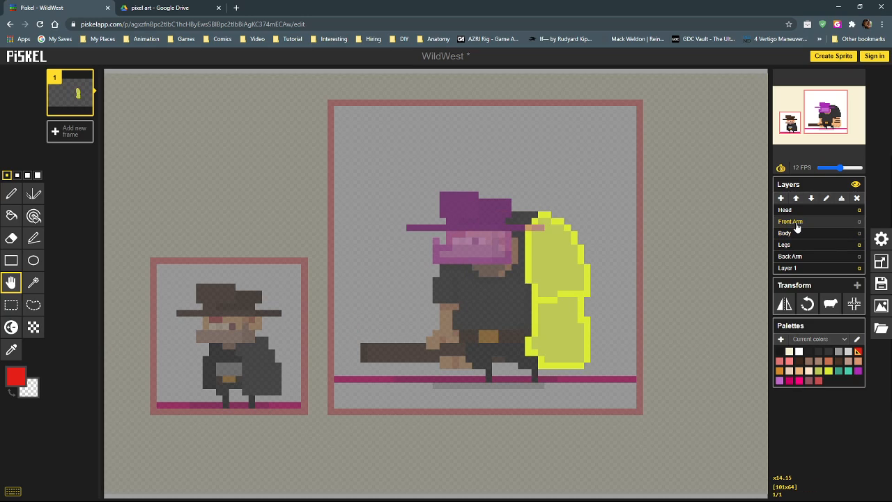
click(795, 209)
On the Back Arm layer, place a green (#24e718) marker pixel beneath one leg and a red (#e72118) one beneath the other.
click(802, 257)
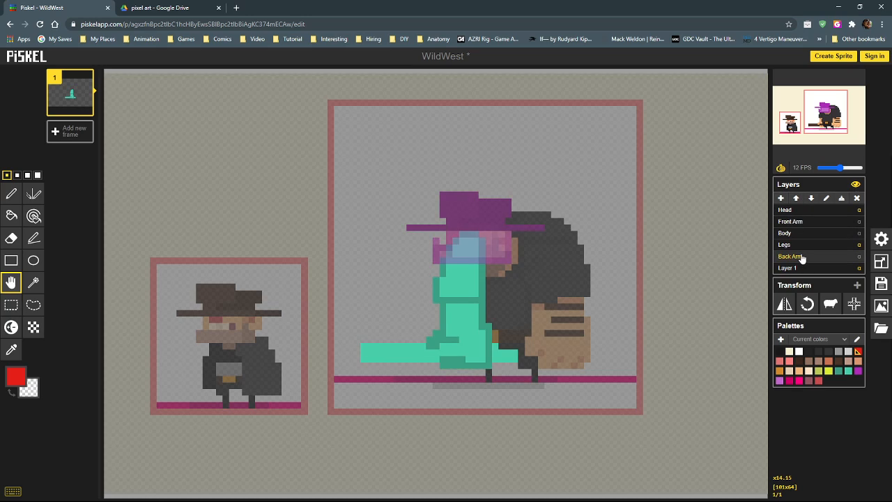
click(15, 376)
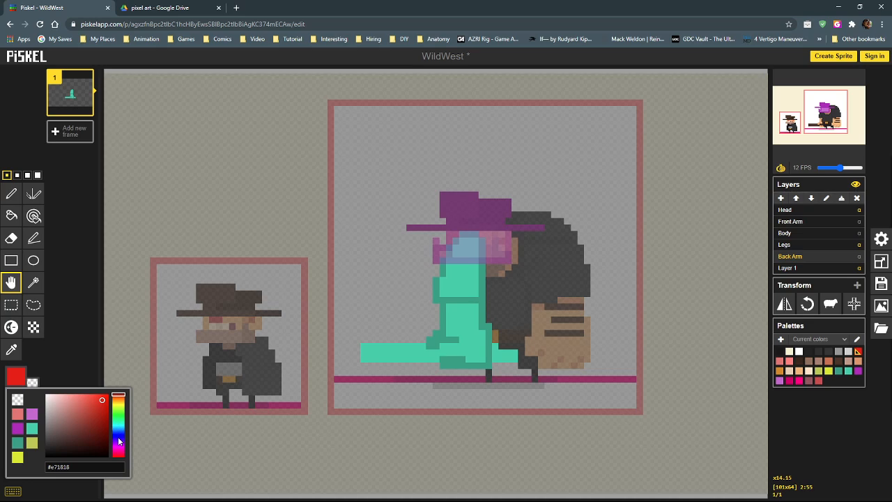
drag(119, 441, 121, 418)
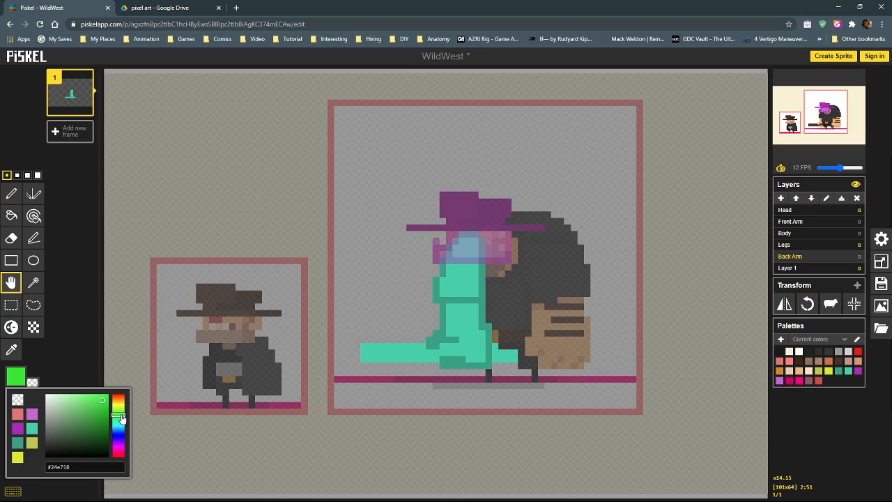
click(11, 193)
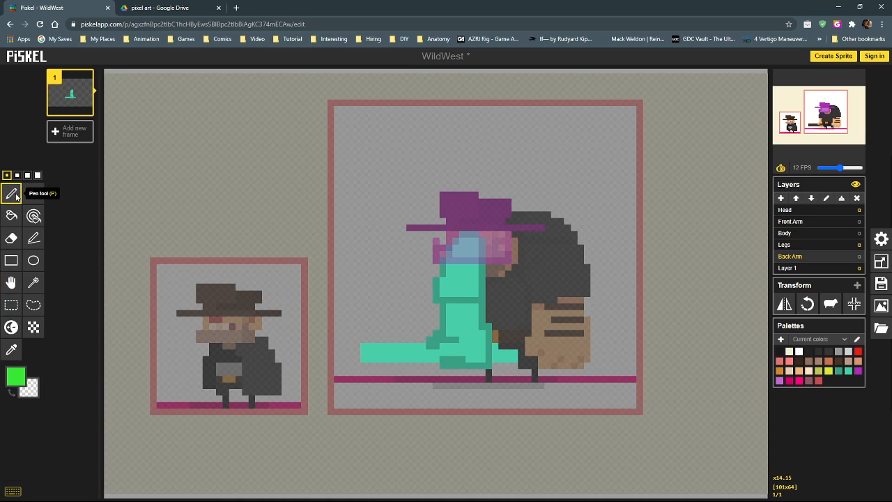
click(489, 398)
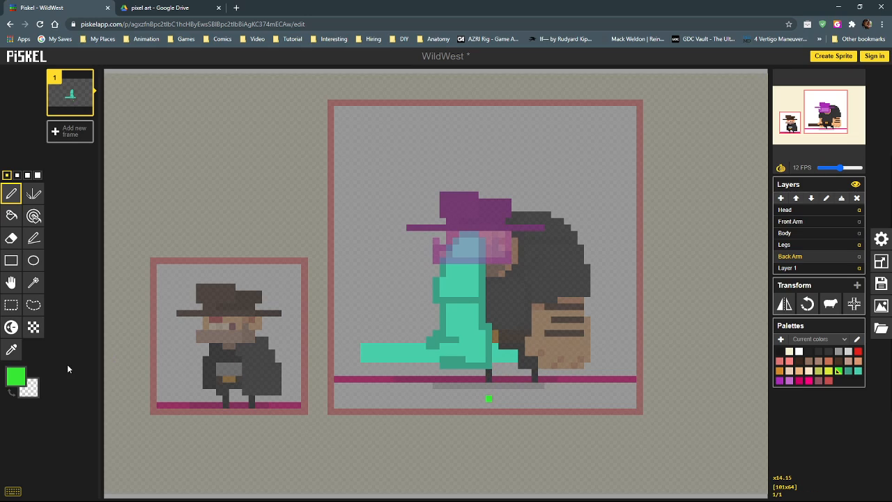
click(16, 376)
drag(120, 417, 283, 392)
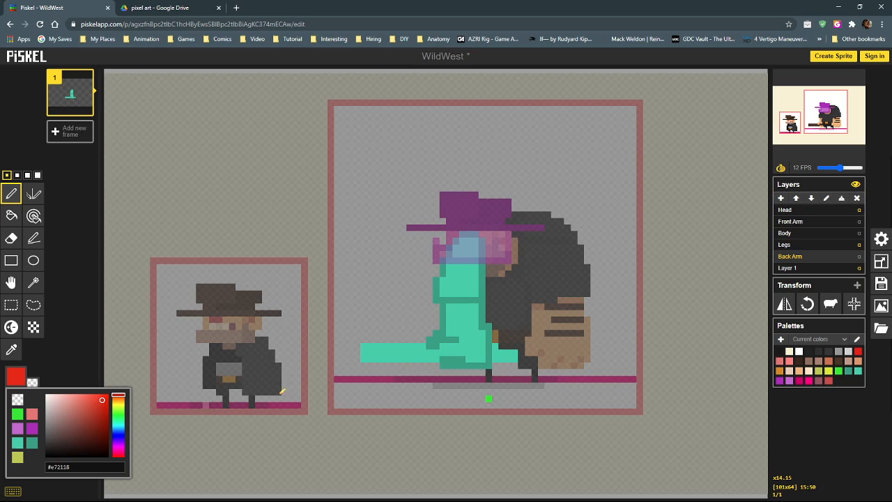
click(535, 399)
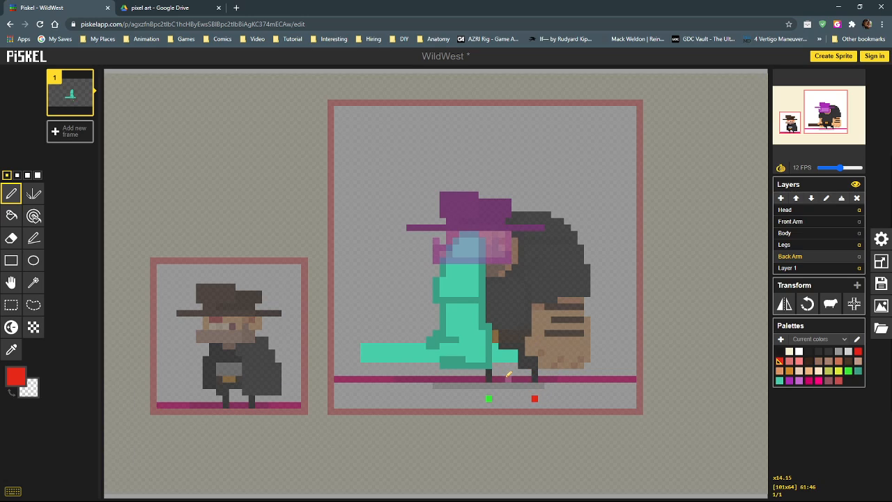
Set the colour to black (#000000) and paint over the lower leg above the green marker.
click(16, 376)
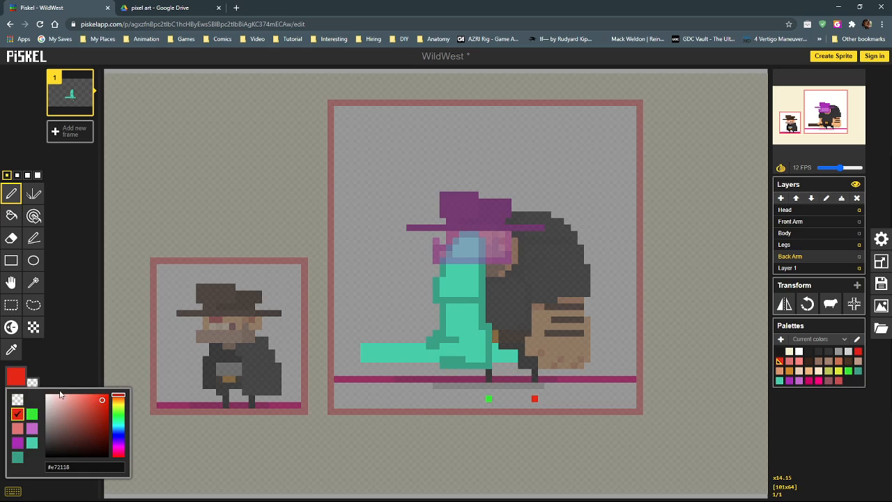
click(75, 416)
mouse_move(75, 416)
mouse_down()
mouse_move(66, 452)
mouse_move(50, 457)
mouse_up()
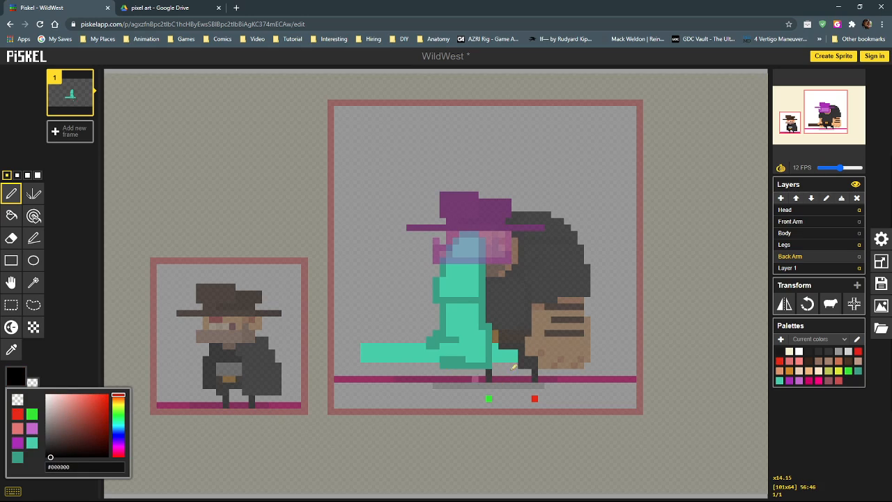
click(489, 376)
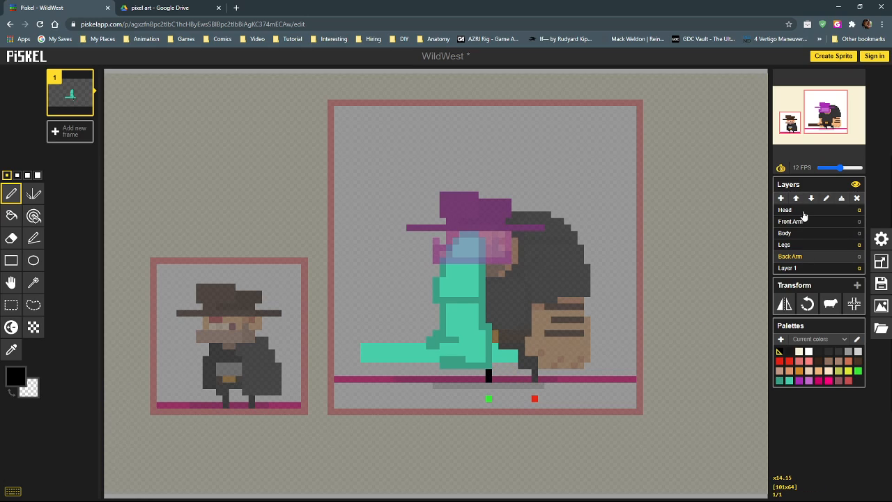
Check the opacity of the Front Arm and Back Arm layers, and compare Layer 1 with Back Arm.
click(860, 245)
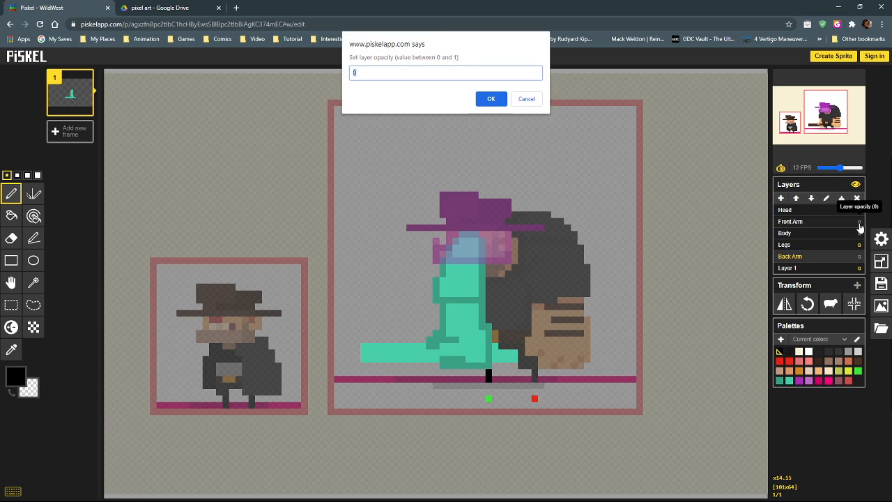
click(491, 98)
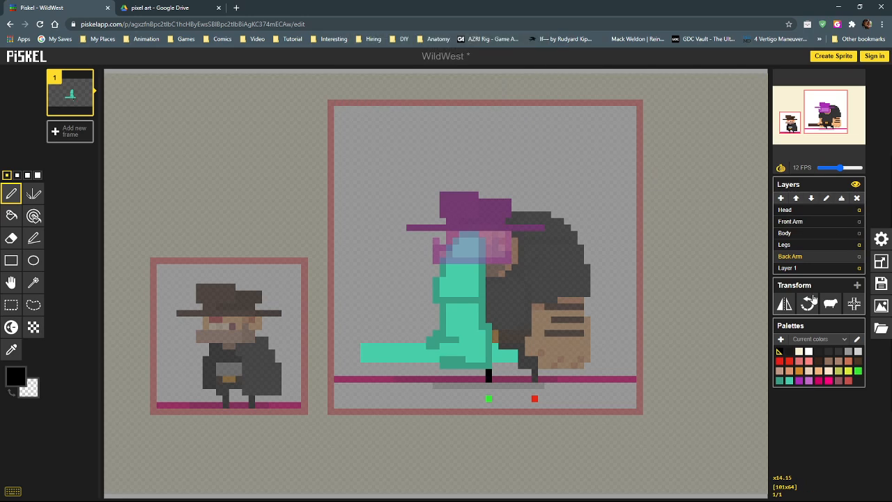
click(861, 257)
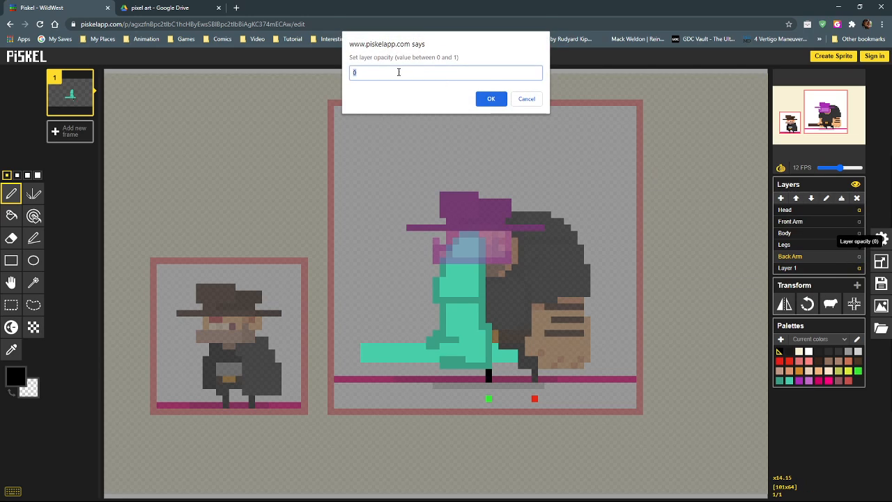
click(490, 97)
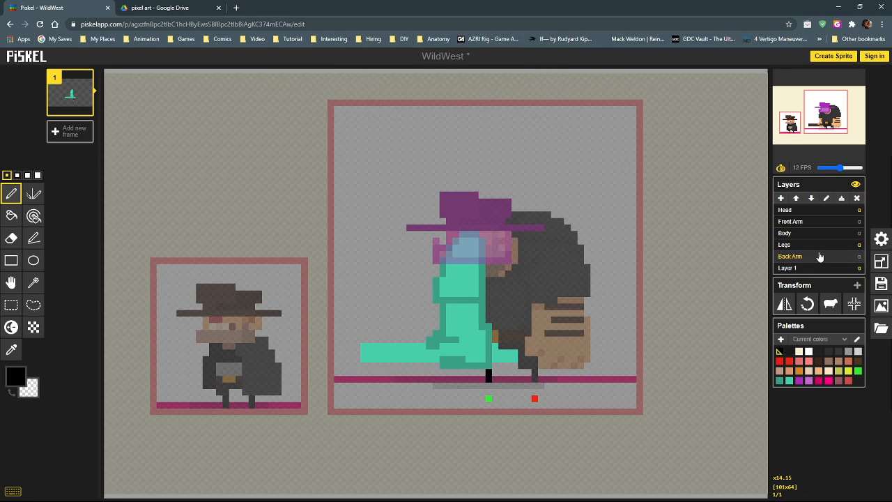
click(806, 269)
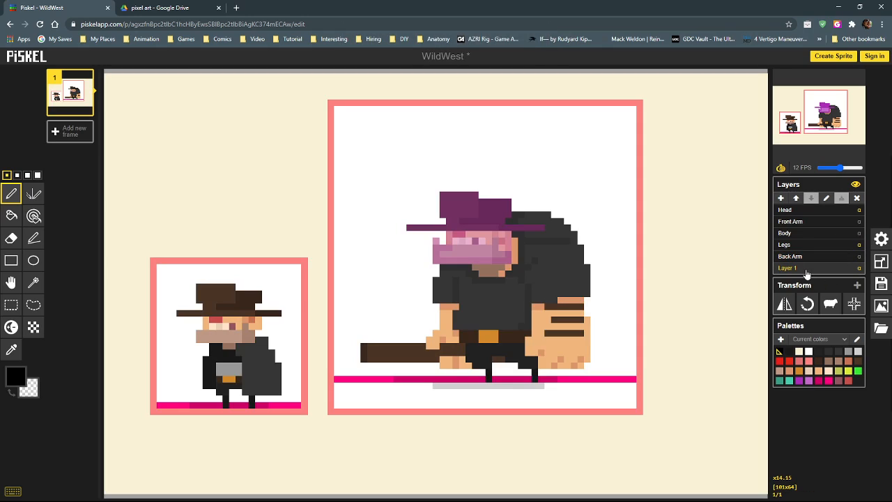
click(807, 257)
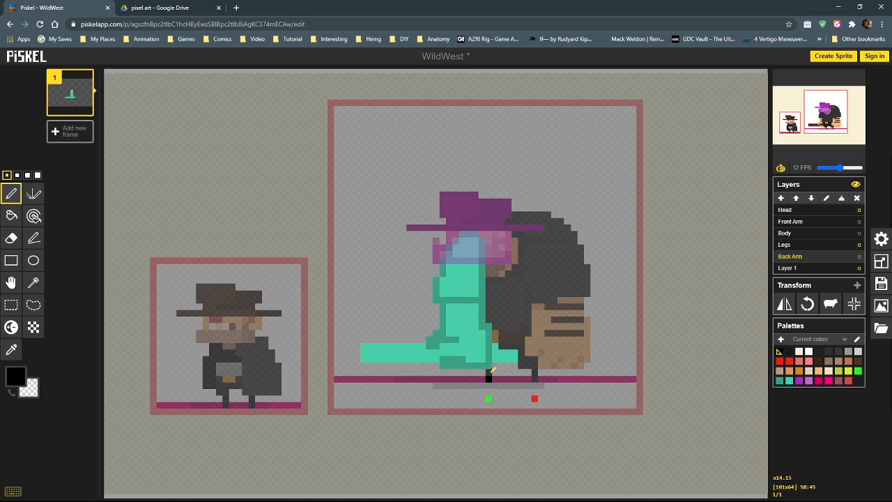
Undo the black leg and the marker pixels on the Back Arm layer, and discard the extra layer added above it.
key(ctrl+z)
key(ctrl+z)
key(ctrl+z)
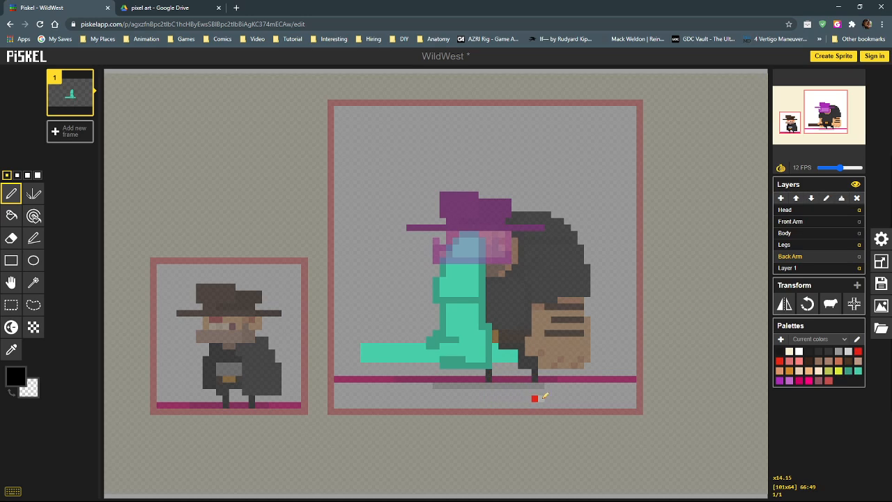
click(781, 199)
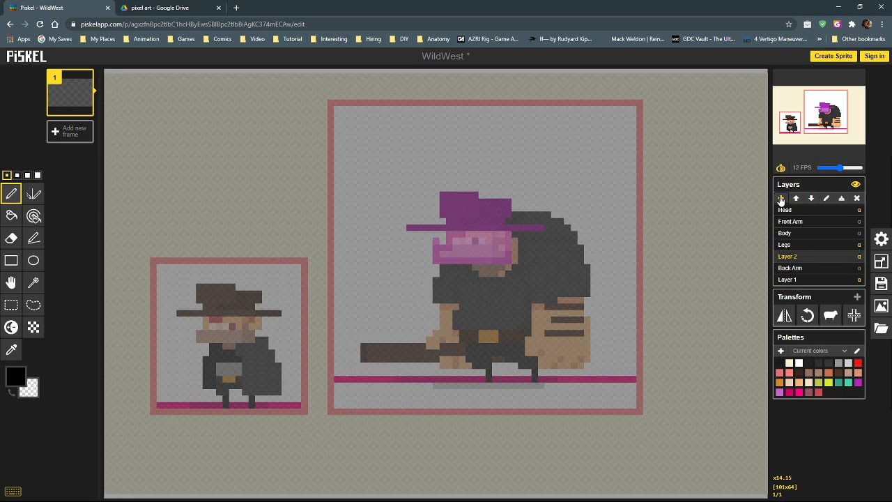
key(ctrl+z)
On the Legs layer, paint both legs and the hips of the large cowboy solid black, tracing the legs on Layer 1.
click(796, 249)
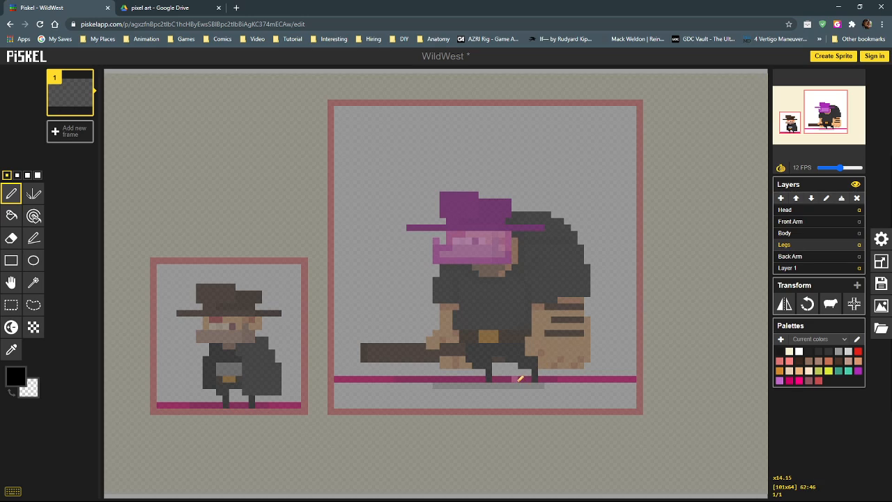
click(488, 375)
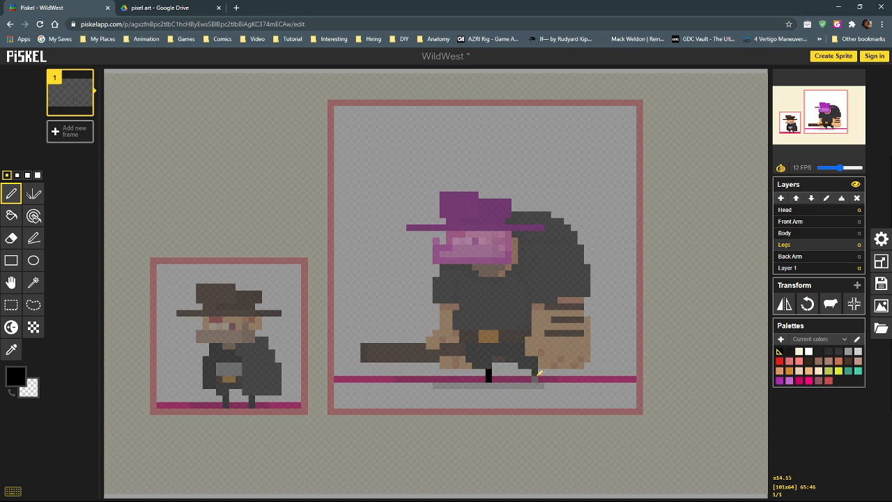
drag(535, 364, 535, 373)
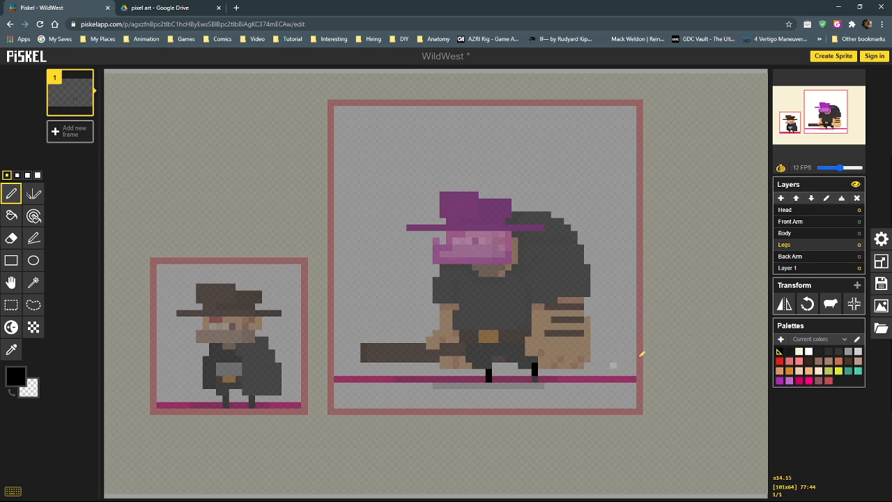
click(812, 269)
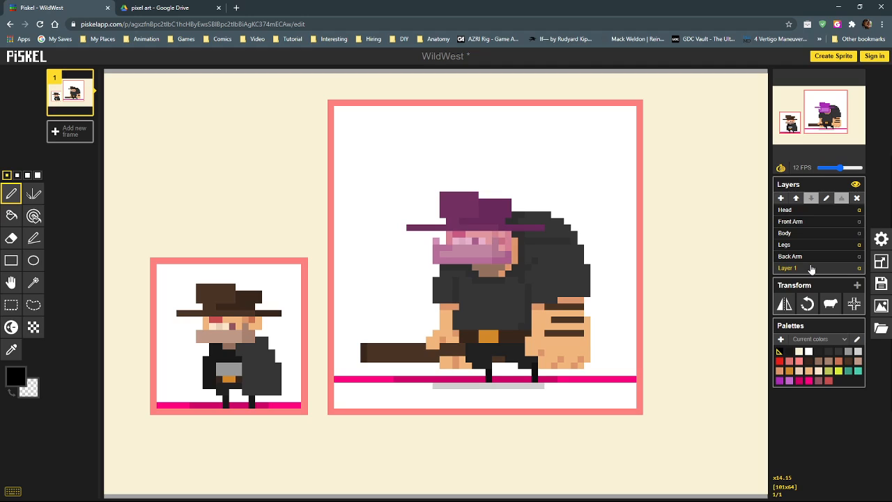
click(810, 245)
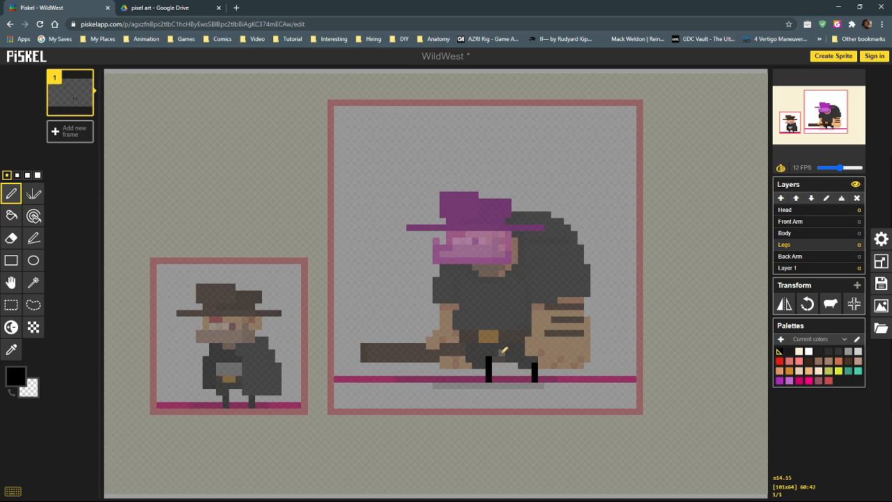
mouse_move(488, 351)
mouse_down()
mouse_move(538, 368)
mouse_move(524, 351)
mouse_move(478, 365)
mouse_move(486, 356)
mouse_move(469, 356)
mouse_move(484, 352)
mouse_move(471, 344)
mouse_move(542, 361)
mouse_up()
click(542, 352)
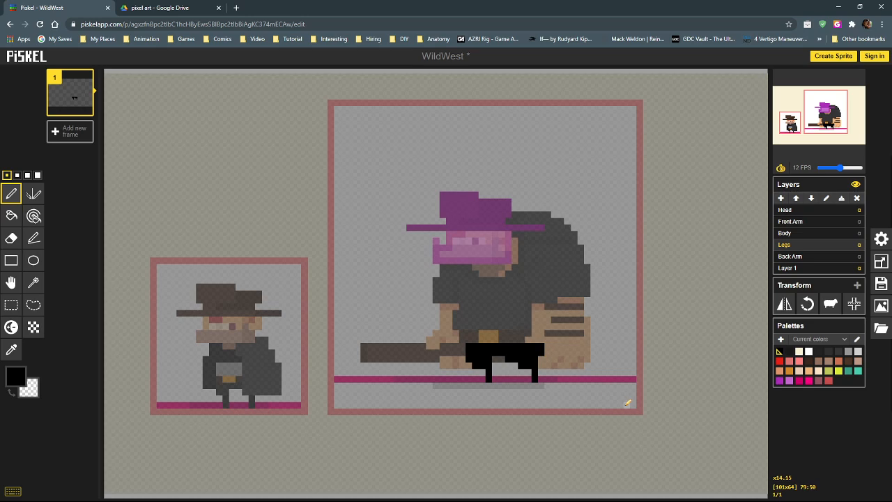
Place a red marker pixel beneath the large cowboy's front leg and a green one beneath the leg nearer the bulky arm.
click(779, 361)
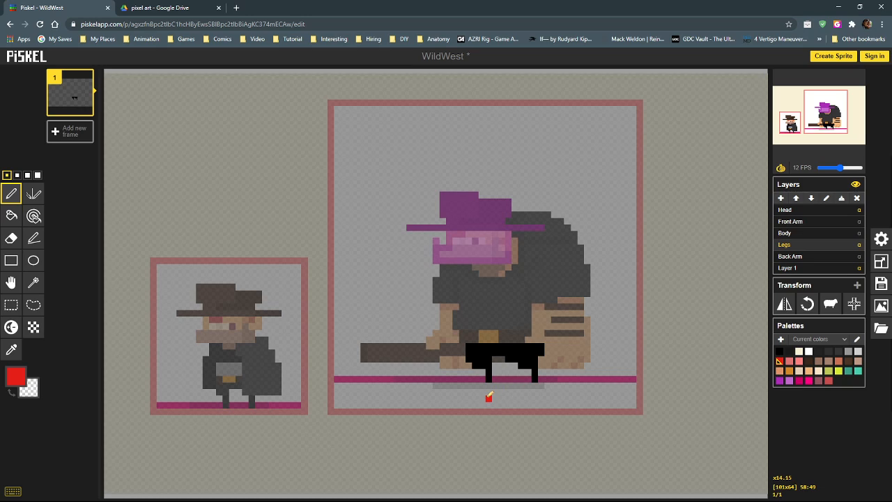
click(15, 377)
click(18, 427)
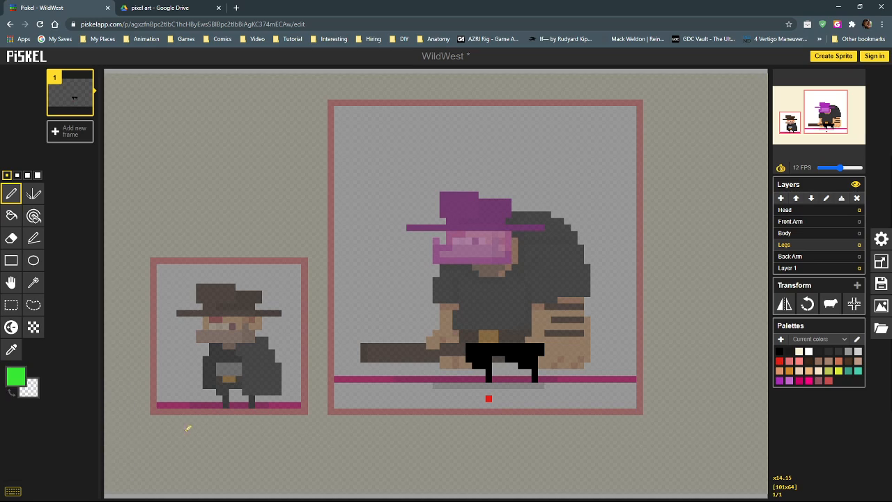
click(535, 399)
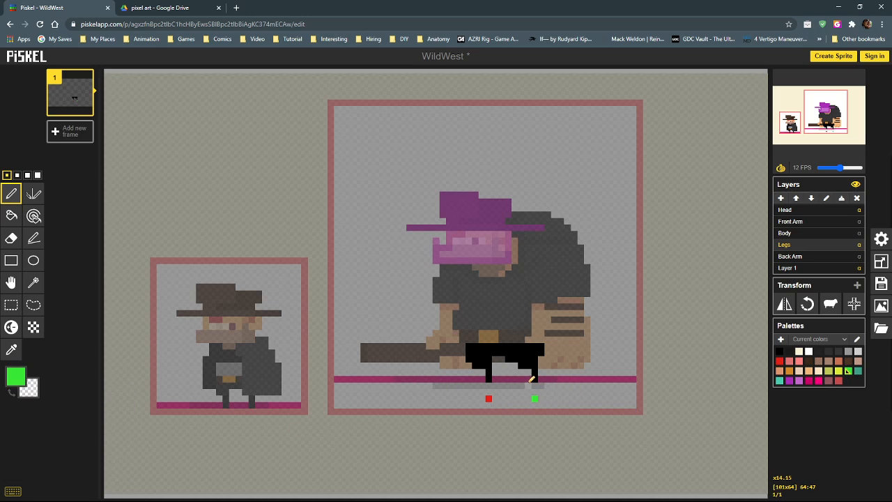
Set the opacity of the Back Arm, Body and Front Arm layers to 1, and keep the Head layer at 1.
click(859, 258)
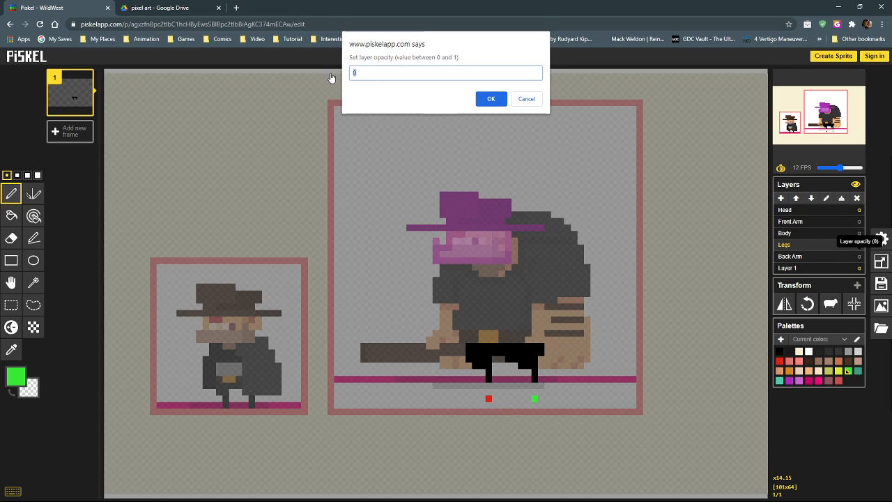
text(1)
click(491, 98)
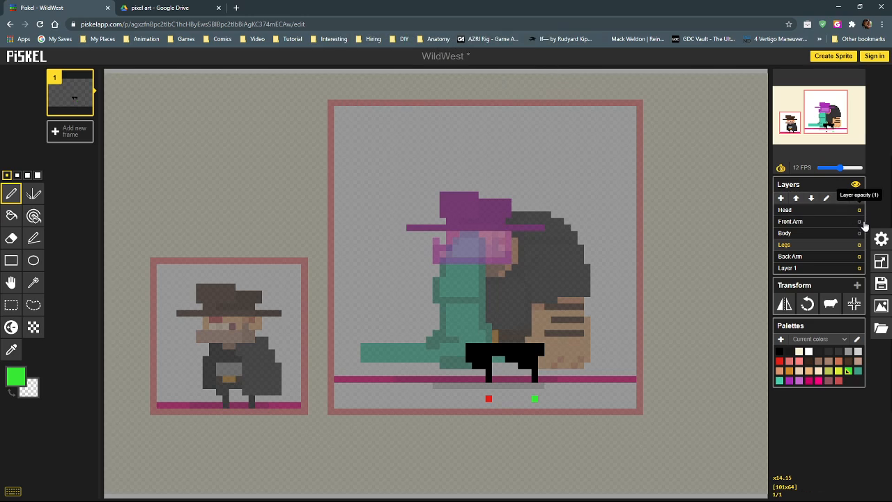
click(808, 233)
click(859, 233)
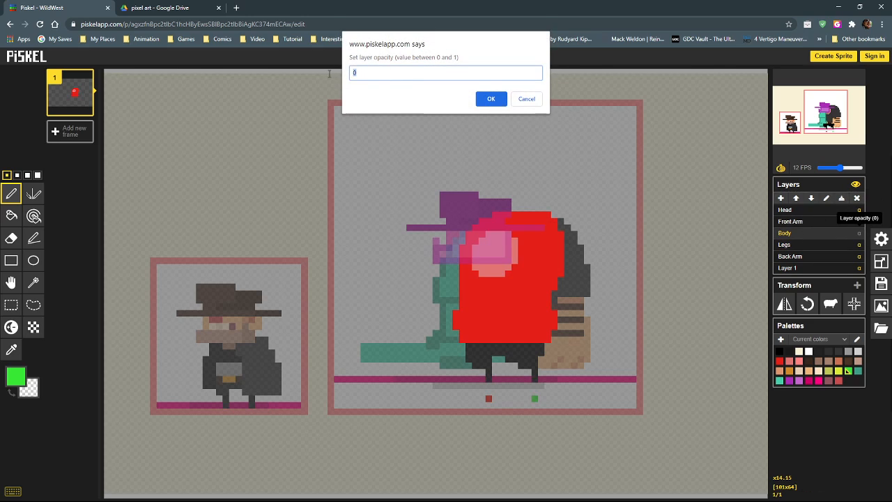
click(491, 98)
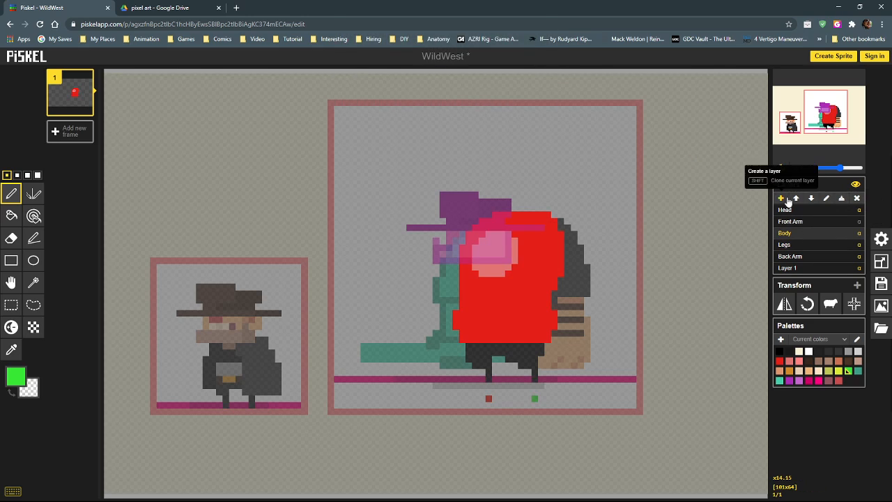
click(859, 222)
text(1)
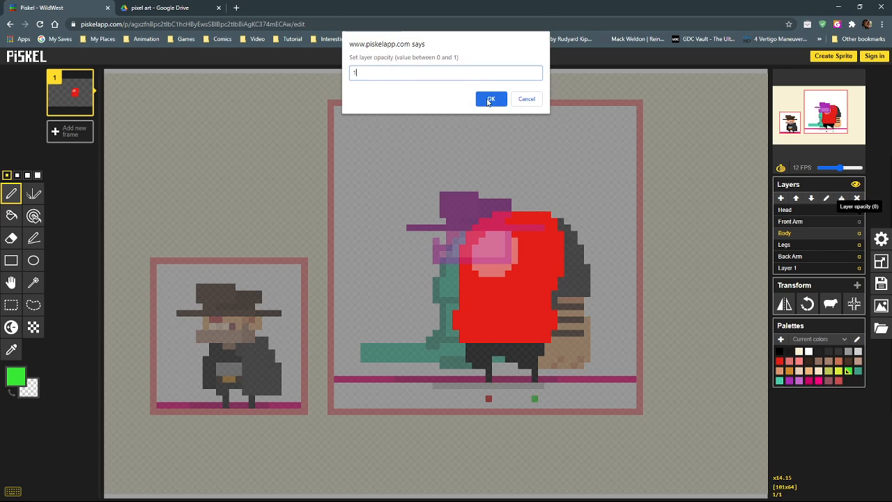
click(491, 98)
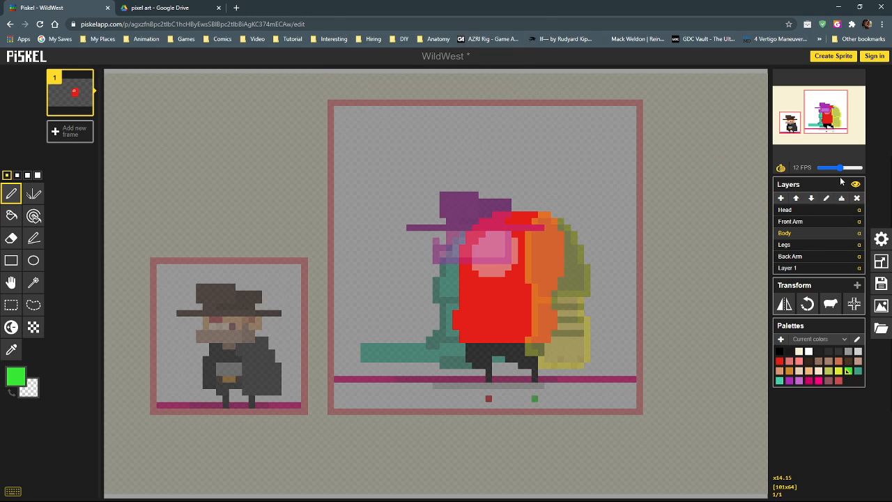
click(859, 209)
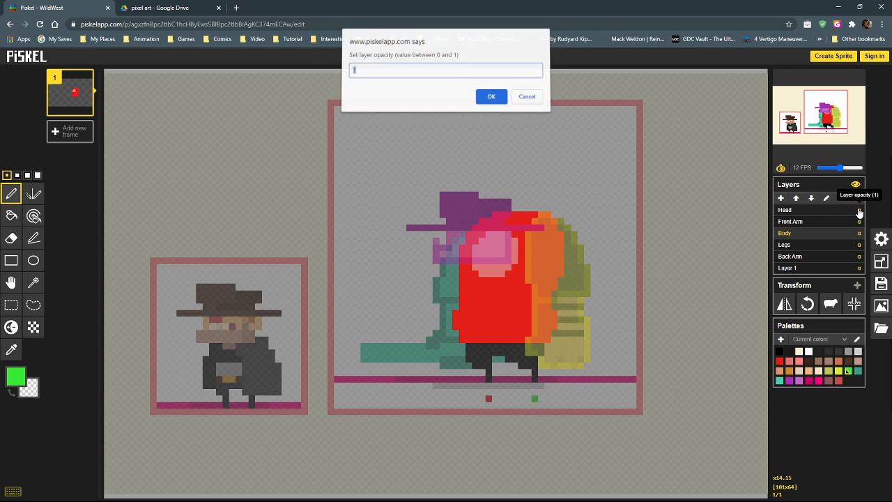
click(503, 100)
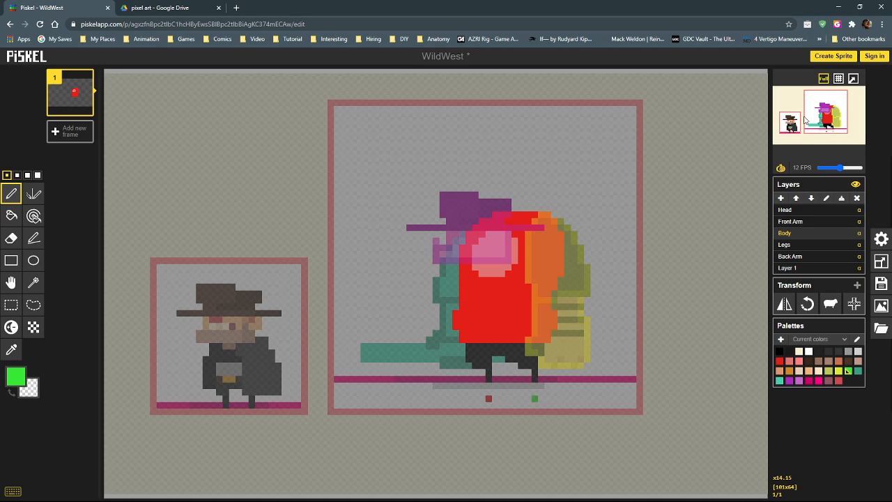
Open the animation preview in its own window, enlarge it and move it away from the drawing canvas.
click(854, 81)
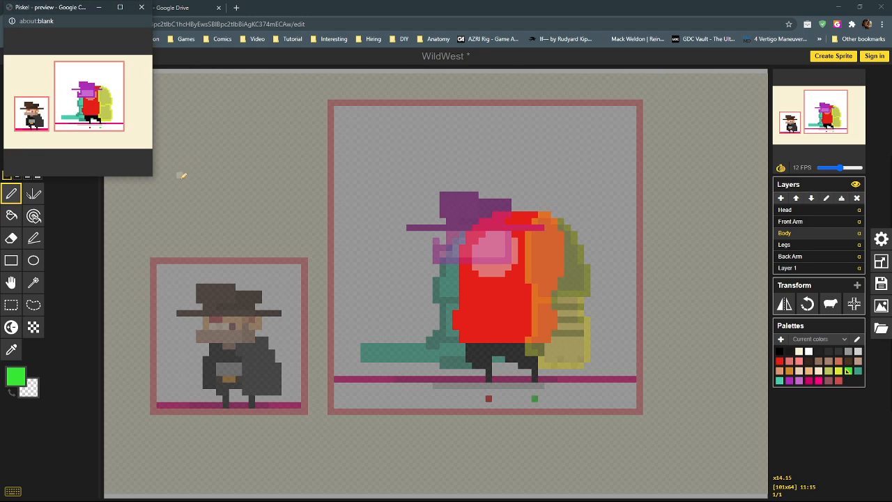
drag(151, 178, 539, 456)
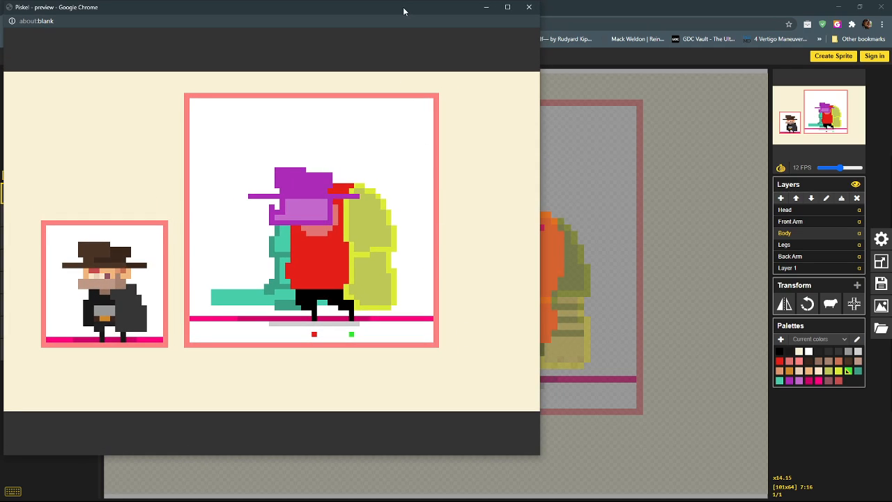
drag(403, 7, 359, 48)
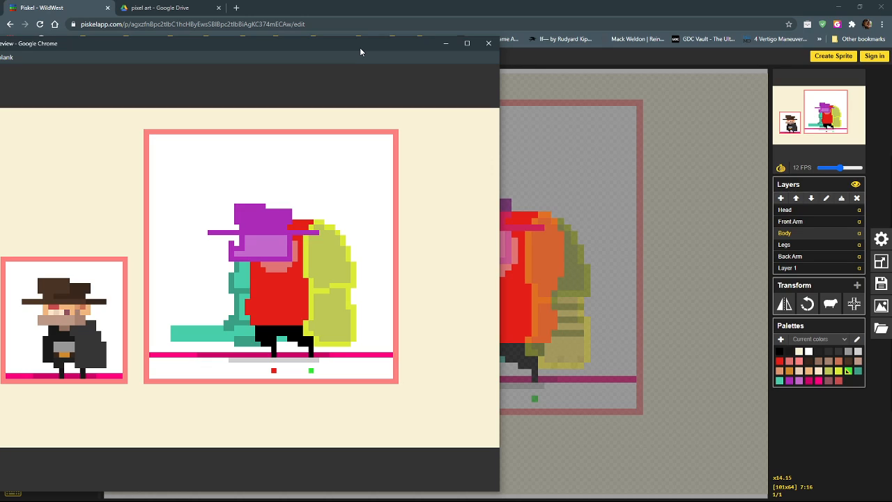
drag(360, 47, 0, 66)
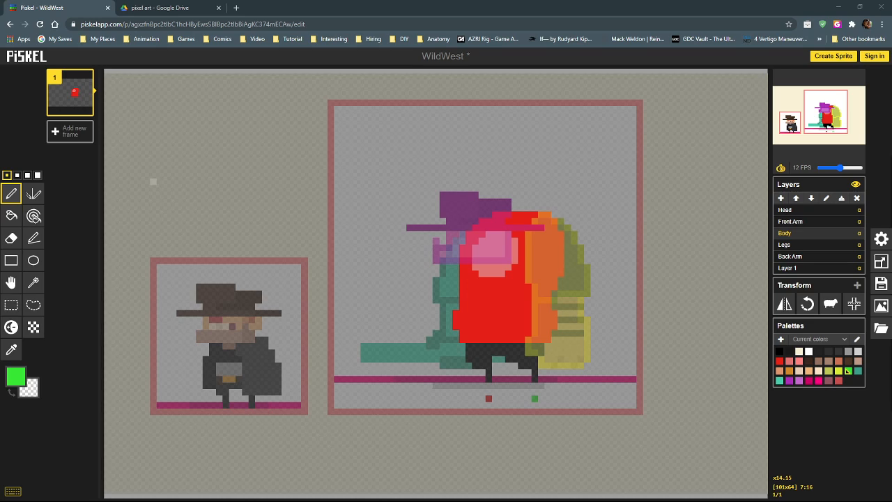
Add a new layer directly above Layer 1 and name it "ground".
mouse_move(850, 150)
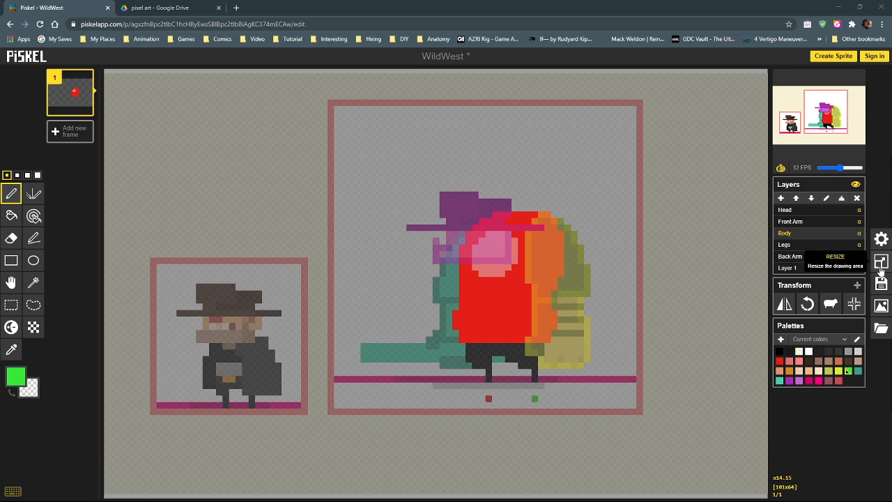
click(843, 269)
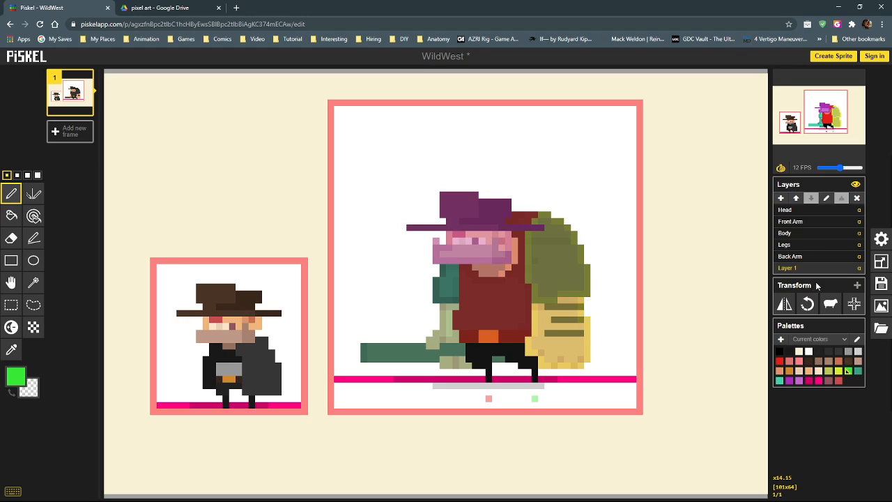
click(780, 198)
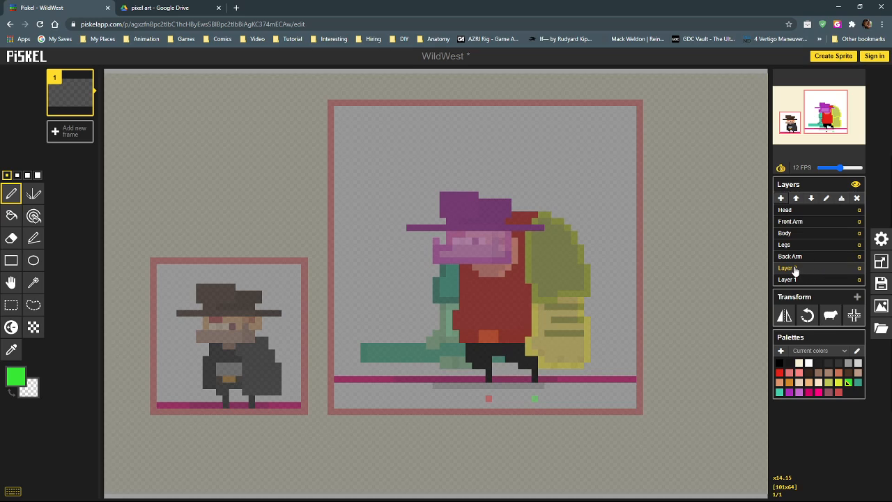
double_click(799, 269)
text(ground)
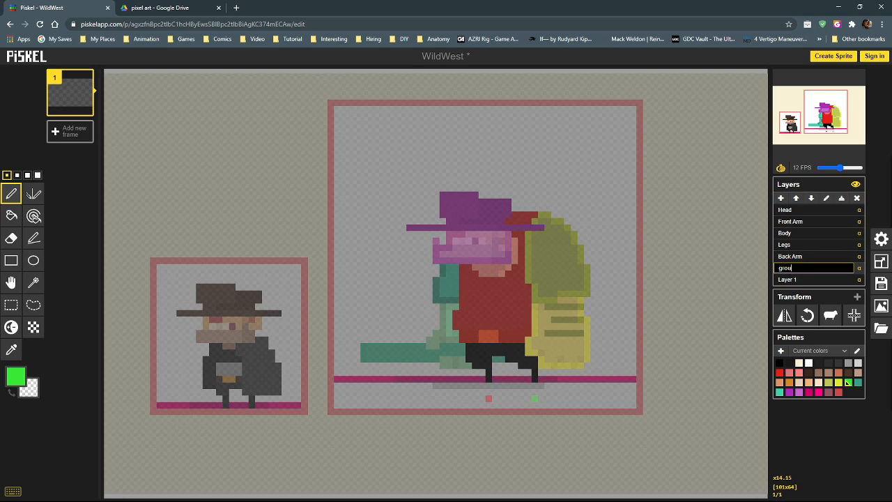
key(Return)
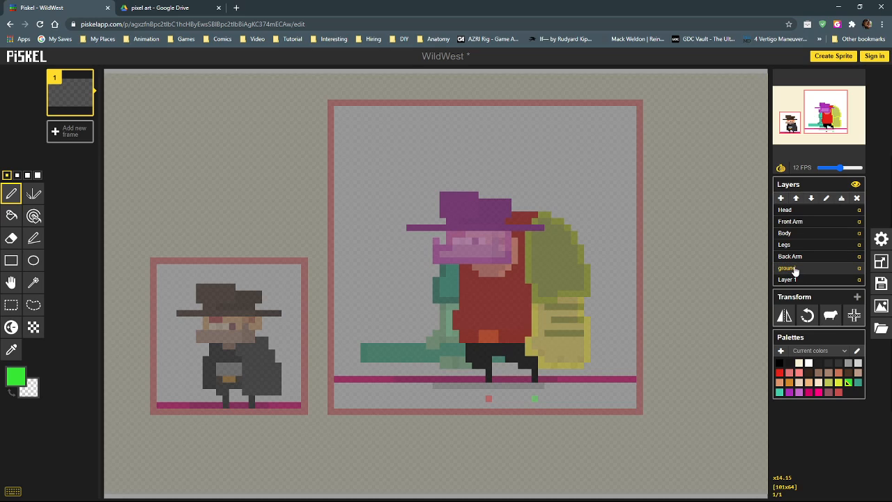
On the ground layer, draw the ground line and the square frame around the large cowboy in bright pink.
click(819, 392)
mouse_move(636, 377)
mouse_down()
mouse_move(550, 385)
mouse_move(563, 385)
mouse_move(533, 375)
mouse_move(543, 379)
mouse_move(343, 373)
mouse_up()
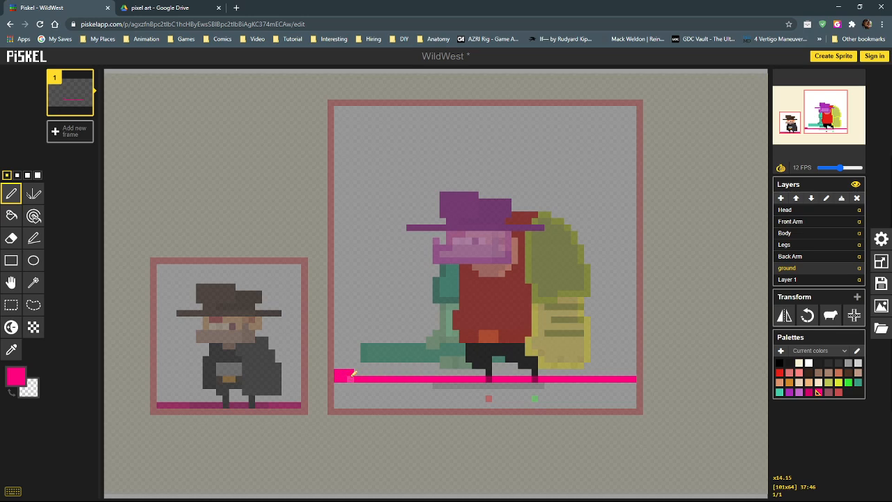
click(14, 261)
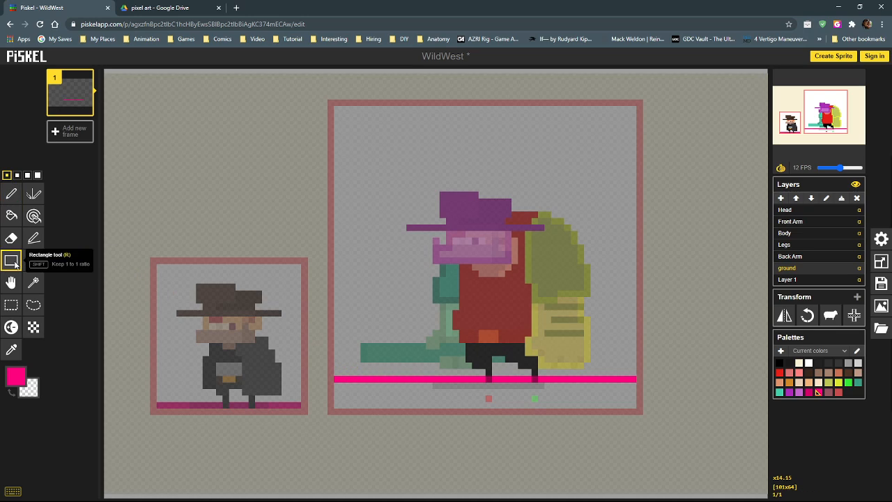
drag(330, 101, 640, 411)
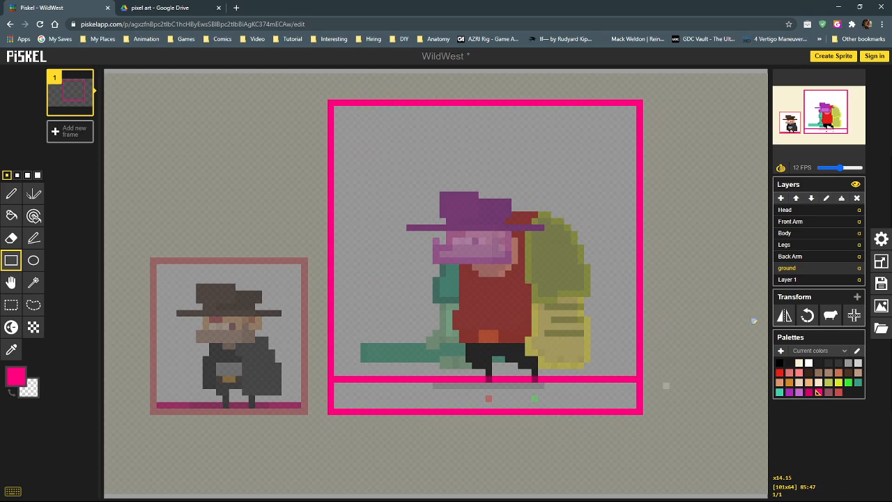
Set the opacity of Layer 1 to 0 to hide the original artwork.
click(811, 279)
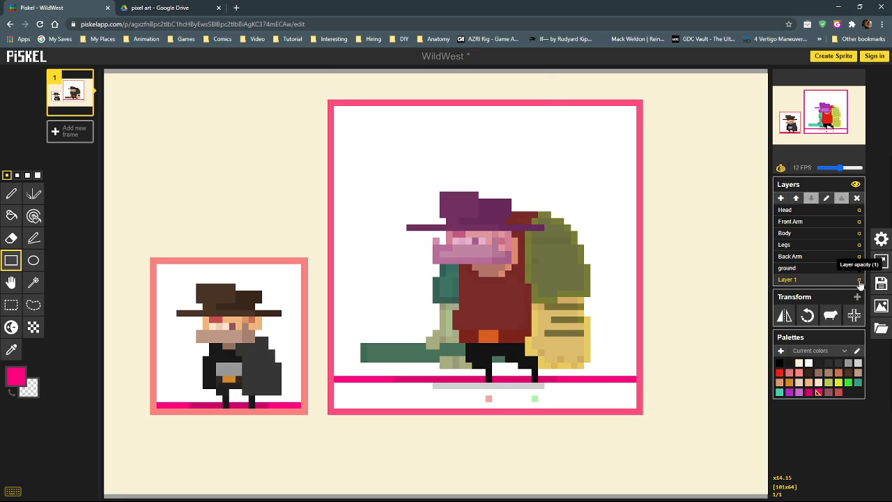
click(860, 282)
text(0)
key(Return)
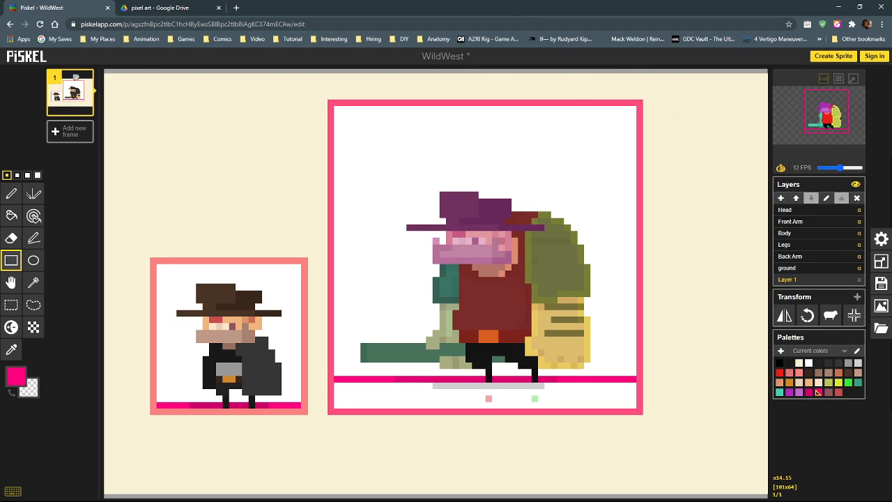
Try shifting the head and the back arm separately on their own layers with the Move tool.
click(11, 282)
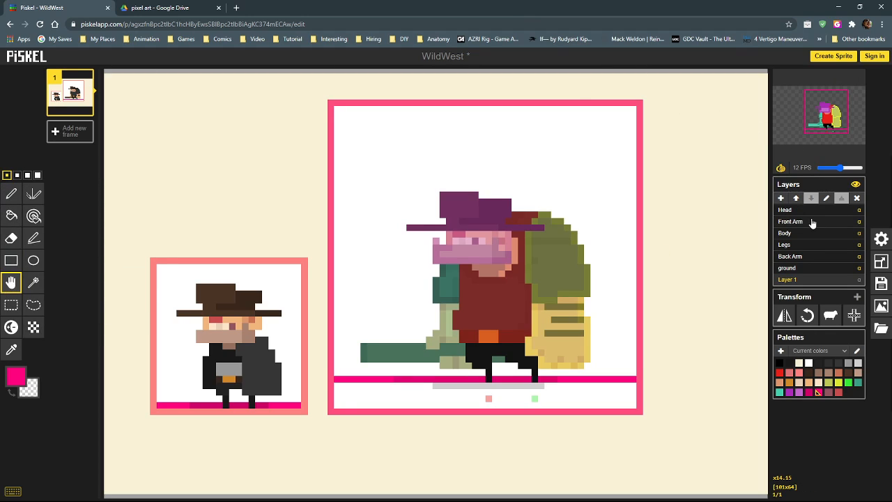
click(810, 211)
mouse_move(461, 228)
mouse_down()
mouse_move(486, 242)
mouse_move(468, 234)
mouse_up()
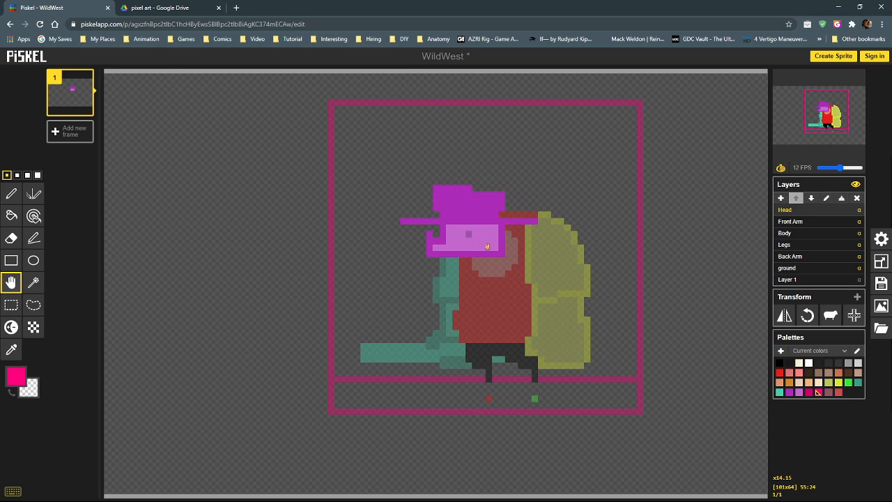
click(813, 257)
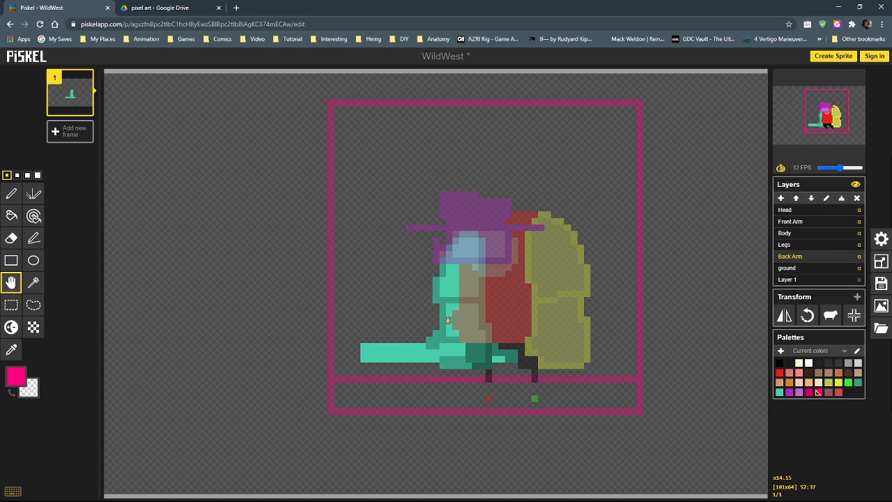
mouse_move(444, 316)
mouse_down()
mouse_move(470, 315)
mouse_move(444, 317)
mouse_up()
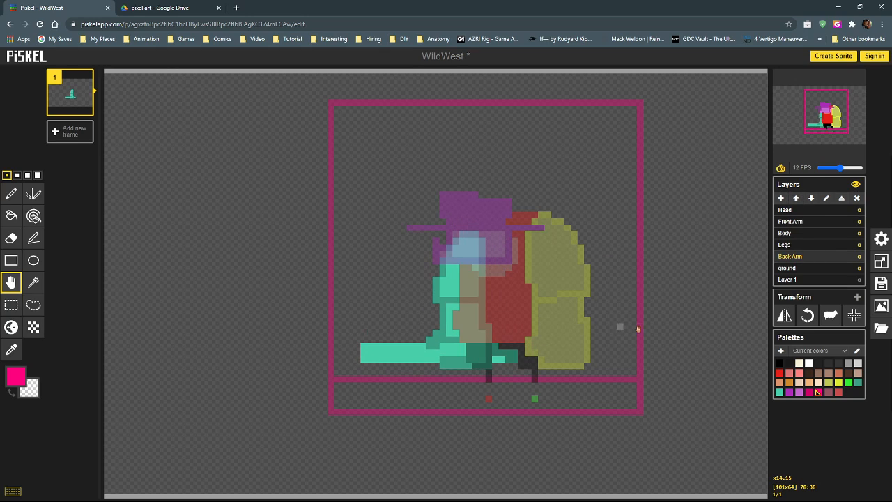
On the Body layer, draw a light-red band two pixels high along the bottom of the torso, using the colour of its oval.
click(809, 233)
mouse_move(516, 298)
mouse_down()
mouse_move(488, 302)
mouse_move(516, 301)
mouse_up()
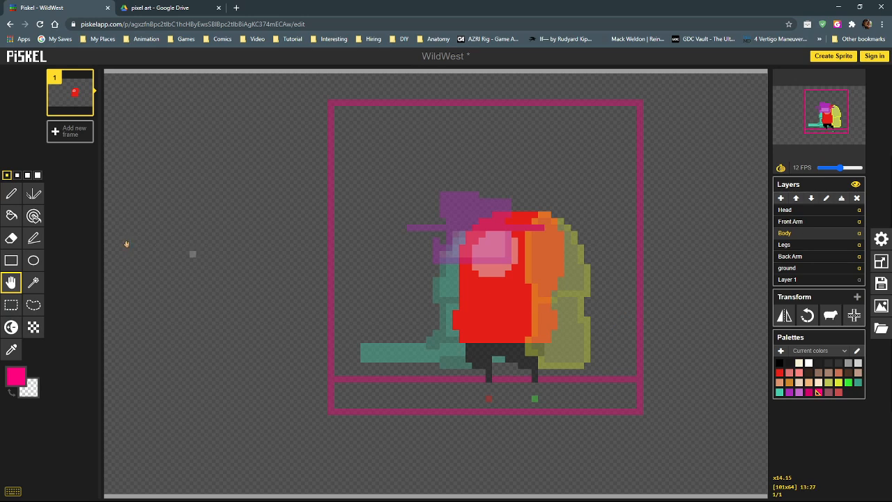
click(11, 194)
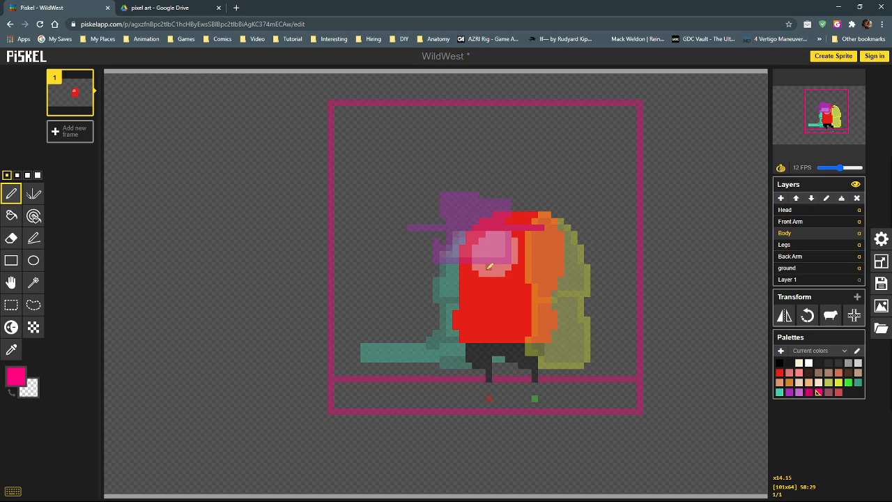
alt+click(489, 267)
mouse_move(470, 332)
mouse_down()
mouse_move(549, 333)
mouse_move(478, 337)
mouse_up()
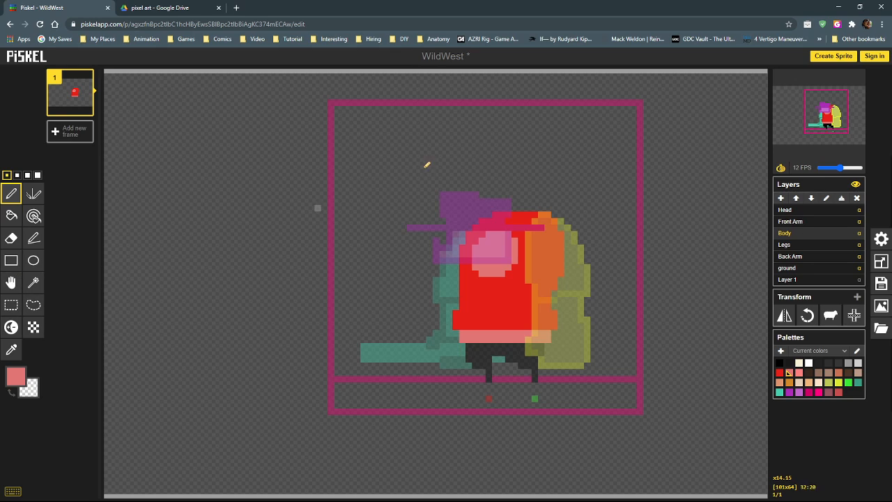
Try moving the Head layer down the stack until it sits below the Back Arm layer.
click(834, 212)
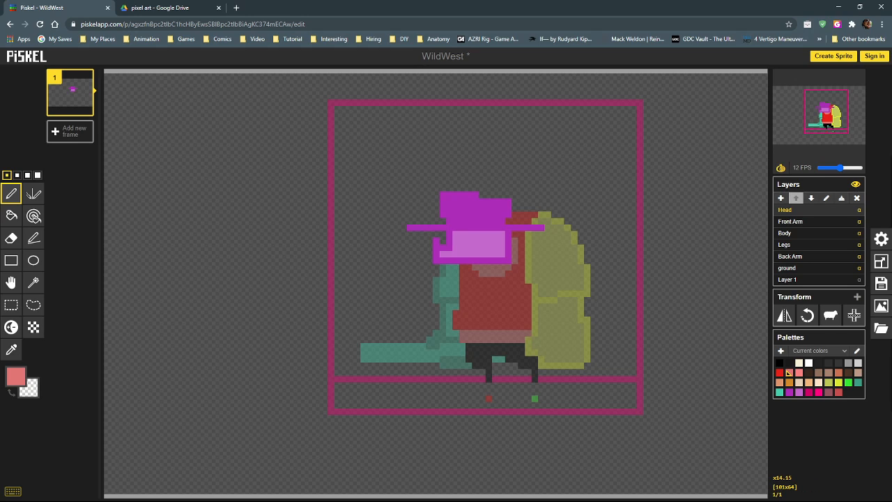
drag(0, 140, 0, 90)
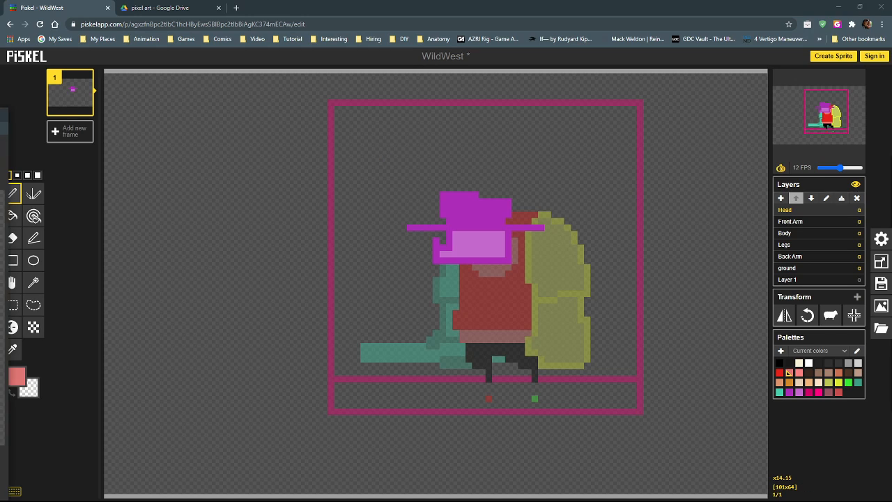
drag(0, 112, 0, 80)
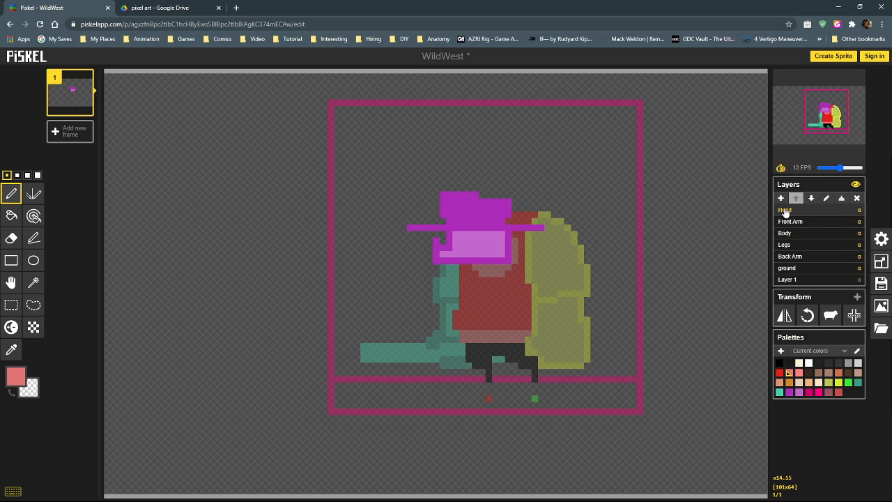
click(811, 198)
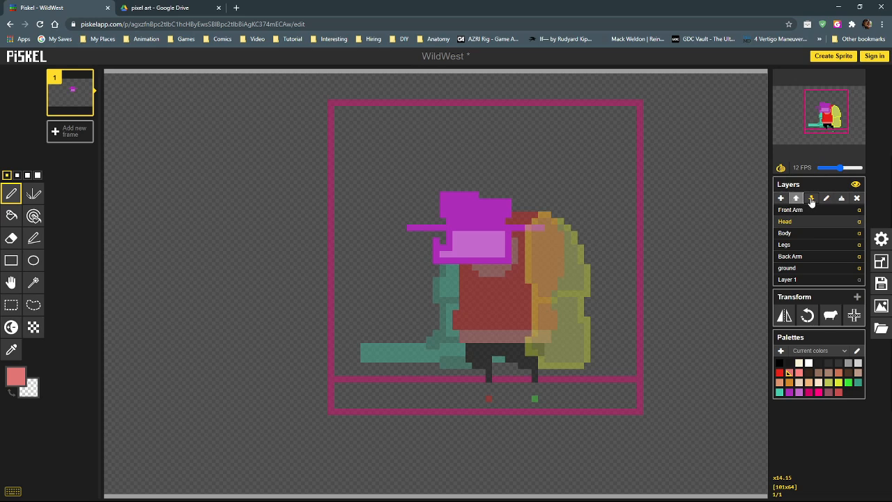
click(811, 199)
click(810, 199)
click(810, 199)
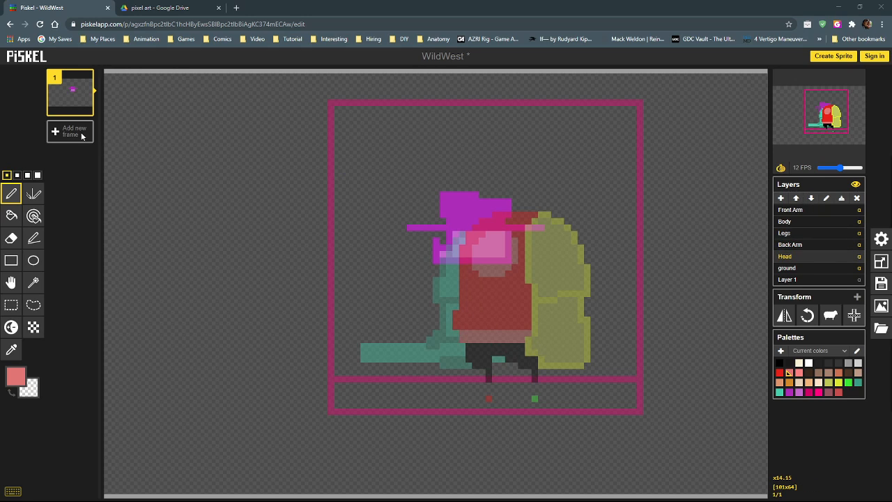
Check the layer overlap in the detached preview, and return the Head layer to the top of the stack.
drag(0, 109, 191, 101)
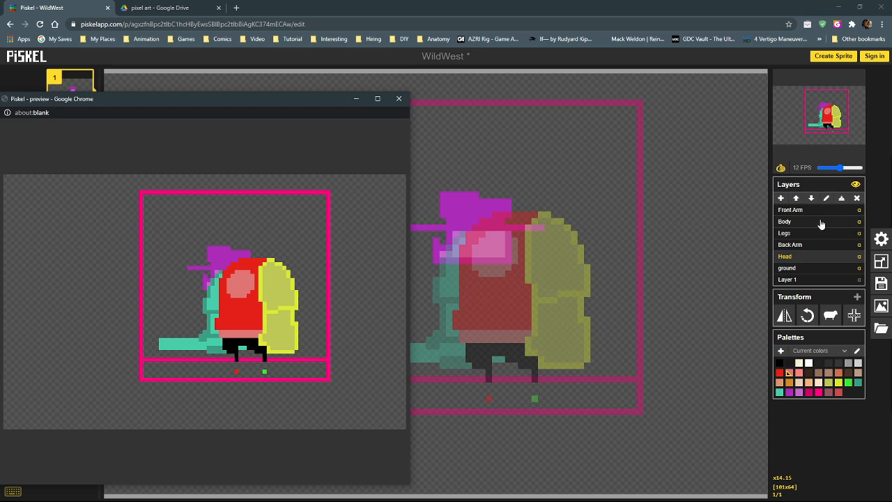
click(796, 199)
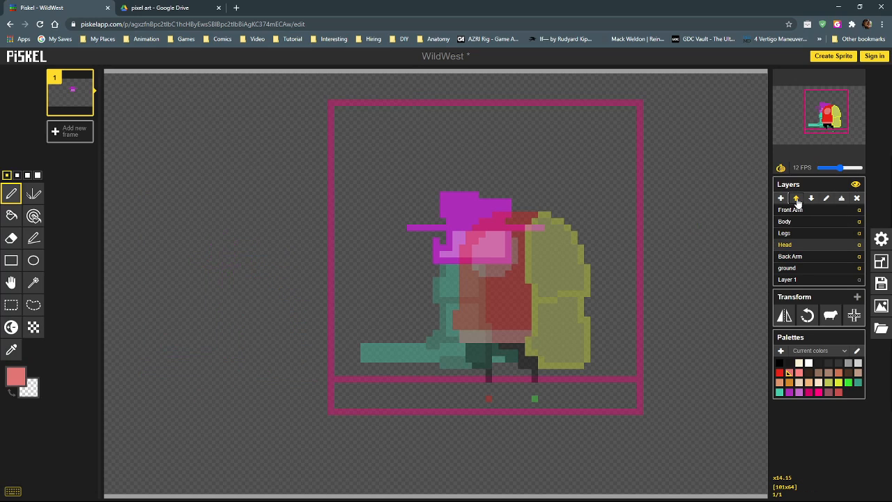
click(796, 198)
click(797, 198)
click(797, 198)
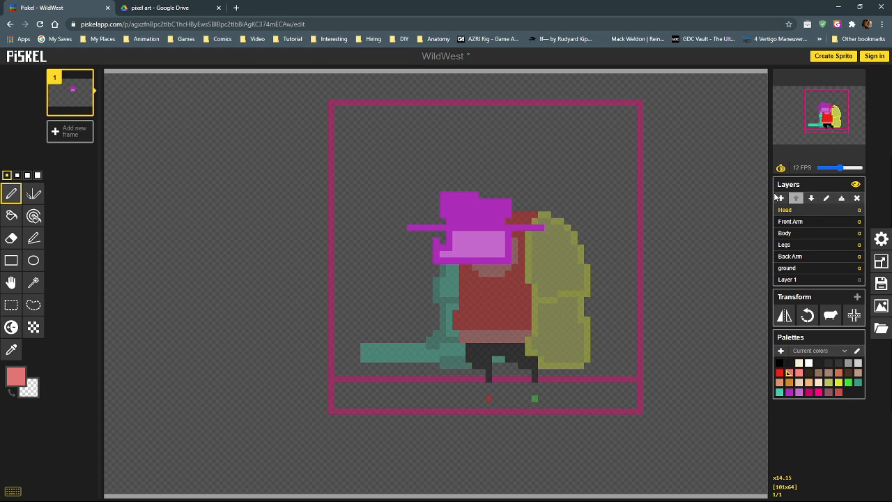
Move the detached preview window off the workspace and restore the editor window to full size.
double_click(367, 12)
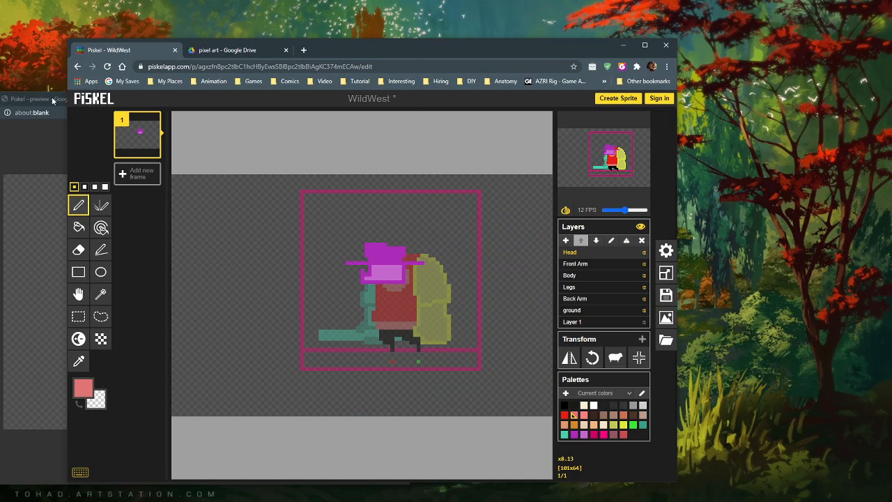
click(9, 59)
drag(9, 58, 0, 58)
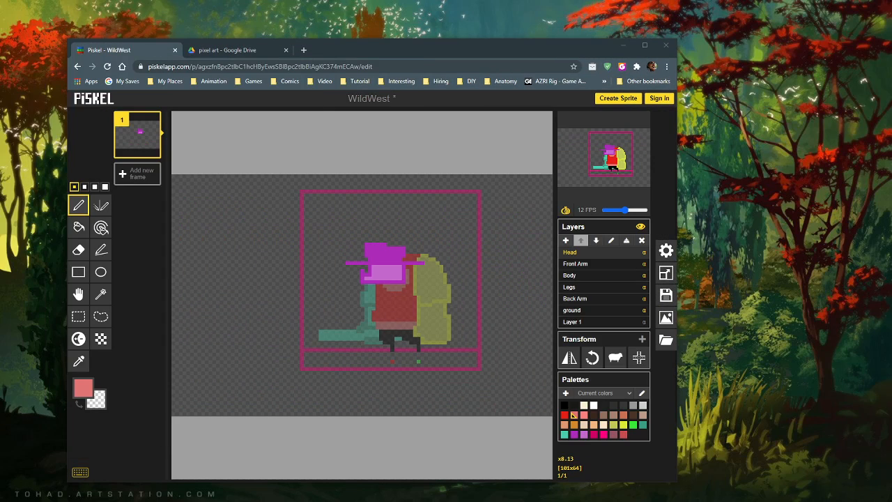
click(645, 46)
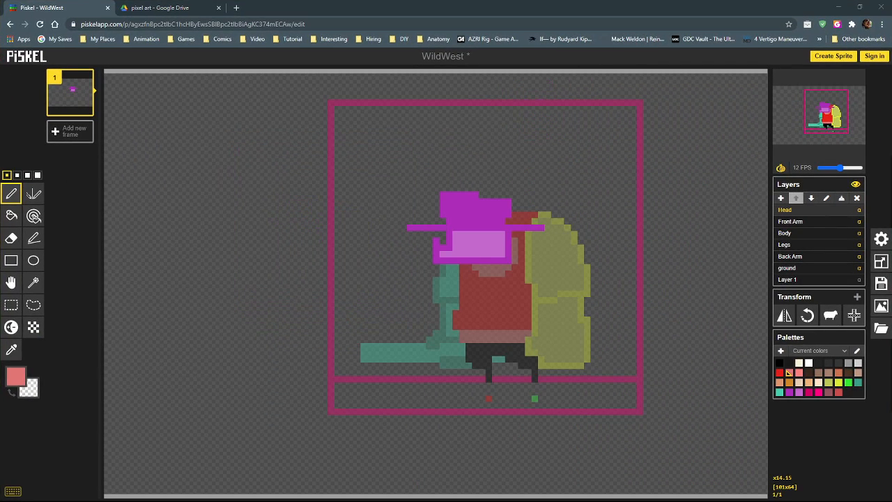
key(alt+Tab)
drag(143, 128, 0, 95)
Check the walk-cycle reference drawing in Google Drive, and shift the Body layer's artwork down one pixel in Piskel.
click(165, 7)
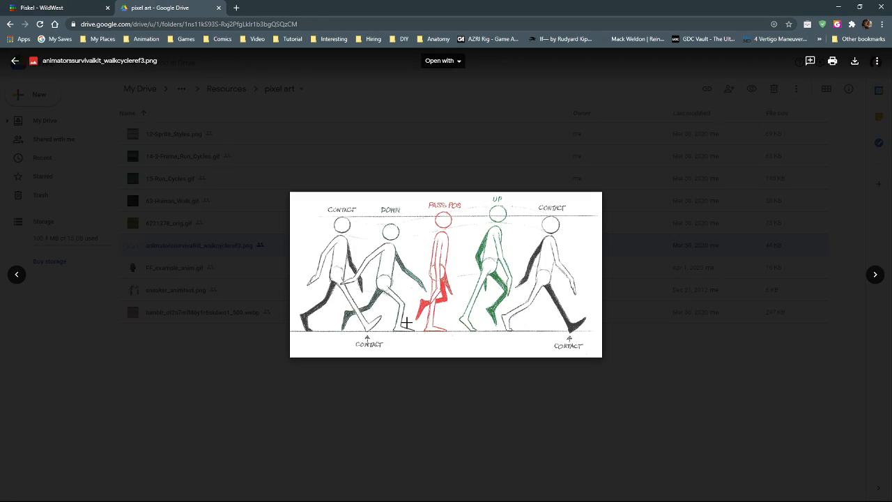
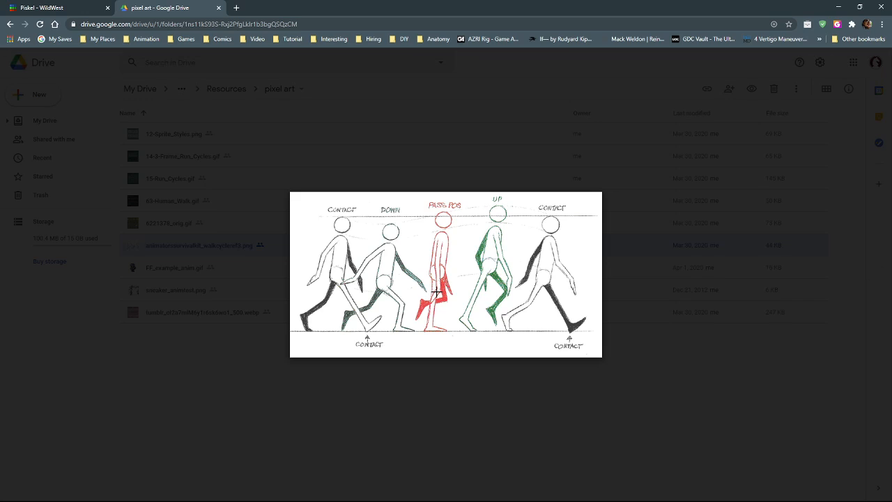
click(41, 7)
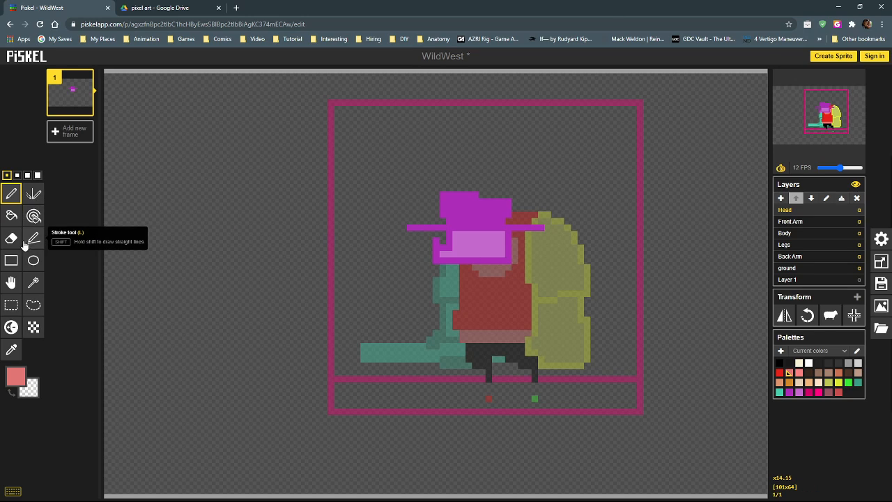
click(12, 283)
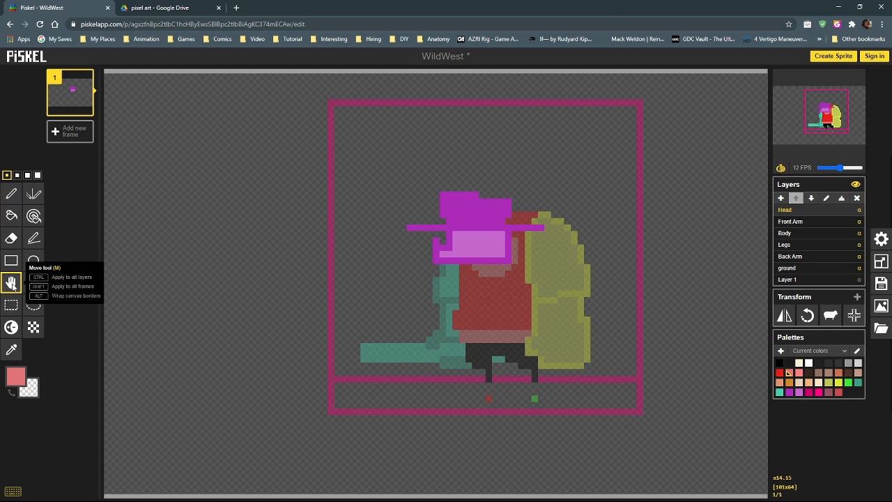
click(819, 233)
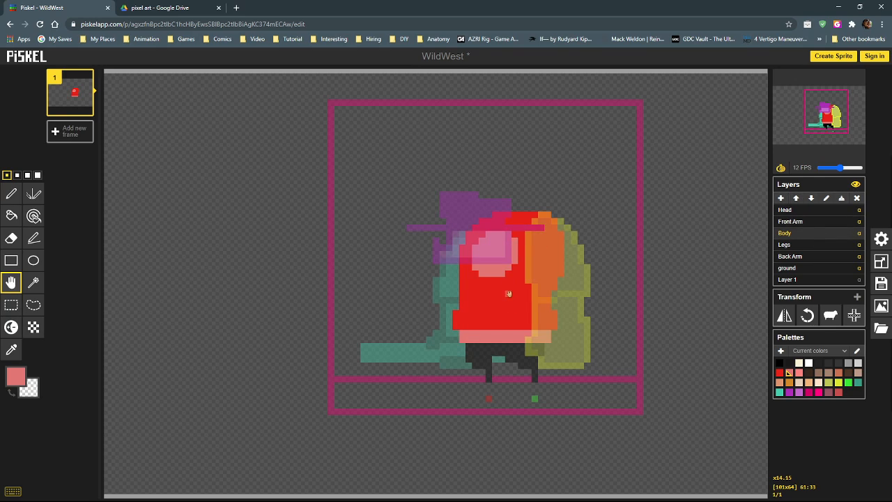
drag(509, 296, 509, 298)
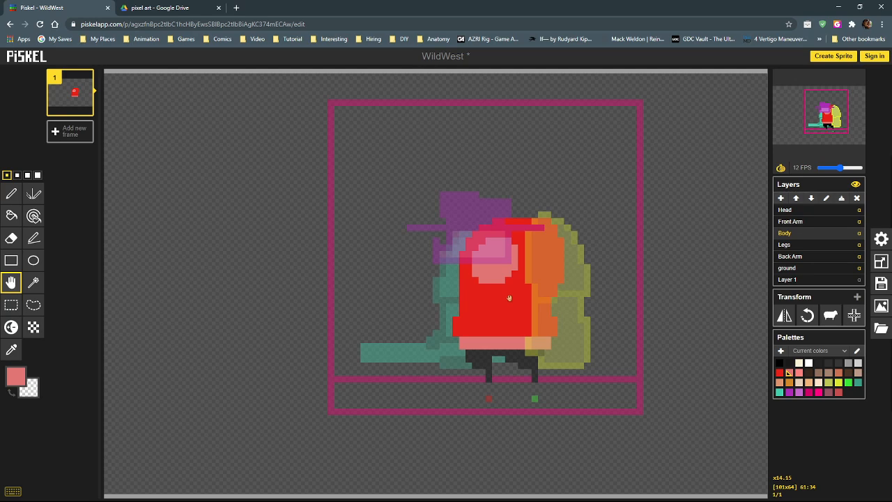
drag(509, 298, 507, 306)
key(ctrl+z)
Shift the head, the front arm and the back arm down one pixel, each on its own layer.
click(806, 210)
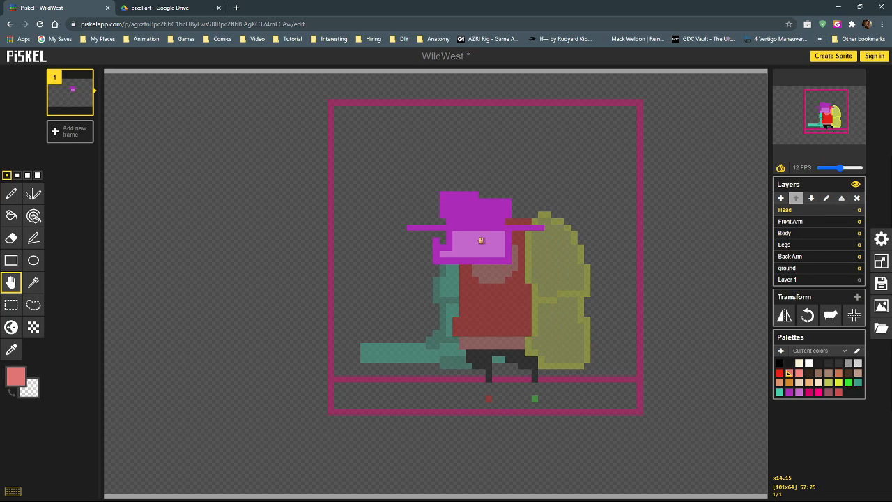
drag(479, 240, 479, 247)
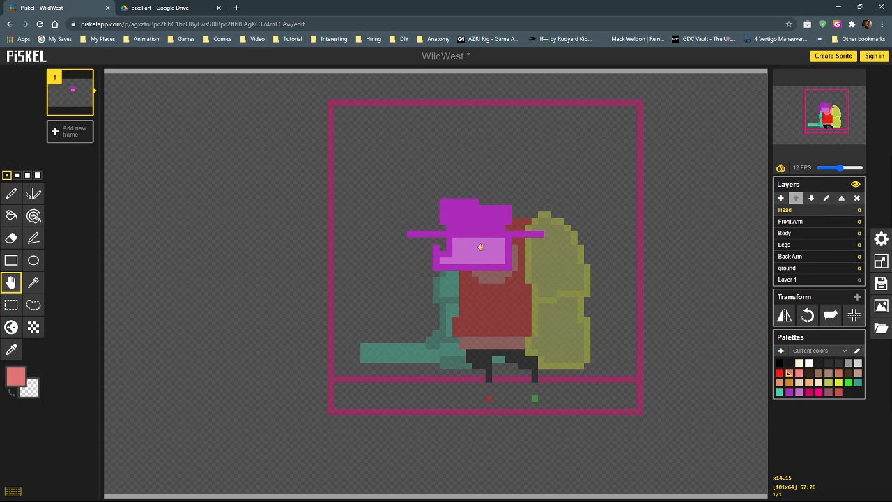
click(803, 222)
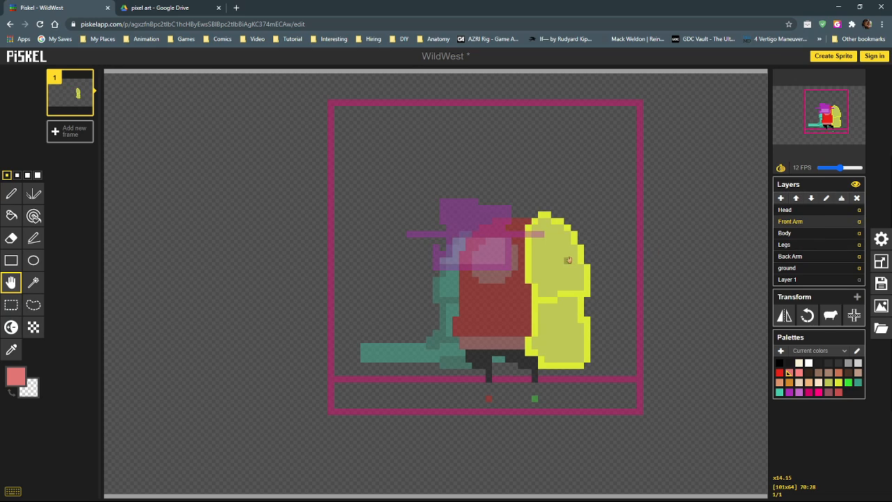
drag(568, 260, 568, 266)
click(811, 255)
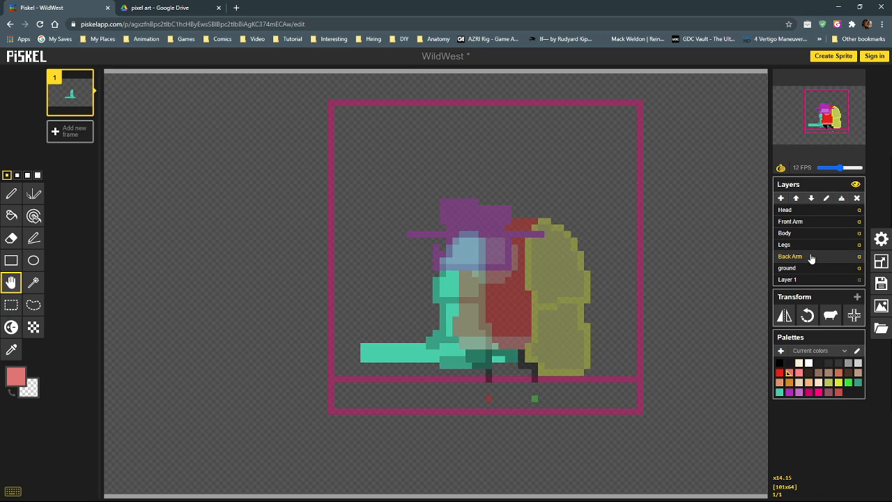
drag(497, 270, 497, 277)
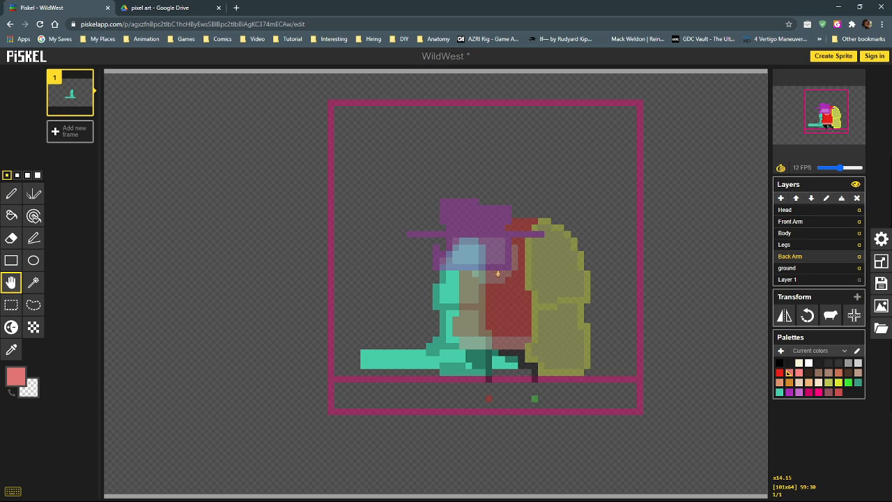
On the Legs layer, redraw the leg above the red marker in black as a bent leg further forward, erasing its old lower pixels.
click(803, 247)
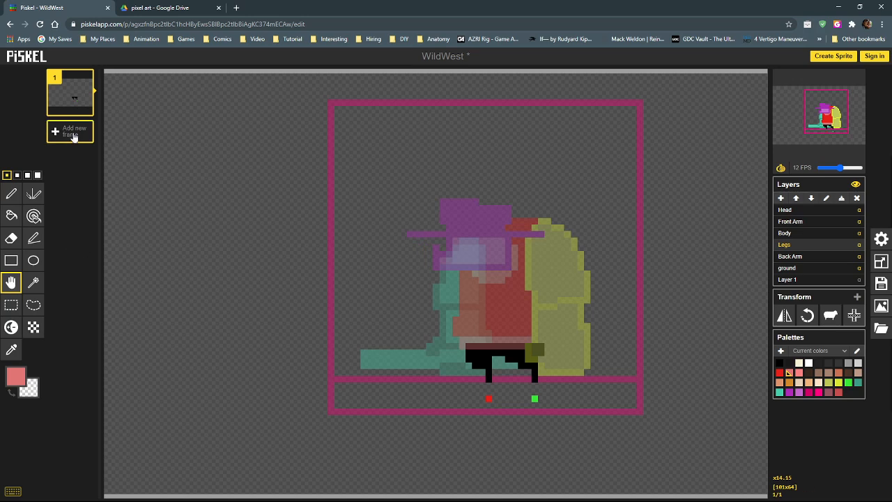
click(15, 198)
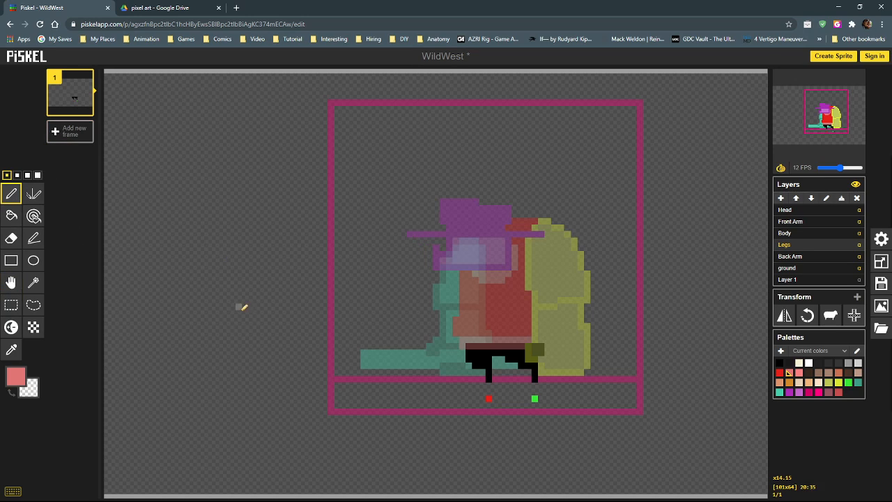
alt+click(480, 358)
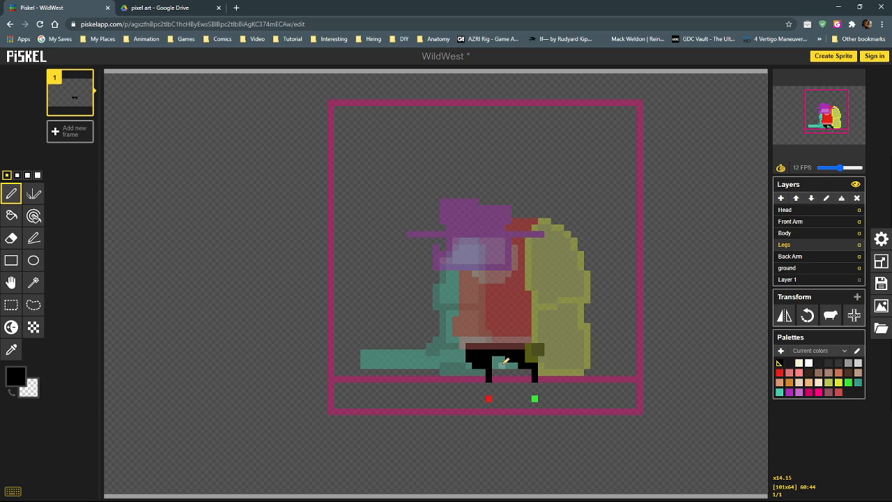
click(473, 365)
right_click(488, 375)
click(489, 385)
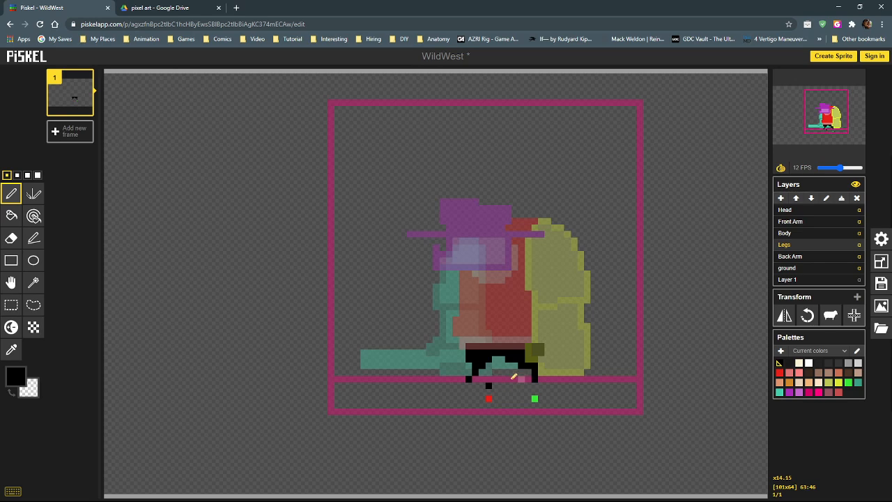
mouse_move(472, 363)
mouse_down()
mouse_move(463, 360)
mouse_move(467, 347)
mouse_up()
drag(463, 378, 484, 365)
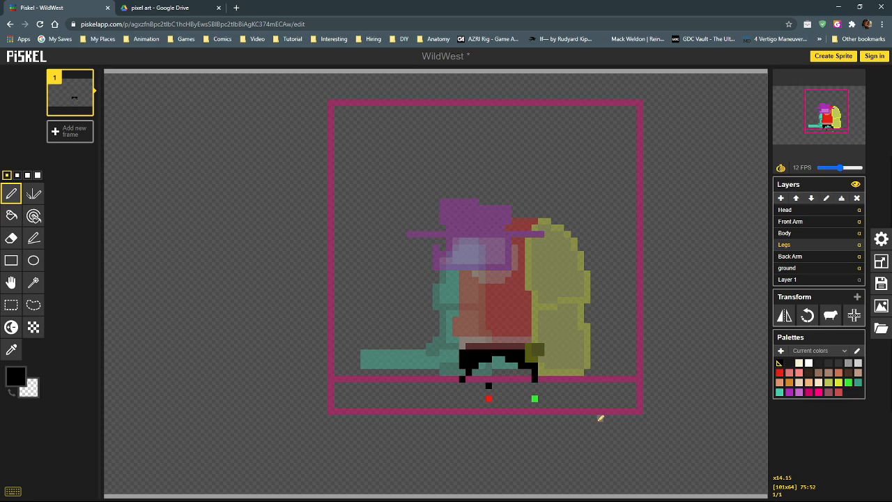
Recheck the walk-cycle reference, and move the foot end of the leg above the green marker one pixel outward, erasing its old pixels.
click(183, 10)
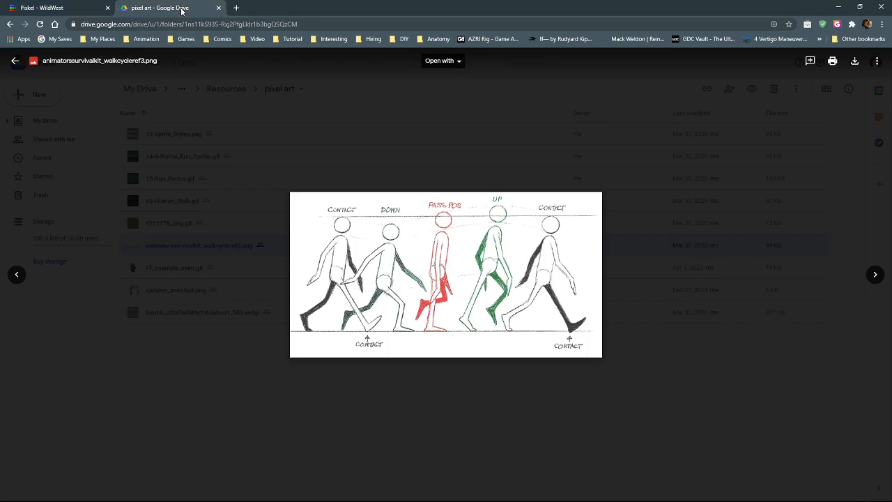
click(87, 7)
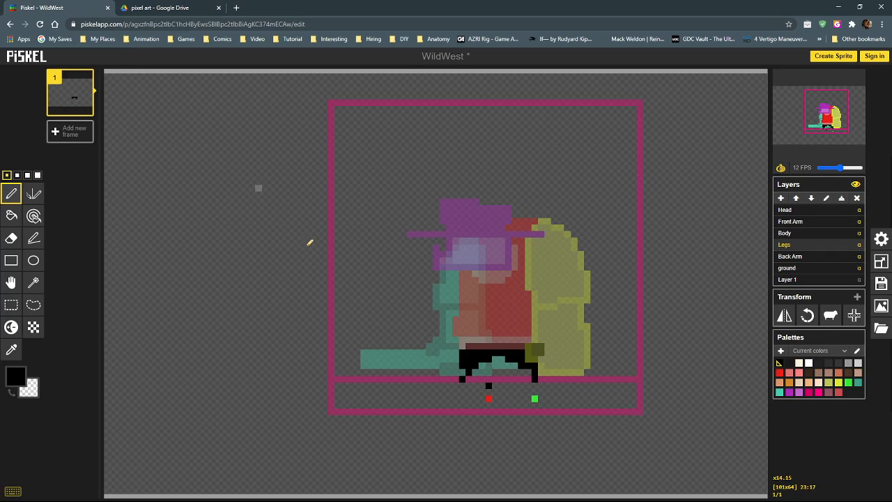
click(541, 380)
right_click(535, 379)
right_click(535, 373)
Add a new blank frame after frame 1 and switch between the two frames to compare them.
click(57, 135)
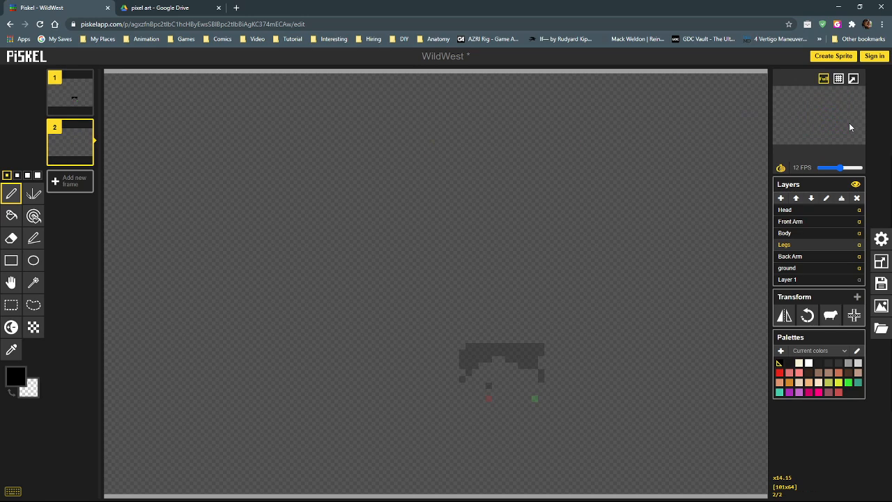
click(70, 91)
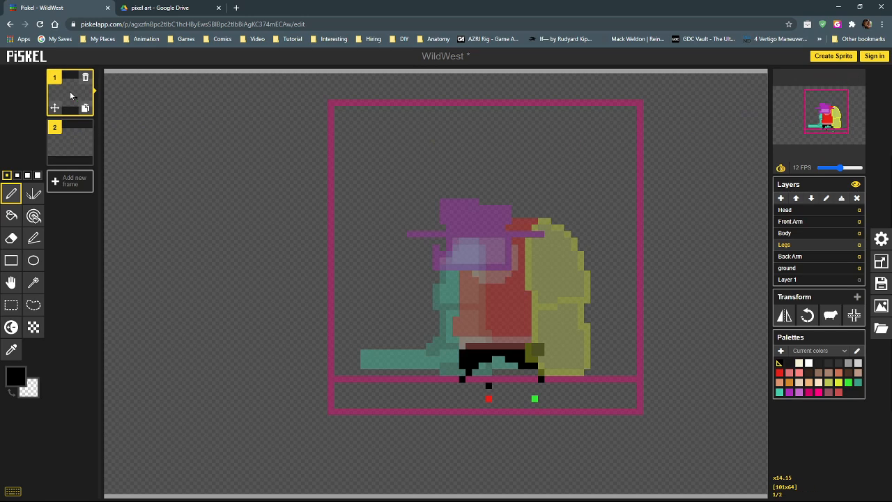
click(70, 135)
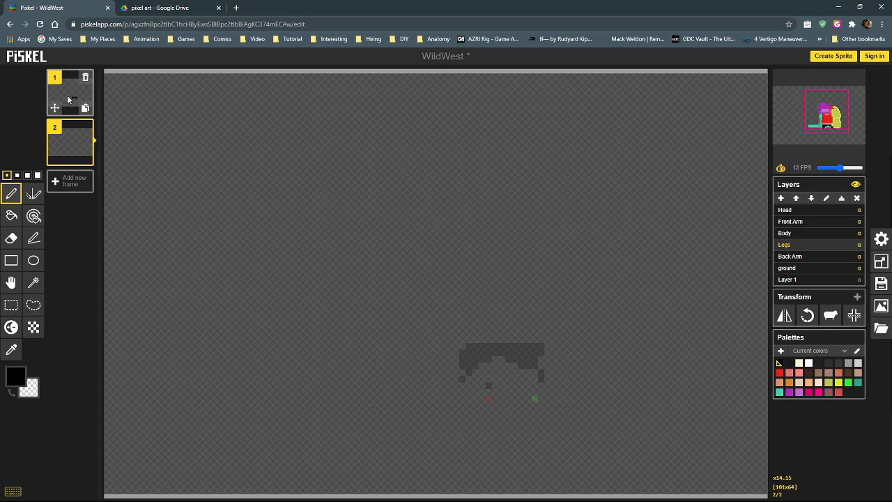
Compare frames 1 and 2 and check the Head layer's opacity without changing it.
click(68, 100)
click(66, 137)
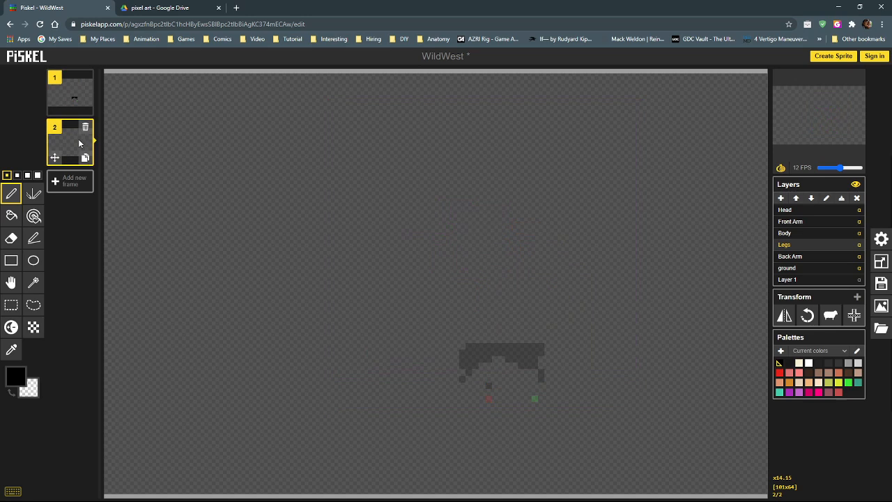
click(802, 211)
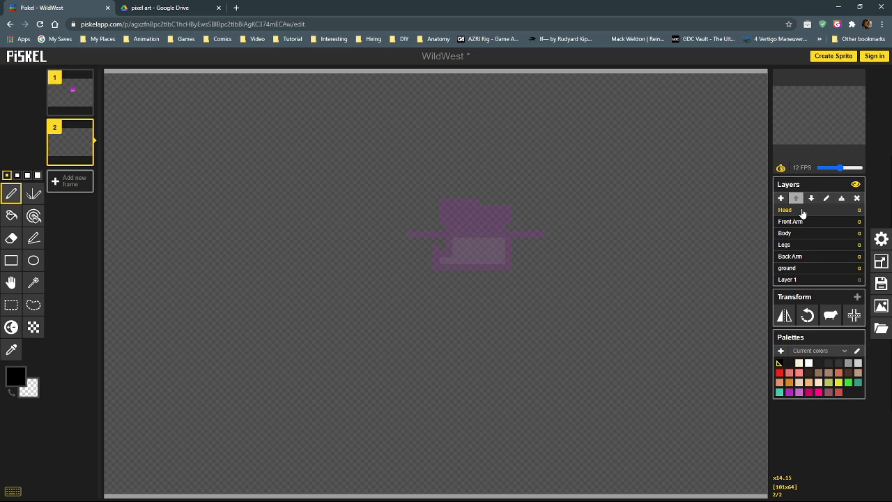
click(861, 211)
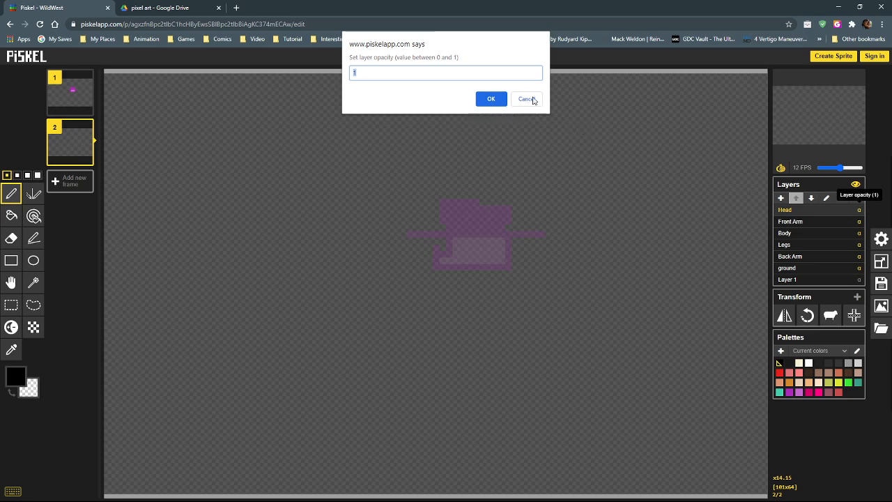
click(488, 100)
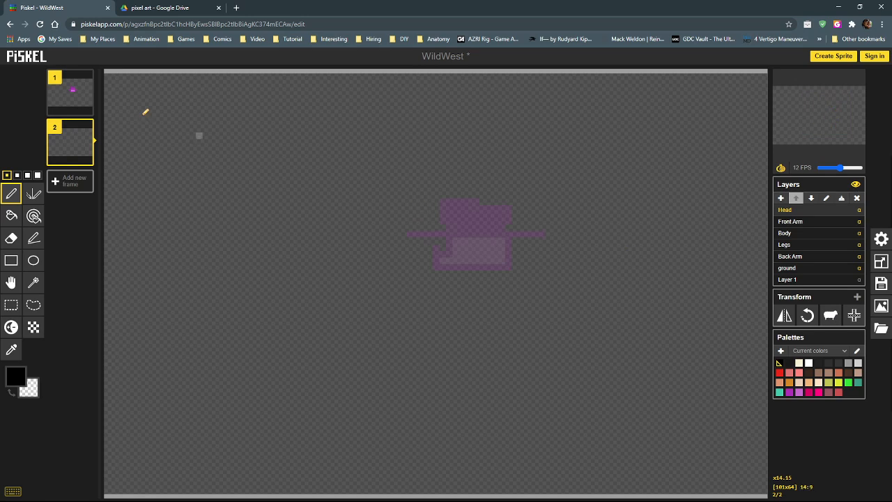
From frame 1, clone the Head, Front Arm, Body, Legs, Back Arm and ground layers to all frames, one layer at a time.
click(68, 87)
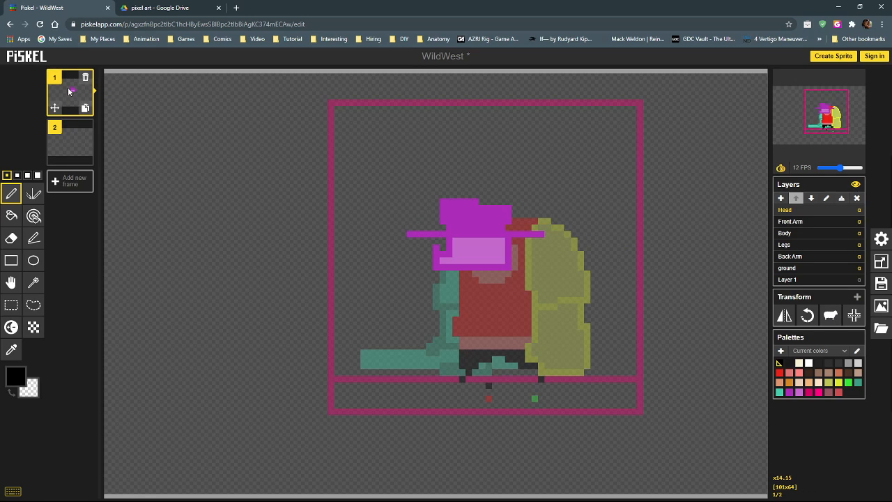
click(833, 317)
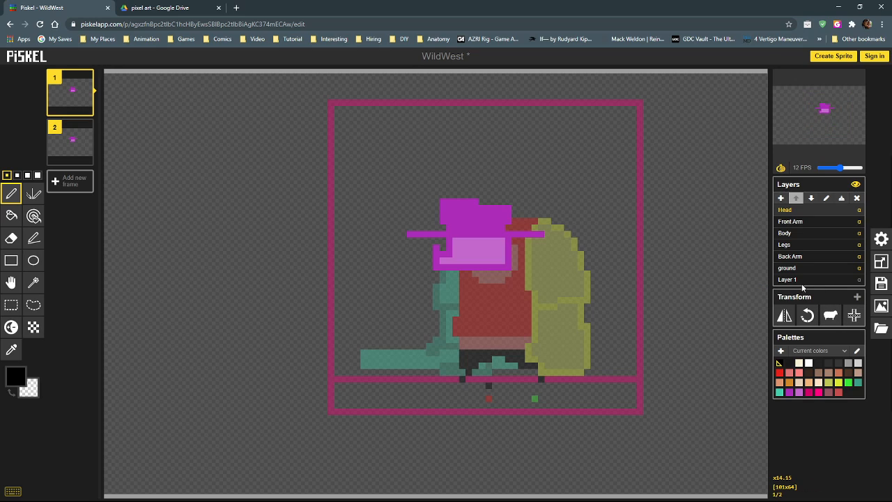
click(812, 222)
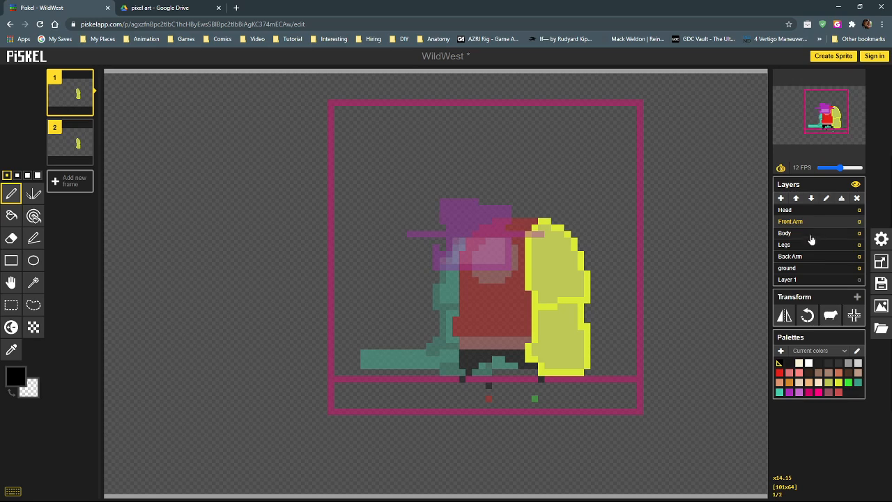
click(813, 234)
click(815, 244)
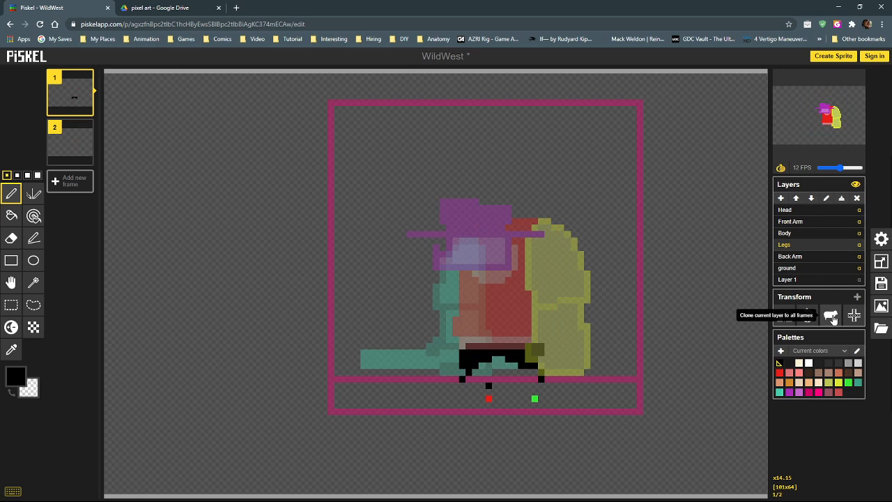
click(833, 318)
click(813, 256)
click(833, 317)
click(820, 271)
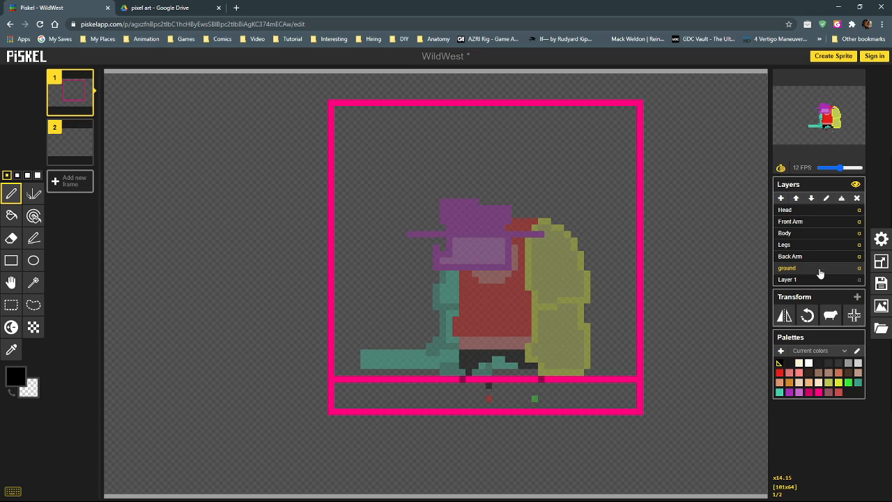
click(831, 317)
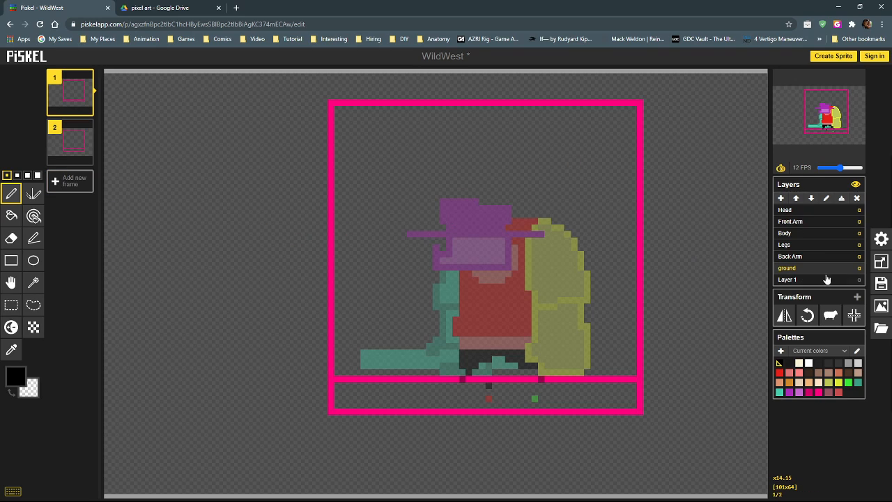
click(884, 242)
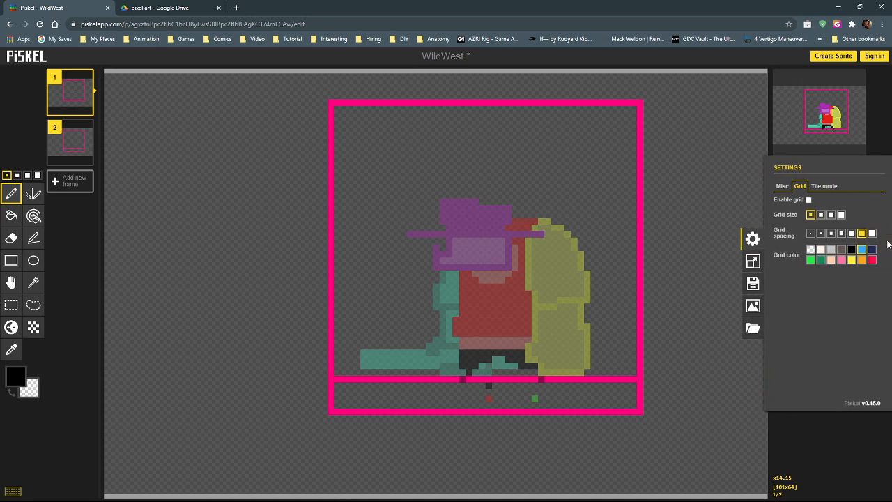
click(783, 187)
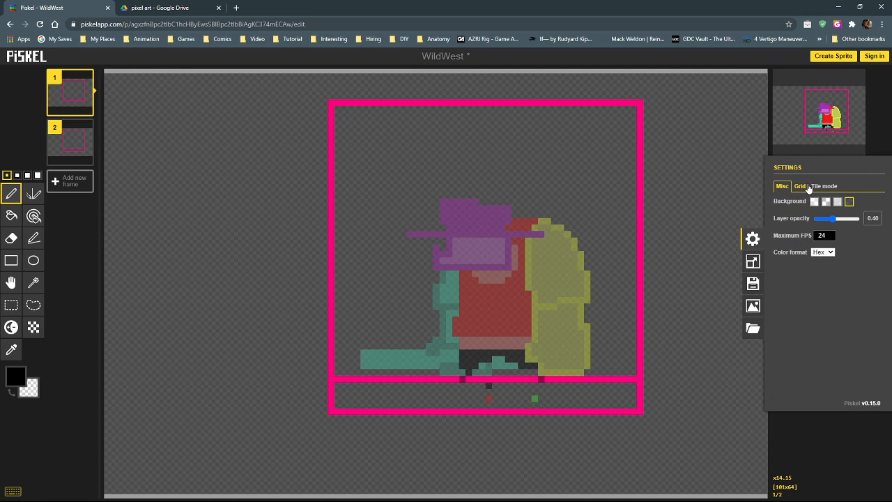
click(801, 187)
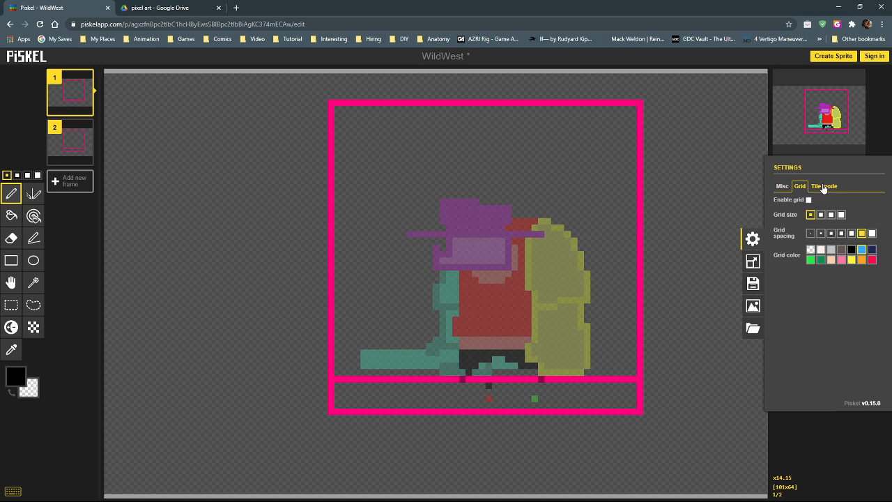
click(823, 187)
click(782, 186)
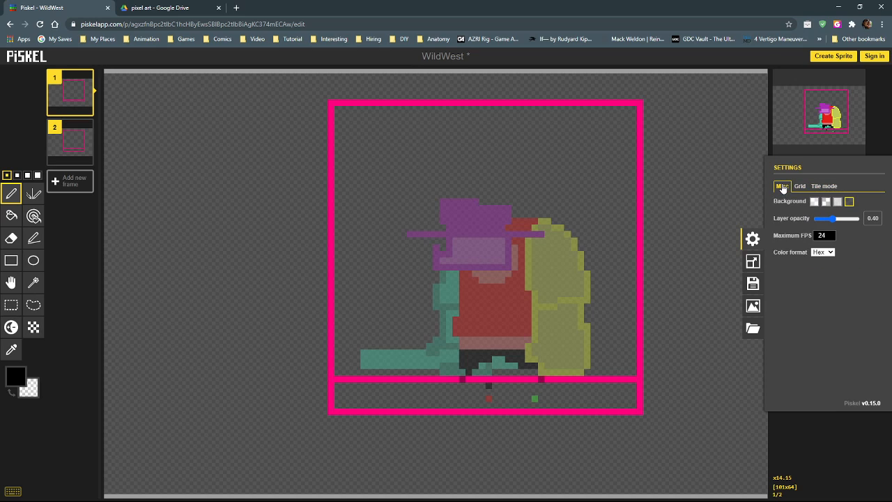
click(753, 239)
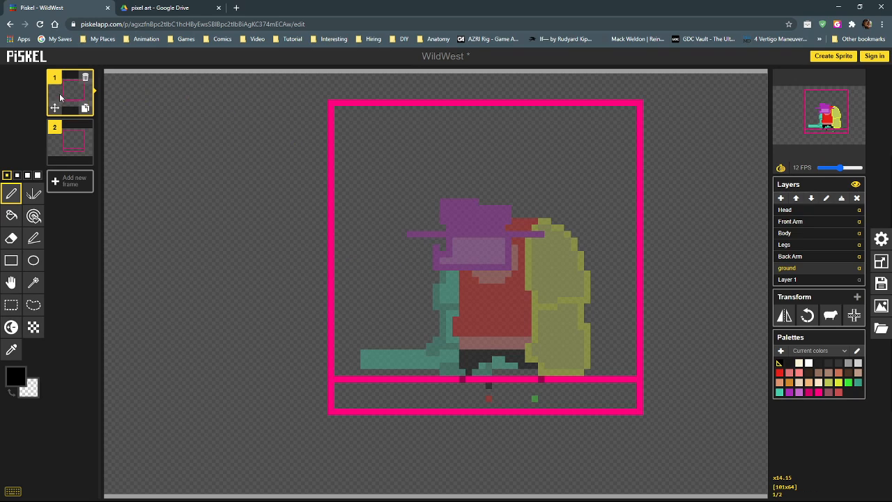
On frame 2's Legs layer, redraw the legs in black as a passing pose with the feet close together, erasing the spread-leg pixels, and preview the animation.
click(800, 245)
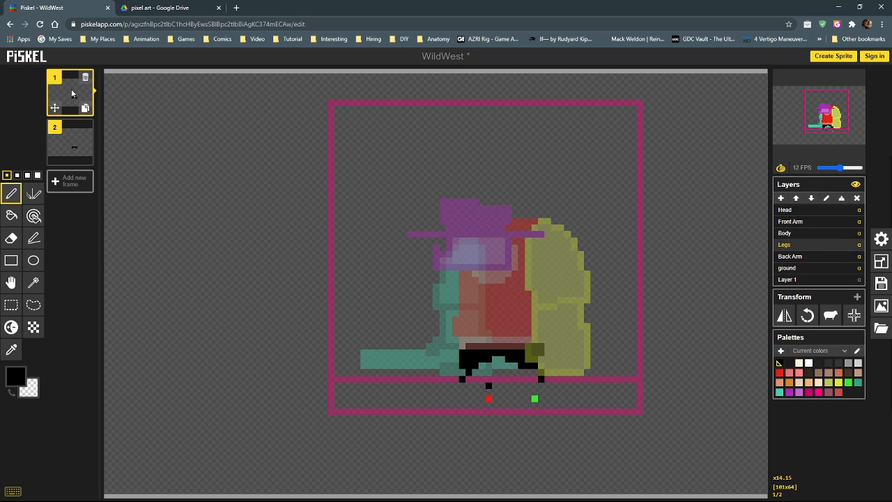
click(73, 145)
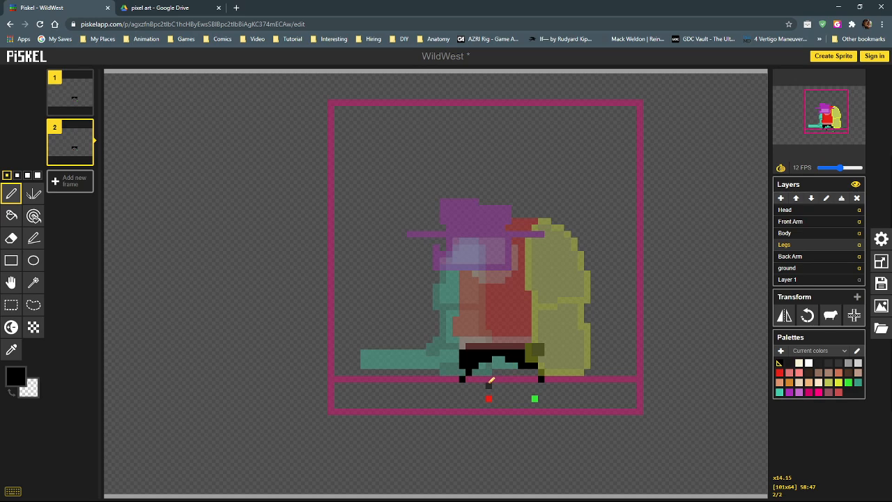
click(489, 385)
click(502, 379)
drag(498, 367, 496, 359)
right_click(469, 372)
right_click(469, 366)
click(542, 378)
click(542, 392)
drag(513, 370, 545, 369)
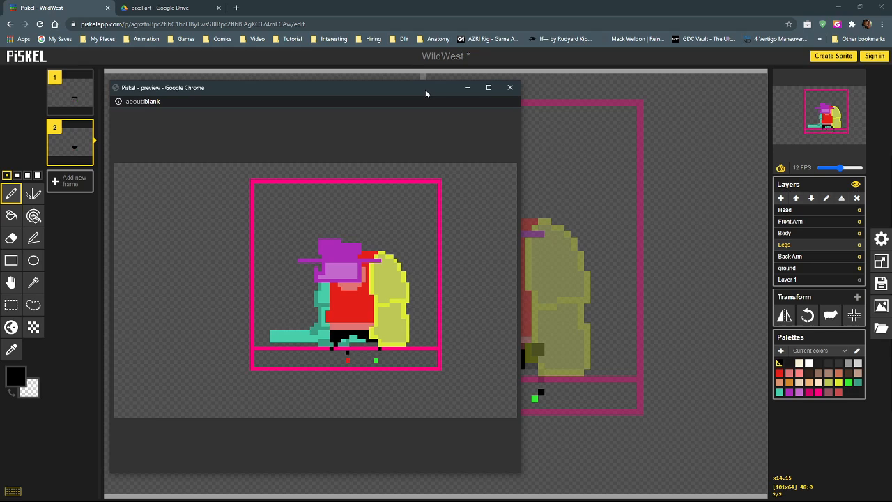
drag(425, 90, 0, 60)
click(8, 58)
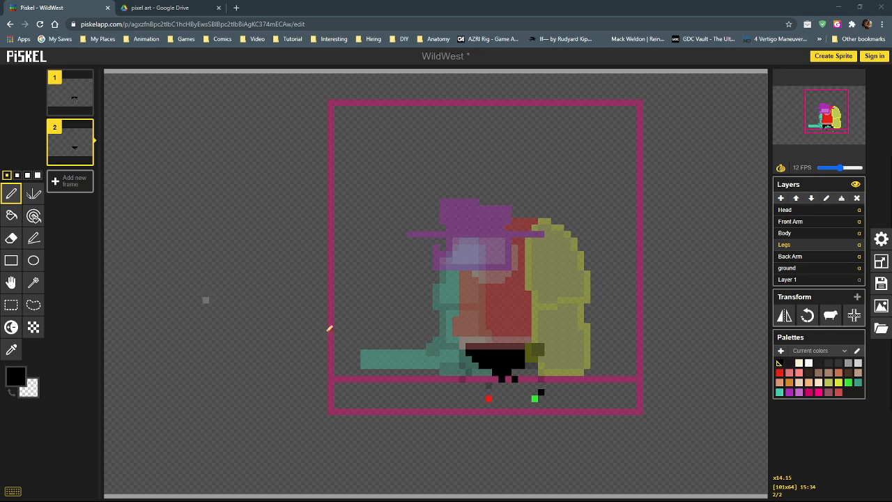
On frame 1's Legs layer, move the red and green marker pixels directly below their respective feet, erasing the old markers and the stray black pixel.
click(70, 94)
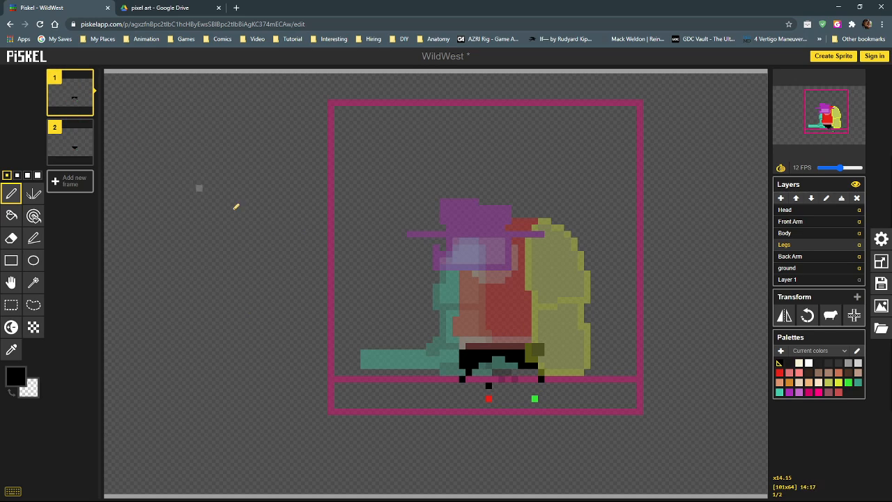
alt+click(489, 399)
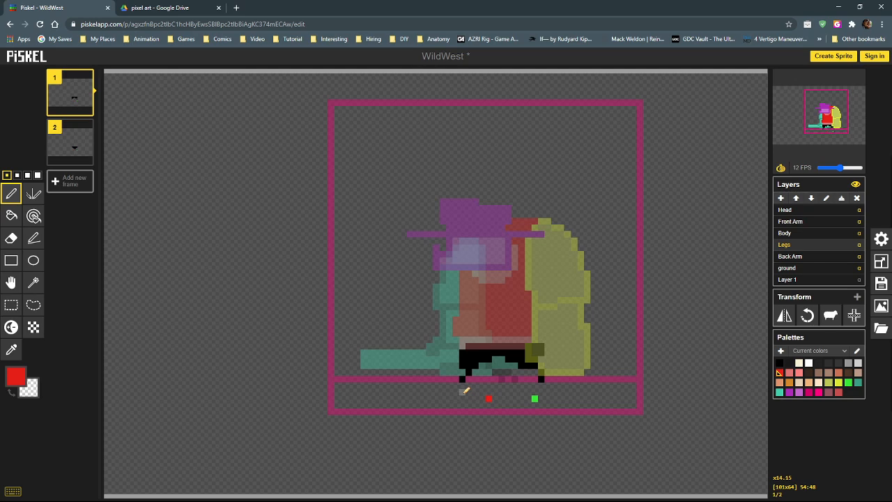
alt+right_click(489, 398)
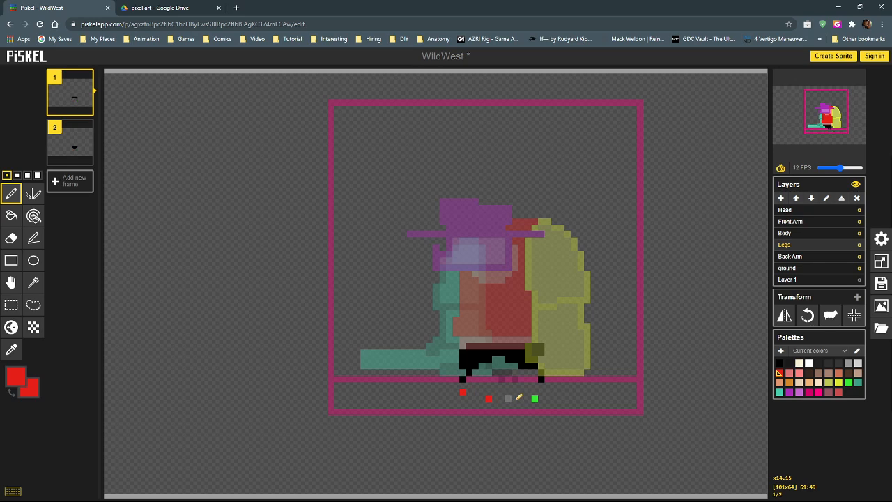
alt+click(534, 398)
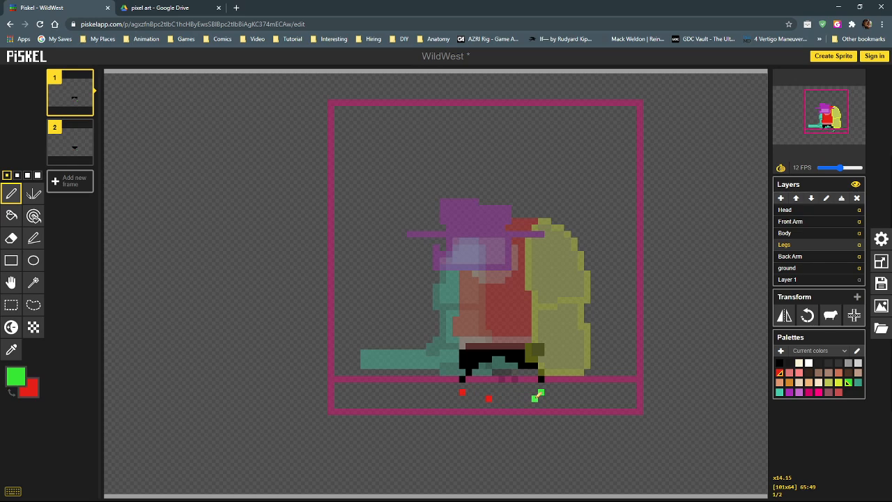
right_click(535, 398)
On frame 2's Legs layer, place a red and a green marker pixel below the two close-together feet and erase the old markers.
click(72, 145)
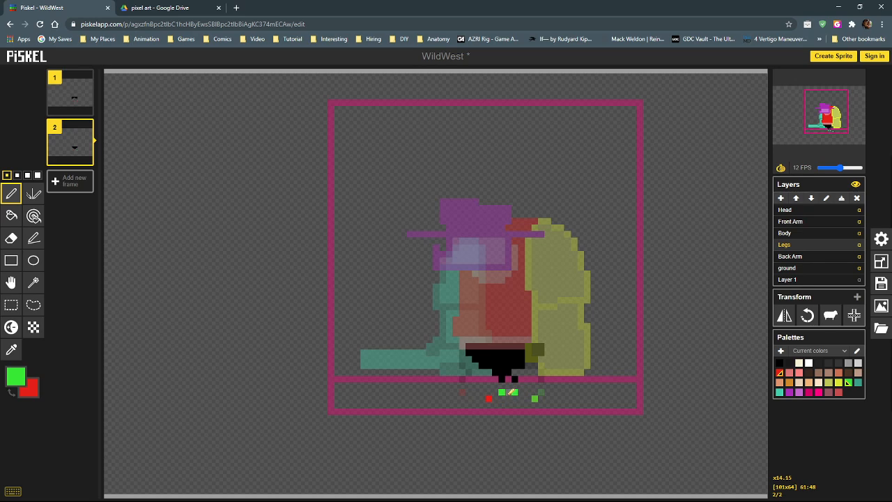
alt+click(489, 398)
click(502, 393)
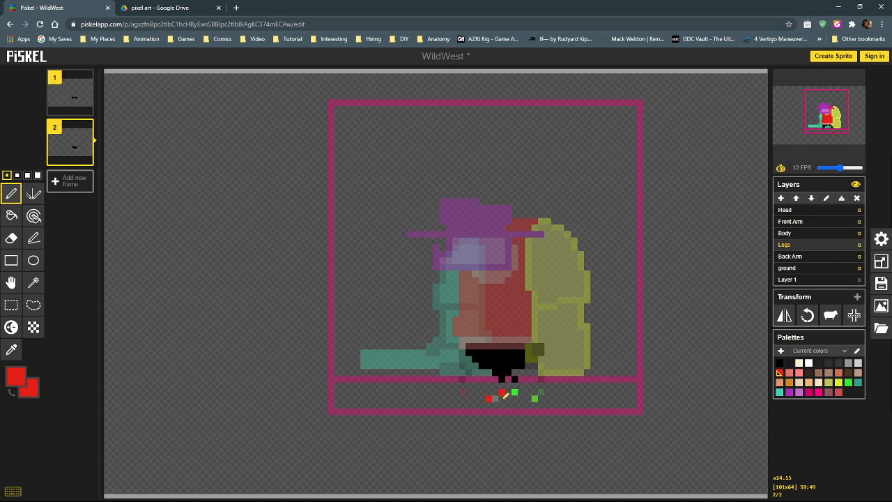
click(535, 398)
alt+right_click(468, 397)
right_click(488, 398)
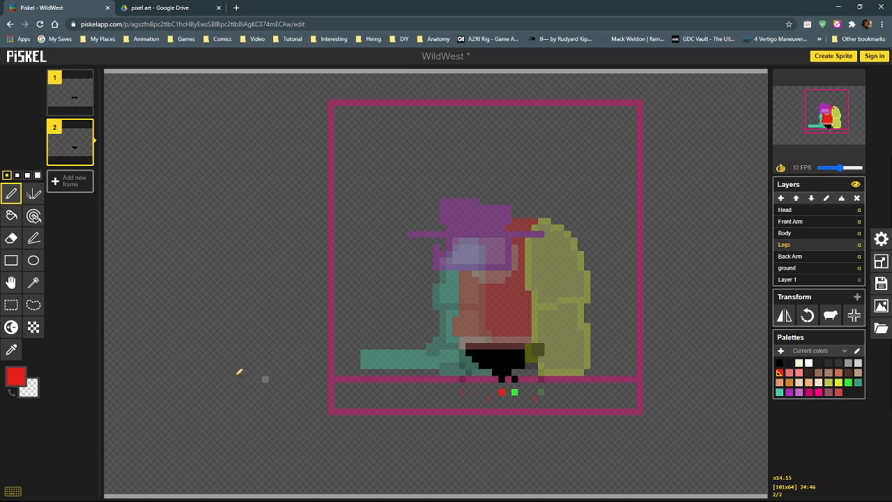
Return to frame 1 and review the two-frame leg motion in the separate animation preview window.
click(72, 97)
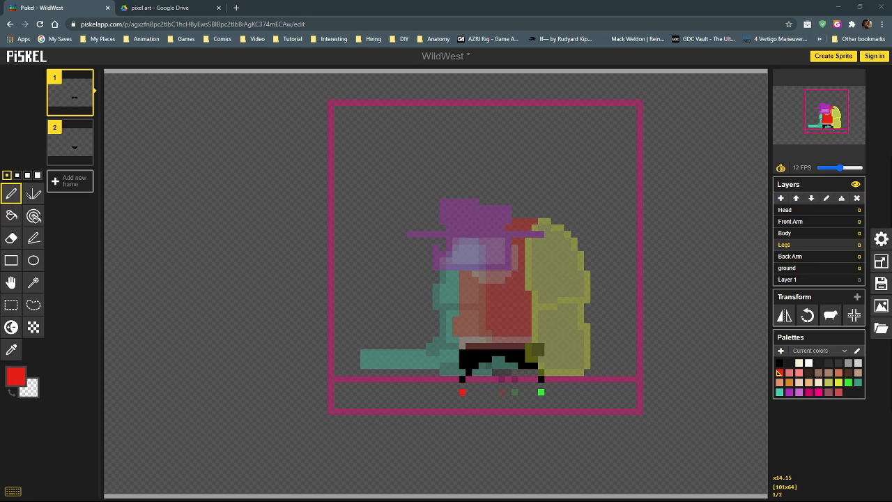
drag(2, 112, 373, 85)
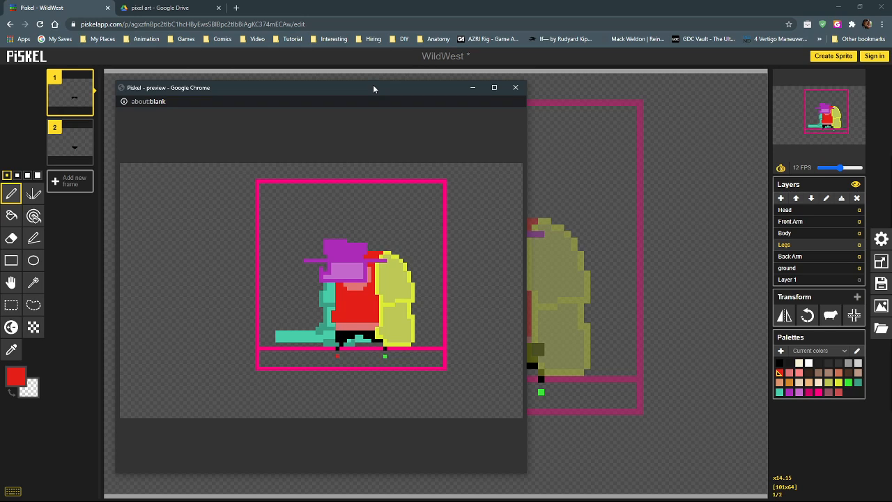
drag(373, 84, 1, 104)
drag(2, 27, 0, 26)
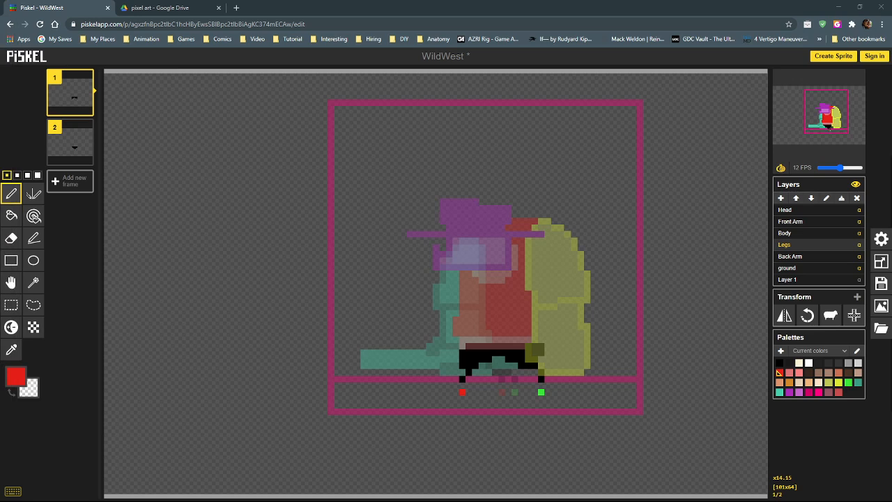
Set the Front Arm layer's opacity to 0.
click(813, 223)
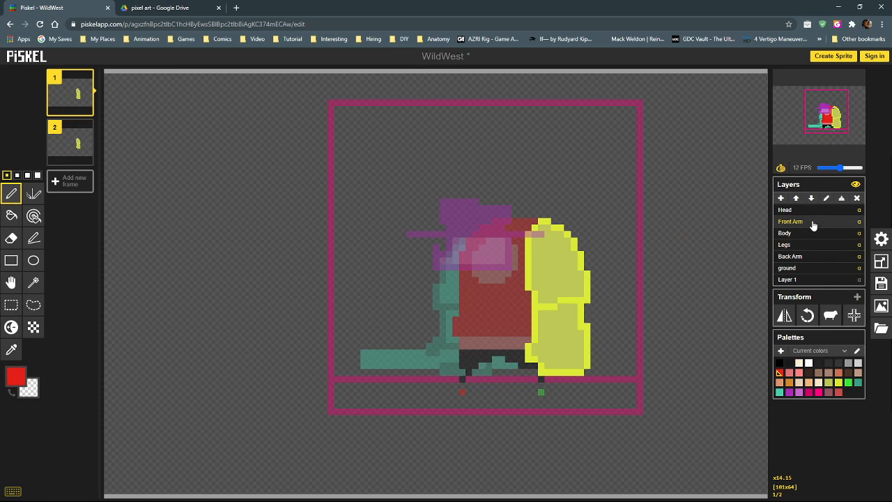
click(860, 222)
text(0)
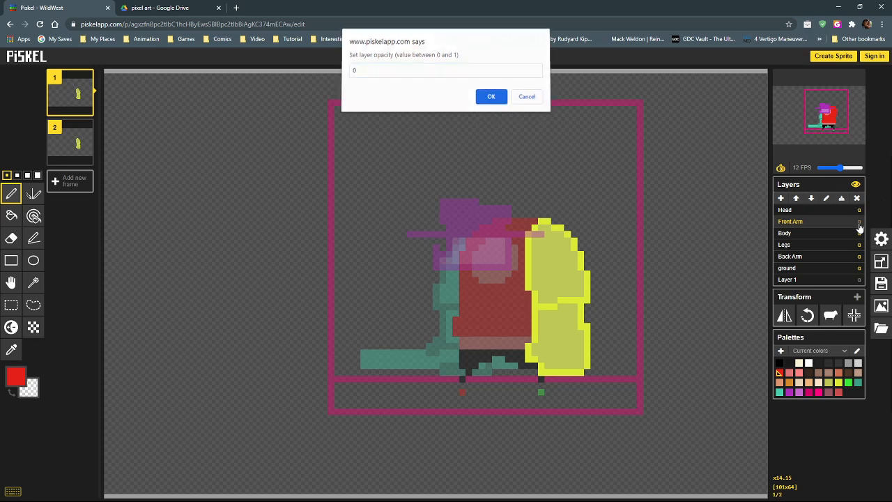
key(Return)
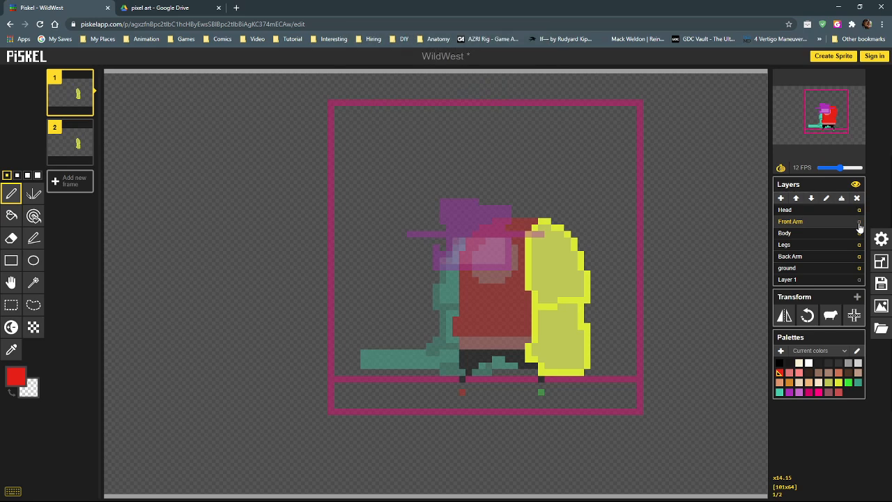
Compare frames 1 and 2 with the Front Arm layer at zero opacity, and open the animation preview in a separate window.
click(69, 141)
click(69, 86)
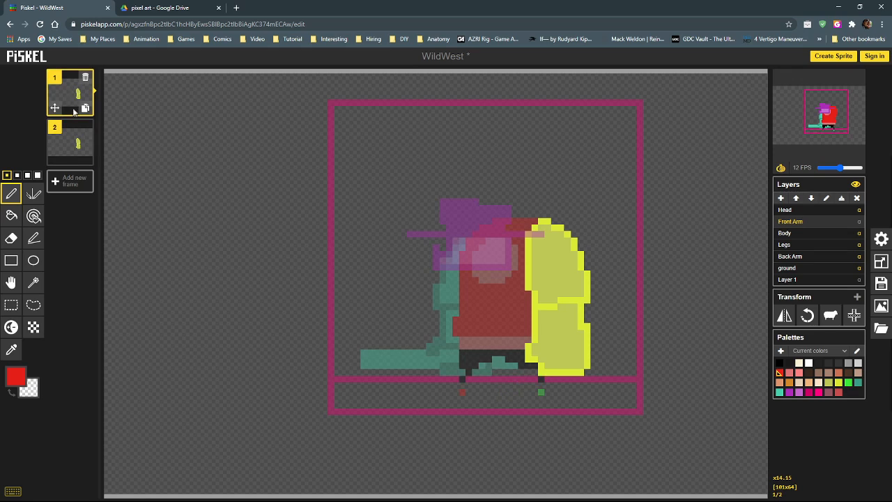
click(70, 141)
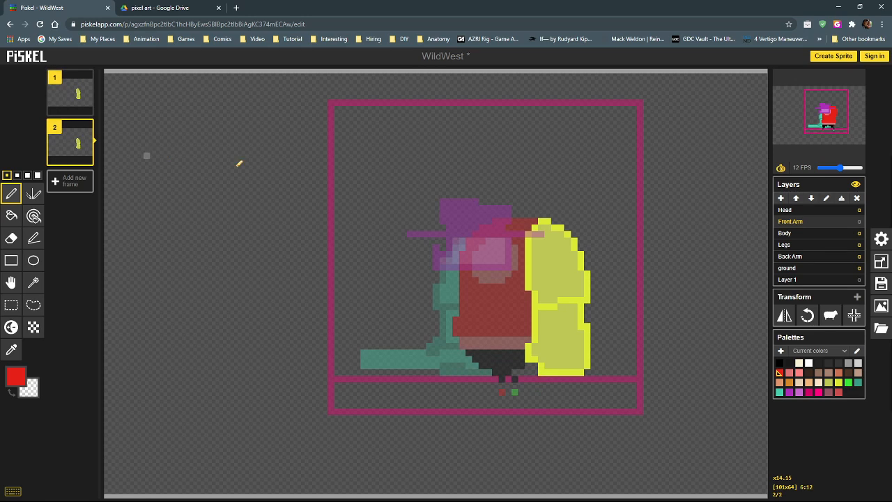
click(859, 221)
click(491, 99)
click(853, 79)
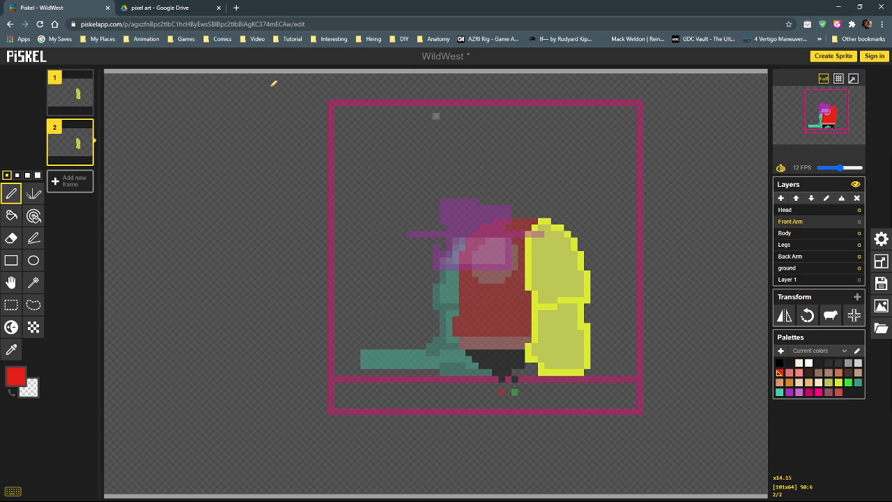
Check the separate animation preview and compare the leg poses of frames 1 and 2 on the Legs layer.
drag(67, 96, 35, 85)
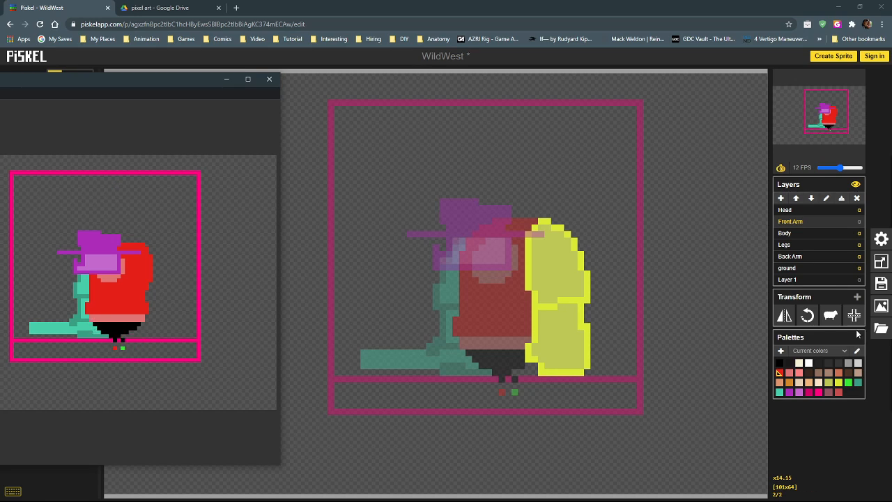
click(811, 245)
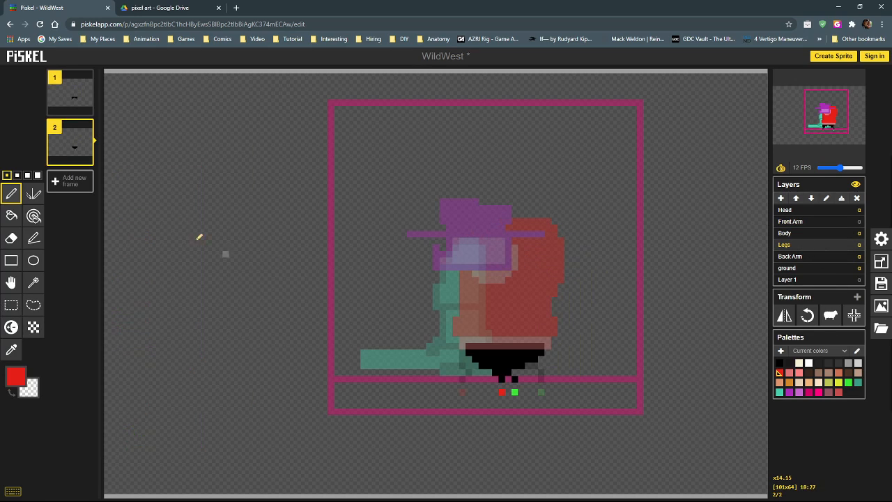
click(67, 102)
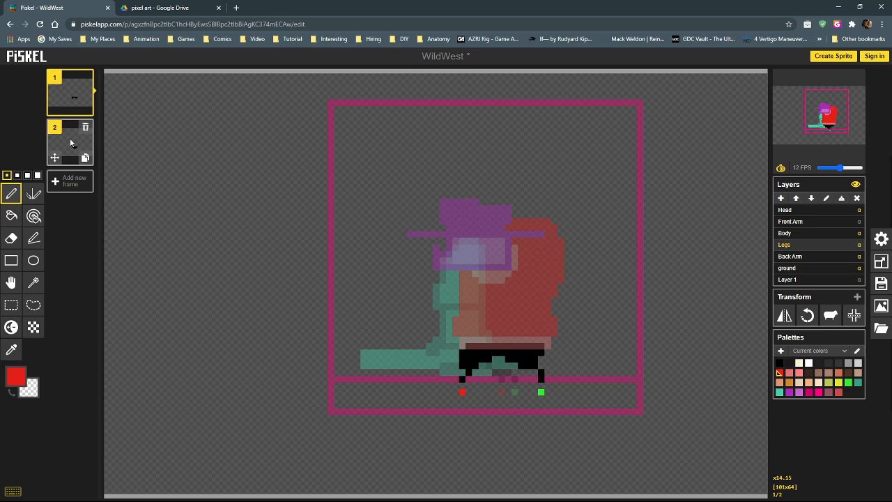
click(70, 138)
click(69, 91)
click(70, 134)
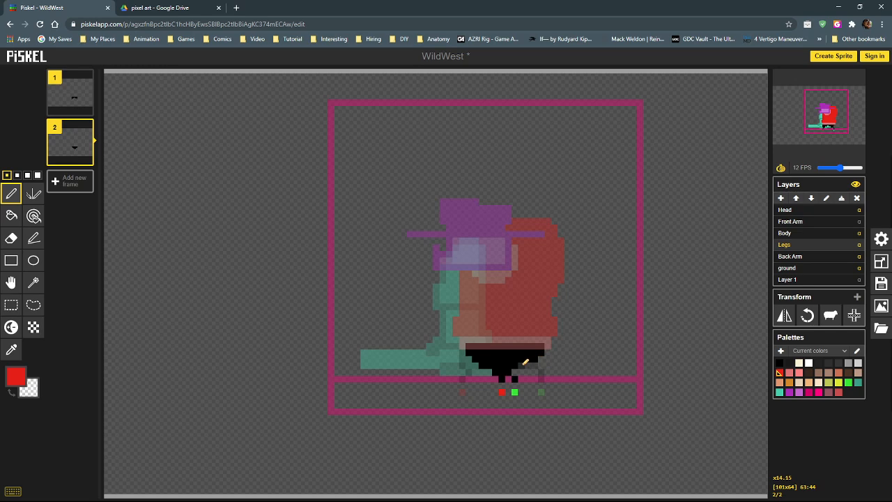
On frame 2's Legs layer, sample the legs' black and add a black pixel directly above the foot over the green marker.
click(514, 373)
alt+click(512, 354)
click(514, 373)
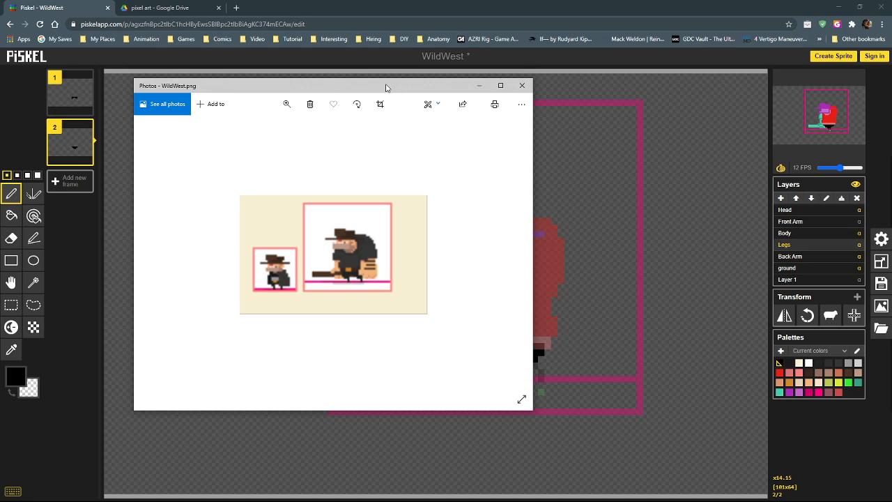
Set Layer 1's opacity to 1 to compare the cowboy with the reference artwork, and return that layer's opacity to 0.
drag(387, 91, 0, 143)
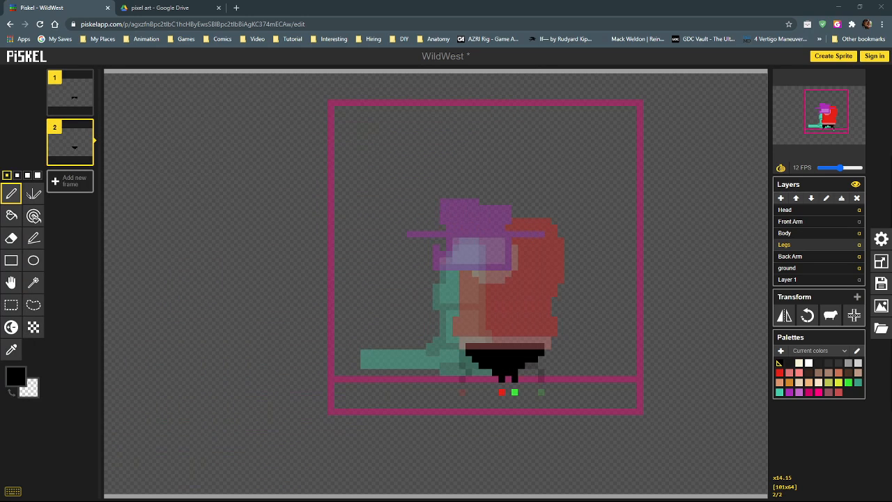
click(860, 280)
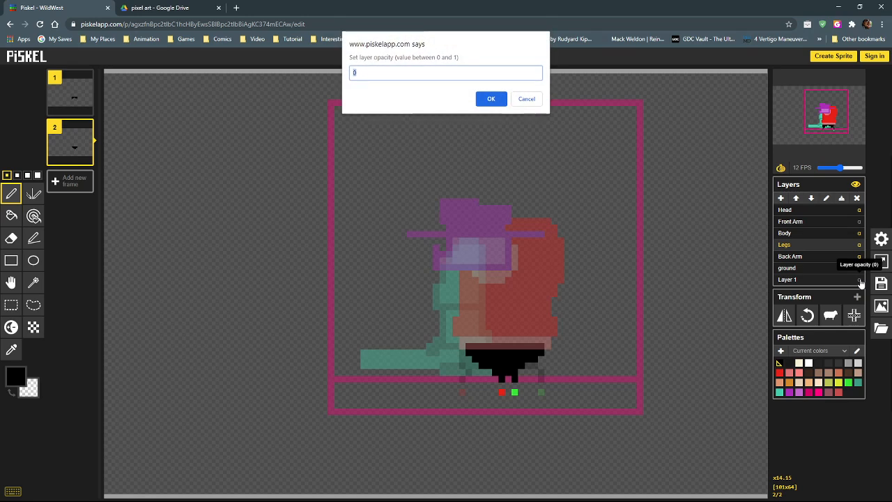
key(Return)
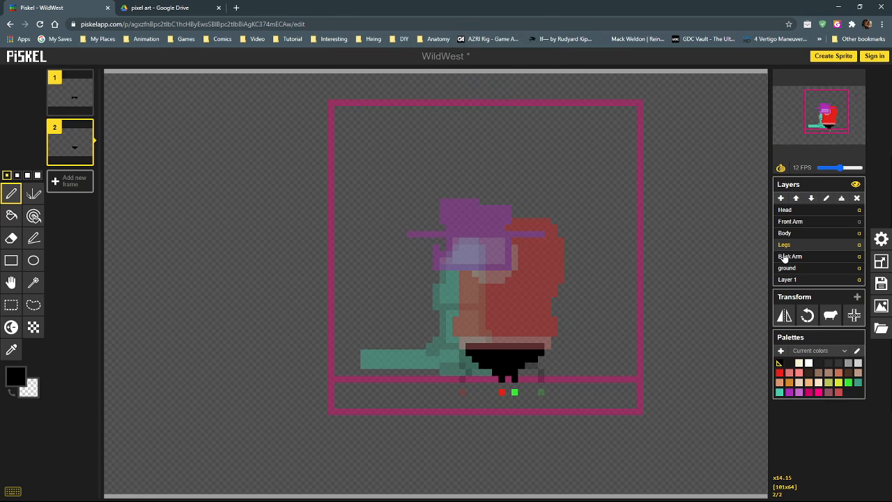
click(825, 280)
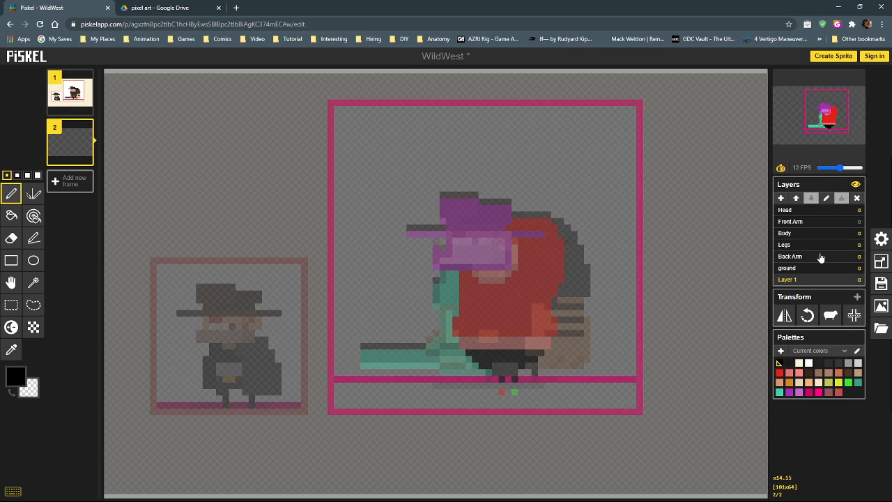
click(860, 279)
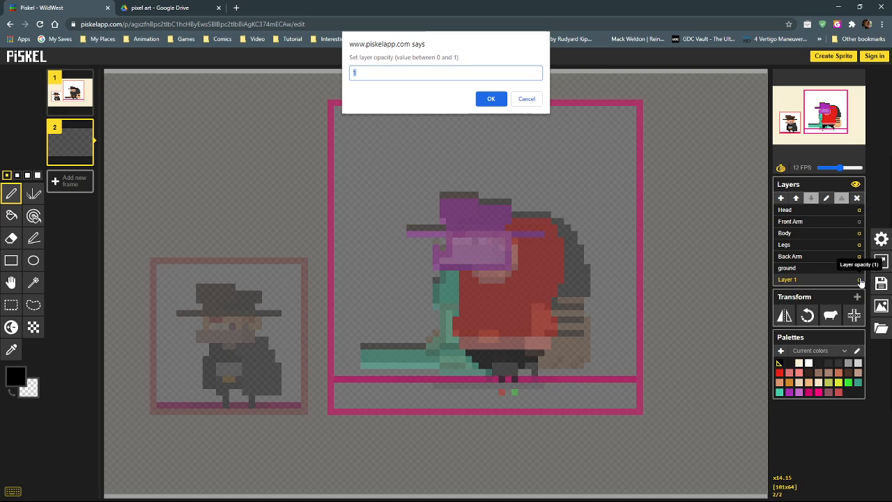
text(0)
key(Return)
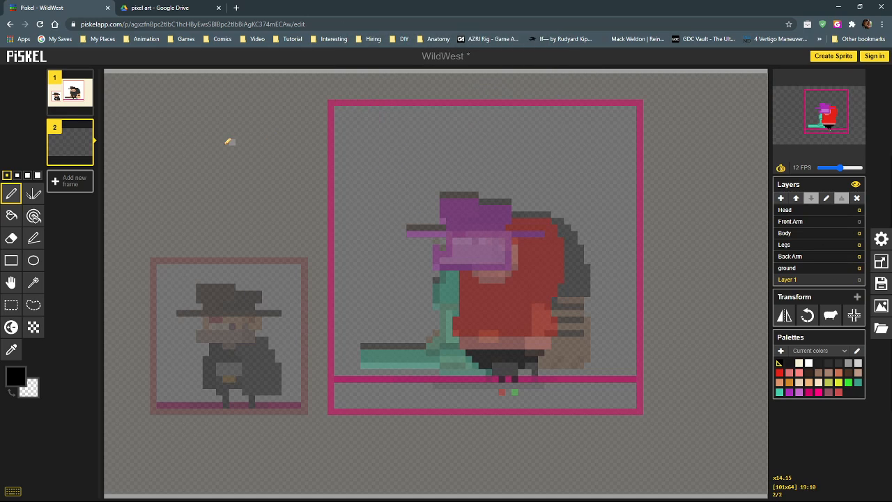
click(74, 95)
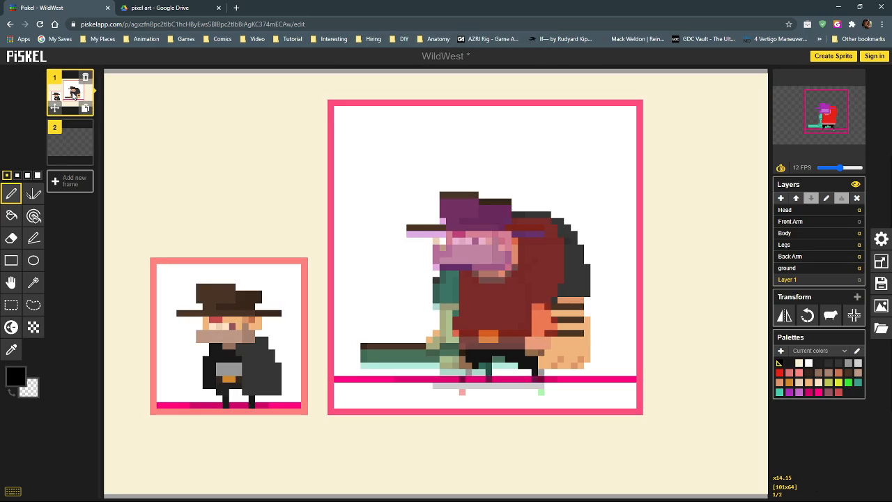
click(860, 280)
click(492, 98)
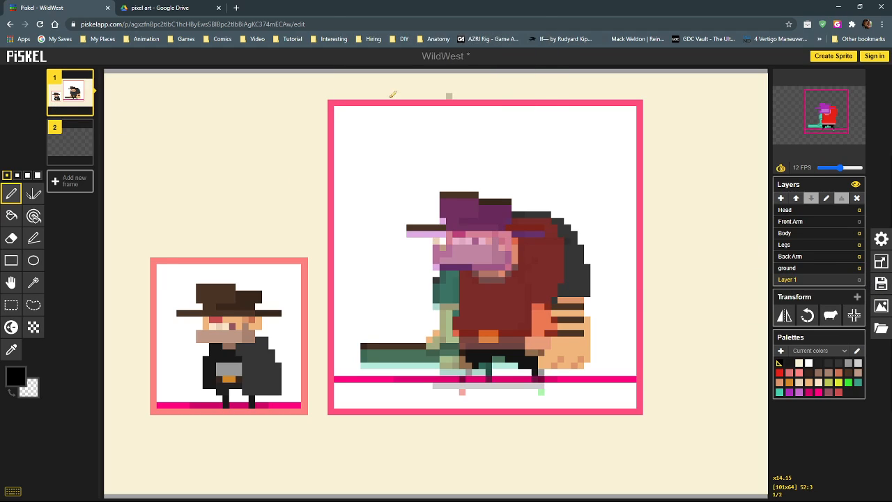
click(829, 270)
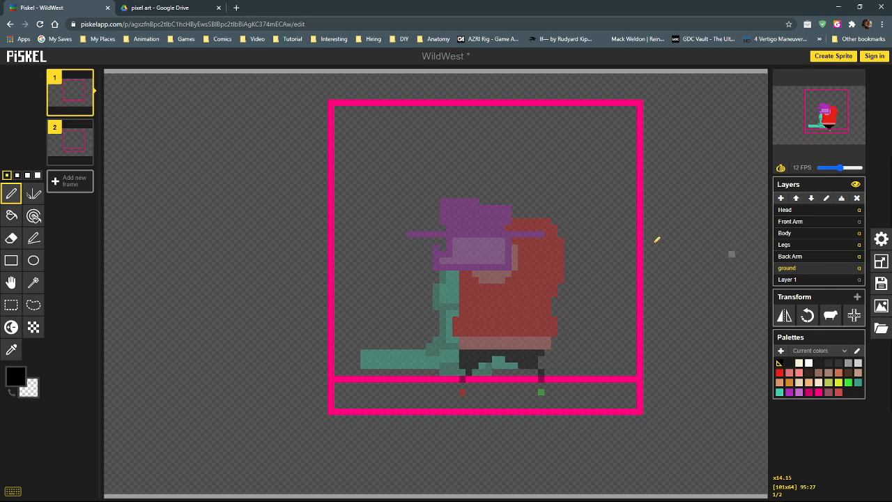
With the Legs layer active, duplicate frame 1 and move the copy after frame 2 as the third frame.
click(811, 245)
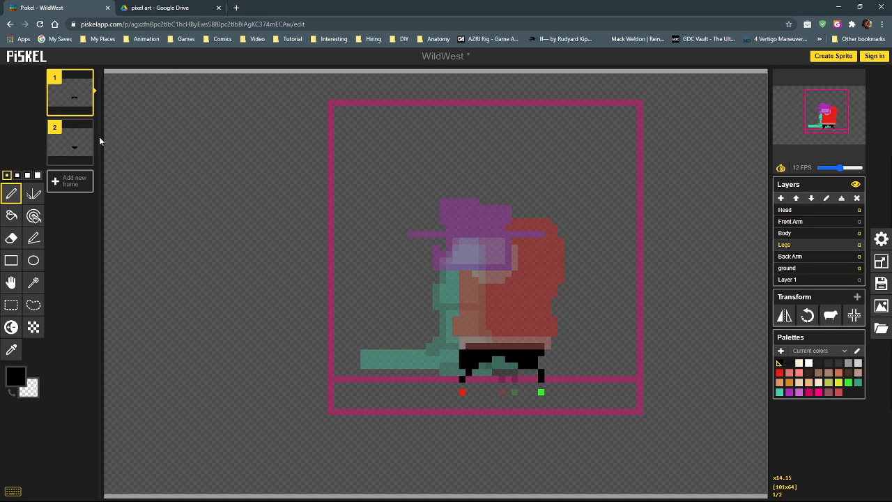
click(72, 142)
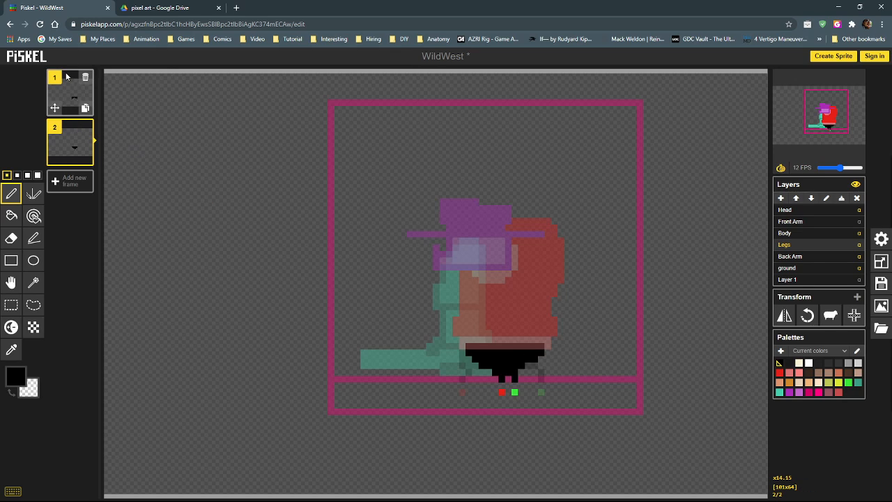
click(69, 94)
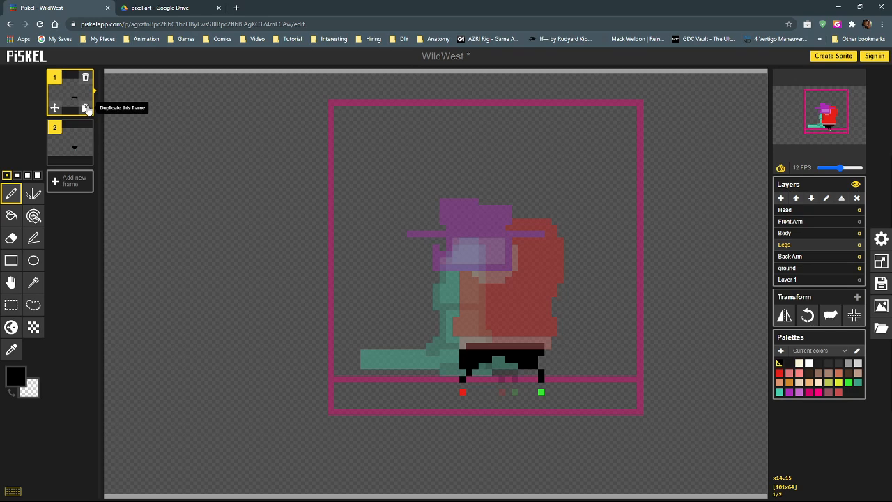
click(86, 108)
drag(55, 158, 55, 185)
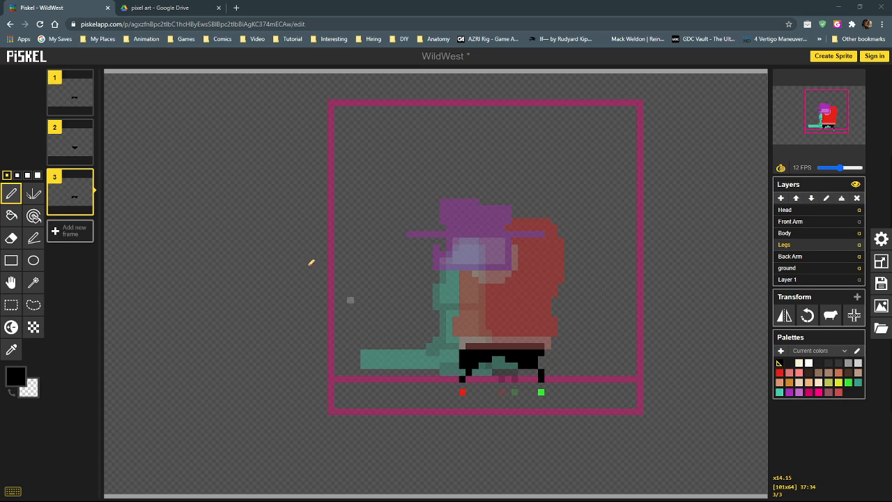
click(78, 144)
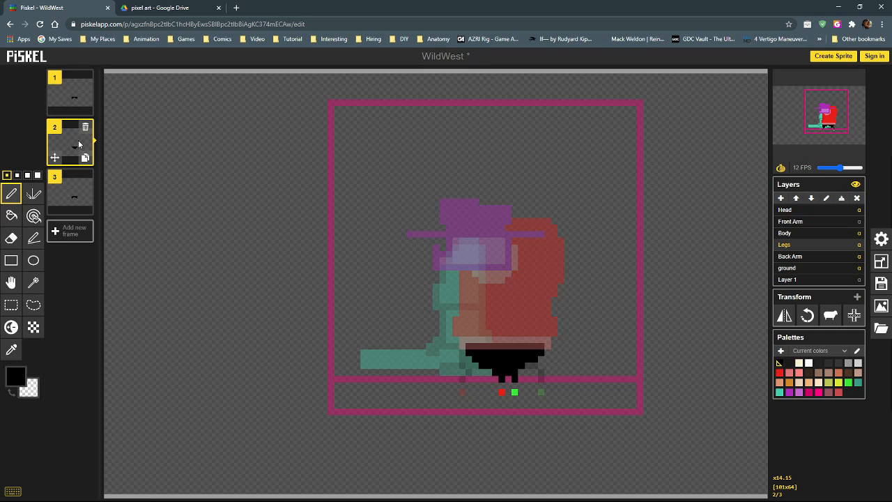
click(73, 194)
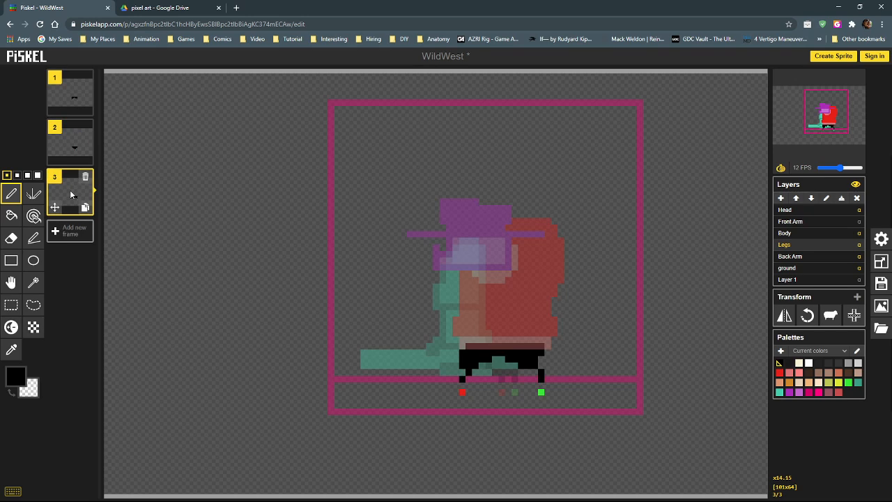
click(70, 149)
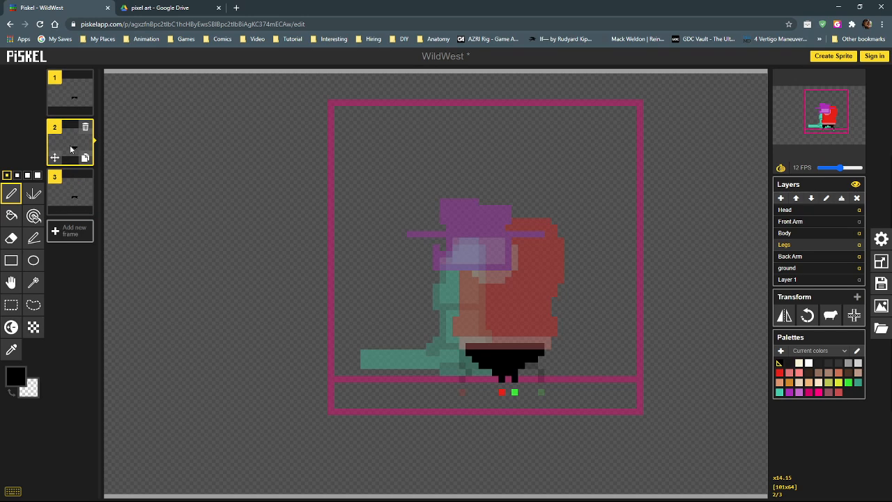
click(69, 91)
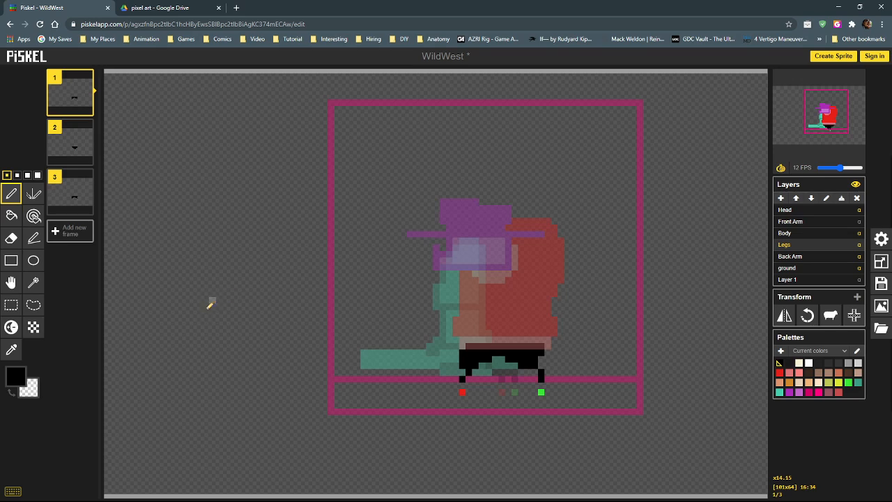
Sketch spread and crossed pairs of red and green strokes beside the character in frame 1 to illustrate the leg swap, and erase them.
alt+click(542, 392)
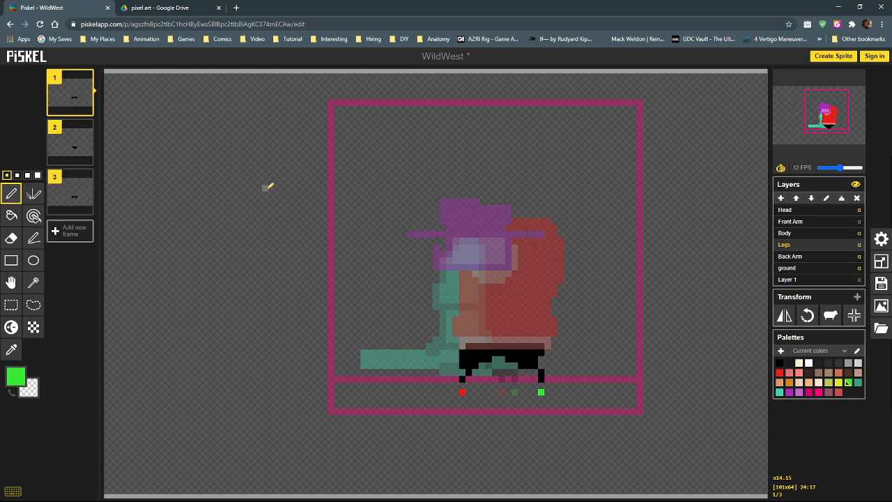
drag(252, 175, 290, 221)
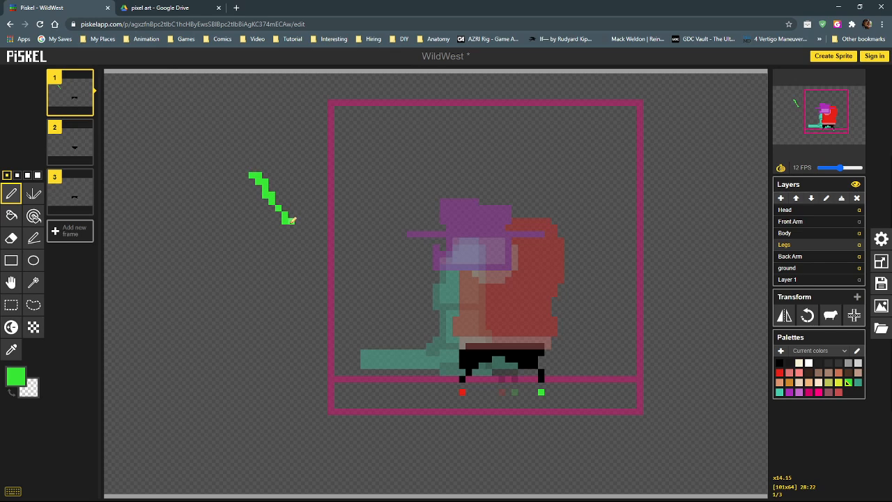
alt+click(463, 392)
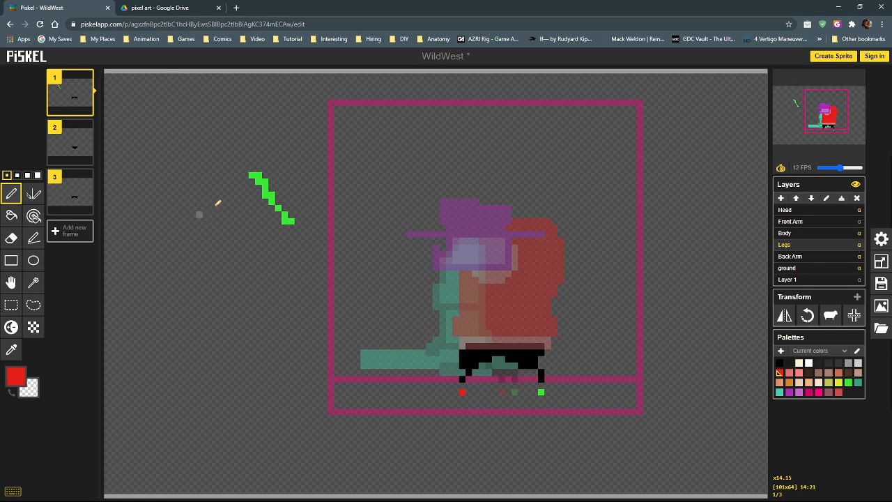
drag(236, 172, 206, 216)
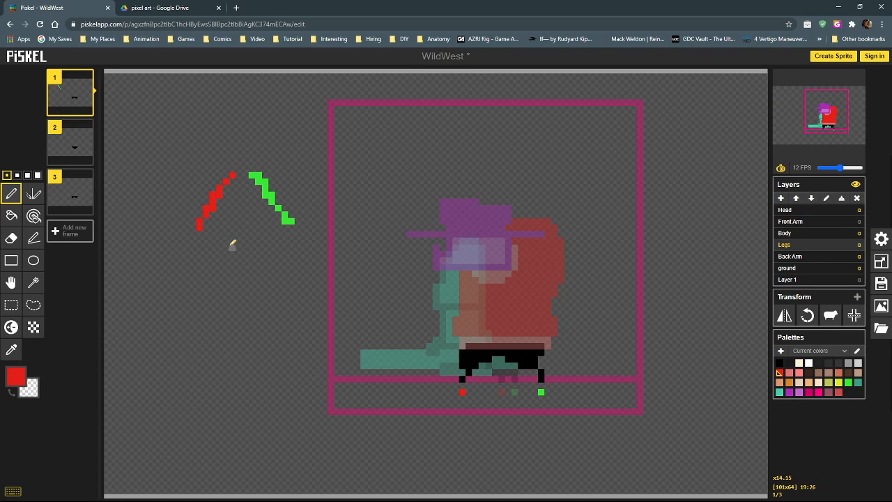
drag(265, 253, 212, 314)
alt+click(273, 195)
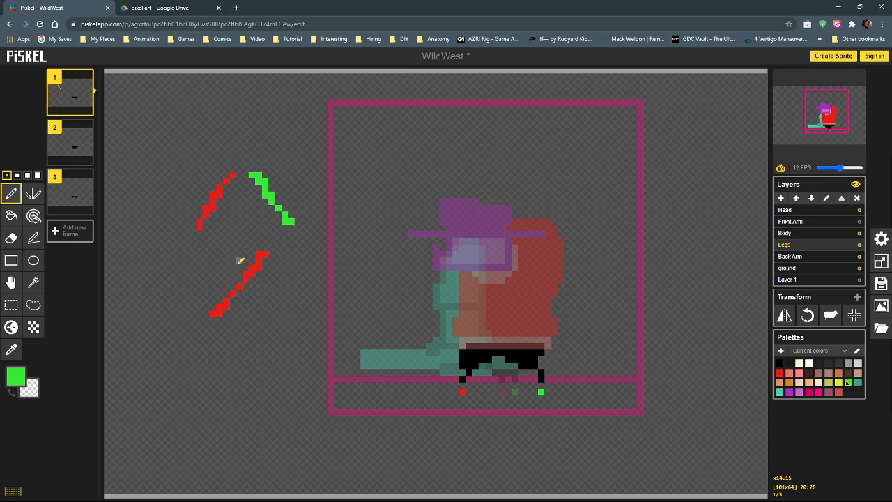
key(ctrl+z)
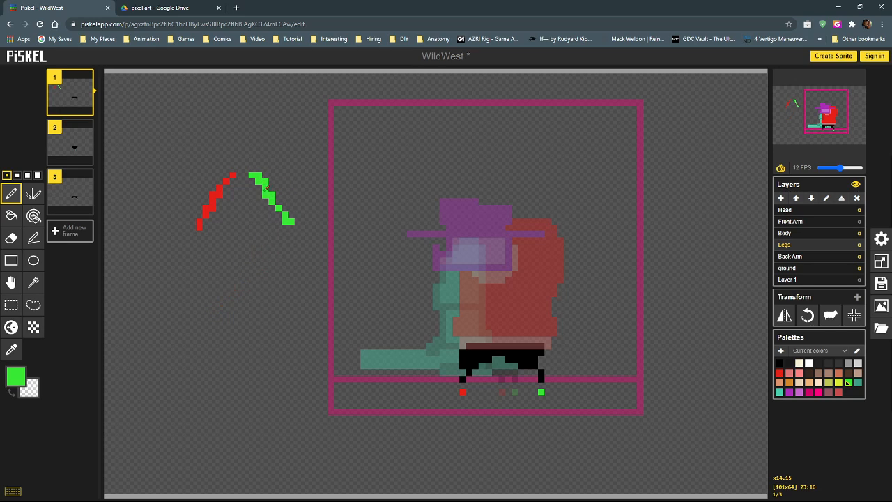
drag(259, 247, 212, 300)
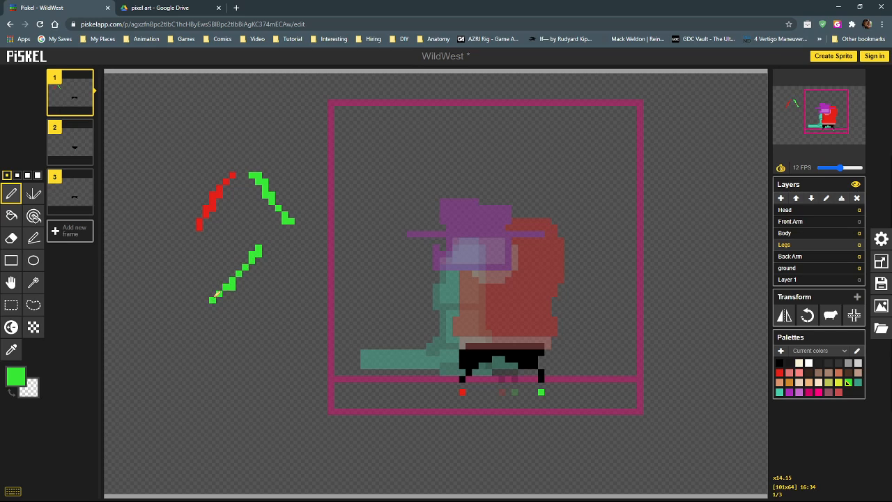
alt+click(218, 195)
mouse_move(234, 247)
mouse_down()
mouse_move(281, 314)
mouse_move(270, 313)
mouse_up()
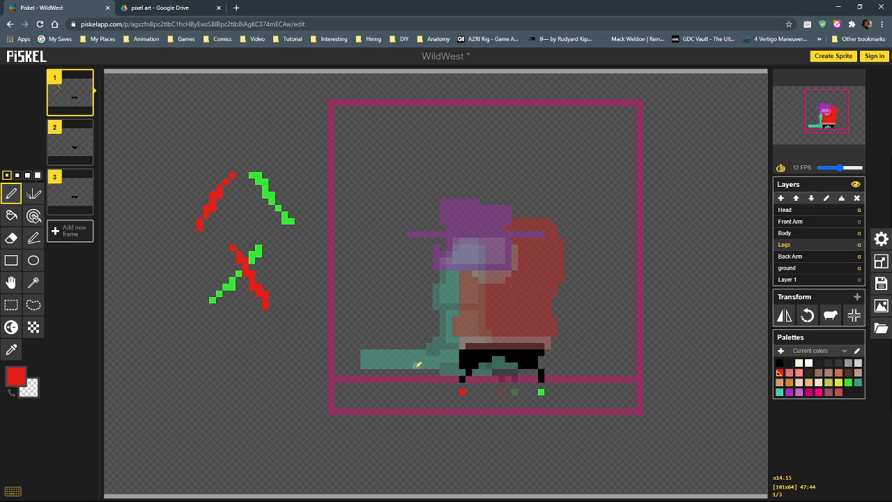
click(38, 176)
mouse_move(235, 256)
mouse_down()
mouse_move(259, 284)
mouse_move(314, 211)
mouse_move(271, 195)
mouse_move(193, 234)
mouse_move(182, 205)
mouse_up()
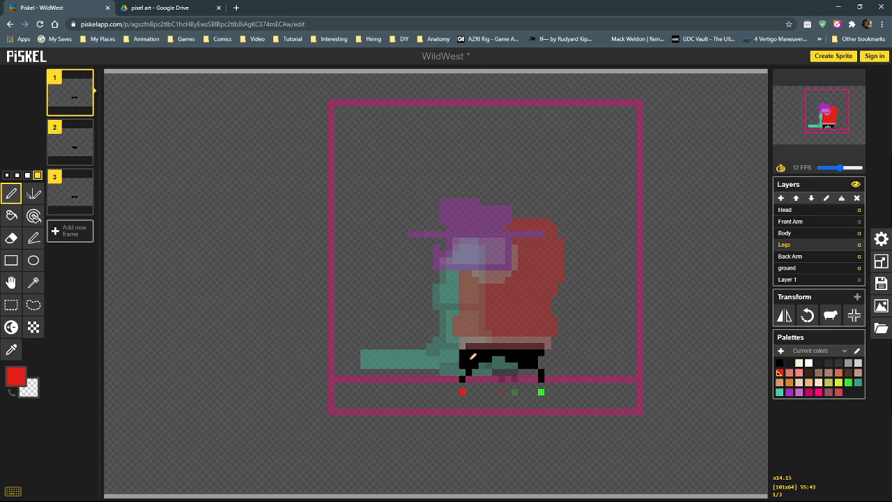
With a one-pixel pen, add a green and a red foot marker between the existing outer markers below the ground line in frame 1.
alt+click(473, 357)
click(7, 175)
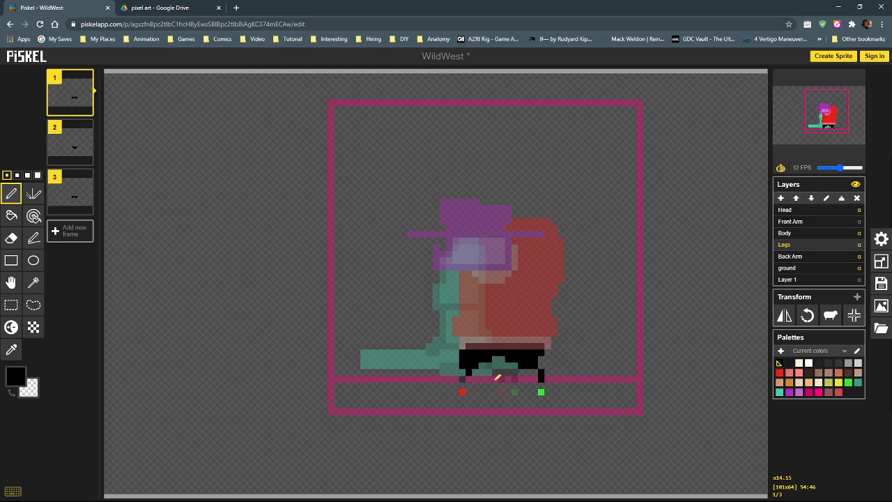
alt+click(541, 392)
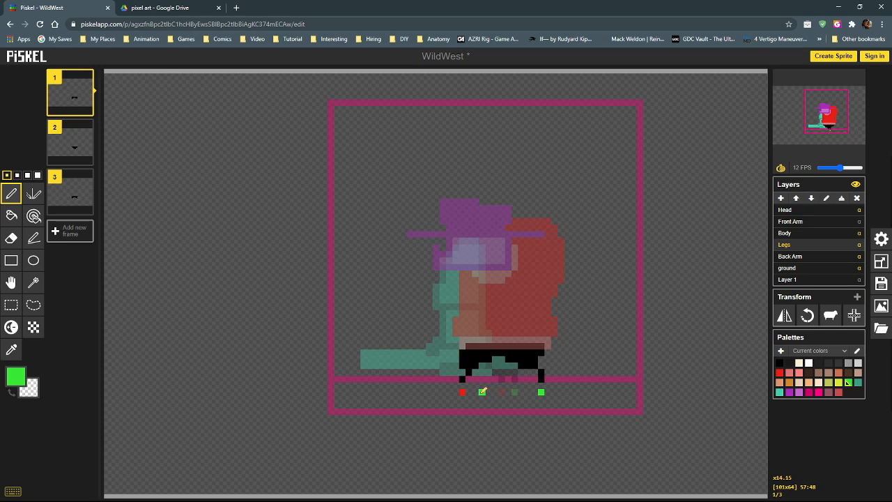
alt+click(462, 392)
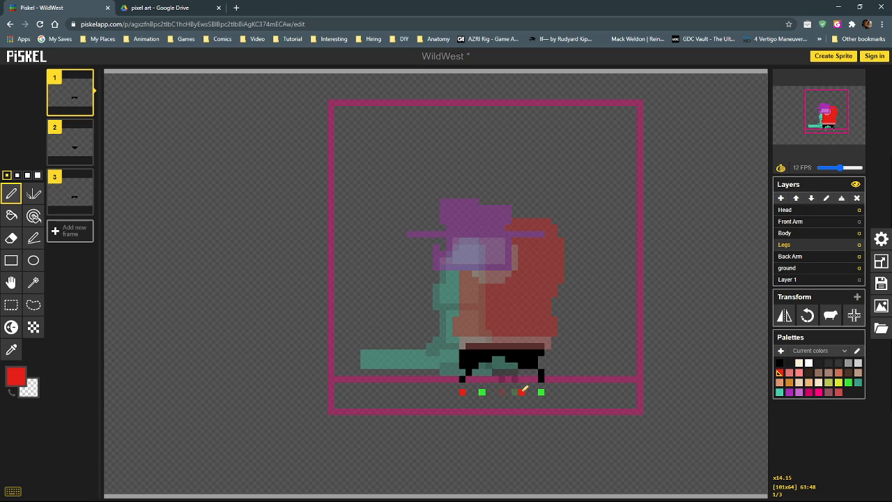
Redraw the rear leg in black above the new red marker in frame 1 and erase the old rear leg.
alt+click(462, 378)
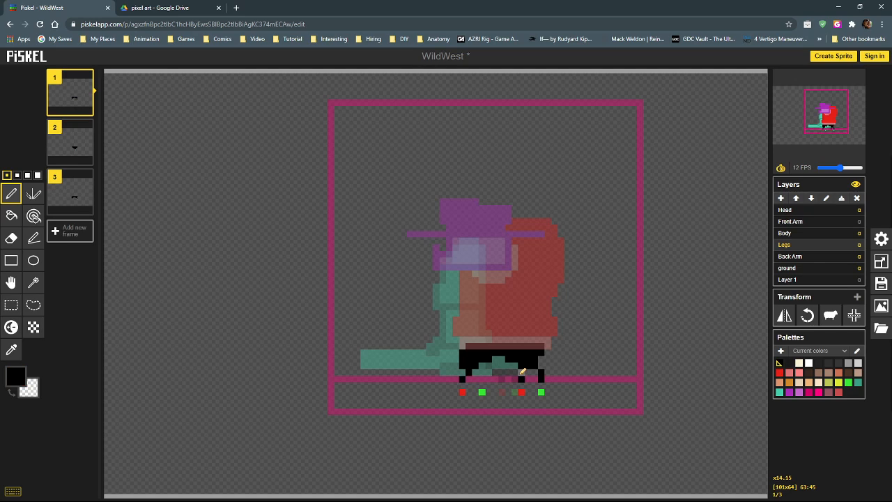
drag(522, 370, 503, 358)
right_click(541, 379)
right_click(535, 366)
right_click(529, 366)
Draw the front leg in black above the new green marker in frame 1 and erase the old front leg.
drag(480, 366, 512, 370)
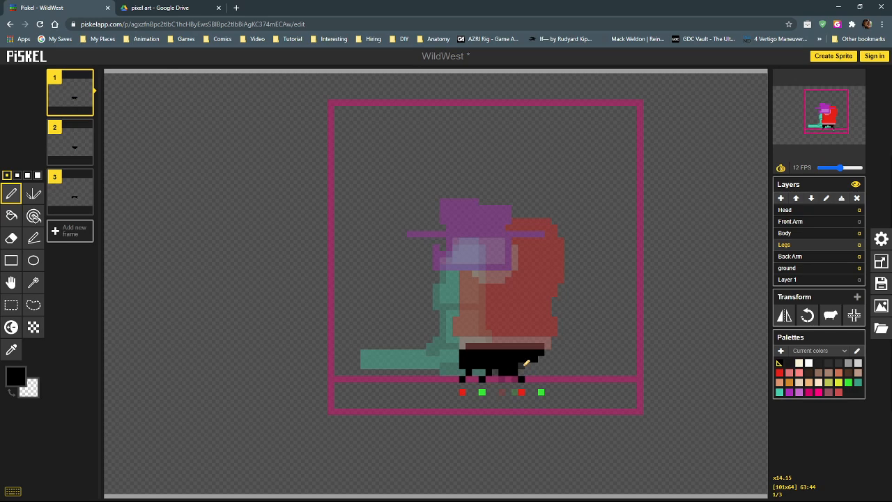
right_click(468, 373)
right_click(462, 379)
right_click(463, 366)
Compare the leg poses by stepping back and forth through frames 1, 2 and 3.
click(70, 143)
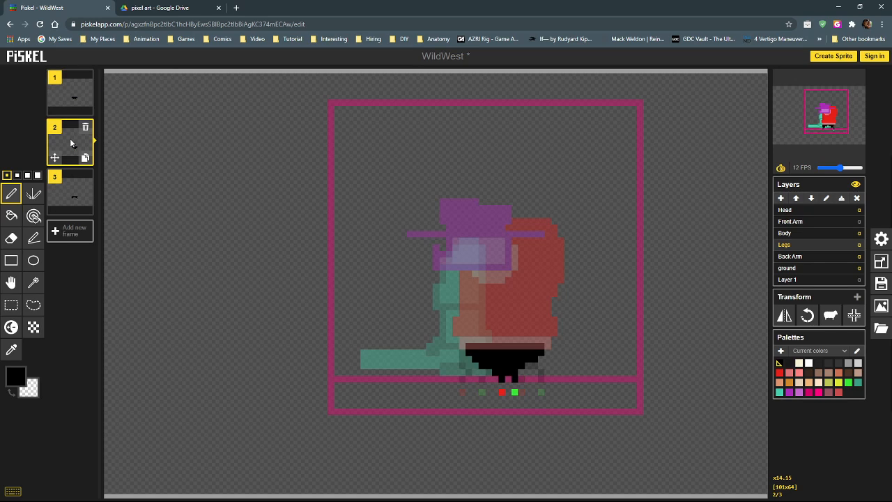
click(72, 188)
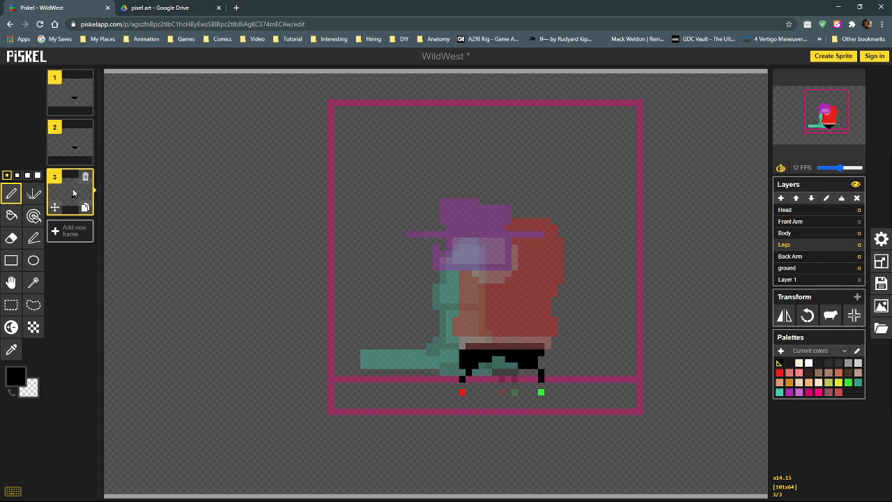
click(67, 134)
click(67, 94)
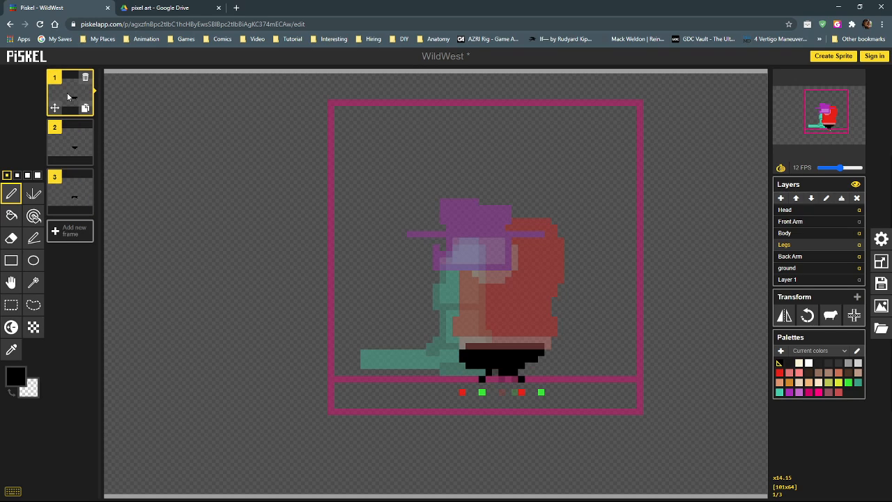
click(66, 135)
click(67, 183)
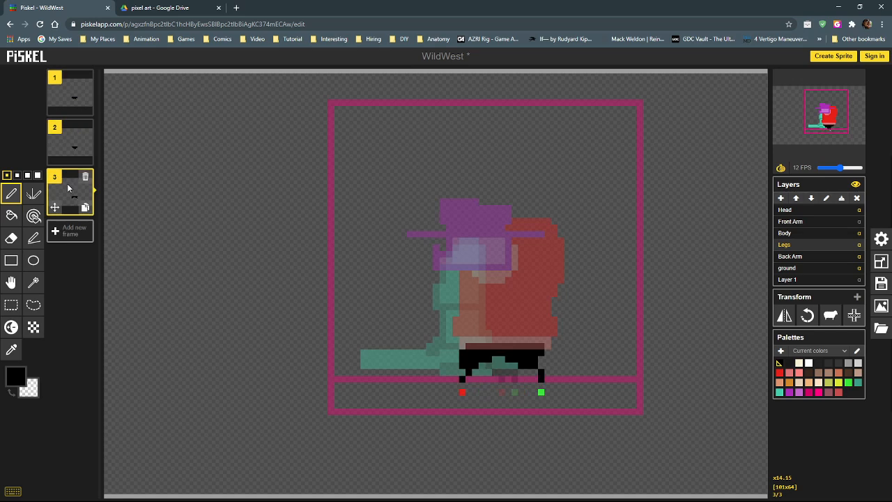
click(77, 143)
click(69, 98)
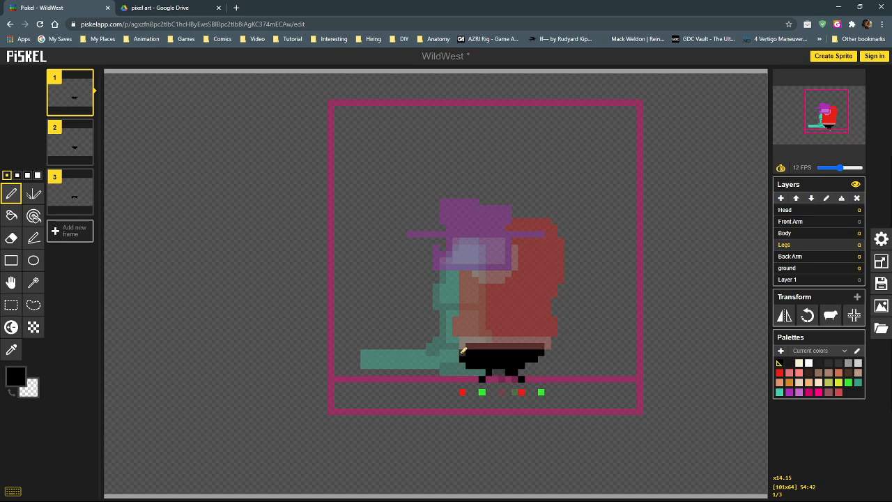
Erase the topmost row of black leg pixels overlapping the bottom of the body in frames 3, 2 and 1.
click(69, 159)
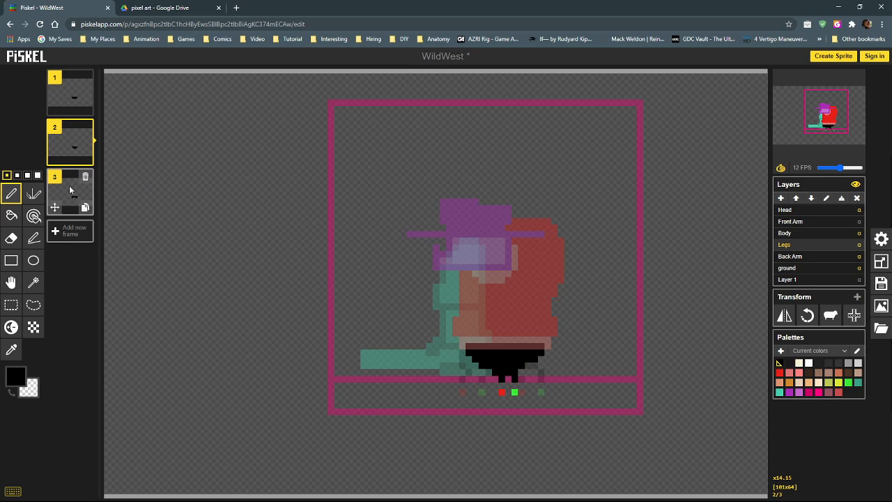
click(69, 186)
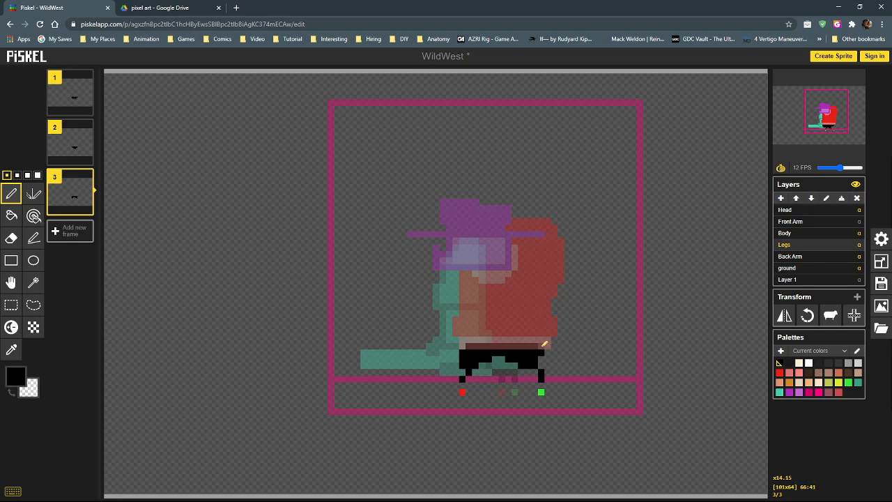
drag(542, 345, 474, 345)
click(69, 139)
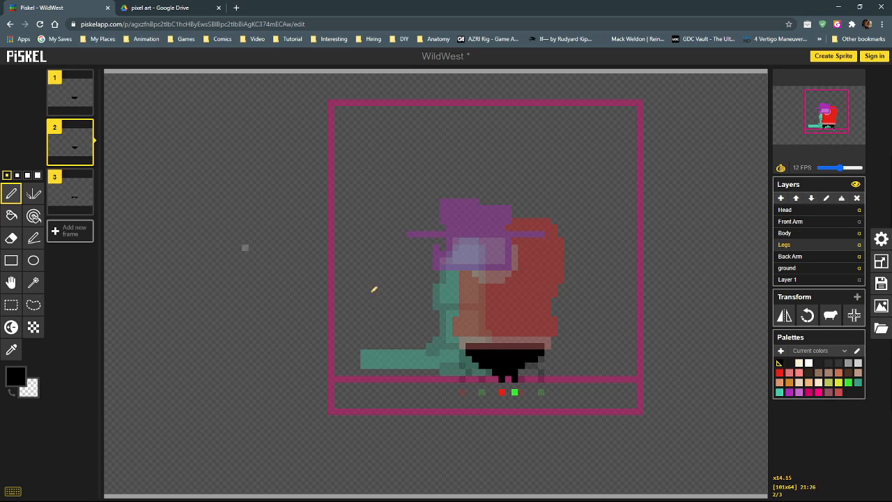
drag(540, 340, 466, 344)
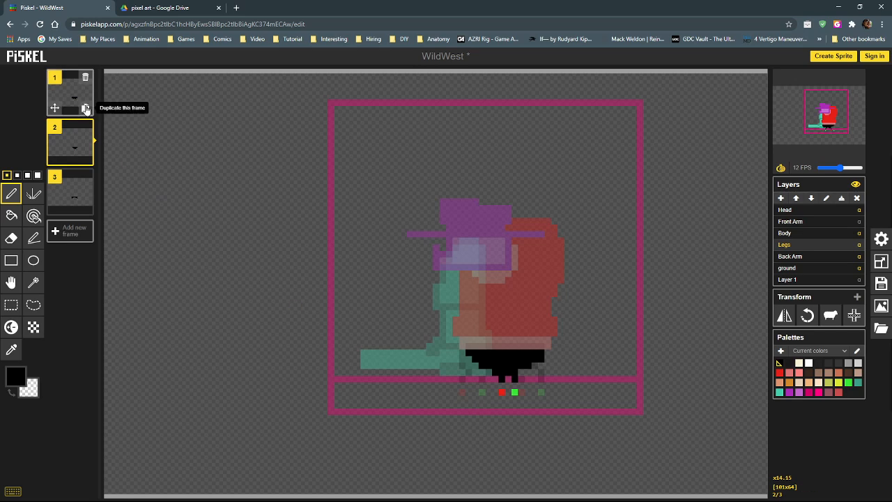
click(70, 91)
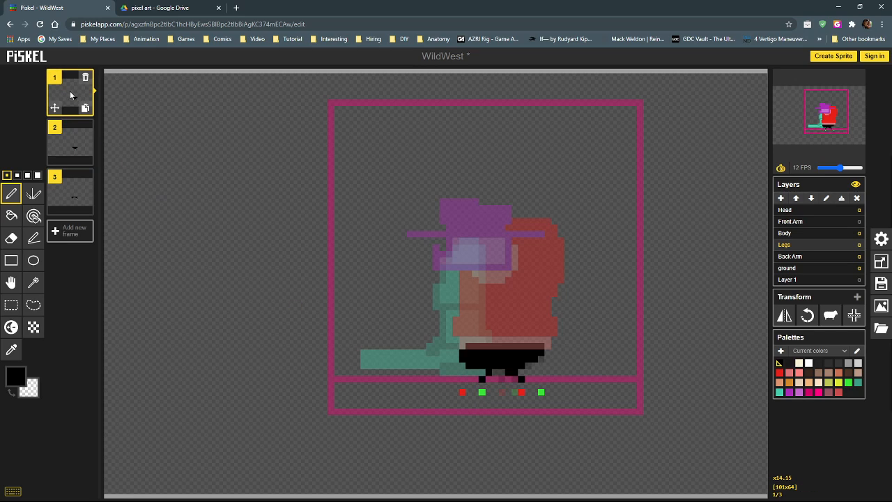
click(71, 136)
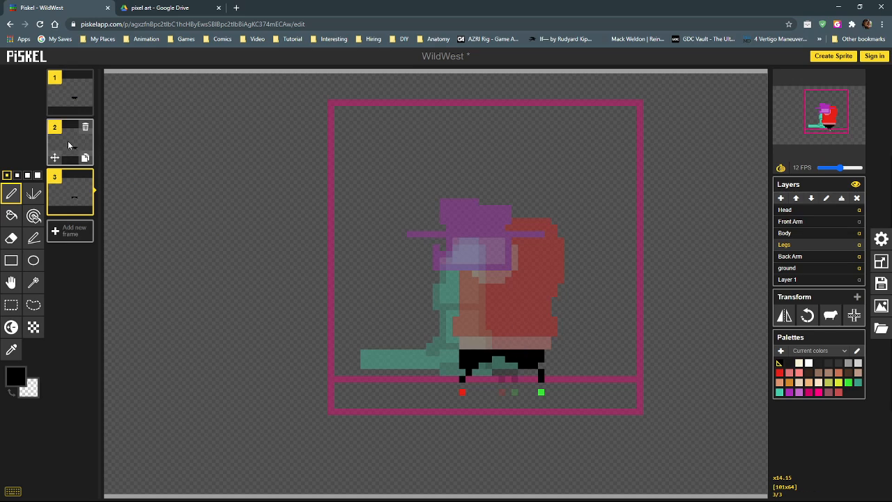
click(64, 95)
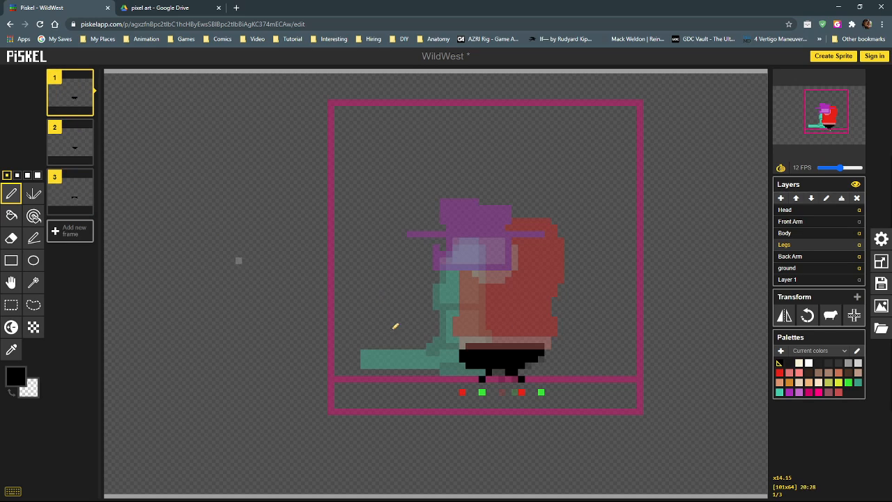
drag(544, 347, 467, 346)
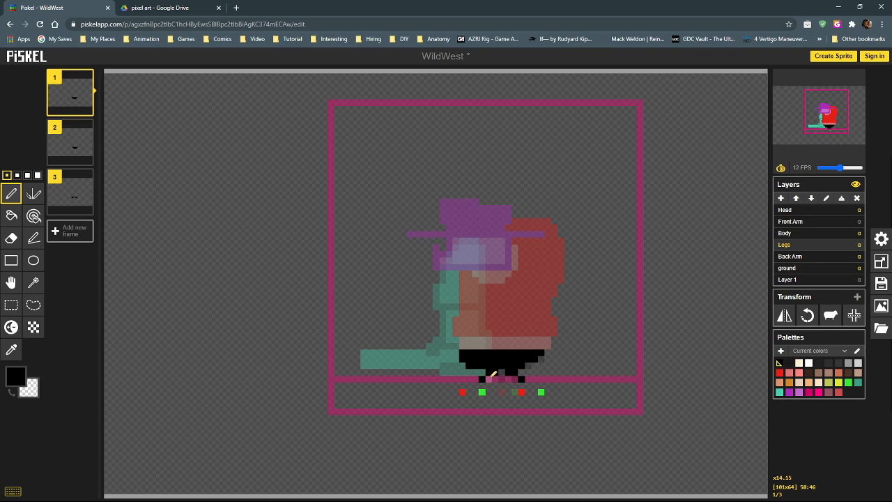
Try reshaping the foot above the inner green marker in frame 1 by swapping its pixels, and put the original pixels back.
click(488, 379)
right_click(489, 373)
right_click(482, 380)
click(483, 379)
click(489, 372)
right_click(489, 379)
Compare the leg poses across frames 1, 2 and 3 and review the walk animation in the separate preview window.
click(73, 142)
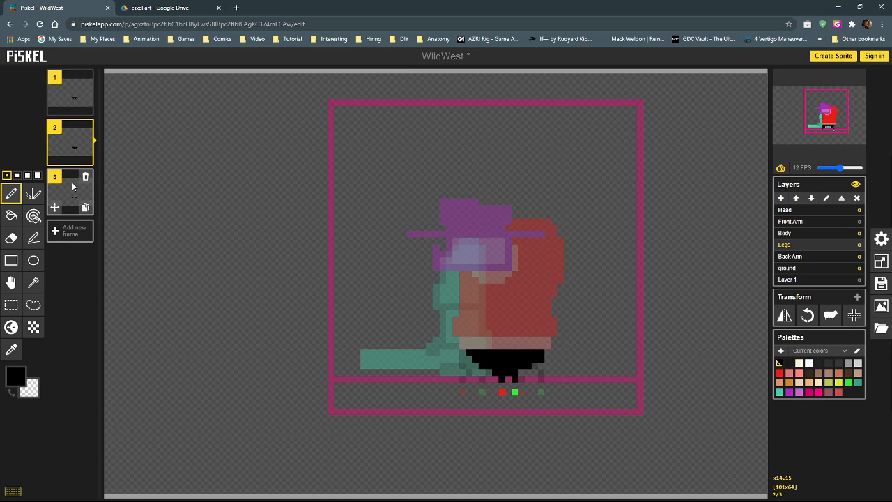
click(70, 196)
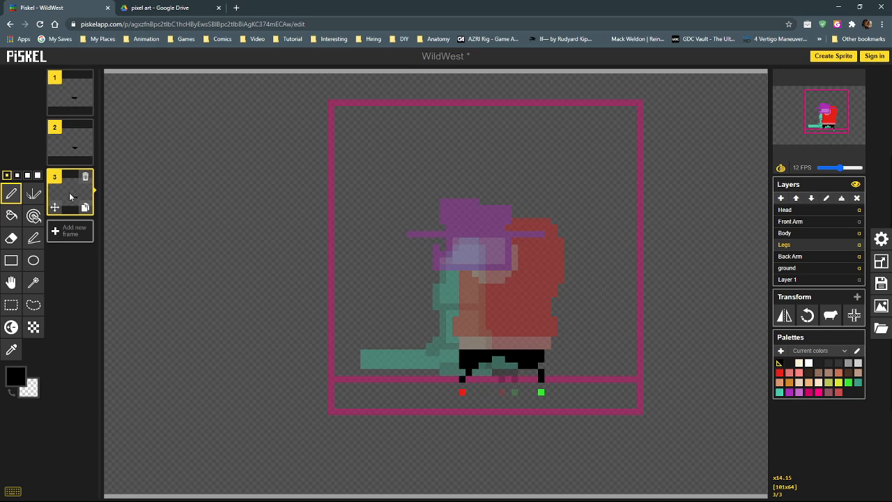
click(74, 149)
click(68, 96)
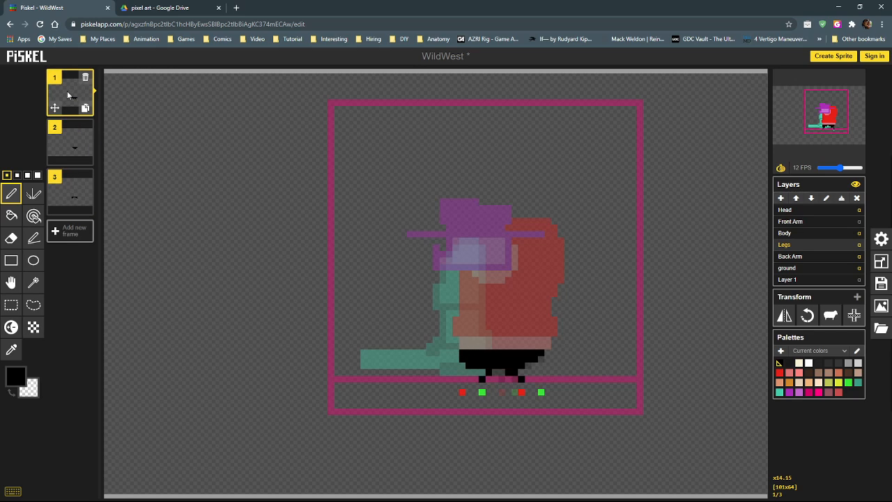
click(67, 138)
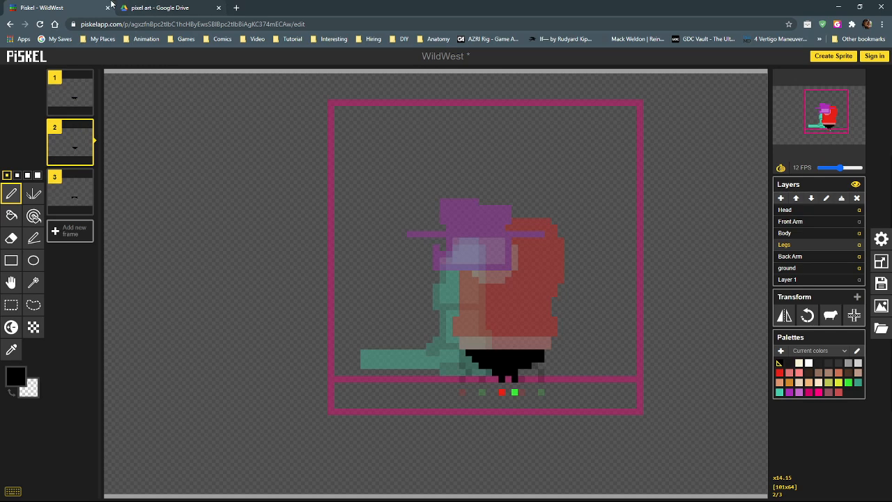
drag(313, 2, 265, 75)
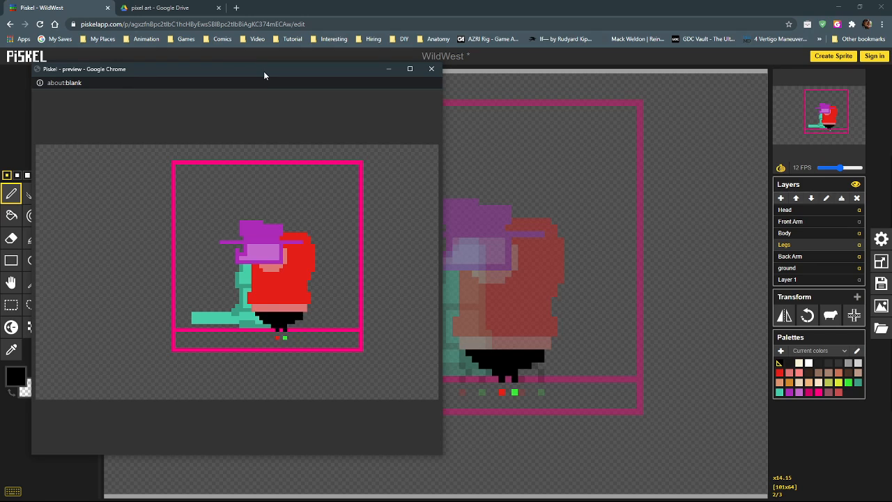
drag(263, 72, 0, 69)
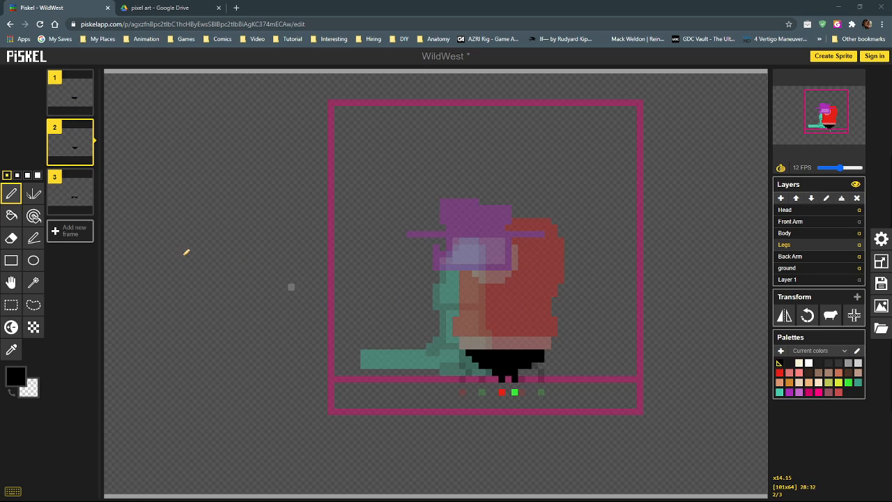
With the Move tool, raise the Body, Head and Back Arm one pixel in frame 2 and shift the Front Arm up too.
mouse_move(76, 144)
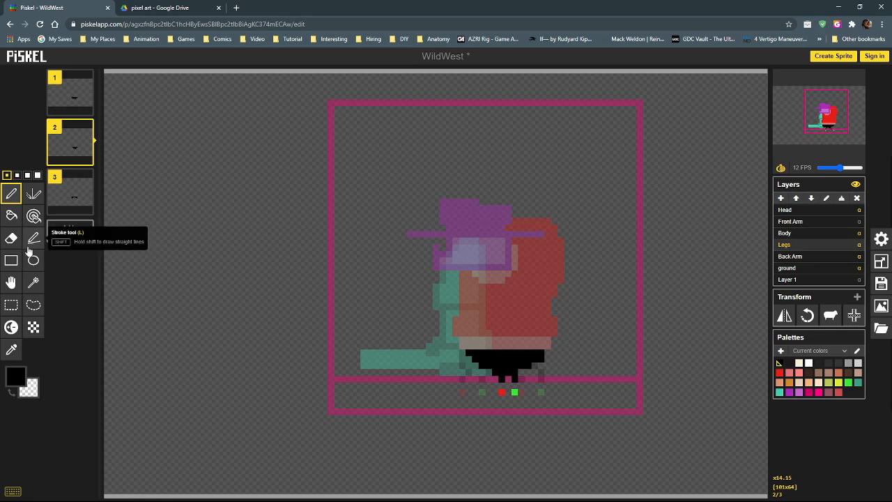
click(12, 283)
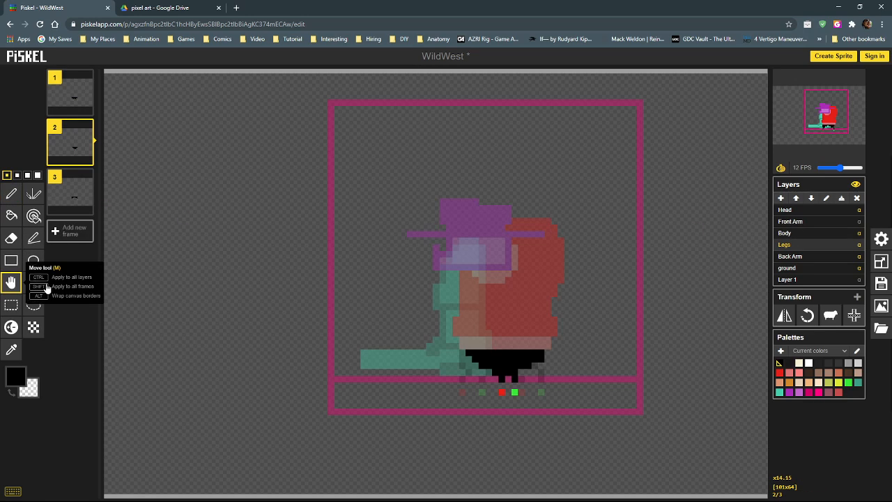
click(800, 233)
drag(507, 306, 507, 301)
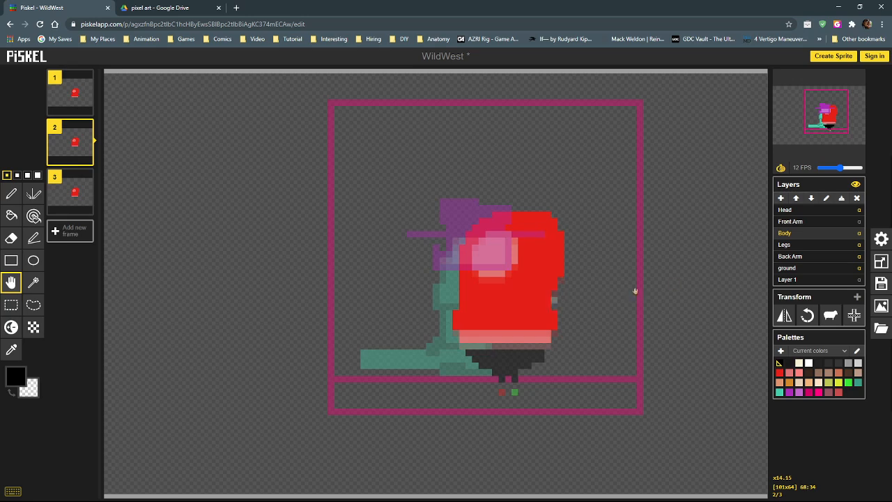
click(813, 223)
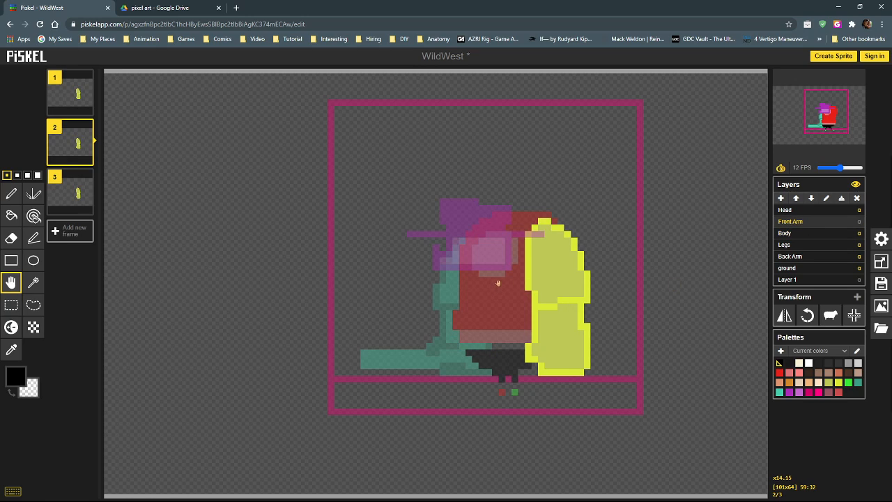
drag(498, 284, 480, 262)
click(817, 211)
click(790, 256)
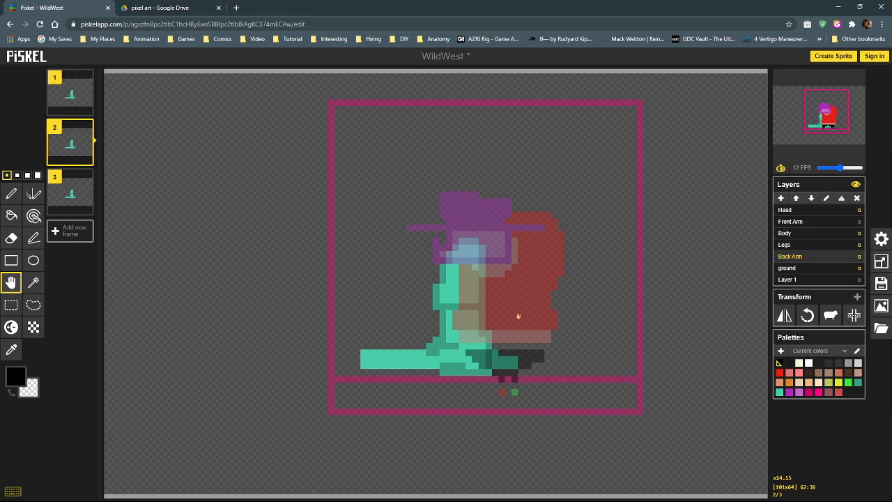
drag(516, 315, 516, 309)
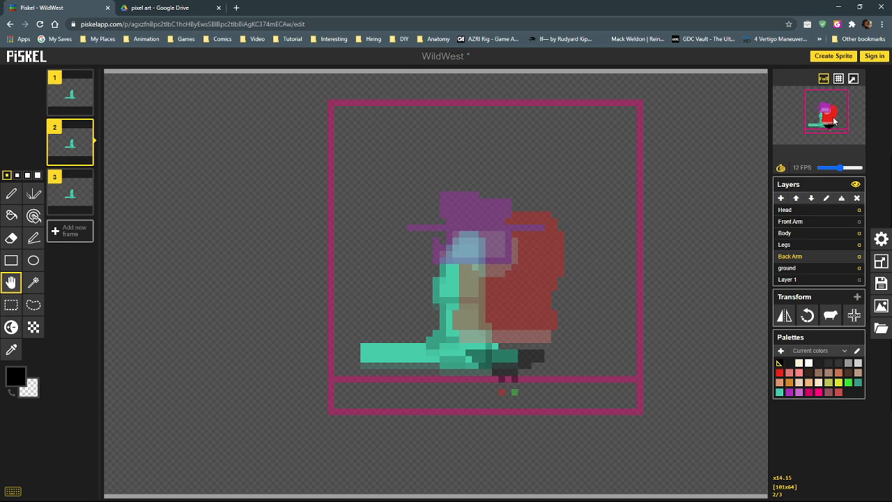
Review the animation in the separate preview window, lower the playback speed to 6 FPS and review it again.
drag(0, 98, 196, 76)
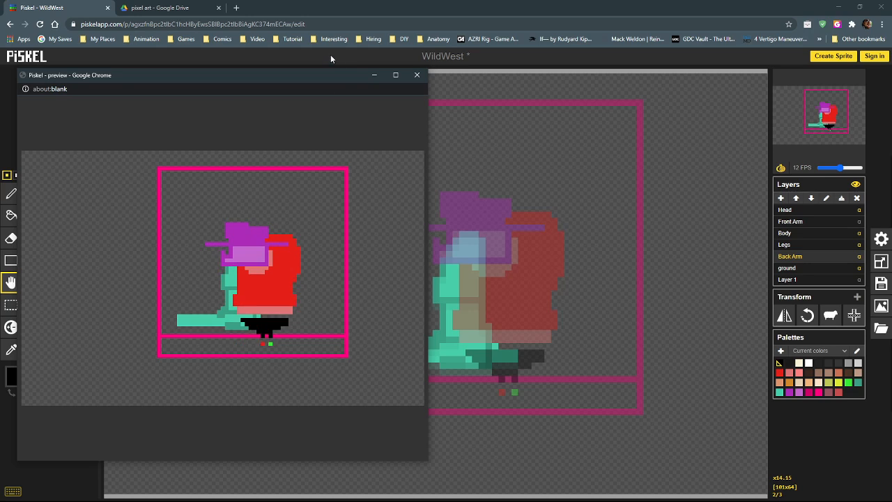
drag(326, 79, 0, 69)
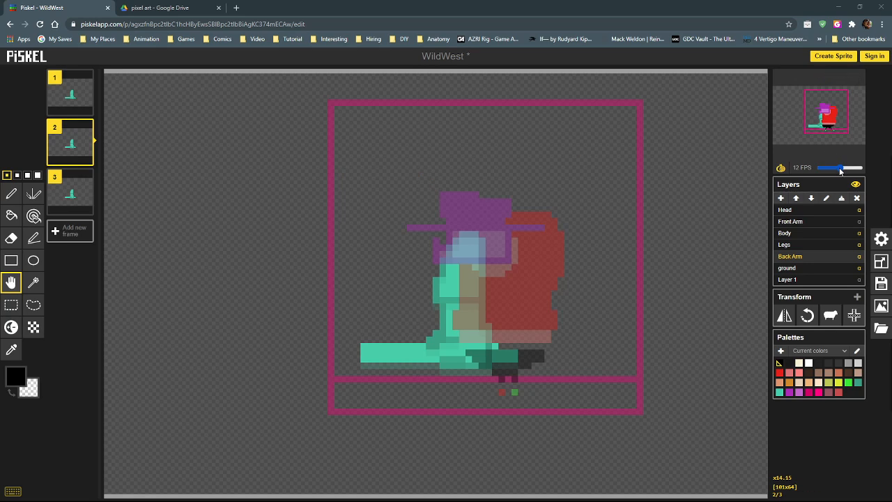
mouse_move(841, 171)
mouse_down()
mouse_move(824, 169)
mouse_move(842, 169)
mouse_move(834, 169)
mouse_up()
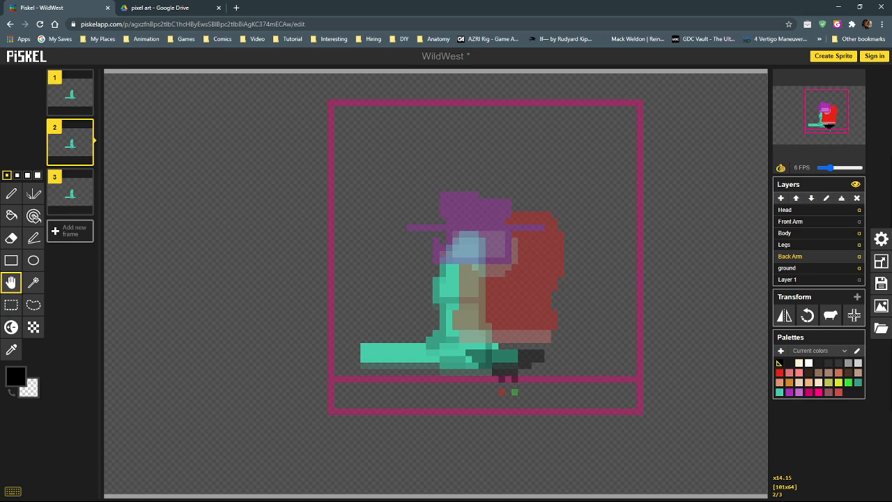
drag(0, 90, 235, 62)
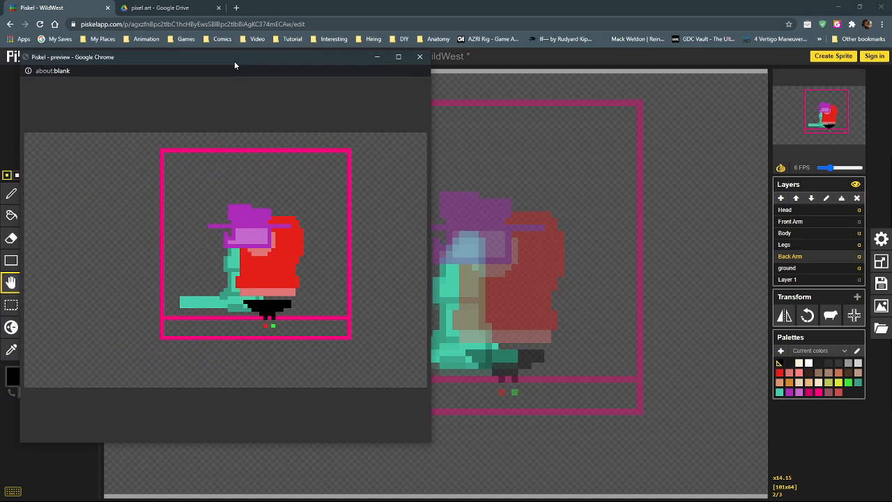
drag(235, 61, 0, 29)
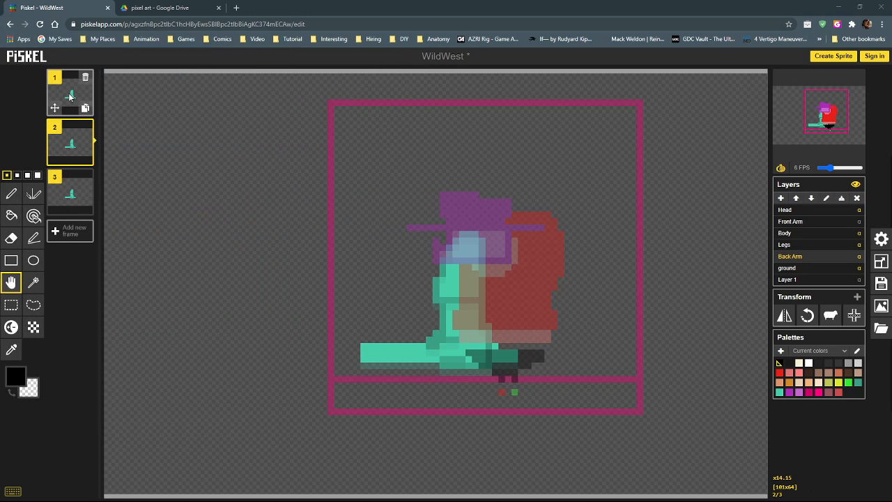
On the Legs layer of frame 2, use the Pen tool to add a black row filling the gap beneath the raised body.
click(798, 245)
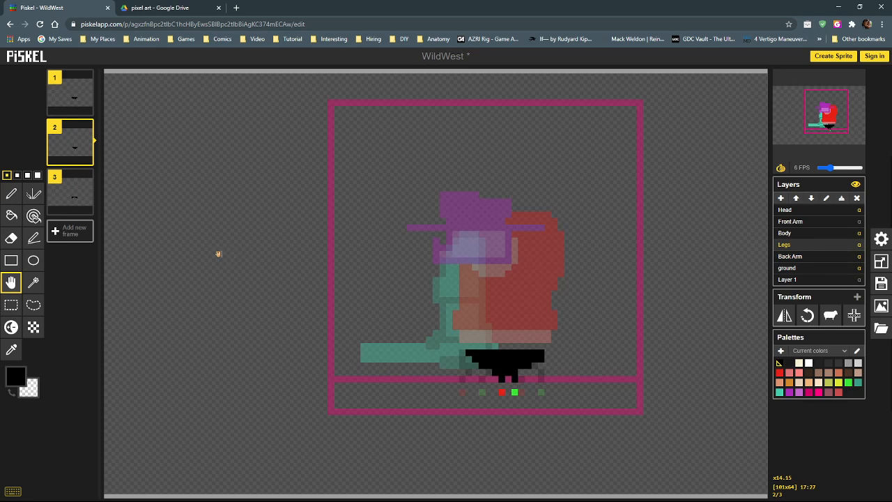
click(12, 194)
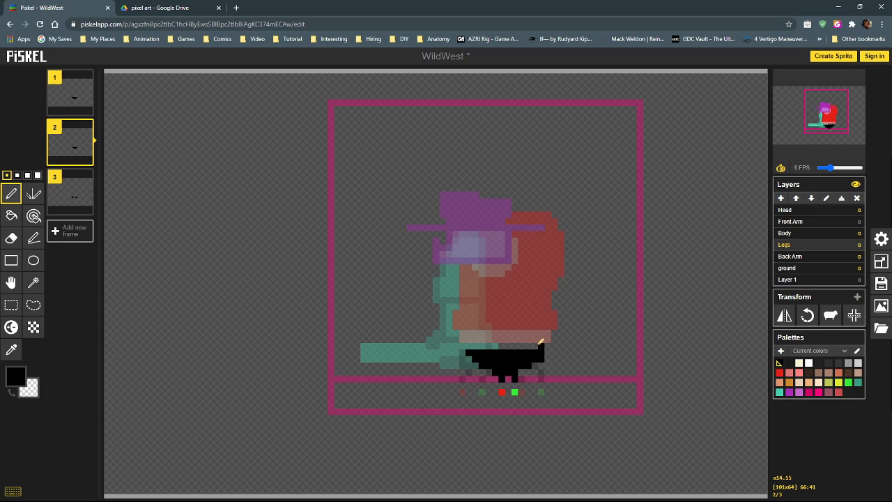
drag(540, 342, 471, 345)
Compare the legs in frames 1 and 2, and lift the foot above the red marker off the ground in frame 2.
click(73, 90)
click(69, 140)
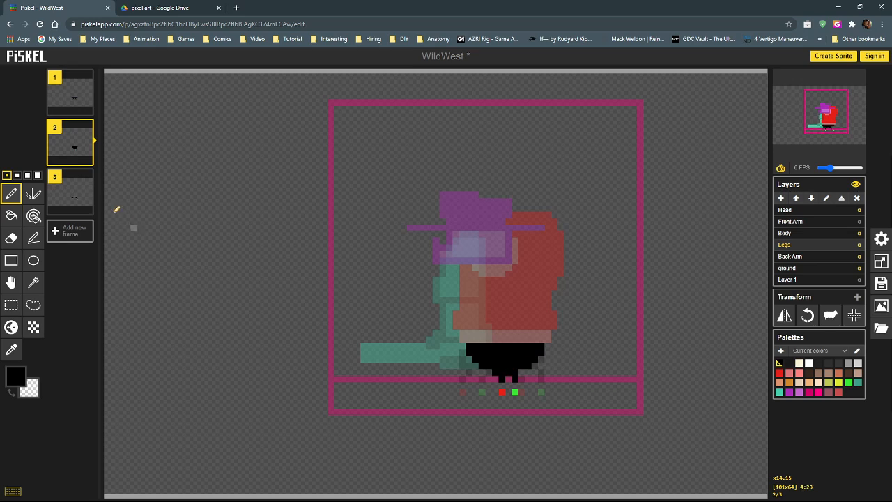
click(72, 89)
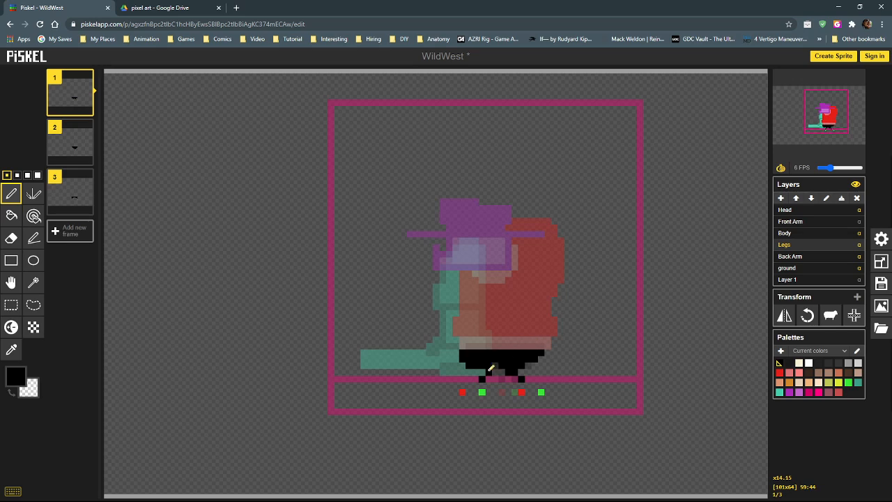
click(69, 147)
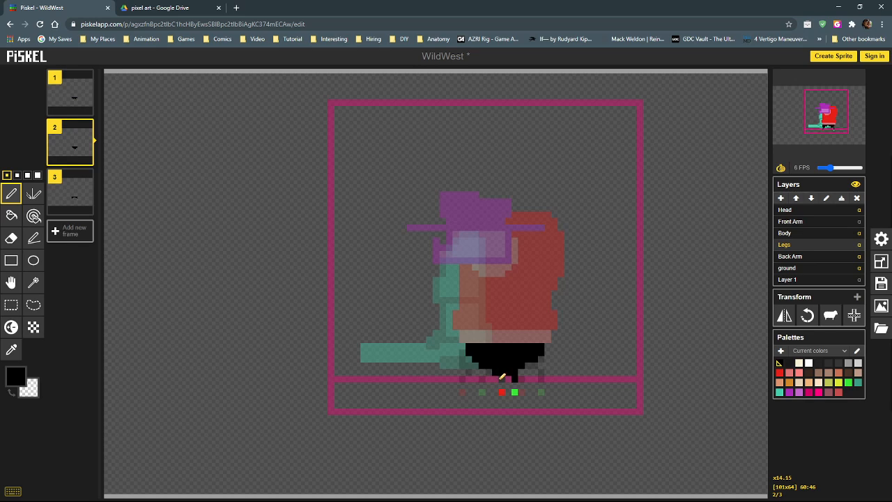
click(72, 97)
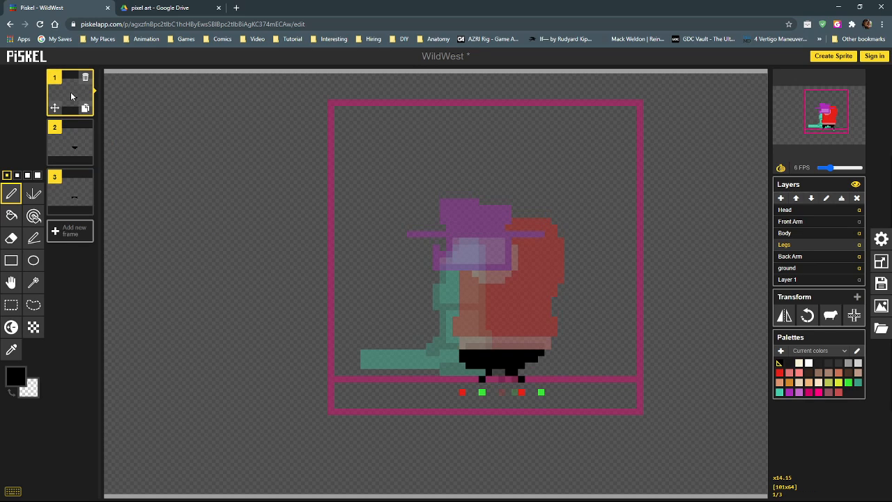
click(72, 142)
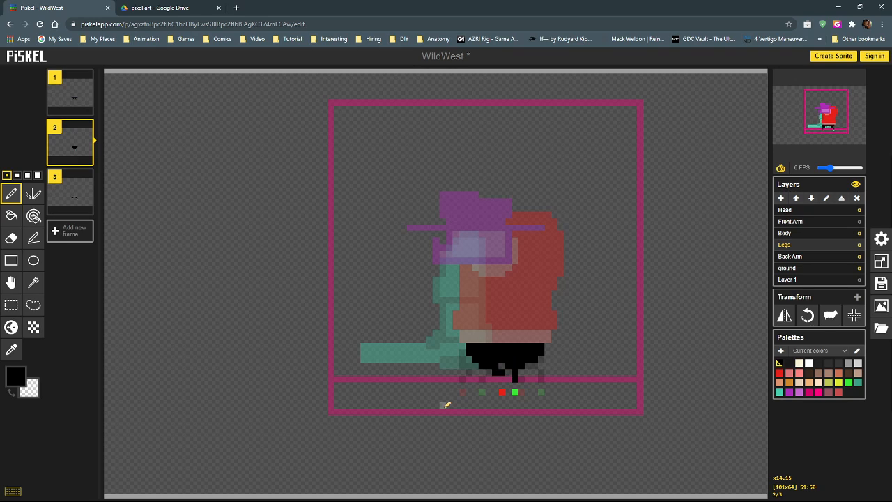
Extend the left side of the lifted leg in frame 2 with black pixels and compare the pose with frames 1 and 3.
drag(463, 346, 489, 370)
click(72, 92)
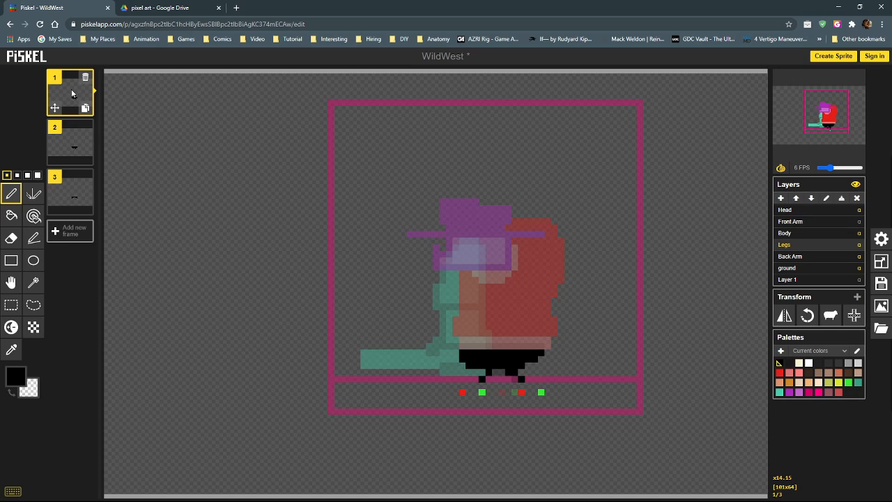
click(71, 147)
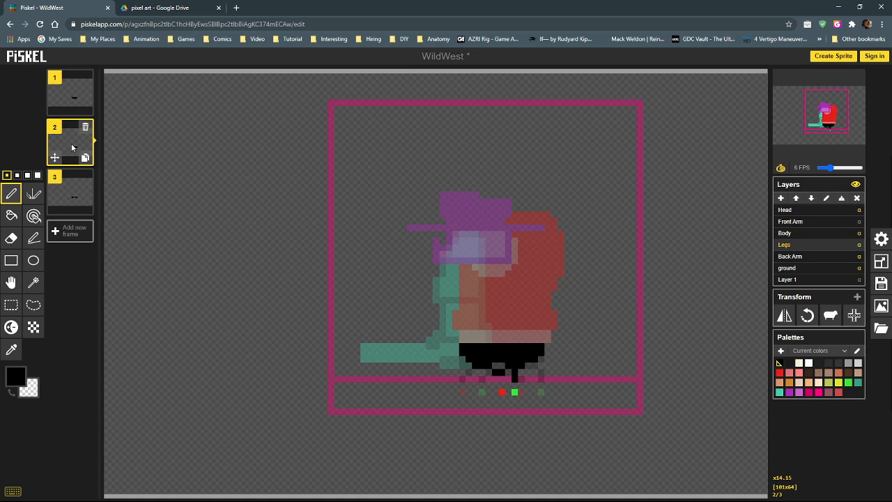
click(73, 186)
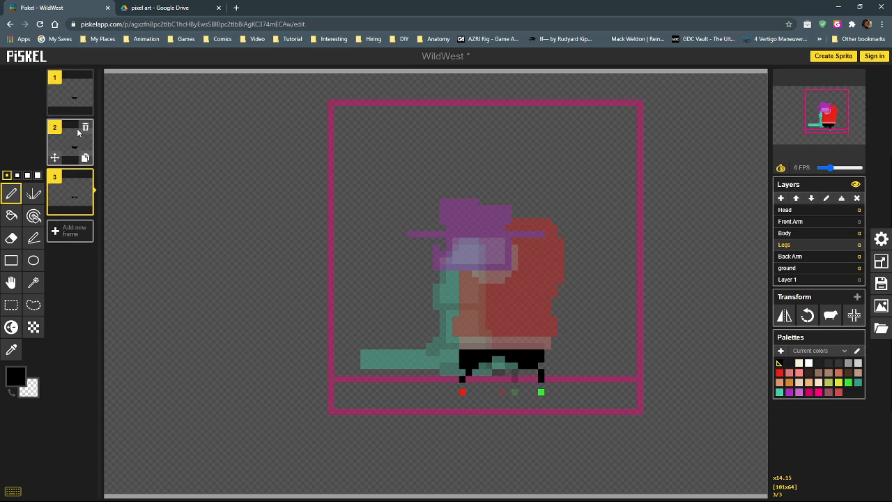
Duplicate frame 2 and reorder the copy to follow the wide-stride pose as frame 4.
click(71, 138)
click(85, 159)
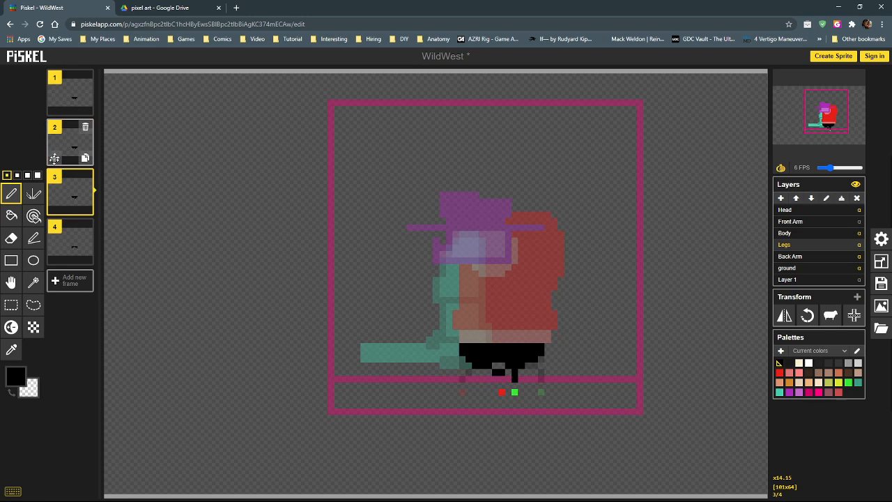
drag(58, 208, 59, 240)
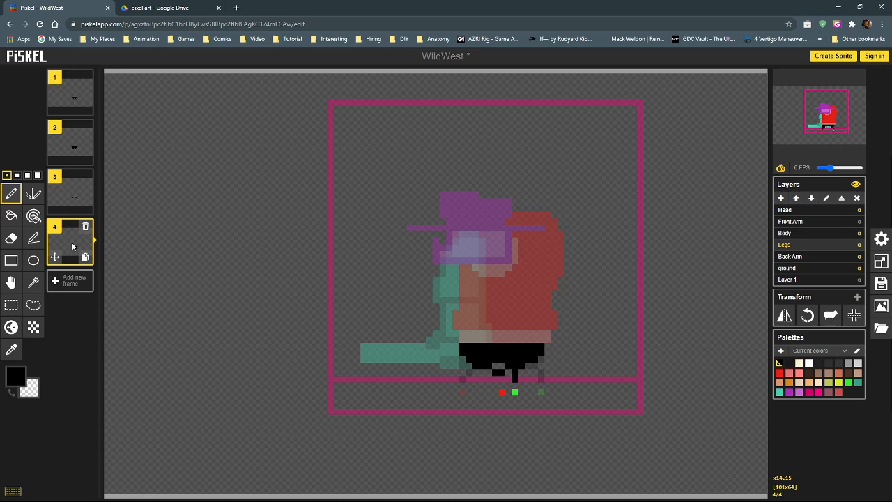
Compare the leg poses across the frames and draw a black planted leg reaching the ground on the character's left side in frame 4.
click(71, 145)
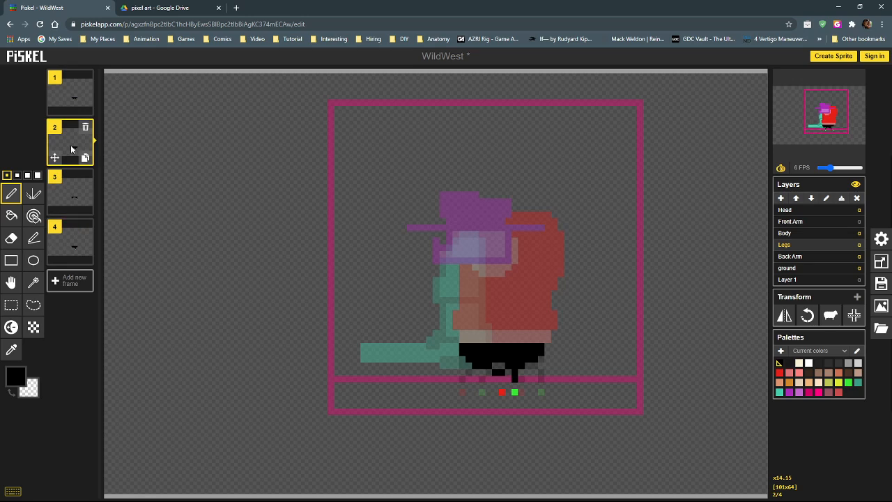
click(74, 190)
click(66, 93)
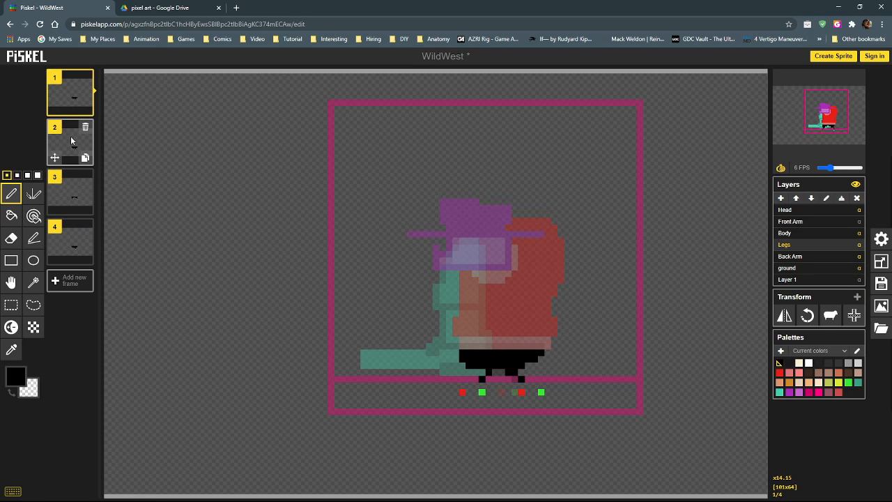
click(72, 140)
click(74, 190)
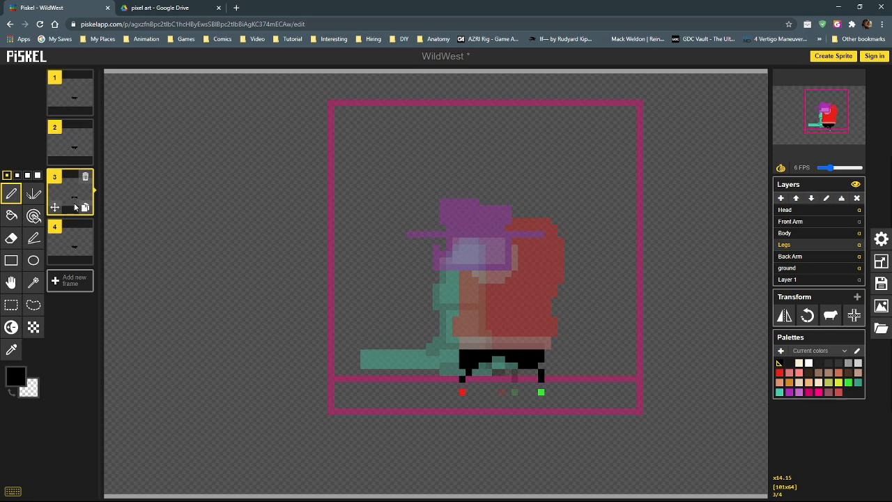
click(70, 239)
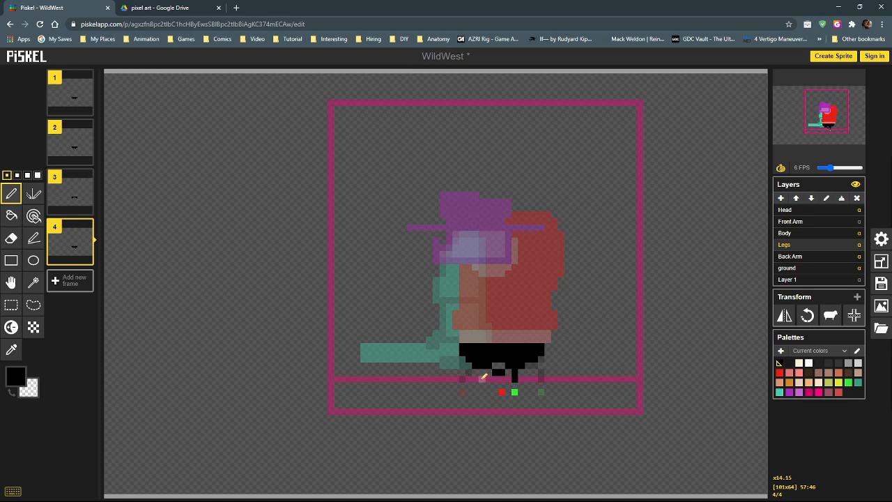
mouse_move(483, 377)
mouse_down()
mouse_move(502, 370)
mouse_move(485, 370)
mouse_up()
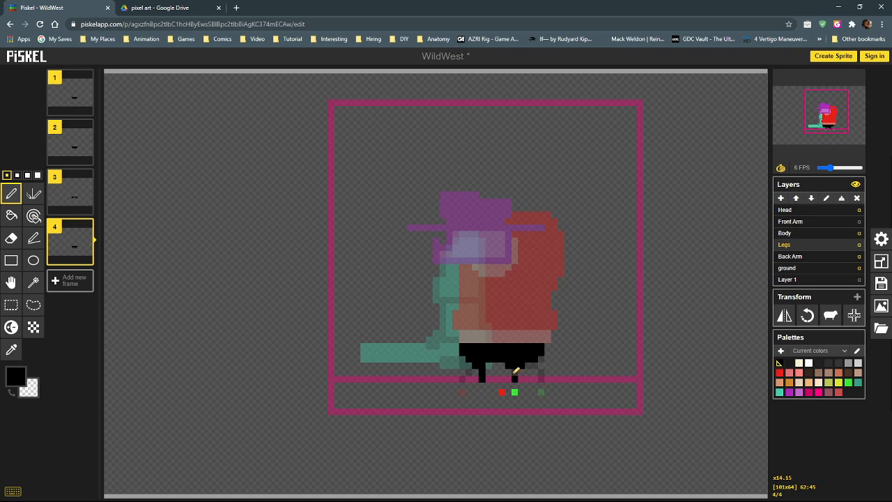
Erase the old planted leg on the right in frame 4 and redraw it as a short black foot lifted off the ground.
click(511, 372)
right_click(521, 366)
right_click(515, 366)
click(502, 366)
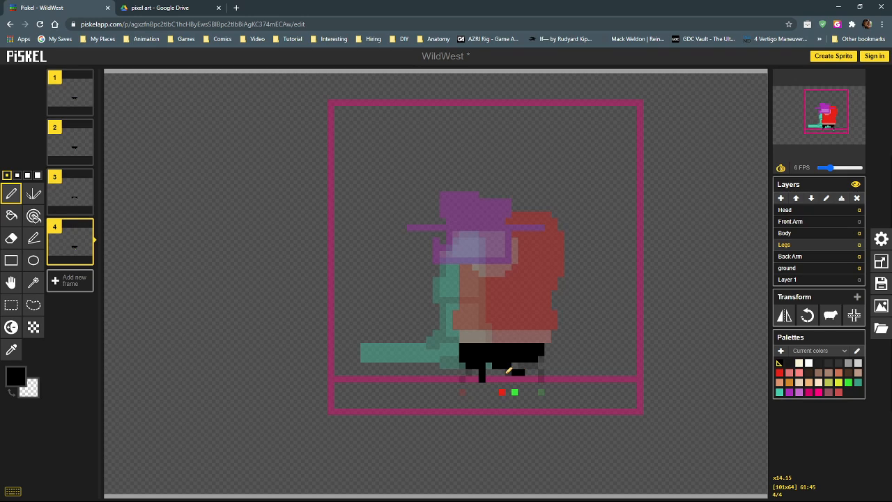
drag(519, 359, 497, 363)
Review the walk cycle in the separate preview window, then inspect the leg poses in frames 1 through 4.
drag(0, 105, 242, 62)
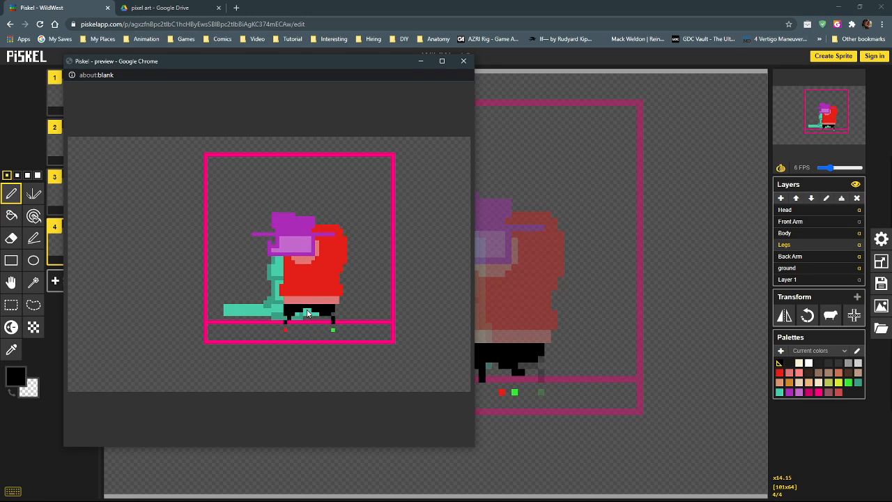
drag(364, 65, 0, 63)
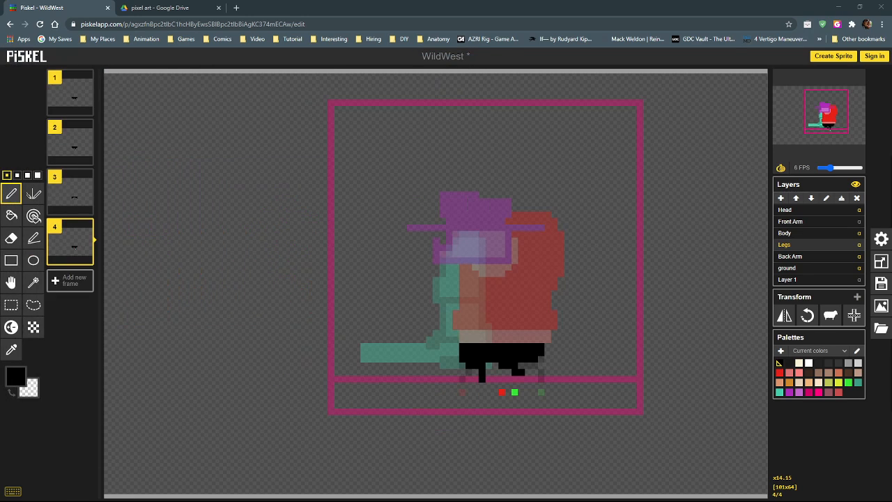
click(64, 194)
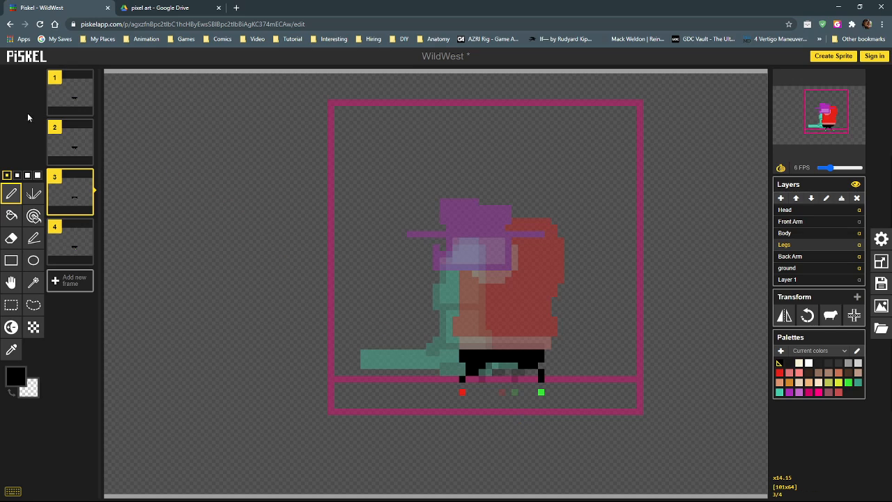
click(69, 139)
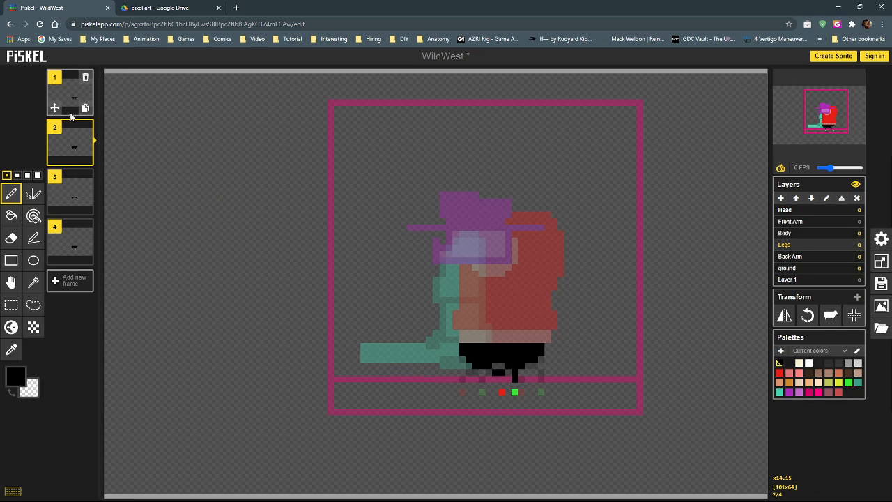
click(68, 89)
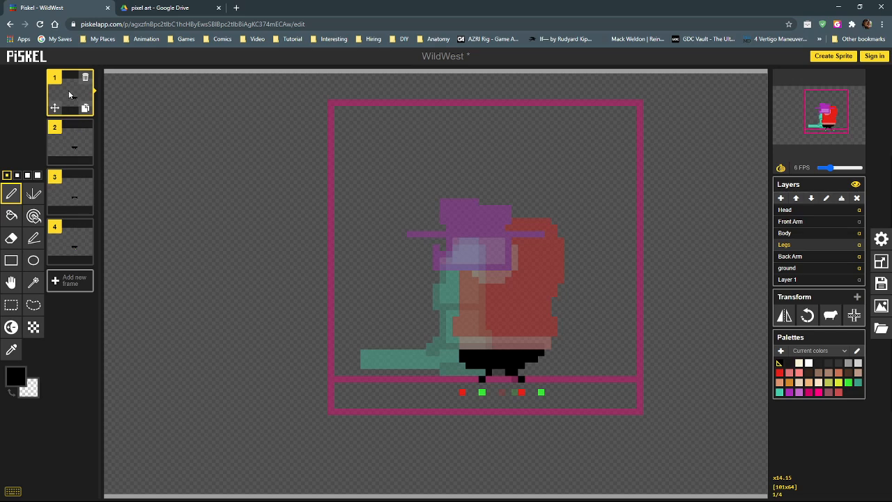
click(68, 139)
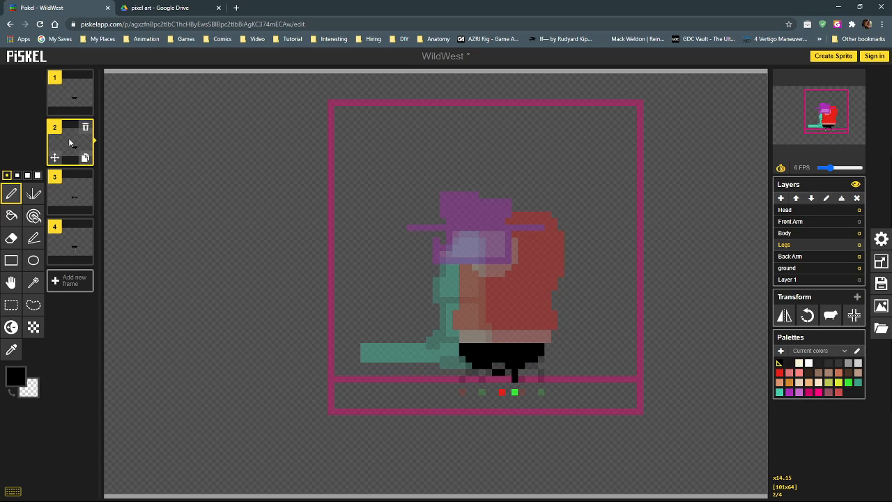
click(71, 182)
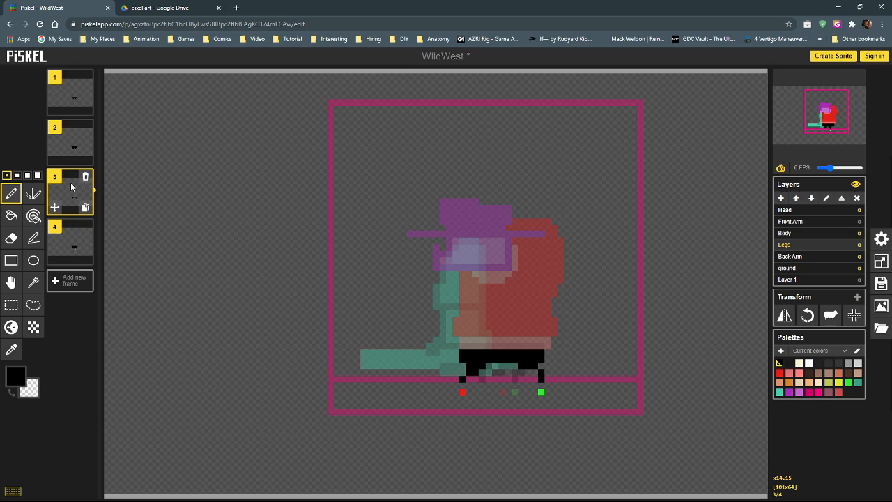
click(69, 246)
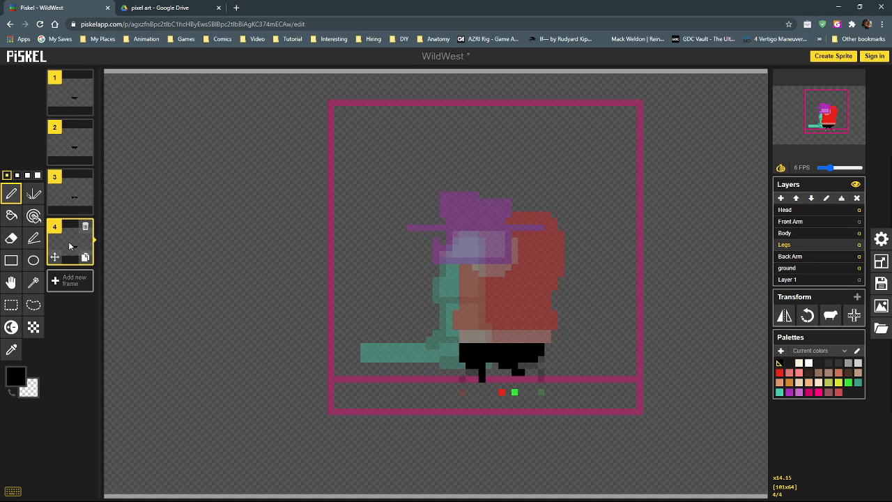
Replay the walk cycle in the preview window and compare the leg spacing and foot heights across all four frames.
drag(1, 188, 305, 74)
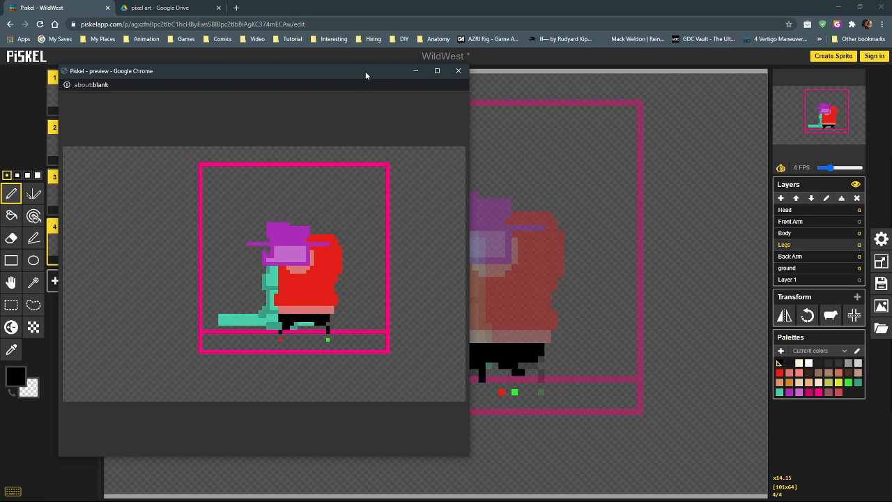
click(458, 71)
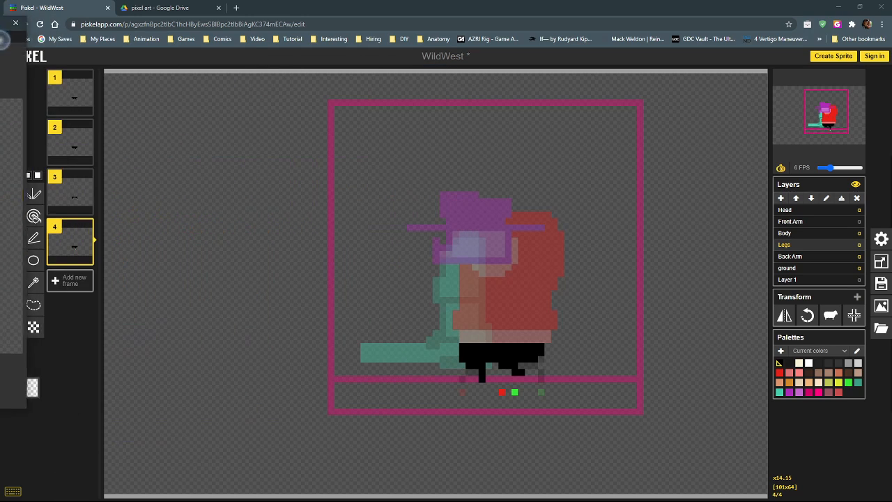
click(64, 96)
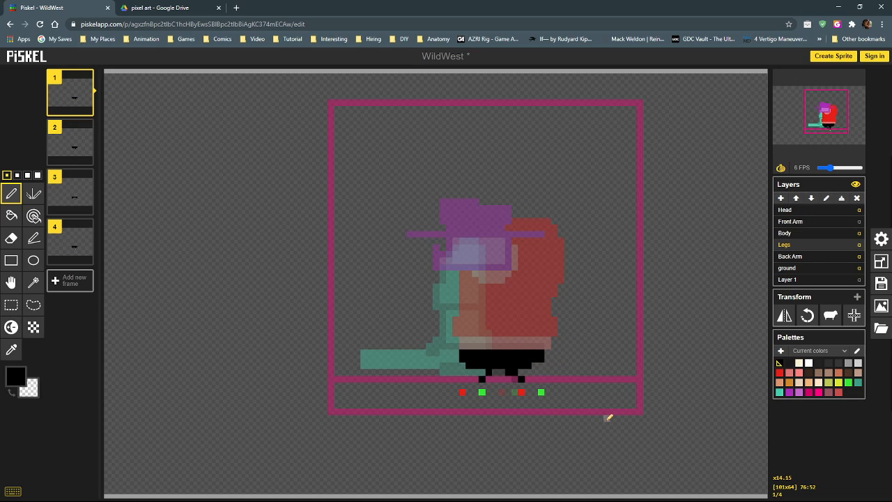
click(70, 139)
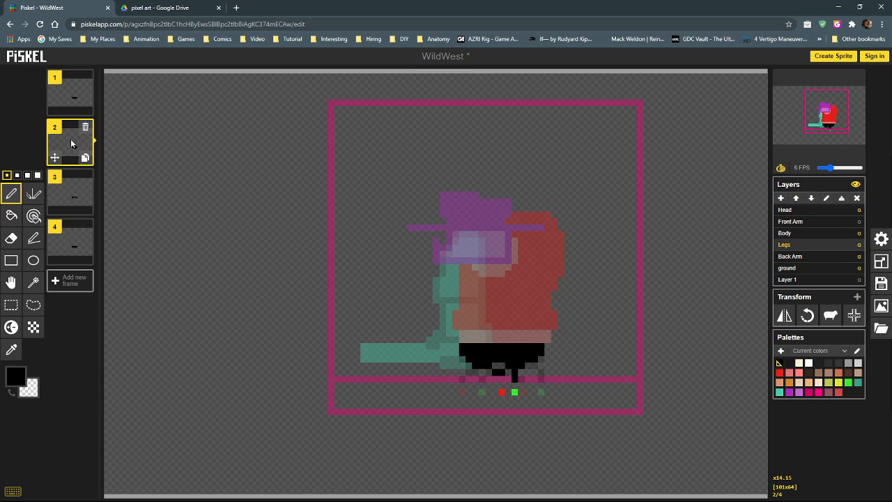
click(71, 185)
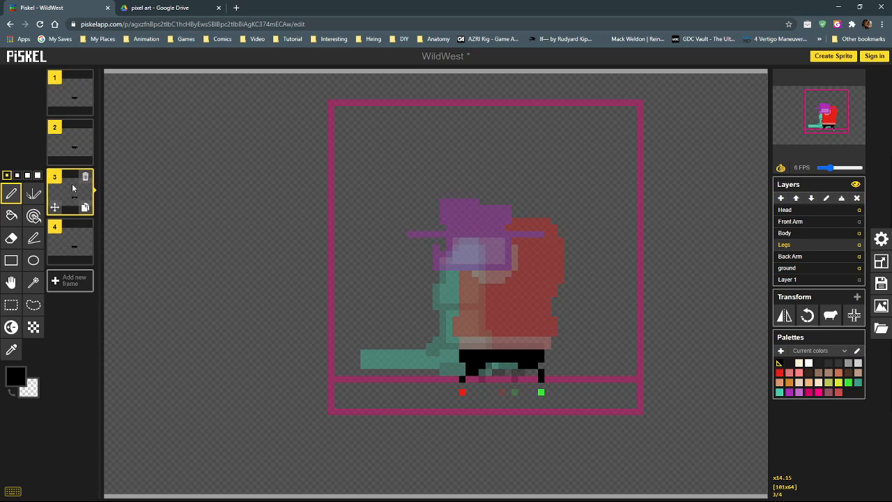
click(74, 244)
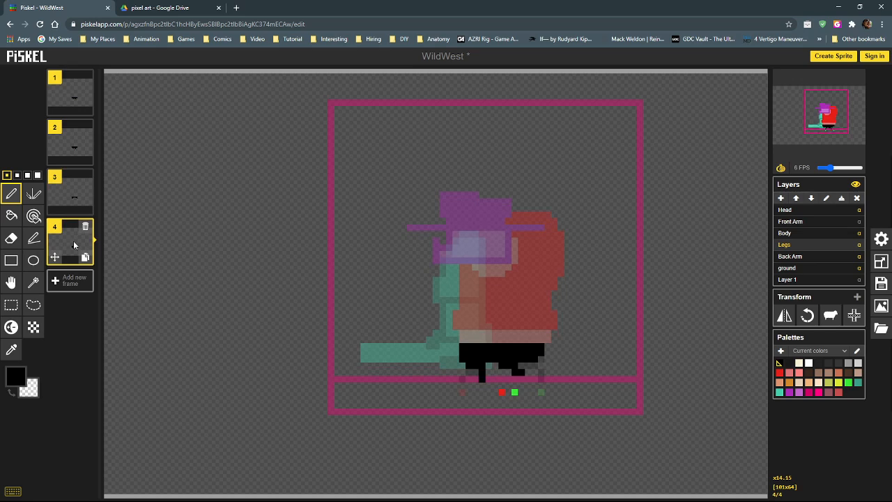
click(71, 197)
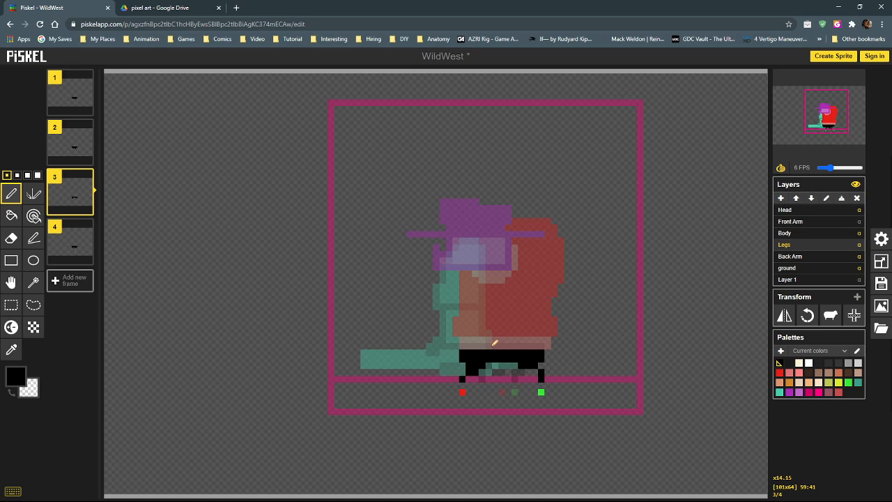
click(80, 150)
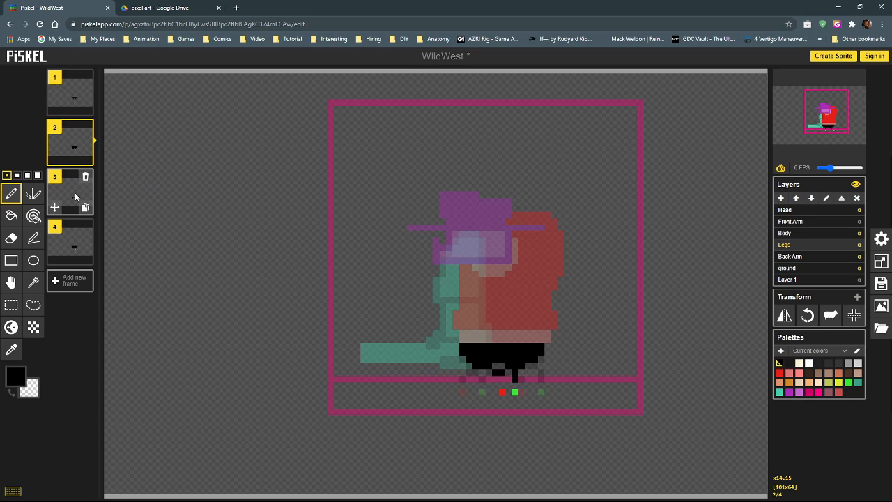
click(68, 238)
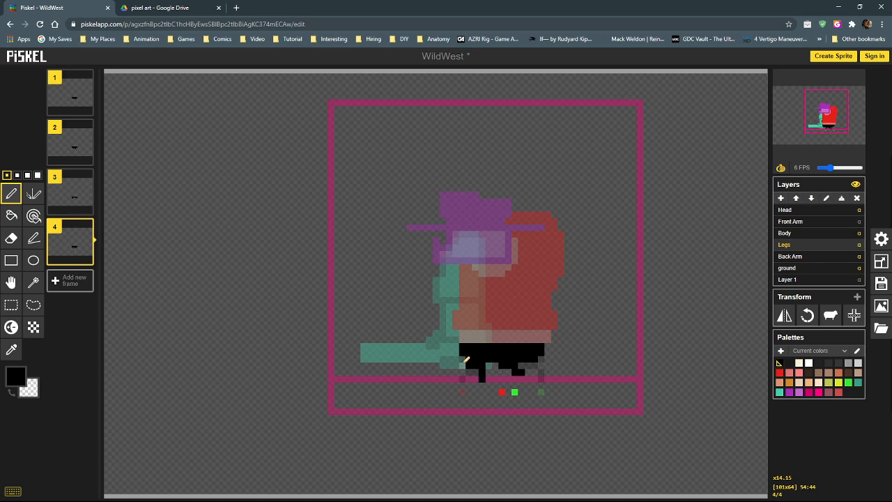
click(65, 91)
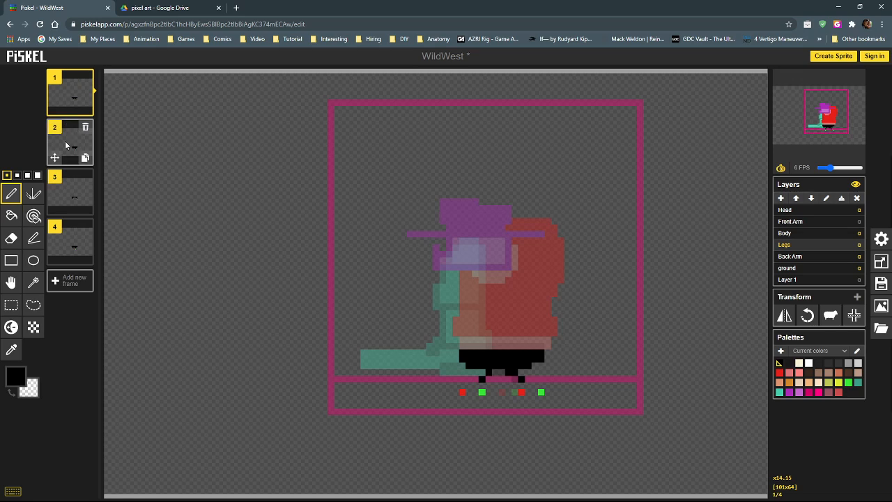
click(71, 146)
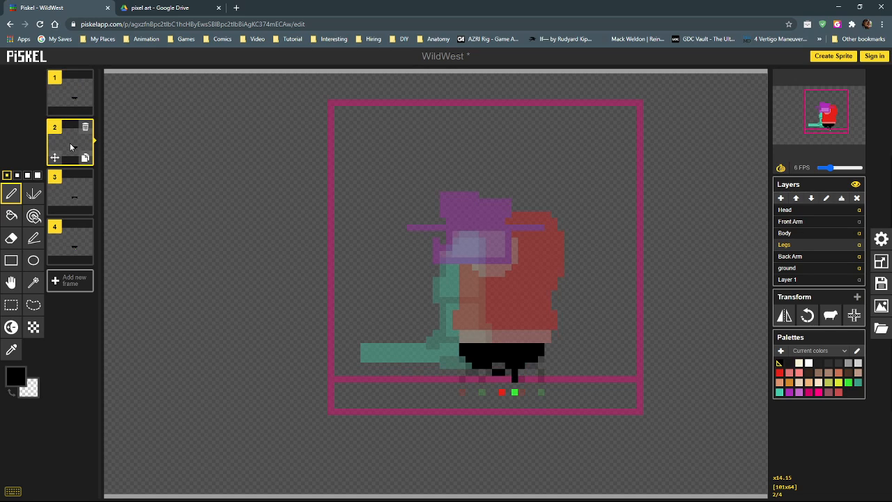
click(71, 188)
click(71, 248)
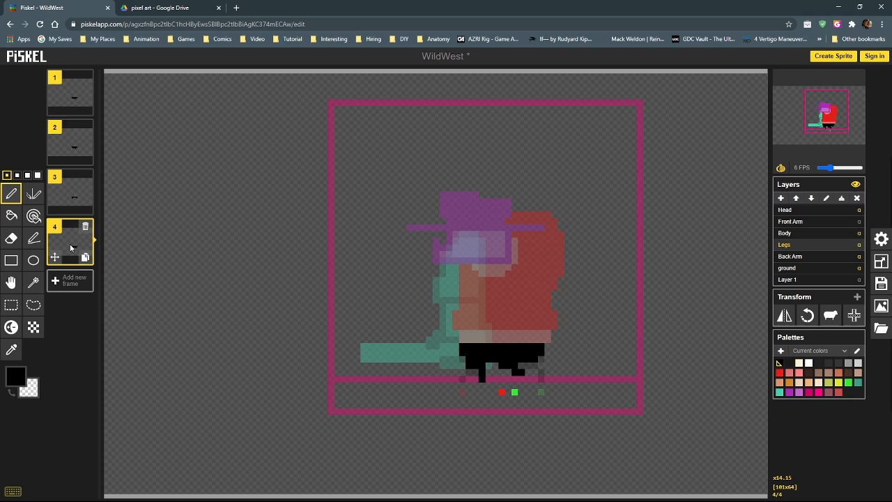
Check the motion in the preview and against the other frames, and touch up the planted left leg's pixels in frame 4.
drag(0, 91, 292, 85)
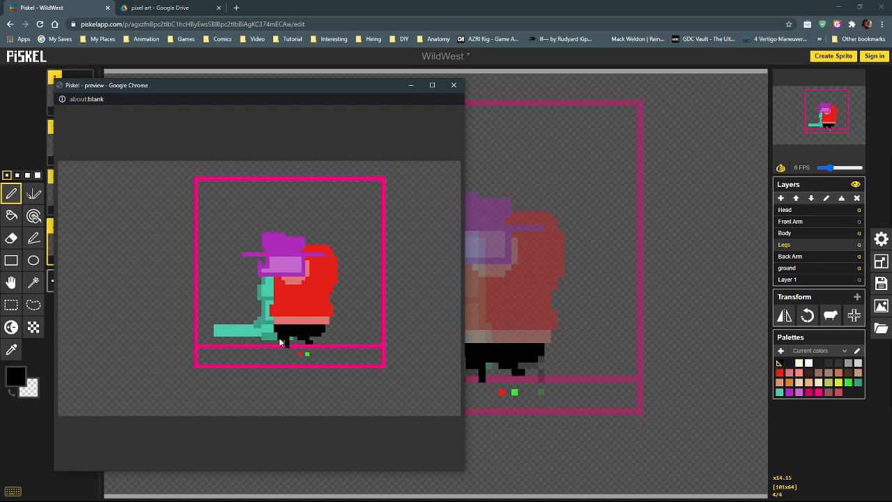
drag(354, 85, 0, 85)
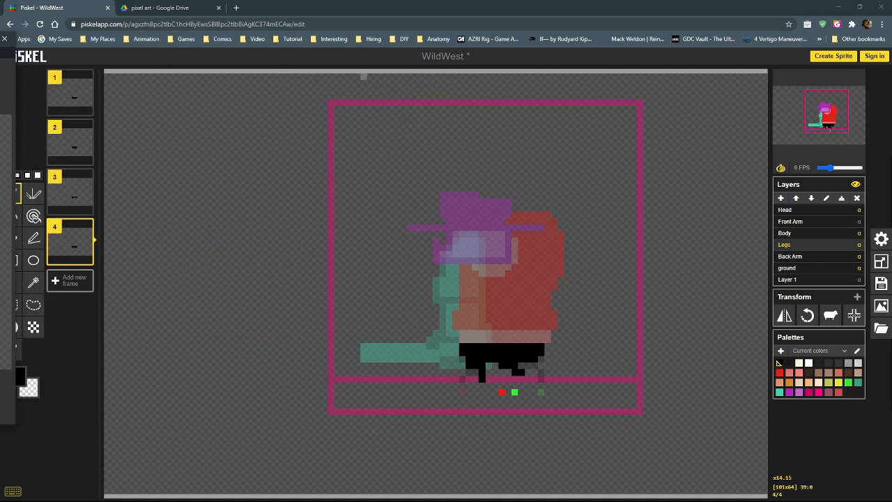
click(69, 103)
click(71, 141)
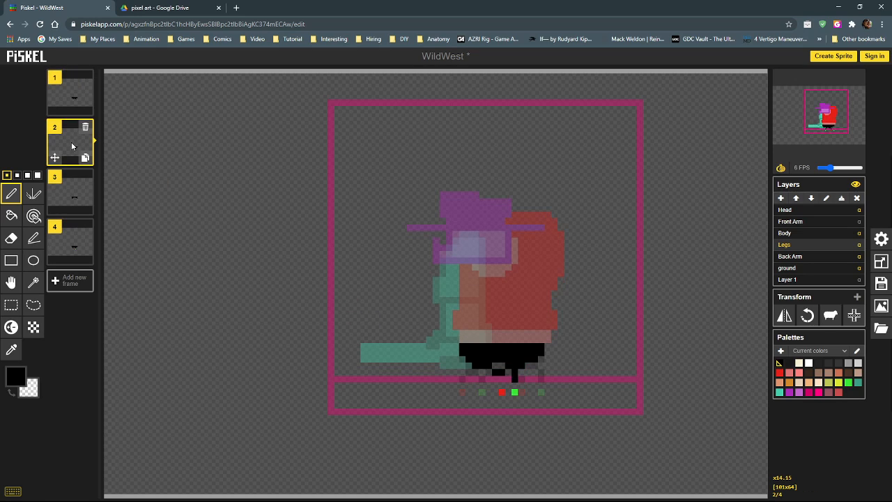
click(71, 194)
click(70, 240)
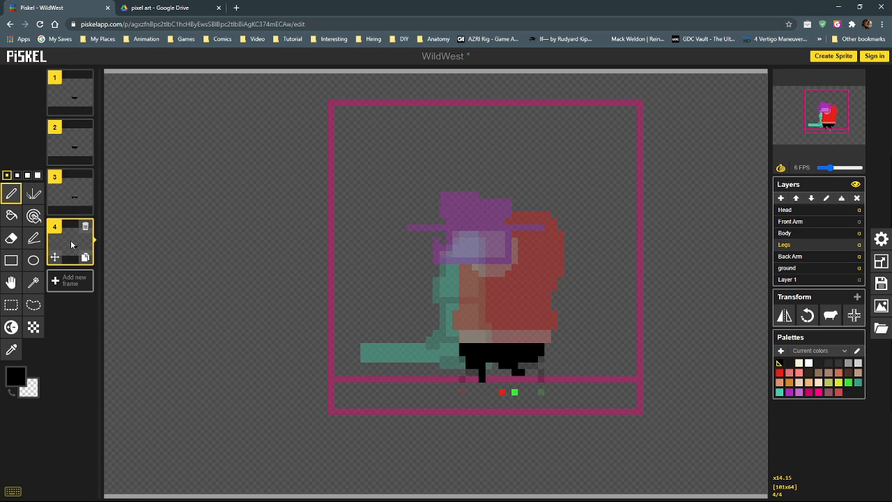
click(482, 379)
right_click(475, 366)
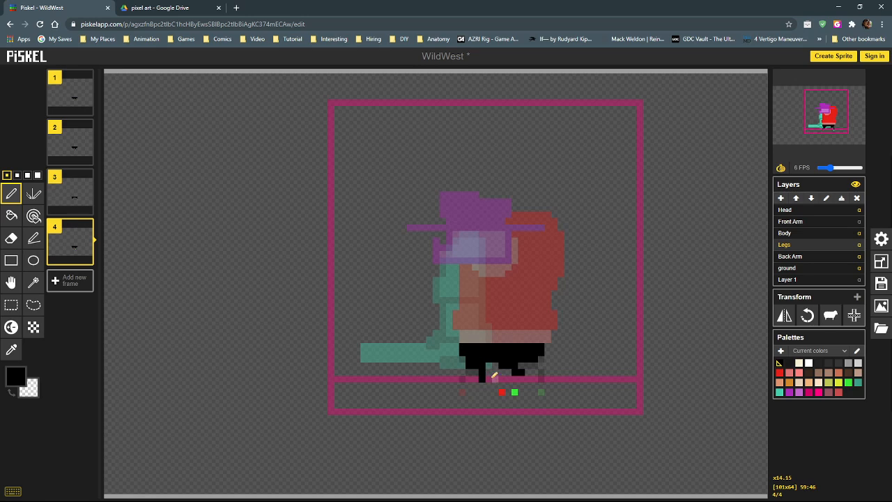
click(69, 99)
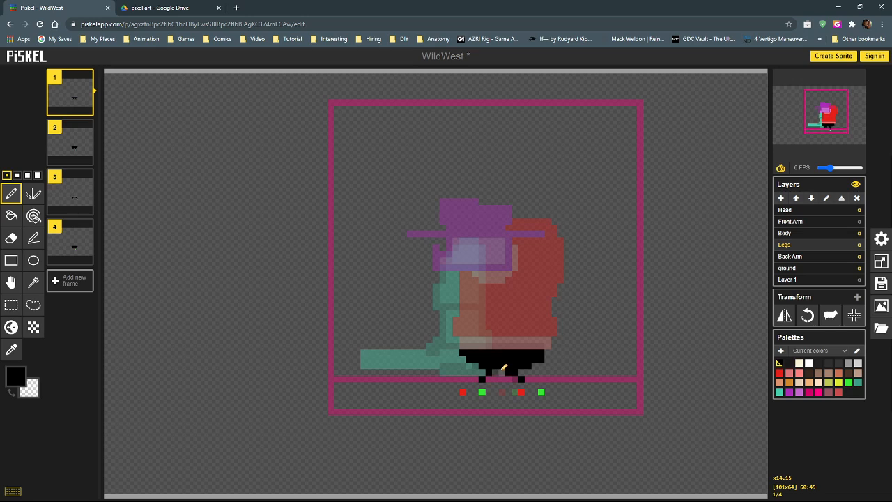
click(74, 145)
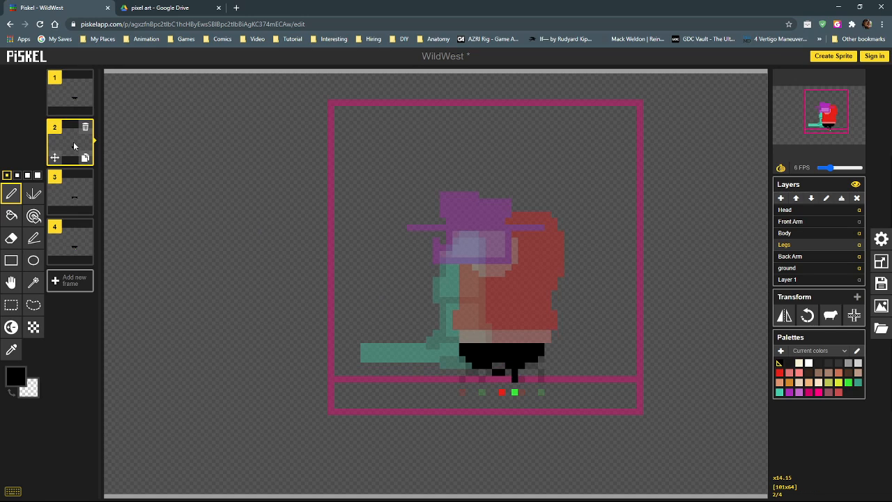
Inspect the leg poses in frames 3 and 4 and check the walk cycle in the separate preview window.
click(69, 188)
click(70, 239)
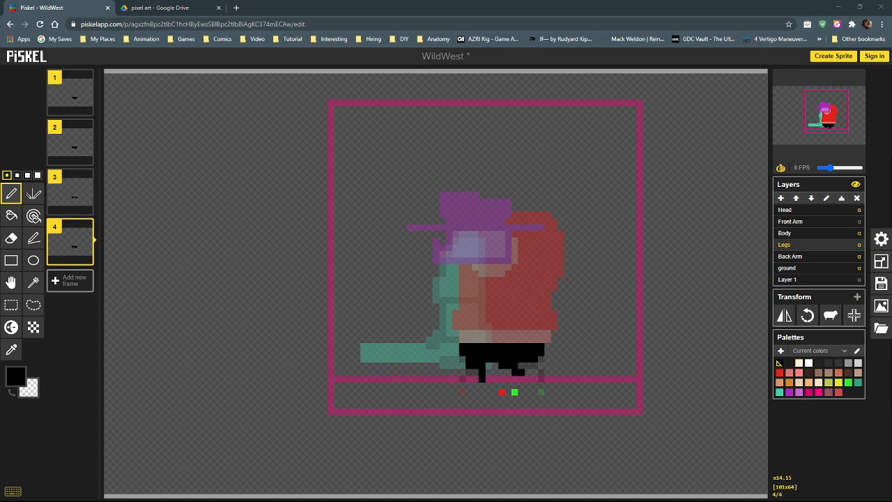
drag(0, 59, 348, 72)
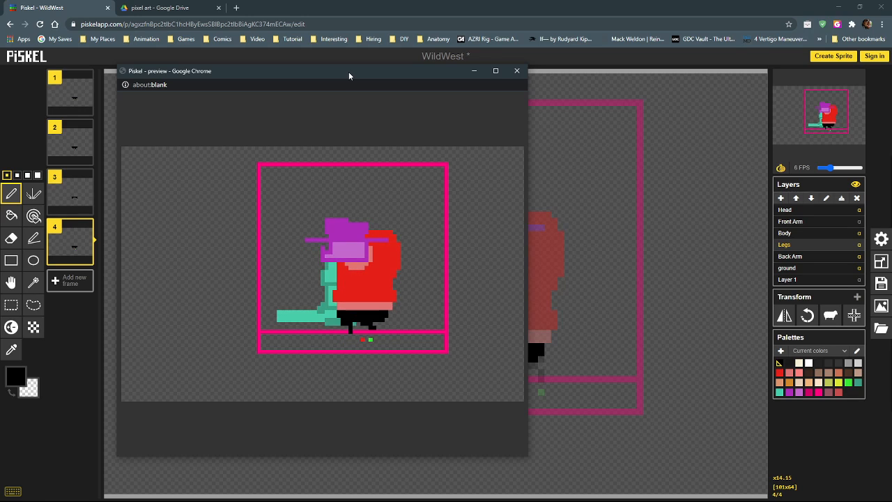
drag(348, 77, 0, 59)
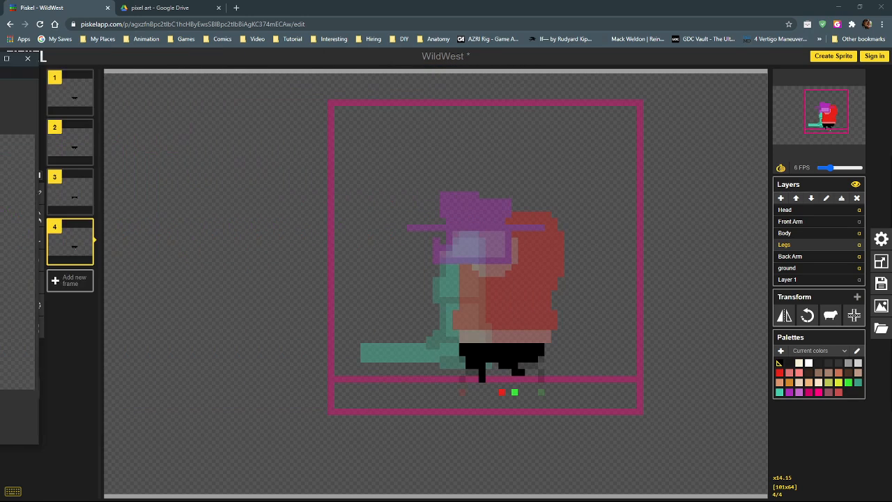
Switch to Google Drive, open 12-Sprite_Styles.png, and examine the leg proportions of the different sideview character styles.
click(161, 6)
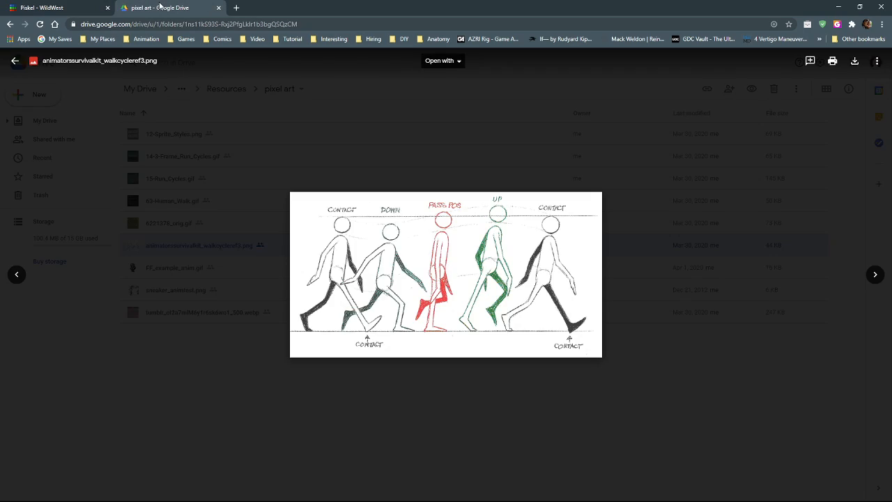
click(194, 246)
double_click(133, 134)
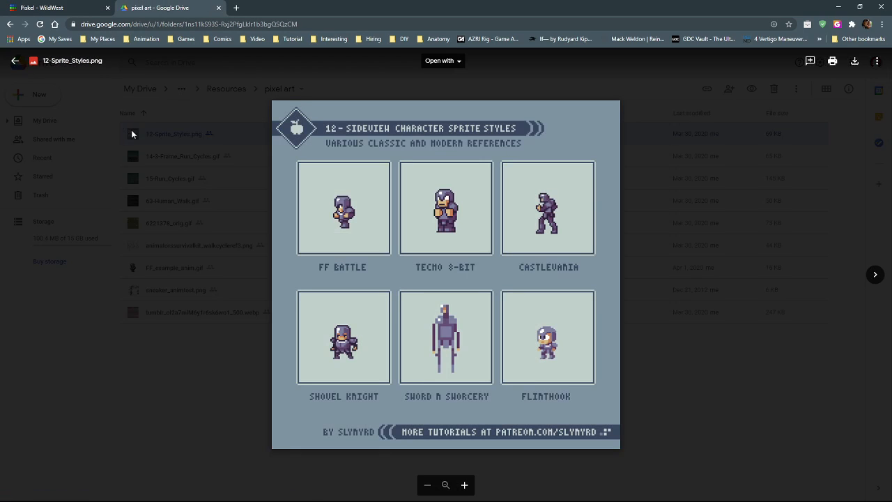
scroll(401, 274, up, 5)
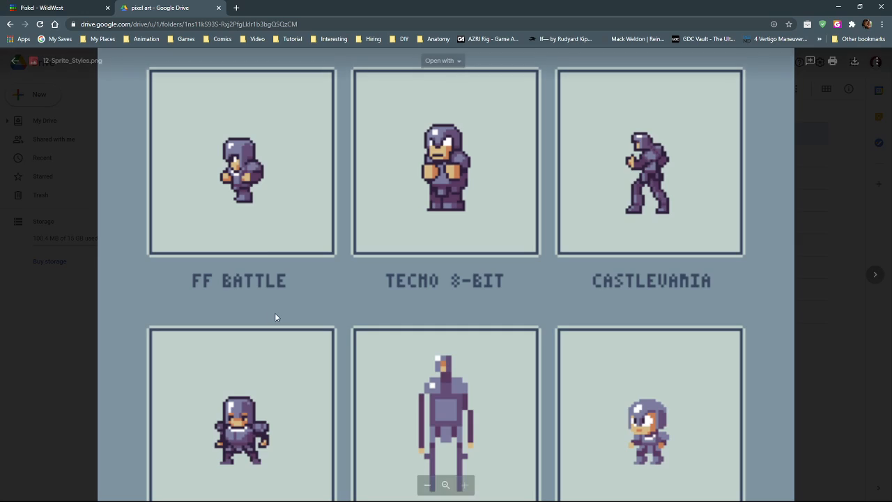
scroll(274, 312, down, 3)
scroll(318, 414, up, 2)
scroll(318, 412, up, 3)
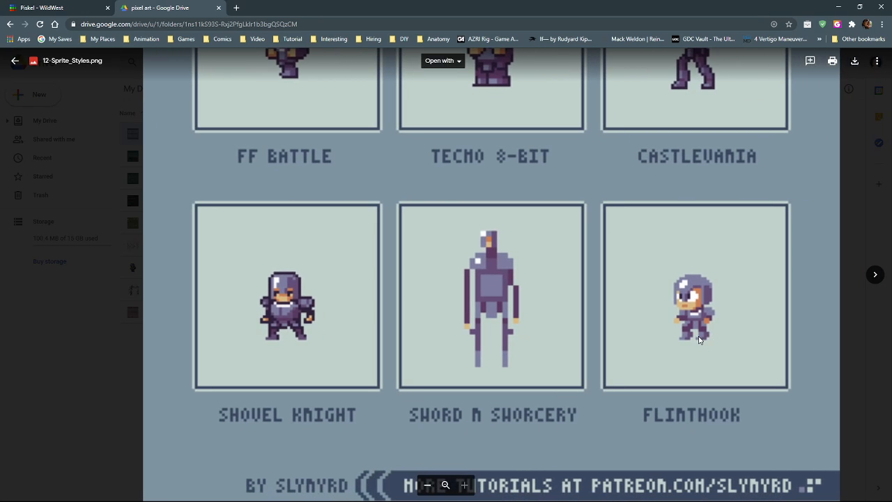
scroll(699, 339, down, 2)
drag(593, 251, 526, 286)
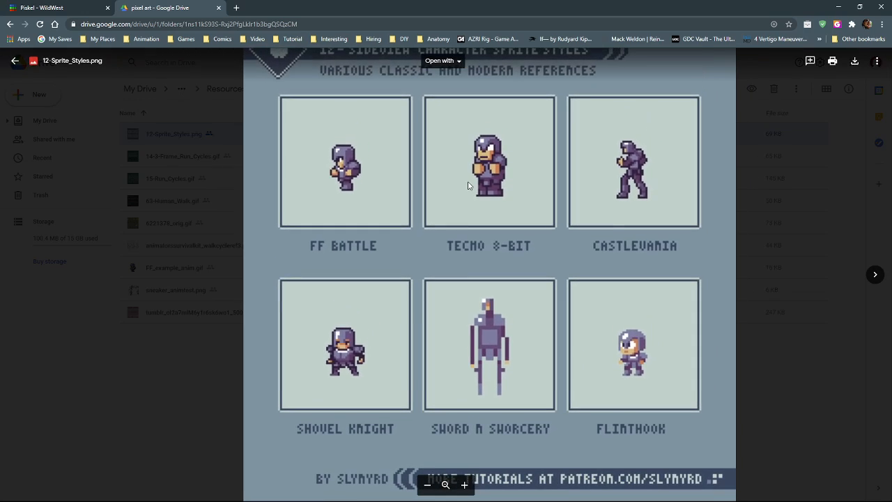
Browse the run and walk cycle references from 14-3-Frame_Run_Cycles.gif through 6221378_orig.gif, close the viewer, and return to Piskel.
click(875, 276)
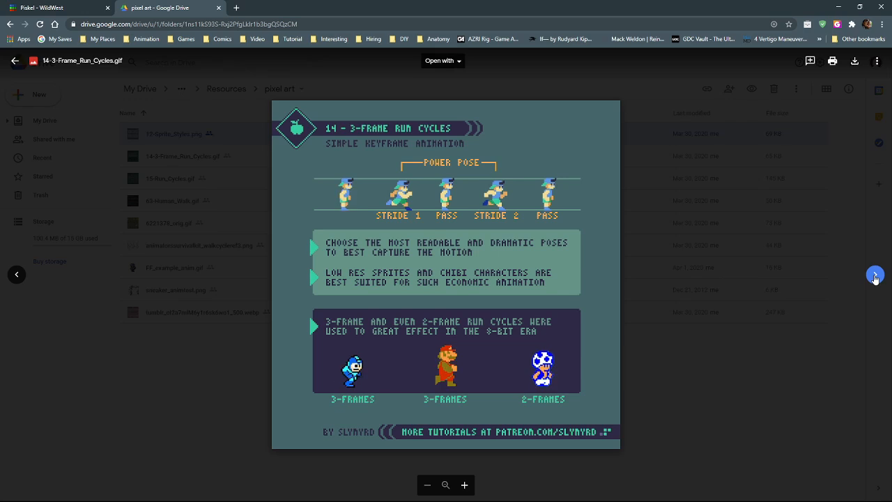
click(875, 276)
click(875, 276)
click(875, 276)
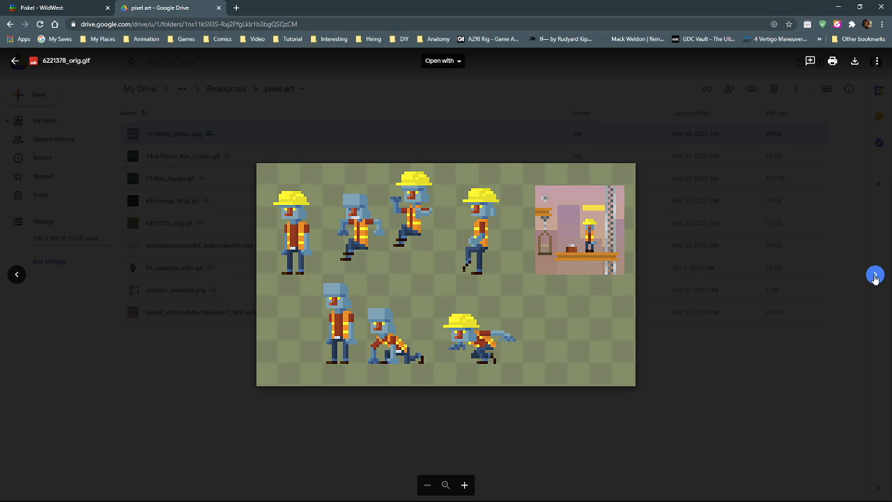
click(182, 395)
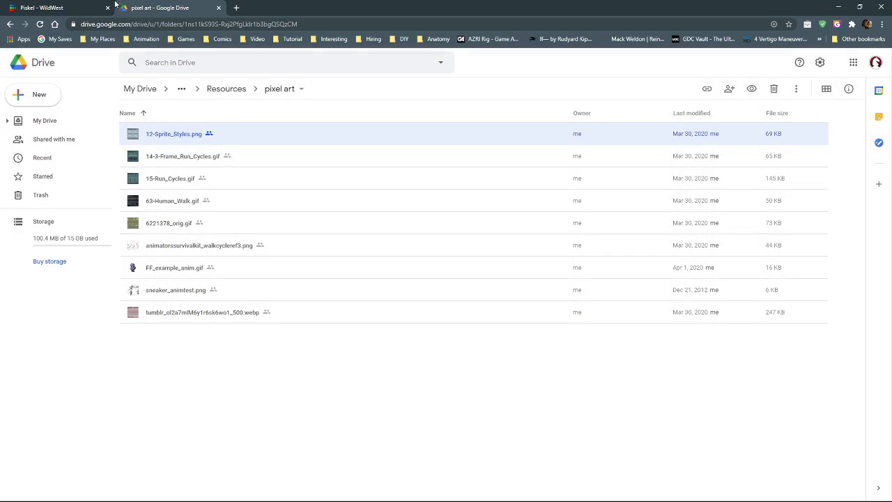
click(73, 7)
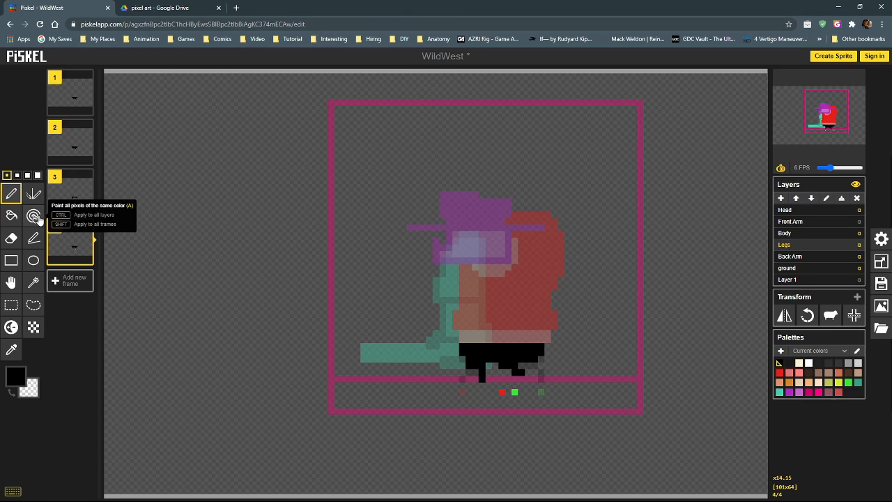
Watch the walk cycle in the preview window at larger and smaller sizes, then minimize the preview.
click(10, 283)
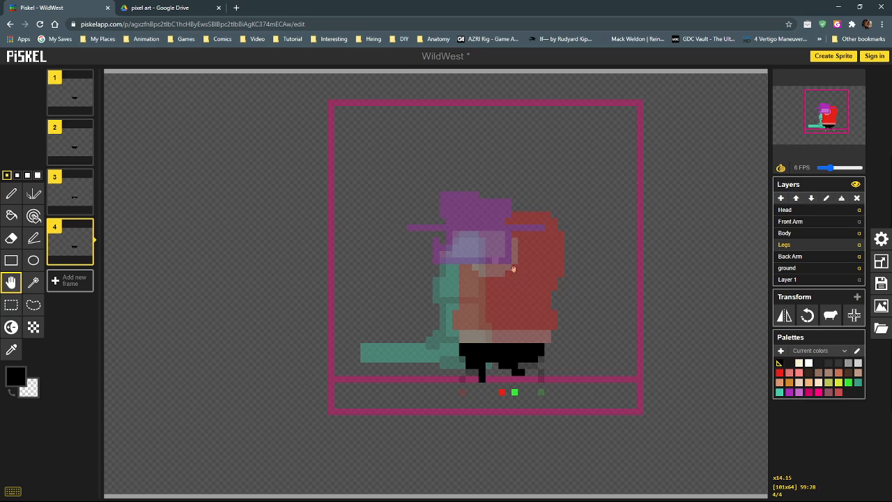
drag(0, 133, 177, 96)
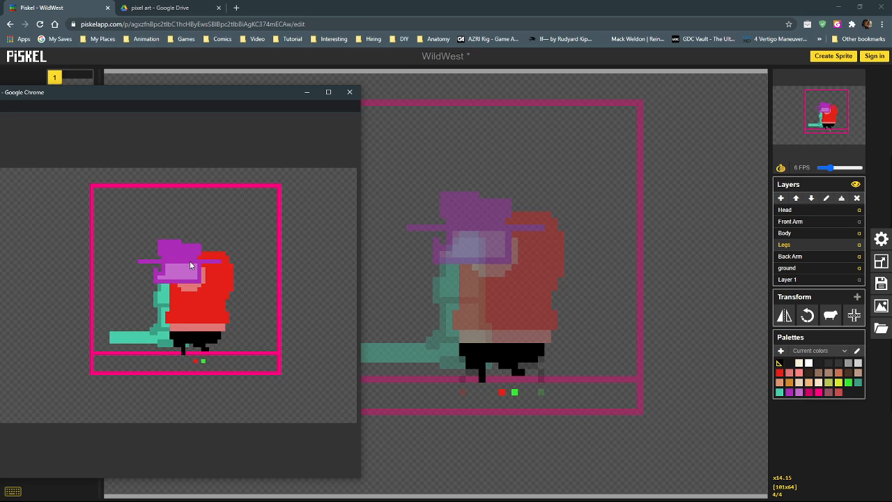
drag(262, 89, 322, 62)
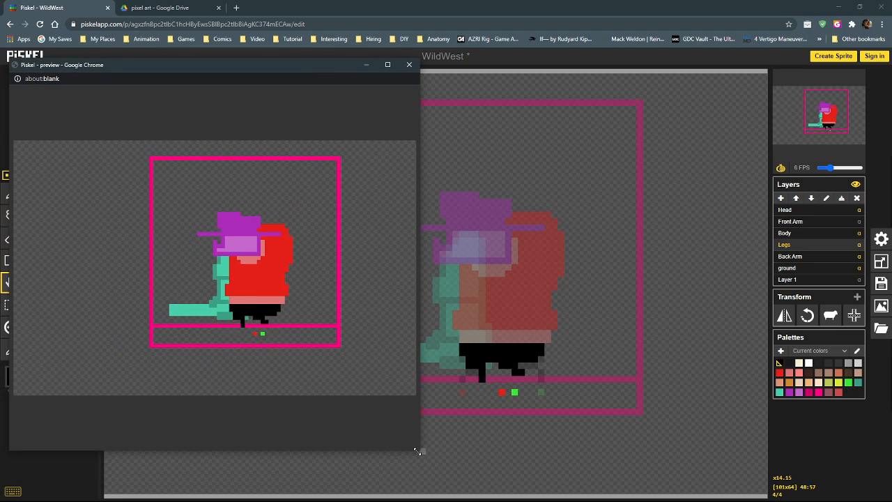
drag(421, 452, 568, 482)
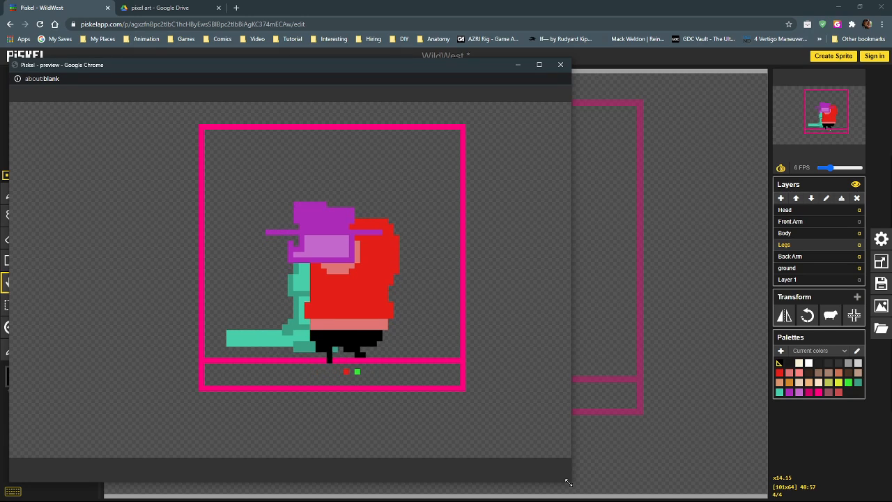
drag(568, 482, 393, 433)
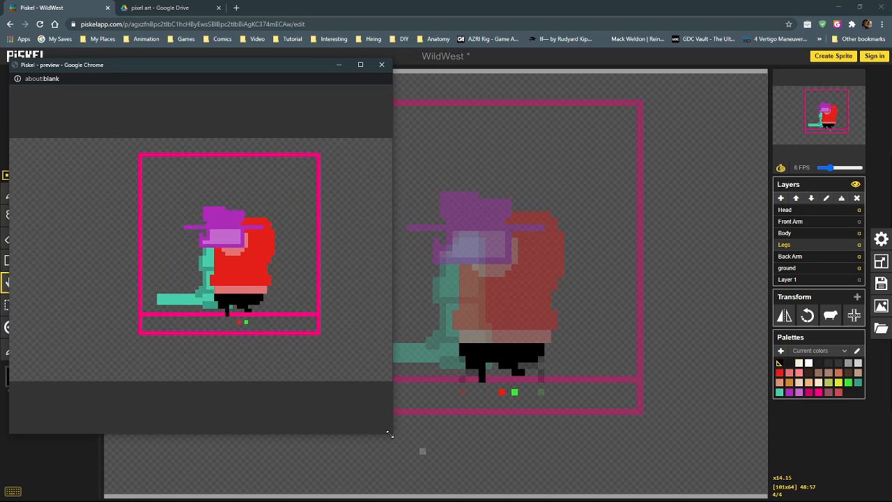
click(339, 65)
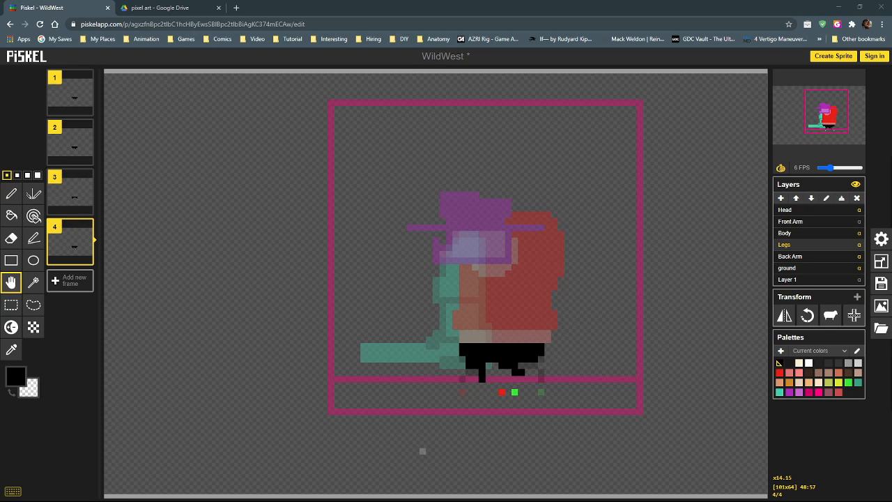
Reopen 12-Sprite_Styles.png in Google Drive to compare the sprite styles, then switch back to Piskel.
click(172, 7)
double_click(139, 134)
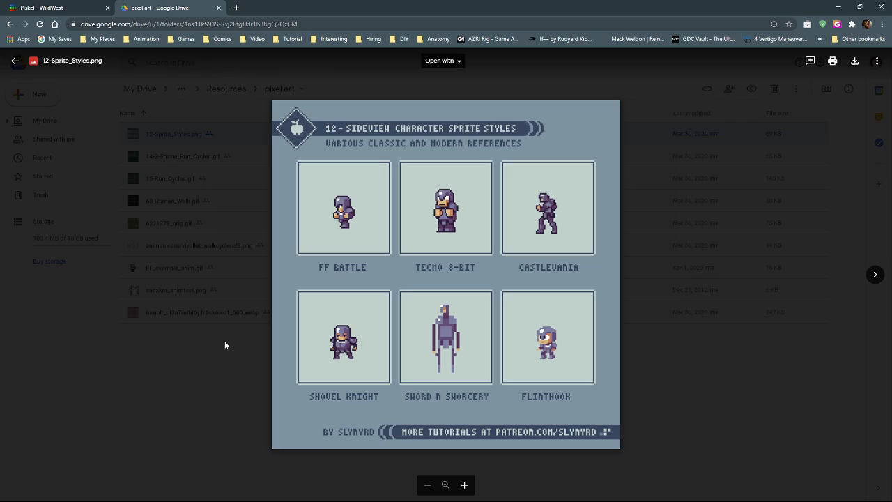
click(77, 10)
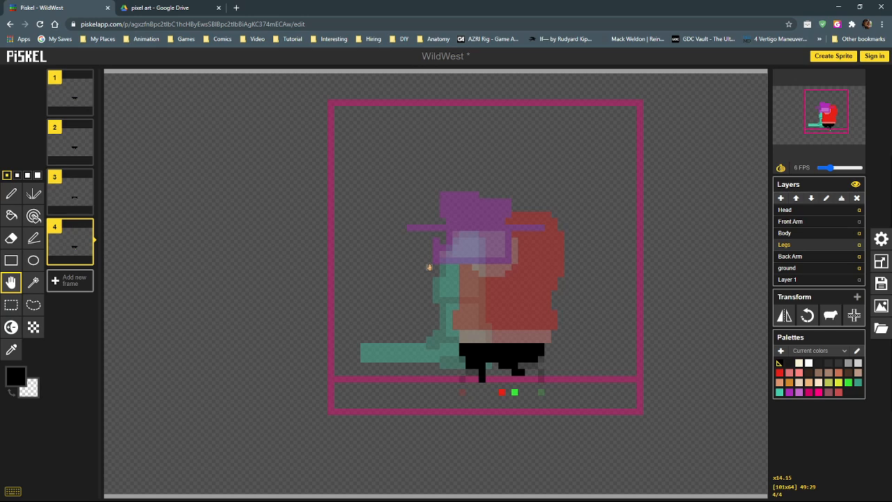
Compare the leg poses and foot markers in frames 1, 2 and 3.
click(74, 94)
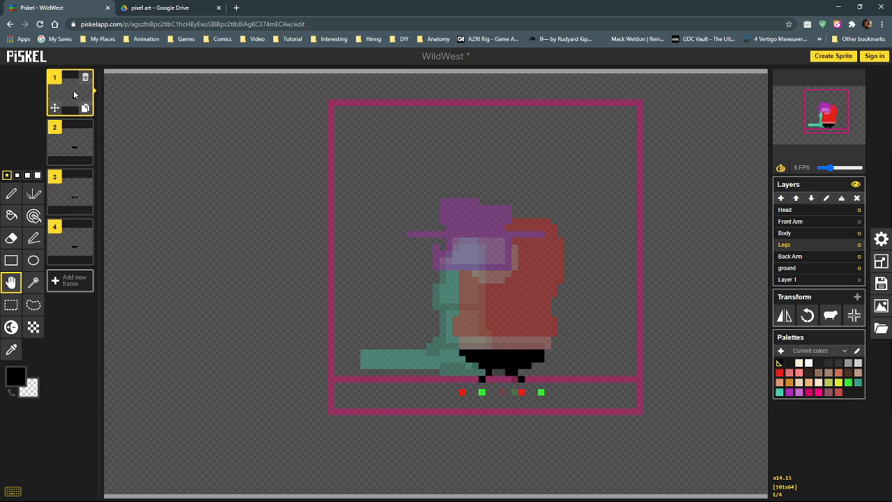
click(72, 141)
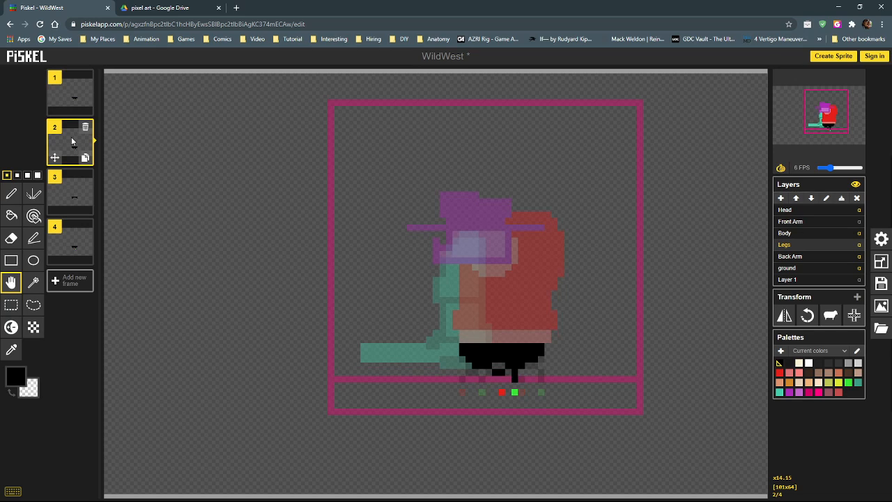
click(72, 187)
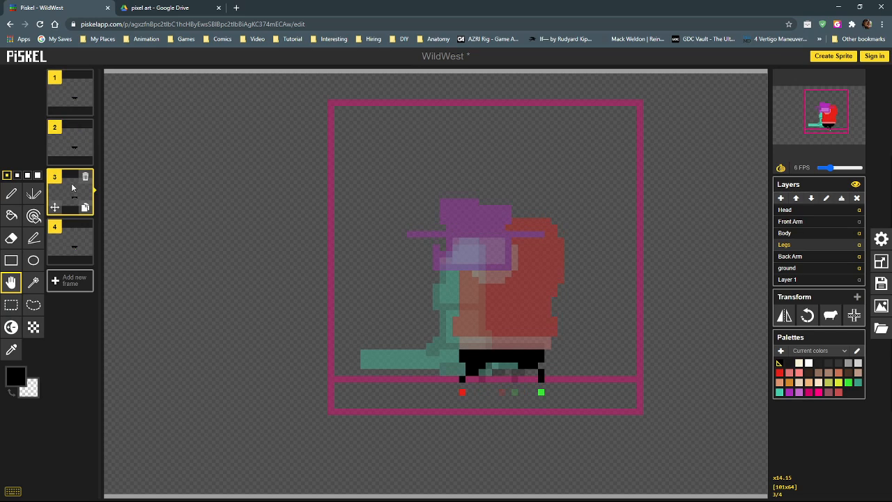
Erase the red and green foot-placement marker pixels below the ground line in frames 1 through 4.
click(70, 94)
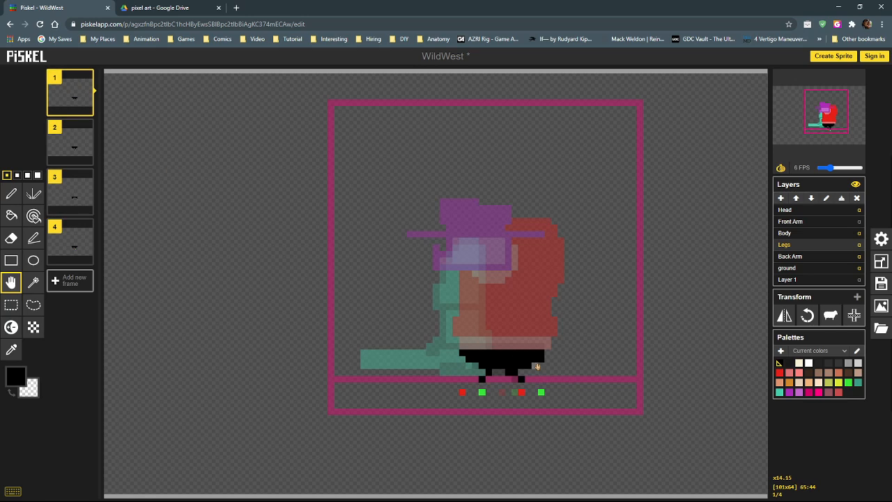
click(11, 194)
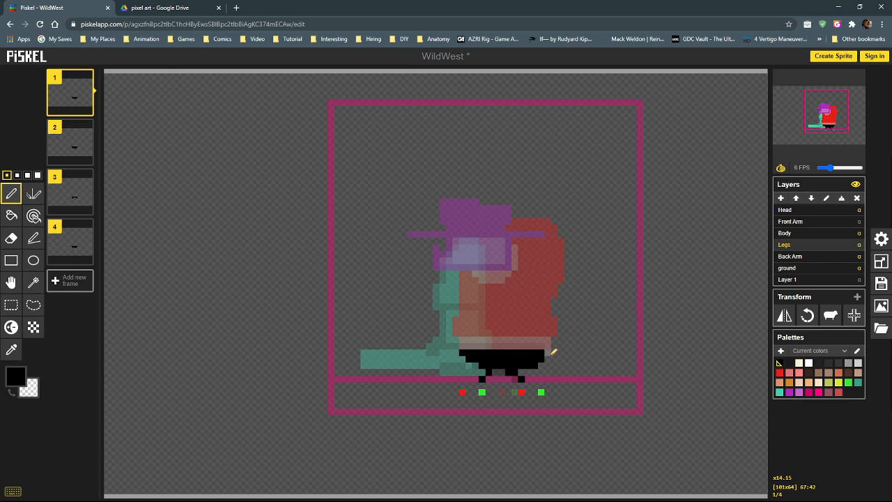
drag(547, 391, 486, 388)
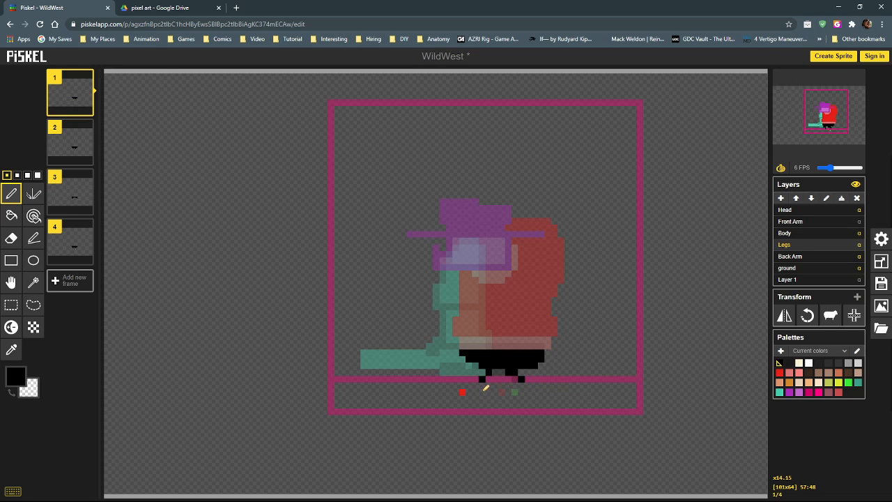
click(67, 144)
drag(537, 385, 482, 388)
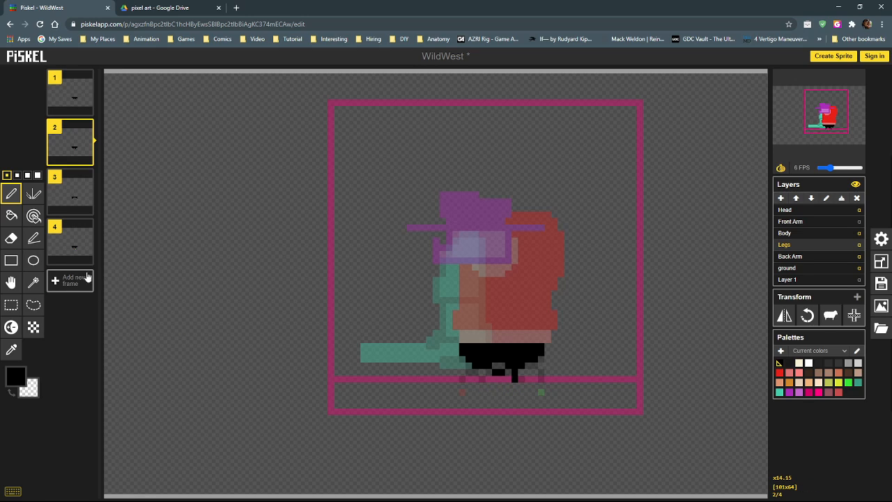
click(68, 194)
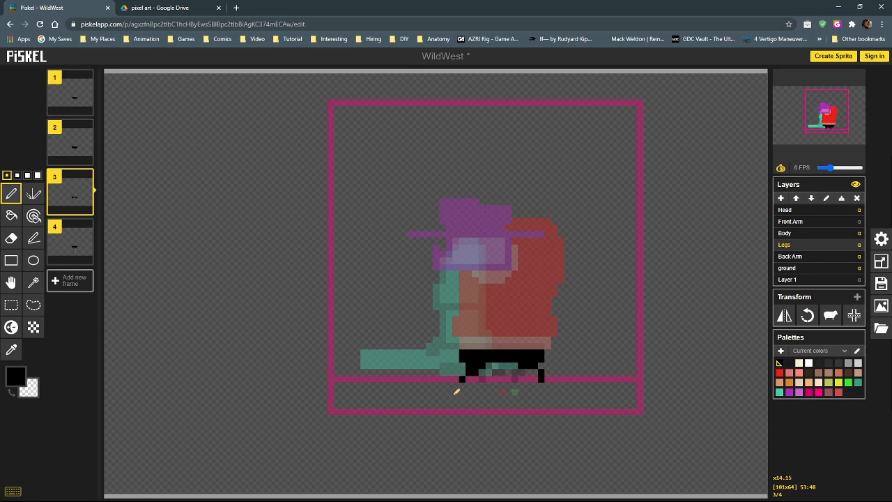
click(67, 245)
drag(514, 389, 492, 388)
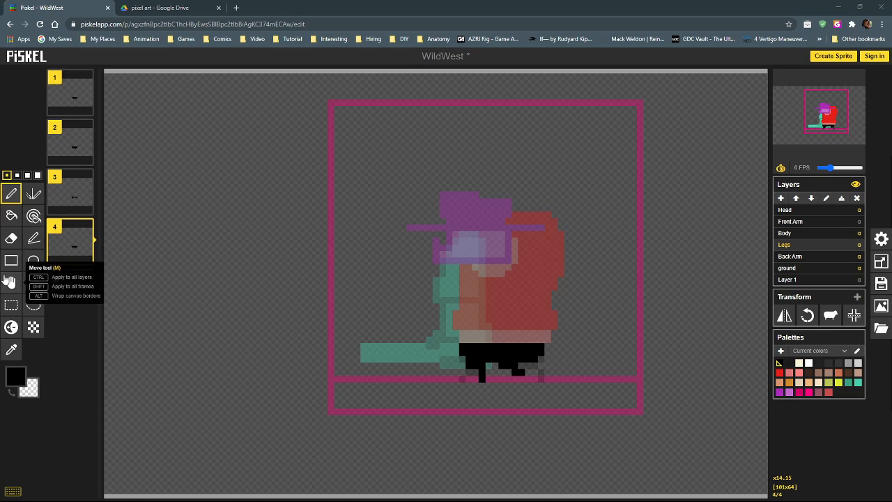
Step through frames 1 to 4 to check the leg motion without the foot markers.
click(8, 281)
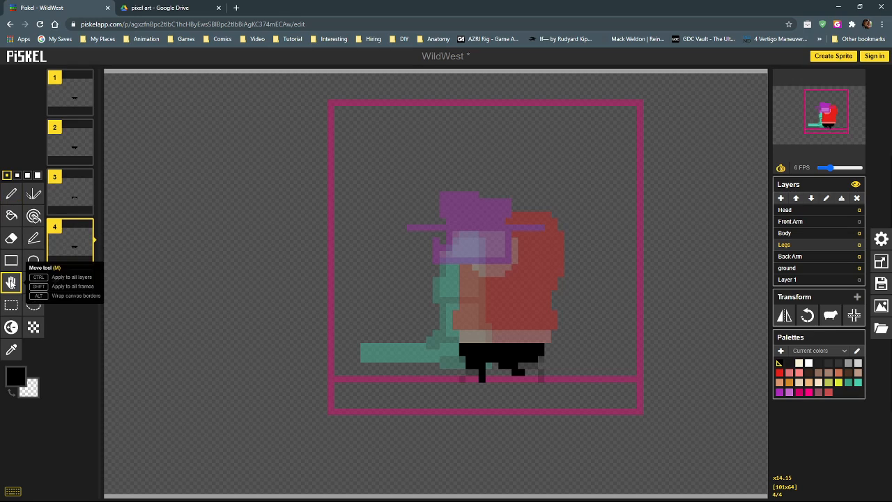
click(76, 92)
click(71, 137)
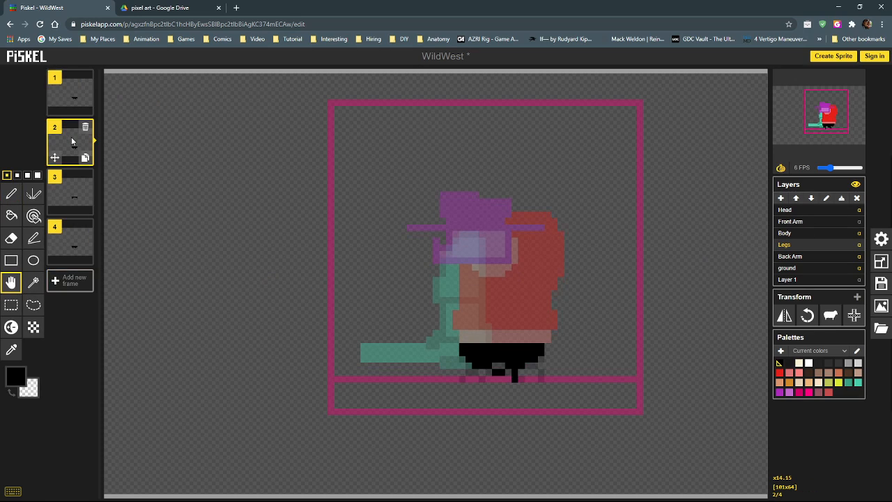
click(65, 187)
click(69, 244)
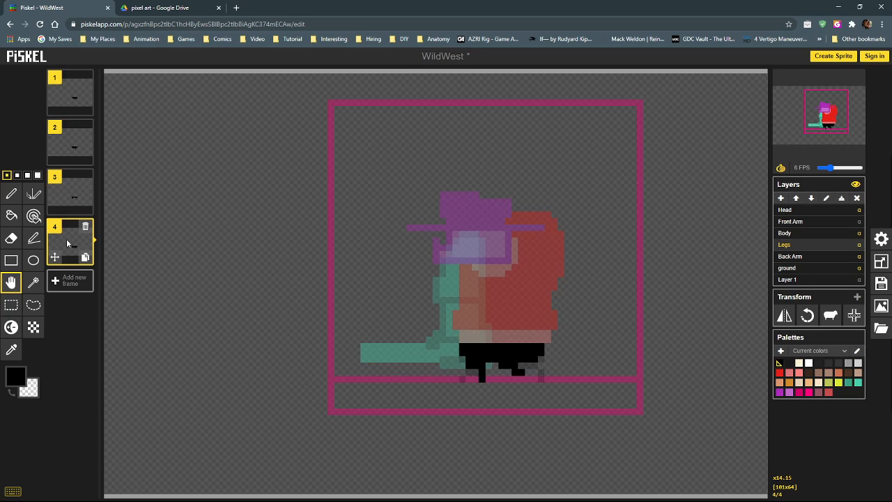
Return to frame 1 and set the Front Arm layer's opacity to 1.
click(68, 98)
click(860, 223)
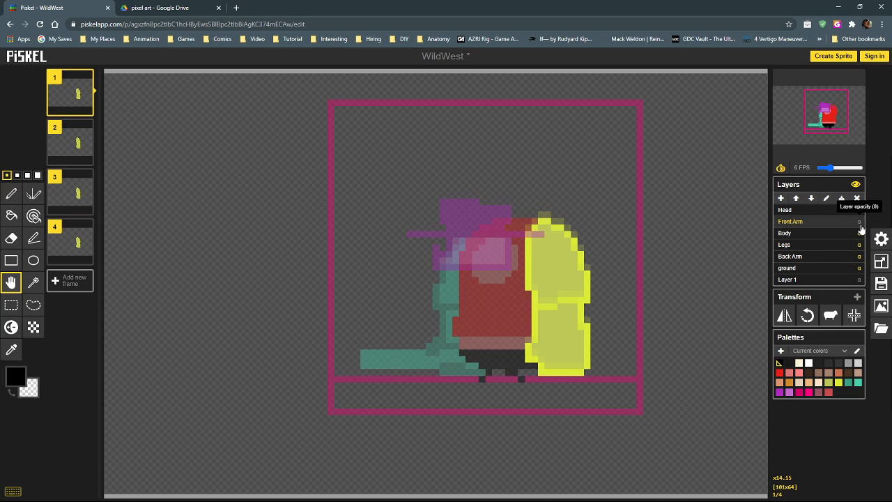
click(861, 227)
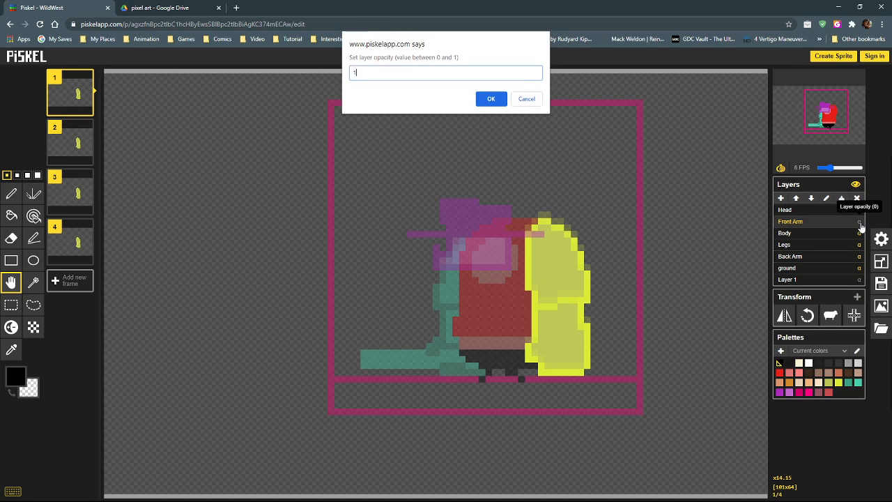
key(Return)
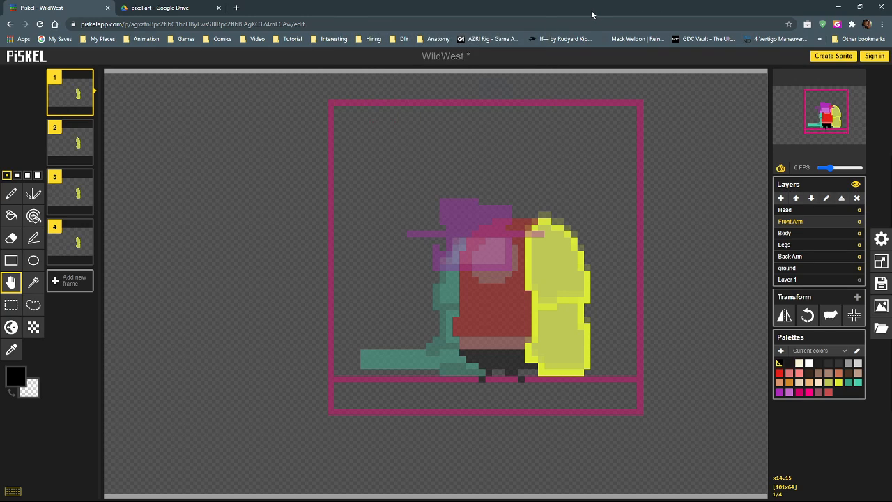
Watch the walk cycle in the preview window and compare the front arm's height in frames 1 and 2.
drag(0, 106, 320, 109)
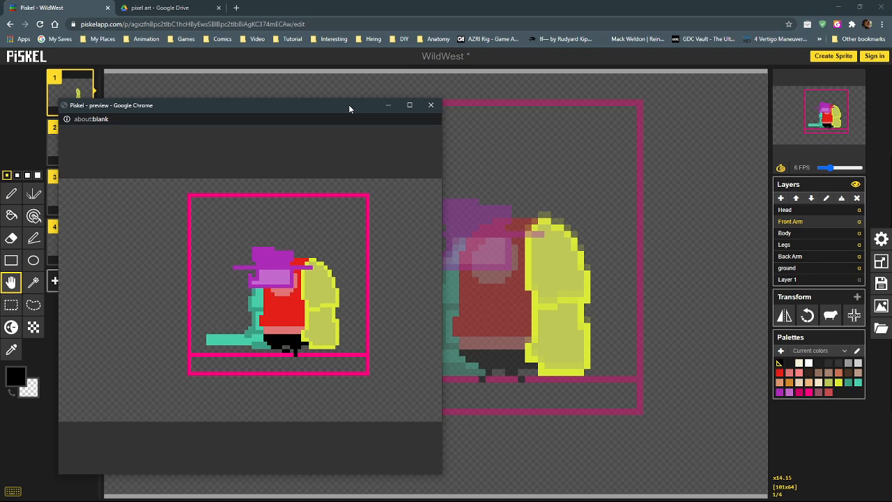
drag(349, 105, 0, 87)
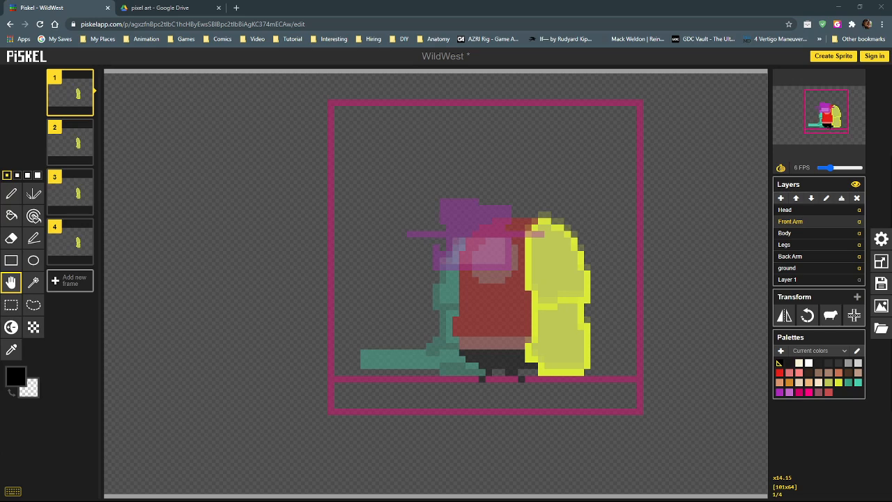
click(68, 95)
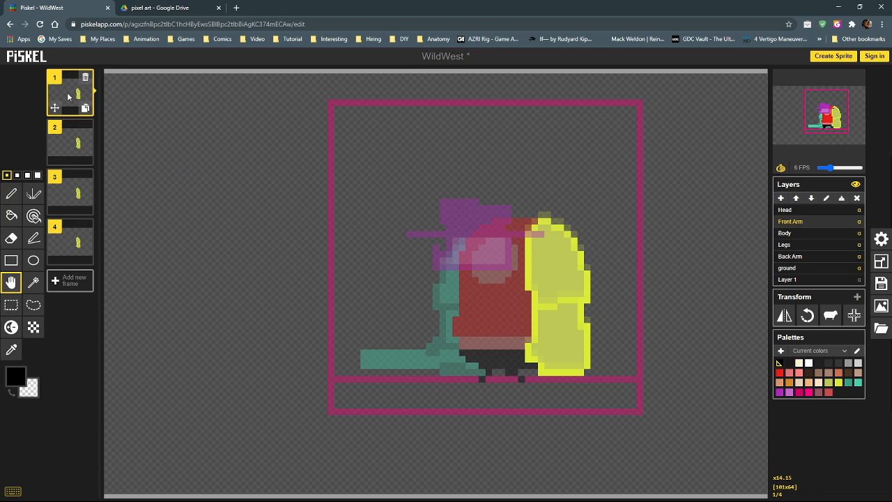
click(72, 144)
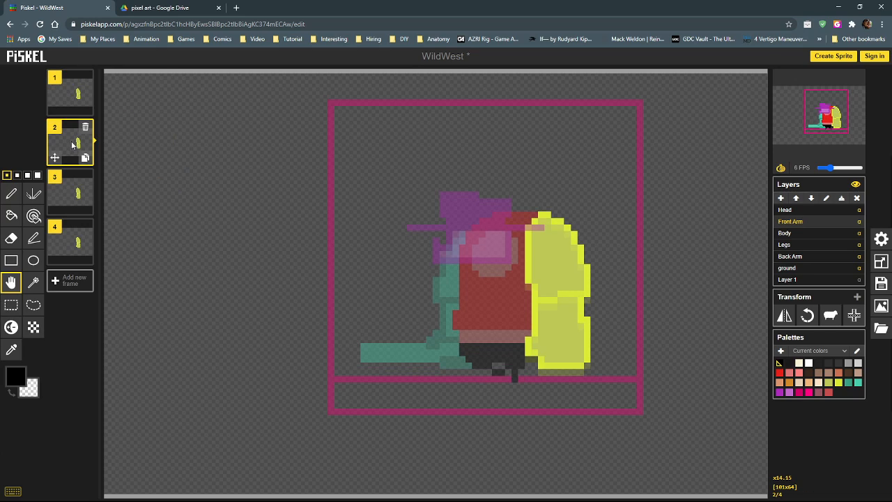
click(73, 96)
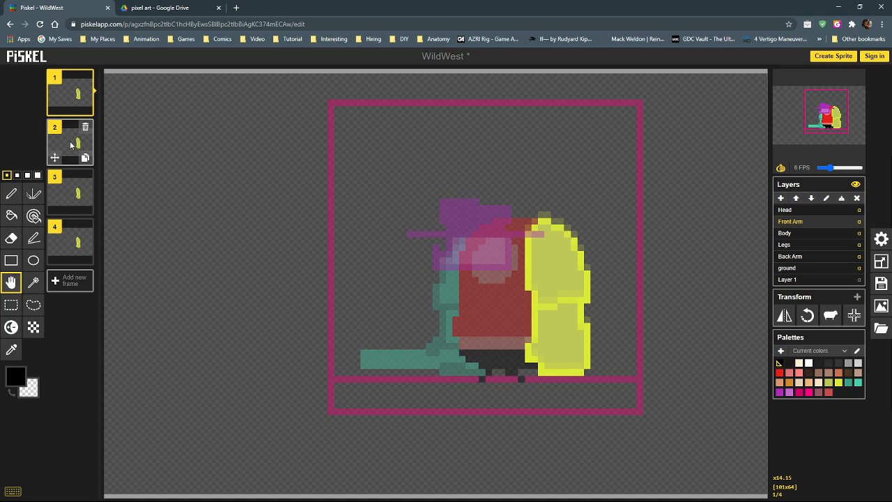
Shift the front arm one pixel down in frames 2 and 4 and one pixel up in frames 1 and 3, checking the preview.
click(69, 140)
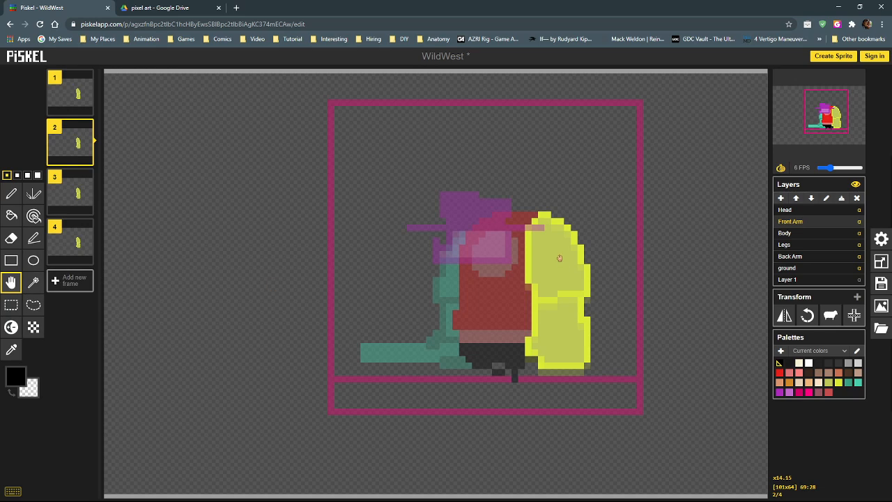
drag(559, 264, 559, 265)
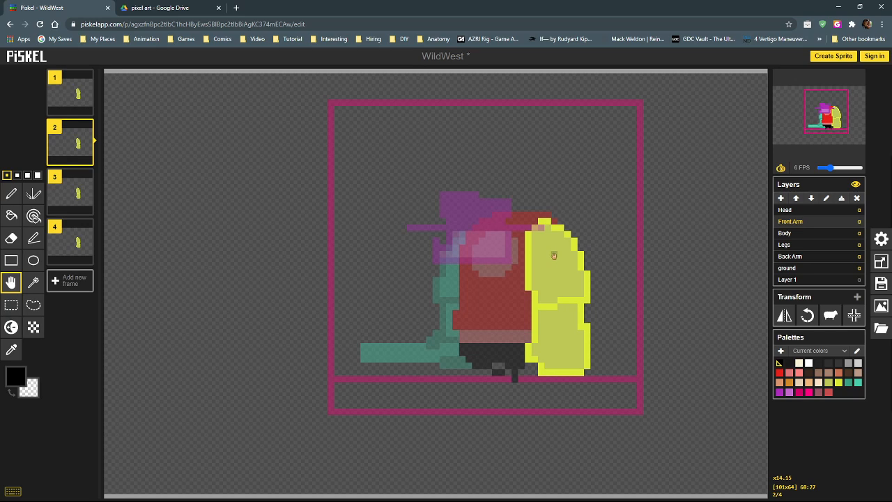
click(69, 194)
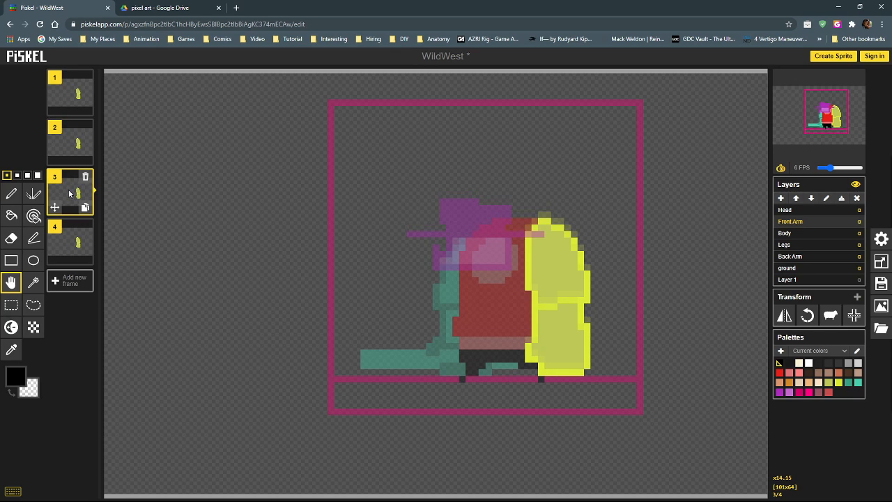
drag(565, 265, 566, 262)
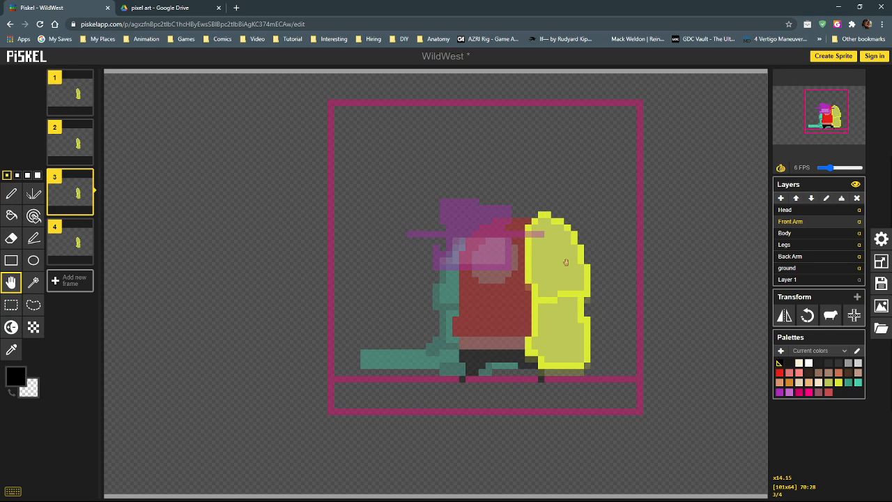
click(73, 242)
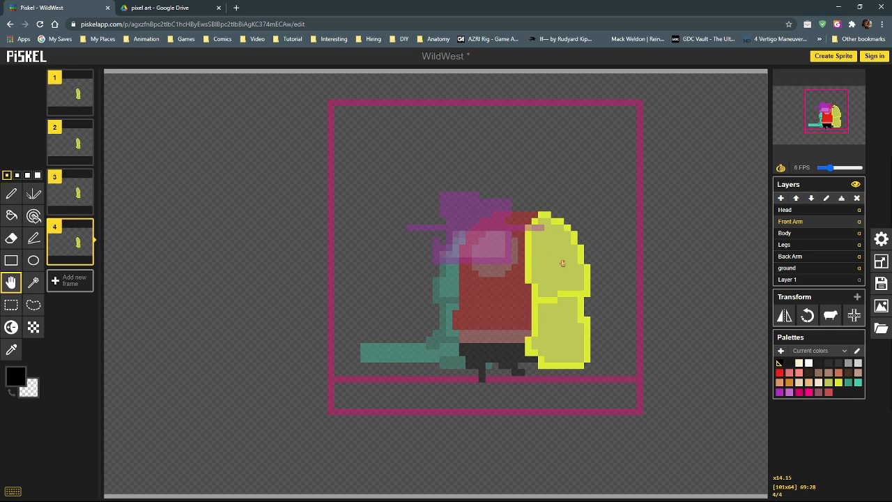
drag(563, 263, 562, 265)
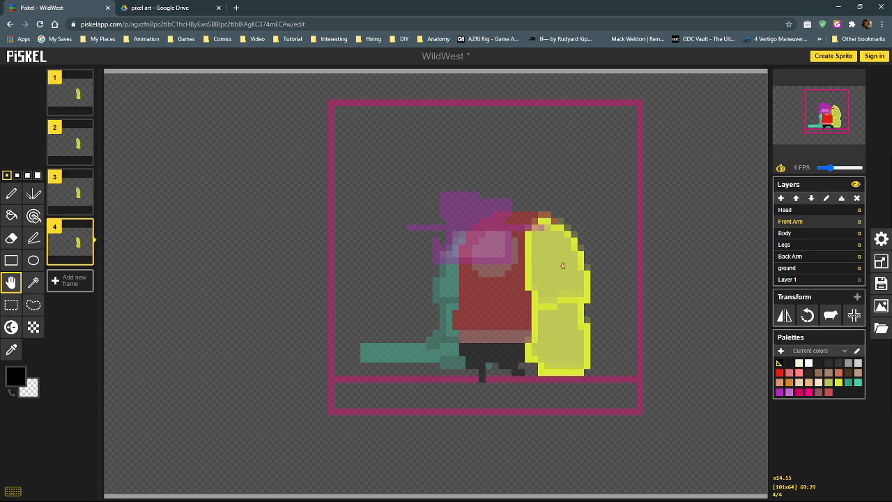
click(70, 93)
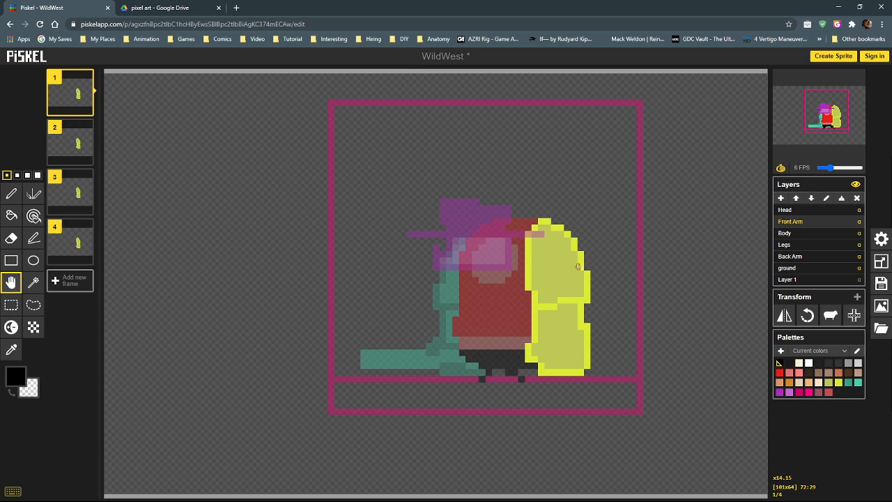
drag(569, 258, 570, 256)
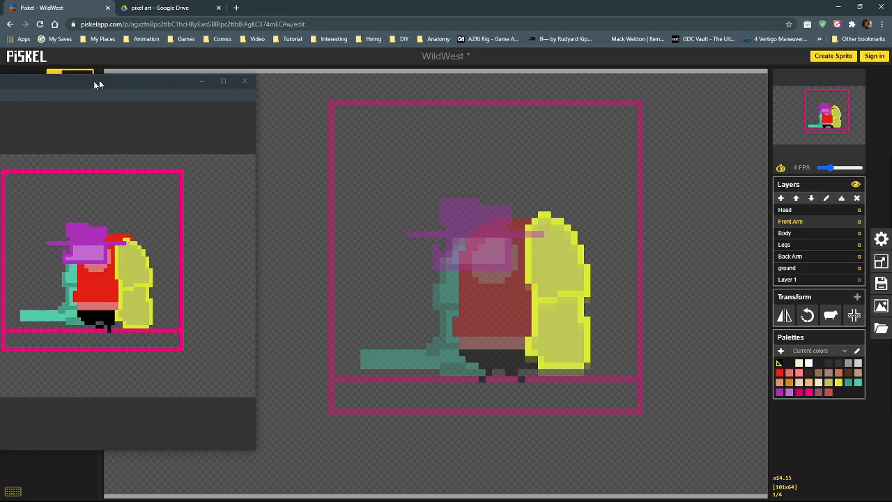
drag(99, 81, 263, 82)
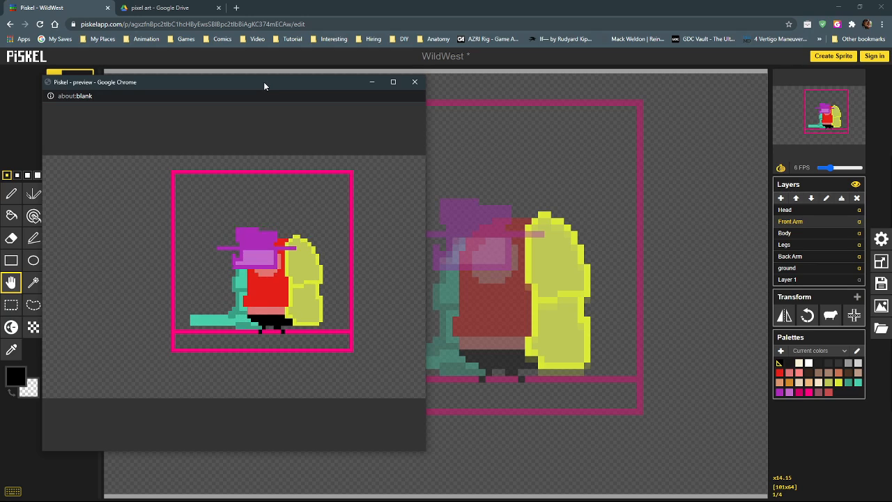
drag(264, 82, 0, 81)
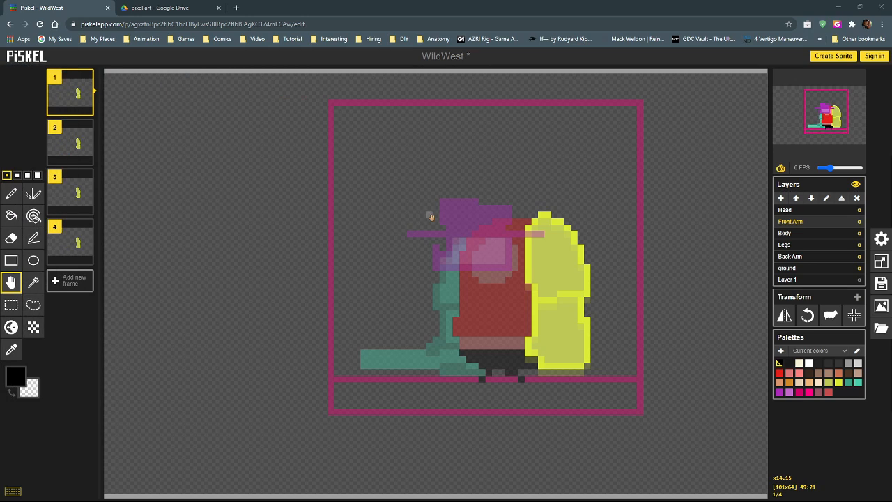
Shift the Back Arm layer one pixel down in frames 2 and 4 and one pixel up in frames 1 and 3, checking the preview.
click(809, 259)
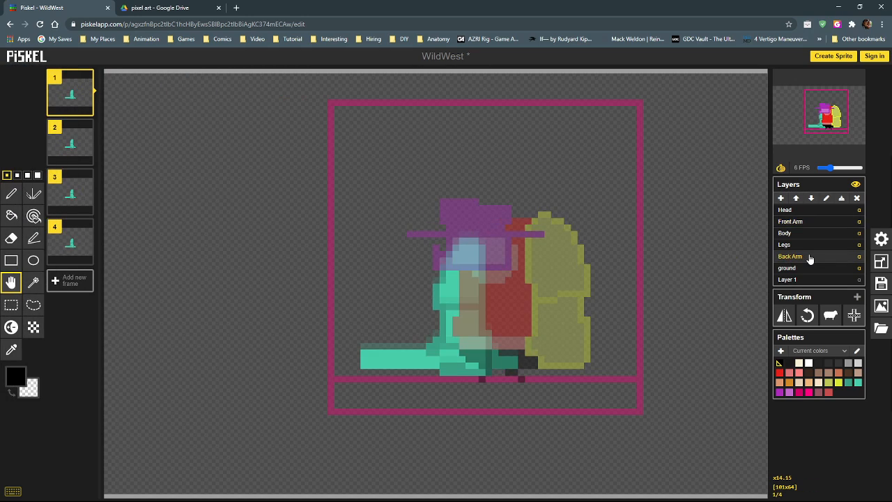
click(69, 142)
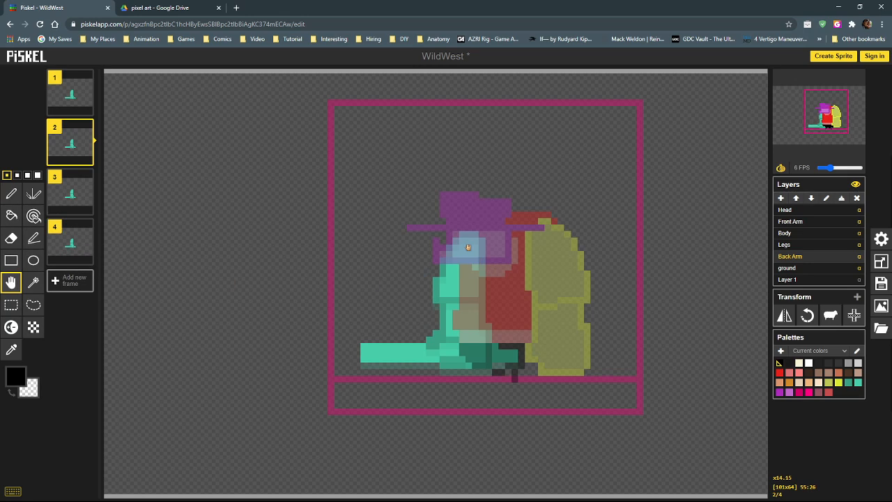
drag(468, 247, 467, 252)
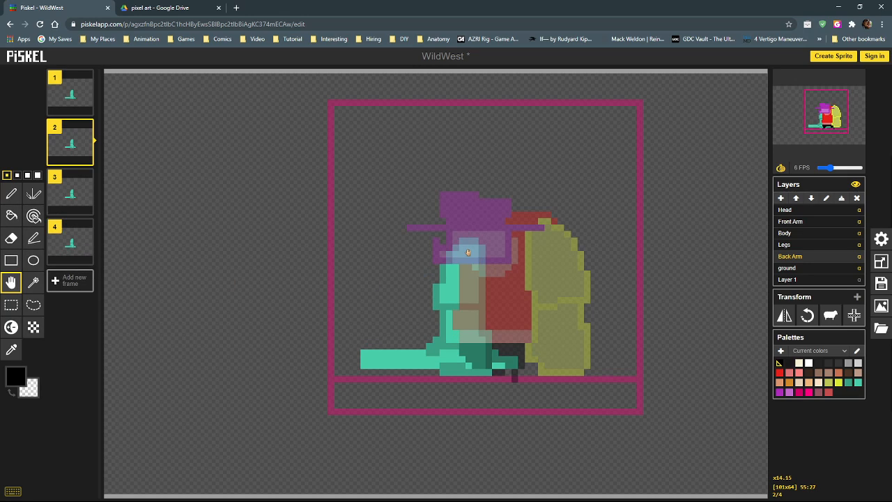
click(71, 95)
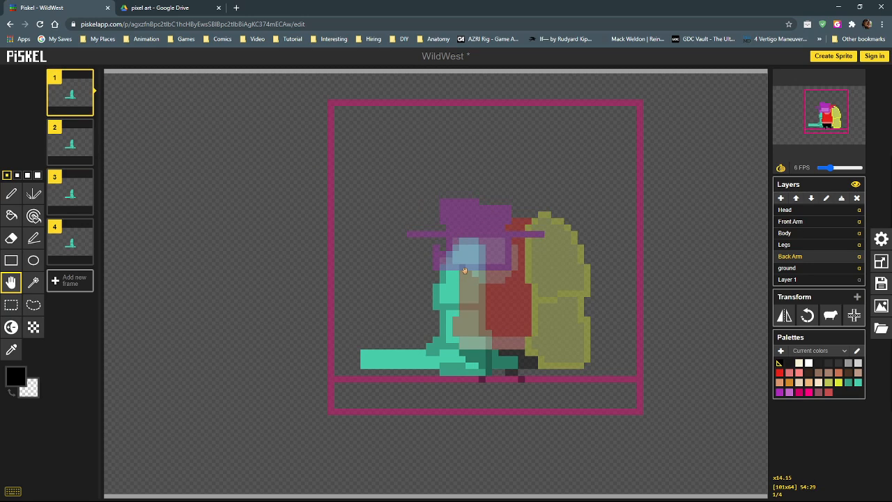
drag(464, 267, 464, 261)
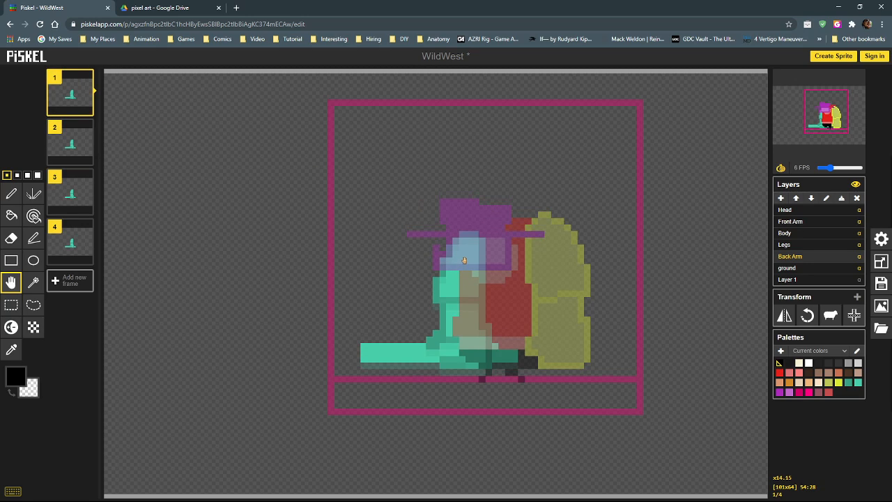
click(72, 194)
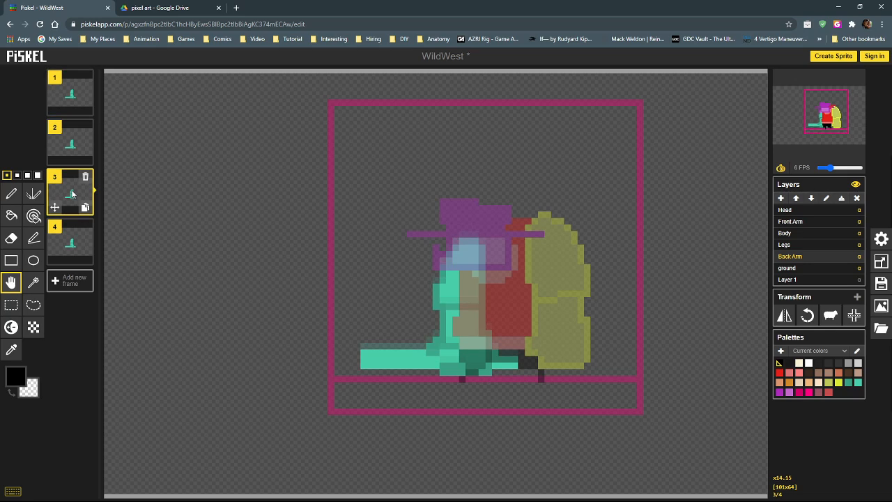
drag(474, 259, 474, 253)
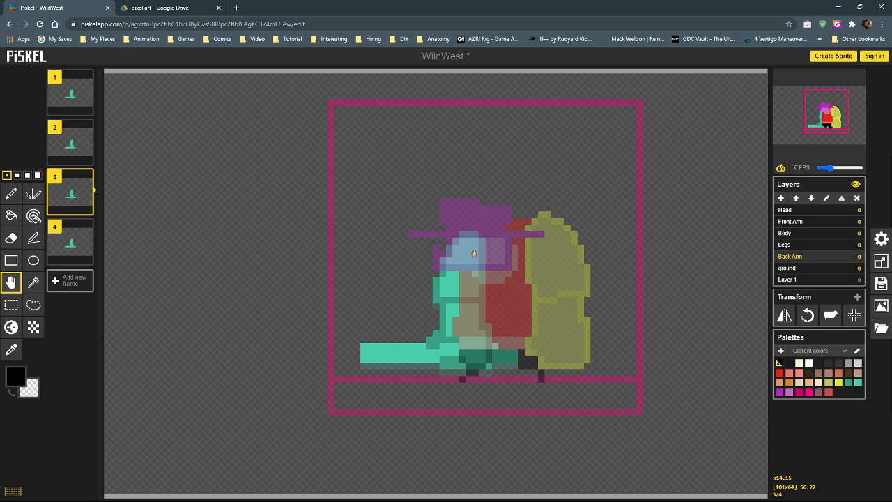
click(69, 244)
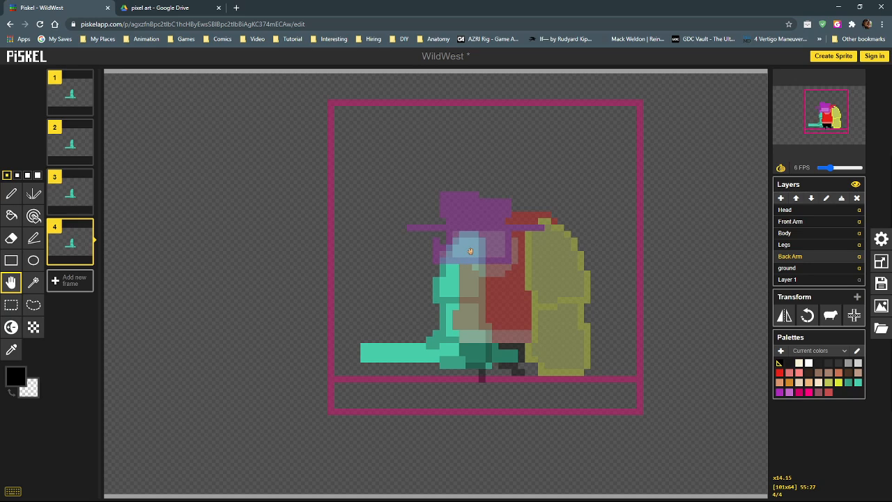
drag(470, 255, 470, 259)
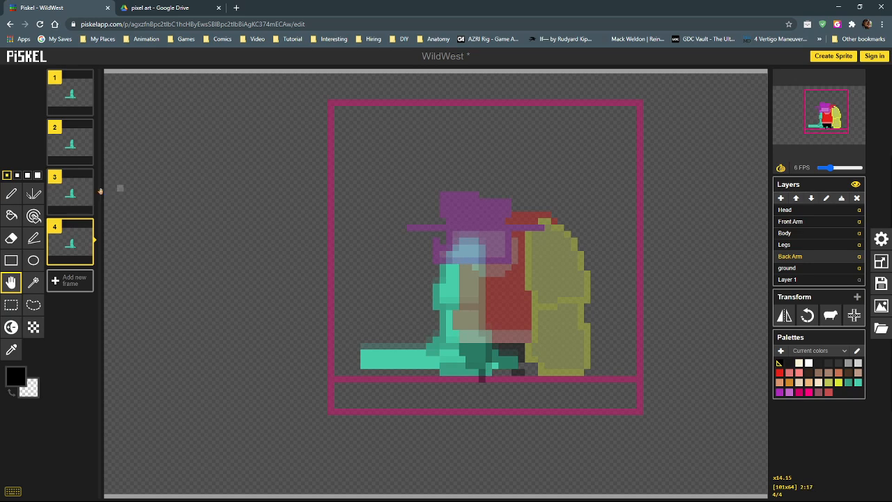
key(alt+p)
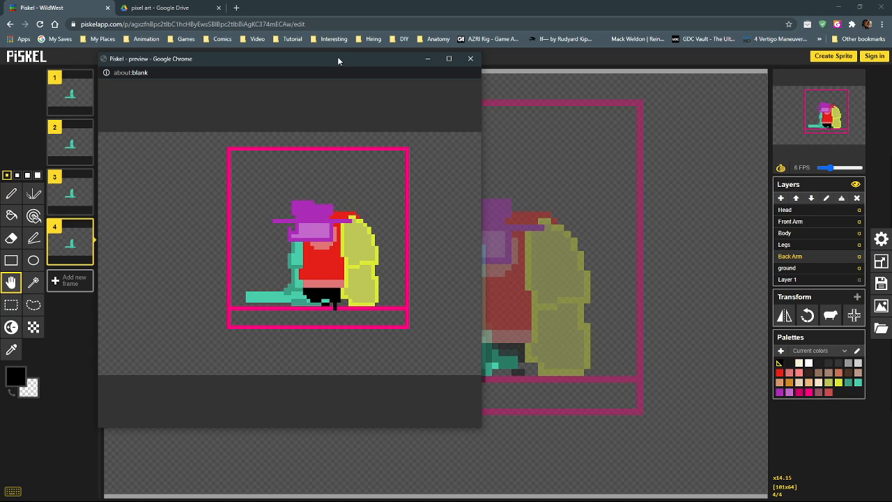
drag(337, 56, 0, 59)
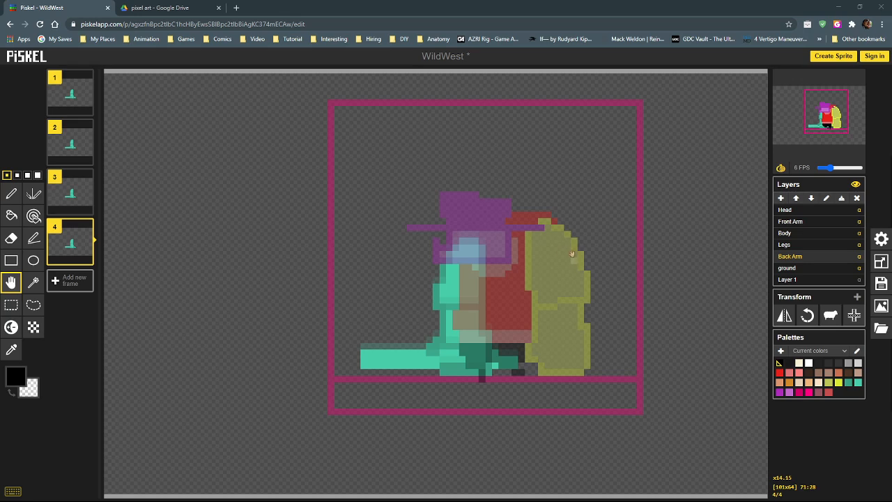
Review the front arm's position against the body across frames 1 to 3 and in the animated preview.
click(75, 96)
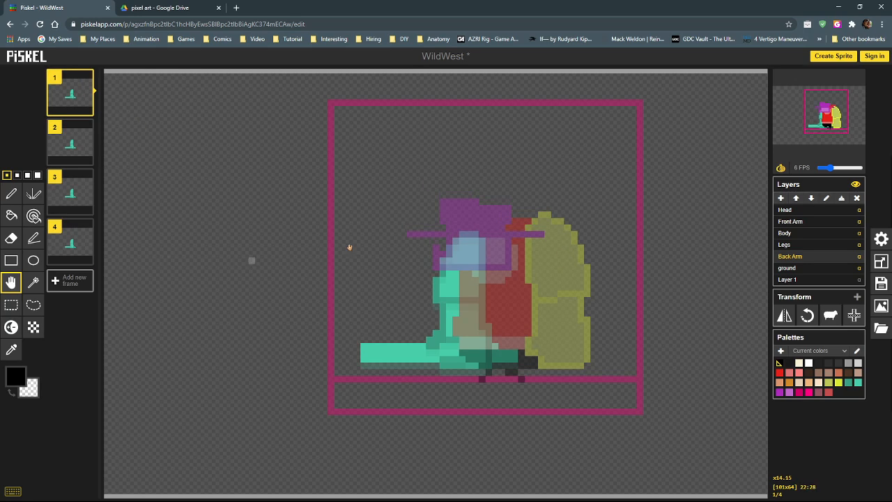
click(804, 223)
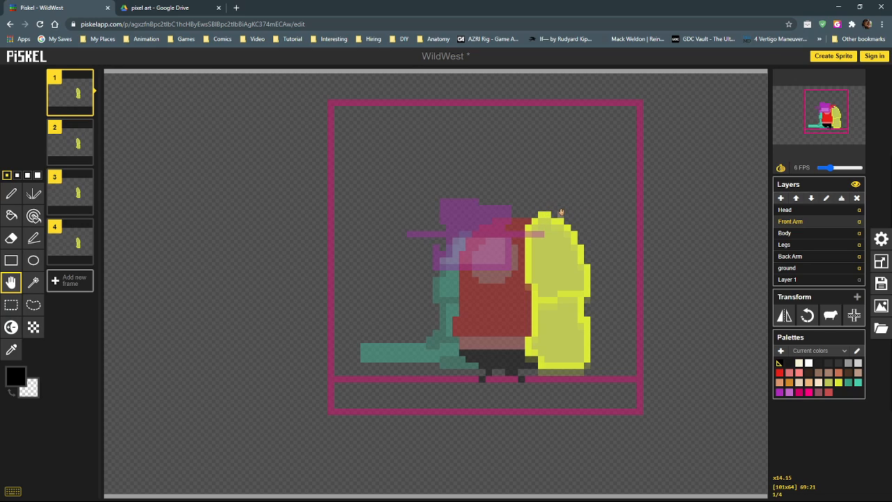
click(71, 143)
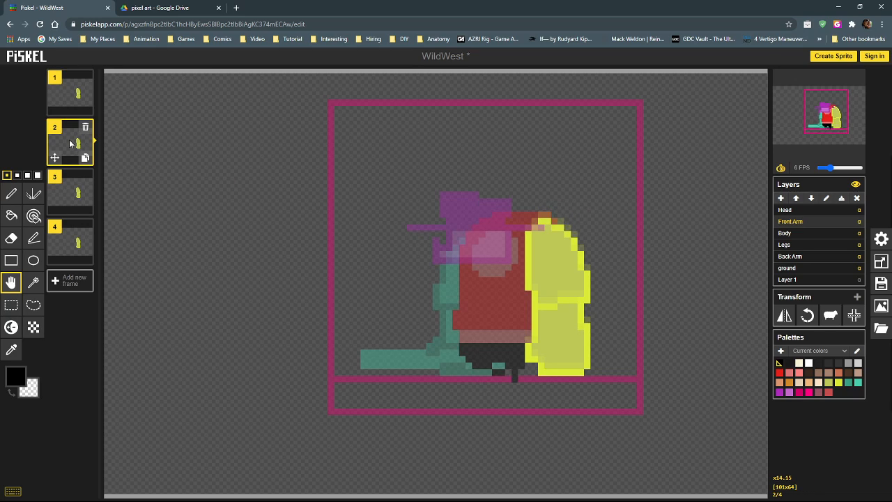
click(70, 99)
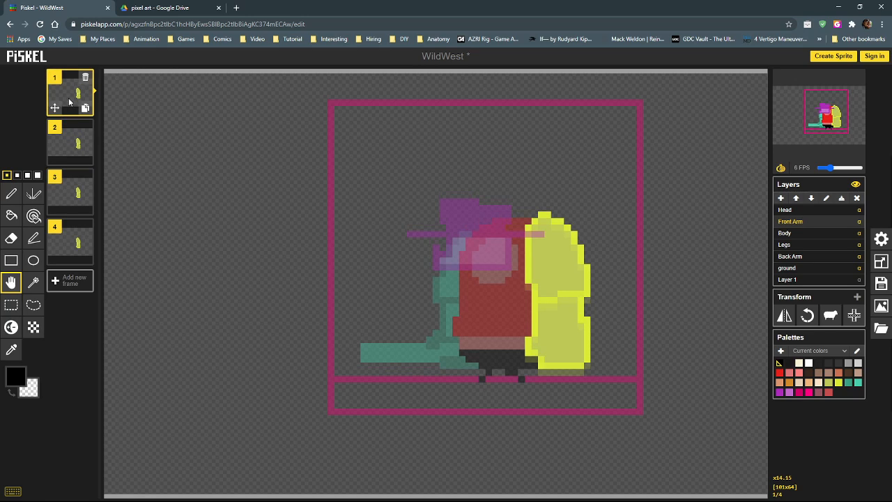
click(69, 143)
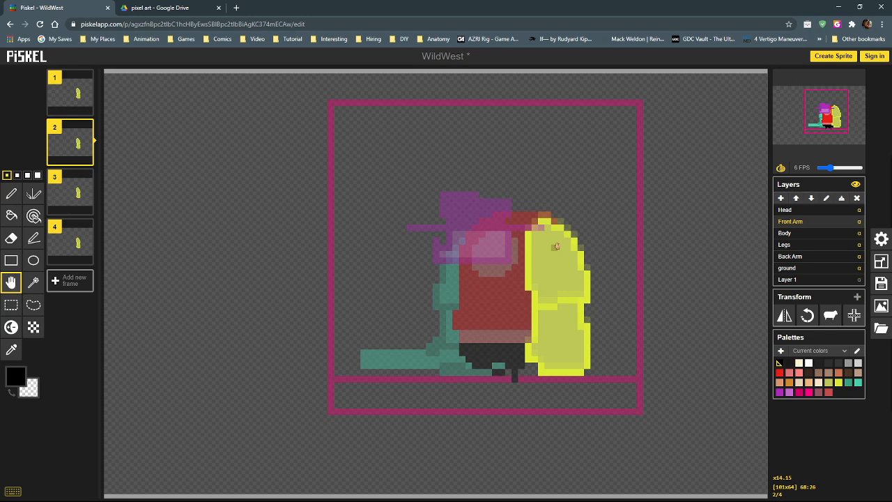
click(71, 196)
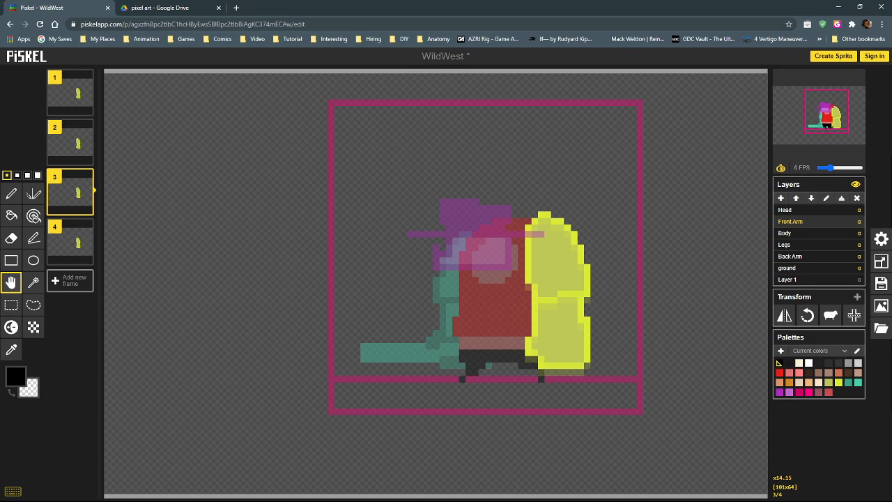
drag(0, 105, 221, 96)
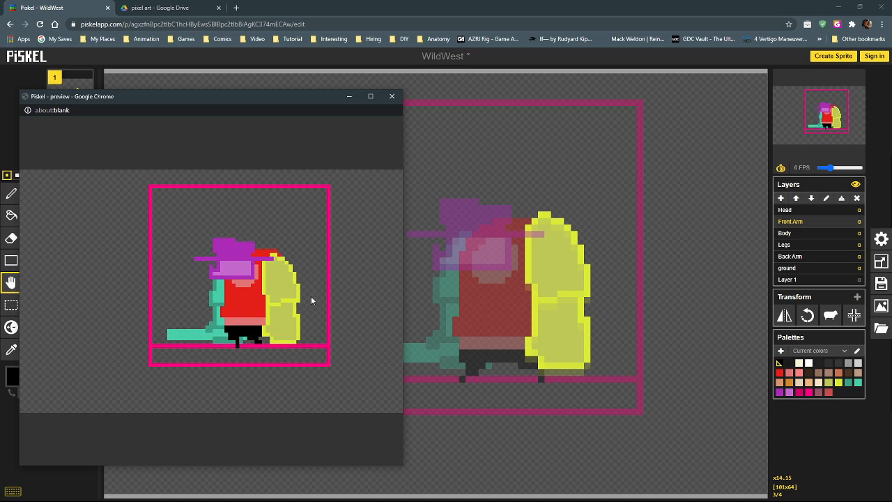
drag(301, 97, 0, 62)
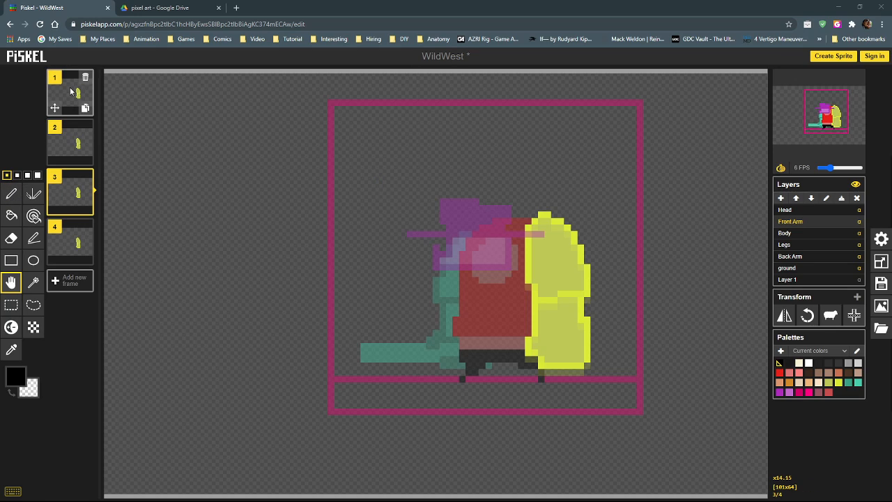
click(68, 134)
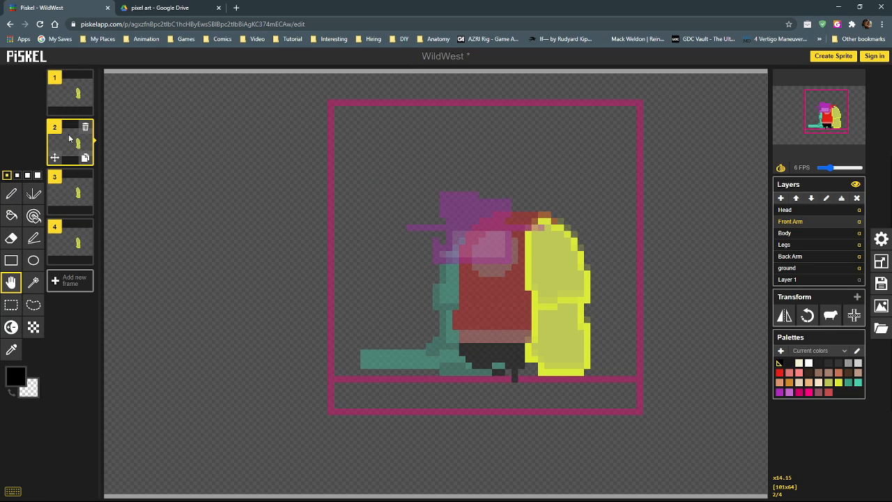
Shift the front arm one pixel down in frame 3 after comparing its height across the frames, and check the animated preview.
click(70, 194)
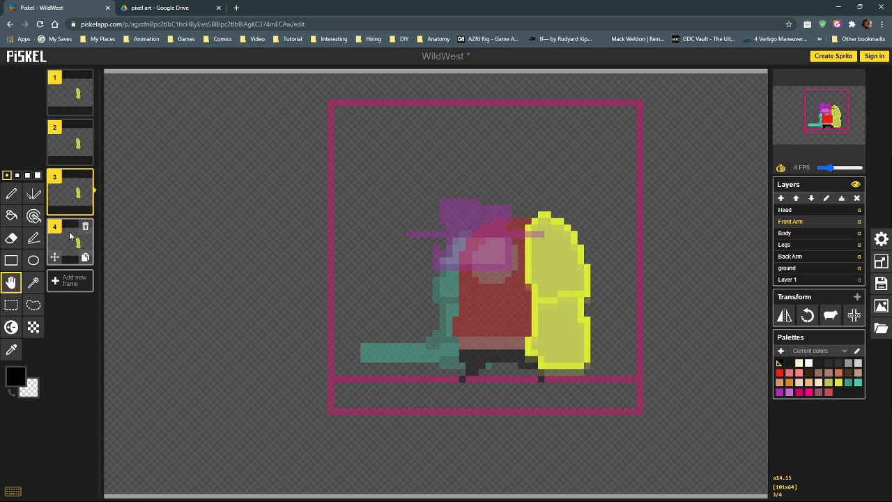
click(69, 232)
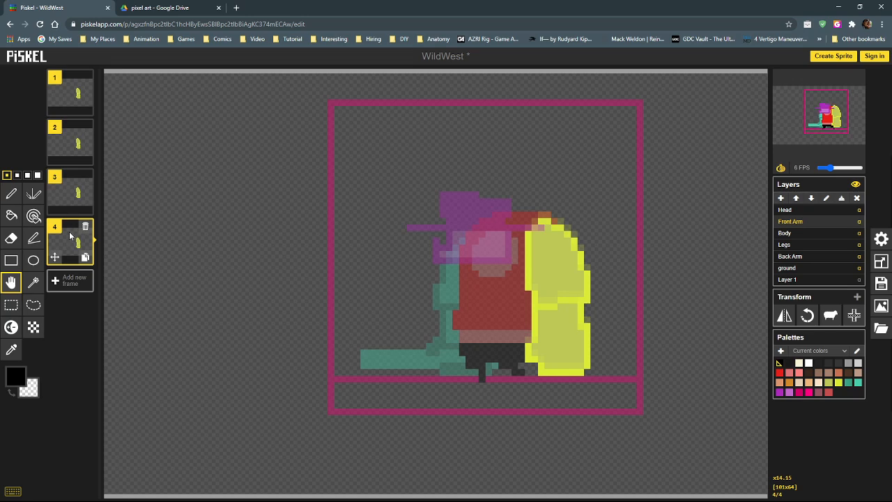
click(67, 89)
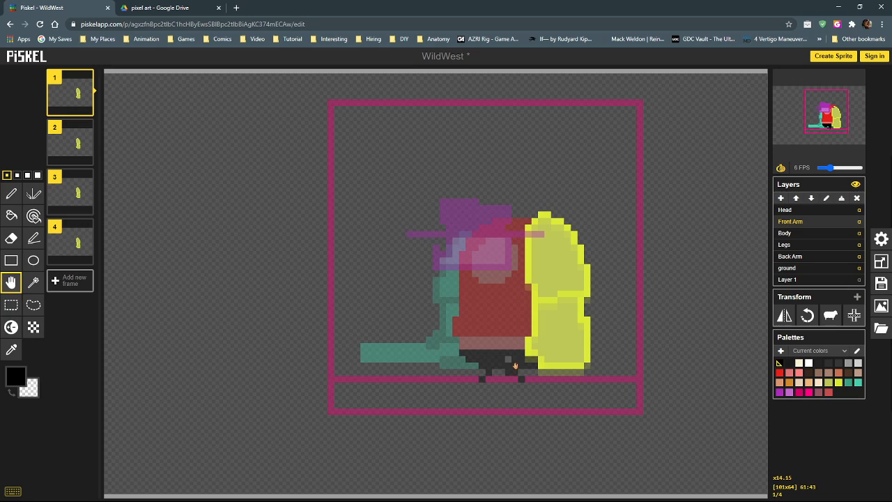
click(70, 142)
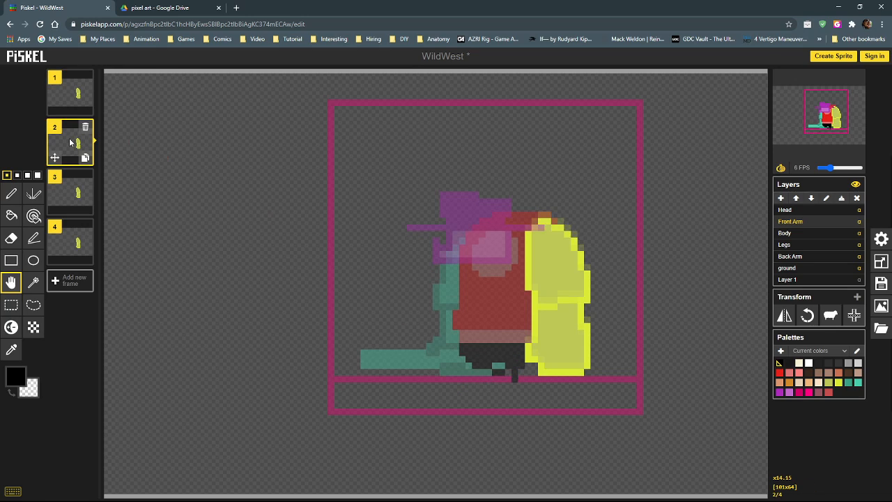
click(73, 190)
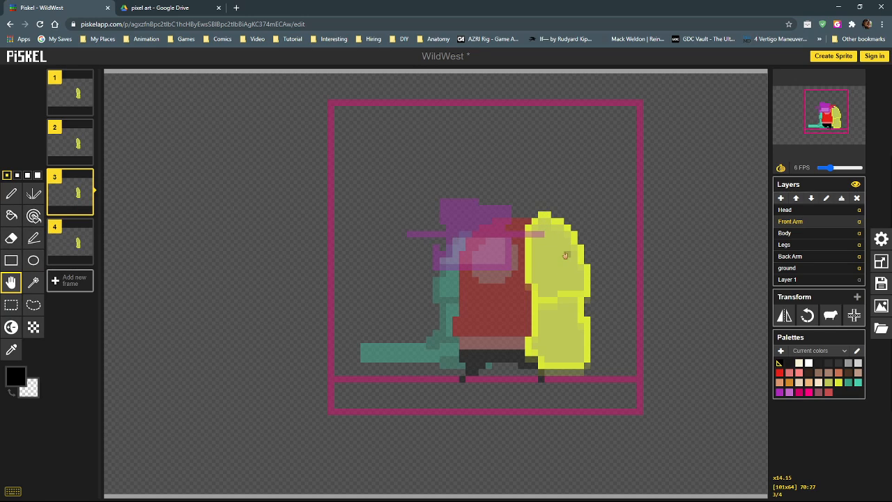
drag(564, 256, 567, 262)
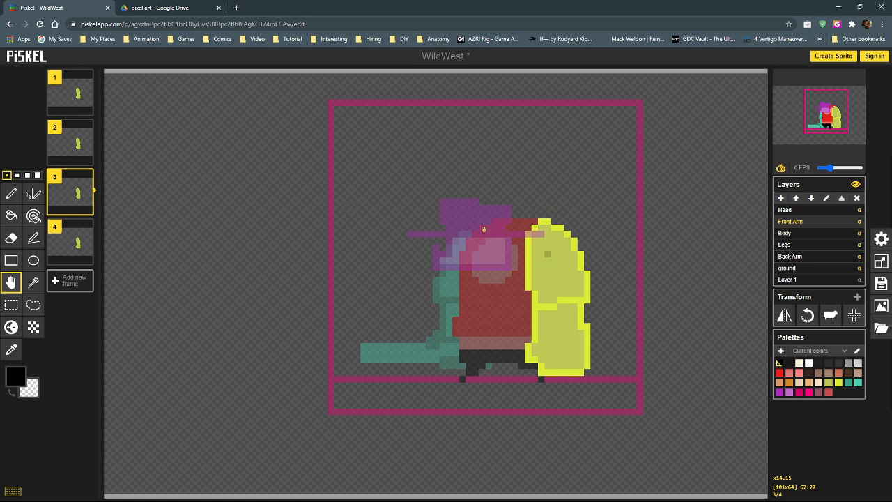
drag(0, 87, 288, 78)
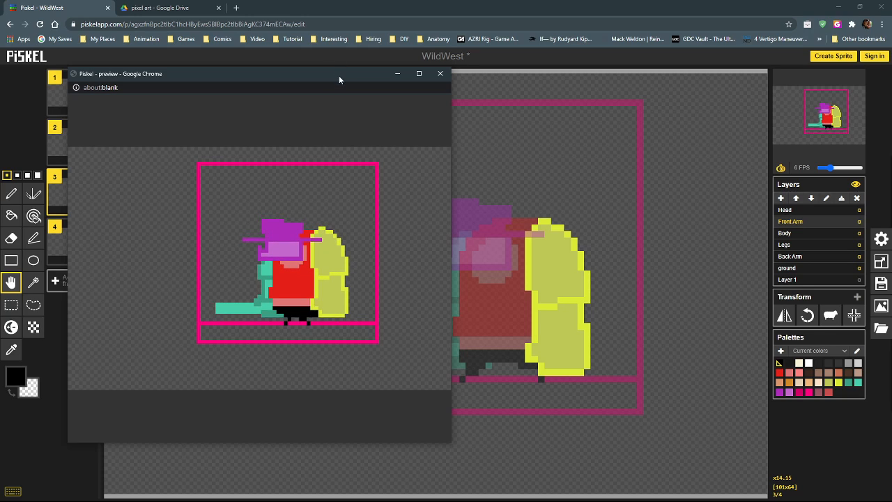
drag(339, 76, 0, 81)
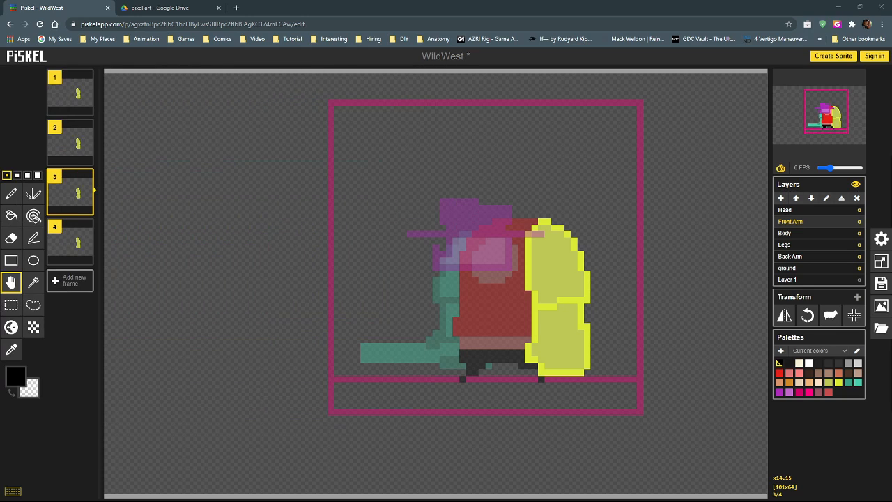
Compare with frame 4, shift the front arm in frame 3 down one more pixel, and check the preview.
click(76, 241)
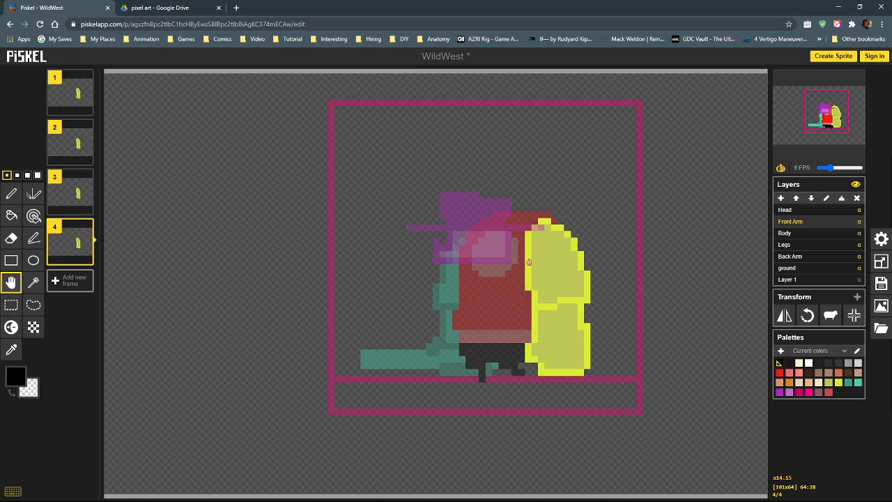
click(77, 195)
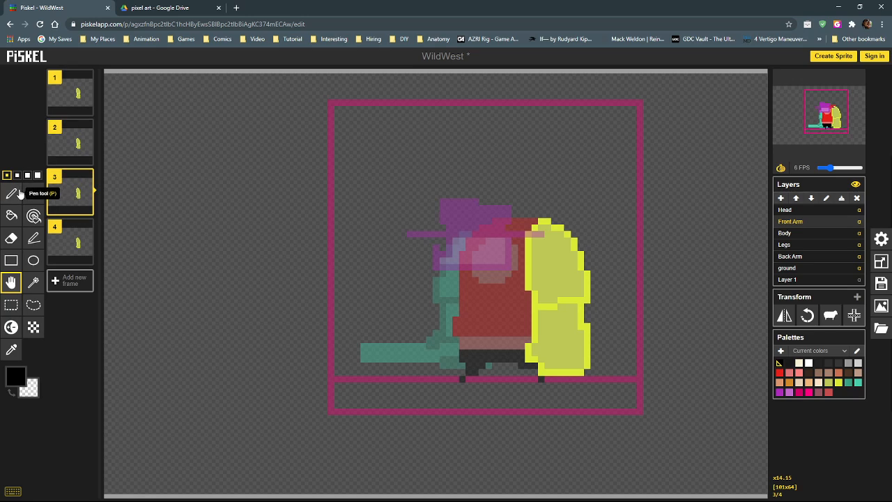
drag(560, 258, 560, 265)
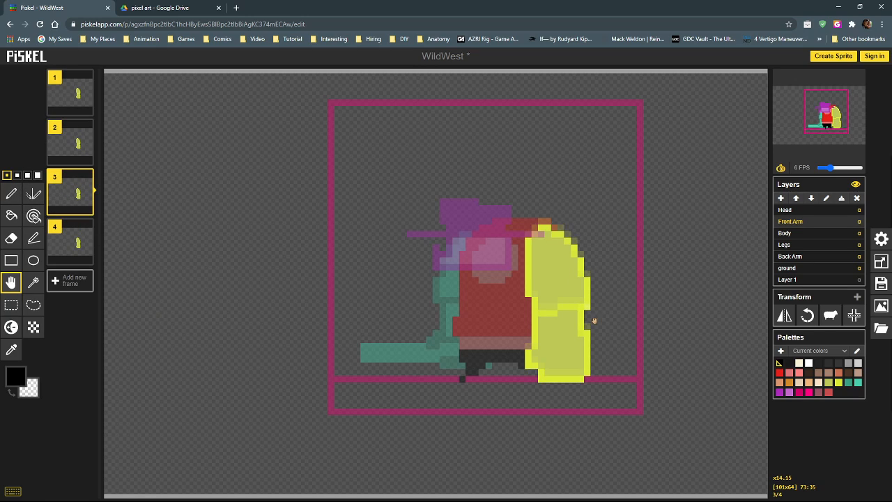
key(alt+p)
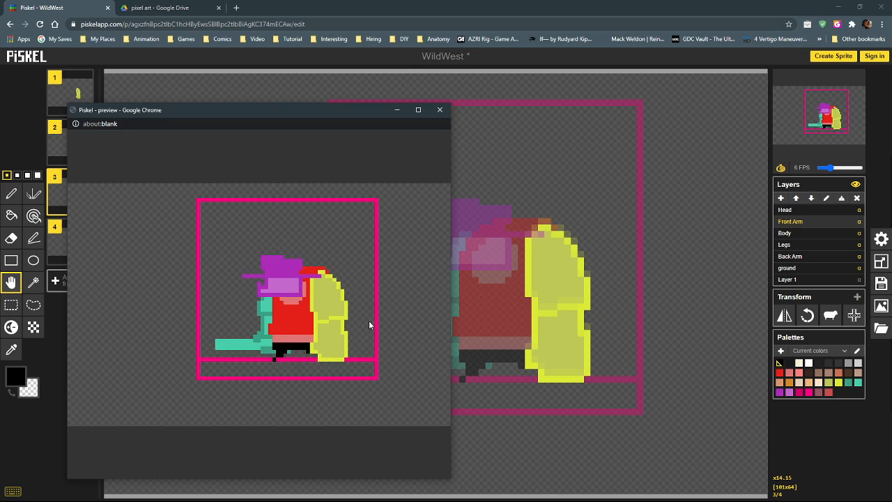
drag(345, 111, 0, 112)
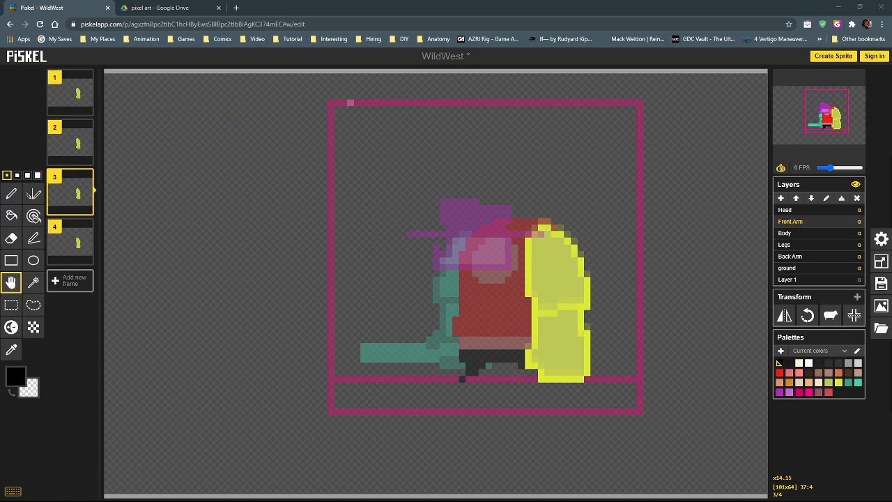
Examine the front arm's height against the body across all four frames, comparing frames 1 to 3 again.
click(68, 88)
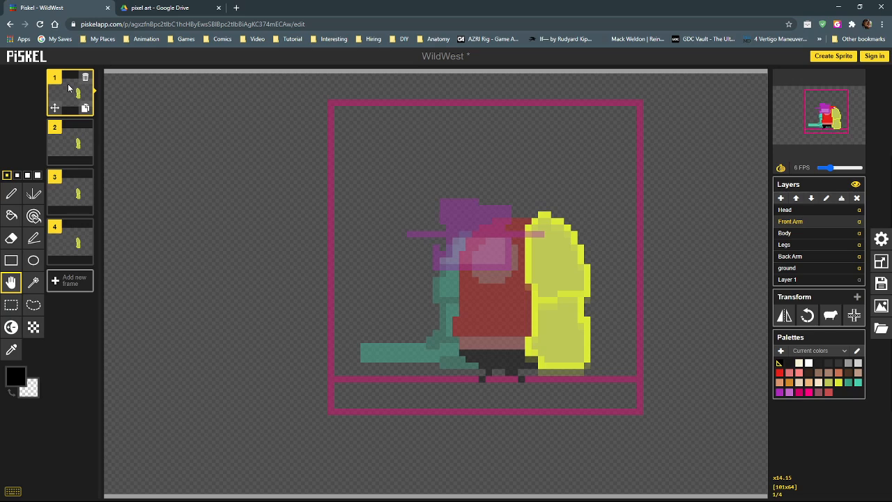
click(71, 136)
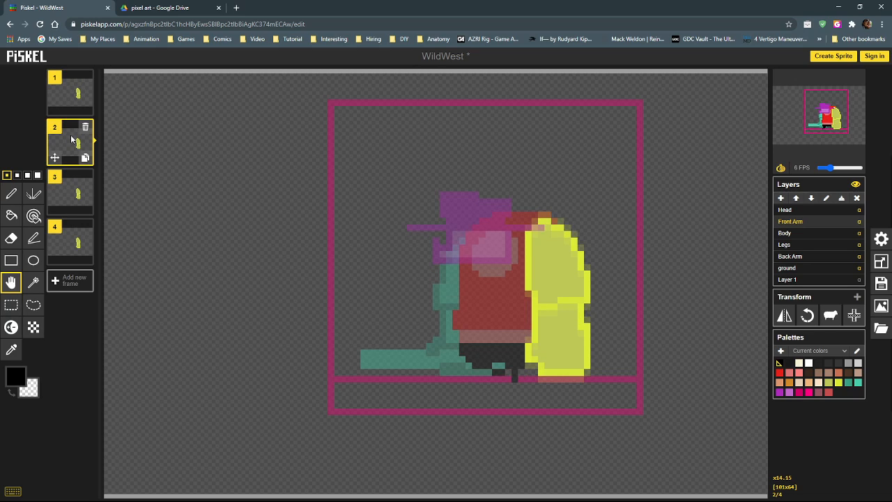
click(71, 185)
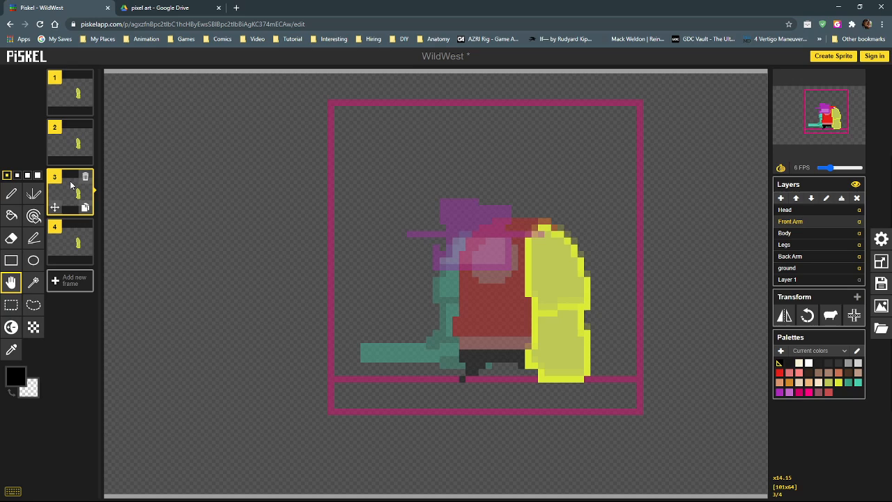
click(72, 238)
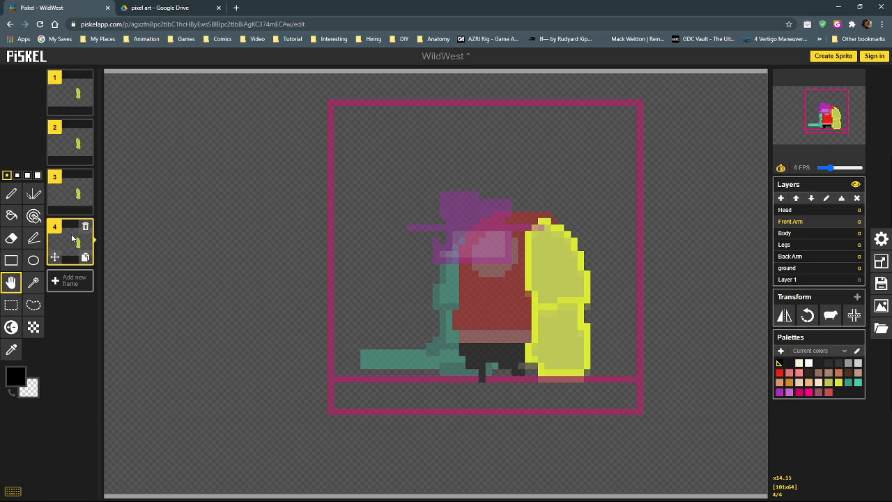
click(74, 89)
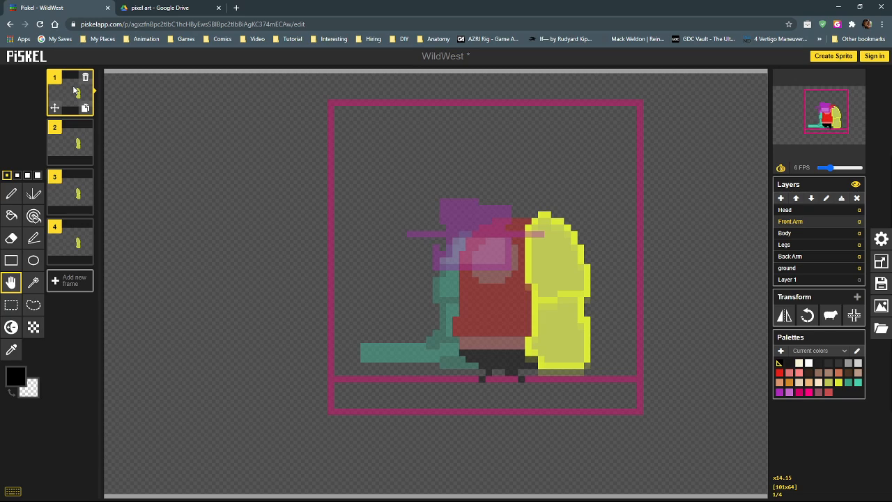
click(74, 143)
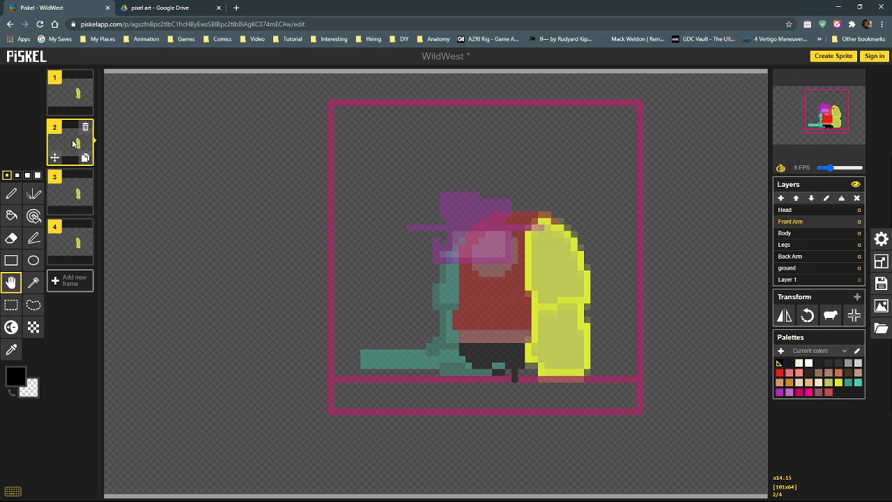
click(73, 99)
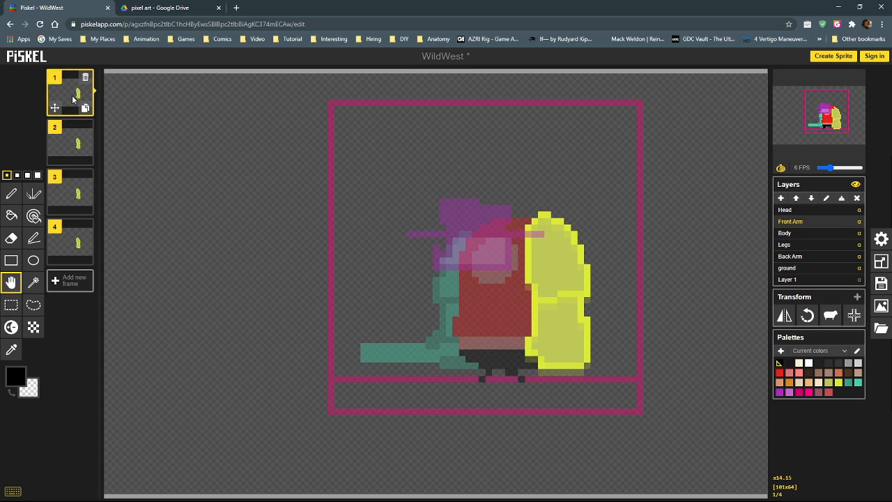
click(73, 143)
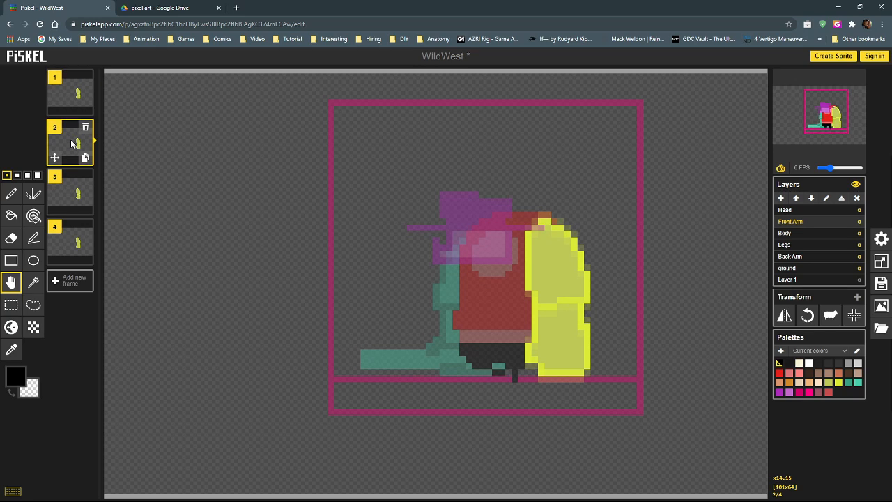
click(73, 189)
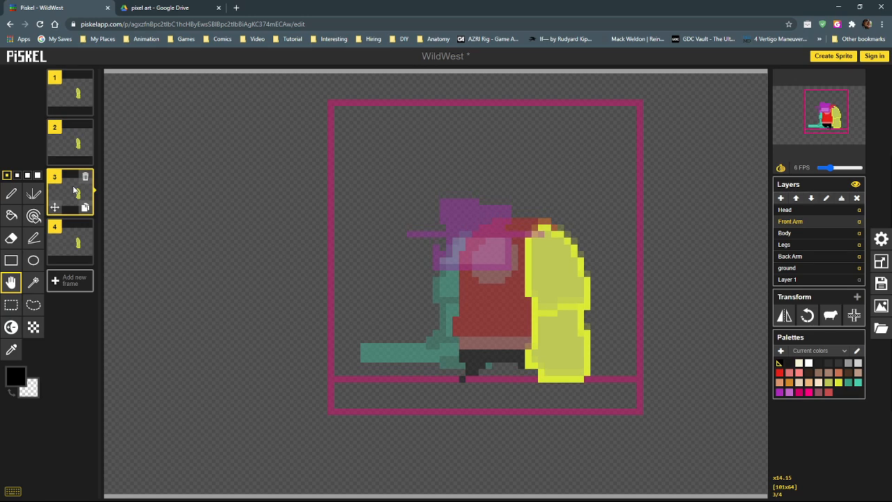
Shift the Back Arm layer one pixel down in frame 3 and one pixel up in frame 4, checking the preview.
click(833, 256)
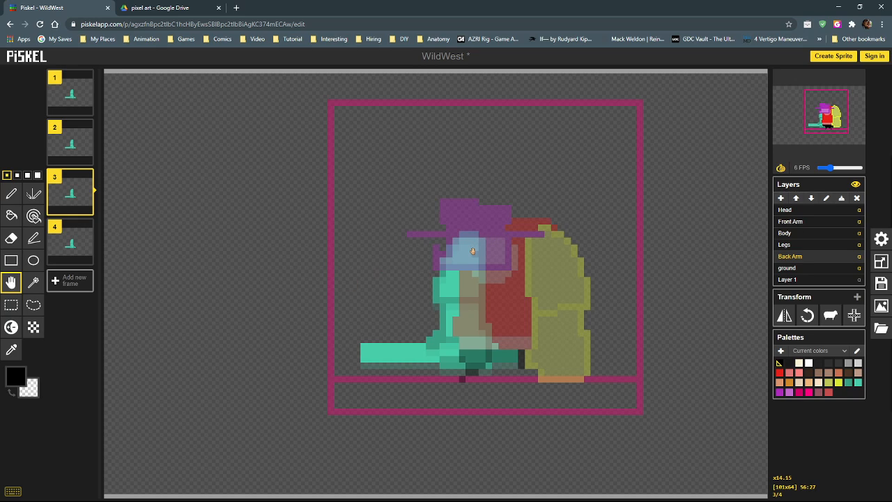
drag(475, 254, 475, 258)
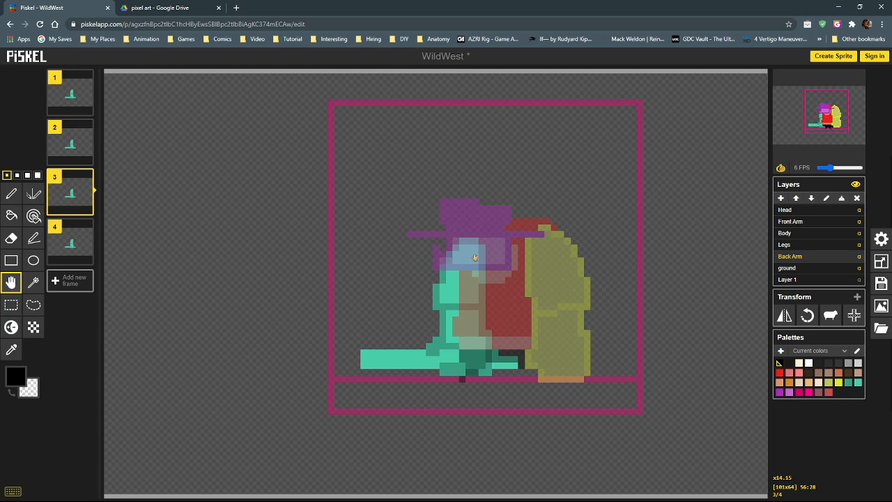
click(68, 244)
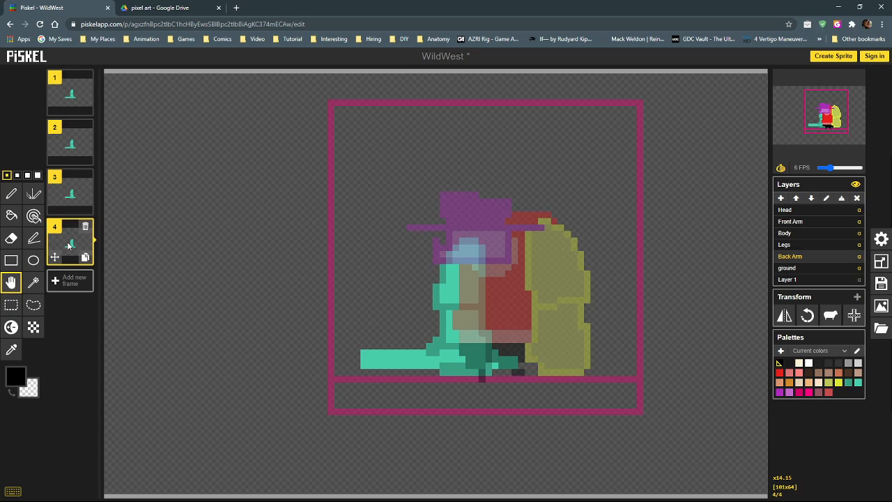
drag(471, 262, 471, 256)
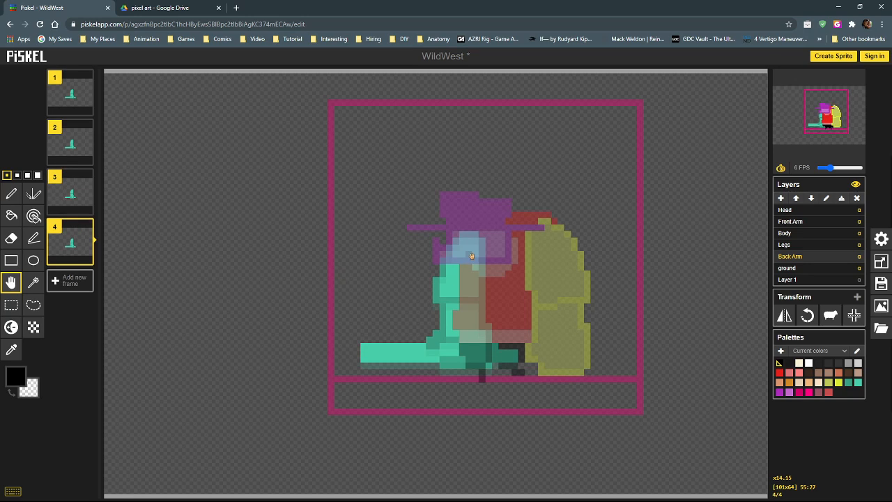
drag(255, 100, 258, 91)
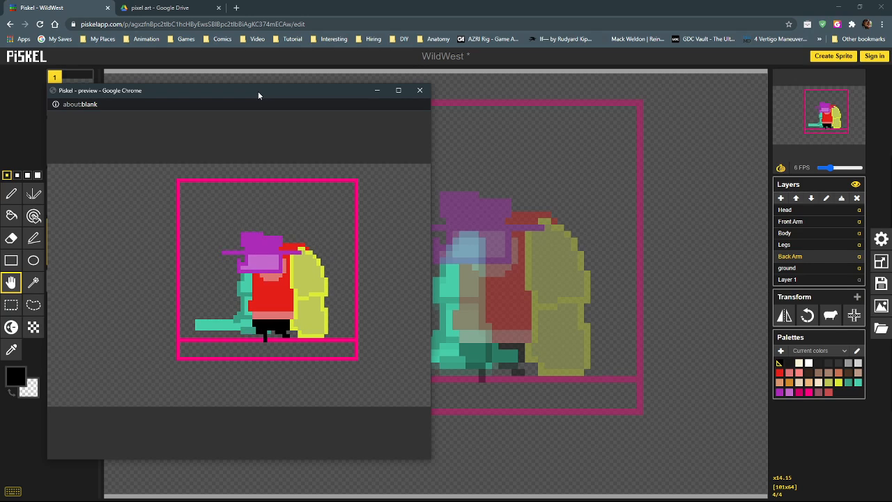
drag(258, 95, 0, 110)
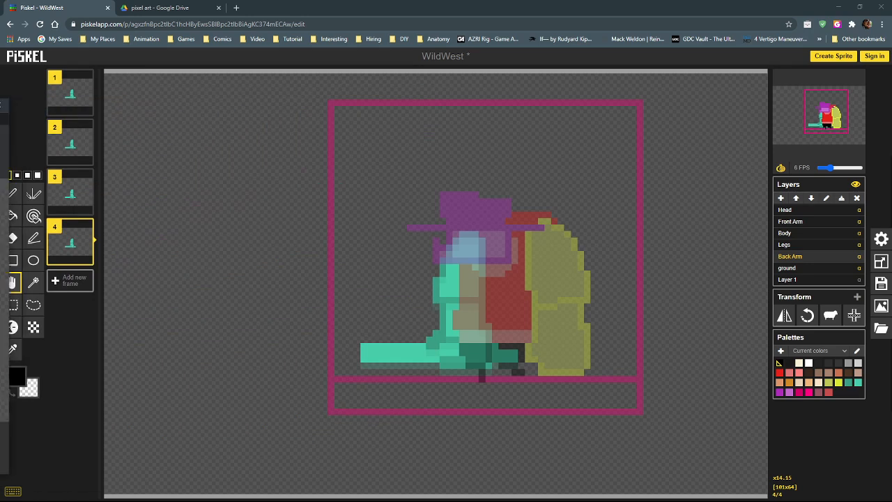
Shift the Back Arm layer one pixel up in frames 1 and 2, checking it against the preview and frames 3 and 4.
click(71, 96)
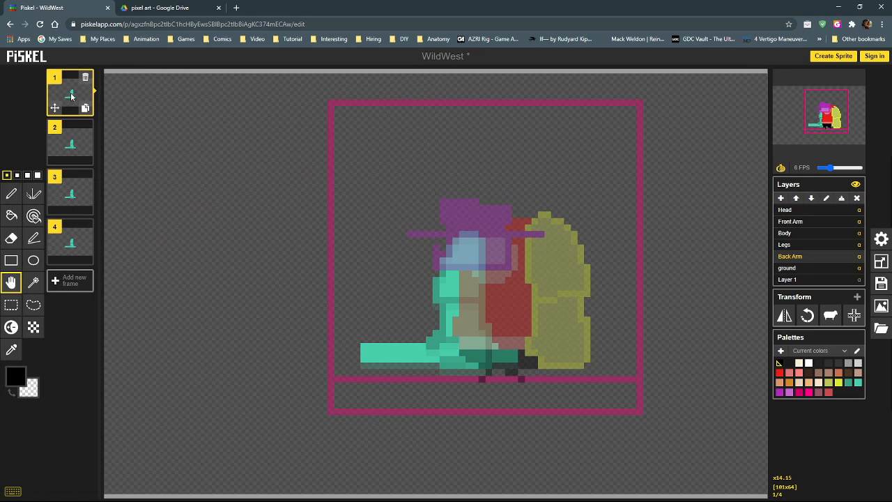
drag(467, 245, 466, 240)
drag(0, 117, 313, 117)
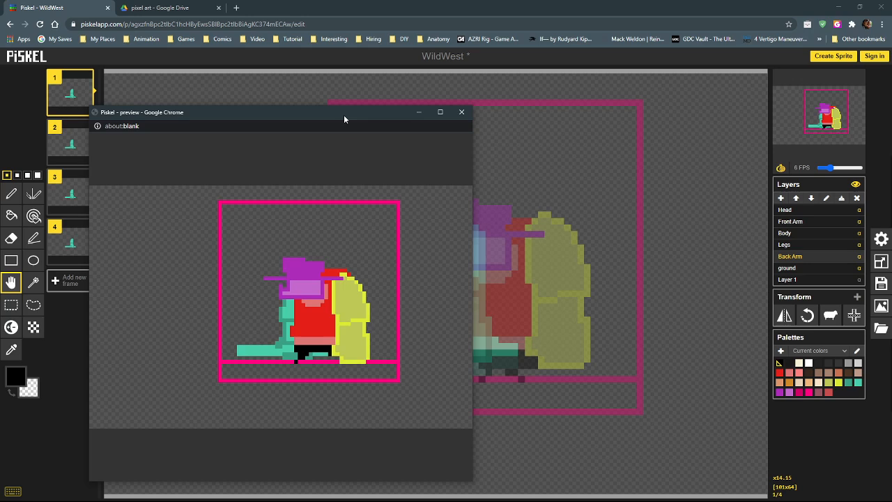
drag(344, 115, 0, 117)
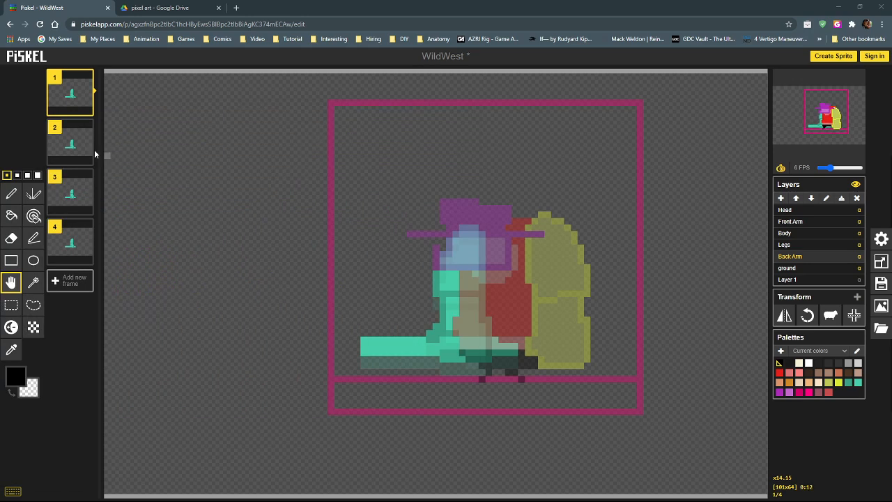
click(70, 142)
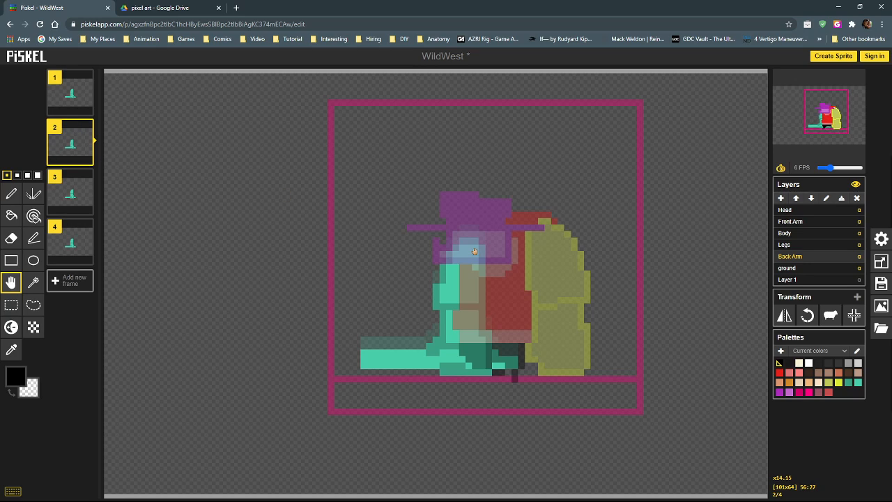
drag(475, 251, 475, 245)
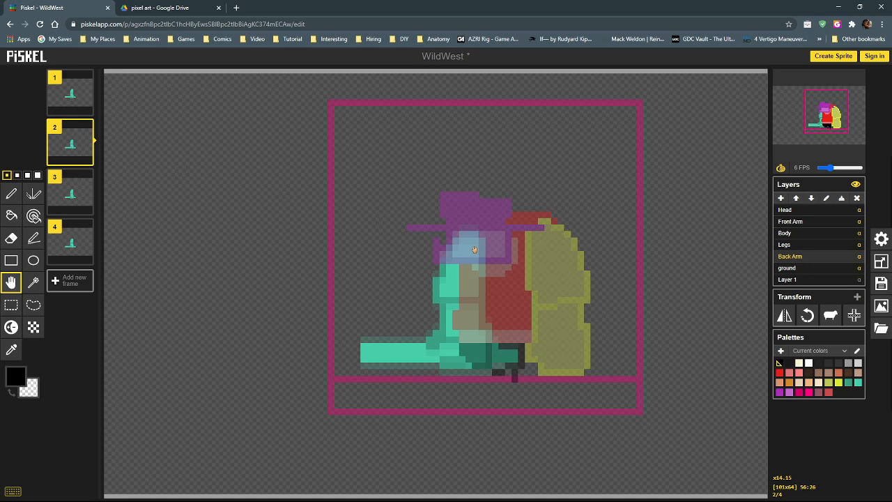
click(69, 193)
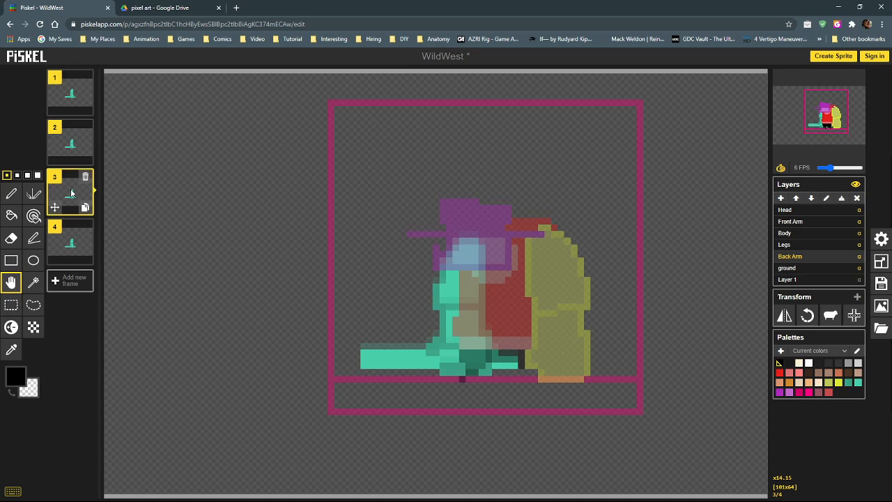
click(71, 247)
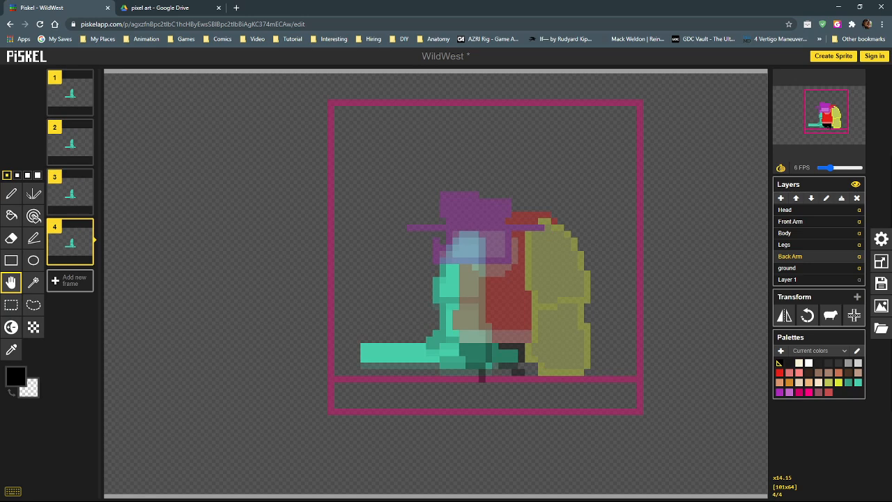
Check the preview, compare the head's height in frames 1 and 2, and shift the Head layer one pixel down in frame 2.
drag(0, 130, 312, 127)
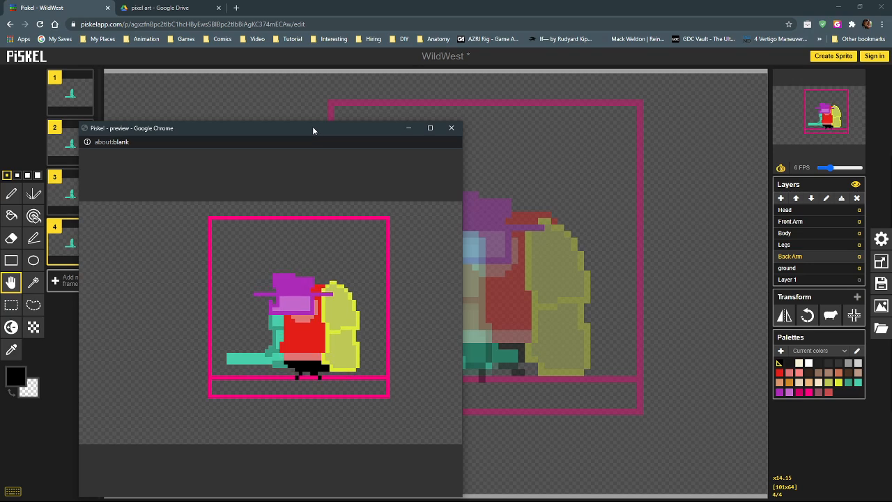
drag(313, 127, 0, 90)
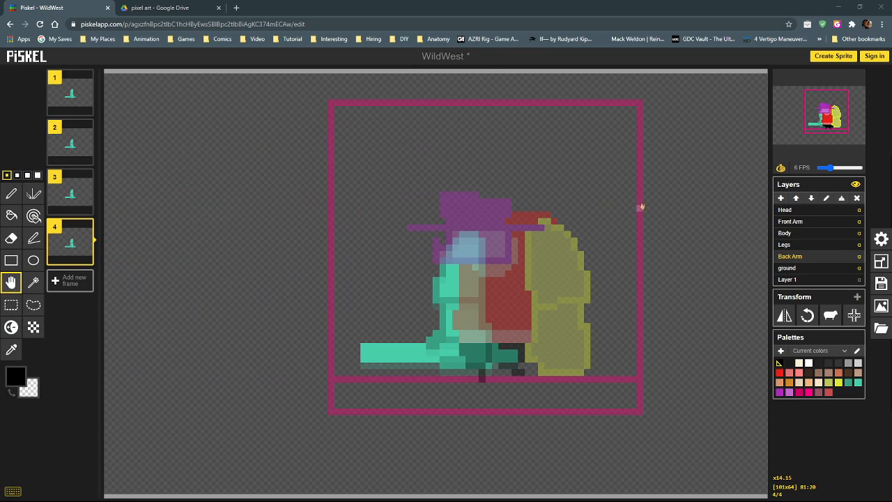
click(800, 209)
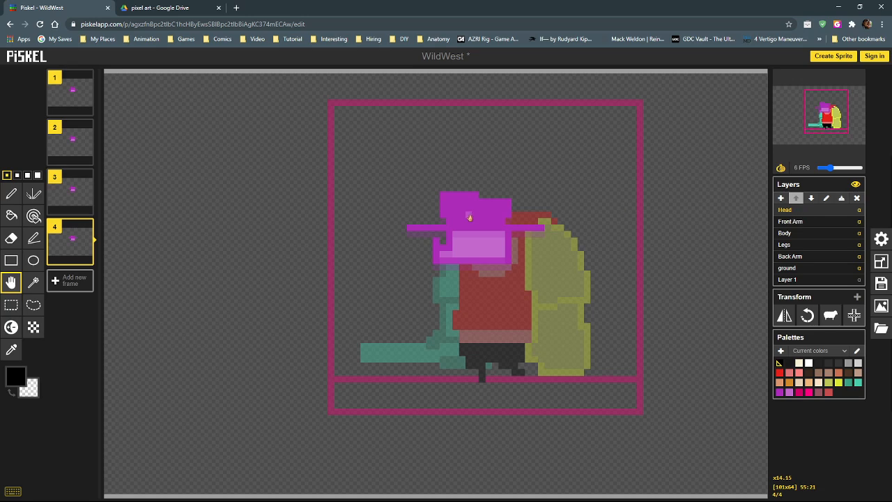
click(73, 95)
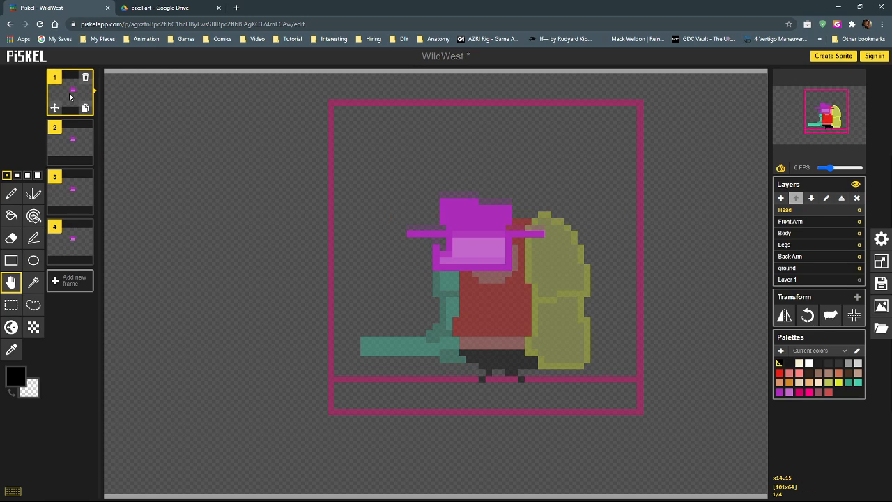
click(71, 142)
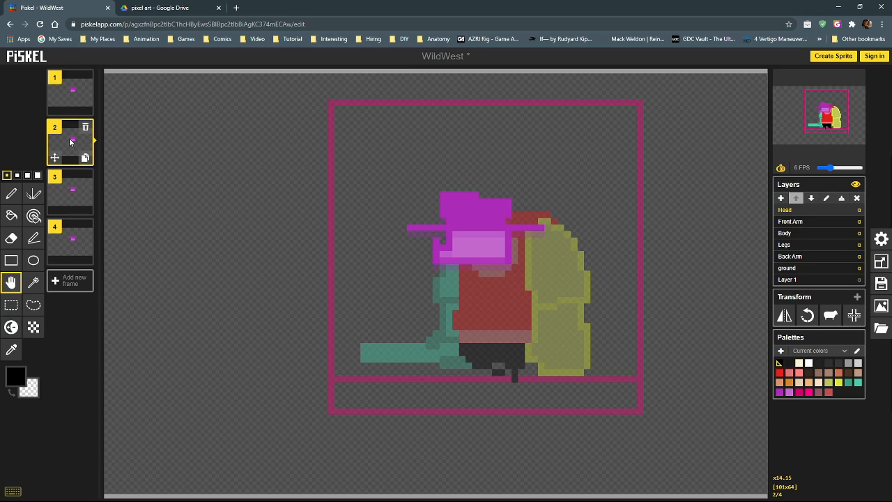
click(71, 103)
click(67, 146)
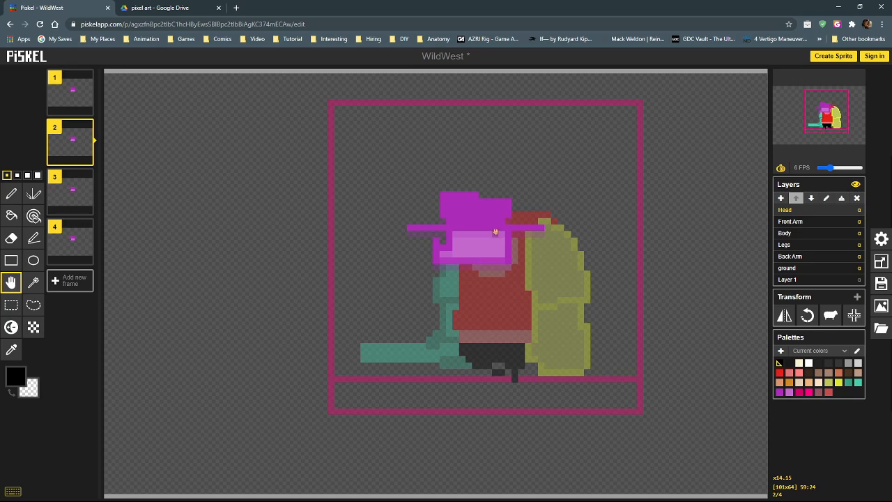
drag(487, 227, 487, 231)
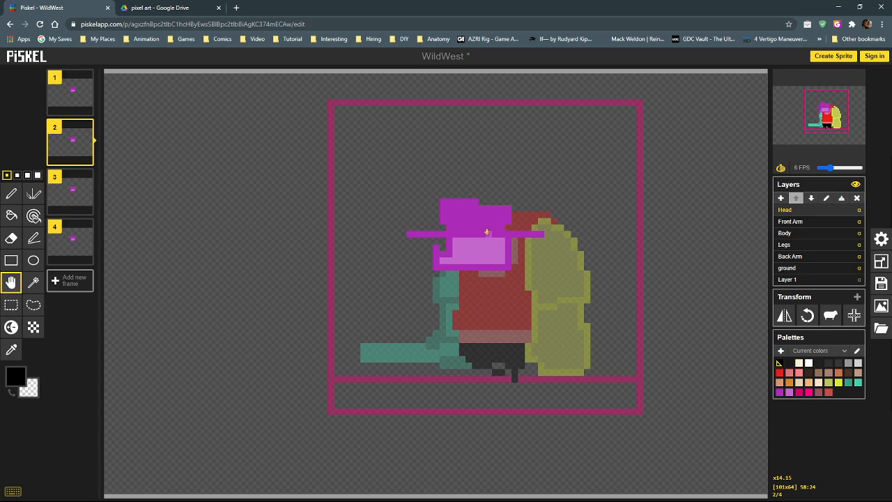
Comparing with frame 2, shift the Head layer one pixel up in frame 3 and one pixel down in frame 4.
click(72, 195)
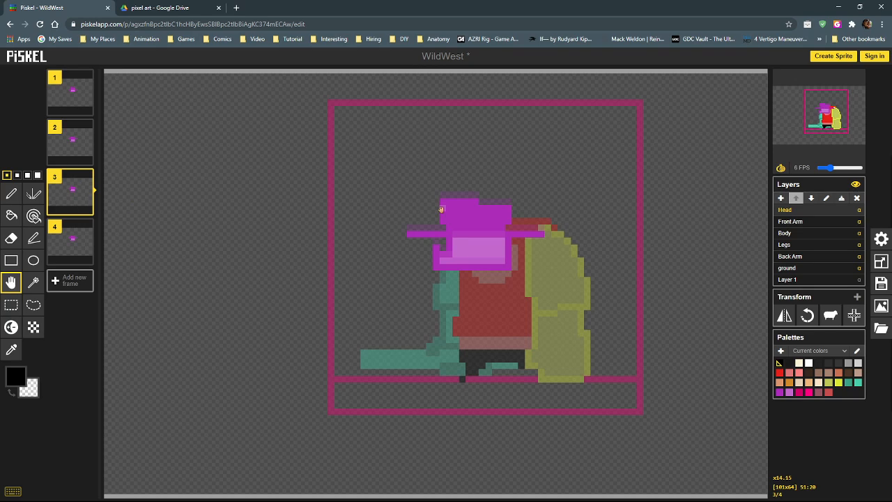
click(74, 144)
click(72, 190)
click(69, 243)
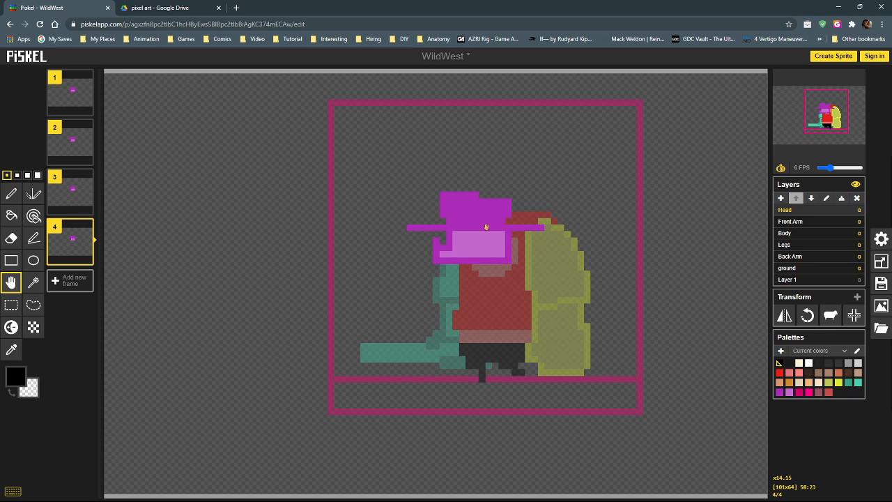
drag(486, 227, 487, 232)
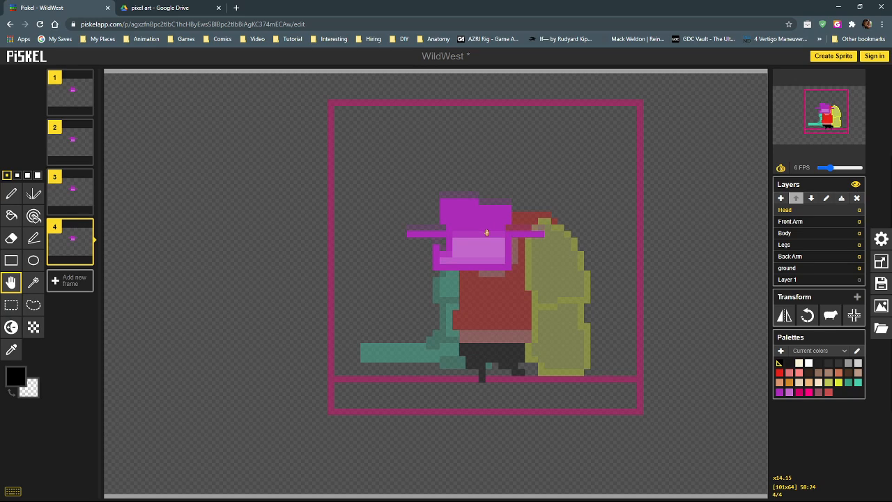
Shift the Head layer one pixel up in frame 1 and check the motion in the preview.
click(72, 96)
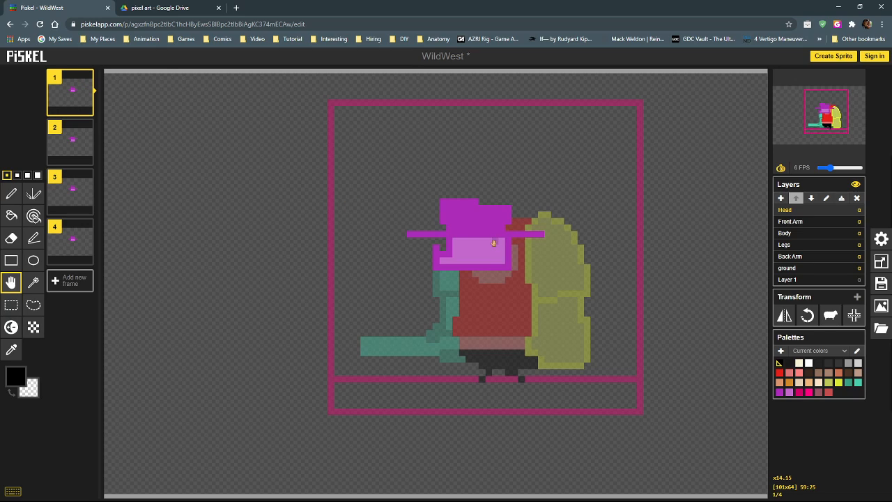
drag(493, 242, 493, 235)
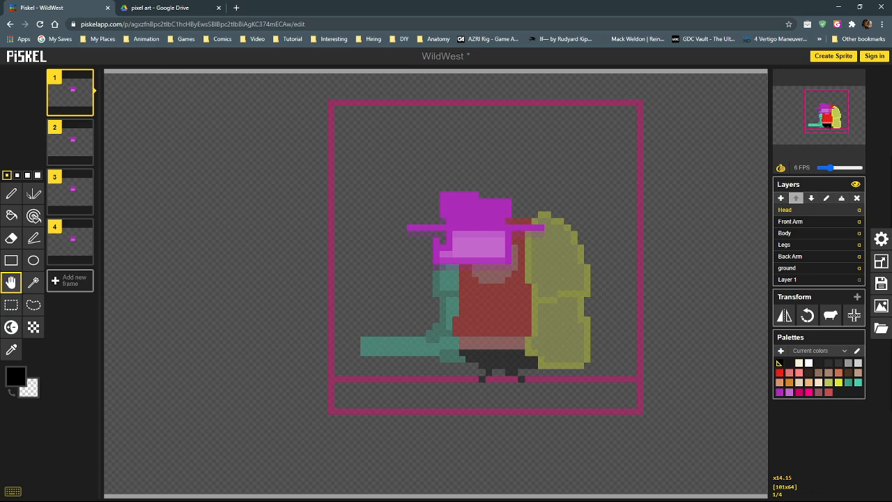
drag(0, 111, 363, 85)
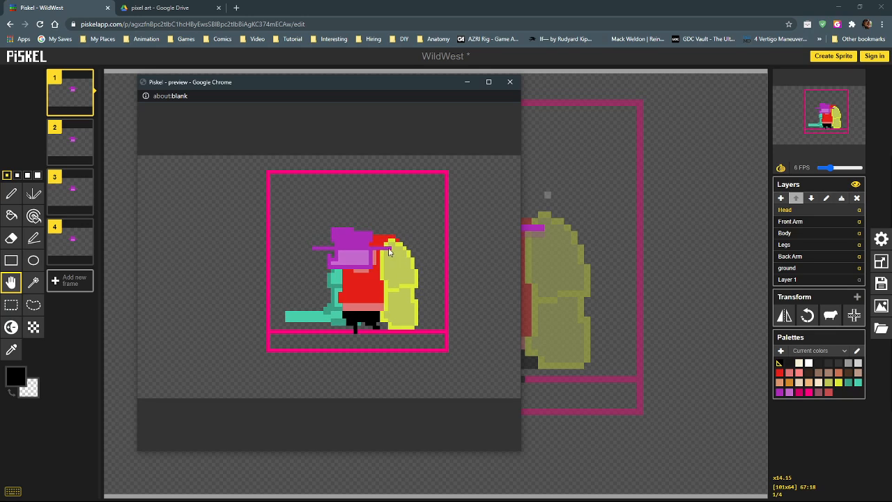
drag(411, 81, 0, 92)
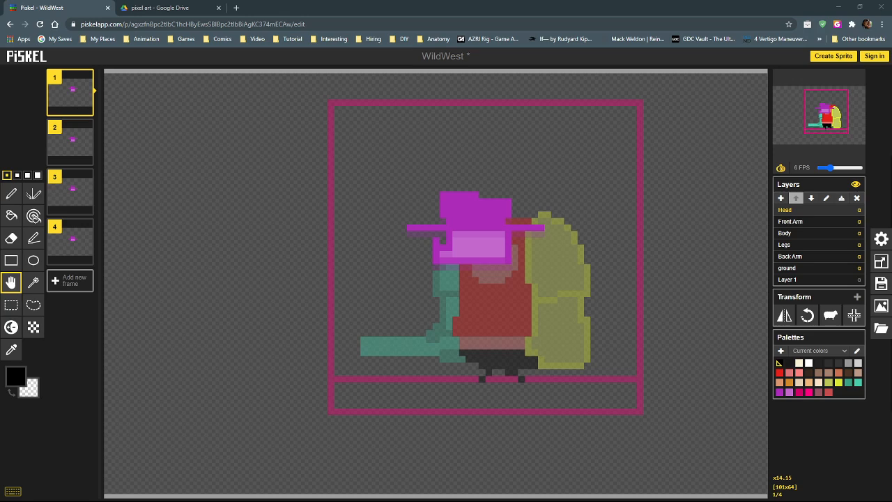
Try shifting the Head layer two pixels down in frame 3, comparing it with the neighbouring frames.
click(66, 88)
click(72, 143)
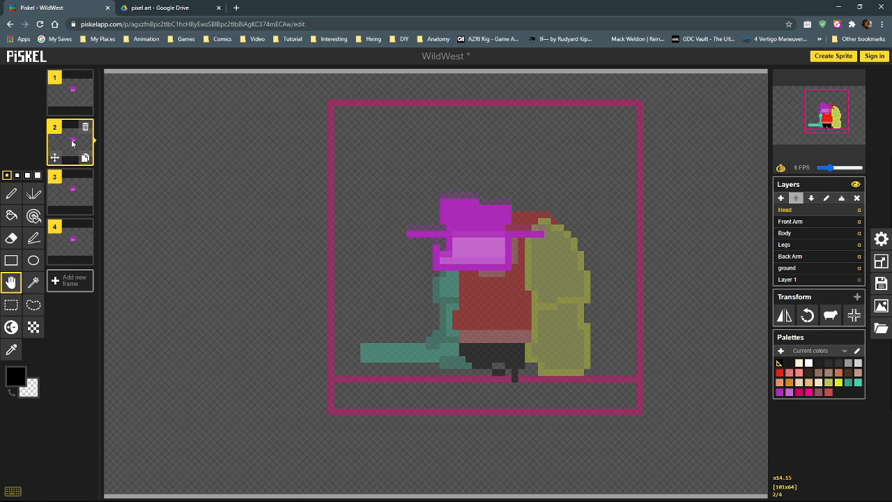
click(72, 190)
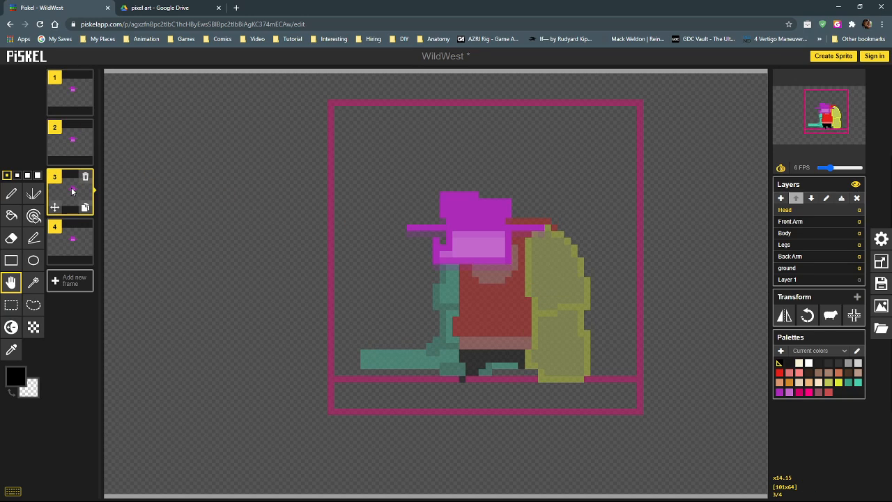
drag(501, 222, 497, 235)
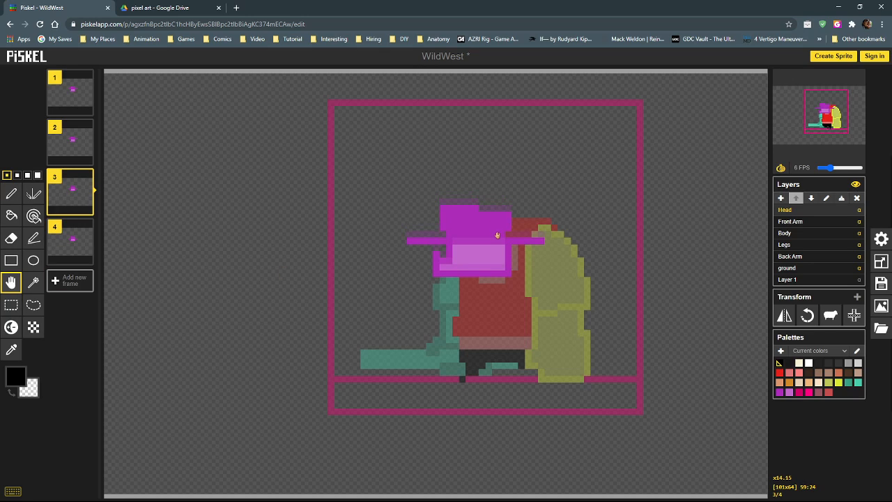
click(74, 242)
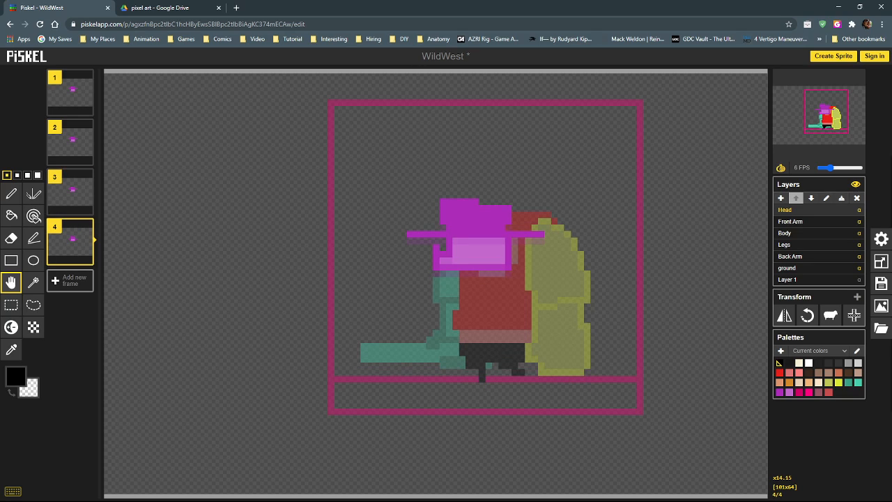
Examine the head's bounce against the body in the animated preview and across all four frames.
drag(0, 105, 308, 104)
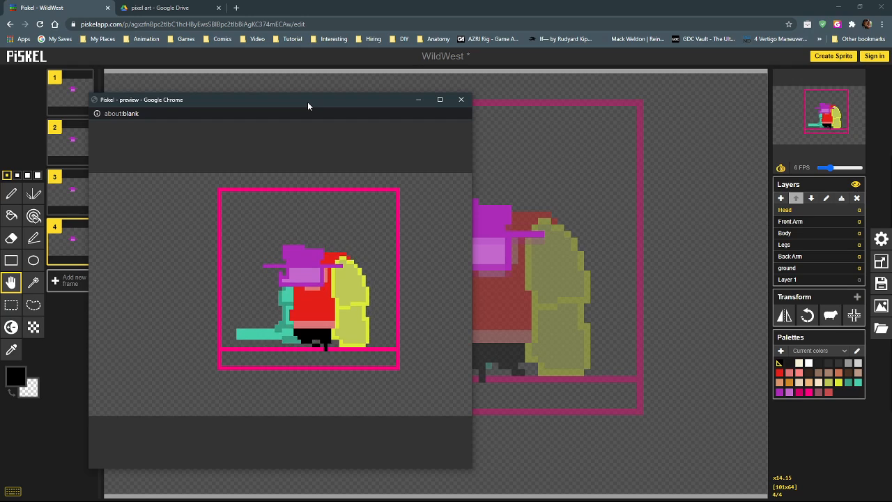
drag(308, 102, 0, 60)
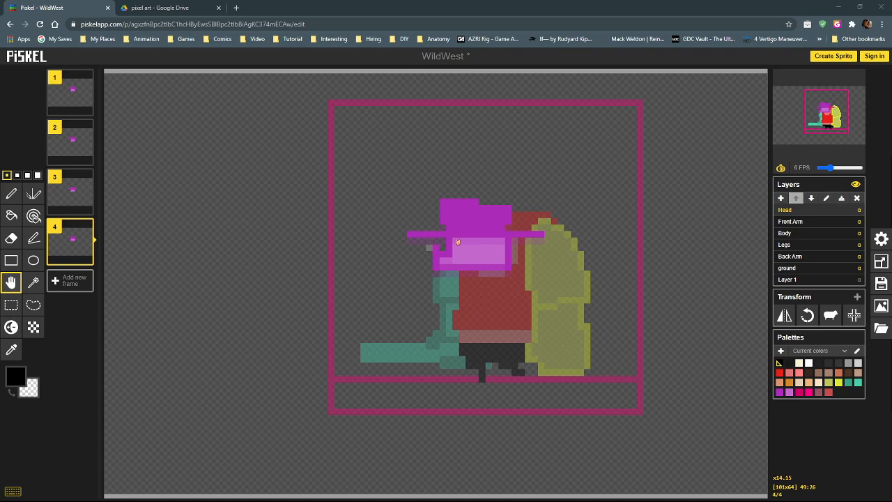
key(Up)
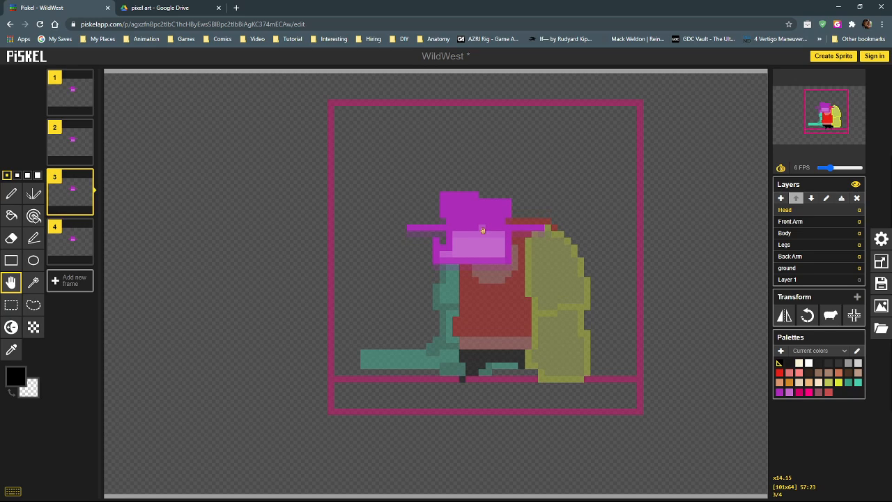
click(73, 141)
click(71, 90)
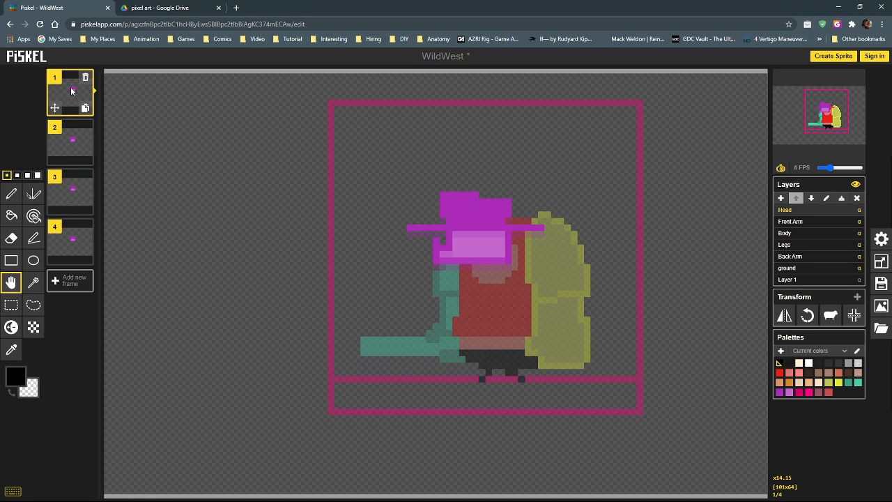
click(70, 144)
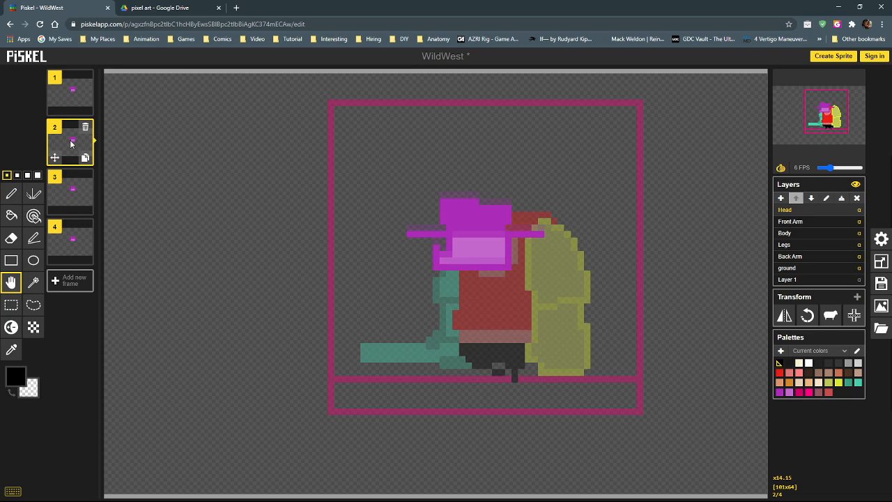
click(70, 189)
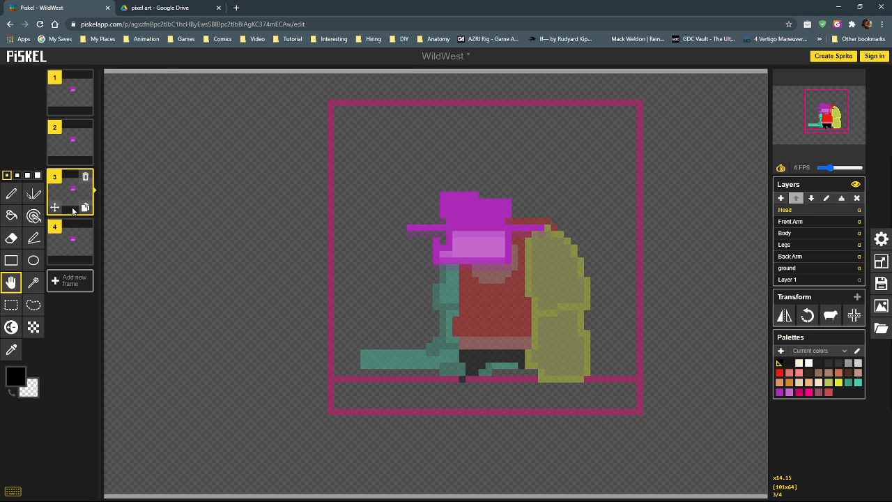
click(70, 248)
click(69, 102)
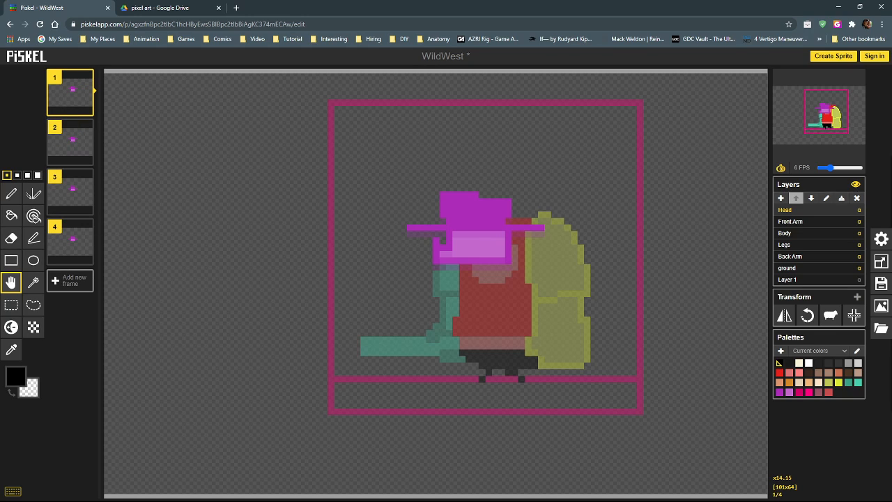
drag(0, 143, 270, 93)
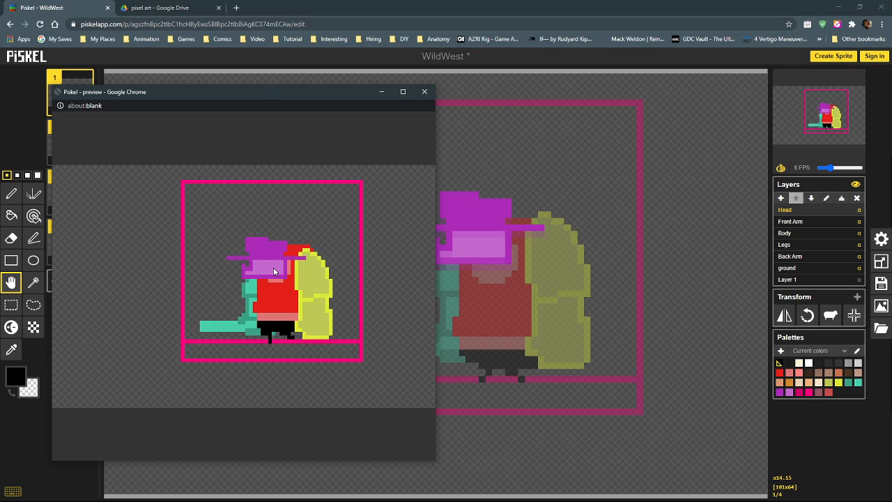
drag(293, 92, 0, 92)
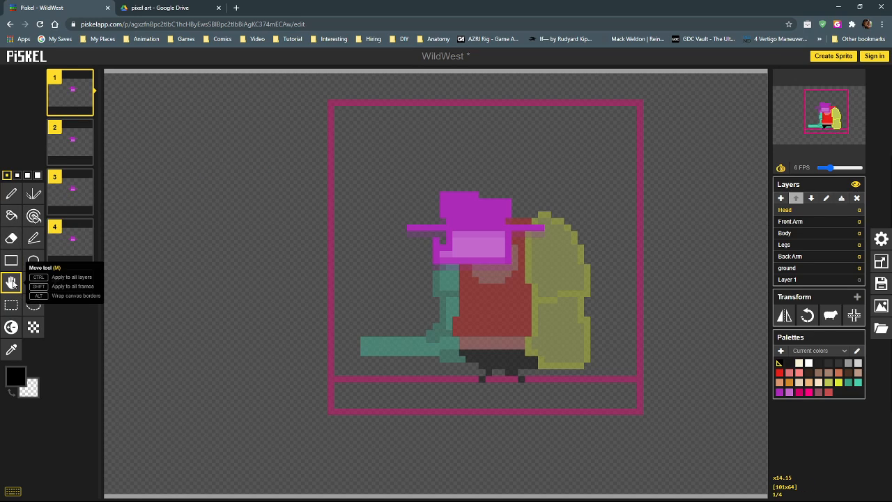
Select the Front Arm layer, and examine the contact pose's arms and legs in animatorssurvivalkit_walkcycleref3.png on Google Drive.
click(822, 223)
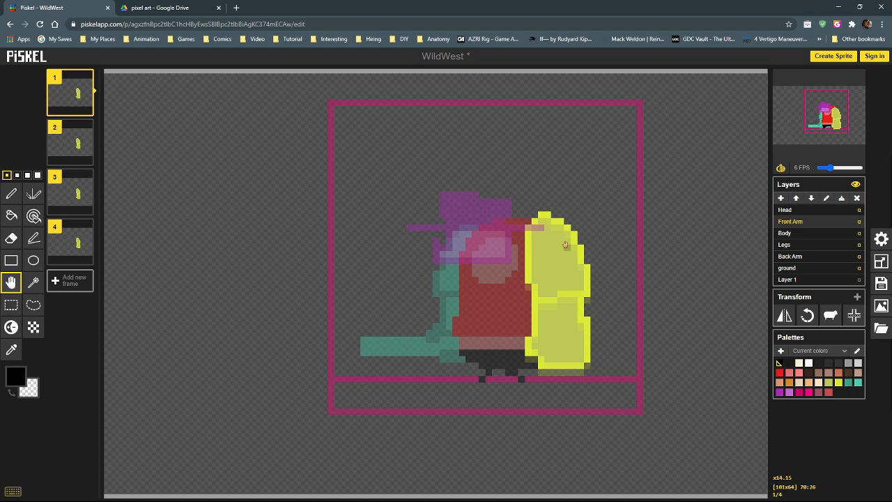
click(195, 6)
click(181, 332)
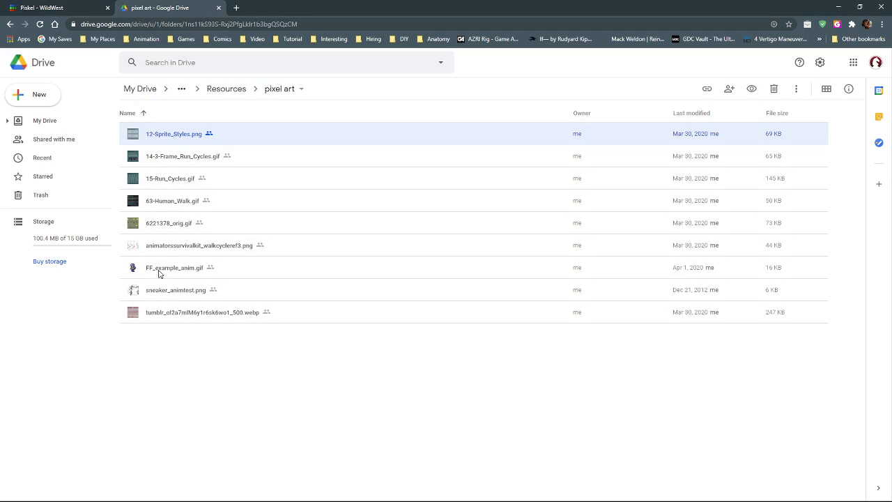
double_click(149, 246)
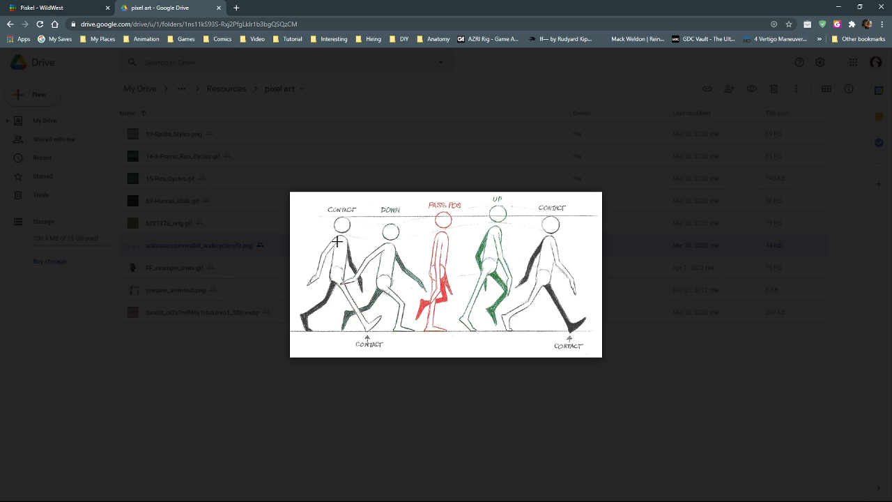
drag(307, 237, 328, 283)
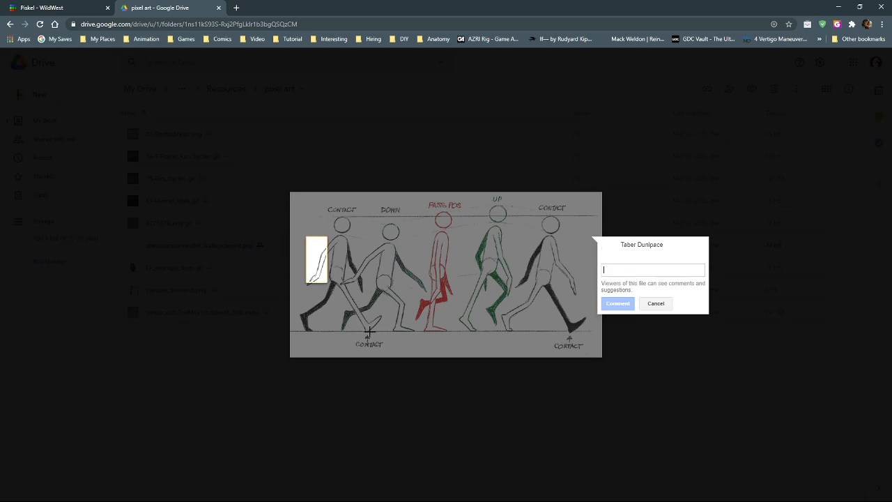
drag(383, 333, 343, 284)
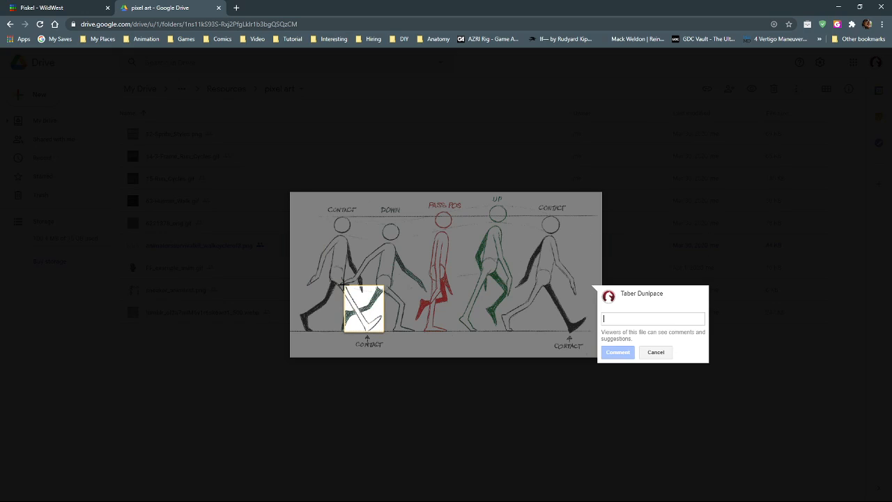
key(Escape)
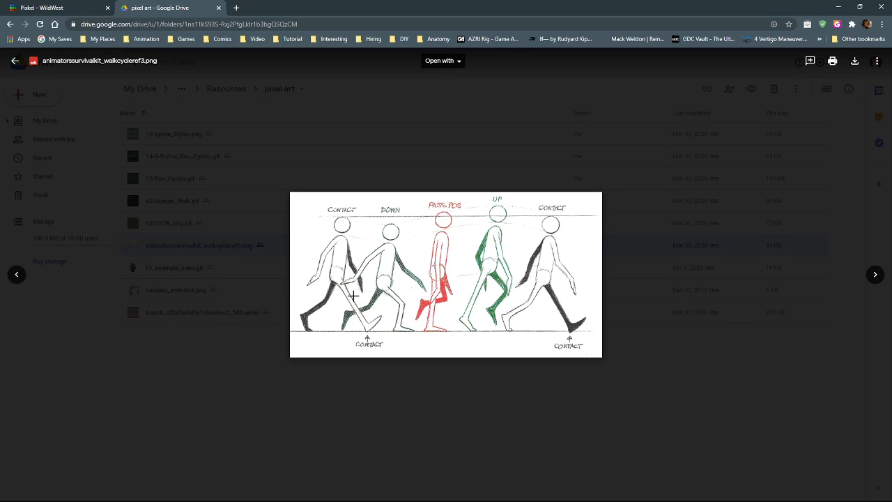
Return to Piskel and shift the Front Arm layer one pixel to the right in frame 1.
click(97, 7)
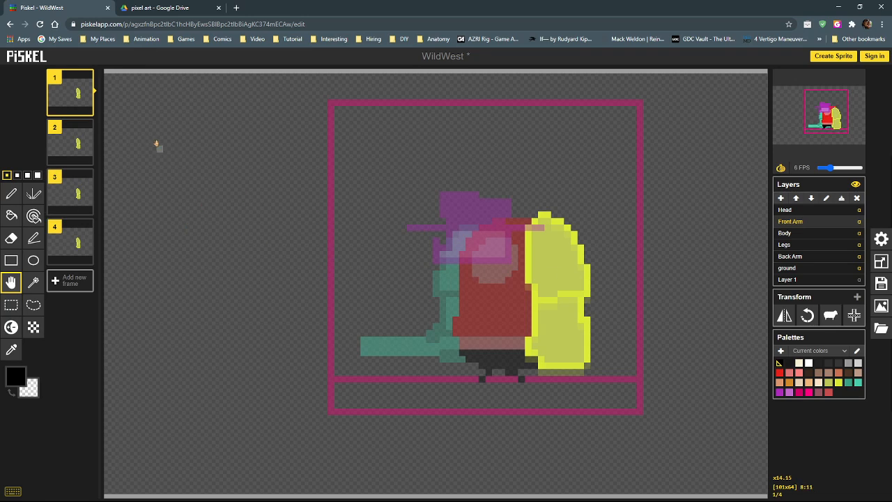
mouse_move(78, 96)
drag(565, 260, 566, 260)
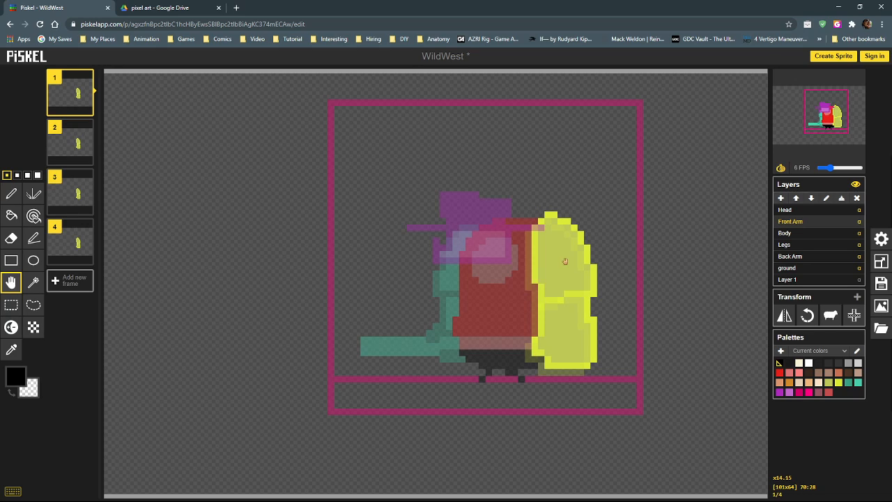
Shift the Front Arm layer one pixel to the left in frame 3.
click(67, 144)
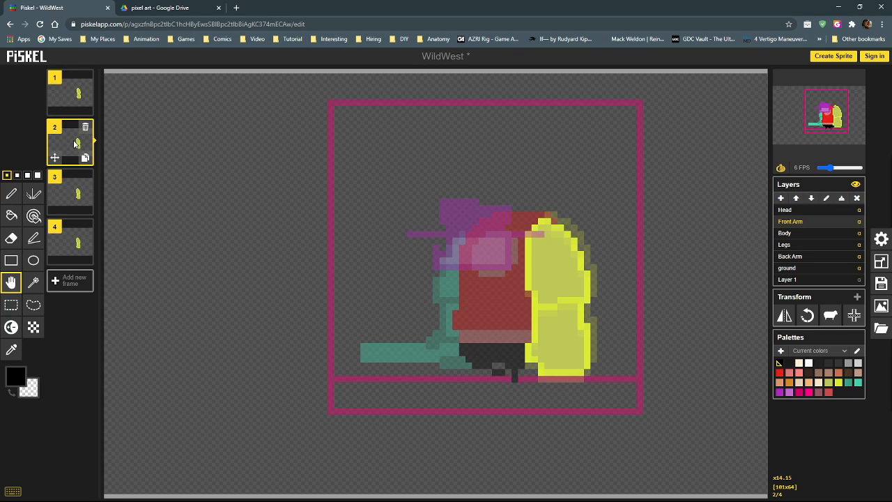
click(71, 194)
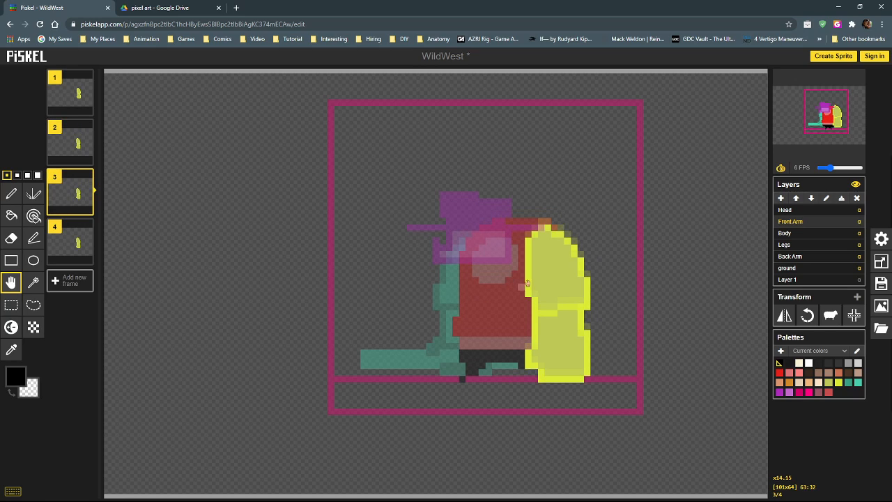
drag(553, 274, 549, 274)
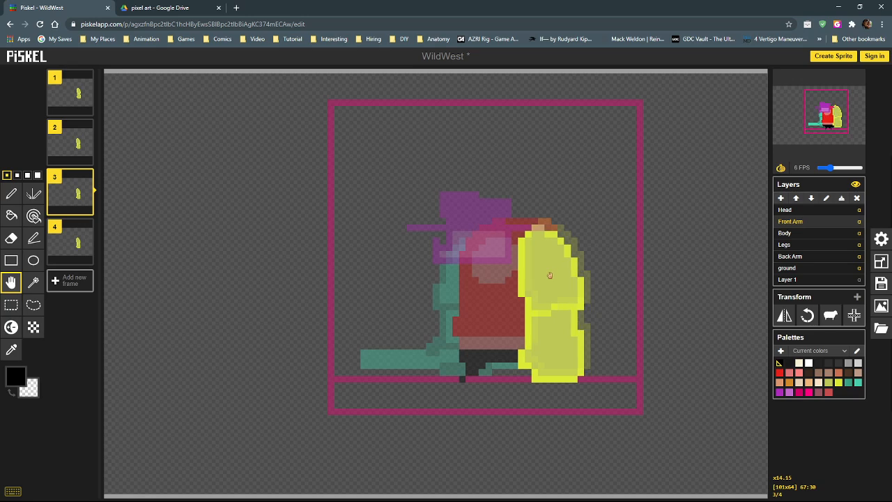
Examine the front arm's swing in the animated preview and in each of the four frames.
click(77, 242)
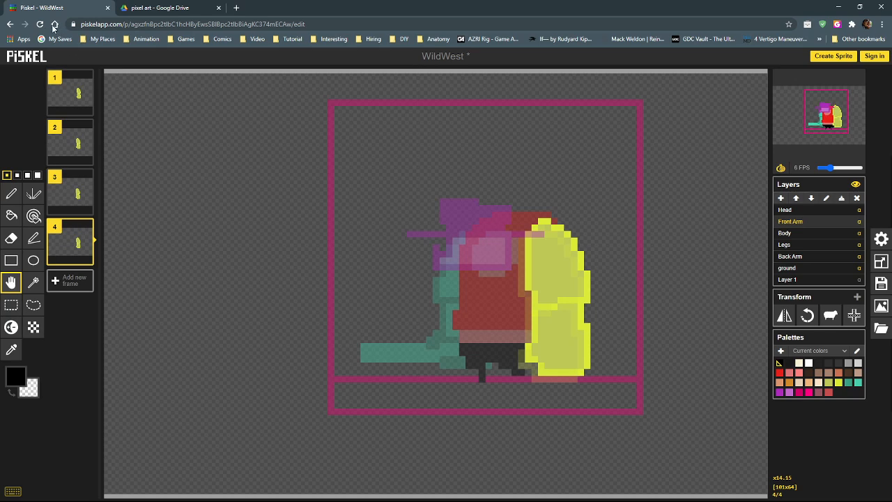
drag(0, 114, 307, 83)
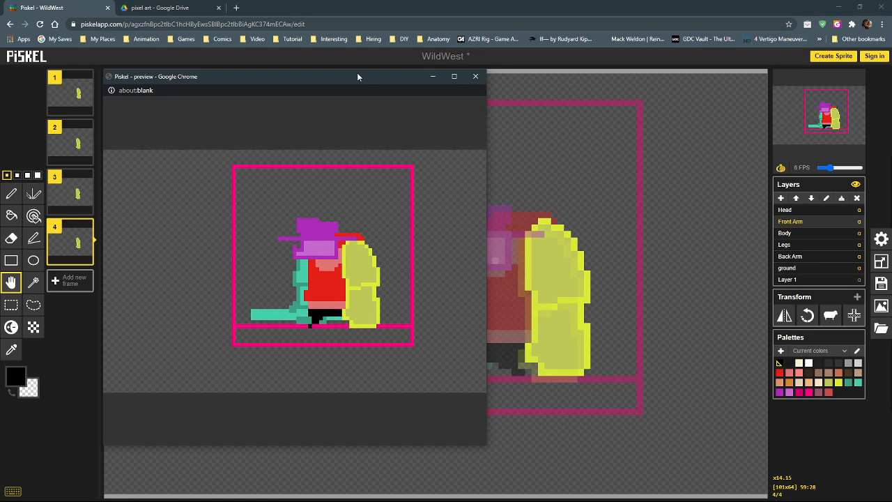
drag(357, 73, 0, 73)
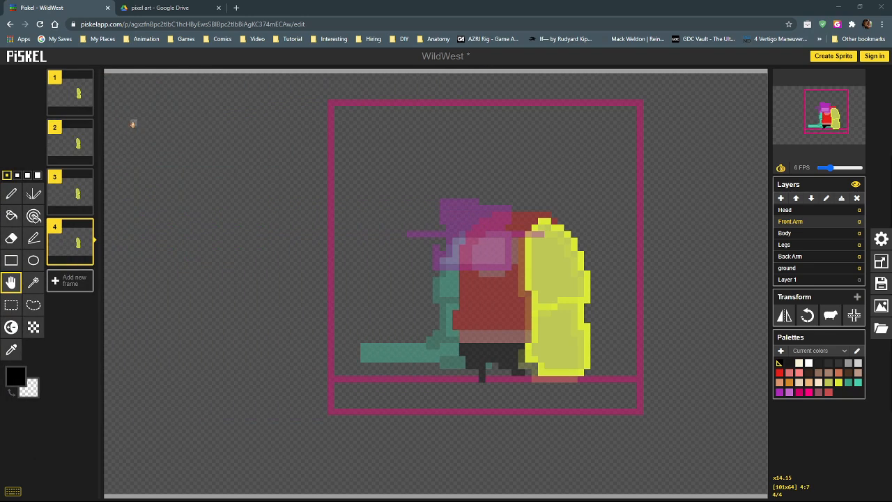
click(70, 96)
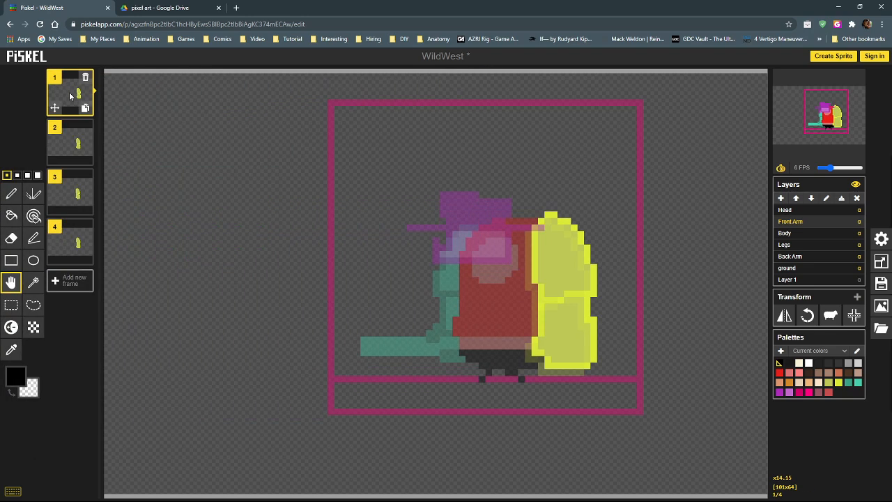
click(68, 140)
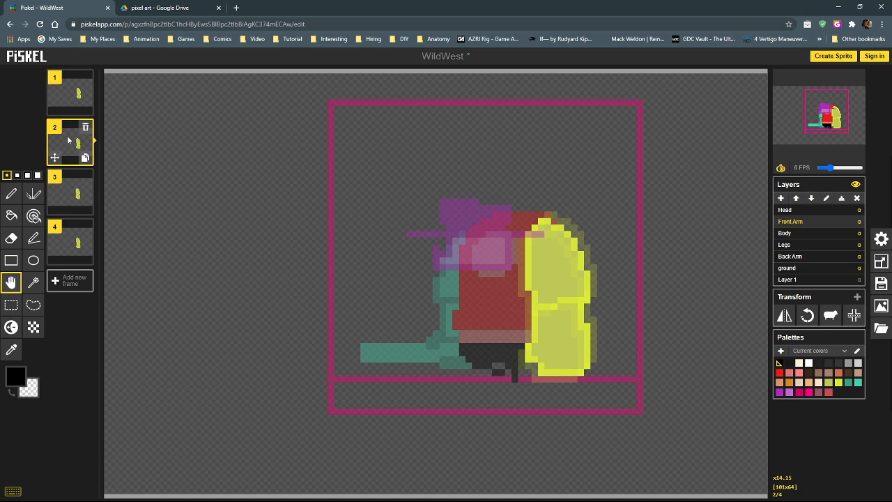
click(72, 193)
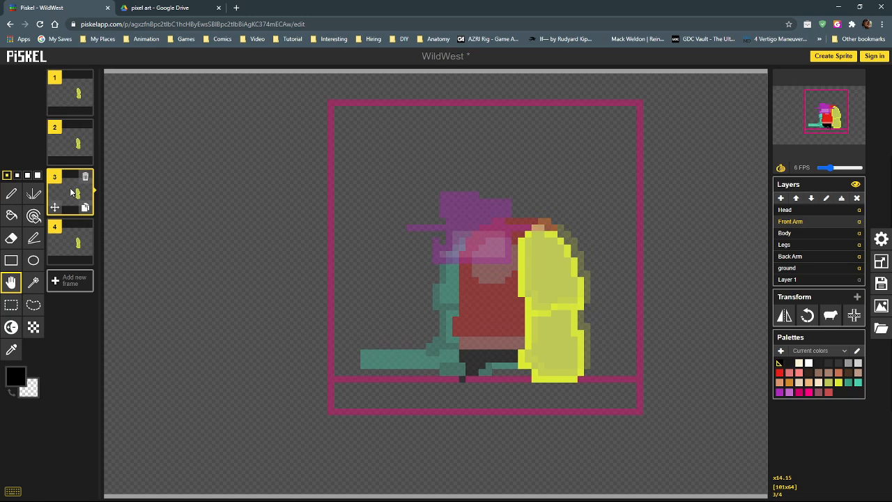
click(73, 242)
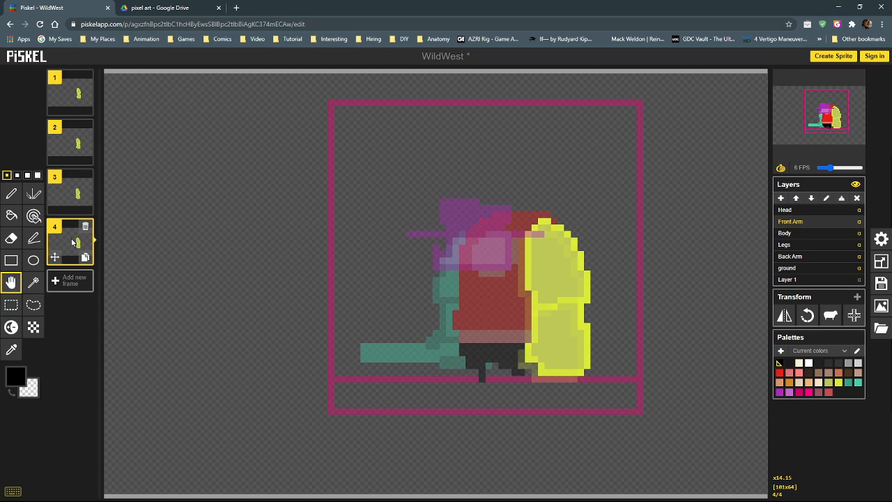
Shift the Front Arm layer one pixel up in frame 3 and check the motion in the animated preview.
click(71, 199)
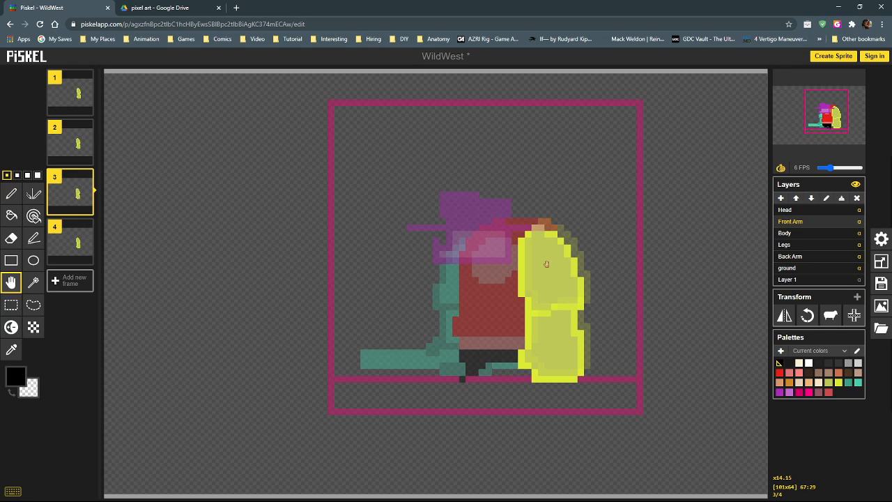
drag(547, 264, 545, 262)
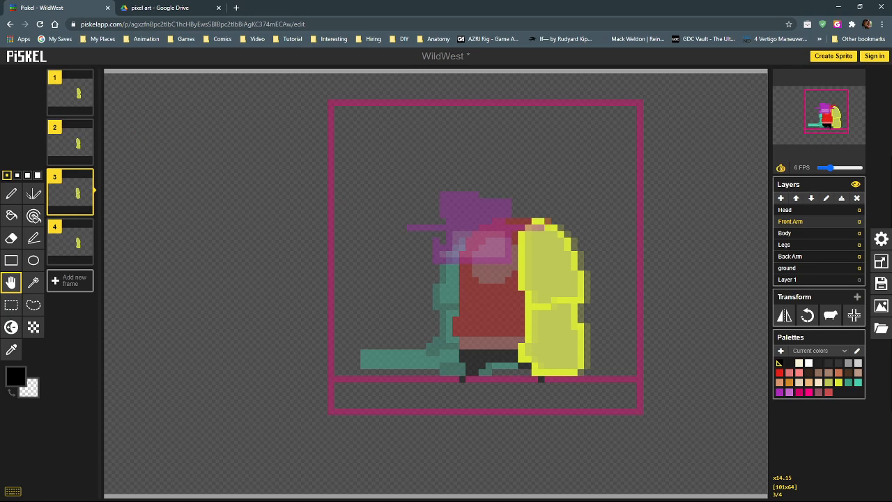
drag(2, 158, 450, 123)
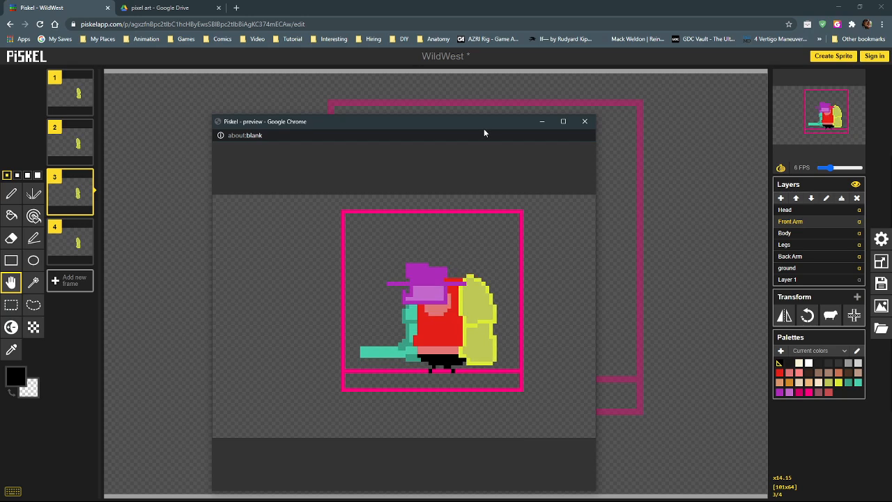
drag(483, 129, 0, 147)
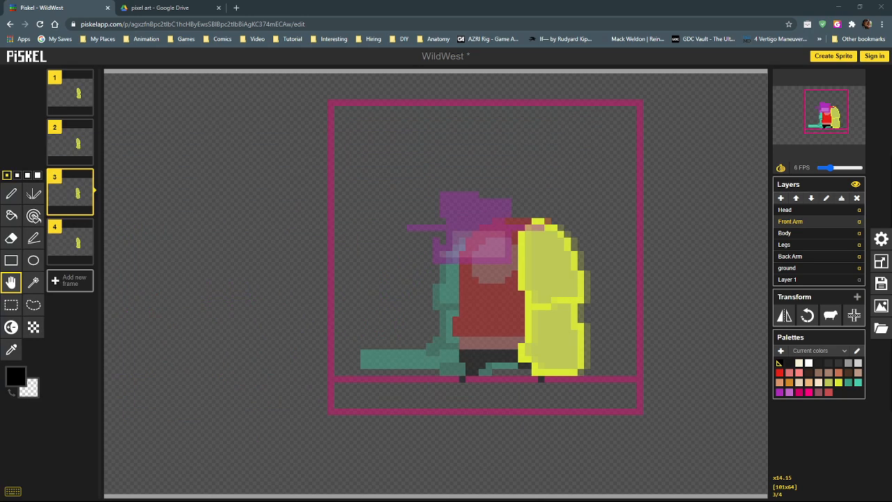
Shift the Front Arm layer four pixels to the left in frame 3, undoing and redoing the move to compare.
click(69, 239)
click(72, 199)
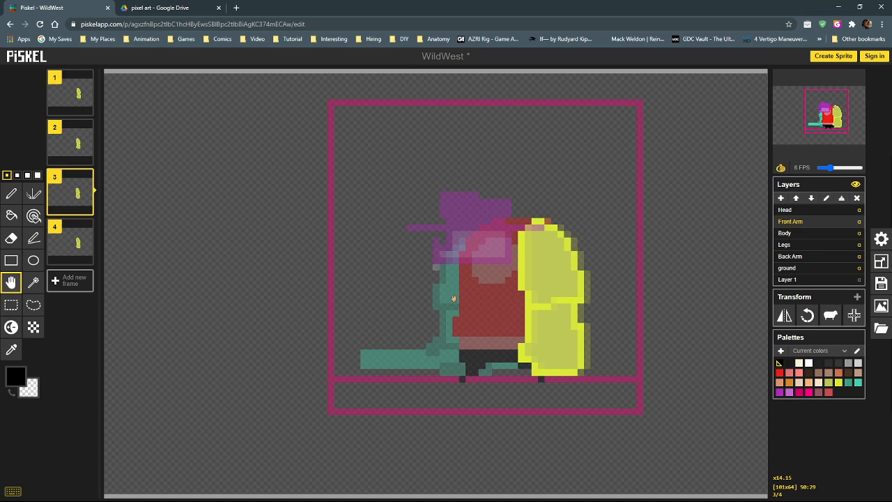
drag(546, 269, 524, 269)
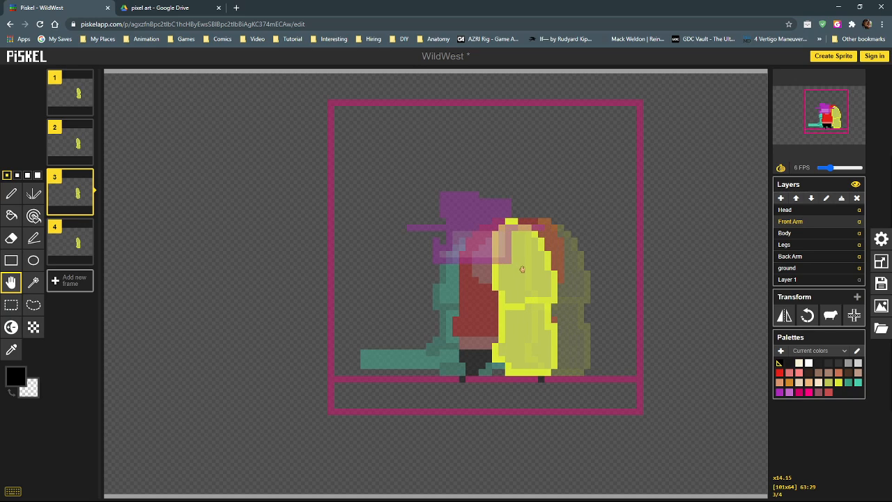
key(ctrl+z)
key(ctrl+y)
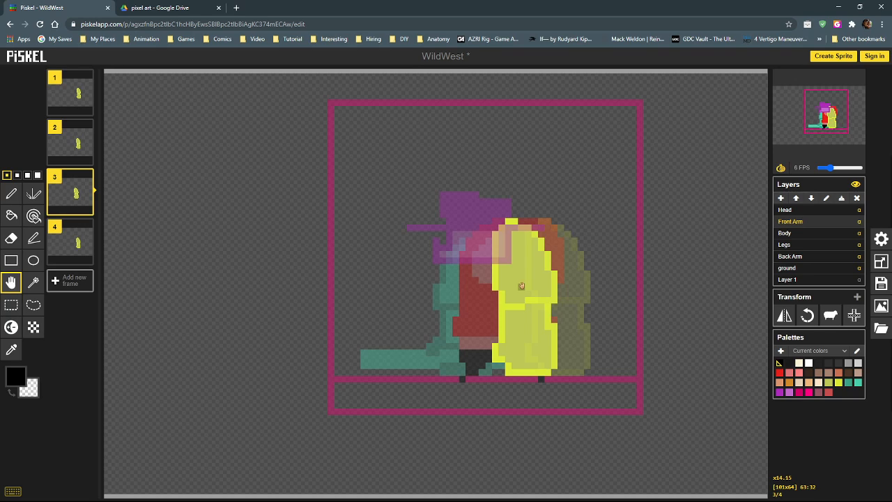
Compare the front arm in frame 1, and shift the Front Arm layer one pixel to the left in frame 2.
click(74, 144)
click(69, 96)
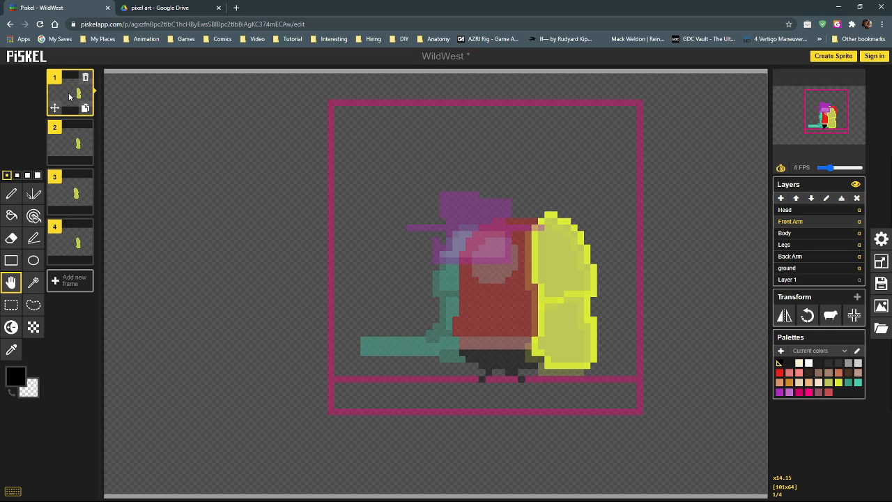
click(70, 144)
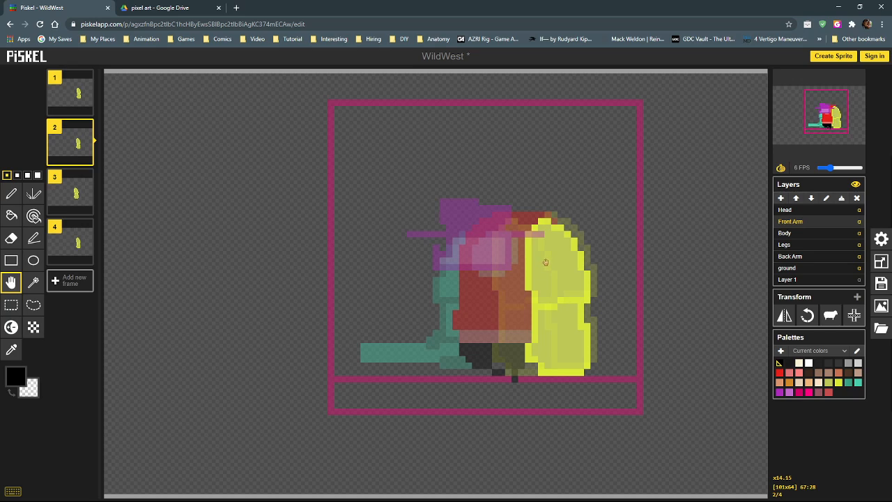
drag(545, 262, 542, 262)
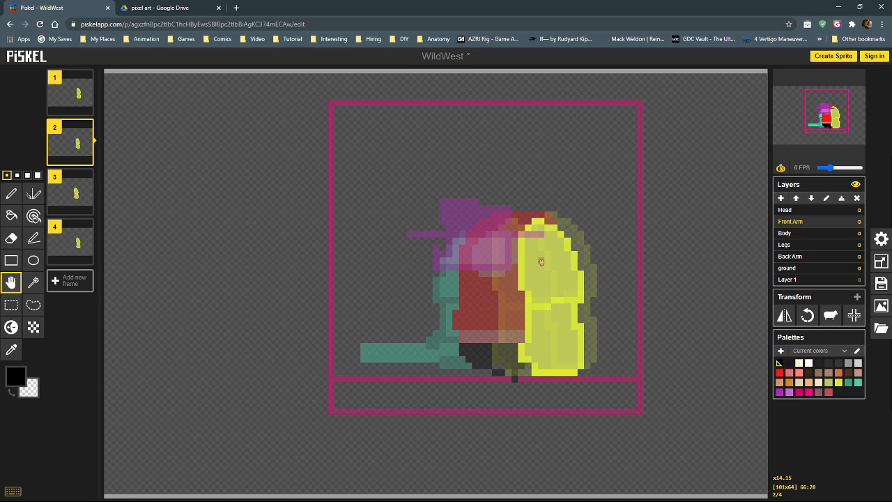
Shift the Front Arm layer three pixels to the left in frame 4 and check the swing in the animated preview.
click(74, 194)
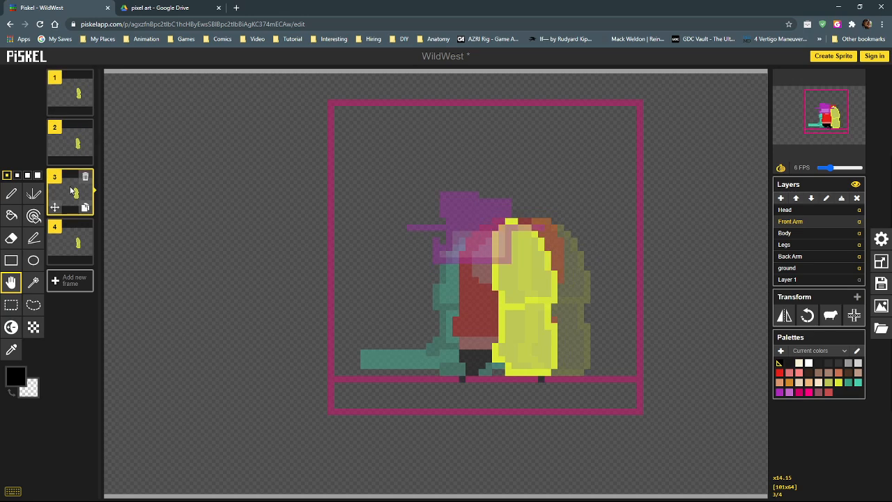
click(74, 243)
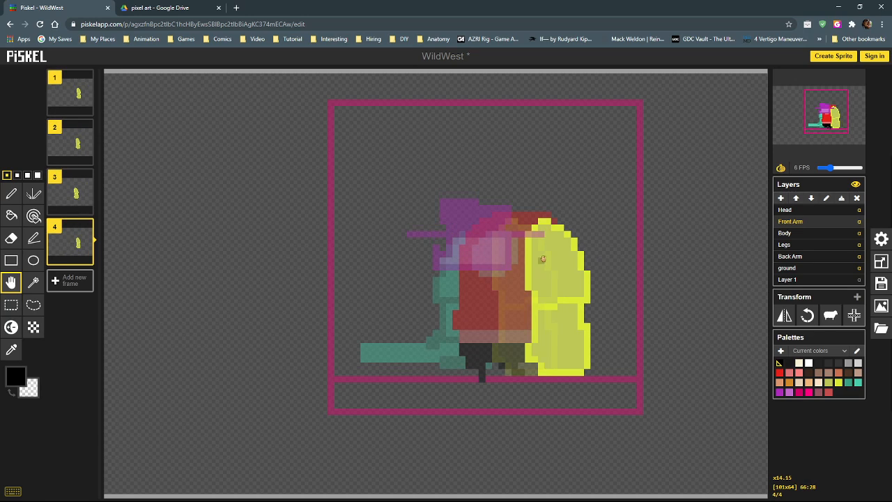
drag(544, 258, 528, 259)
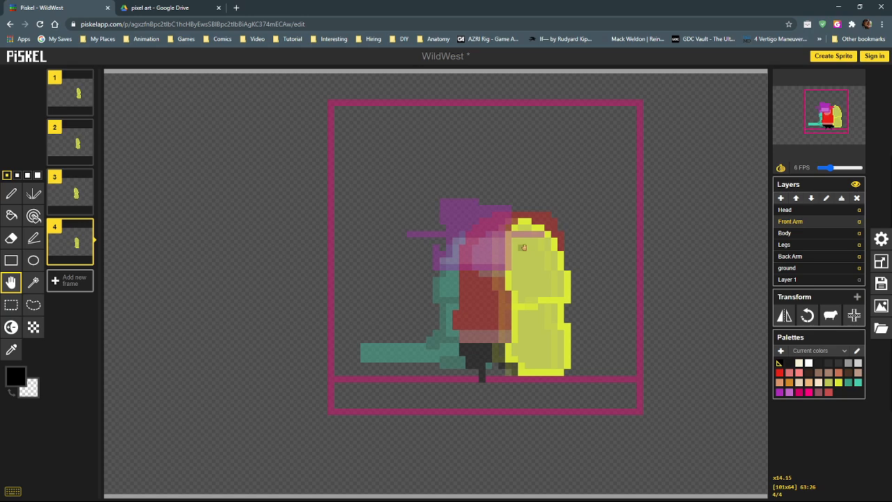
drag(0, 99, 371, 109)
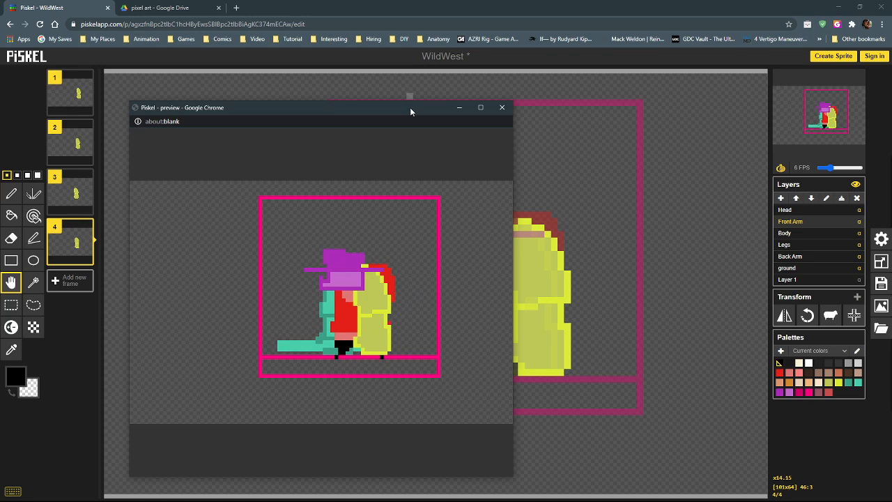
drag(410, 107, 0, 108)
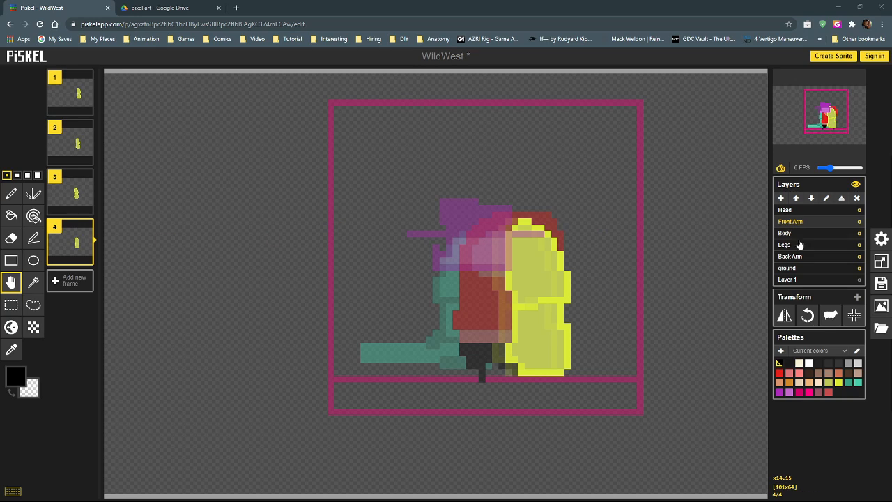
Shift the Back Arm layer two pixels to the left in frame 1.
click(815, 257)
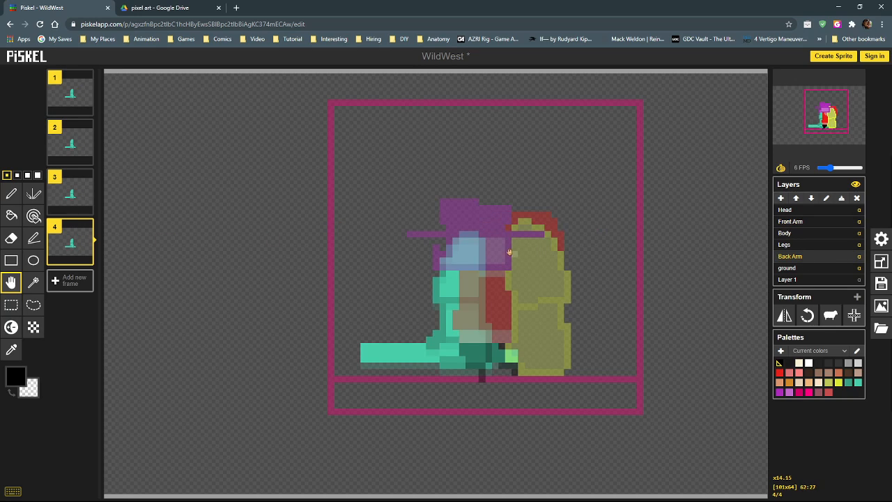
click(72, 94)
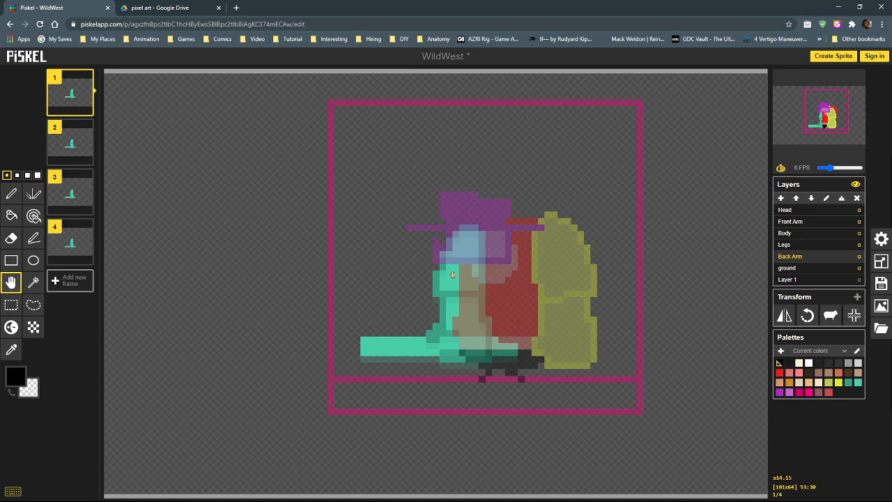
drag(453, 275, 445, 274)
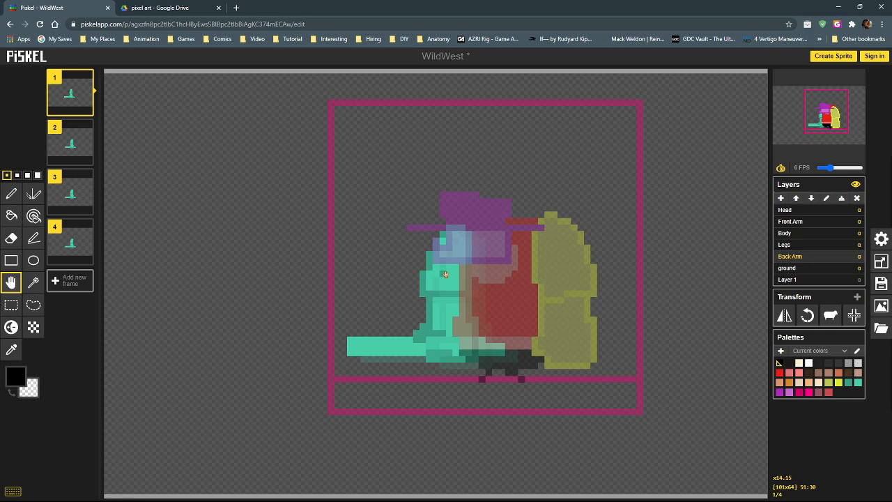
Shift the Back Arm layer two pixels to the right in frame 3.
click(70, 143)
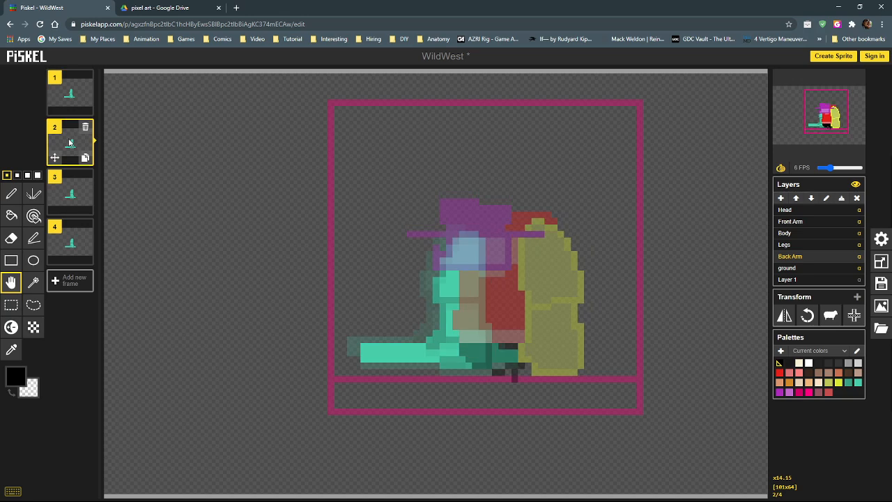
click(70, 193)
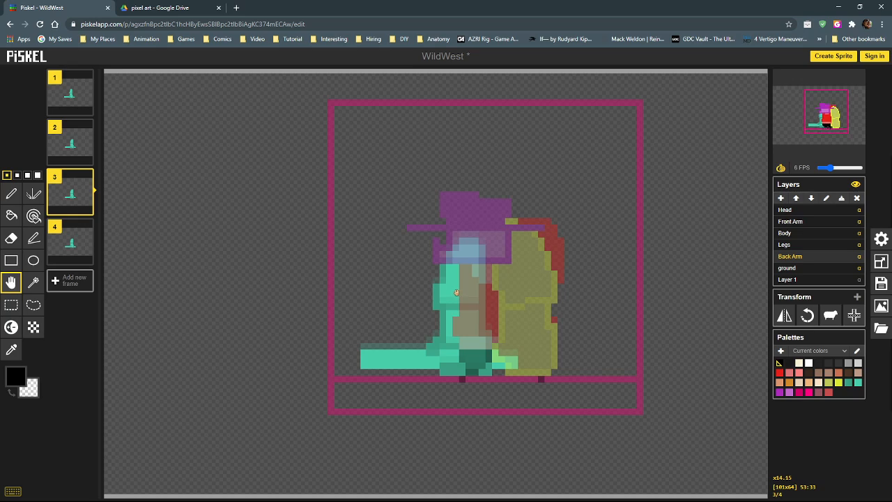
drag(456, 292, 468, 293)
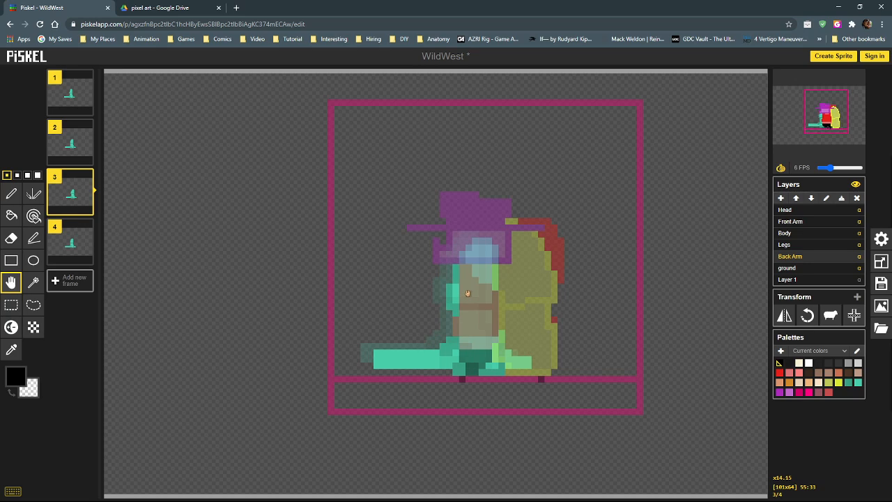
Examine the back arm's swing in frame 4, the animated preview and frames 2 and 1.
click(69, 243)
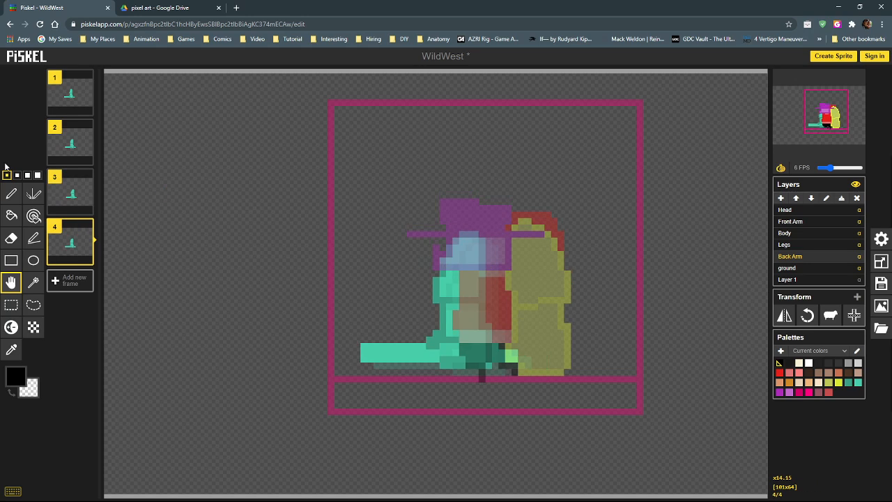
drag(284, 135, 304, 107)
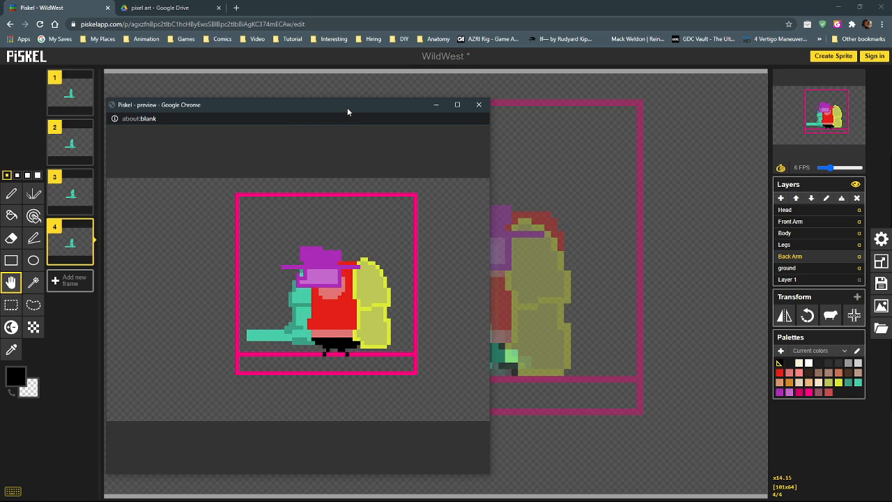
drag(347, 107, 0, 89)
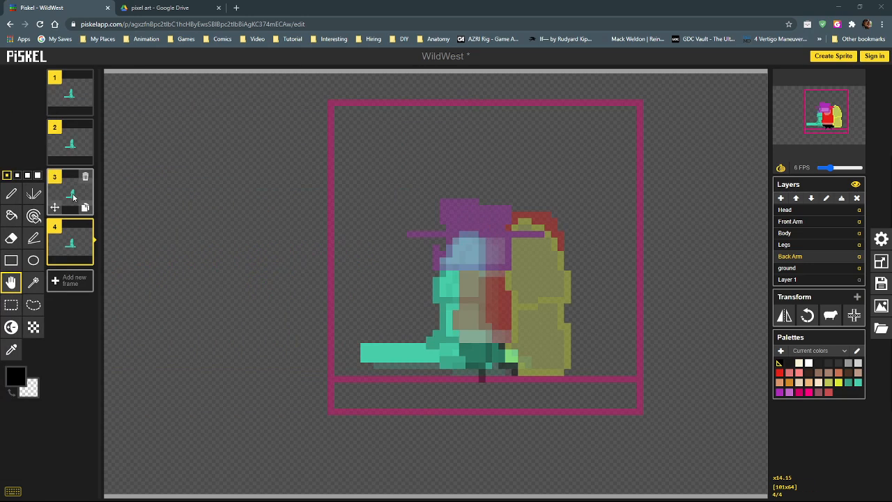
click(70, 145)
click(70, 100)
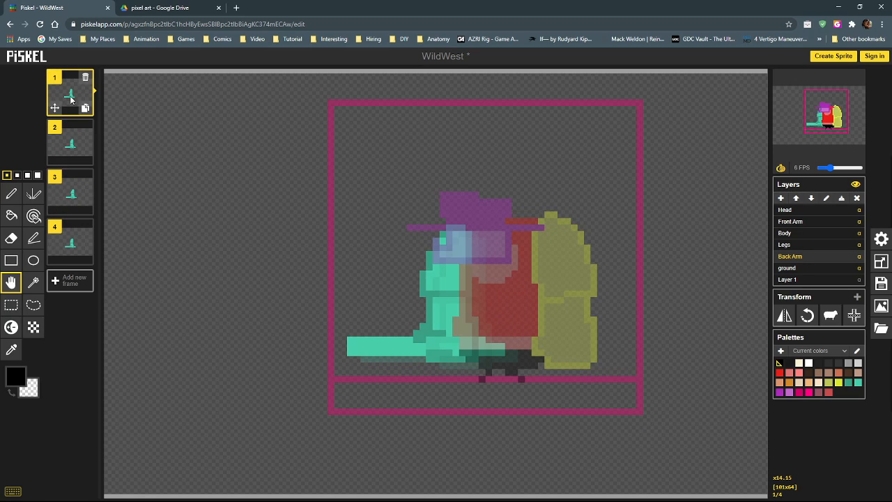
Shift the Back Arm layer one pixel up in frame 3 and check the swing in the animated preview.
click(71, 145)
click(73, 194)
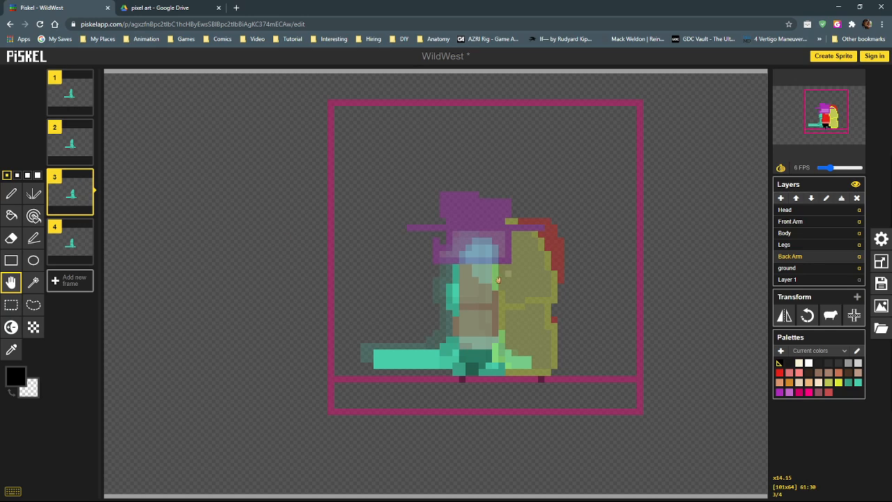
drag(486, 287, 487, 281)
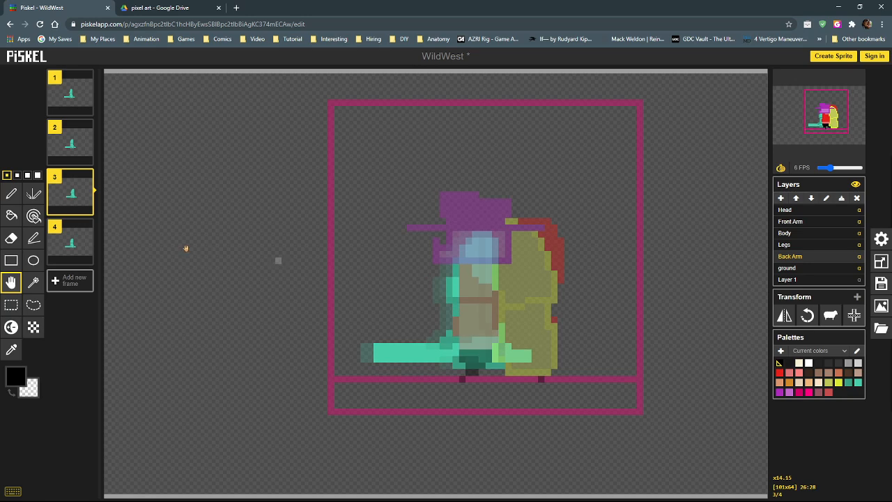
click(76, 240)
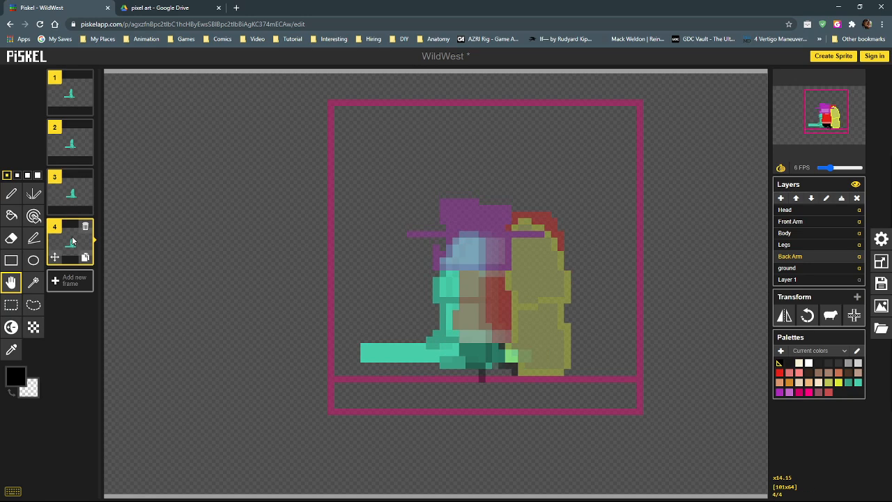
click(74, 201)
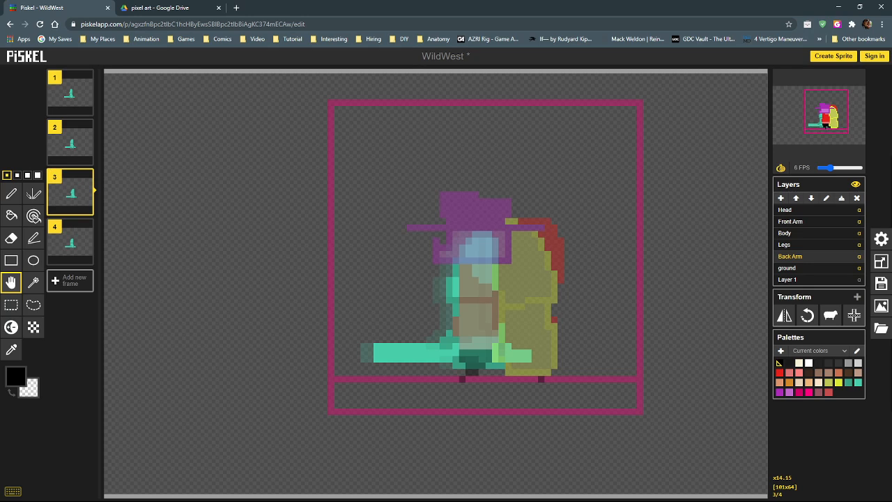
drag(0, 233, 327, 108)
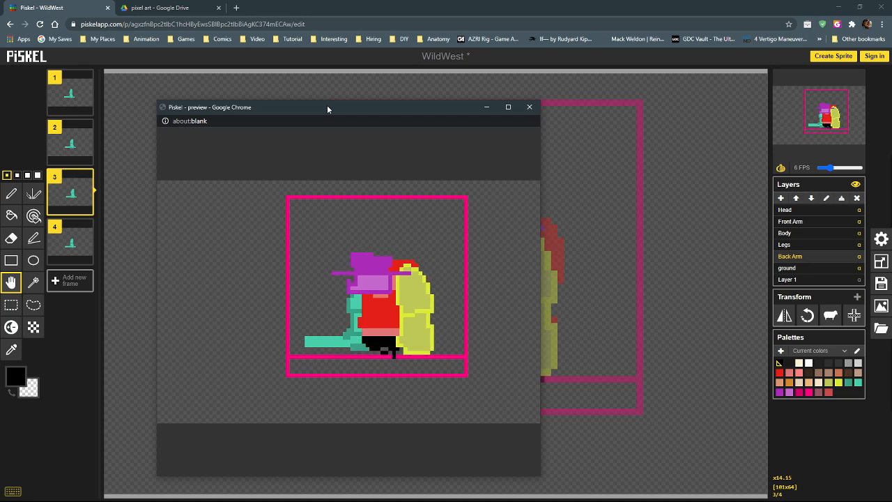
drag(327, 108, 0, 115)
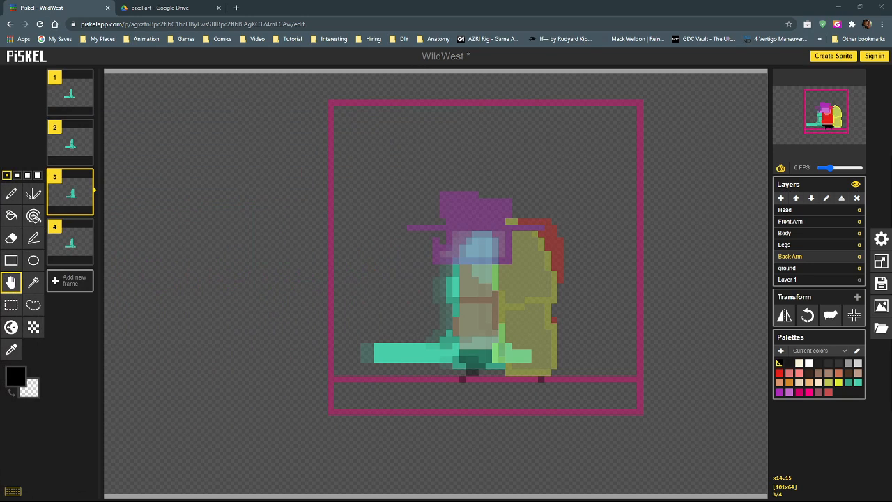
Shift the Front Arm layer one pixel to the right in frame 3 and compare it with frames 2 and 1.
click(823, 222)
click(74, 144)
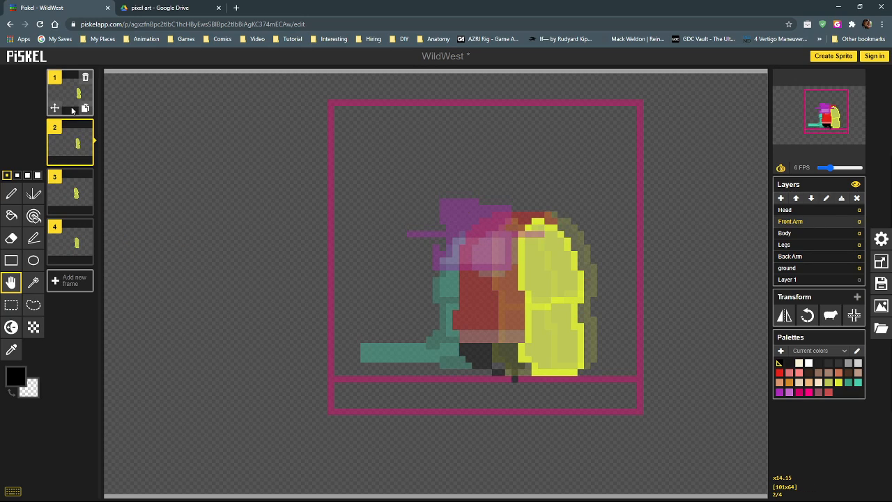
click(74, 96)
click(72, 195)
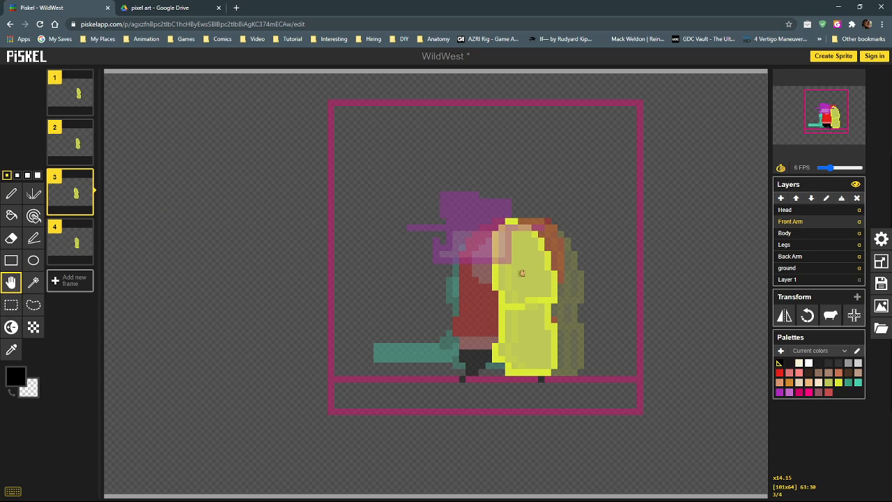
drag(532, 271, 534, 272)
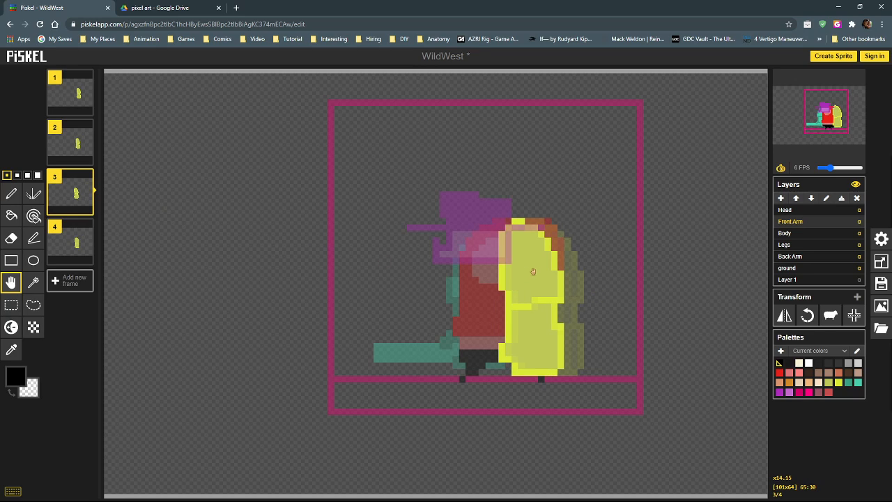
click(73, 145)
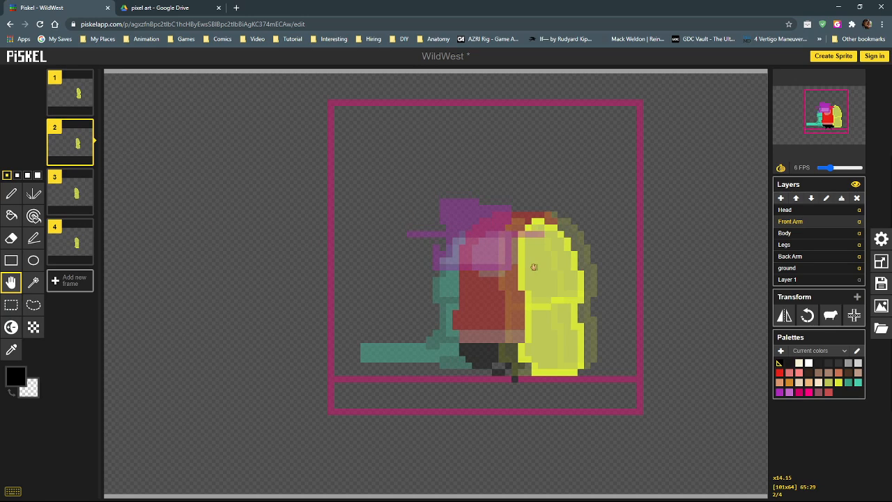
click(72, 93)
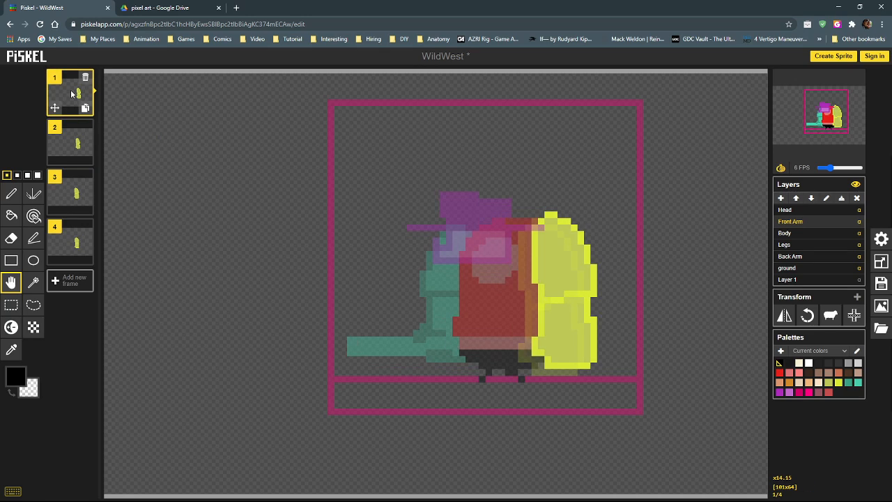
Shift the front arm one pixel to the right on frame 4.
click(69, 135)
click(72, 193)
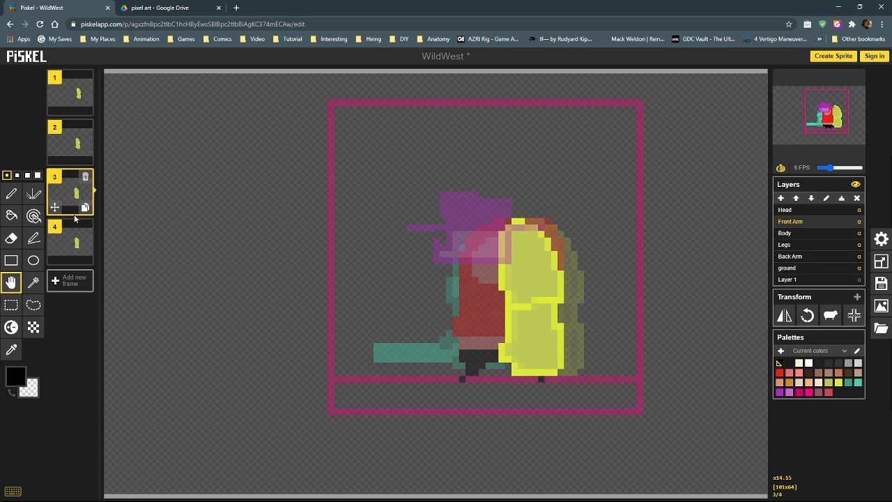
click(75, 243)
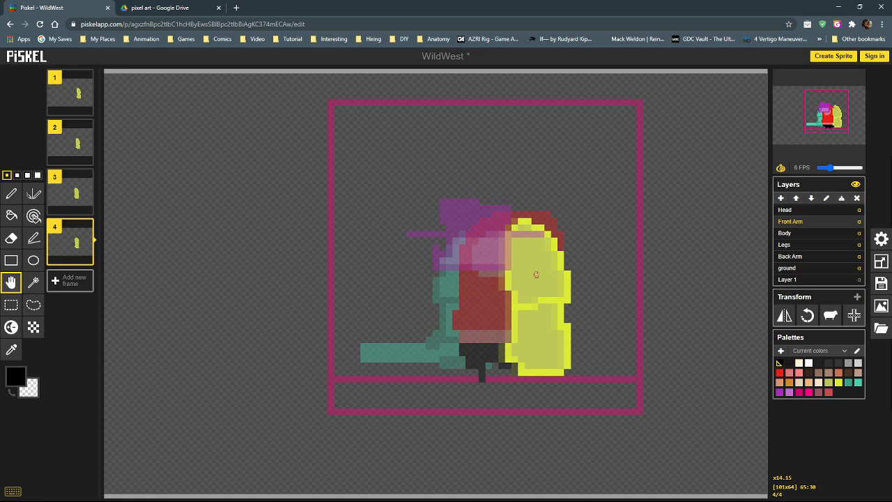
drag(537, 274, 540, 274)
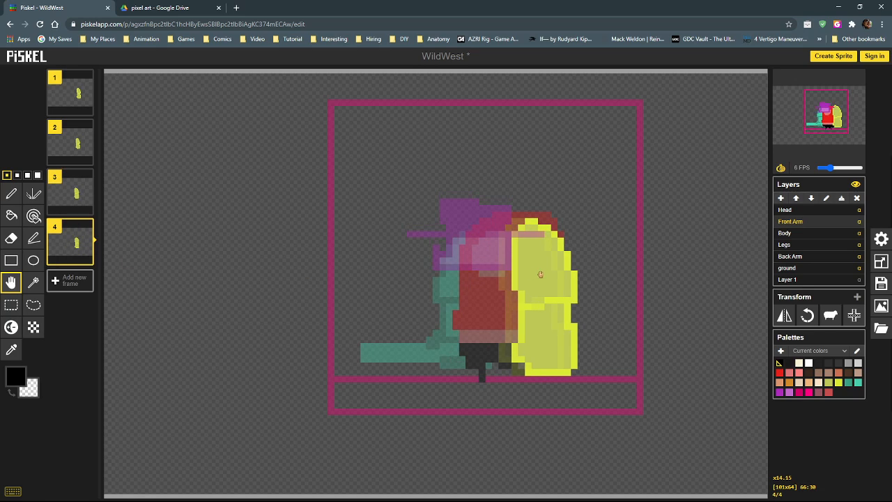
Shift the front arm one pixel to the right on frame 2.
click(68, 190)
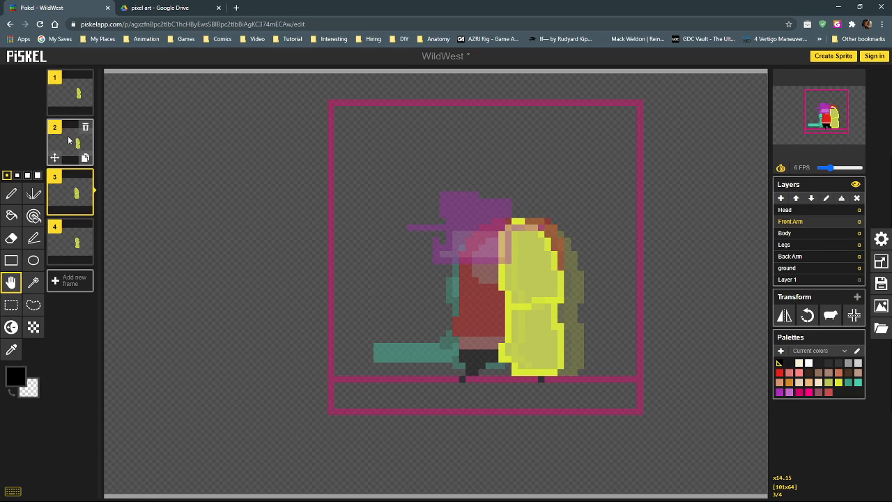
click(68, 135)
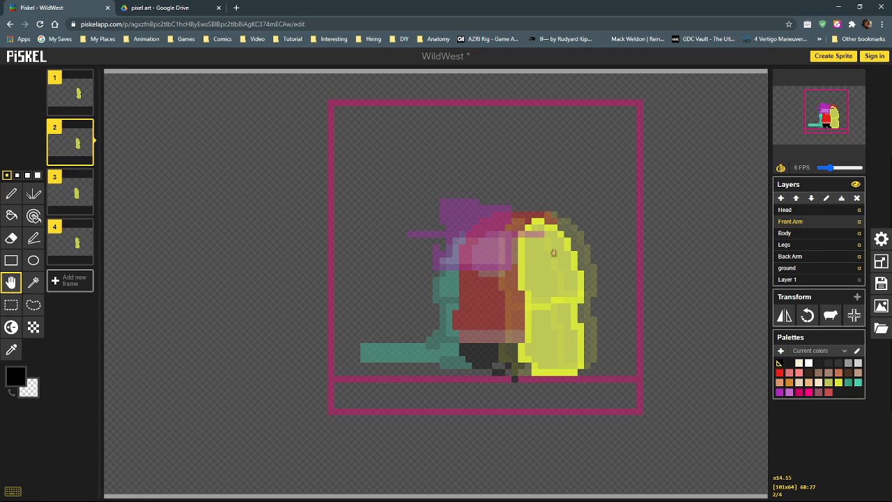
drag(555, 252, 561, 253)
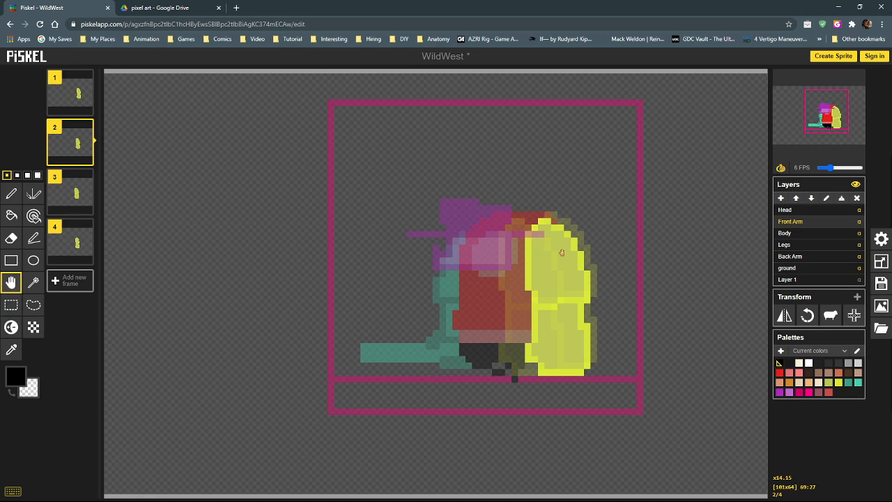
Return to frame 1 and review the arm swing in the separate animation preview window.
click(71, 99)
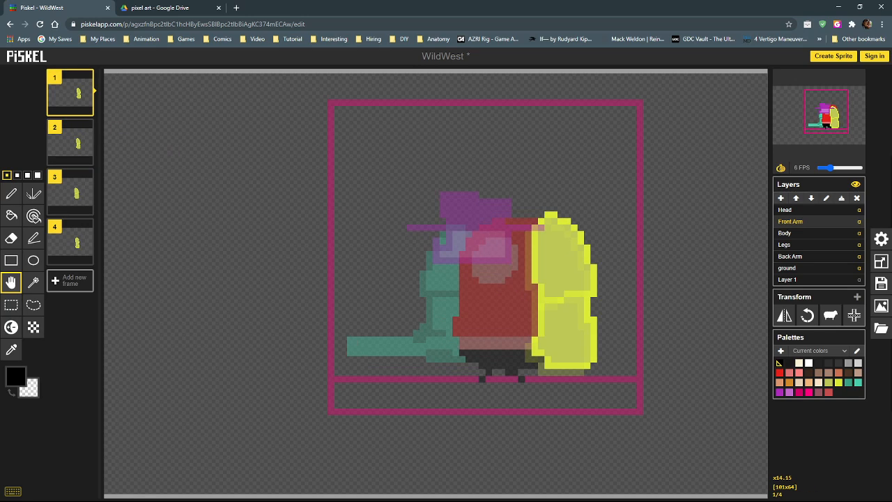
drag(0, 125, 309, 106)
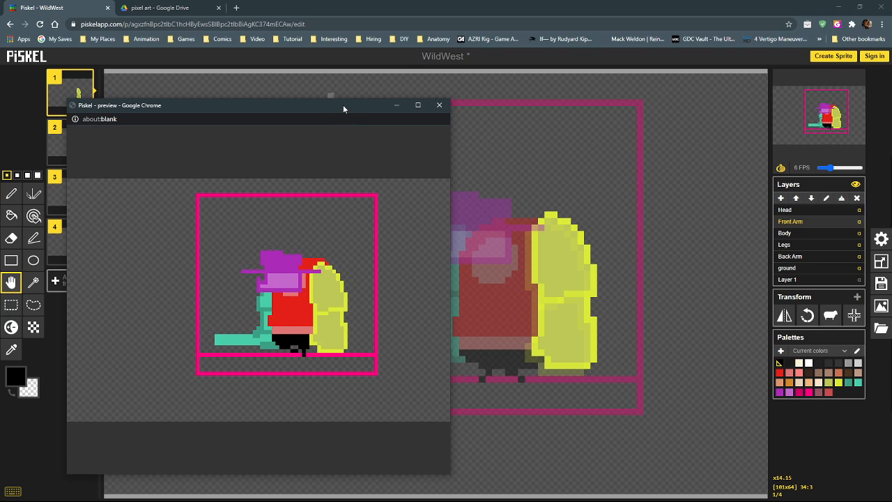
drag(342, 105, 0, 118)
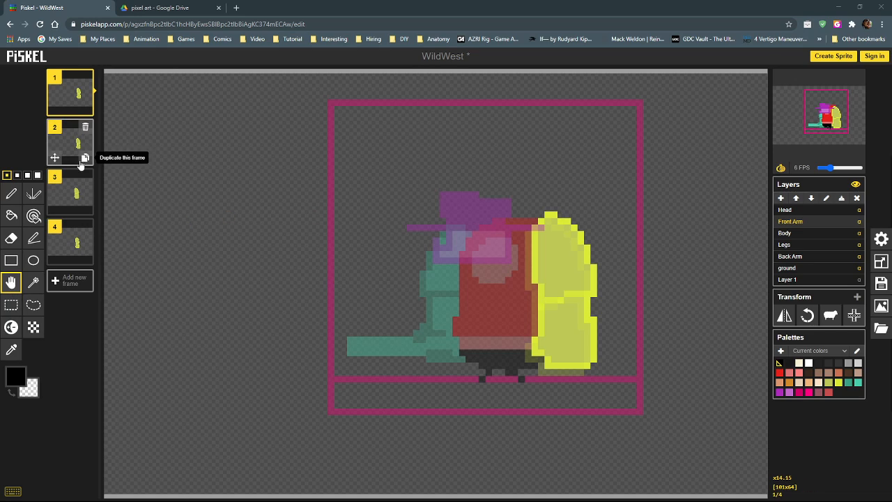
Step through all four frames to compare the front arm's poses, ending on frame 1.
click(11, 194)
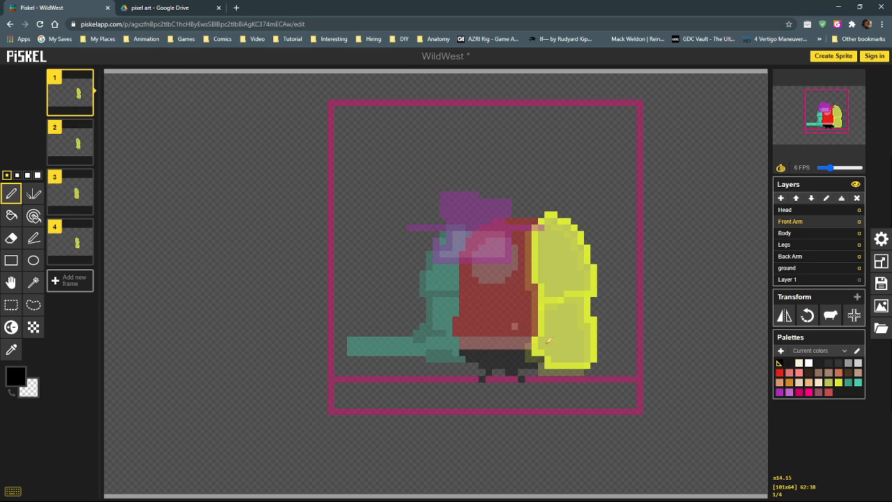
click(66, 143)
click(76, 198)
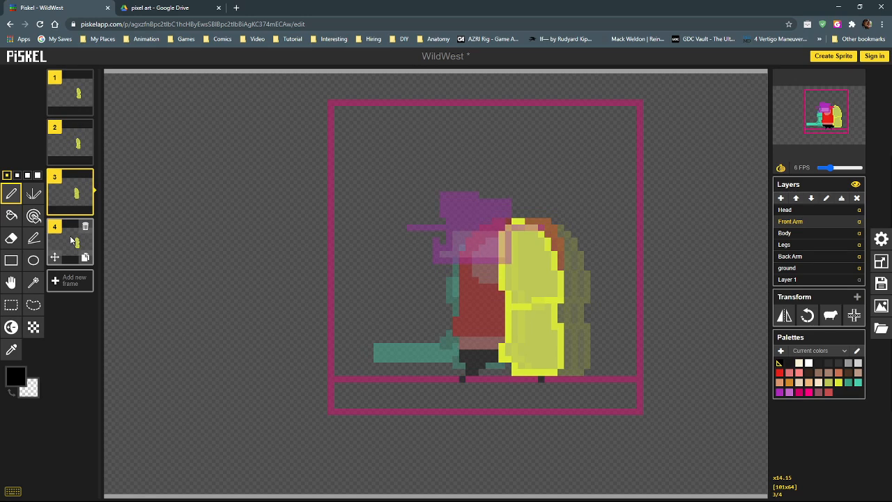
click(72, 240)
click(73, 195)
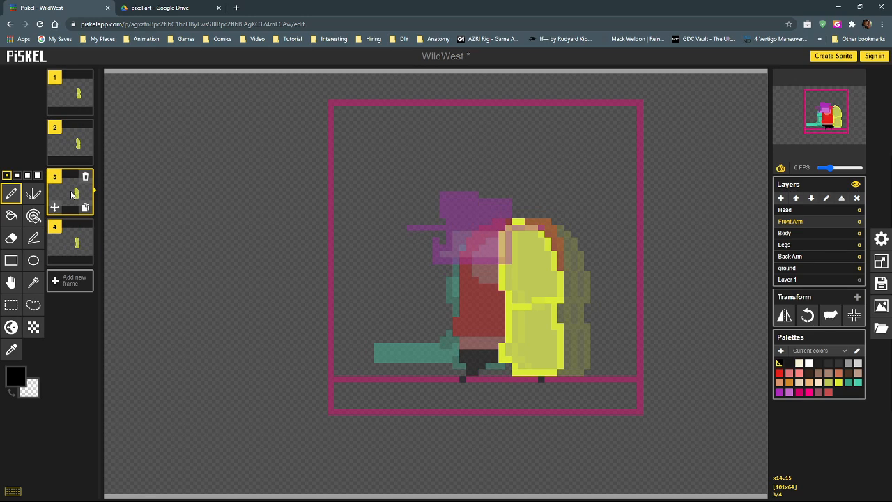
click(72, 143)
click(75, 94)
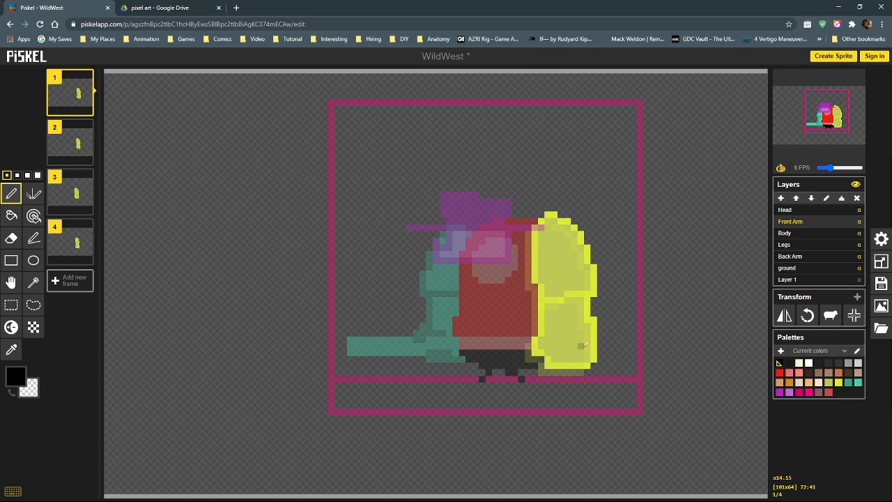
Select the lower half of the front arm on frame 1 and move it two pixels right and one pixel up.
scroll(584, 344, up, 4)
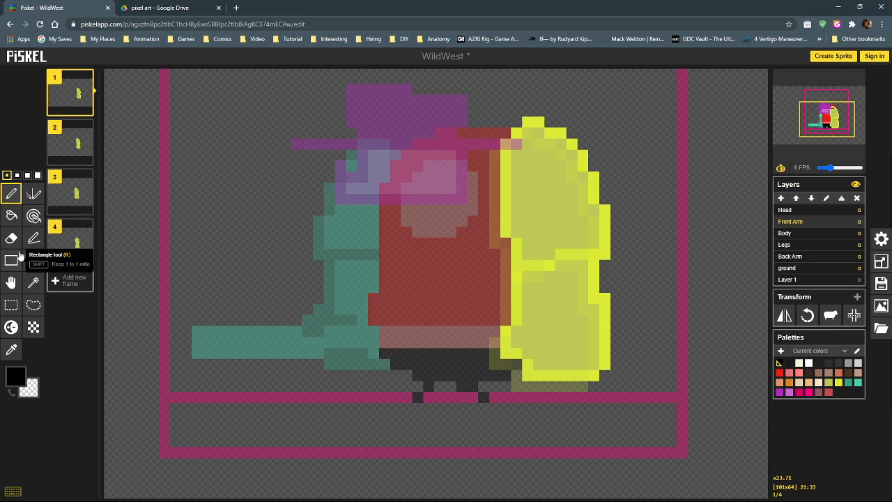
click(10, 307)
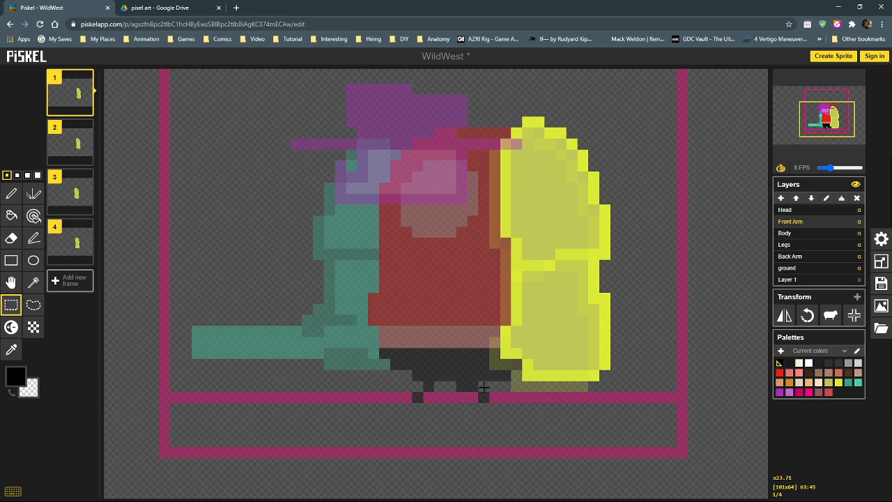
drag(483, 388, 619, 262)
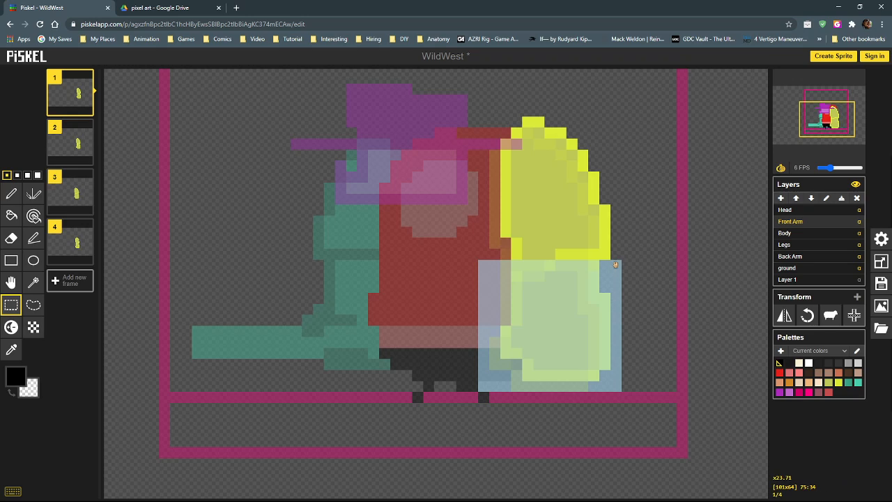
drag(520, 292, 557, 279)
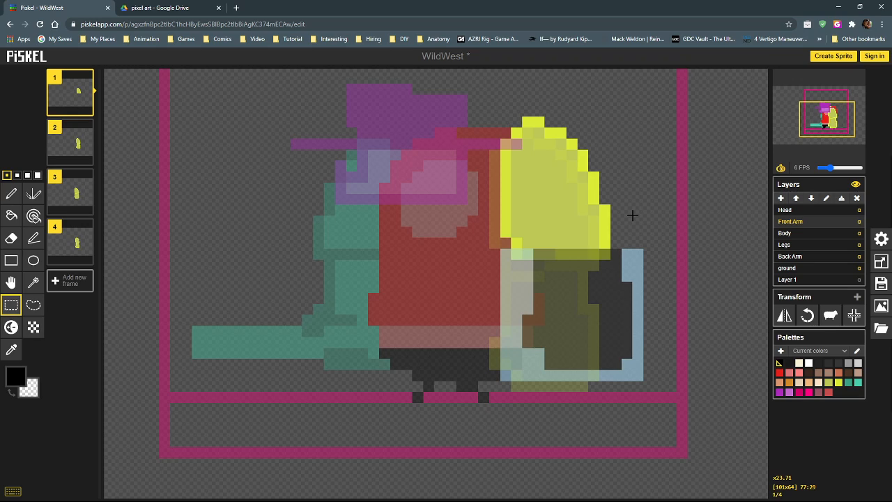
click(633, 214)
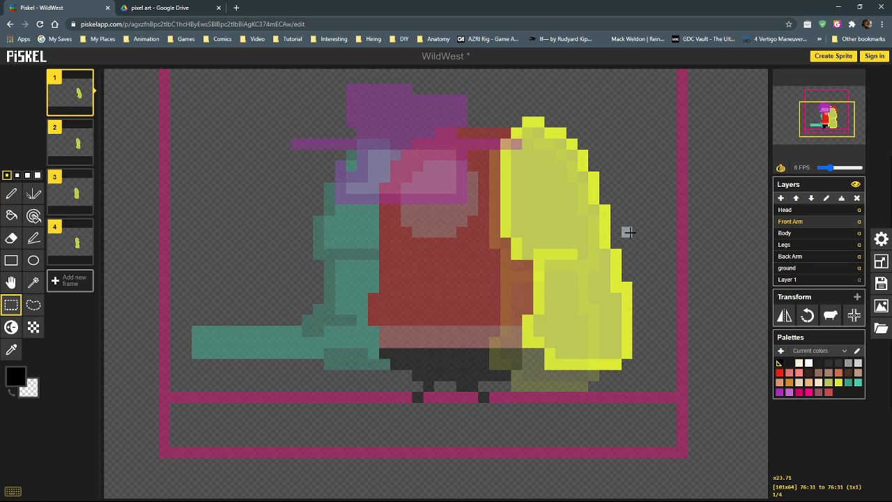
mouse_move(630, 232)
mouse_down()
mouse_move(618, 251)
mouse_move(637, 230)
mouse_up()
click(638, 210)
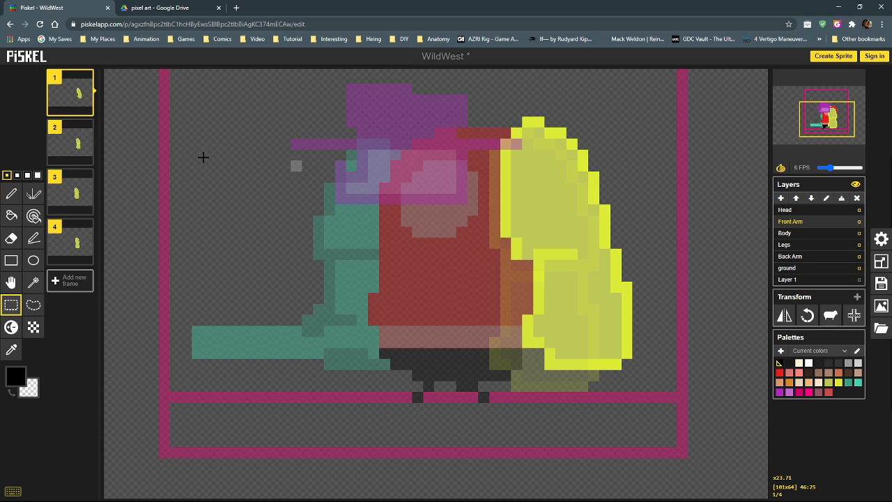
Redraw the elbow crease on frame 1 as a slanted line with the arm's bright and muted yellows, and check it in the animation preview.
click(11, 195)
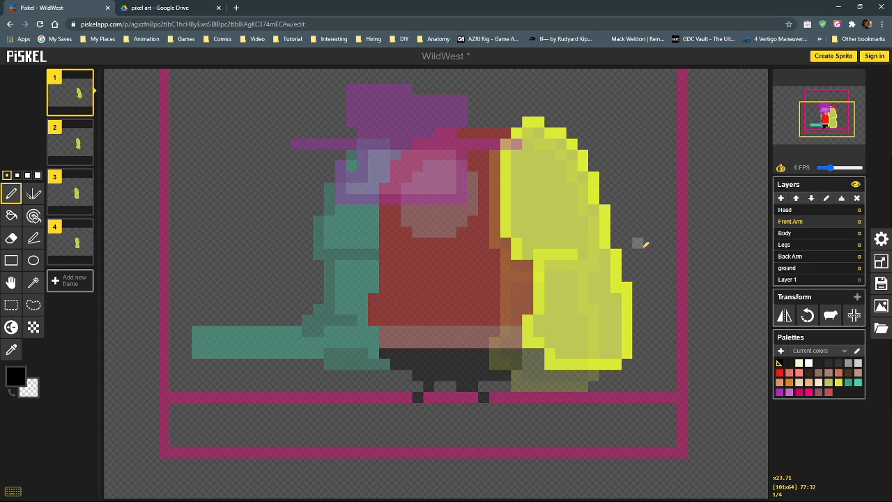
drag(643, 251, 595, 257)
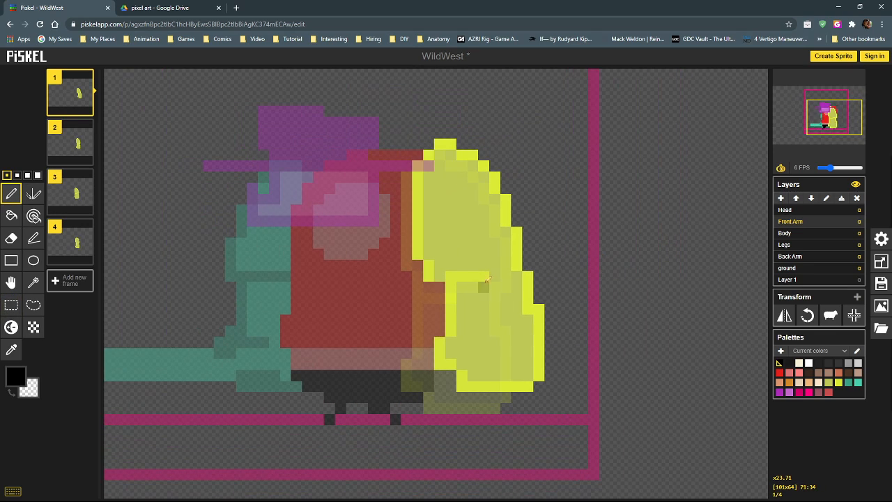
alt+click(453, 291)
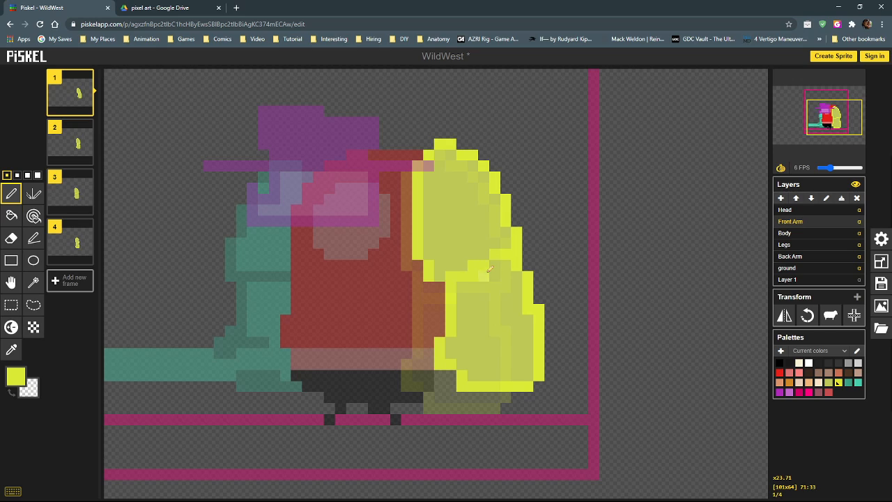
alt+click(484, 274)
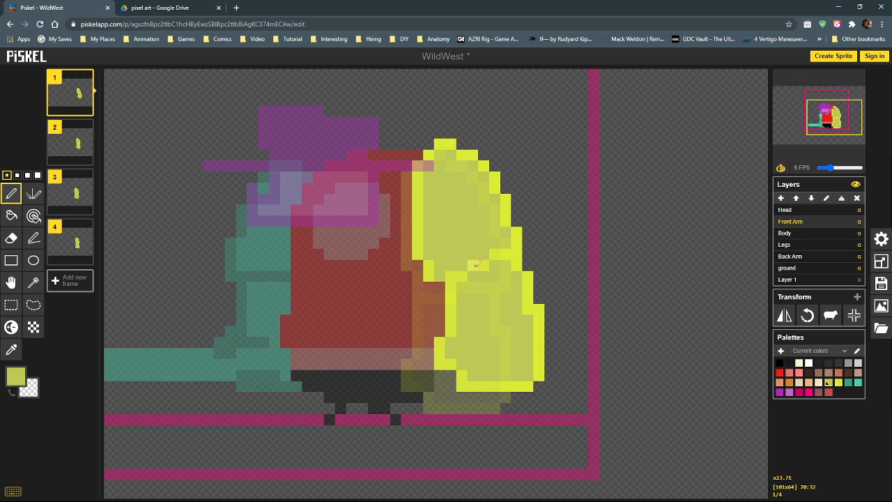
alt+click(447, 276)
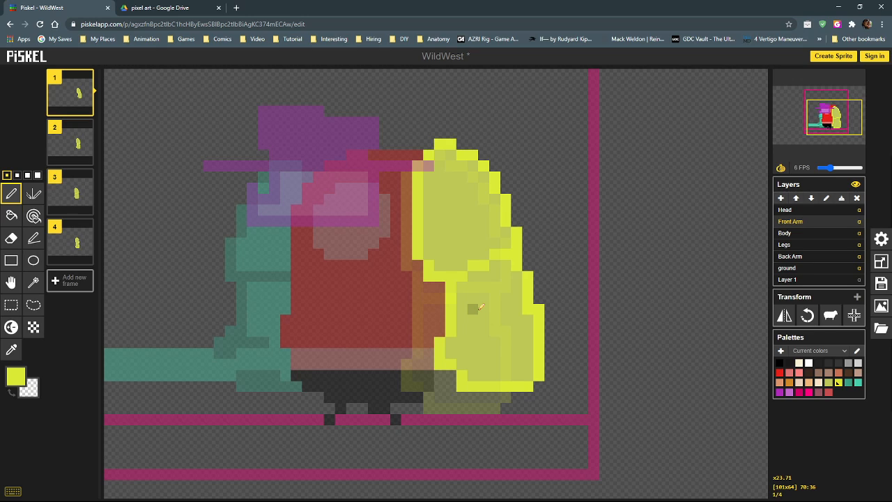
mouse_move(831, 126)
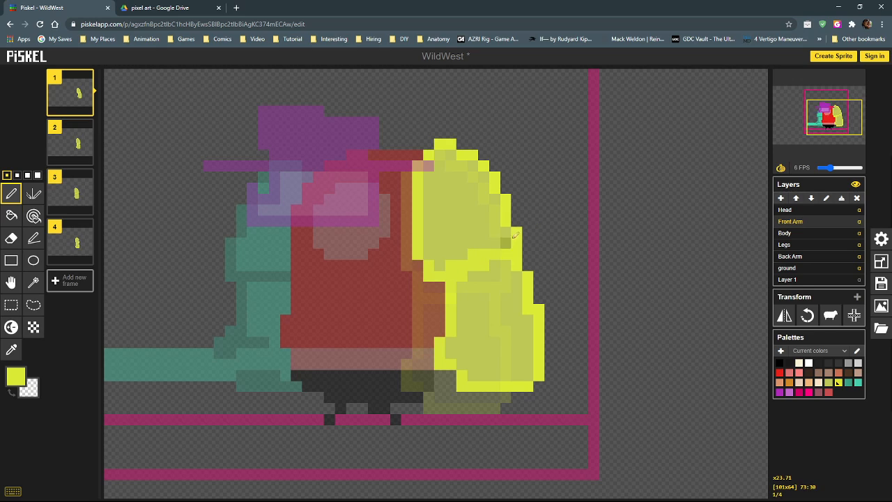
alt+click(499, 263)
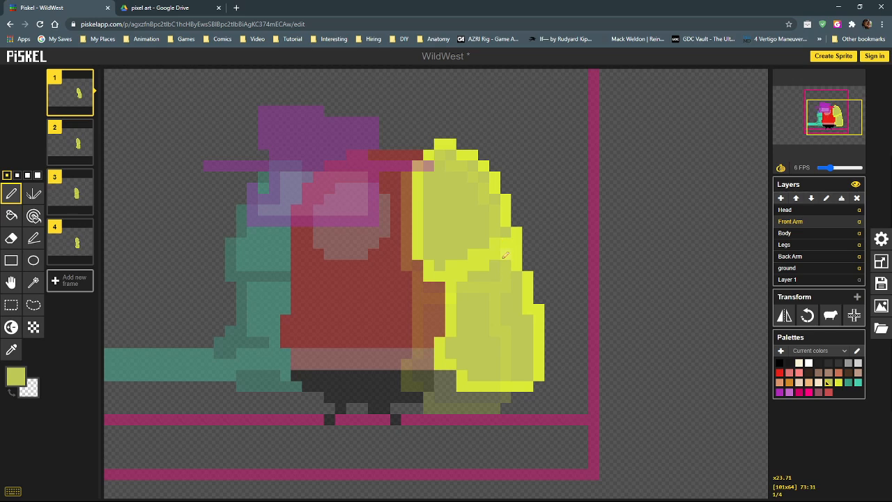
alt+click(453, 279)
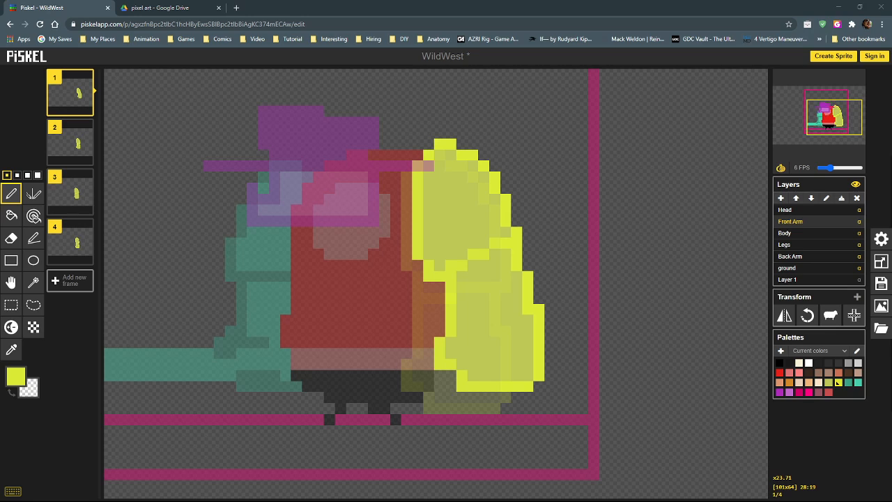
key(alt+p)
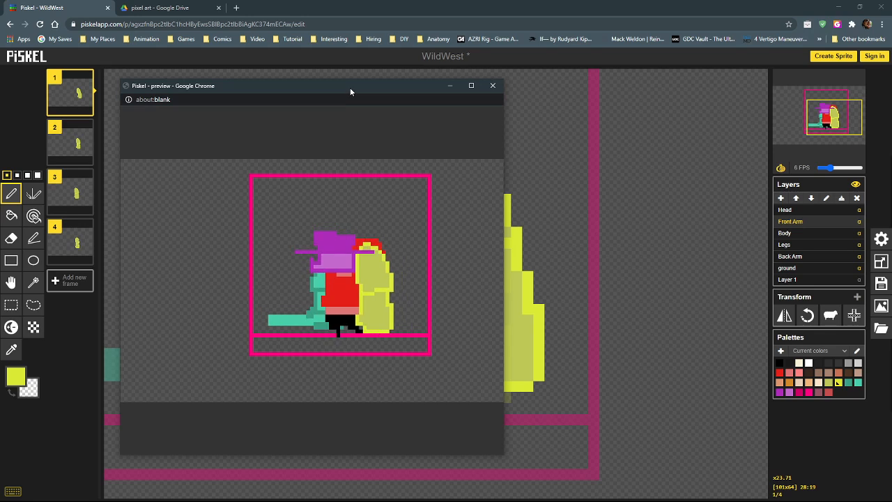
drag(349, 88, 0, 91)
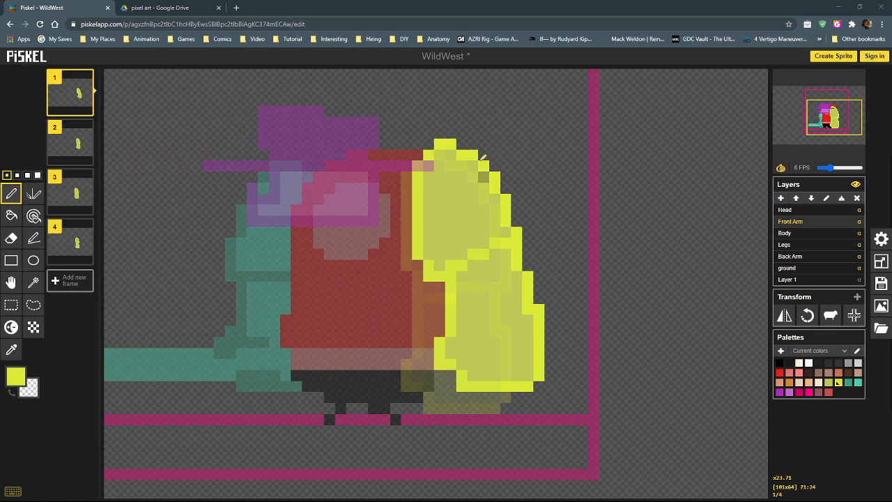
Extend the front arm's outer outline on frame 1 by one pixel in bright yellow and fill the old outline pixels with muted yellow.
click(528, 232)
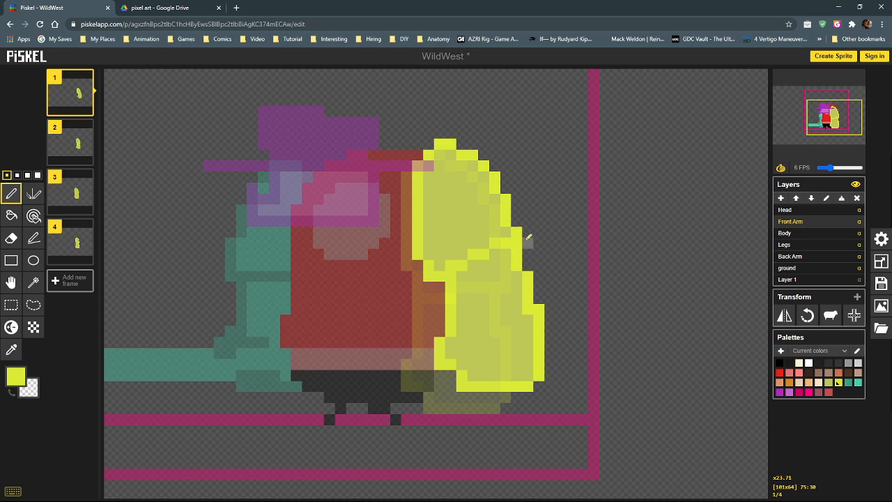
click(517, 221)
mouse_move(518, 212)
mouse_down()
mouse_move(506, 174)
mouse_move(466, 142)
mouse_up()
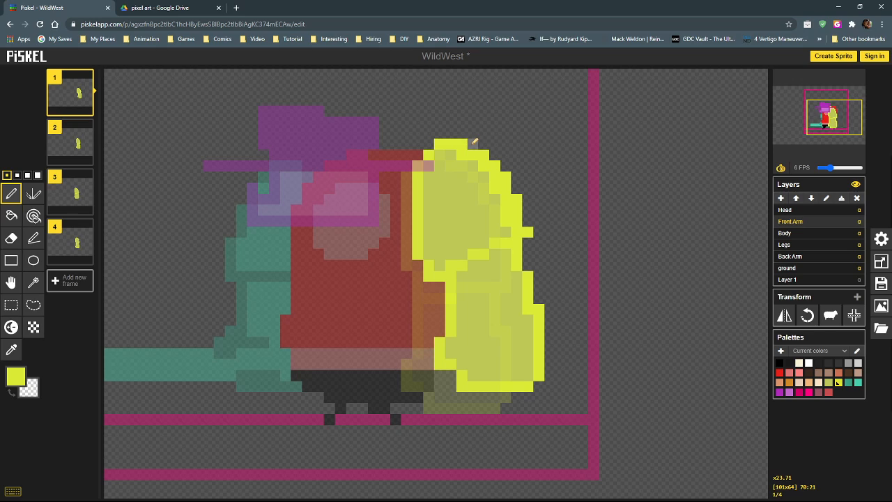
alt+right_click(459, 164)
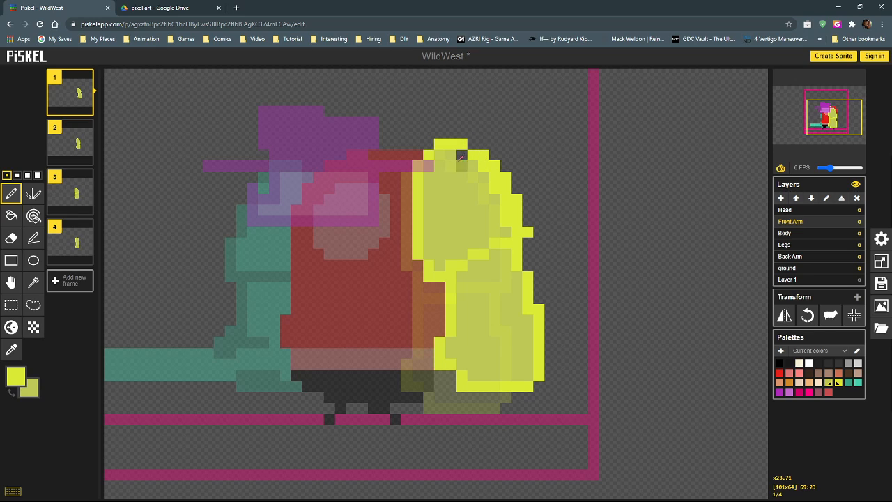
right_click(461, 156)
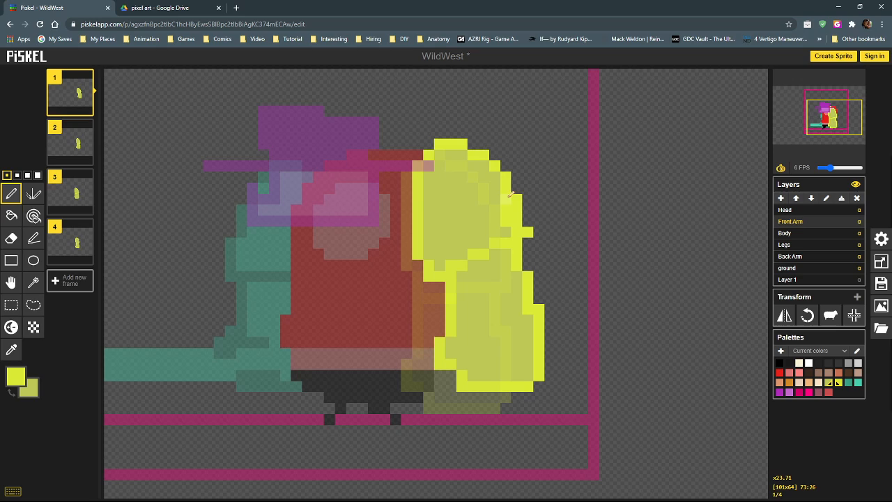
click(527, 221)
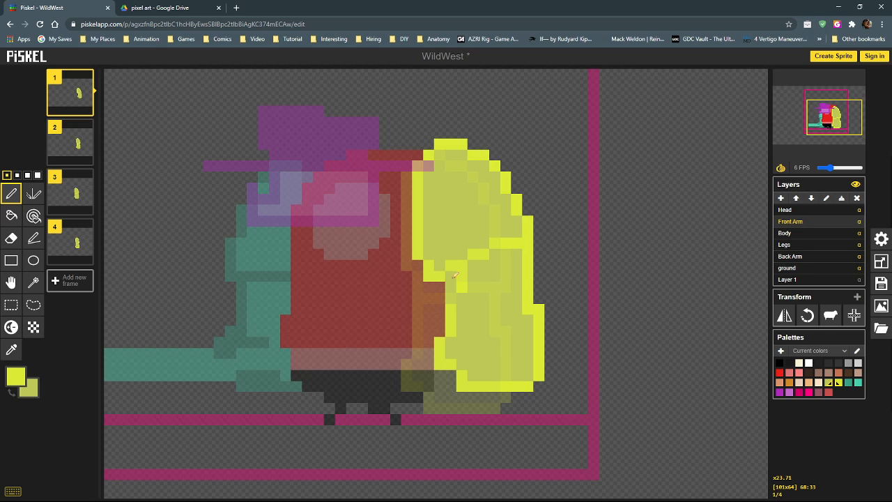
Erase outline pixels to thin the inner side of the front arm at the elbow on frame 1, and check it in the animation preview.
alt+right_click(429, 299)
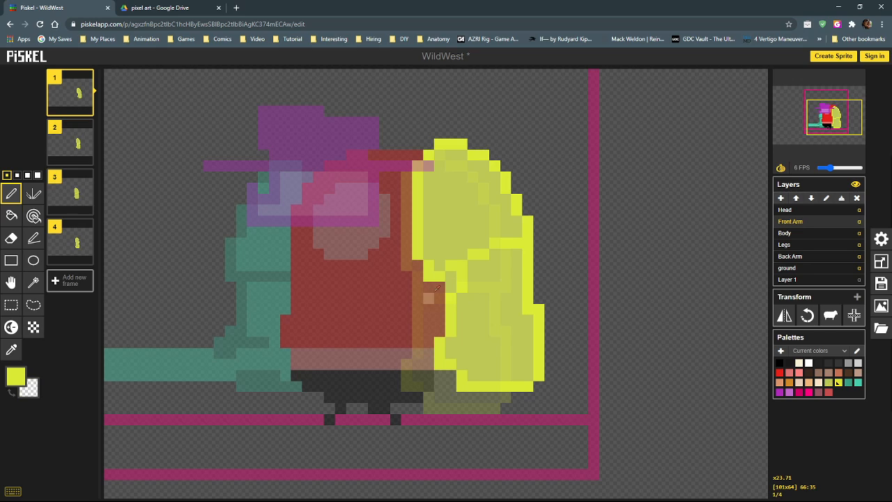
right_click(451, 286)
right_click(451, 277)
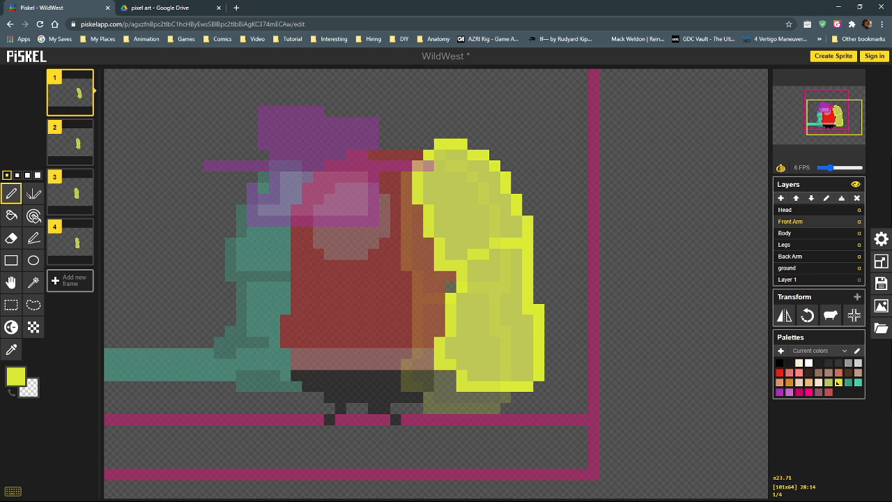
drag(0, 108, 380, 93)
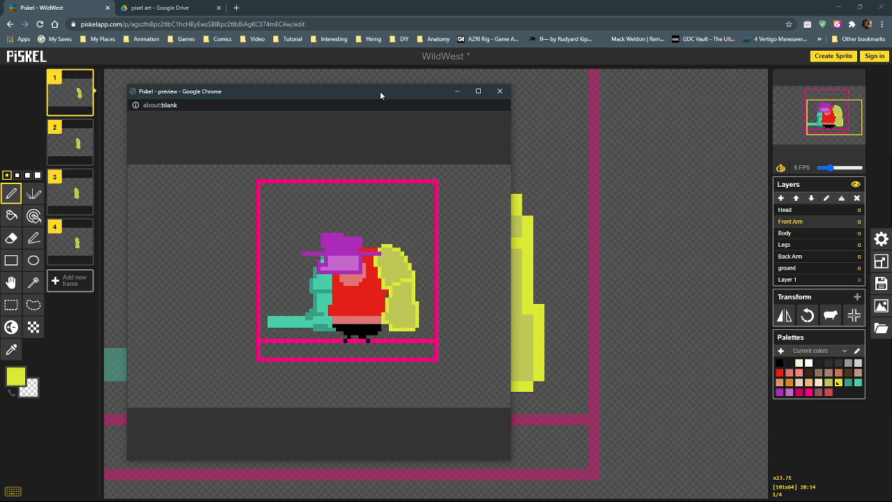
drag(380, 90, 0, 97)
Compare the front arm's poses on frames 1, 2 and 4, ending on frame 3.
click(69, 137)
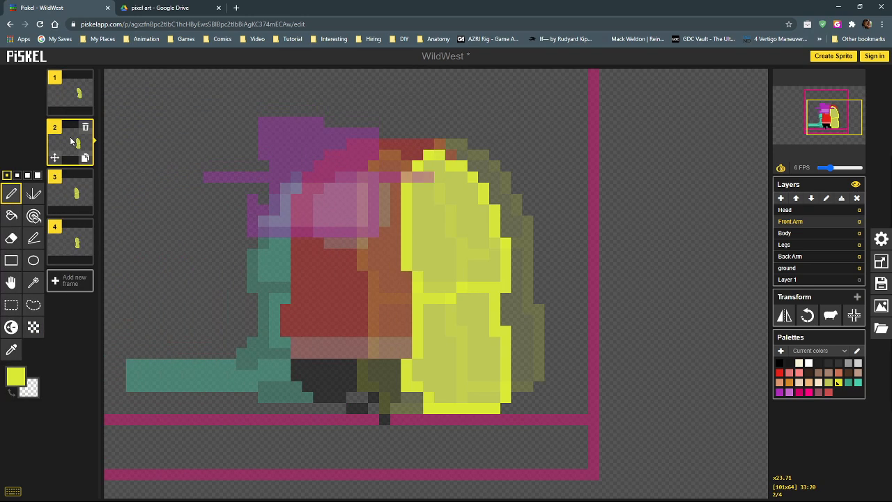
click(74, 93)
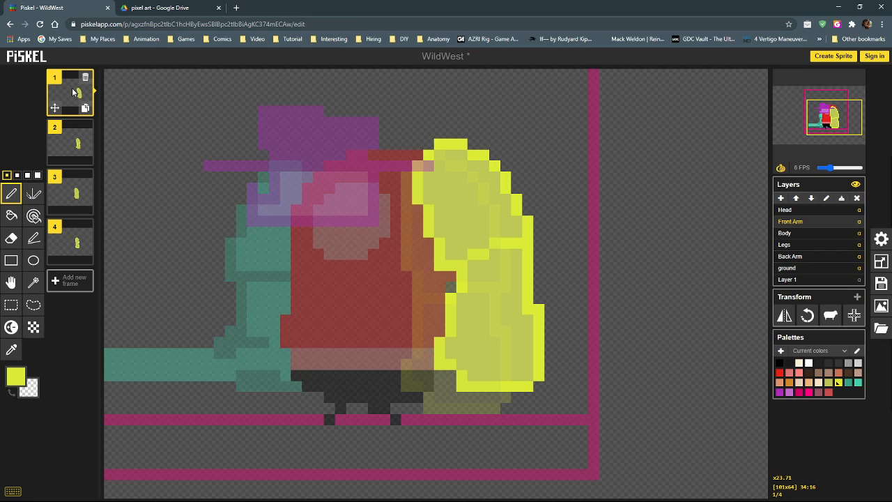
click(75, 140)
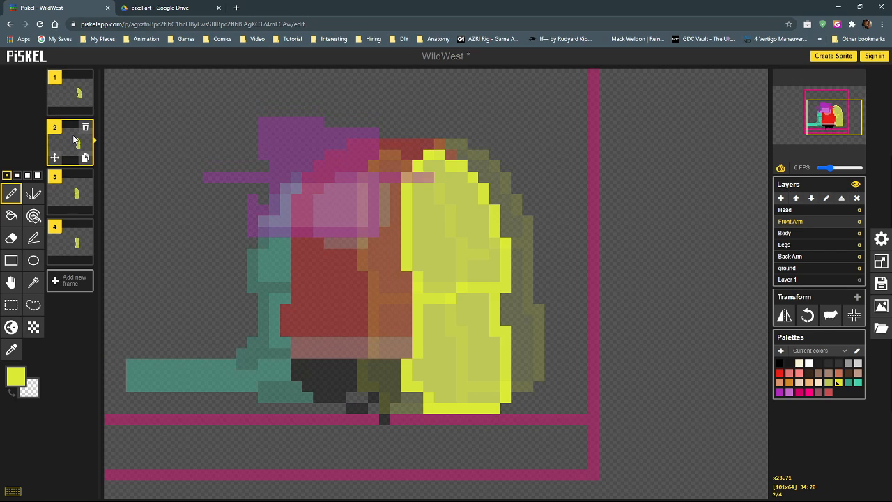
click(71, 231)
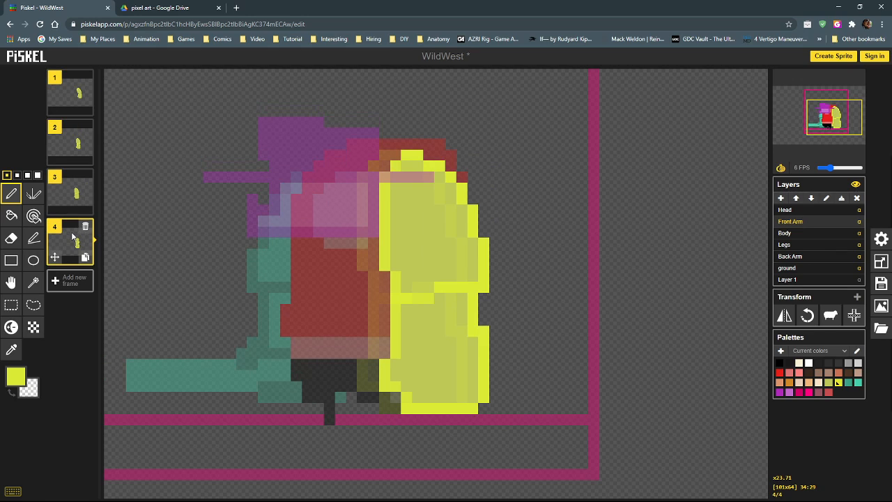
click(70, 194)
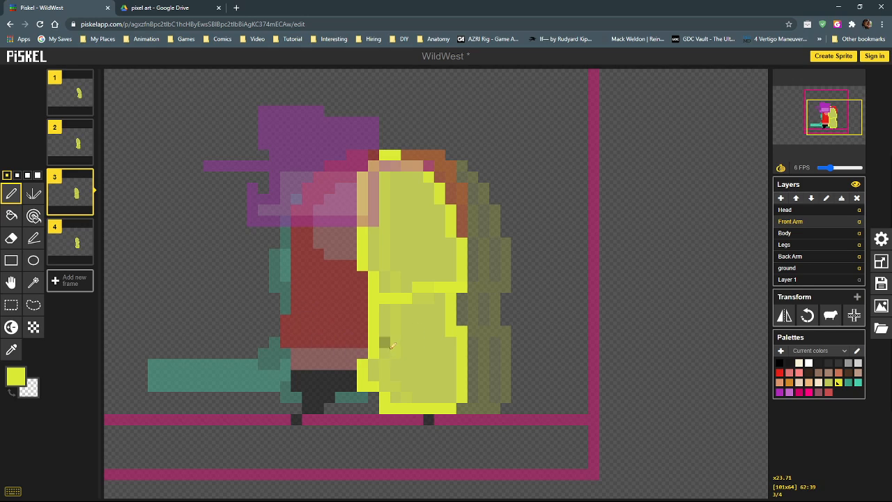
Outline a bent forearm in bright yellow on frame 3, reaching forward from the elbow across the body and back along its underside.
drag(332, 320, 381, 312)
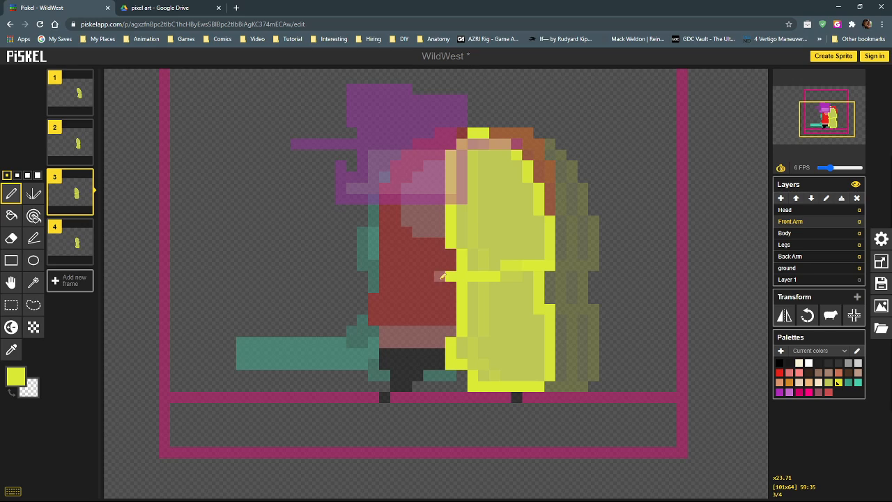
mouse_move(442, 286)
mouse_down()
mouse_move(395, 297)
mouse_move(399, 303)
mouse_move(389, 283)
mouse_move(363, 311)
mouse_up()
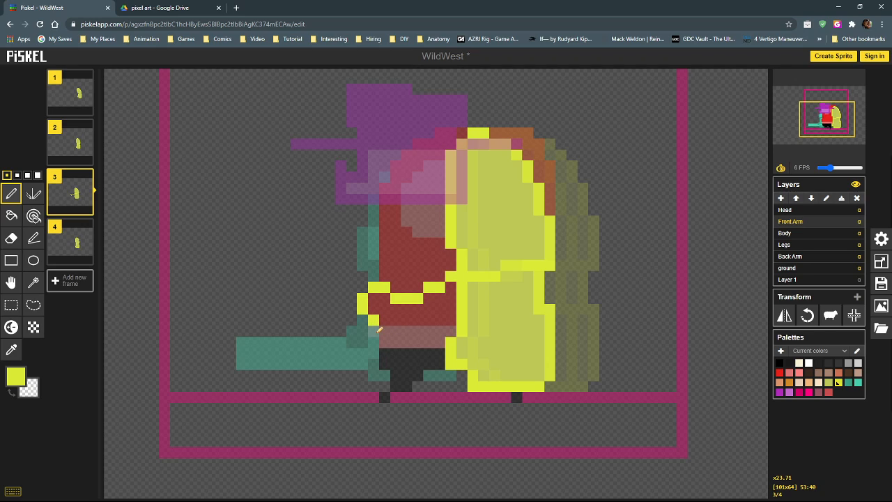
drag(379, 330, 409, 365)
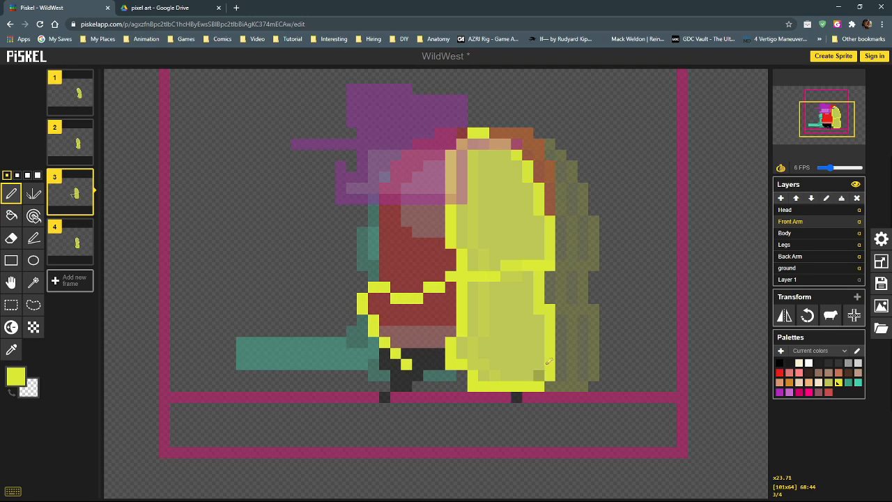
mouse_move(421, 371)
mouse_down()
mouse_move(467, 356)
mouse_move(482, 340)
mouse_up()
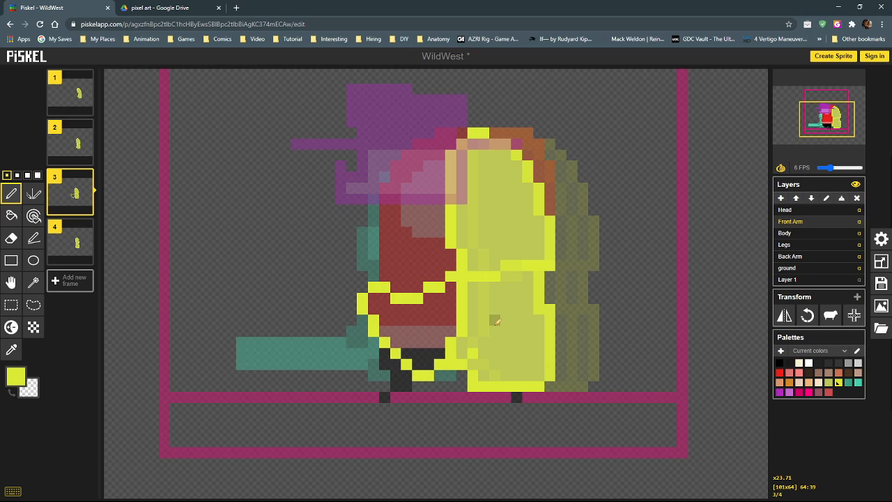
Continue the forearm's underside outline diagonally up to the back of the elbow and erase the old lower arm outside it.
click(483, 341)
click(495, 331)
click(506, 321)
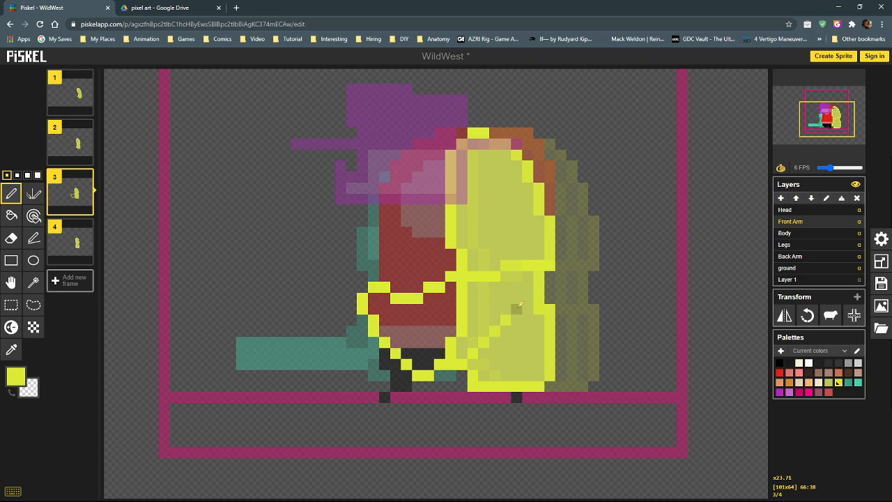
click(516, 310)
click(516, 298)
click(528, 287)
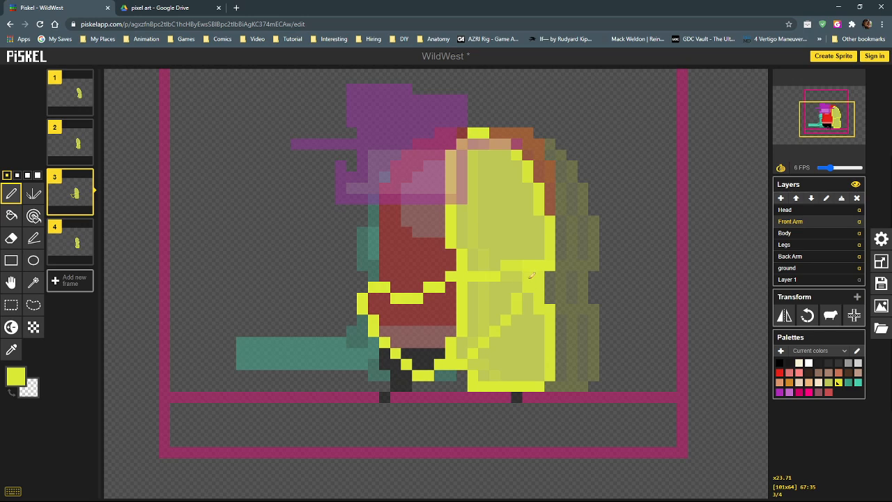
click(539, 277)
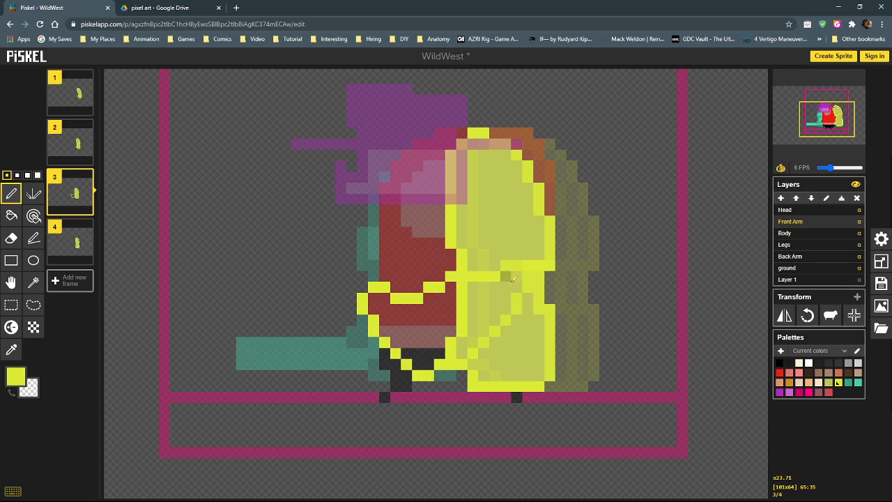
mouse_move(541, 287)
mouse_down()
mouse_move(557, 312)
mouse_move(542, 382)
mouse_move(474, 381)
mouse_move(478, 361)
mouse_move(563, 360)
mouse_move(500, 372)
mouse_move(514, 378)
mouse_move(482, 349)
mouse_move(534, 347)
mouse_move(490, 339)
mouse_move(573, 338)
mouse_move(510, 330)
mouse_move(565, 324)
mouse_move(520, 318)
mouse_move(558, 319)
mouse_move(527, 314)
mouse_move(530, 295)
mouse_move(483, 298)
mouse_up()
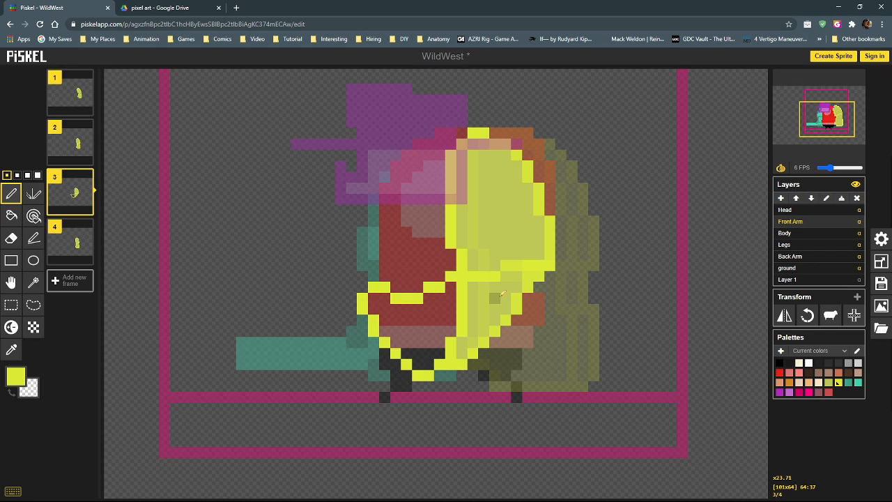
Fill the new forearm on frame 3 with the arm's muted yellow and cover the old outline running through it.
alt+right_click(507, 295)
click(11, 215)
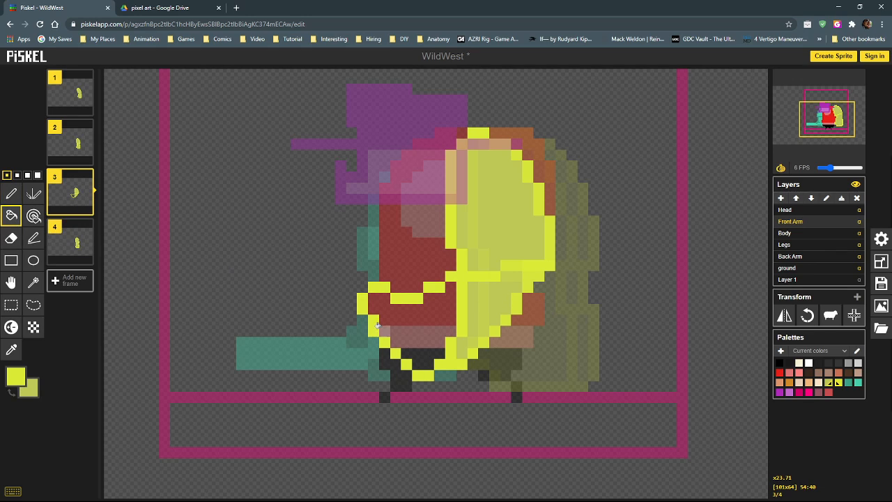
right_click(424, 320)
click(11, 195)
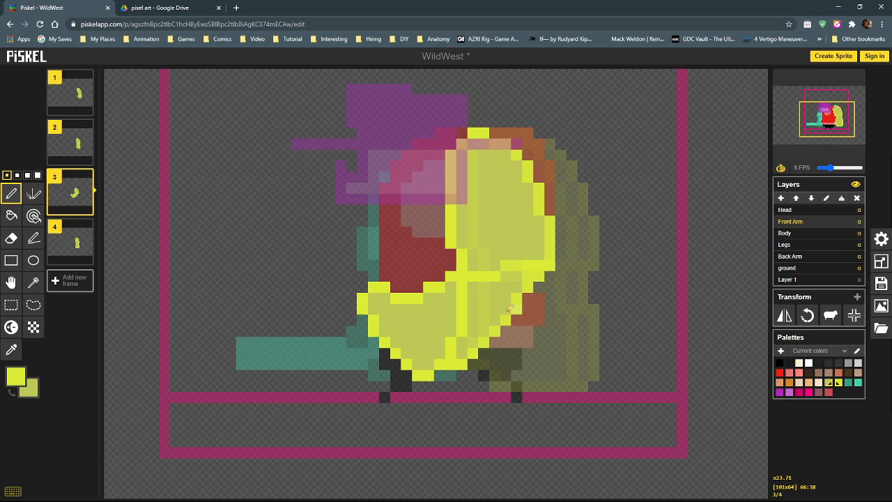
mouse_move(462, 282)
mouse_down()
mouse_move(451, 350)
mouse_move(466, 322)
mouse_up()
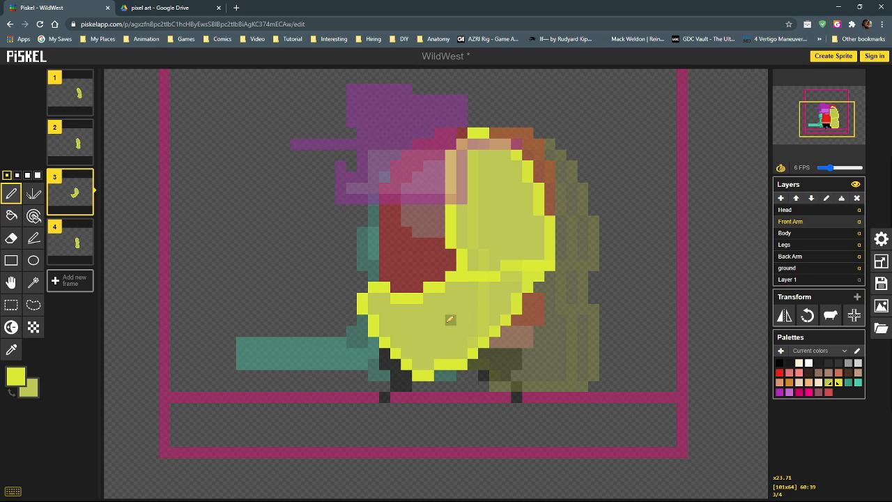
Raise the upper outline of the hand on frame 3 by one pixel in bright yellow and fill beneath it with muted yellow.
click(409, 286)
click(407, 276)
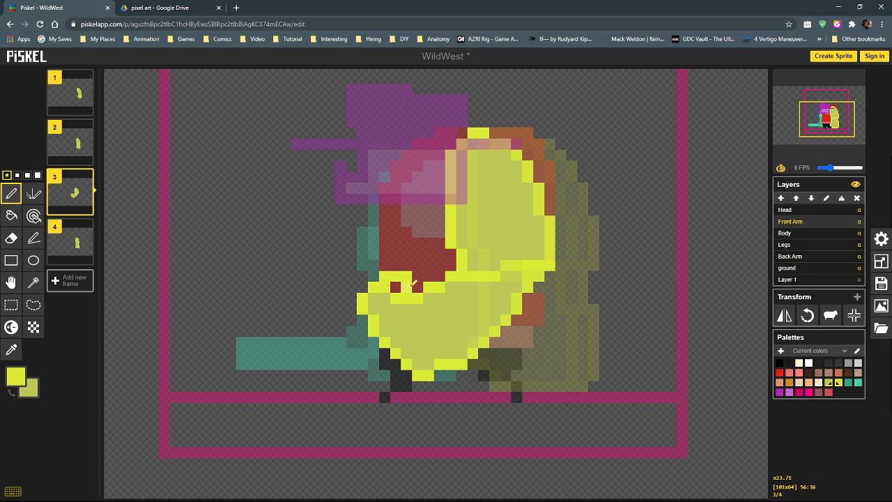
right_click(396, 287)
right_click(385, 287)
right_click(399, 296)
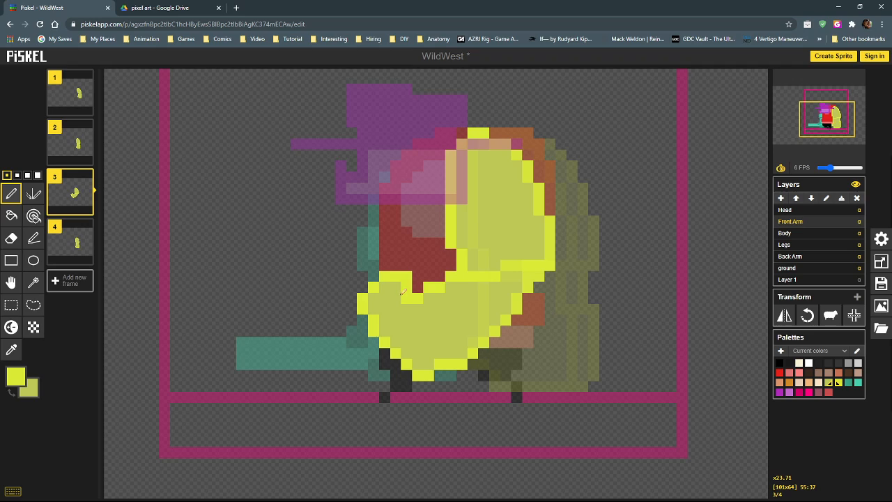
Trim the front edge of the hand on frame 3 with transparent pixels and touch up its inside with muted yellow.
right_click(364, 299)
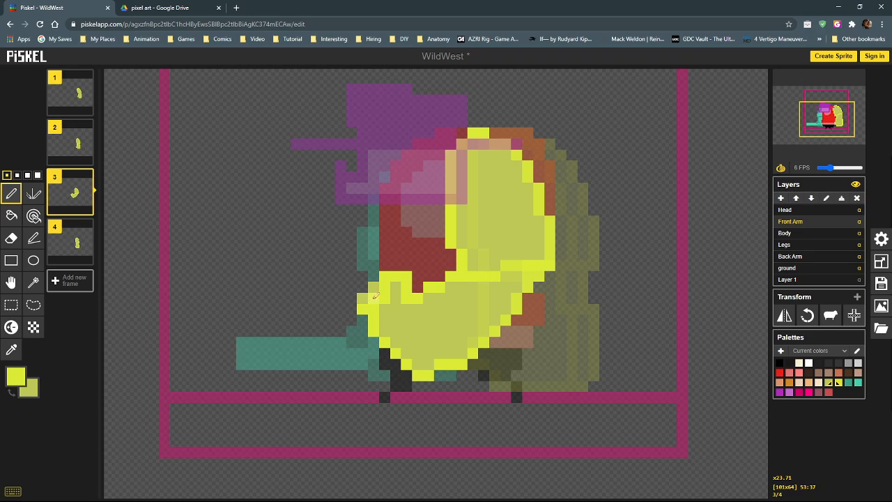
alt+right_click(340, 276)
right_click(362, 299)
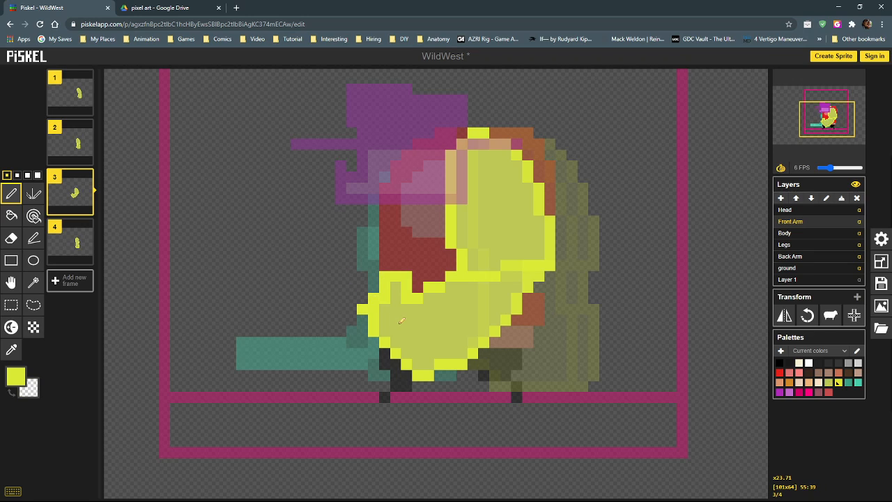
alt+right_click(390, 298)
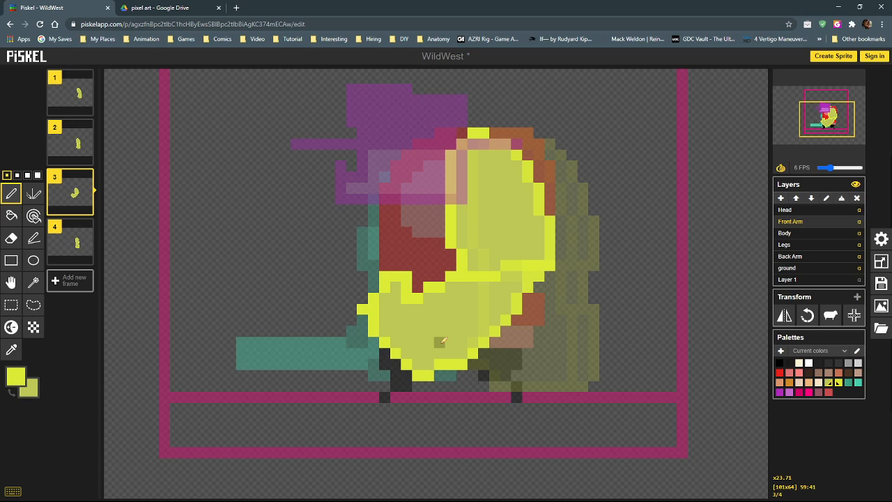
right_click(403, 297)
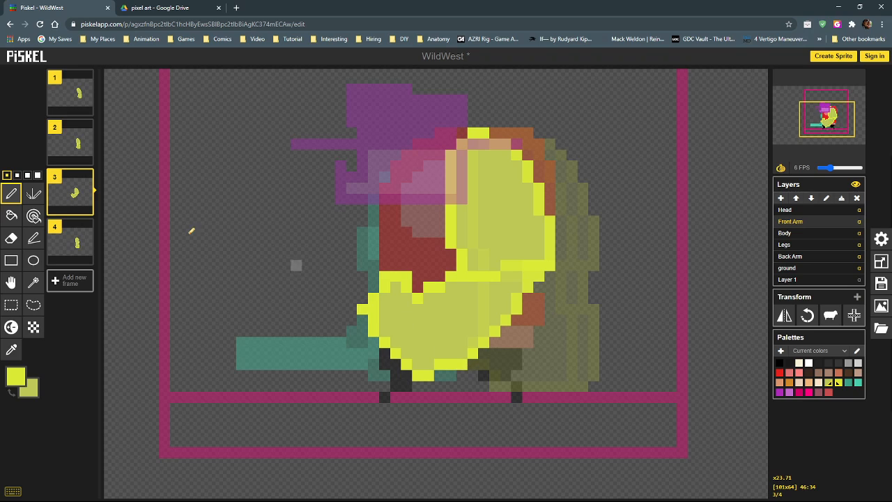
Review the arm swing with the bent forearm in the separate animation preview window.
drag(0, 119, 291, 107)
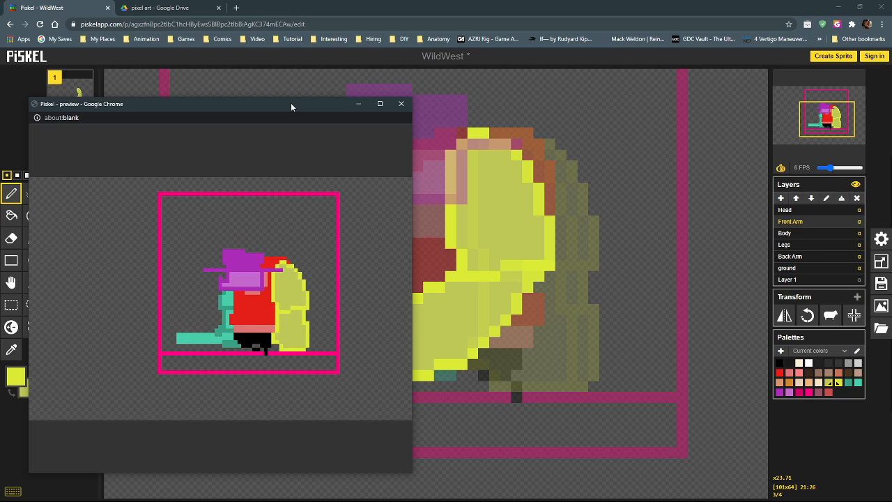
drag(290, 102, 327, 94)
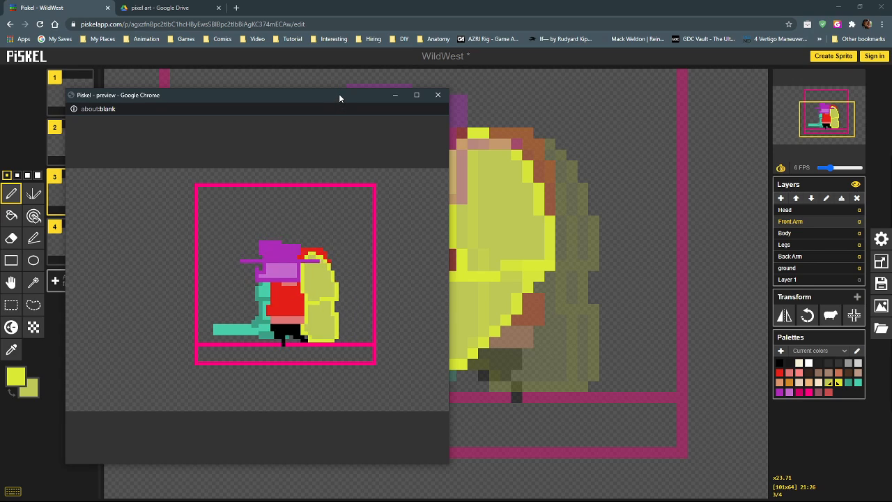
drag(340, 97, 347, 98)
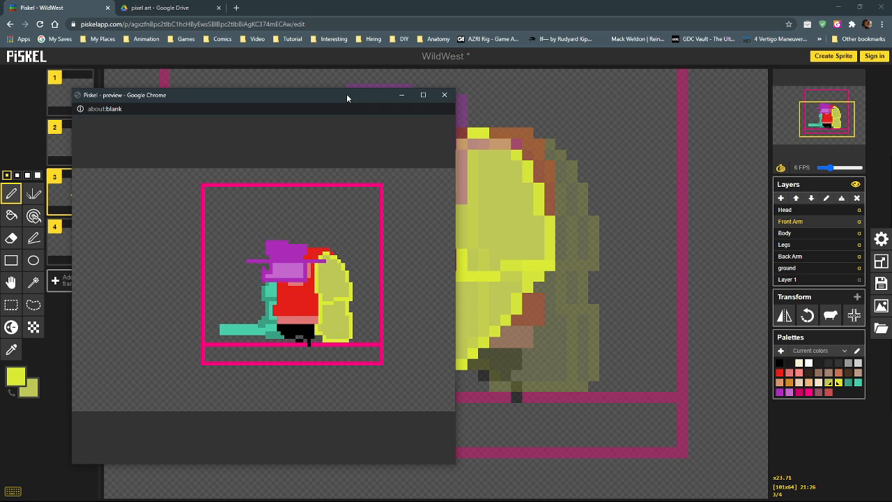
drag(347, 97, 0, 106)
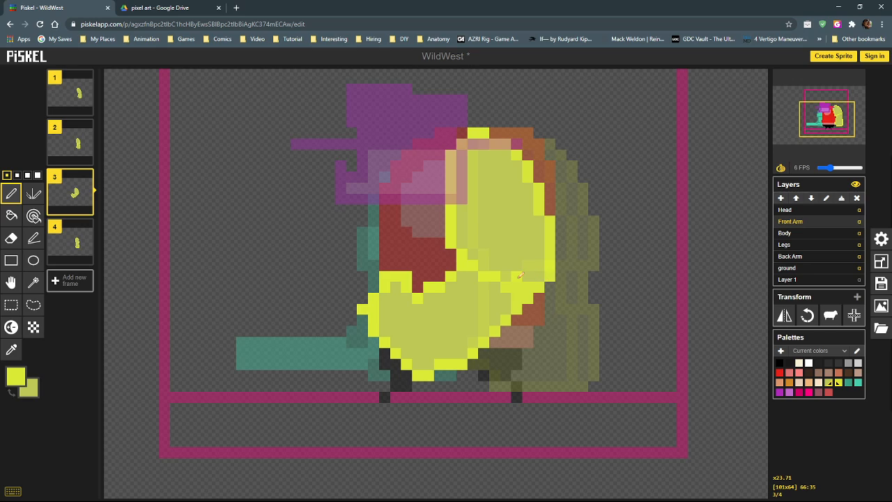
Raise the elbow crease on frame 3 in bright yellow, cover the old crease with muted yellow, and extend the rear elbow outline by one pixel.
click(486, 267)
click(495, 266)
right_click(486, 276)
right_click(495, 277)
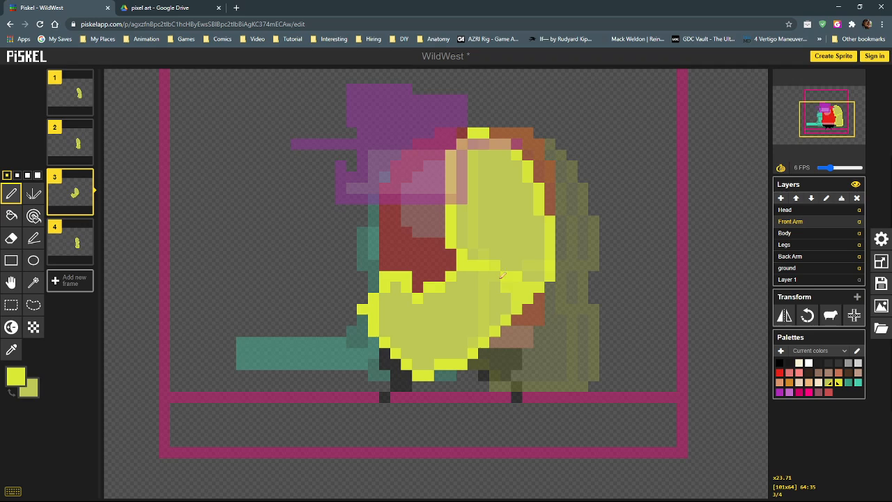
right_click(509, 287)
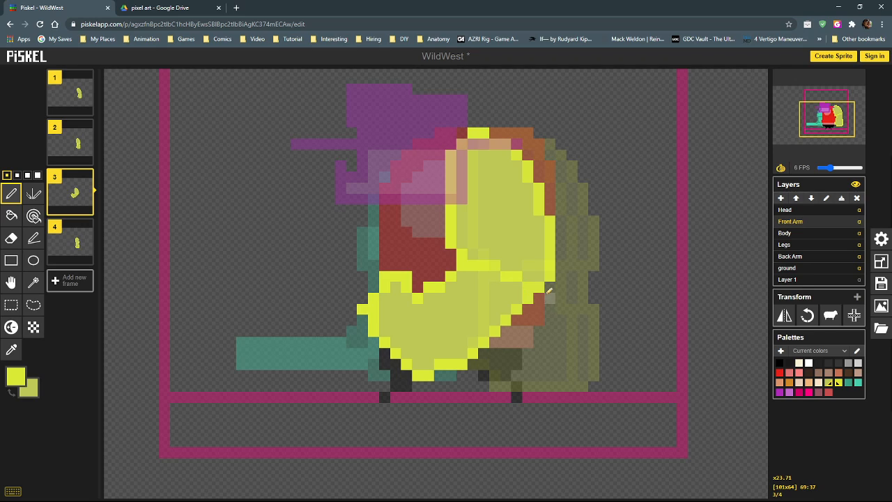
click(550, 286)
Move the front outline of the upper arm above the elbow on frame 3 inward by one pixel, clearing the old edge to transparent.
mouse_move(460, 243)
mouse_down()
mouse_move(462, 207)
mouse_move(450, 242)
mouse_move(452, 214)
mouse_move(451, 227)
mouse_move(421, 223)
mouse_move(454, 208)
mouse_move(451, 246)
mouse_up()
alt+right_click(420, 222)
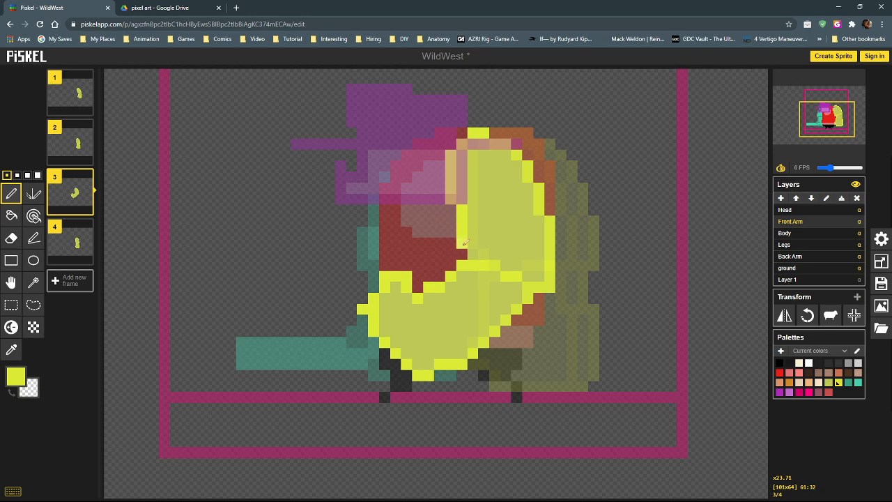
drag(471, 254, 472, 244)
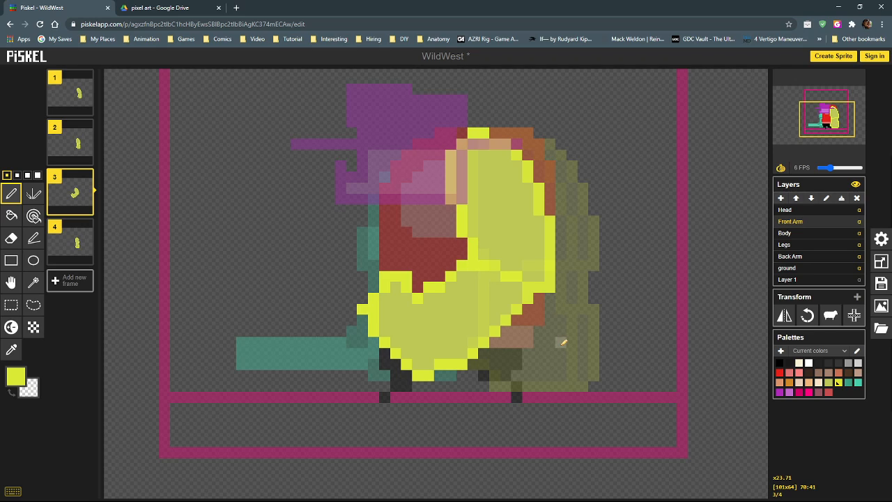
Compare the arm across the frames and outline a forward-bent forearm and hand on frame 4 in bright yellow.
click(77, 148)
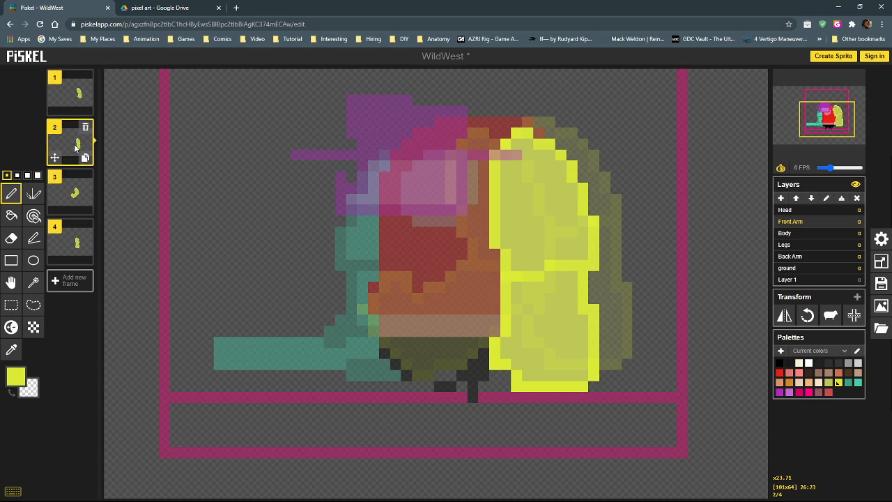
click(67, 98)
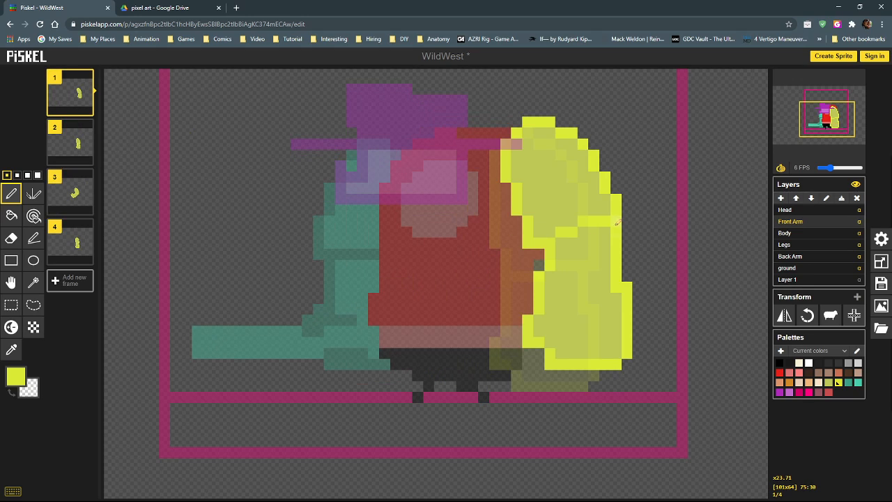
click(69, 138)
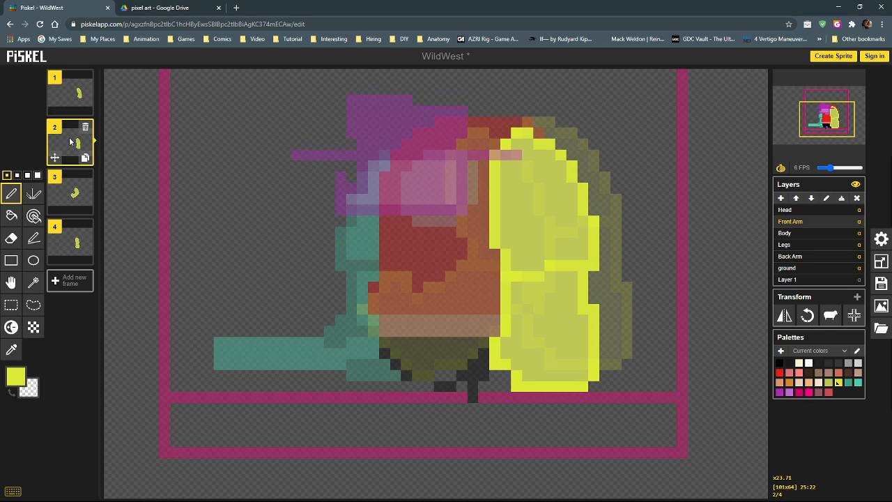
click(73, 192)
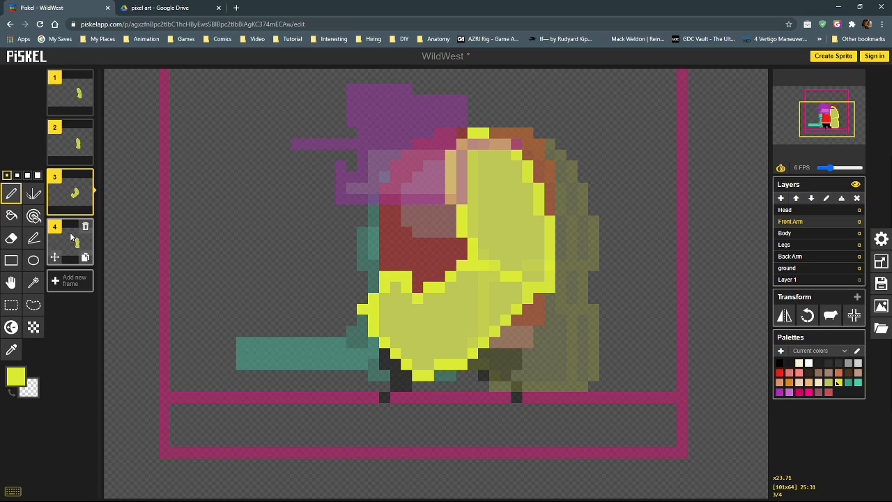
click(75, 243)
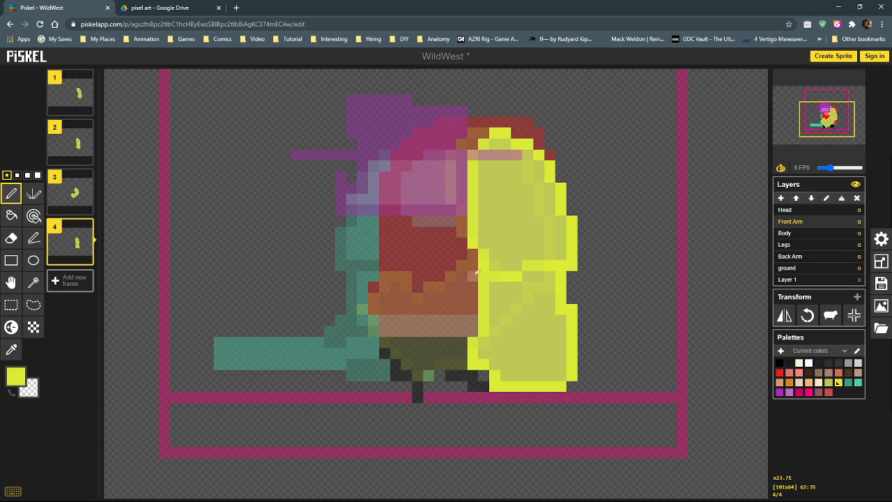
mouse_move(446, 319)
mouse_down()
mouse_move(422, 345)
mouse_move(441, 380)
mouse_move(474, 395)
mouse_move(515, 386)
mouse_move(528, 360)
mouse_move(525, 325)
mouse_move(496, 312)
mouse_up()
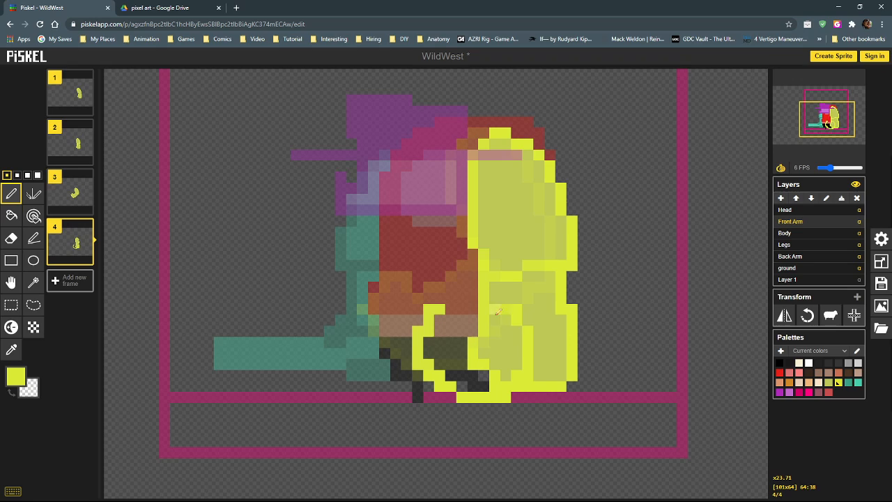
Erase the back of the old forearm on frame 4 and connect the new forearm to the elbow with bright yellow outlines.
right_click(538, 387)
mouse_move(546, 382)
mouse_down()
mouse_move(577, 366)
mouse_move(561, 302)
mouse_move(567, 349)
mouse_move(543, 376)
mouse_move(553, 301)
mouse_move(554, 378)
mouse_up()
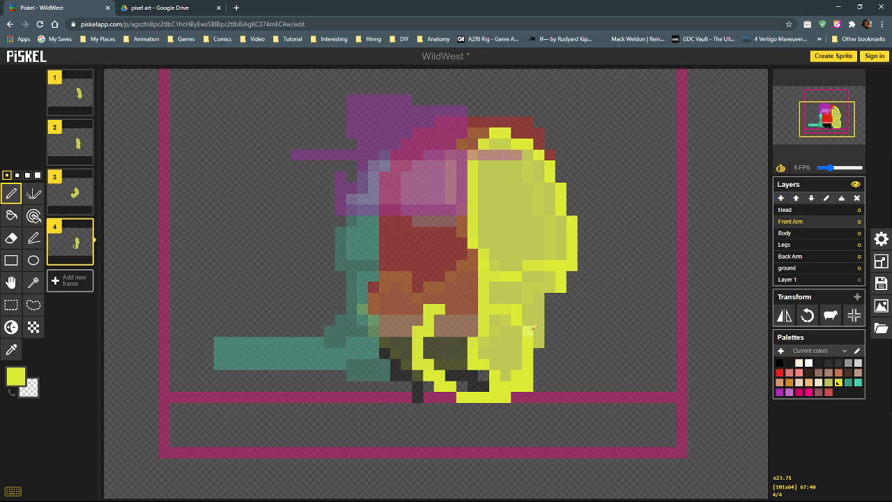
mouse_move(543, 318)
mouse_down()
mouse_move(555, 293)
mouse_move(565, 282)
mouse_up()
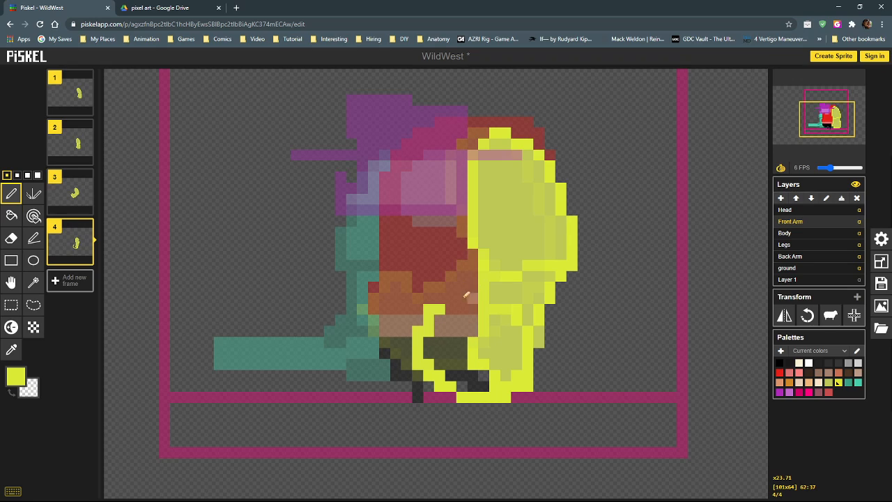
click(462, 297)
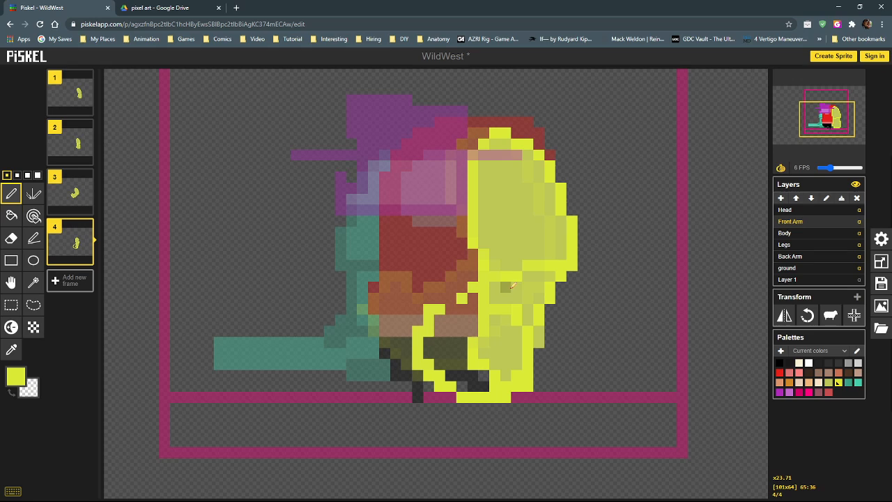
Fill the new forearm on frame 4 with the arm's muted yellow and cover the old front outline running through it.
alt+right_click(508, 289)
click(11, 215)
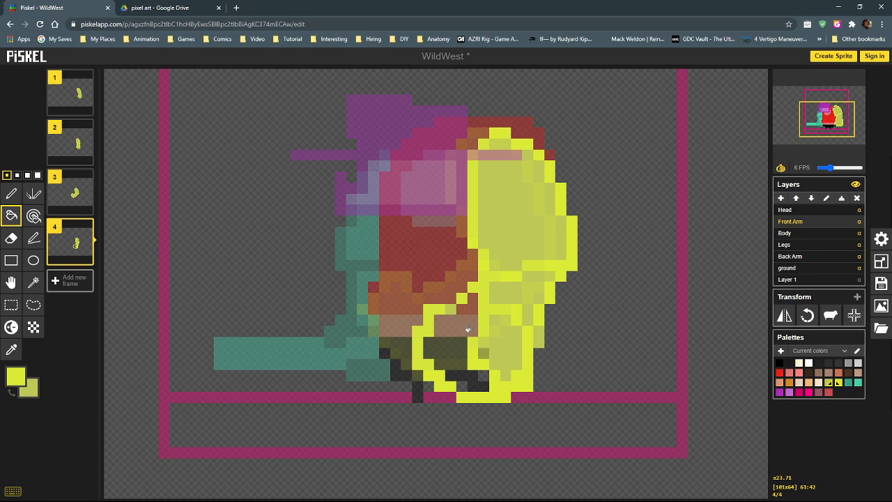
right_click(430, 311)
click(11, 194)
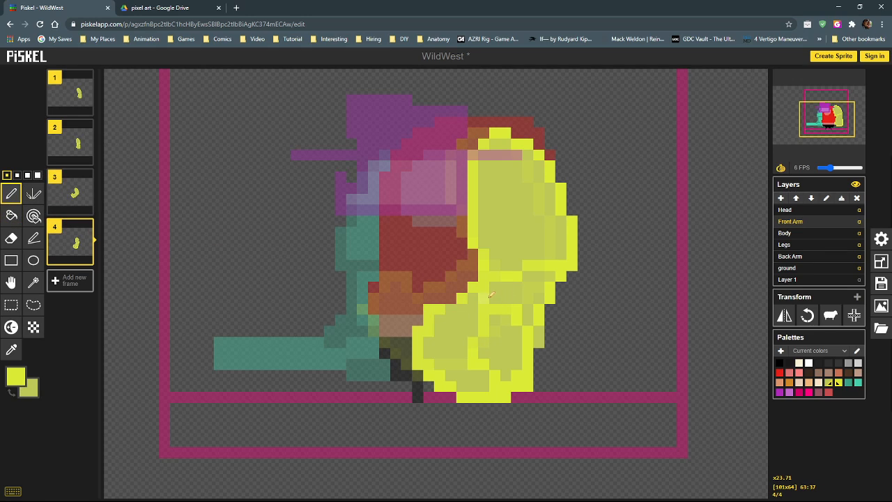
mouse_move(486, 316)
mouse_down()
mouse_move(484, 364)
mouse_move(509, 382)
mouse_up()
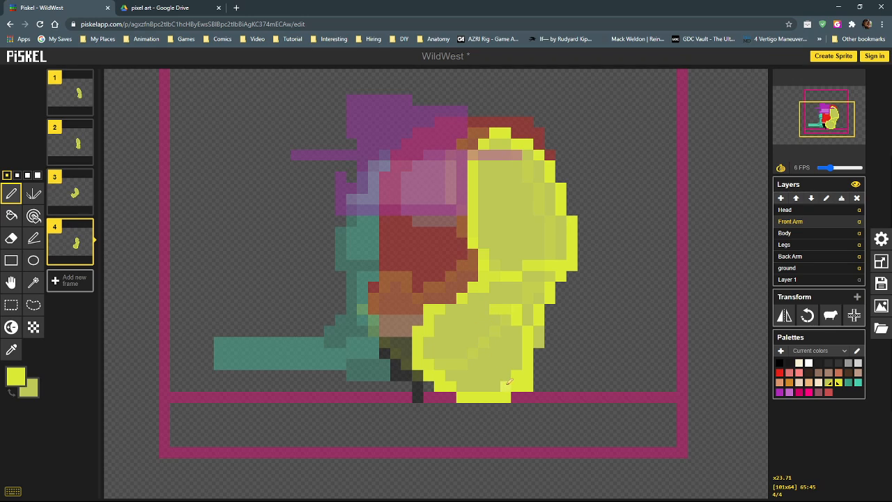
Round off the lower back corner of the hand on frame 4 with transparent pixels.
alt+right_click(560, 366)
right_click(529, 385)
right_click(529, 377)
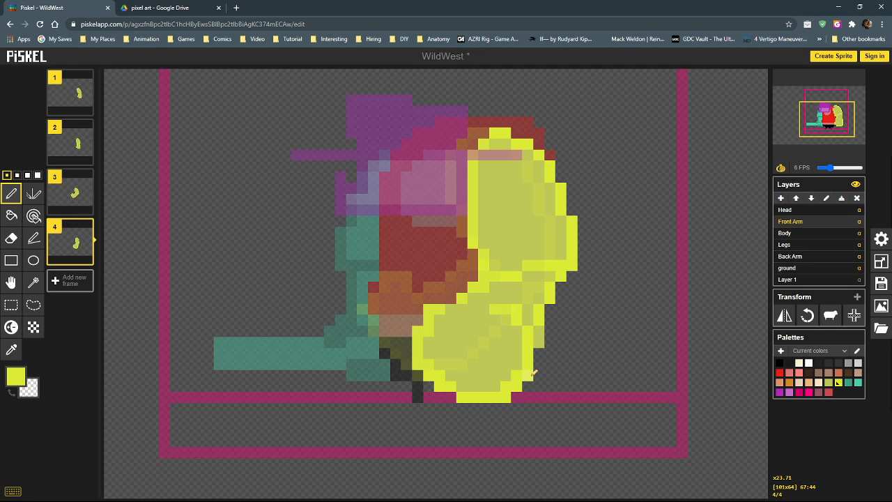
right_click(506, 397)
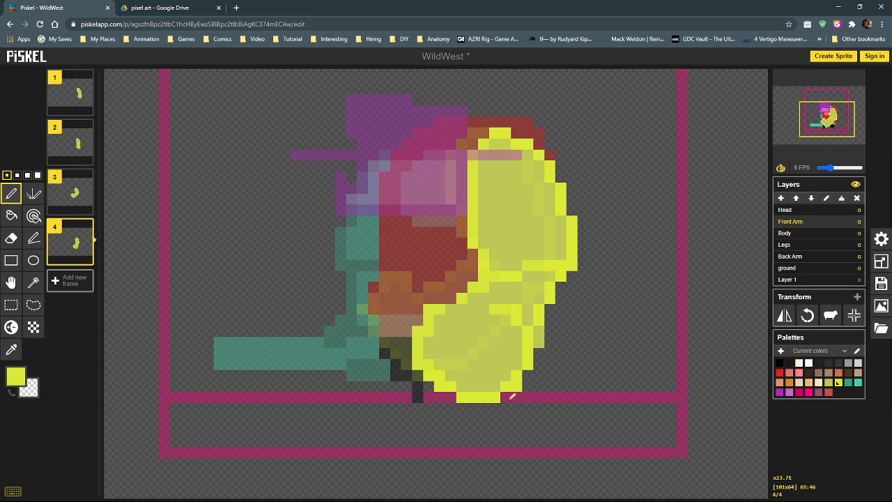
Cover the leftover outline inside the frame 4 forearm with muted yellow and clean up its rear edge with bright yellow and transparent pixels.
alt+right_click(495, 311)
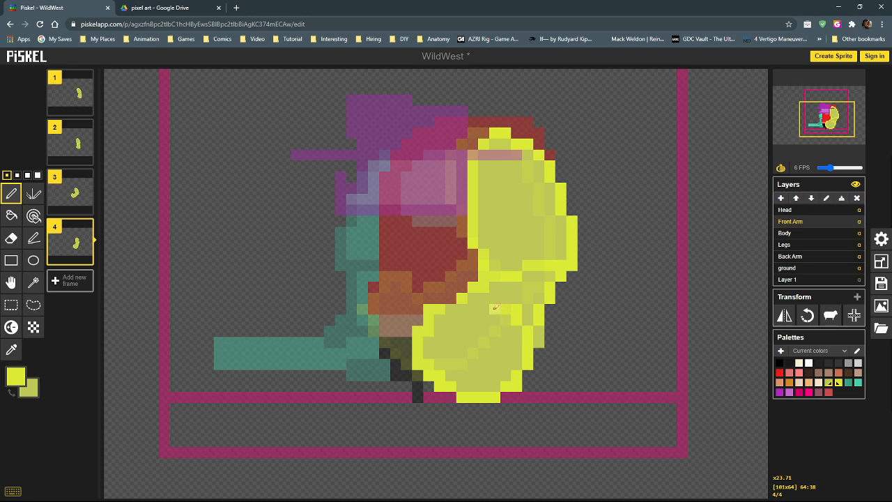
right_click(528, 332)
alt+right_click(528, 347)
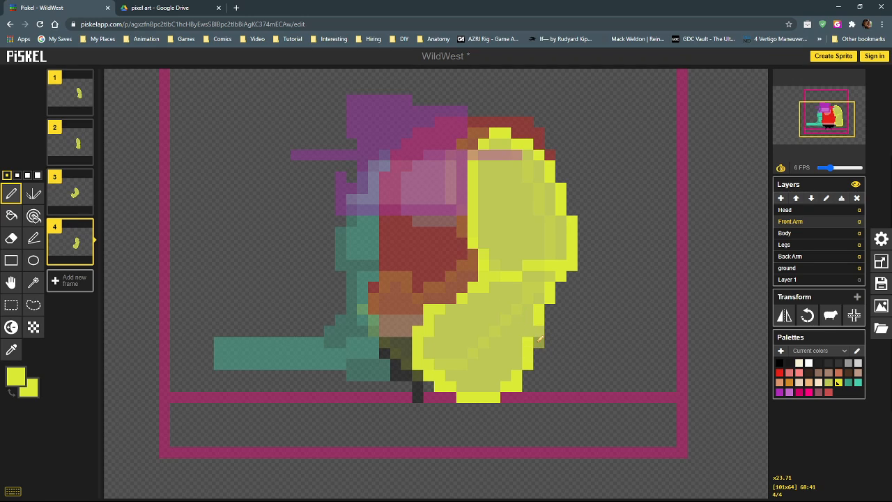
drag(539, 343, 540, 331)
alt+right_click(552, 342)
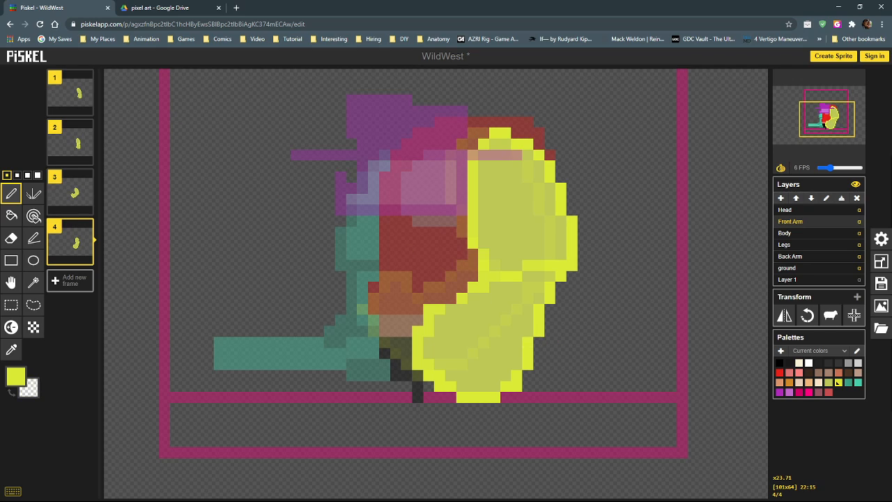
Review the arm swing with the new frame 4 forearm in the separate animation preview window.
drag(0, 148, 489, 100)
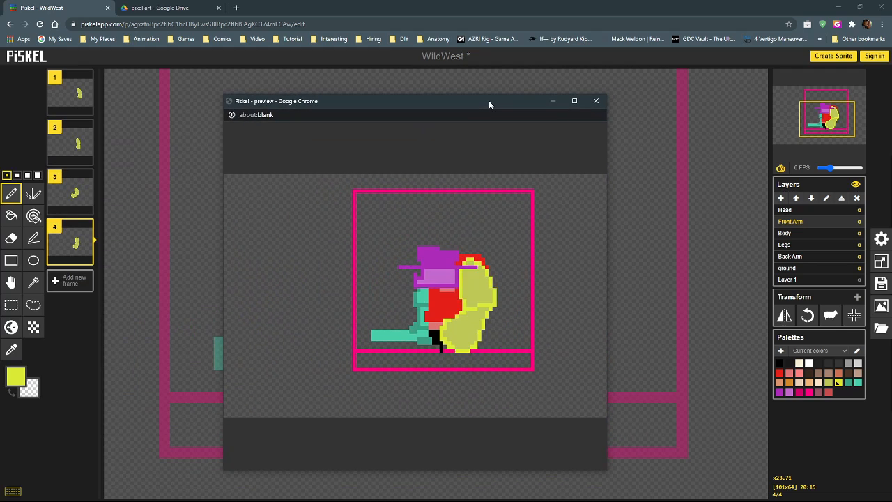
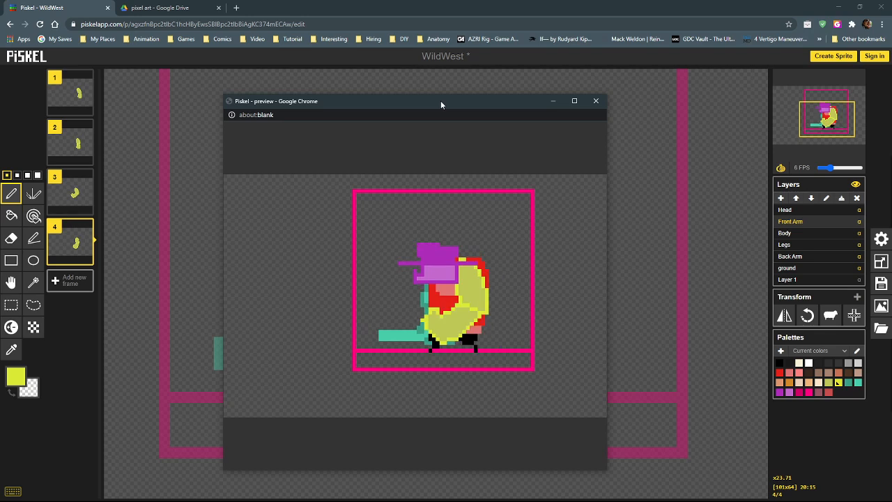
drag(440, 102, 0, 101)
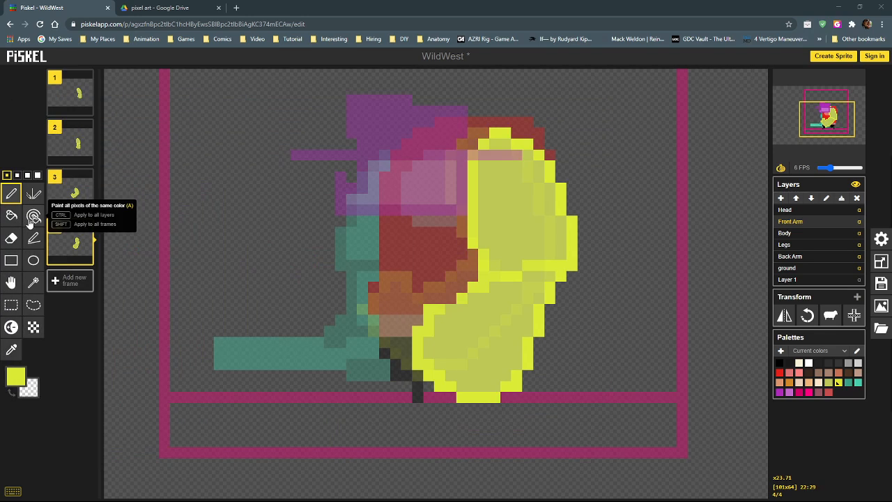
Try moving the front arm on frame 2 up by one pixel with the Move tool.
click(11, 282)
click(67, 90)
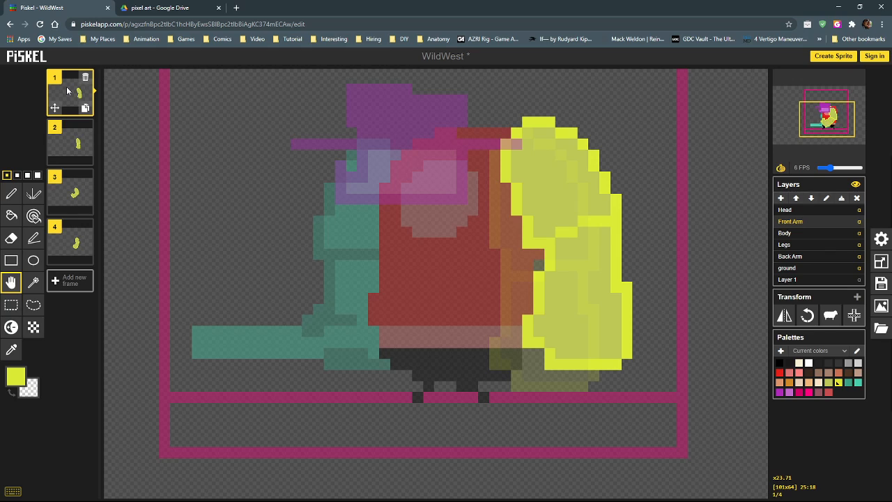
click(69, 145)
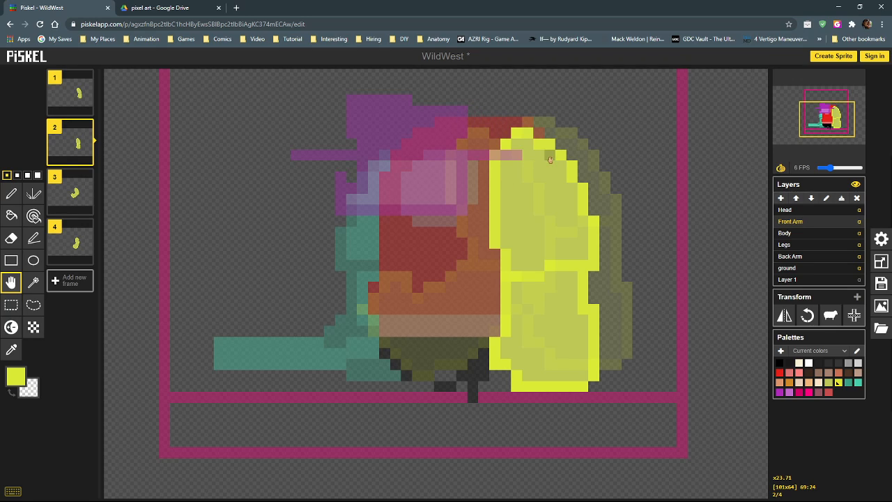
drag(550, 161, 550, 158)
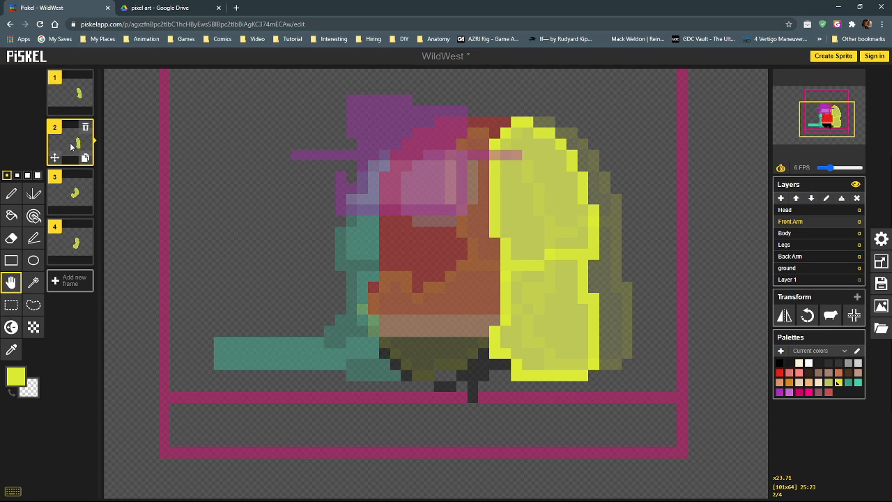
Try moving the front arm on frame 4 up by one pixel and check the swing in the animation preview window.
click(73, 193)
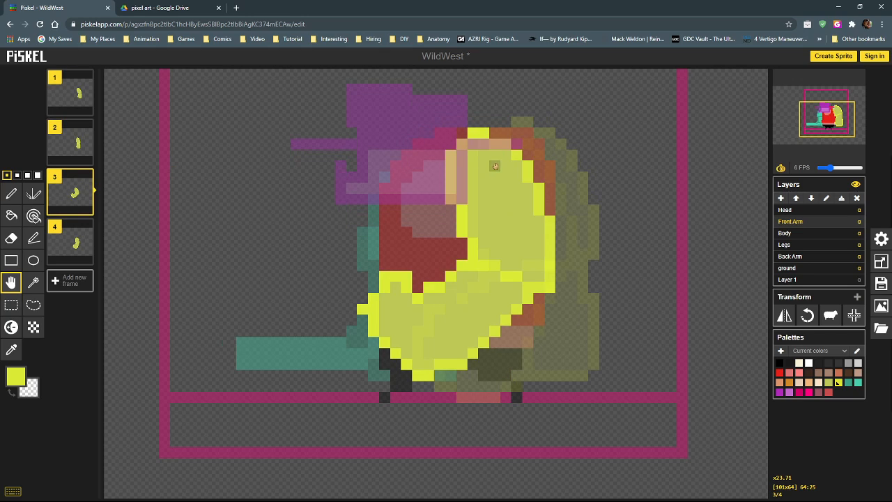
click(71, 242)
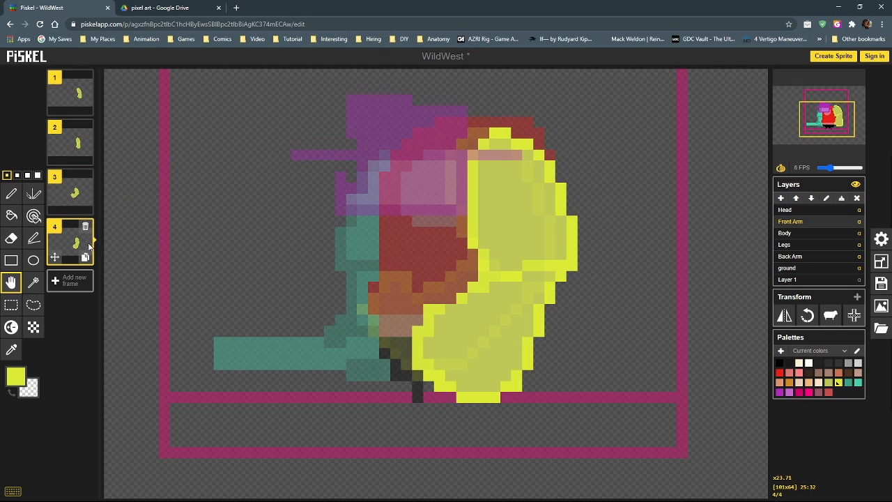
drag(531, 178, 532, 170)
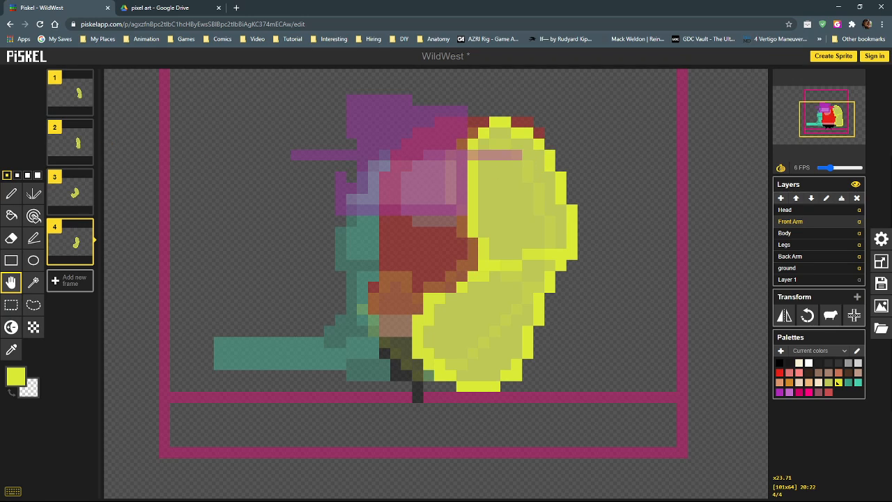
drag(0, 134, 321, 134)
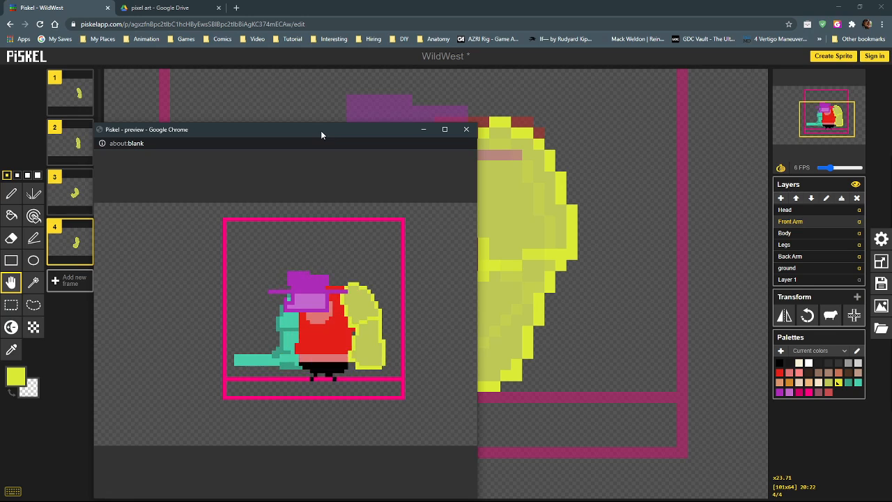
drag(320, 130, 0, 131)
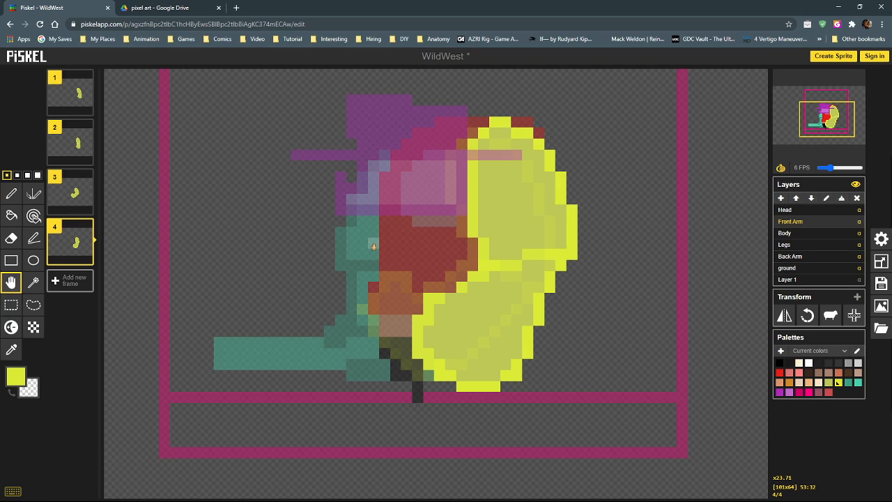
Undo the upward shifts of the front arm on frames 2 and 4.
key(ctrl+z)
key(ctrl+z)
key(ctrl+y)
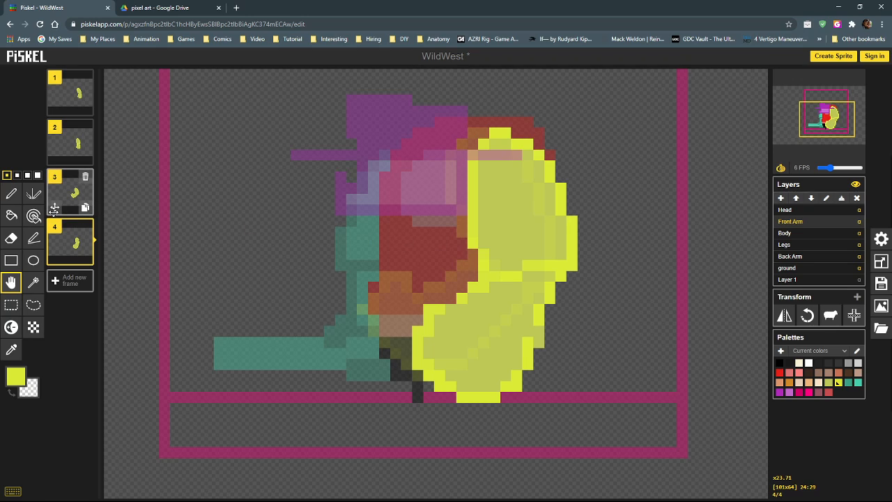
Review the front arm's swing at its restored height in the animation preview window.
drag(0, 121, 336, 115)
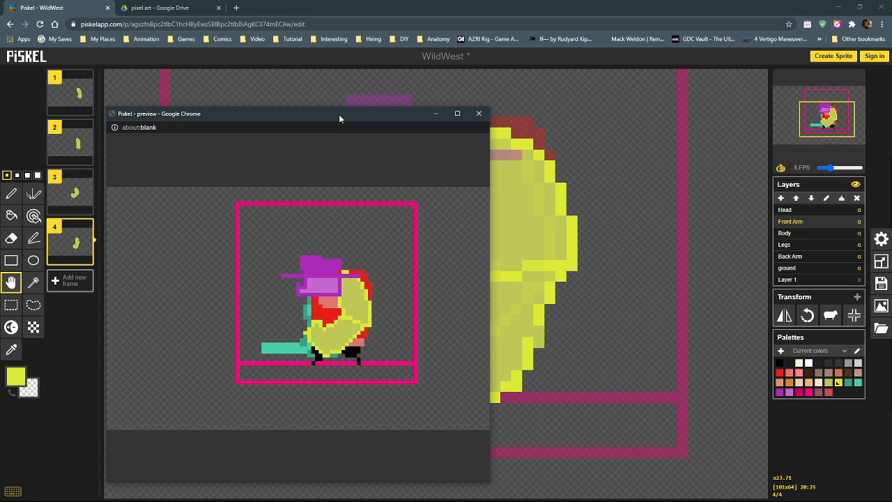
drag(339, 114, 0, 115)
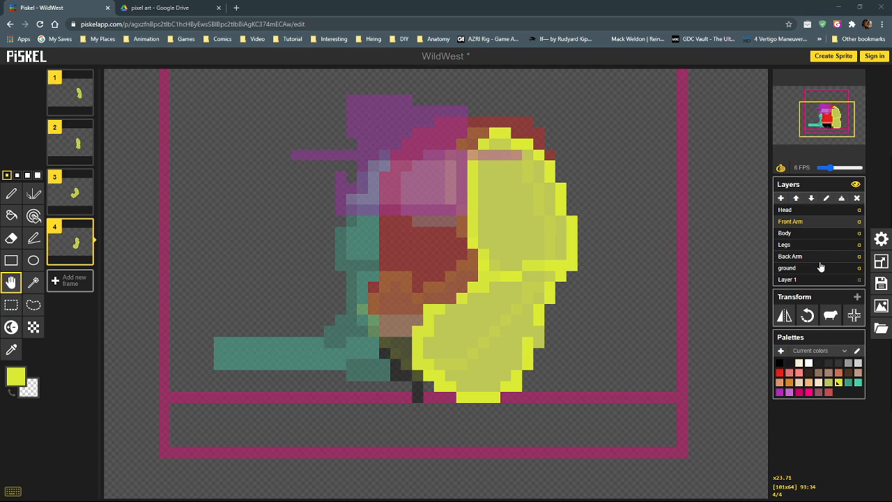
Select the Head layer and sample the hat's purple for the Pen tool.
click(816, 210)
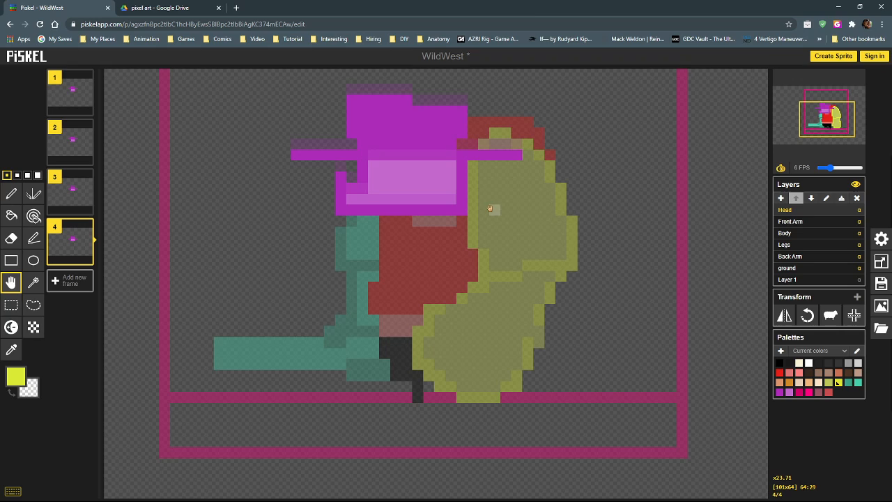
drag(484, 135, 488, 169)
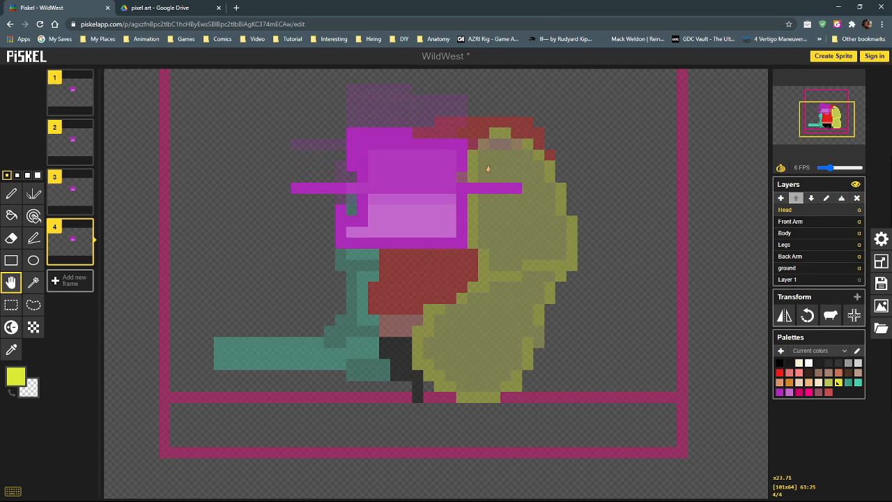
key(ctrl+z)
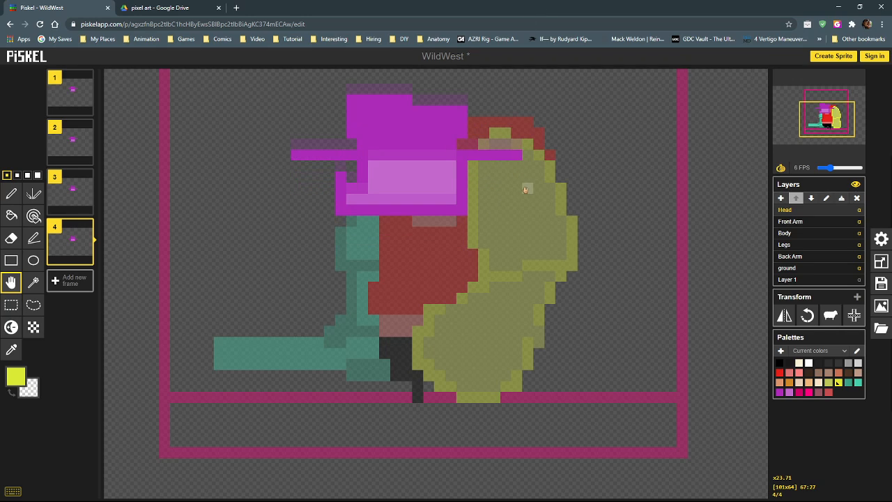
drag(517, 184, 516, 250)
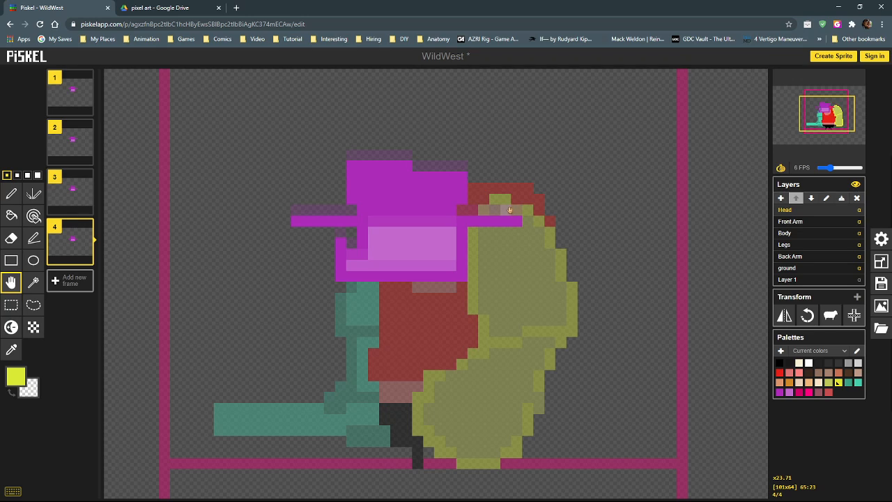
click(11, 195)
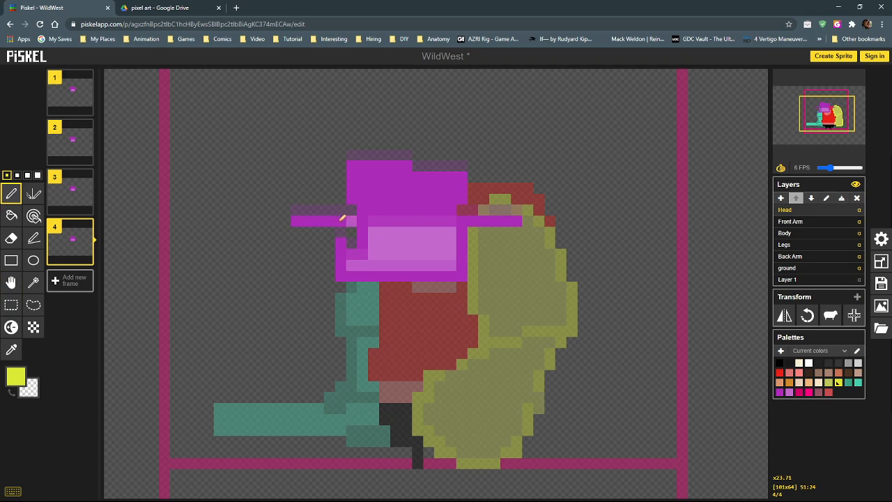
alt+click(316, 216)
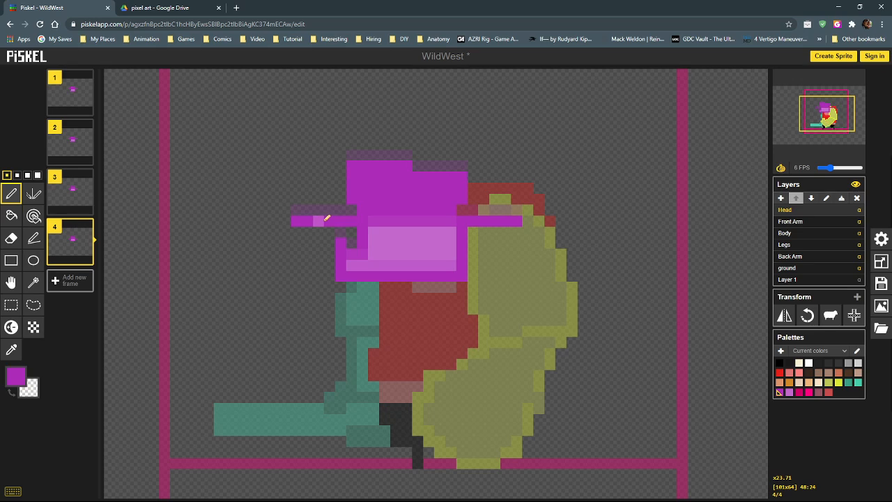
Raise the two-pixel front tip of the hat brim on frame 2 by one pixel and compare it with frame 1.
click(73, 91)
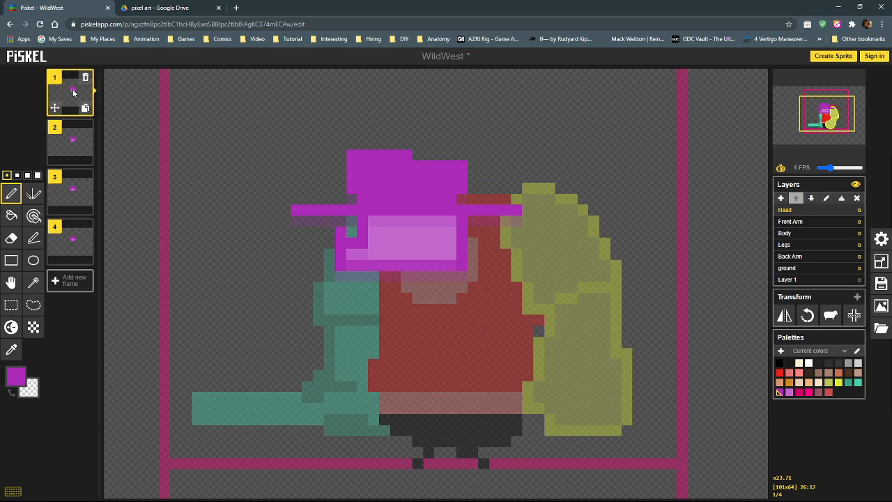
click(70, 134)
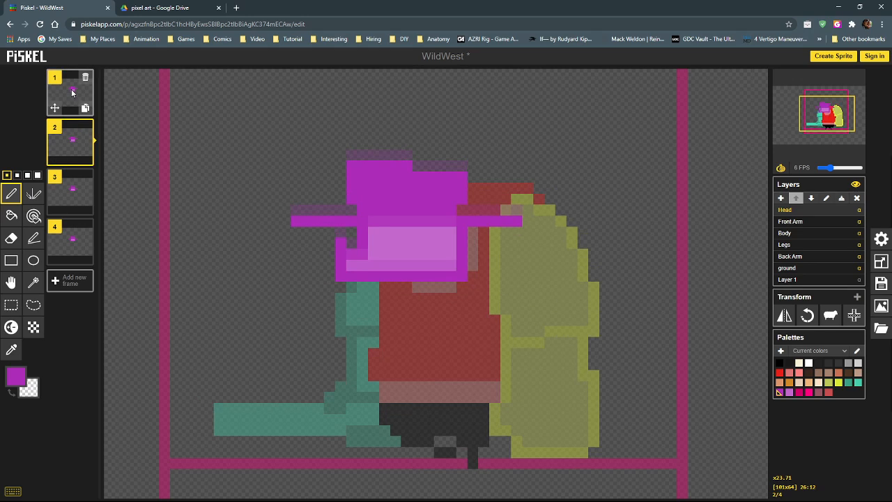
click(73, 99)
click(73, 137)
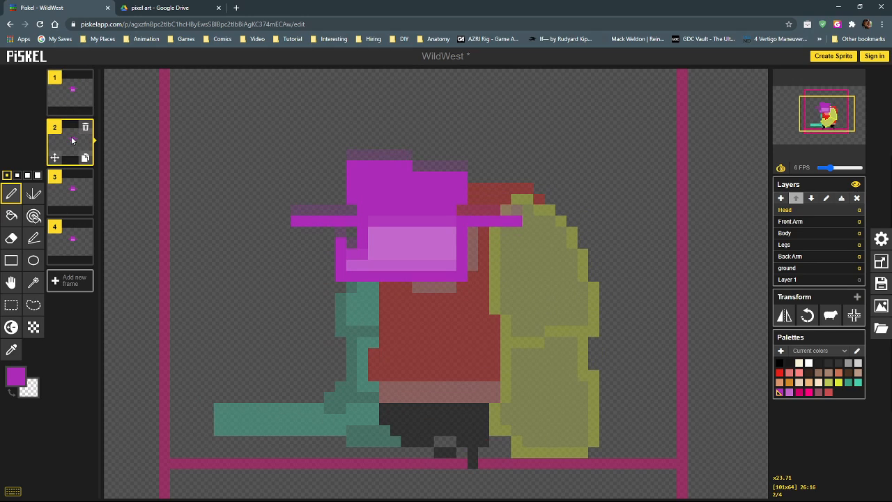
click(296, 210)
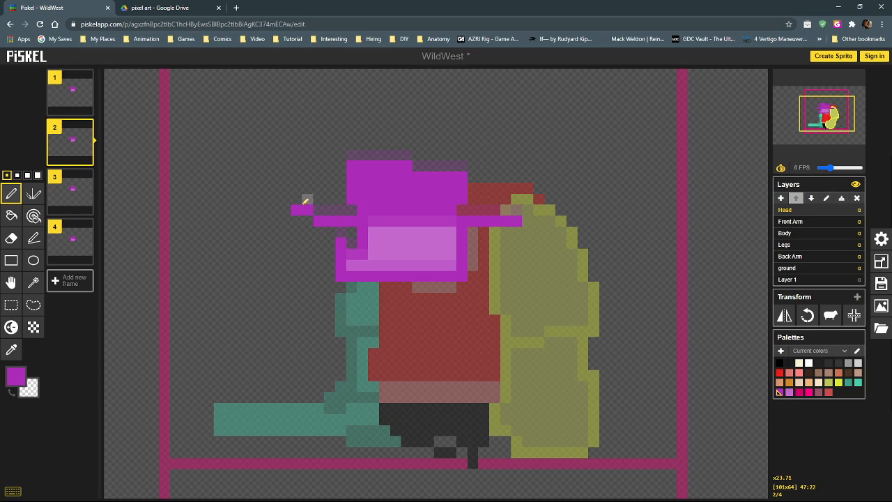
click(73, 94)
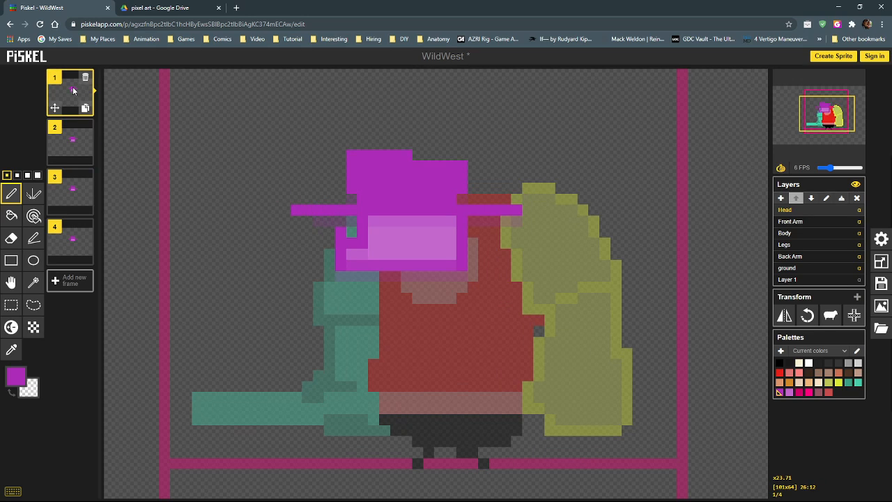
click(72, 138)
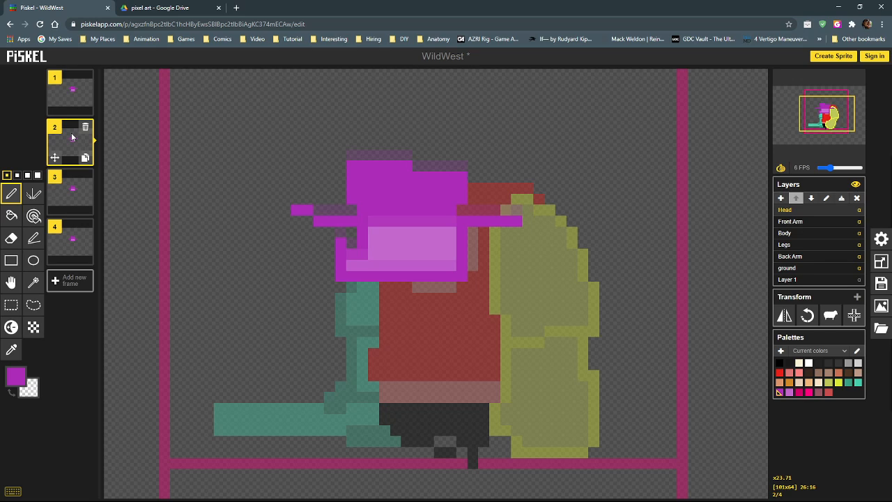
Try lowering the front tip of the hat brim on frame 3, check it in the animation preview window, and undo it.
click(70, 196)
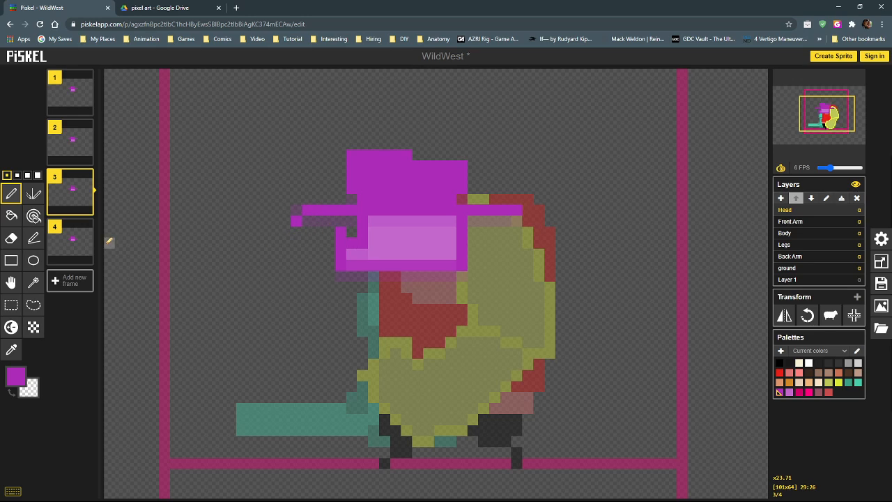
click(74, 243)
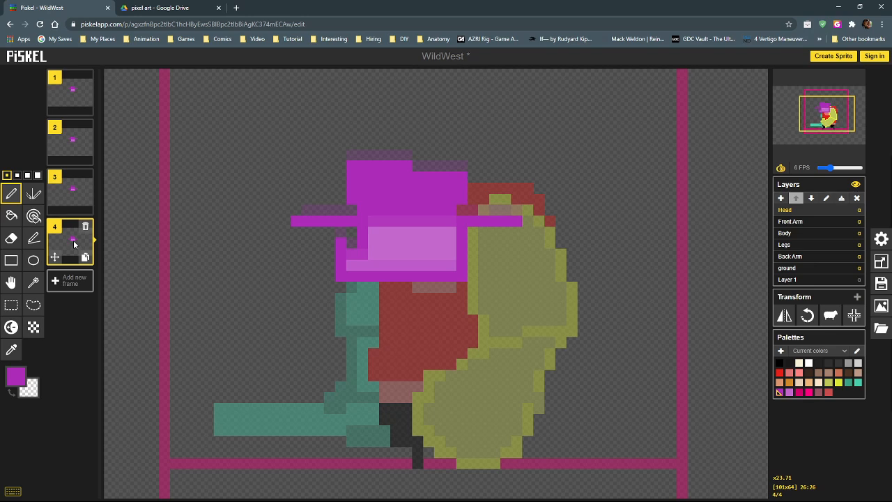
drag(0, 143, 427, 117)
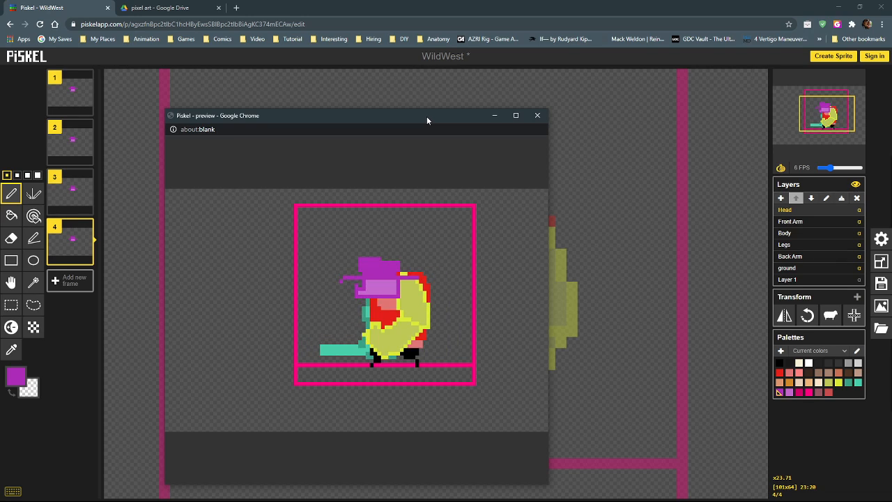
drag(427, 117, 0, 119)
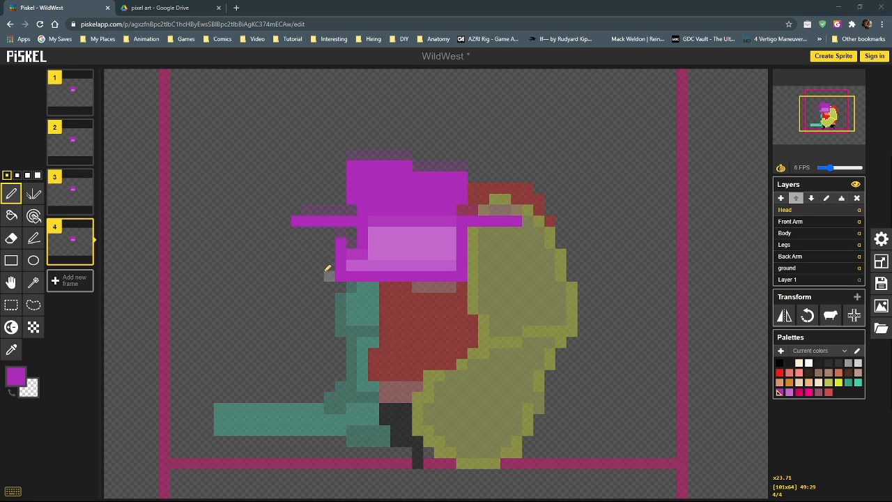
click(69, 189)
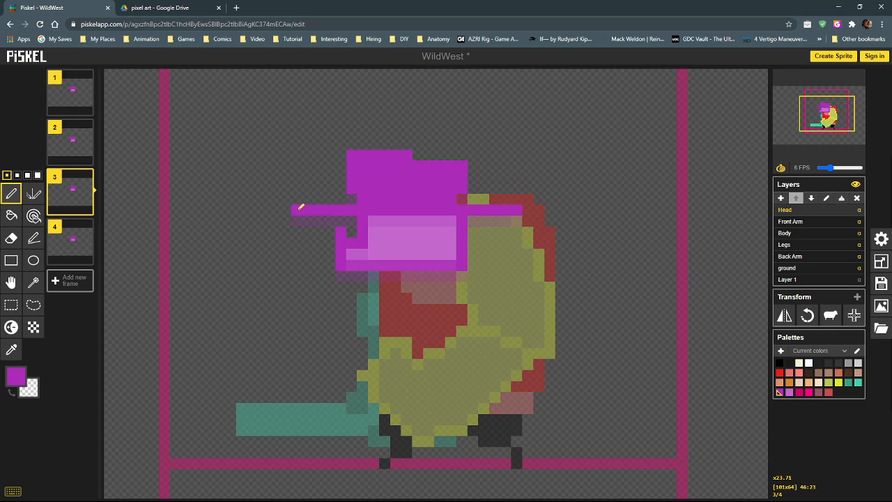
Compare the hat brim and head position across the four frames.
click(72, 97)
mouse_move(71, 142)
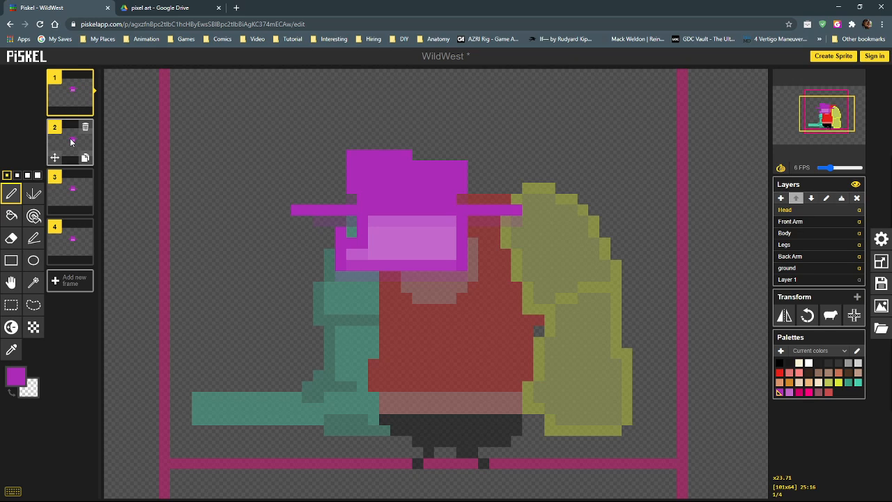
click(71, 141)
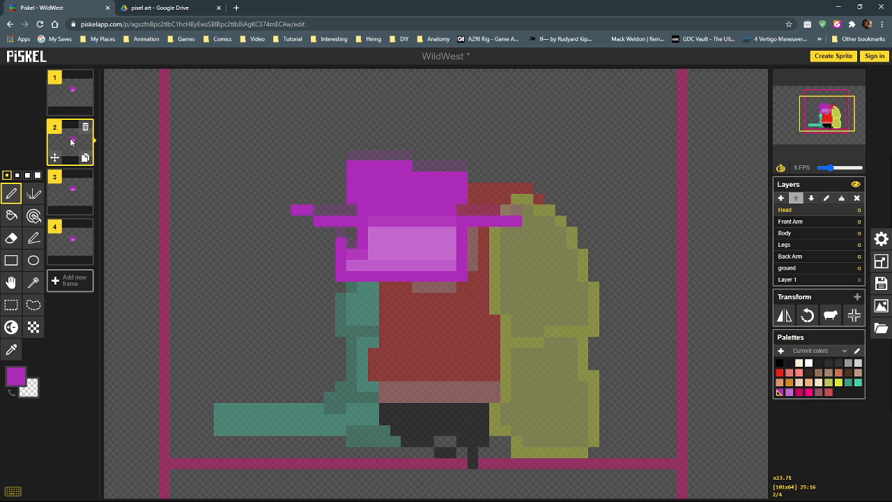
click(73, 195)
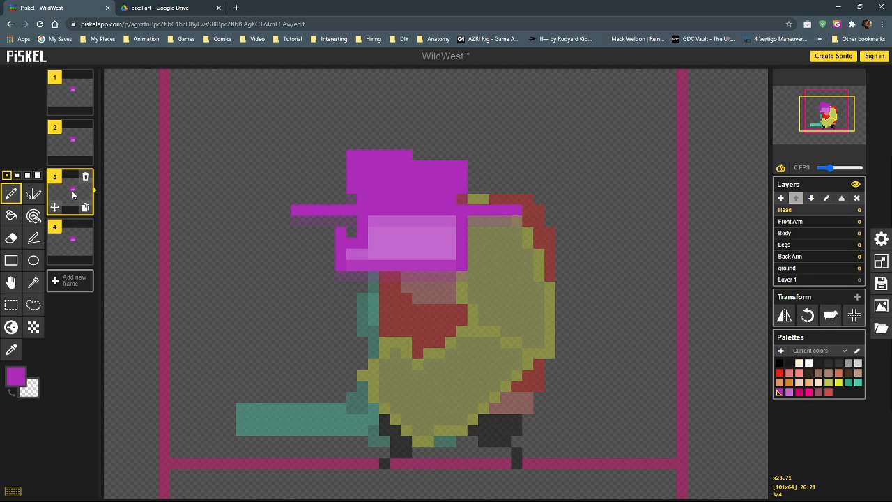
click(73, 240)
click(75, 93)
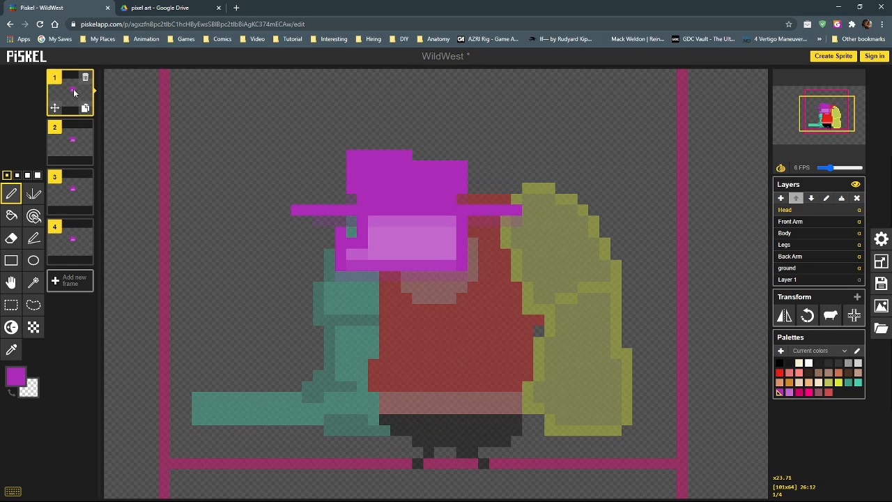
click(72, 144)
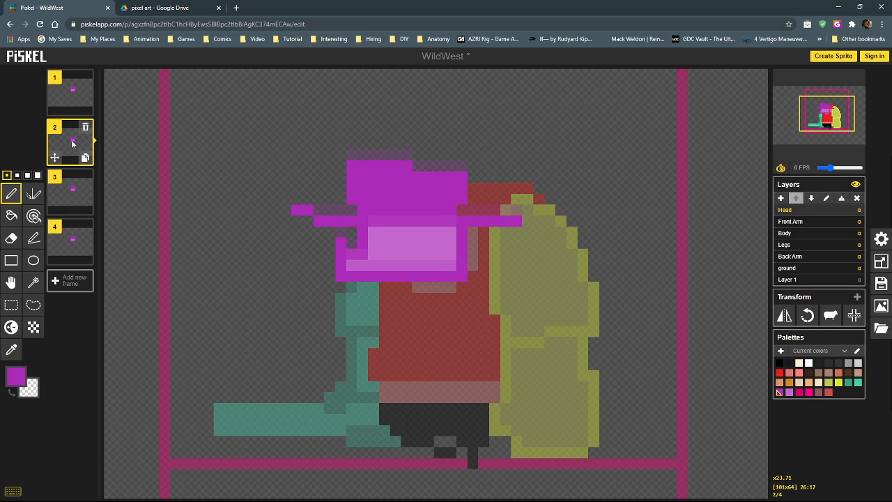
Try moving the whole hat on frame 3 down by one pixel with a rectangular selection.
click(72, 190)
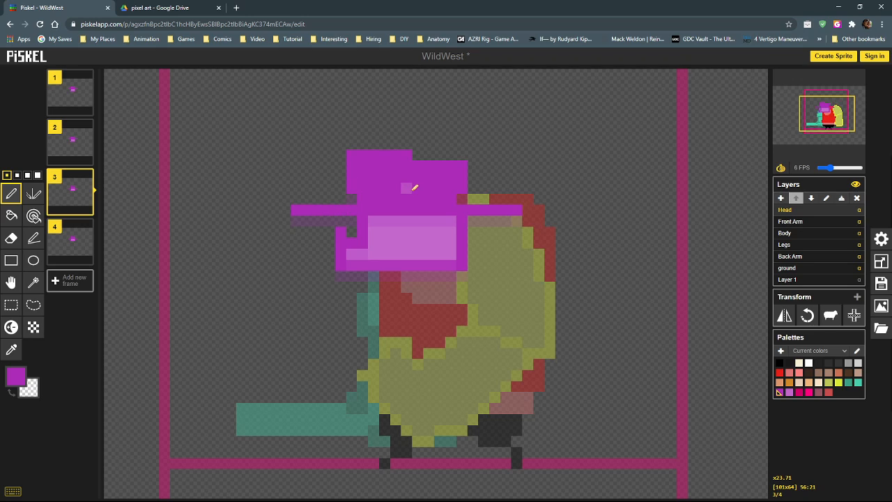
click(11, 306)
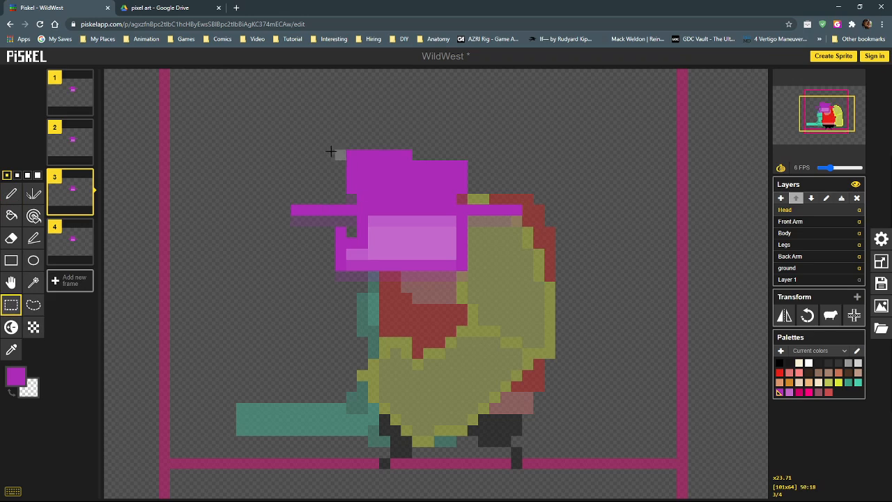
drag(292, 140, 532, 214)
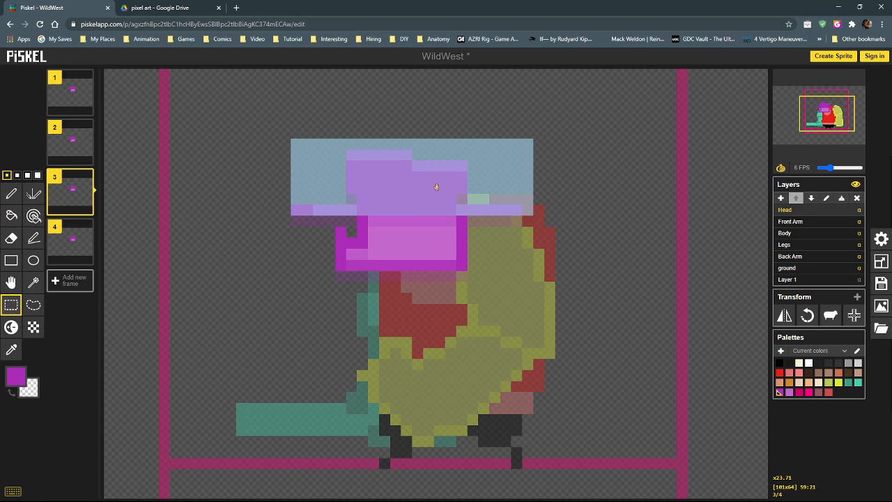
key(Delete)
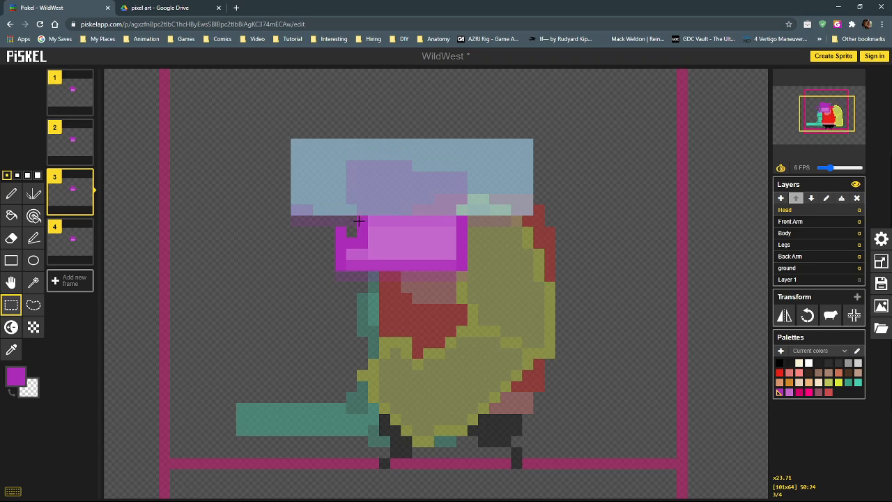
drag(425, 185, 422, 194)
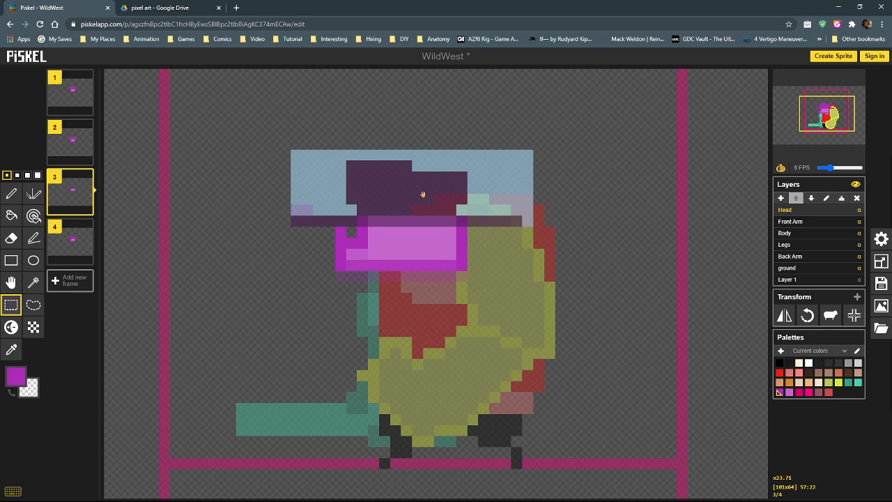
key(ctrl+v)
click(281, 127)
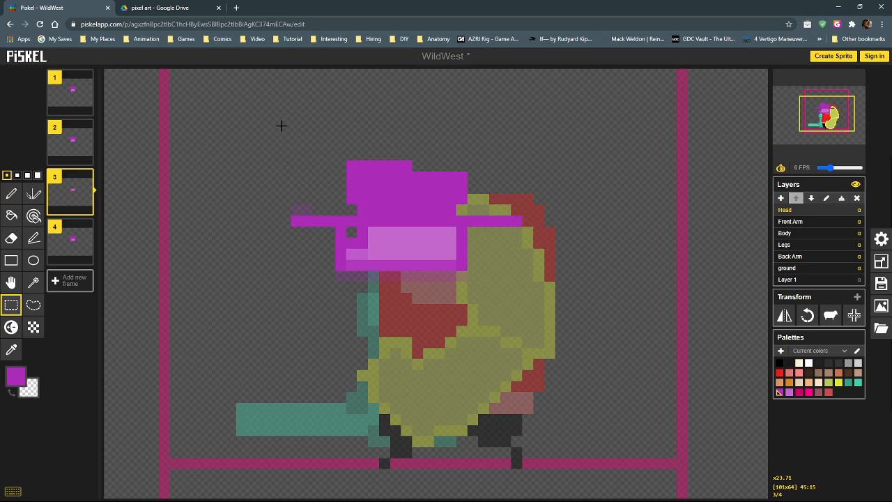
Check the lowered hat across the frames and in the animation preview window, and undo the move on frame 3.
click(73, 139)
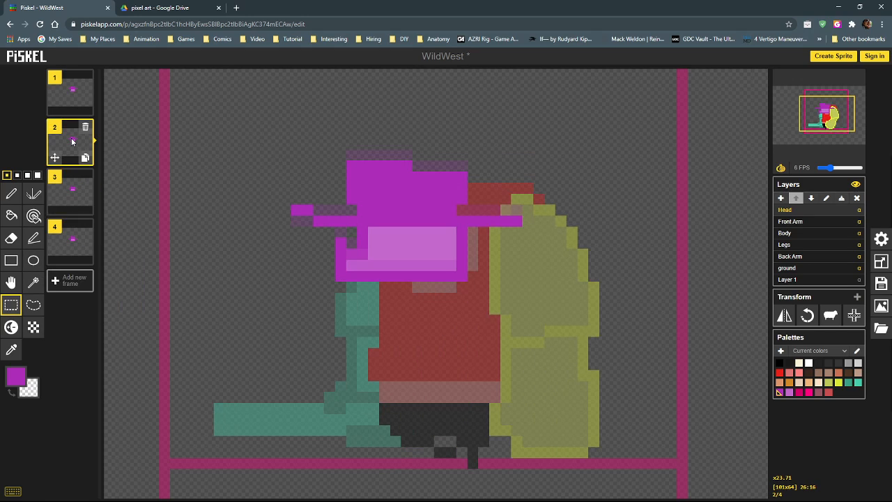
click(70, 92)
click(73, 140)
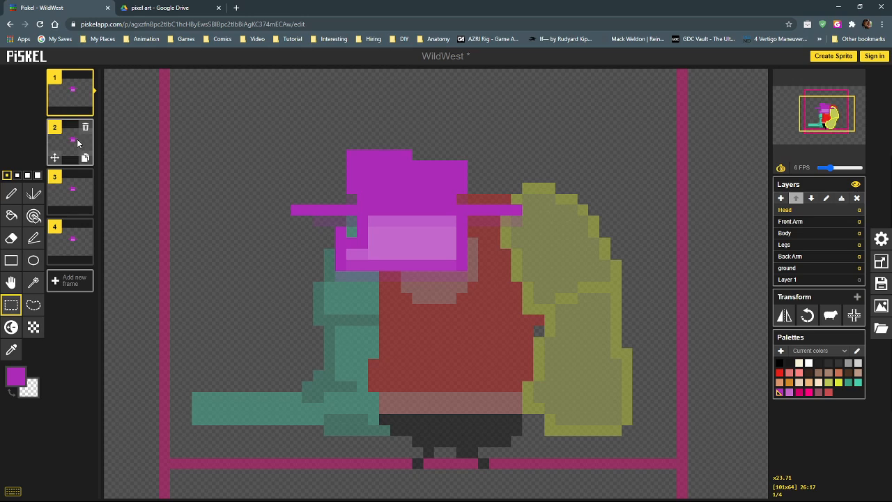
click(69, 188)
click(72, 240)
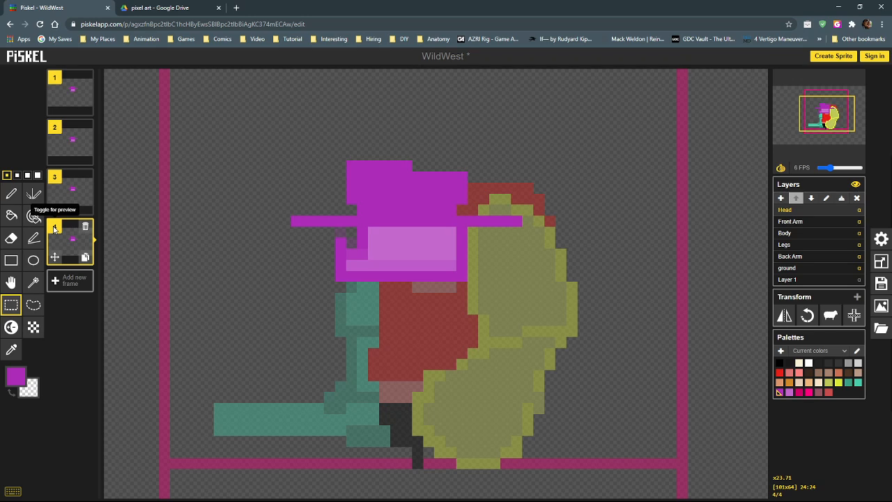
drag(0, 124, 343, 110)
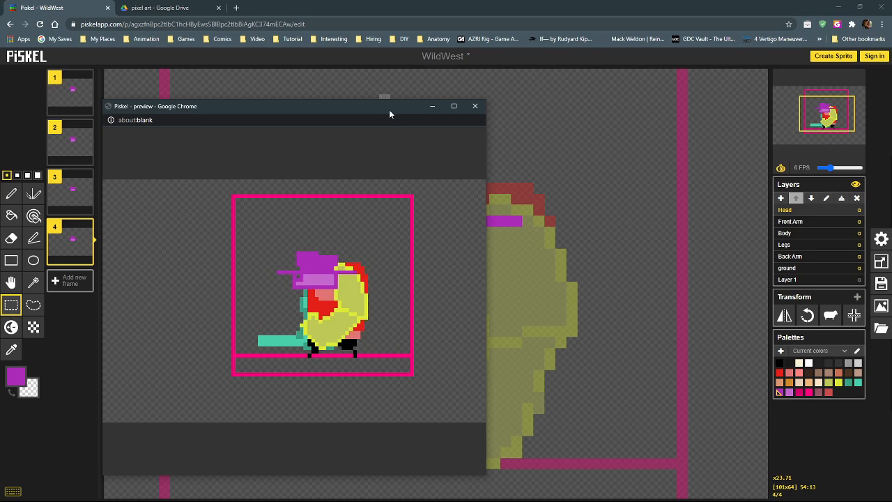
drag(389, 106, 0, 117)
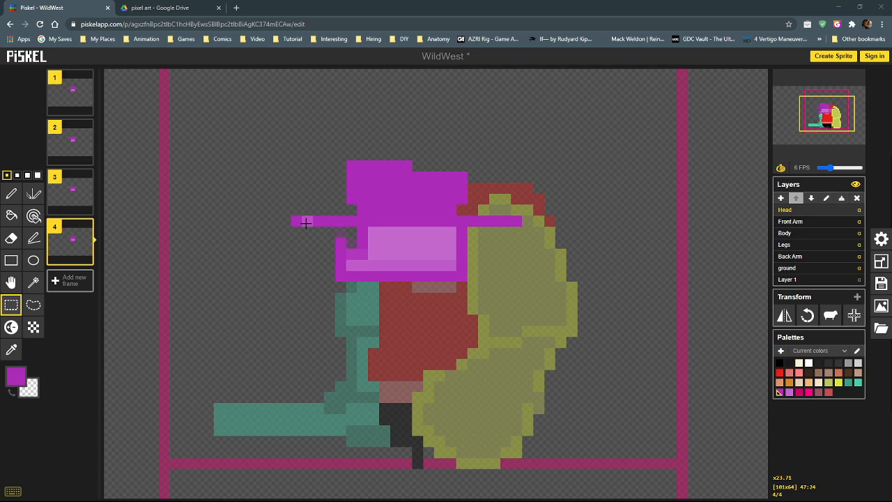
key(Up)
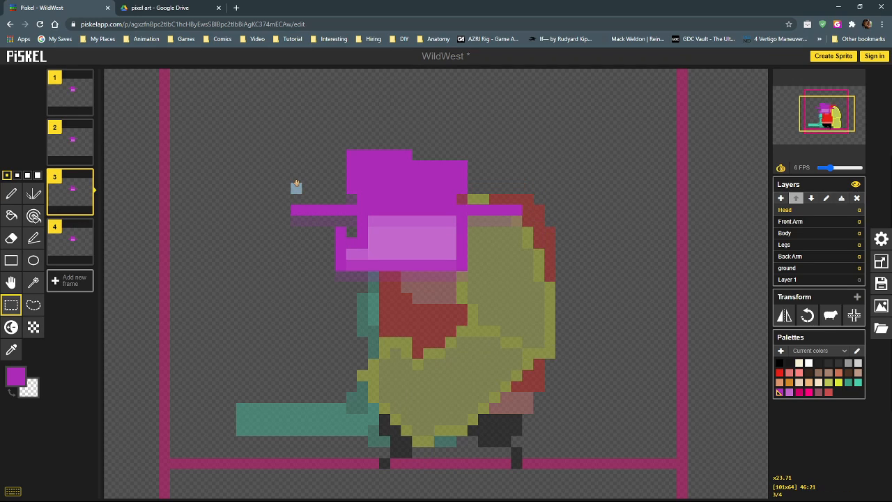
Straighten the hat brim on frame 2 by lowering its front tip into line with the rest of the brim.
click(12, 194)
click(70, 142)
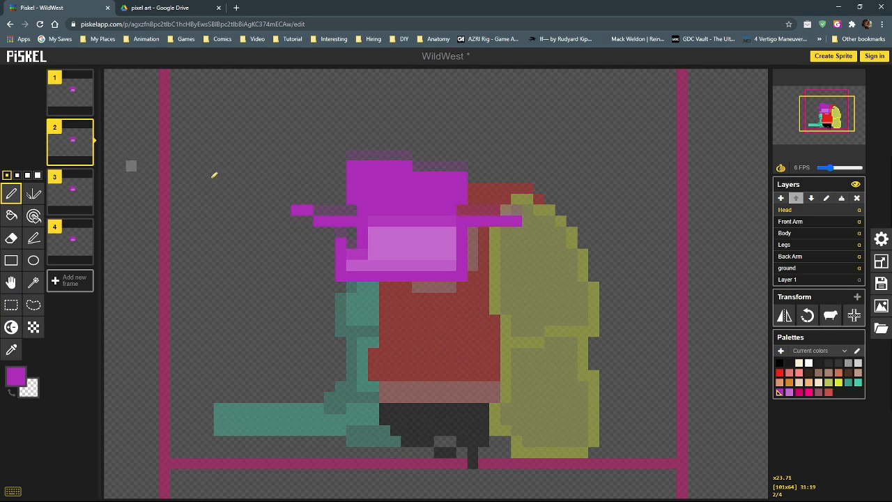
click(310, 222)
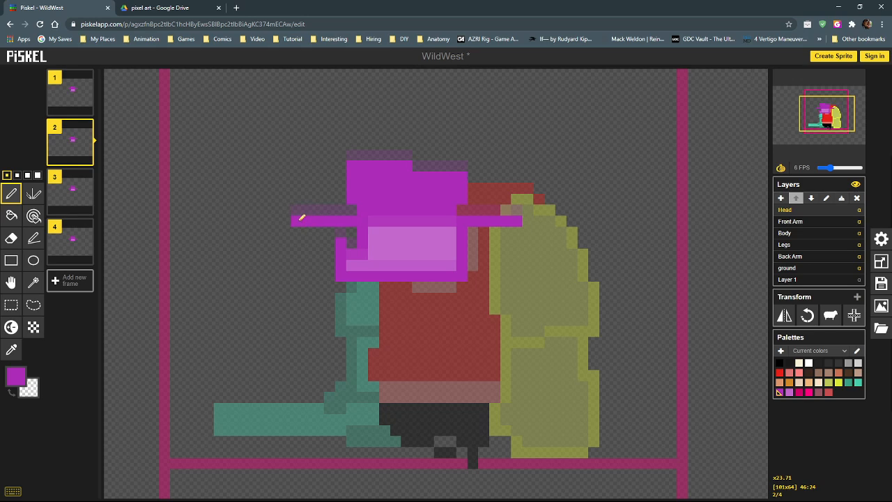
Compare the straightened hat brim and the head position across the four frames.
click(73, 98)
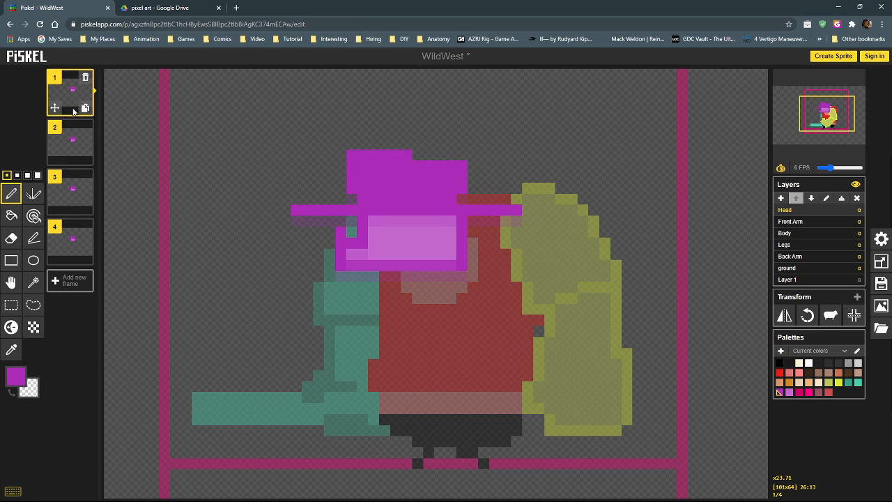
click(71, 144)
click(72, 188)
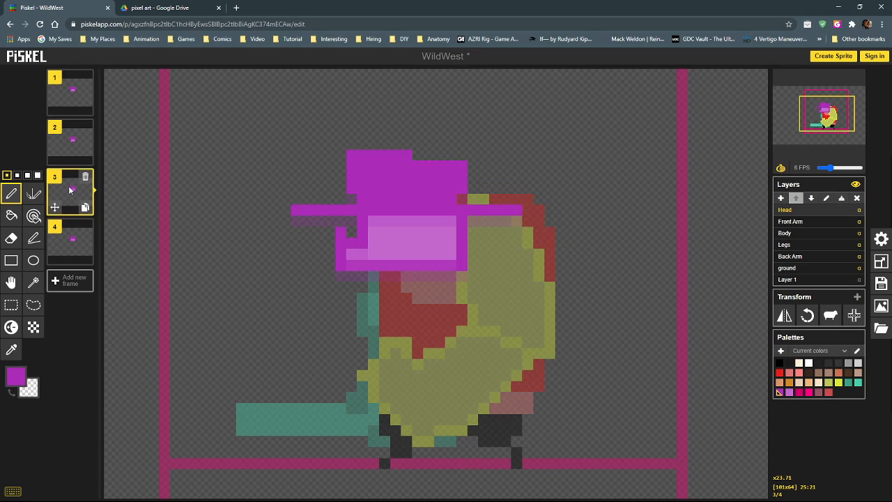
click(72, 237)
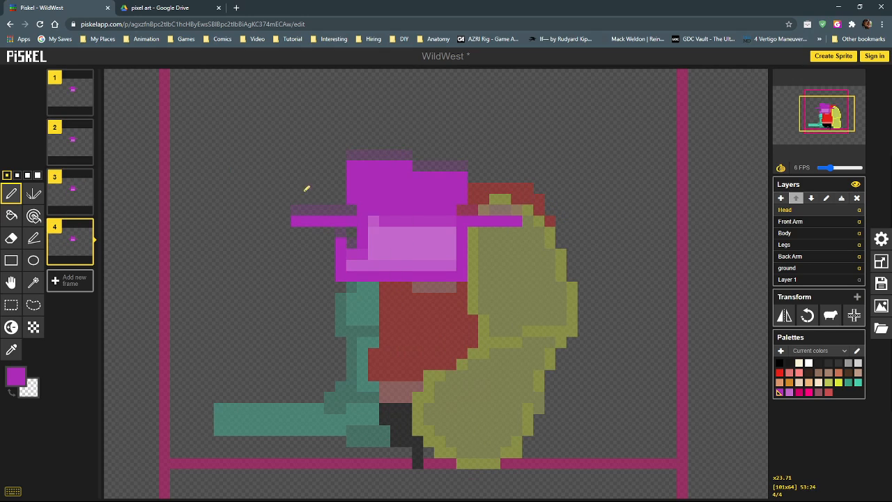
click(71, 139)
click(73, 101)
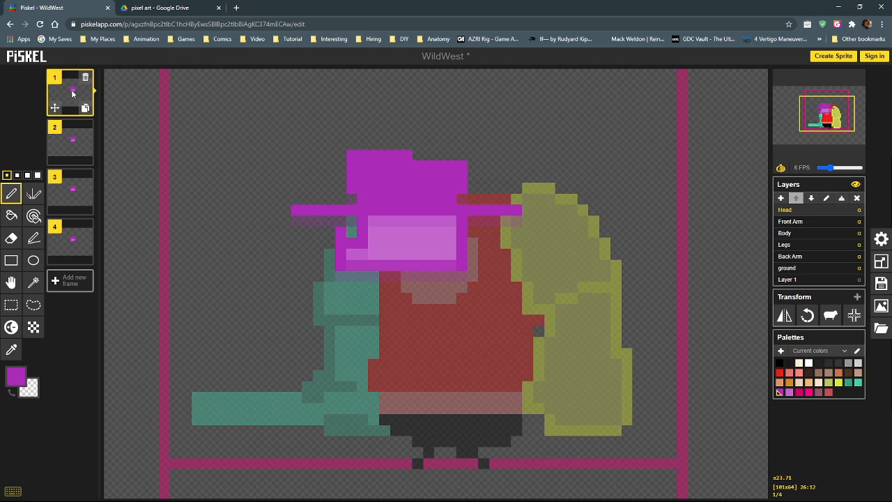
click(71, 136)
click(73, 96)
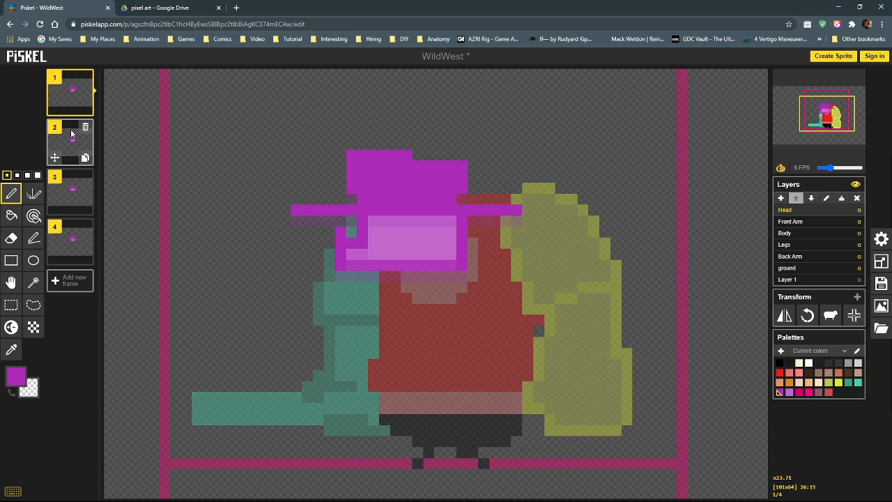
click(73, 145)
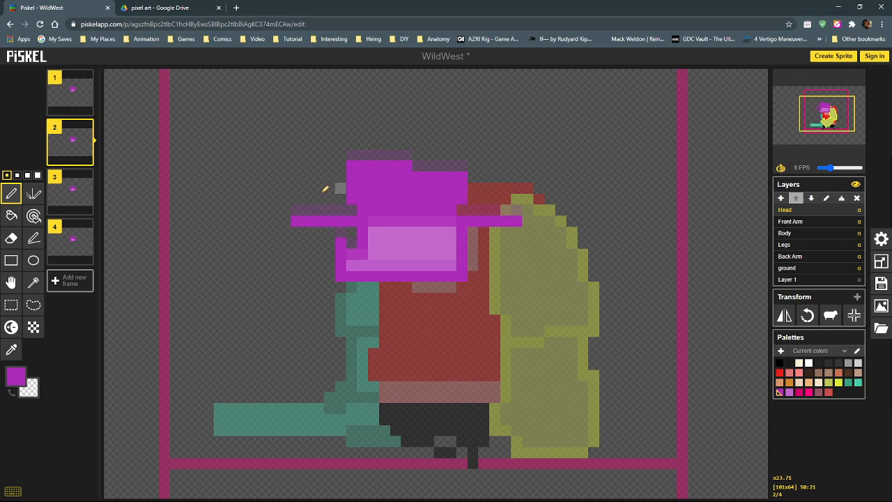
Move the whole hat on frame 2 up by two pixels with a rectangular selection.
click(11, 304)
drag(273, 132, 526, 220)
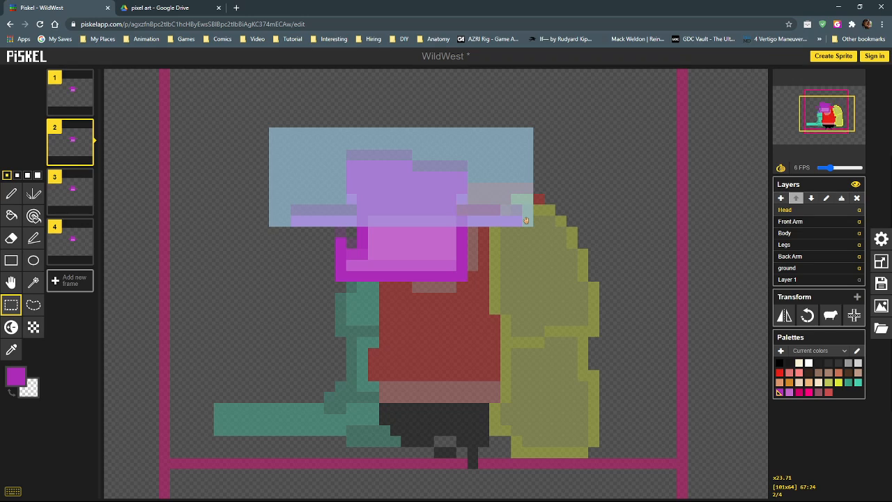
key(ctrl+x)
drag(462, 180, 462, 156)
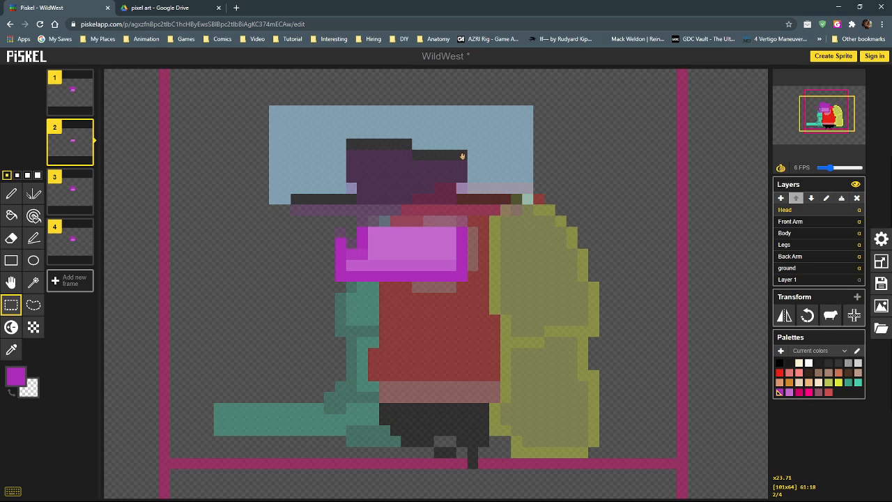
click(589, 122)
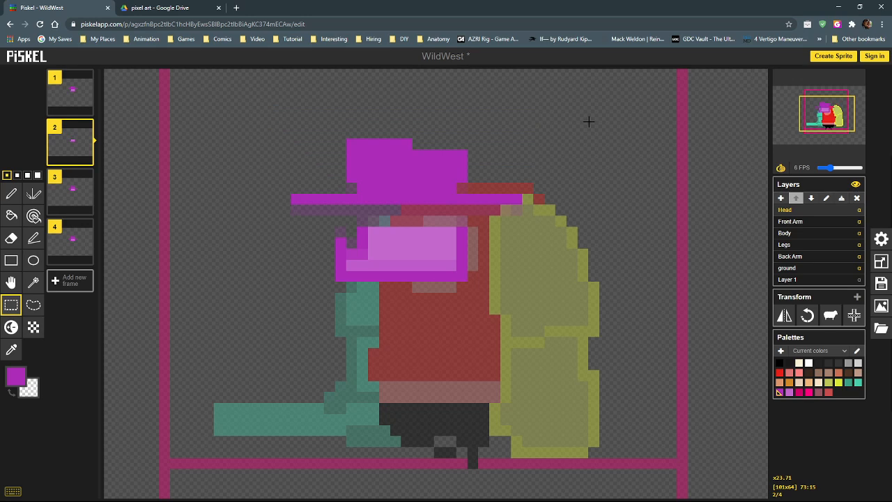
Fill the gap beneath the raised hat on frame 2, extending the dark purple head outline and the light purple face up to the brim.
click(10, 194)
drag(363, 222, 364, 209)
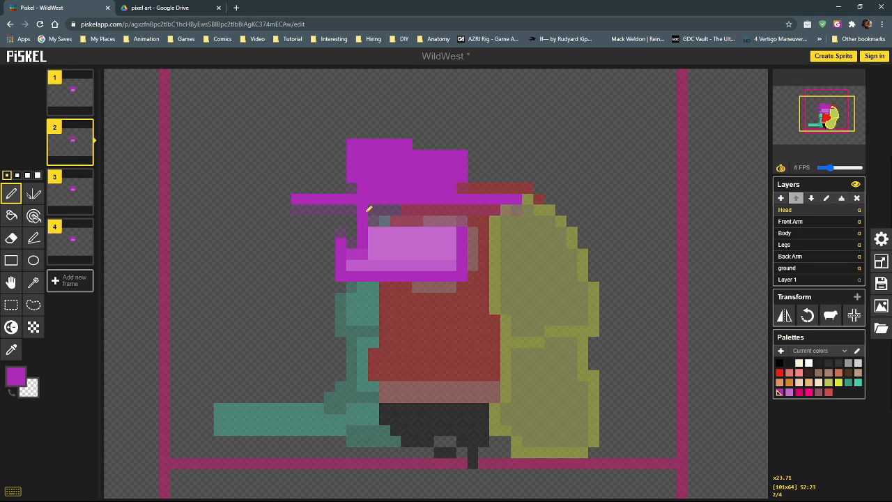
alt+click(454, 226)
mouse_move(456, 222)
mouse_down()
mouse_move(398, 205)
mouse_move(375, 216)
mouse_move(433, 219)
mouse_up()
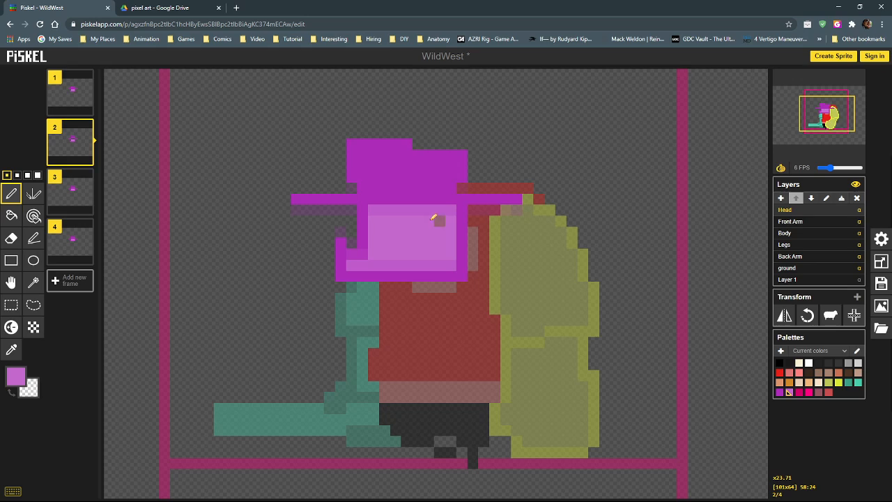
alt+click(385, 198)
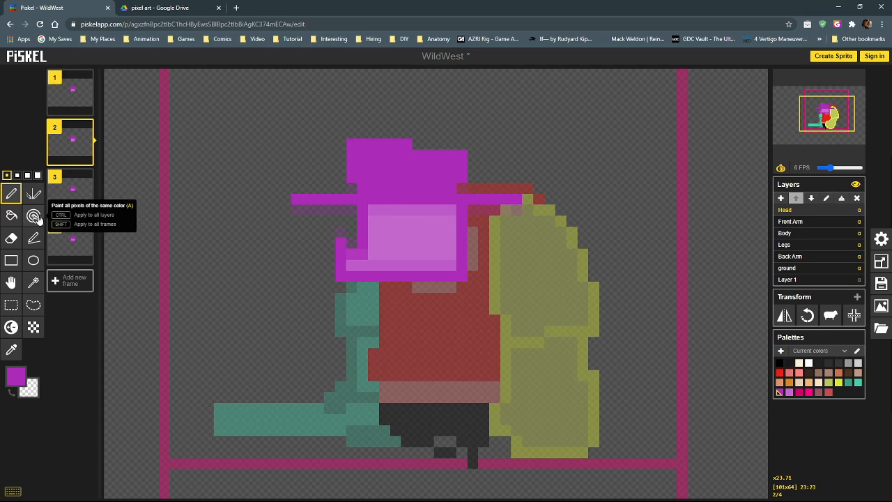
Try erasing the row of head pixels directly beneath the hat brim on frame 2, and undo it.
click(68, 91)
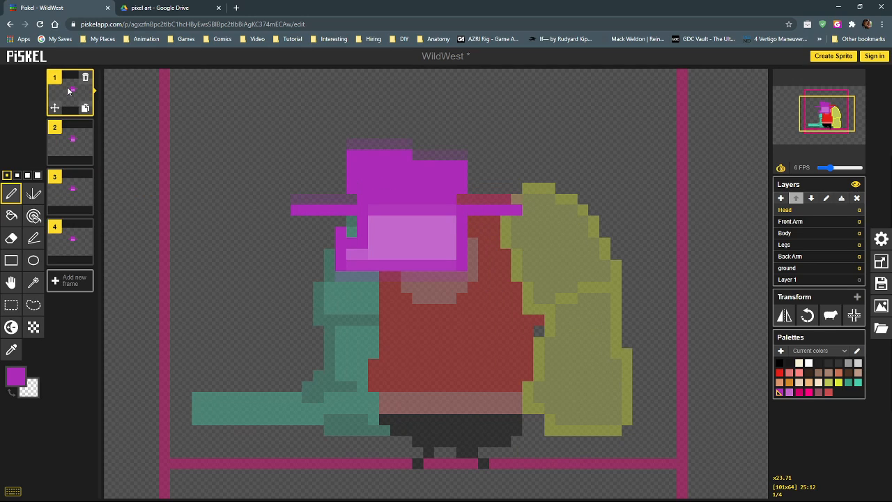
click(72, 147)
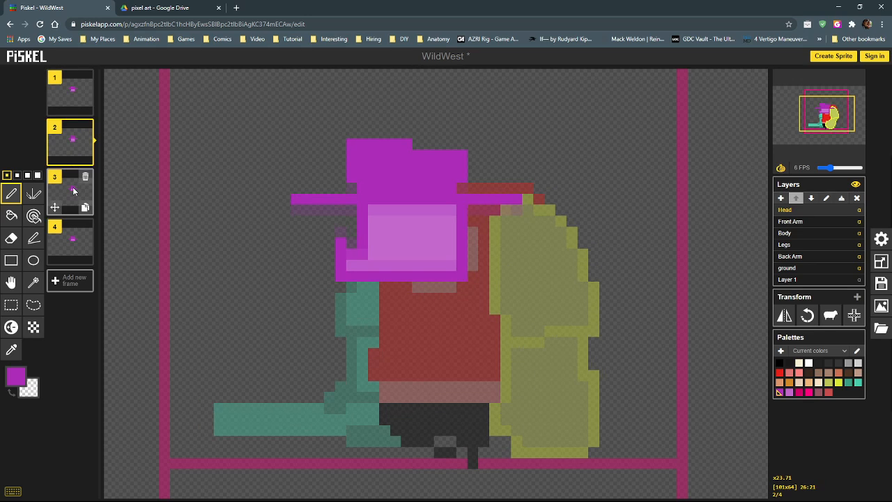
drag(463, 208, 369, 208)
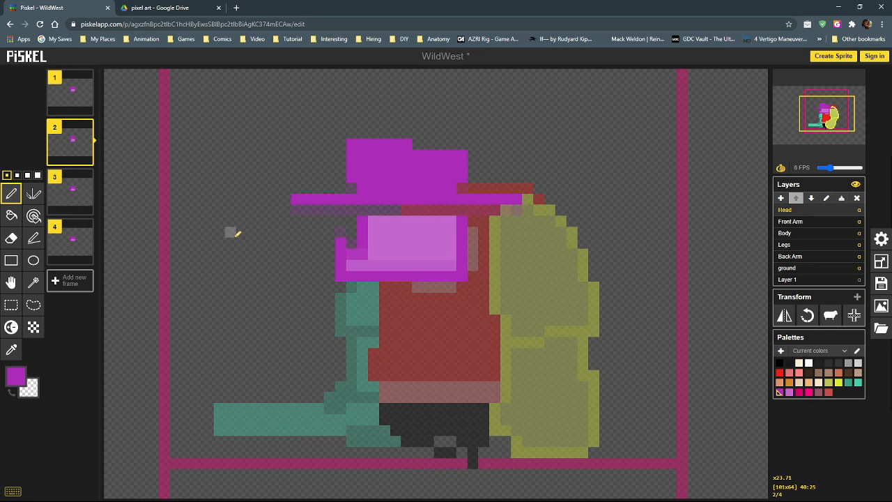
key(ctrl+z)
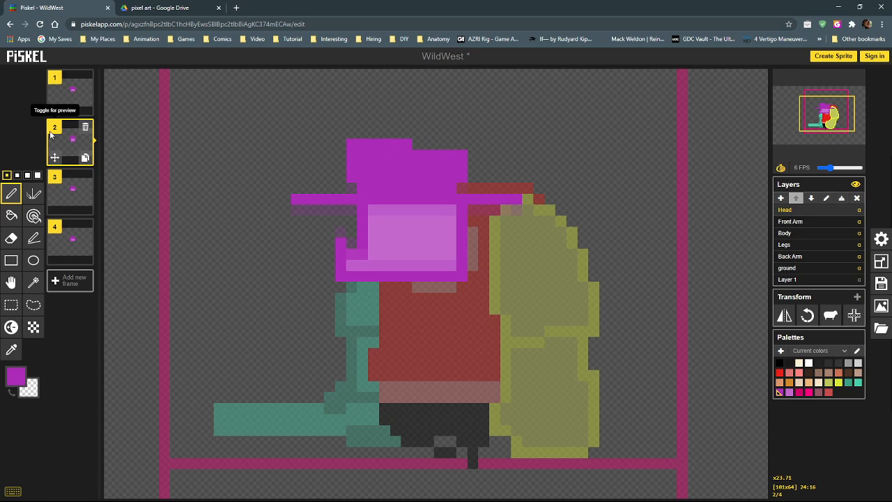
Check the raised hat against the other frames and in the animation preview window.
mouse_move(73, 107)
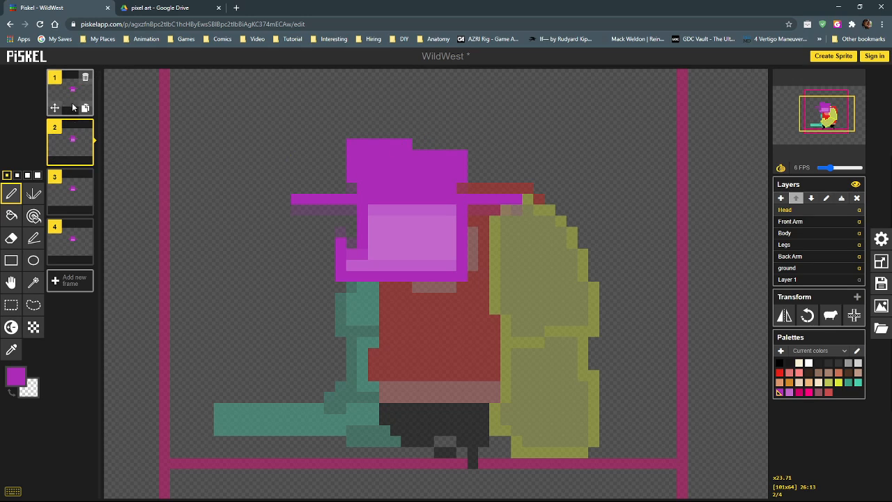
click(69, 188)
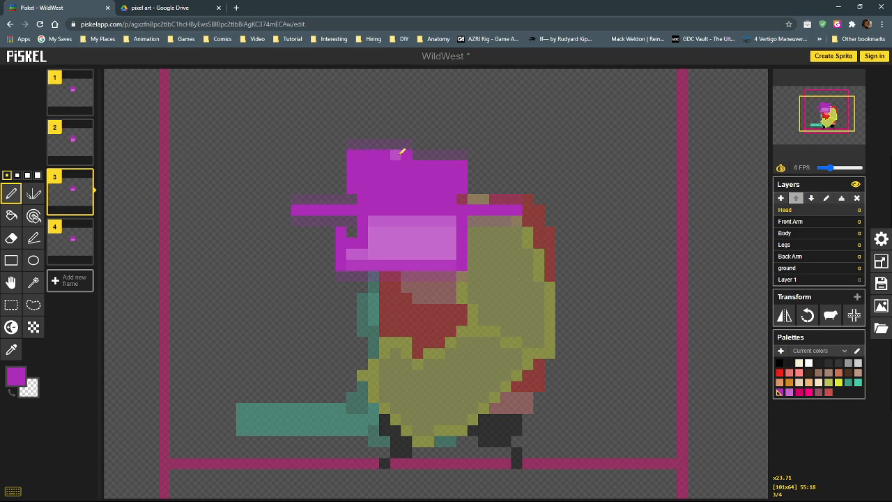
click(71, 242)
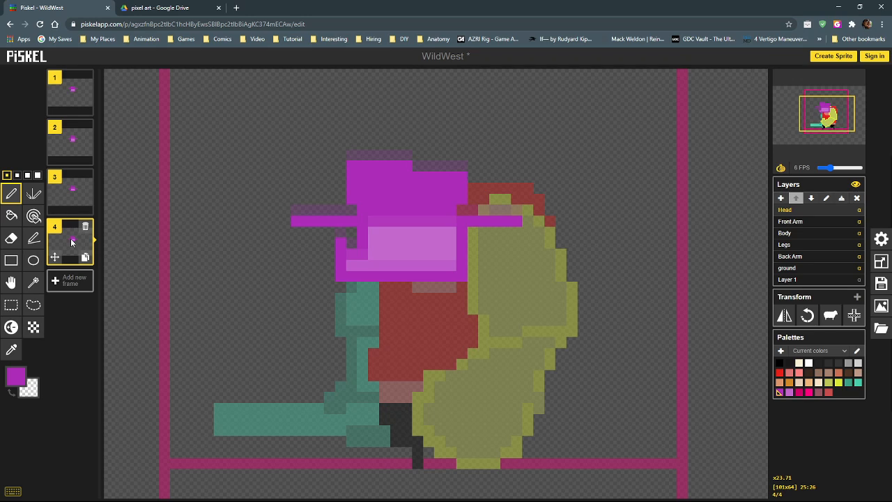
click(70, 92)
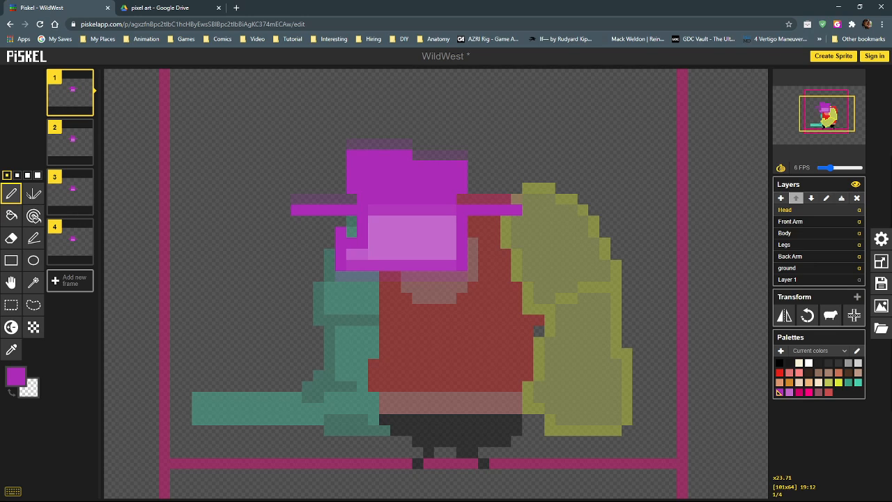
drag(0, 82, 374, 88)
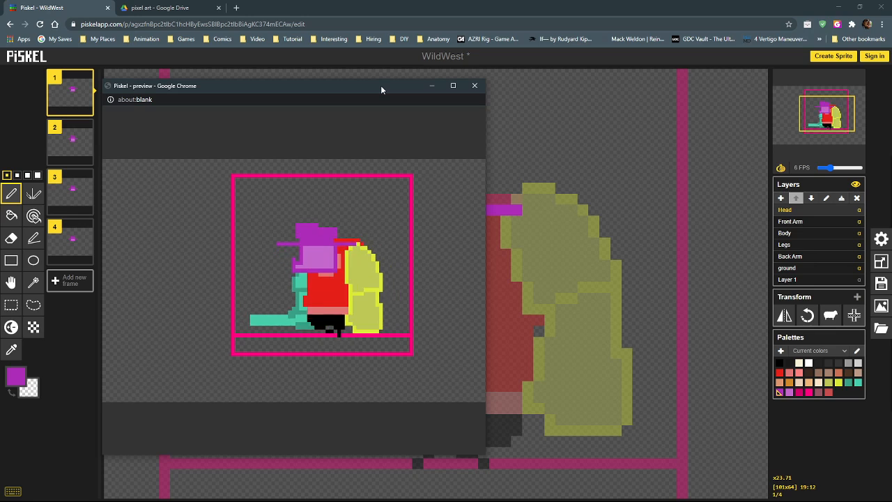
drag(382, 88, 0, 117)
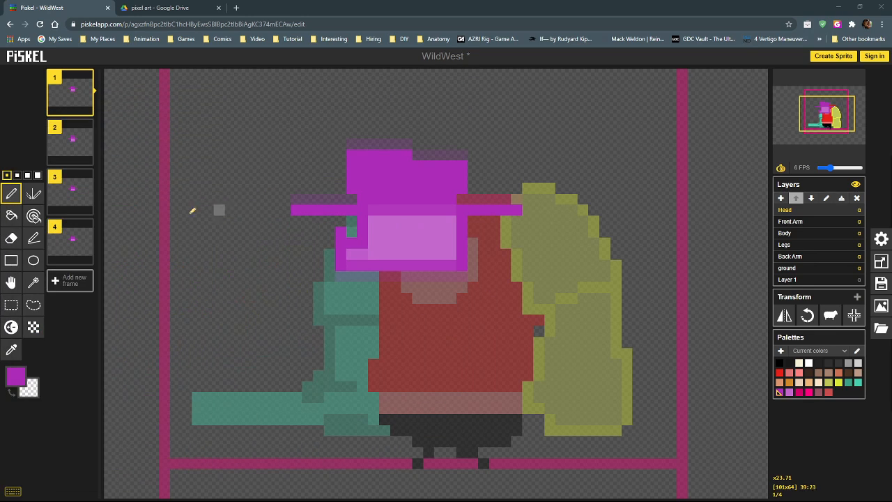
Move the whole hat on frame 3 up by one pixel with a rectangular selection.
click(74, 146)
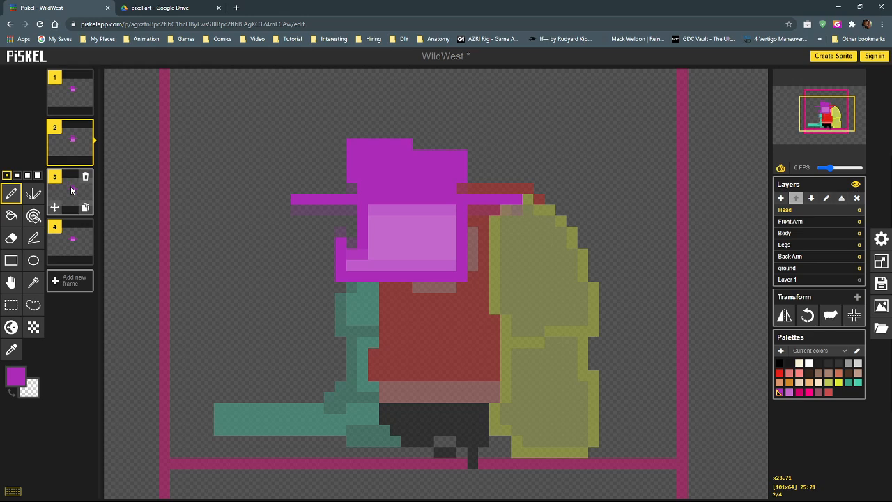
click(71, 189)
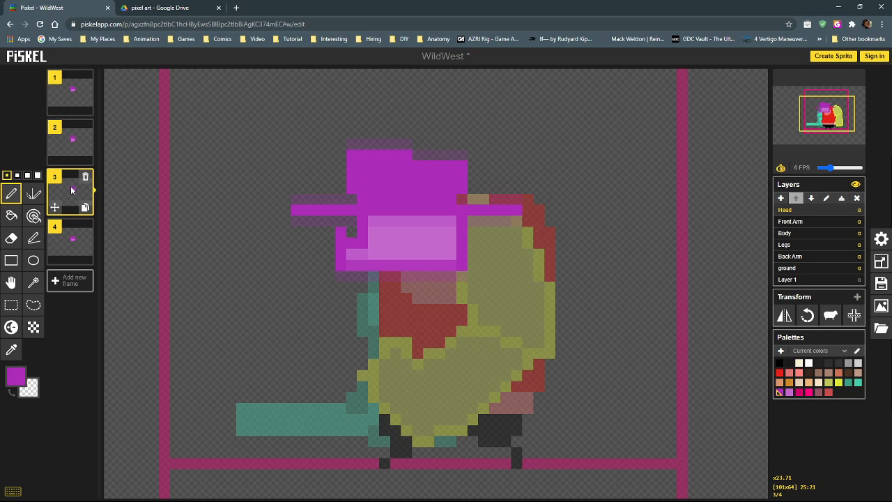
click(11, 305)
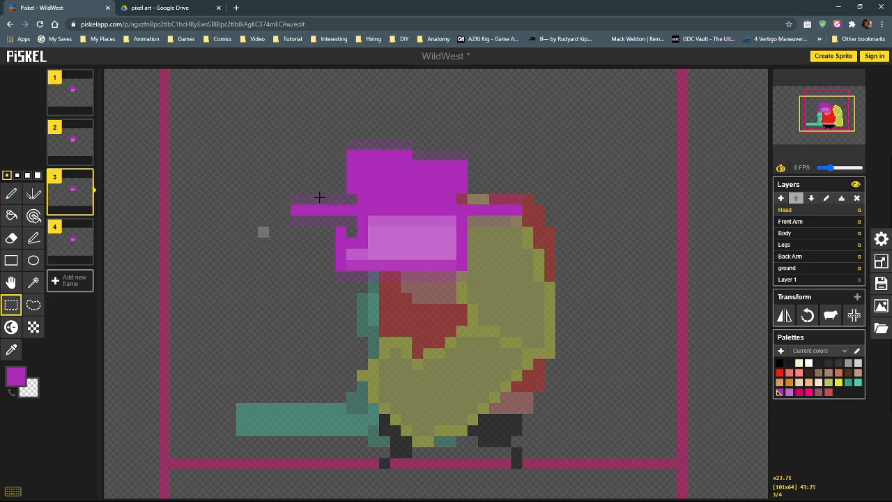
drag(293, 140, 525, 210)
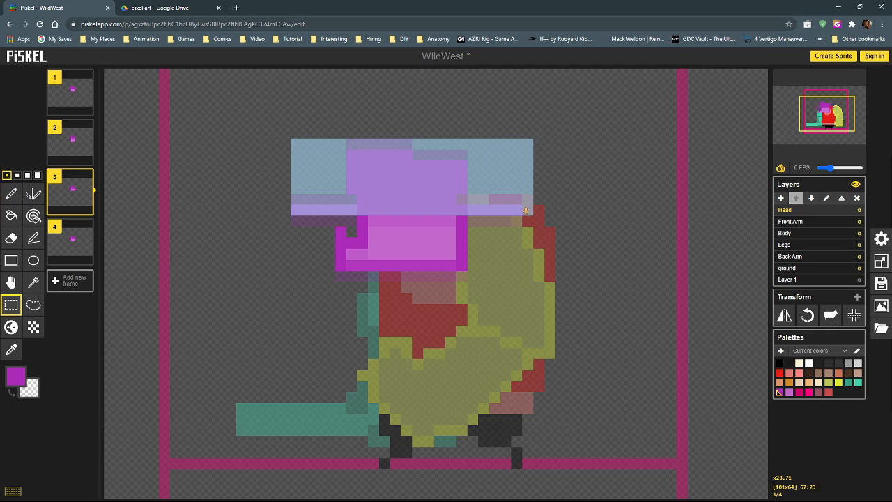
key(Delete)
drag(426, 183, 418, 168)
click(425, 104)
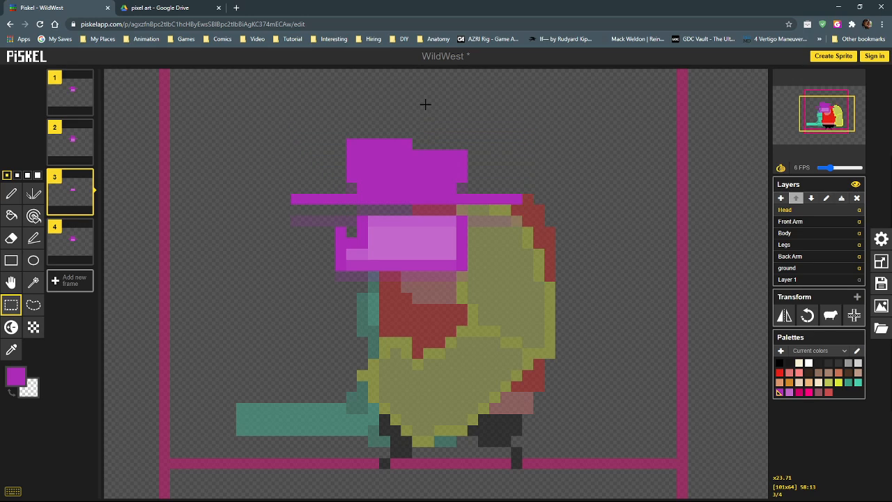
Move the hat on frame 2 up by one more pixel with a rectangular selection, and compare it with frames 1 and 3.
click(73, 142)
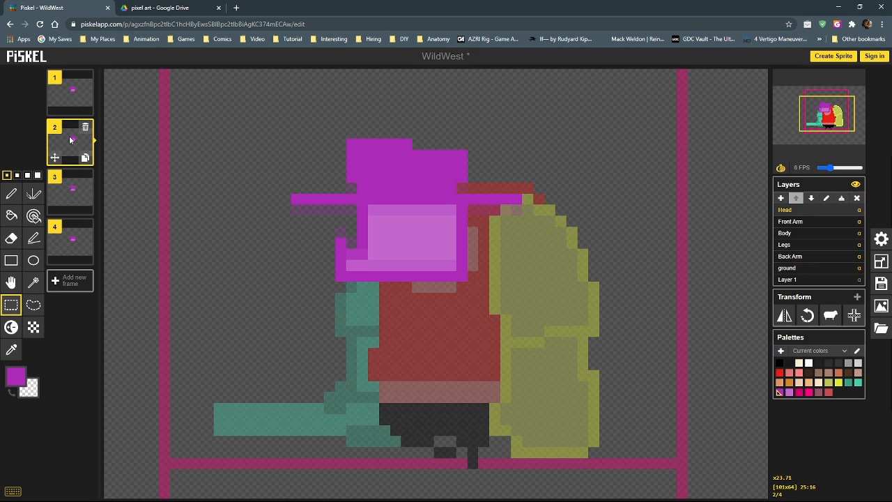
drag(280, 128, 528, 197)
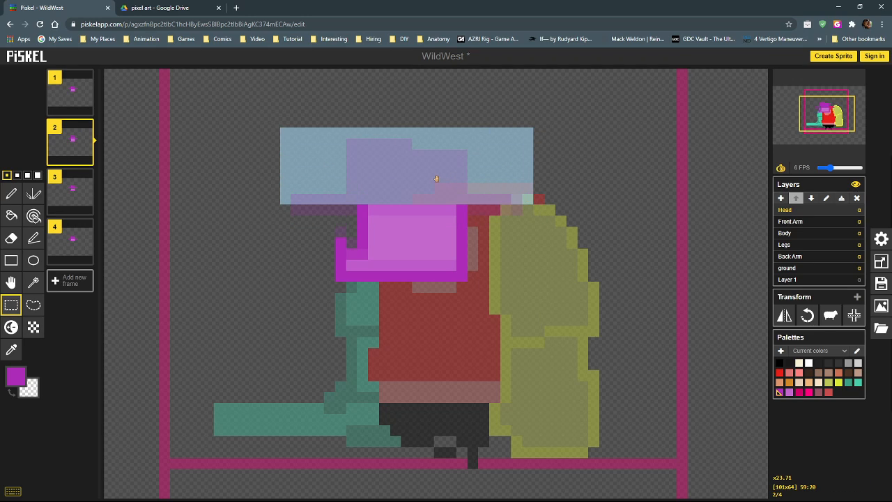
drag(421, 177, 421, 169)
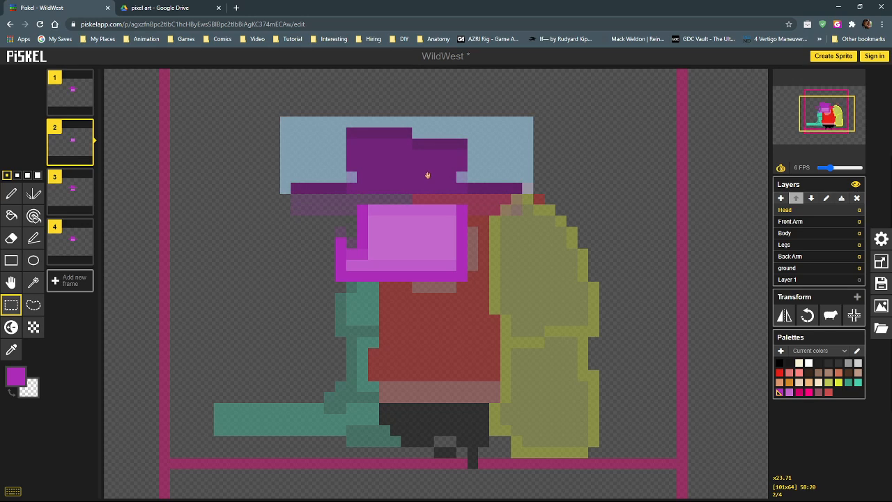
click(420, 94)
click(66, 96)
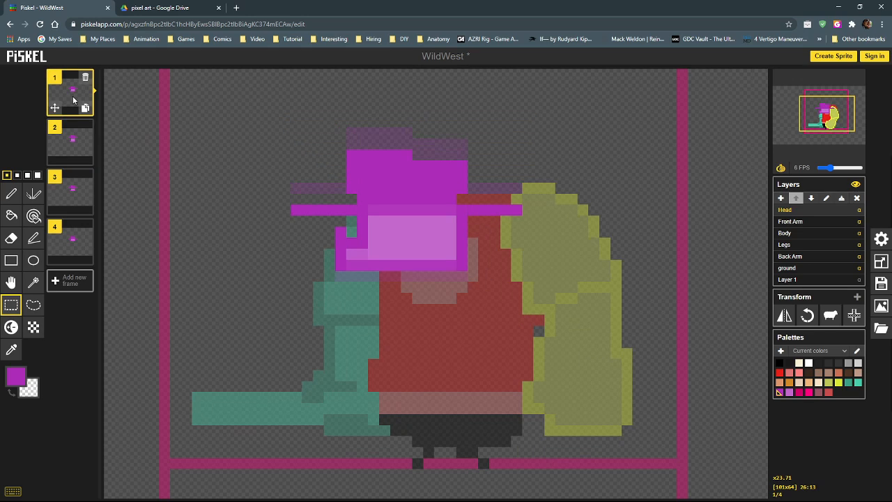
click(71, 142)
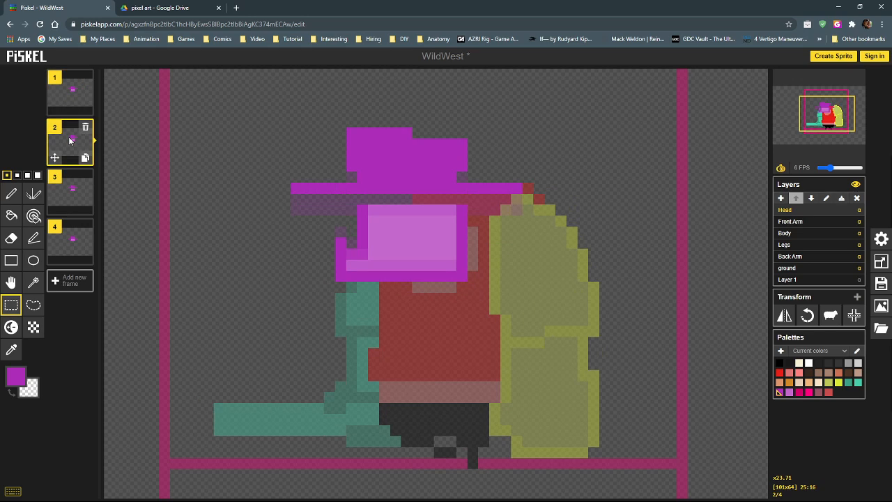
click(72, 190)
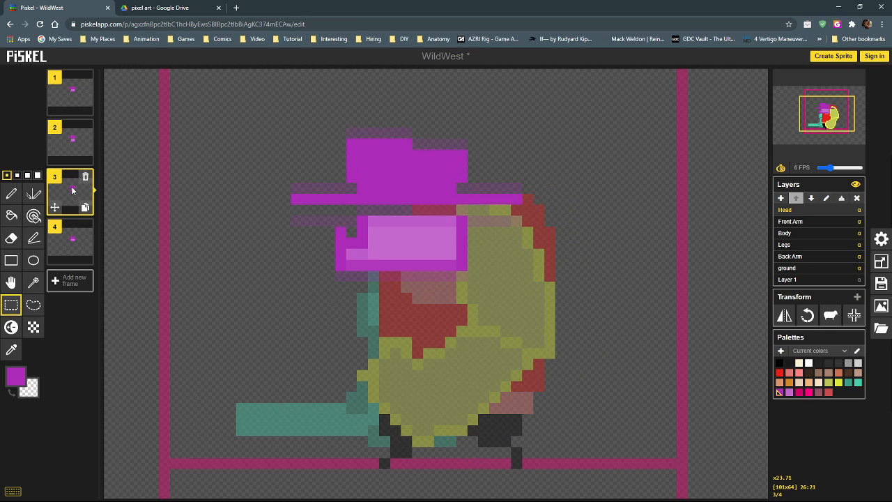
Fill the gap between the hat and face on frame 3 with purple edge pixels and a row of the lighter face colour.
click(73, 240)
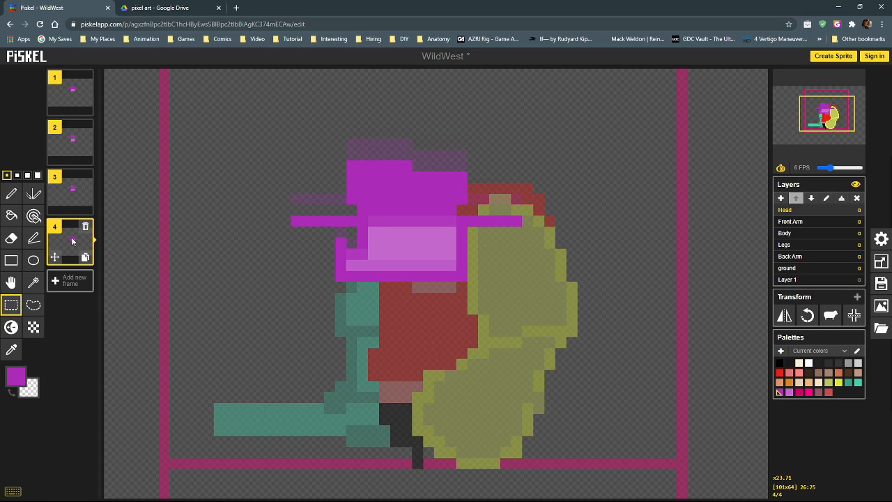
click(73, 98)
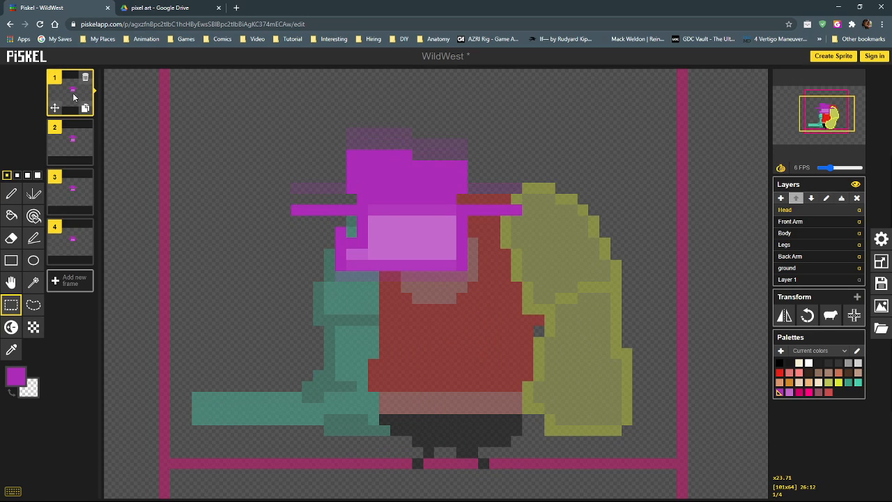
click(70, 195)
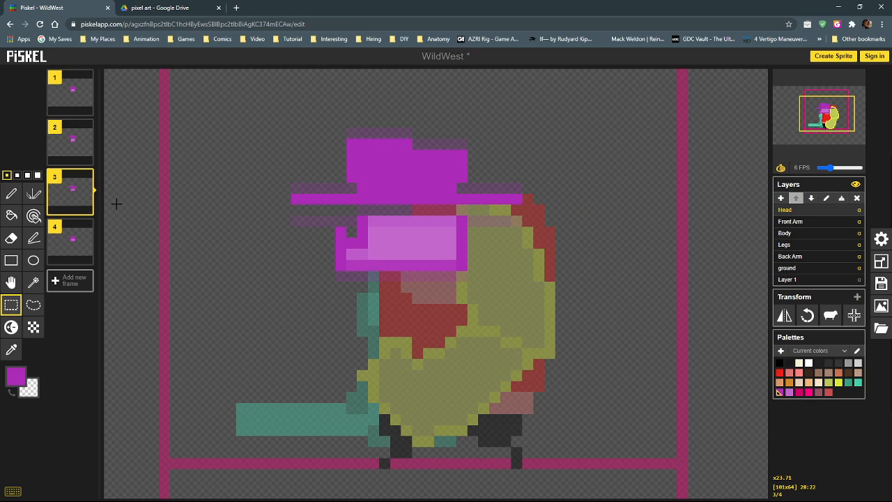
click(11, 194)
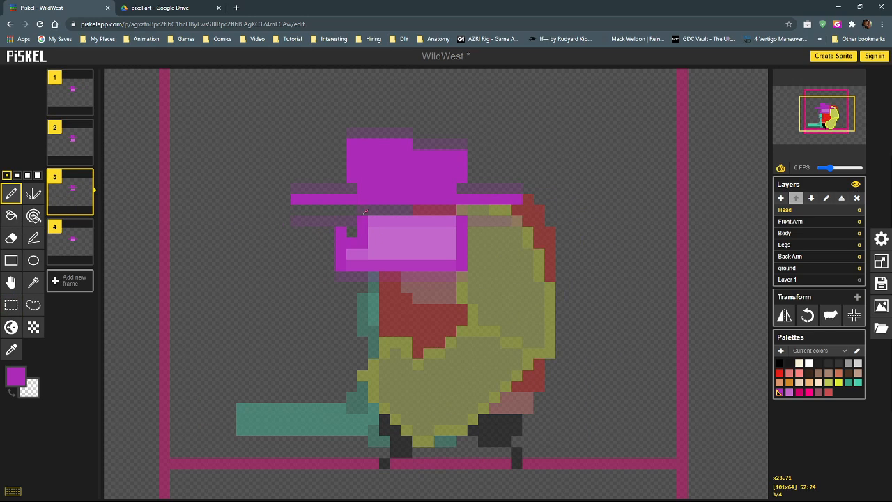
click(462, 209)
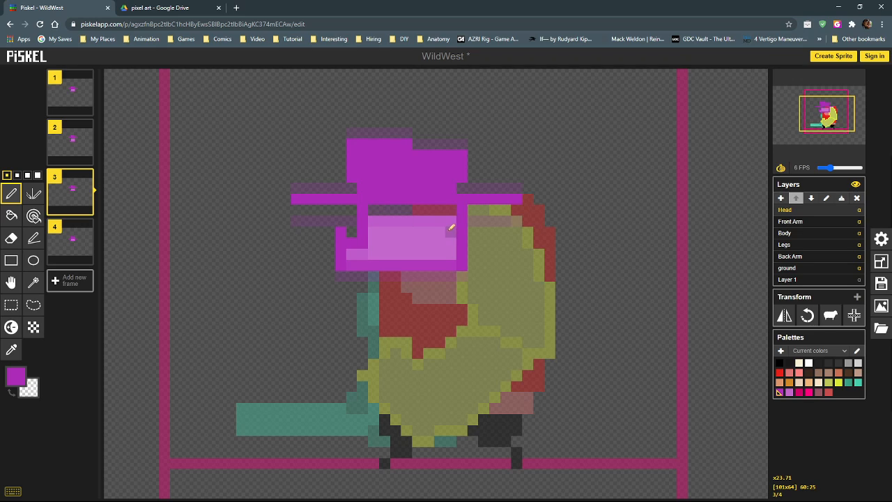
alt+click(451, 226)
drag(451, 209, 384, 207)
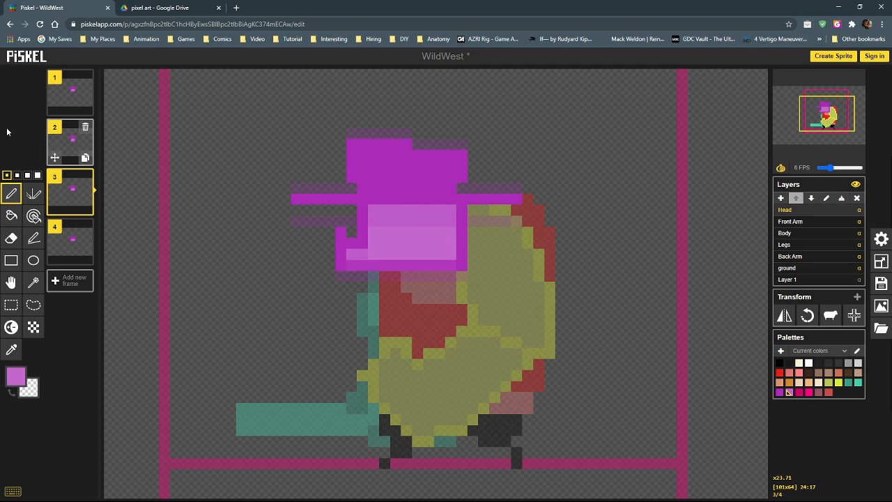
Check the hat movement in the animation preview window, and compare frames 2 and 1.
drag(1, 118, 295, 75)
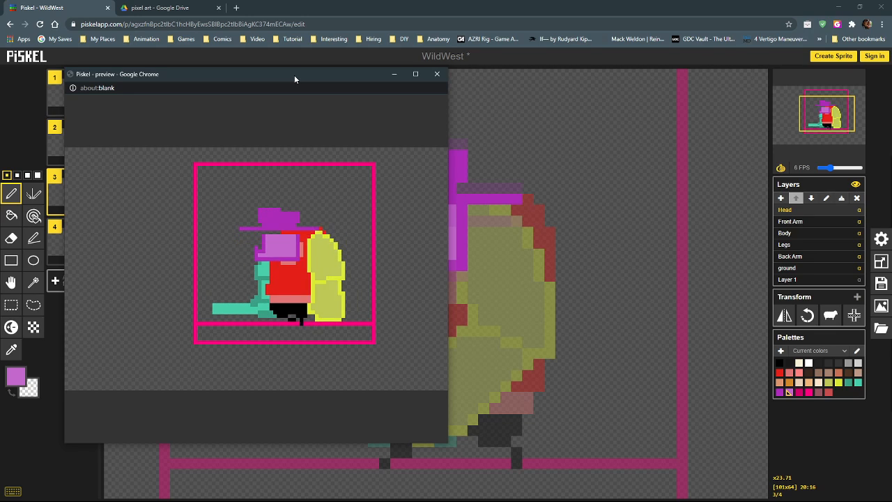
drag(295, 76, 0, 108)
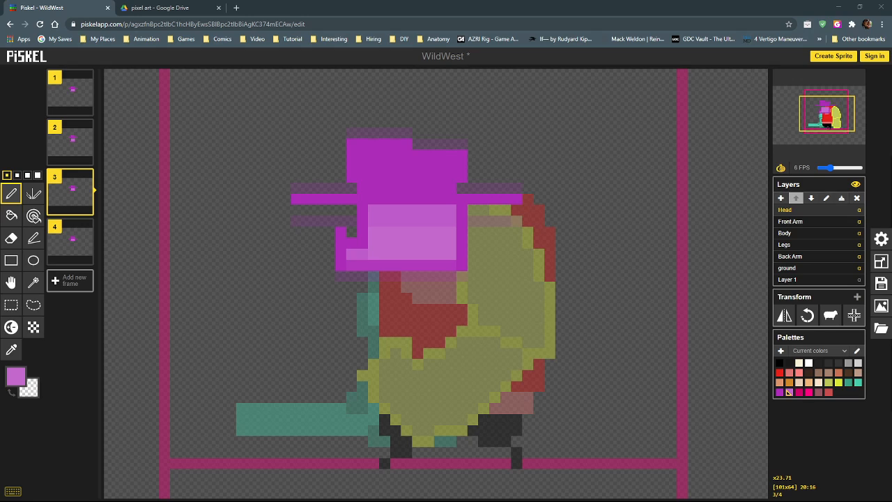
click(70, 133)
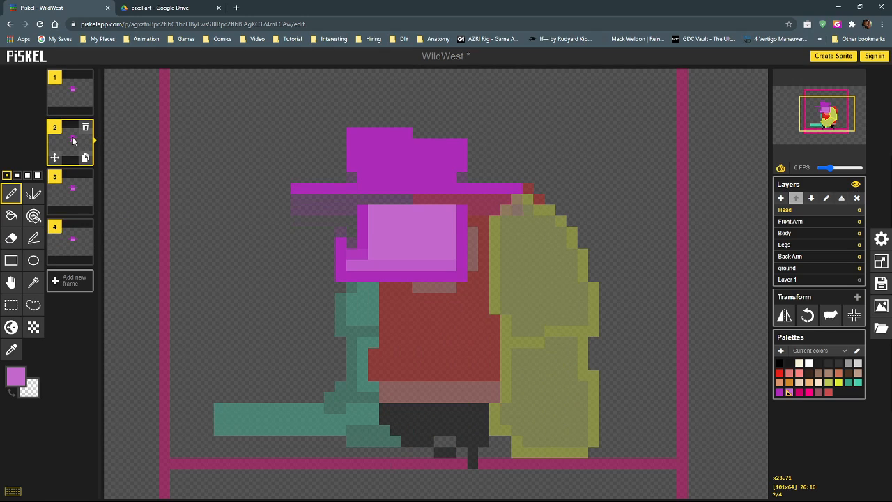
click(75, 91)
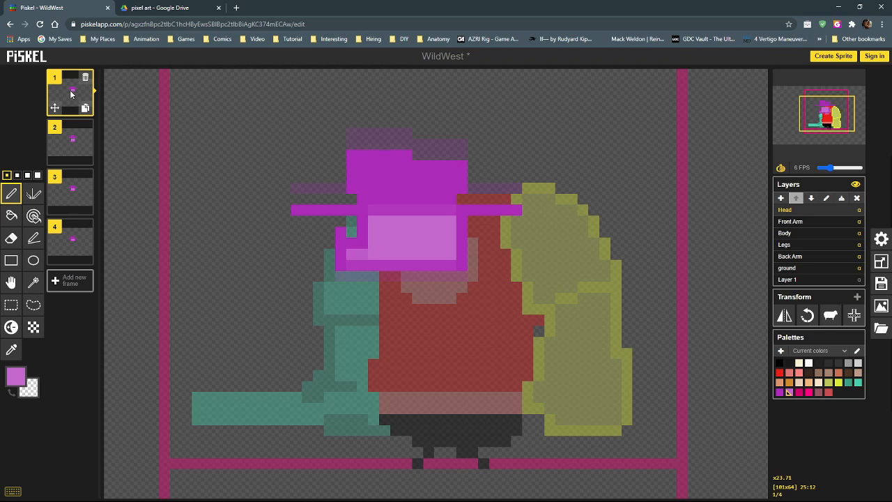
Bend both tips of the hat brim on frame 2 down by one pixel in the hat's purple.
click(74, 139)
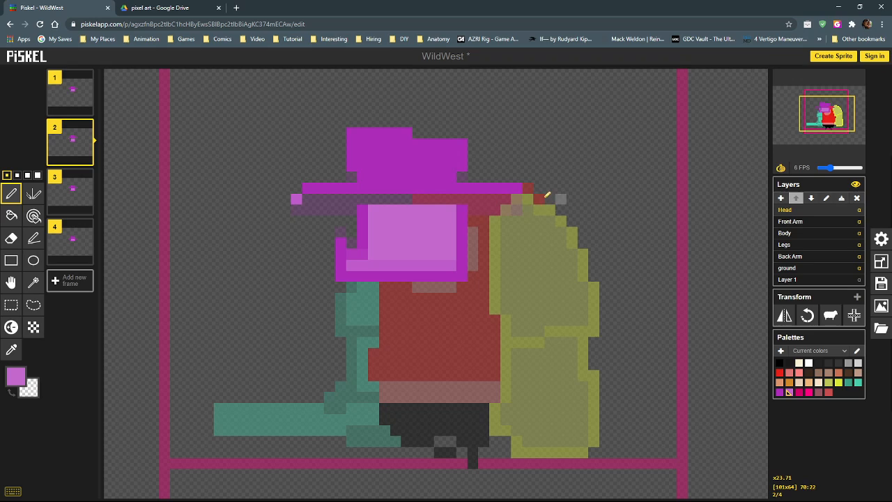
alt+click(318, 187)
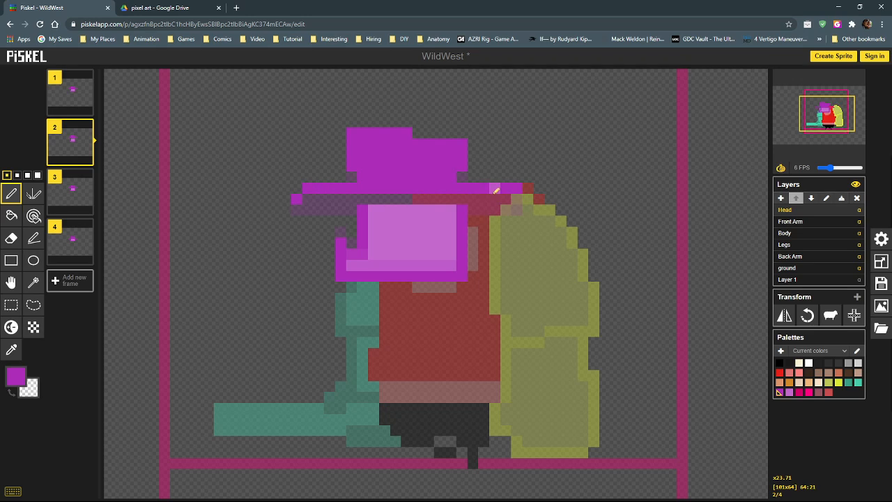
click(516, 199)
right_click(516, 189)
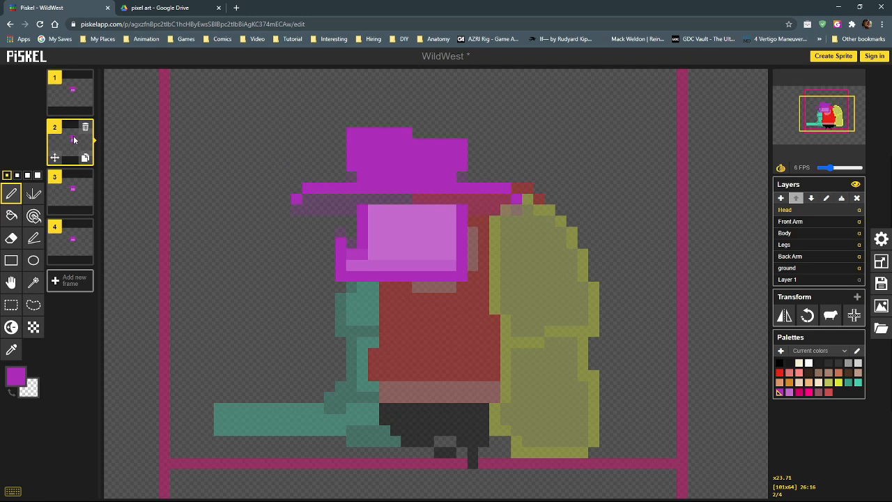
Curve both ends of the hat brim on frame 3 upward, stepping the pixels up with the outermost ones two rows higher.
click(76, 198)
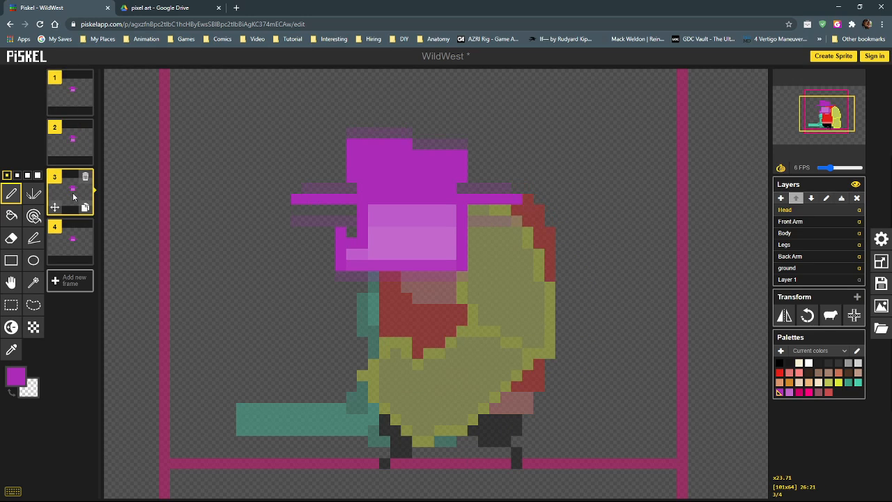
click(296, 178)
right_click(296, 197)
right_click(311, 197)
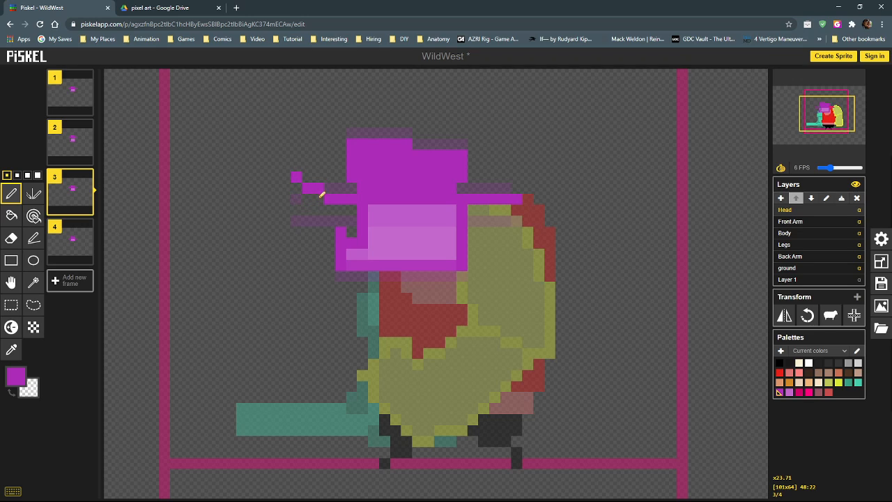
click(497, 188)
click(507, 187)
click(516, 177)
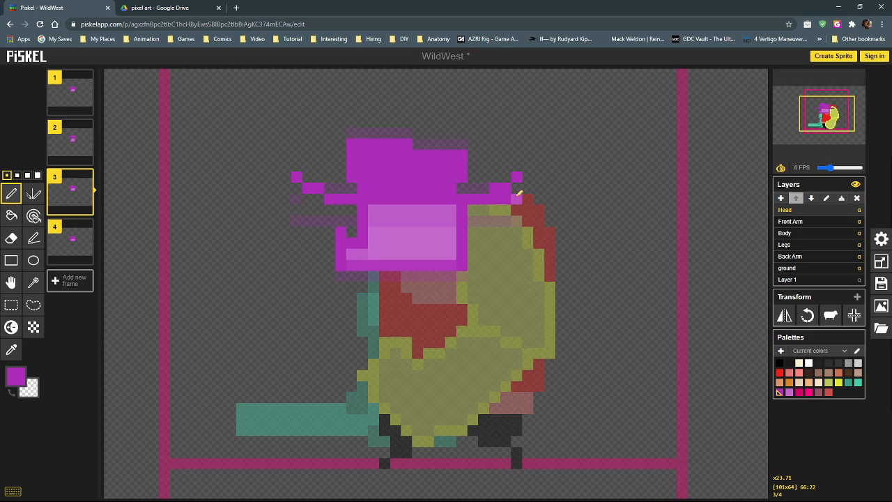
Bend both tips of the hat brim on frame 1 down by one pixel.
click(72, 241)
click(69, 92)
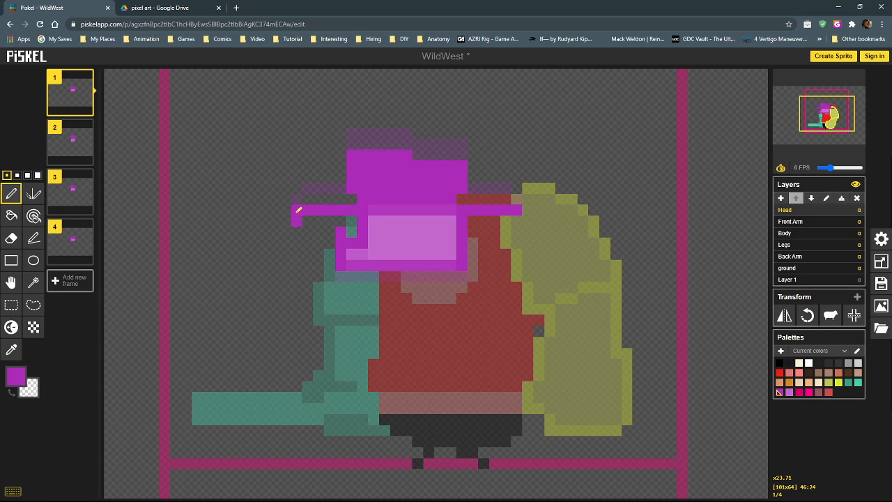
right_click(297, 211)
click(517, 221)
right_click(517, 212)
Compare the hat brim on frames 2 and 3, and review its motion in the animation preview window.
click(69, 139)
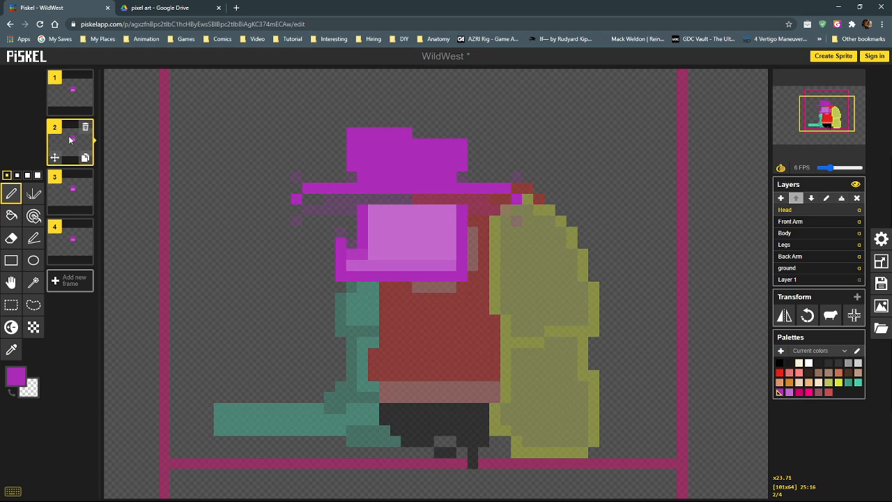
click(74, 189)
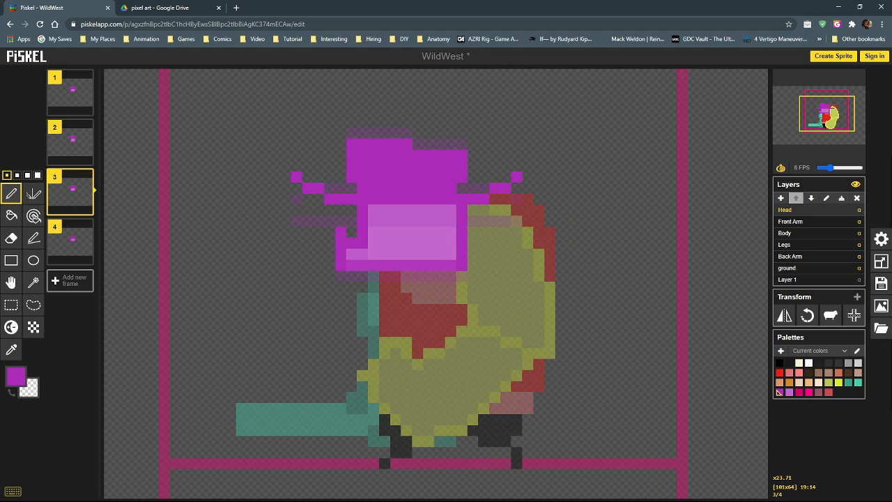
drag(0, 94, 277, 85)
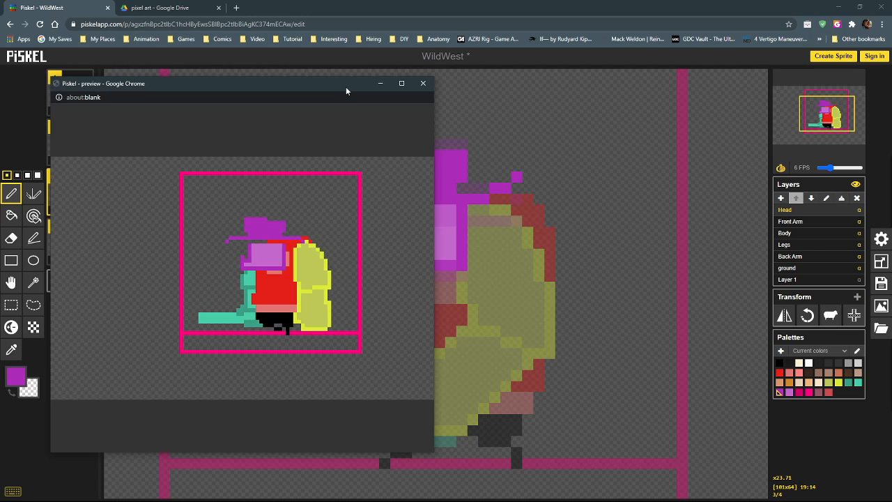
drag(346, 87, 0, 108)
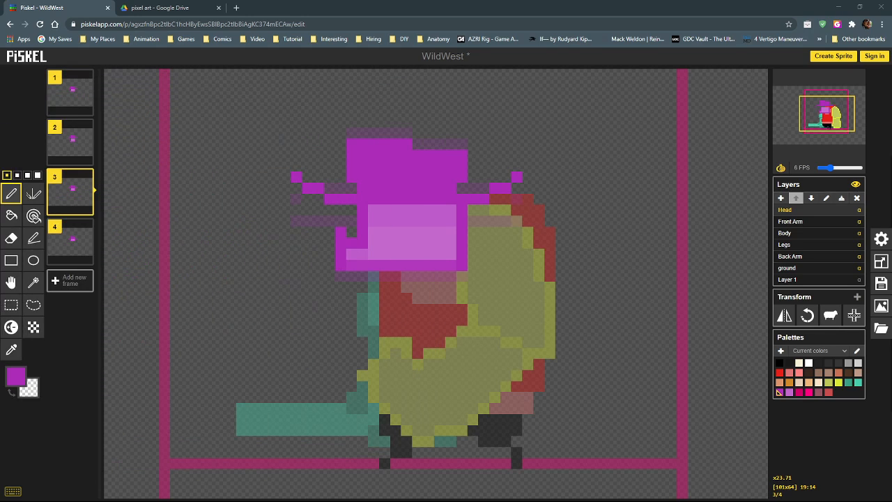
Move Layer 1 to the top of the layer stack and compare its reference art with the animation preview.
click(805, 278)
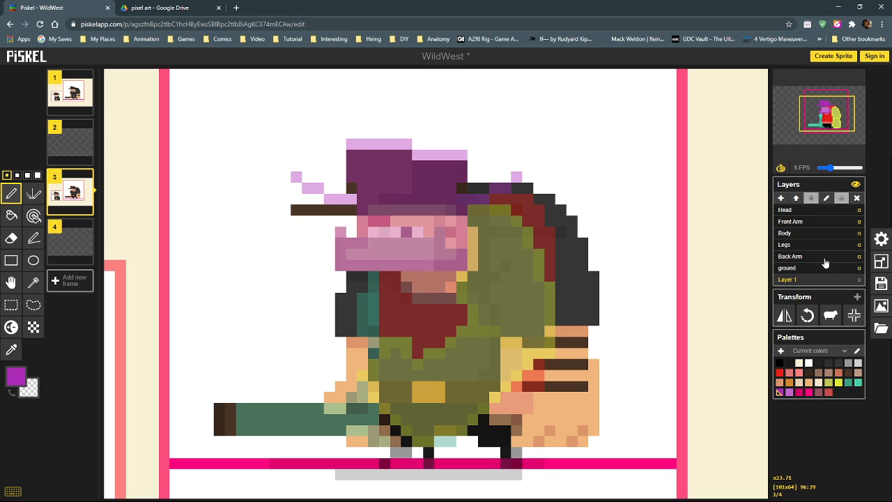
click(796, 199)
click(796, 199)
click(797, 198)
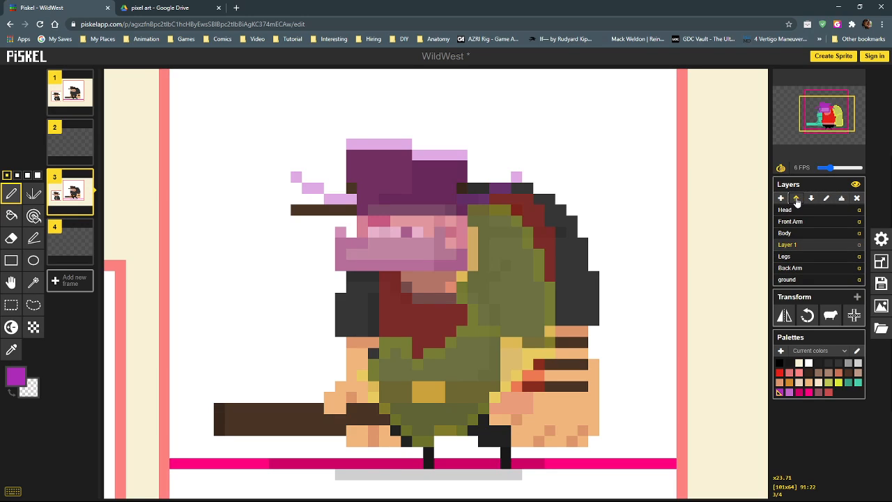
click(797, 198)
click(797, 198)
click(797, 199)
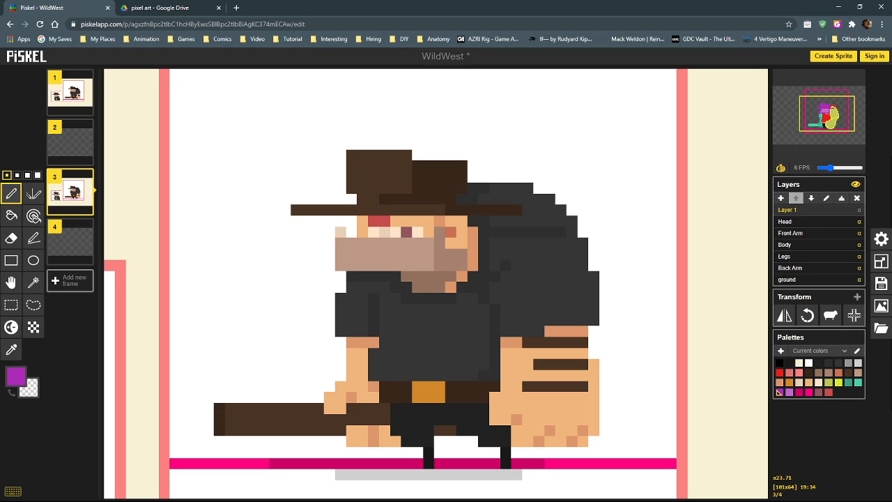
drag(1, 97, 275, 89)
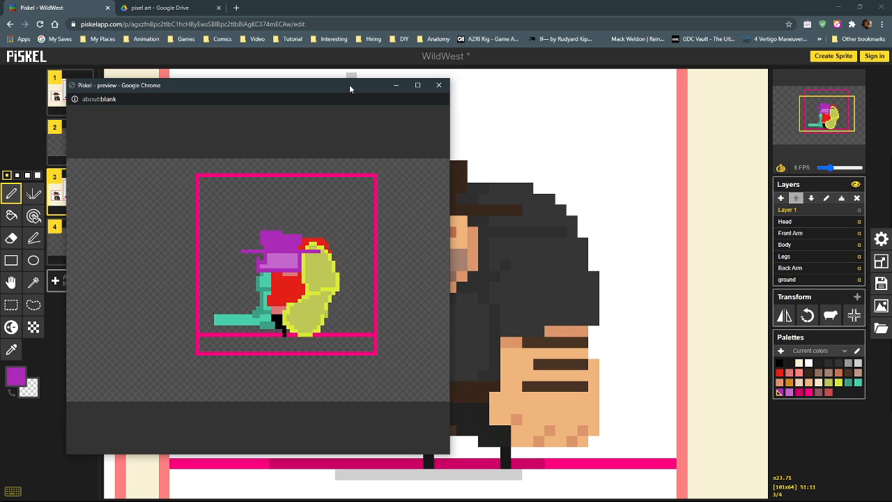
drag(349, 84, 0, 90)
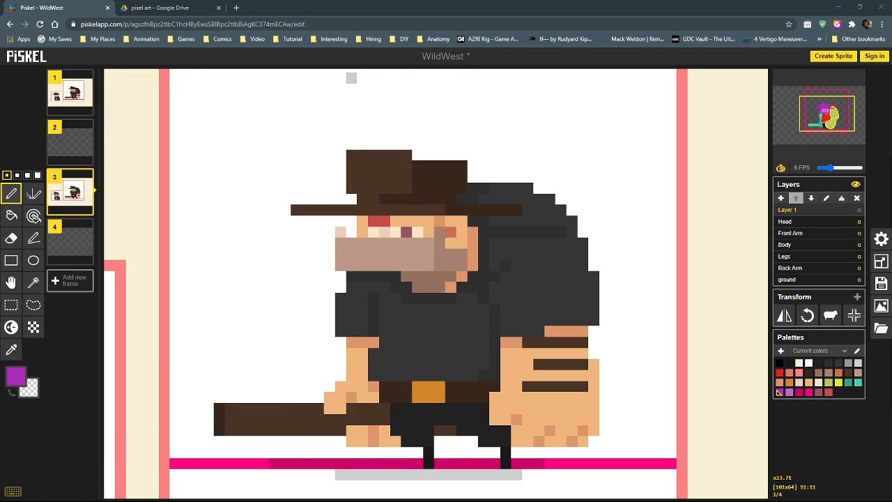
Move Layer 1 back to the bottom of the layer stack.
click(811, 200)
click(811, 199)
click(811, 198)
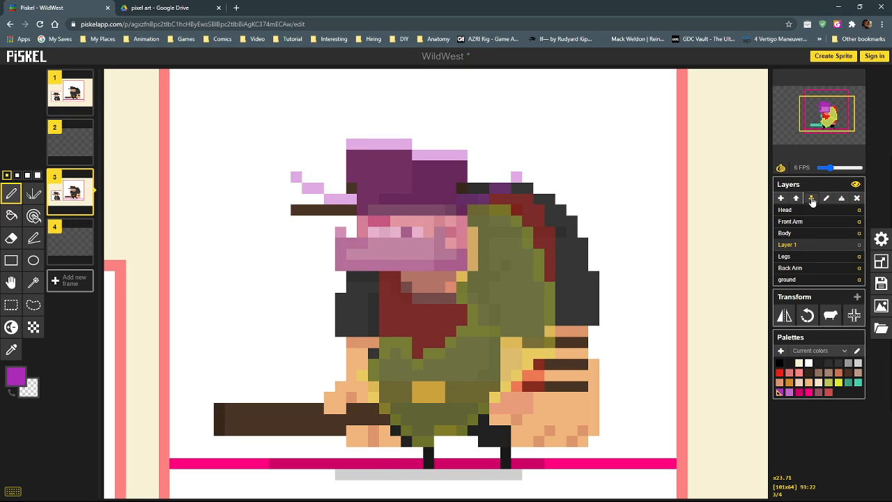
click(811, 198)
click(811, 199)
click(810, 199)
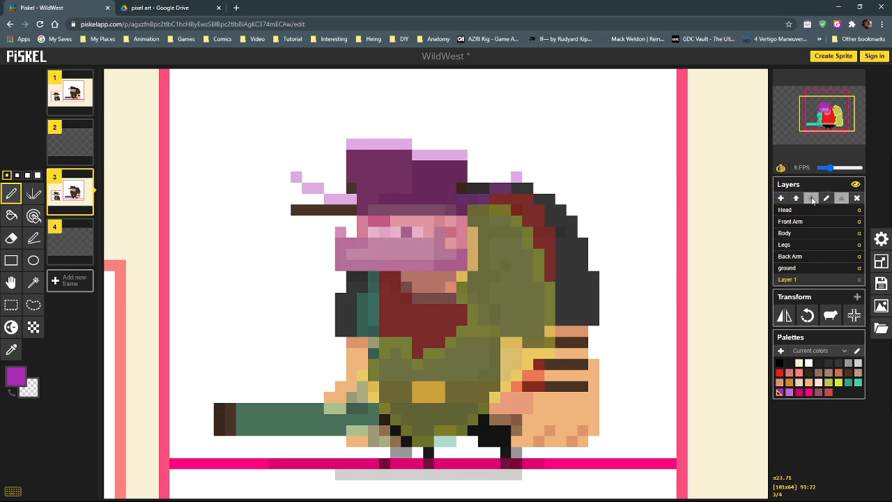
Check the belt buckle on Layer 1, and draw an orange buckle 3 pixels wide and 2 pixels high on frame 2 of the Body layer.
click(820, 269)
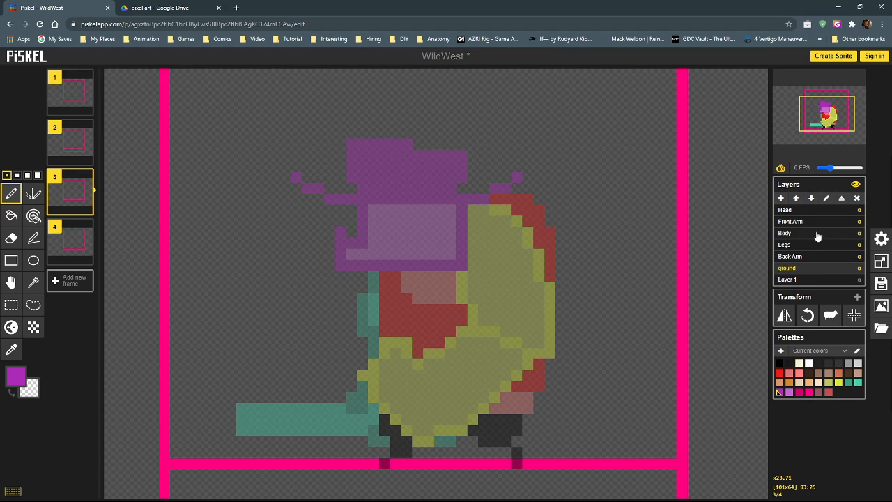
click(817, 235)
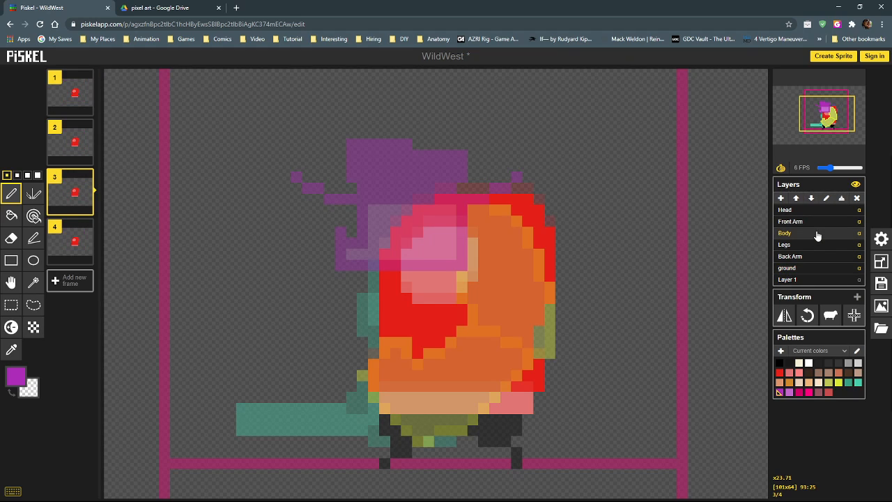
click(75, 96)
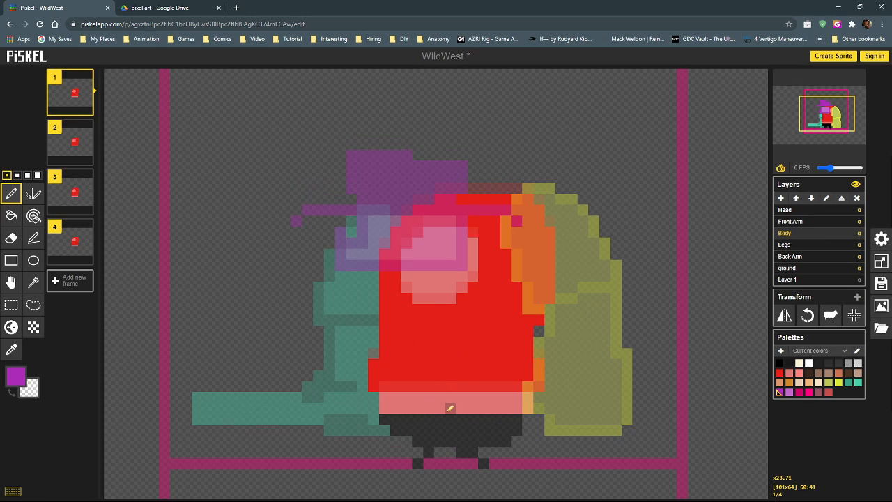
click(790, 382)
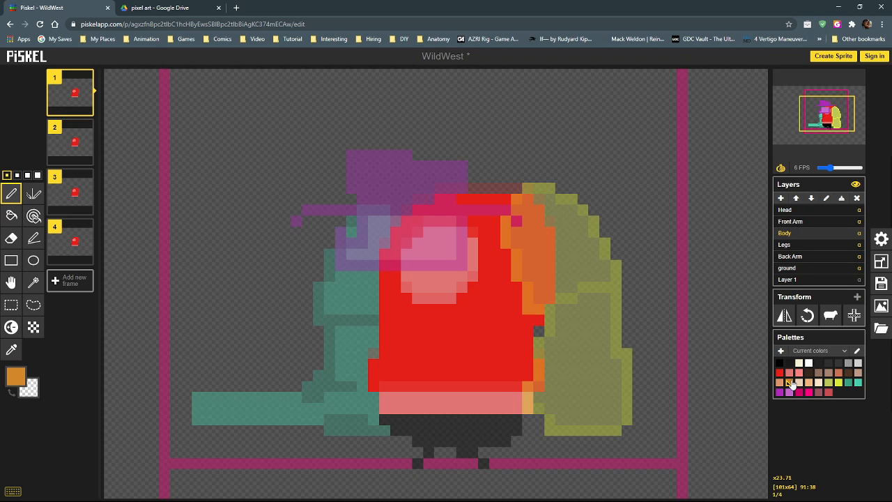
click(806, 280)
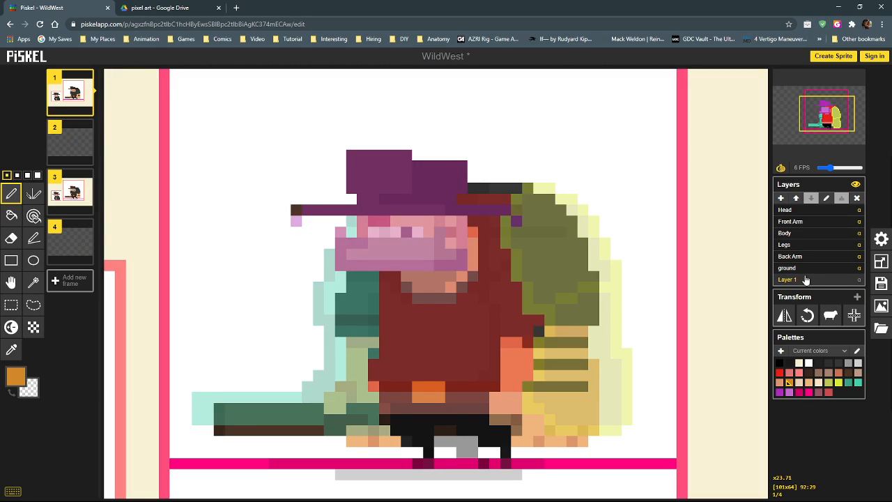
click(820, 237)
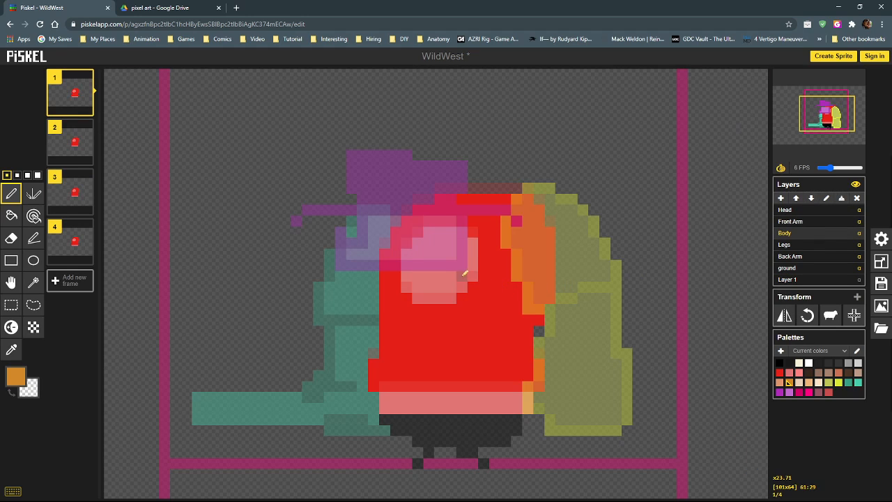
click(72, 145)
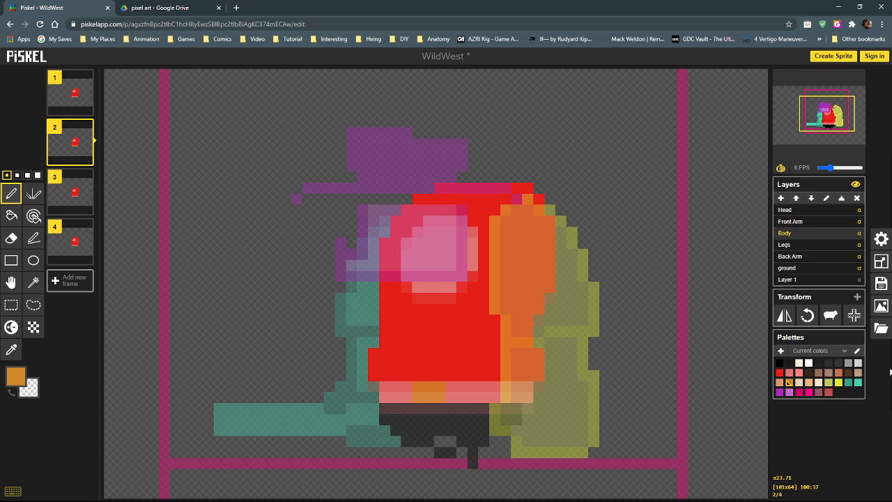
Recolour the belt buckle on frame 2 dark brown, and draw a matching 3 by 2 pixel buckle on frame 1 of the Body layer.
click(850, 372)
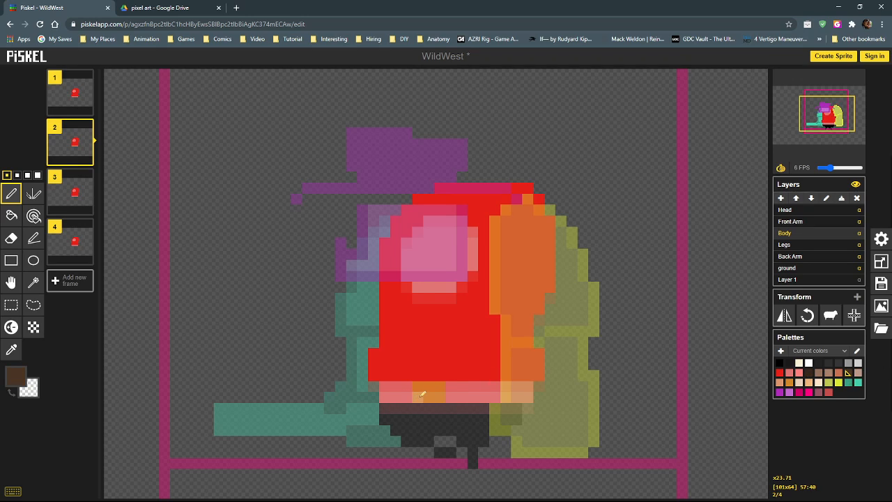
drag(421, 394, 435, 392)
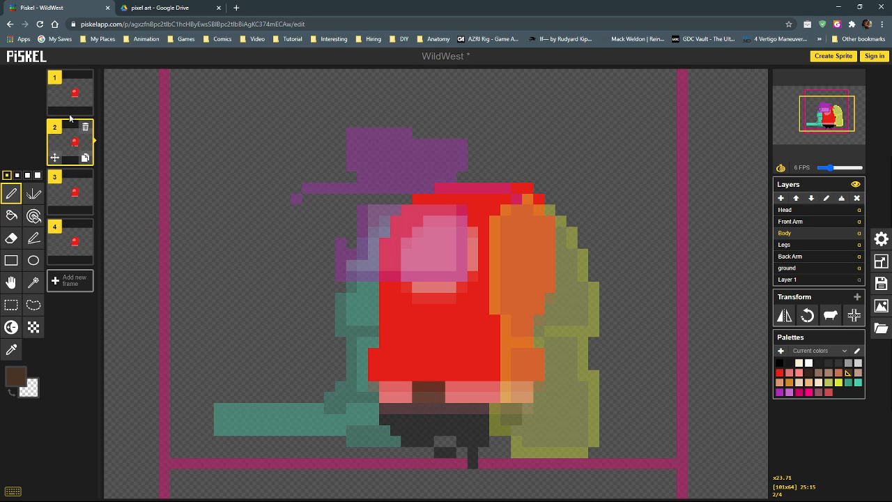
click(69, 90)
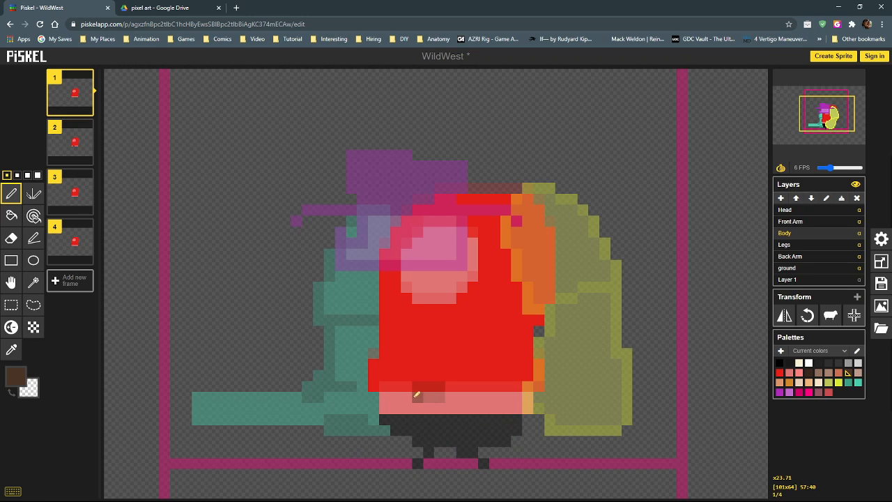
mouse_move(407, 409)
mouse_down()
mouse_move(409, 399)
mouse_move(428, 397)
mouse_move(418, 405)
mouse_up()
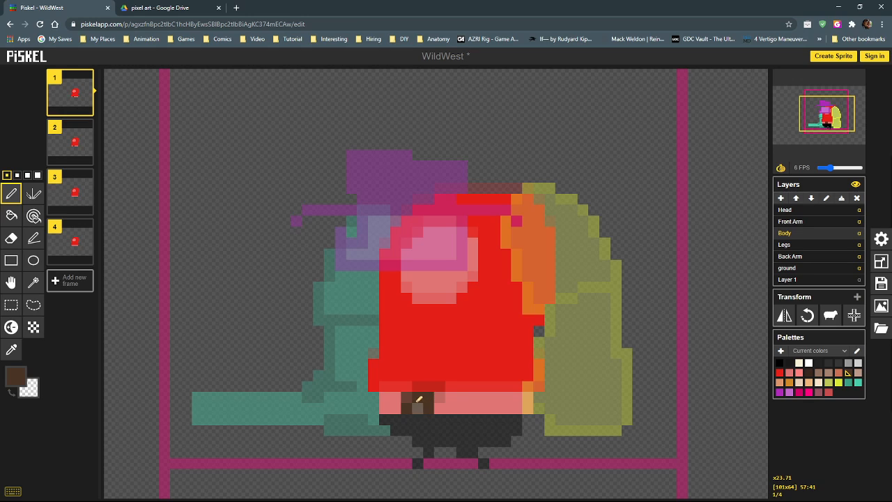
Draw the dark brown belt buckle on frames 3 and 4 of the Body layer.
click(69, 144)
click(73, 190)
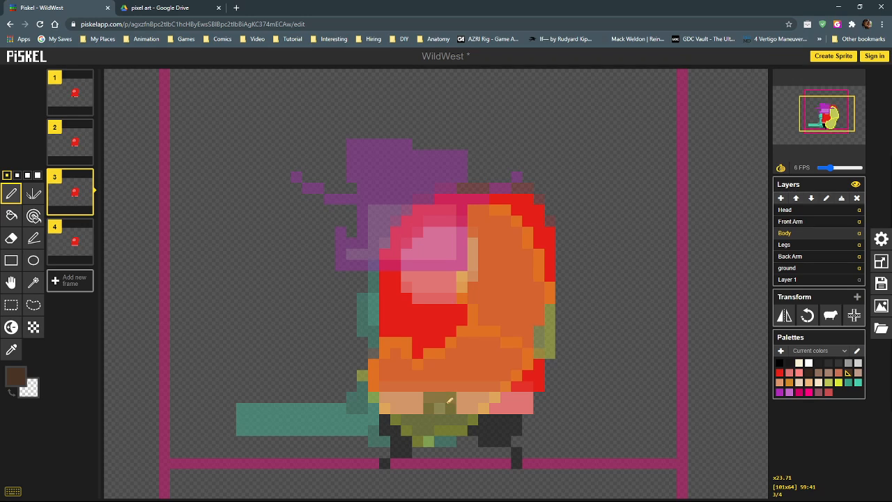
click(70, 241)
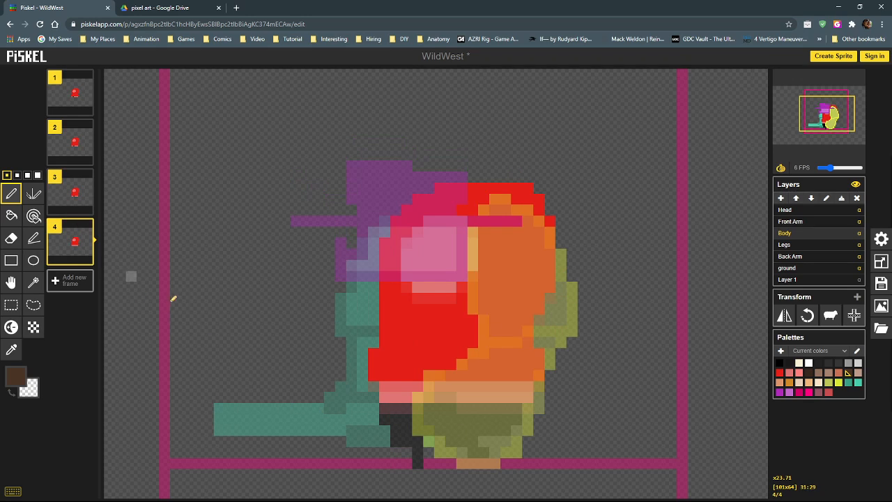
click(418, 386)
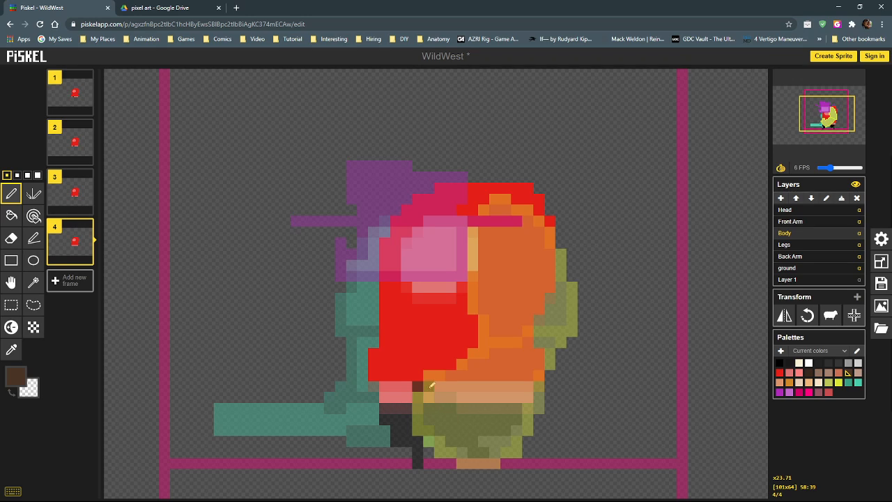
Compare the belt buckle's position across the four frames, and review its motion in the animation preview window.
click(75, 95)
click(75, 143)
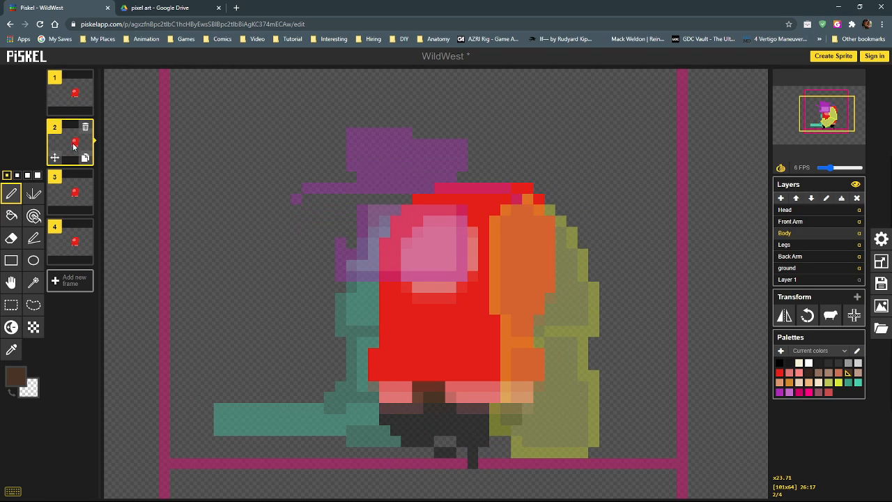
click(74, 194)
click(73, 239)
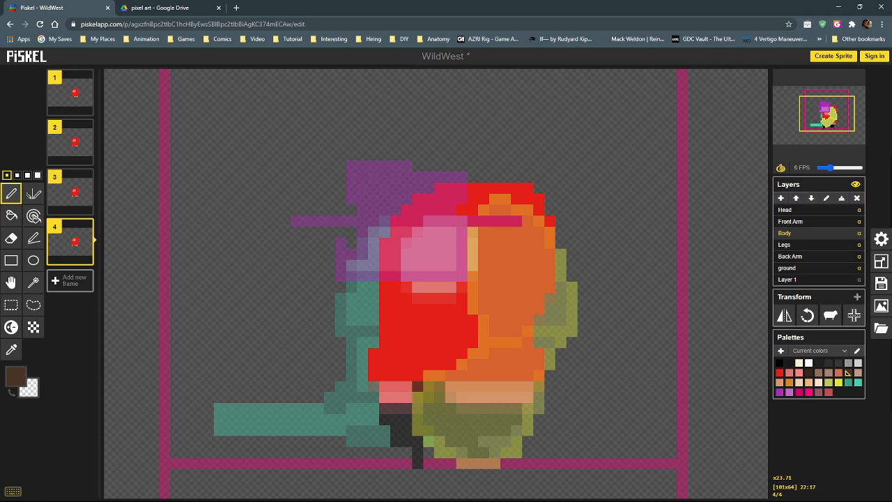
drag(0, 143, 350, 100)
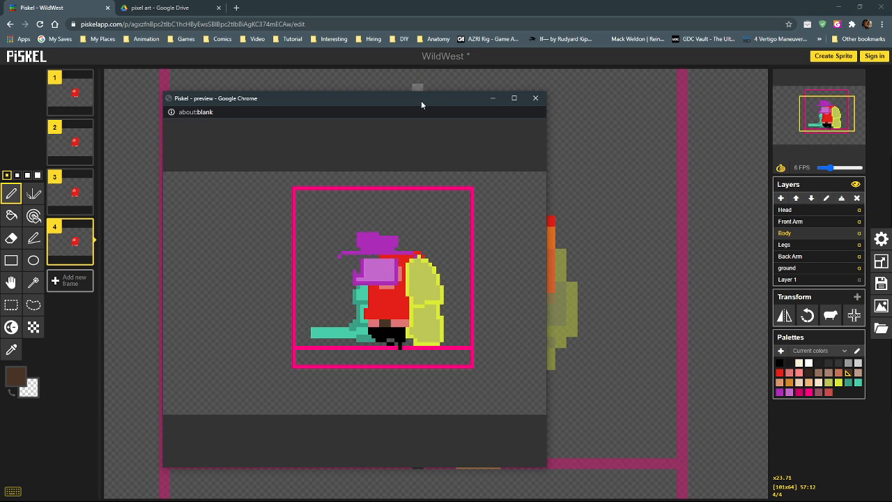
drag(421, 100, 0, 87)
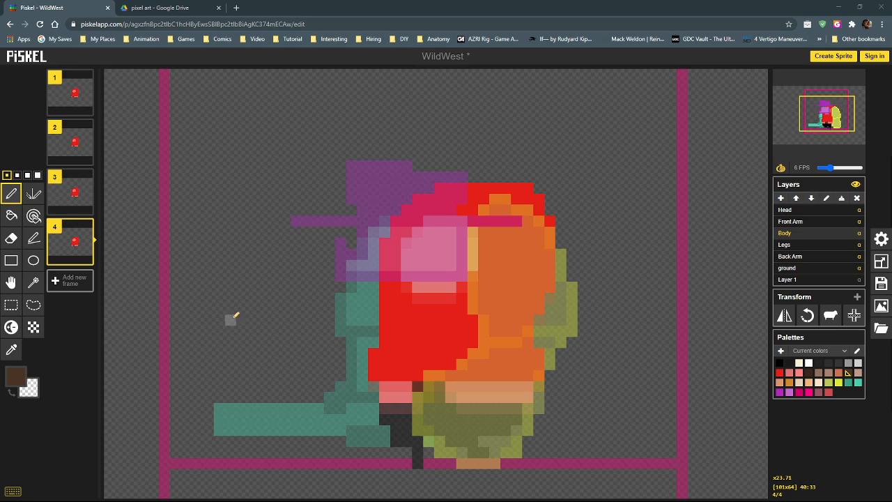
click(74, 141)
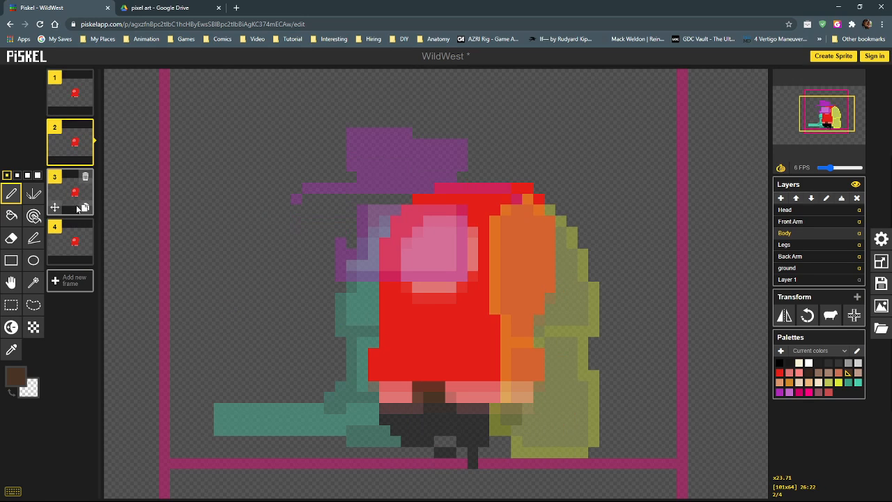
click(72, 193)
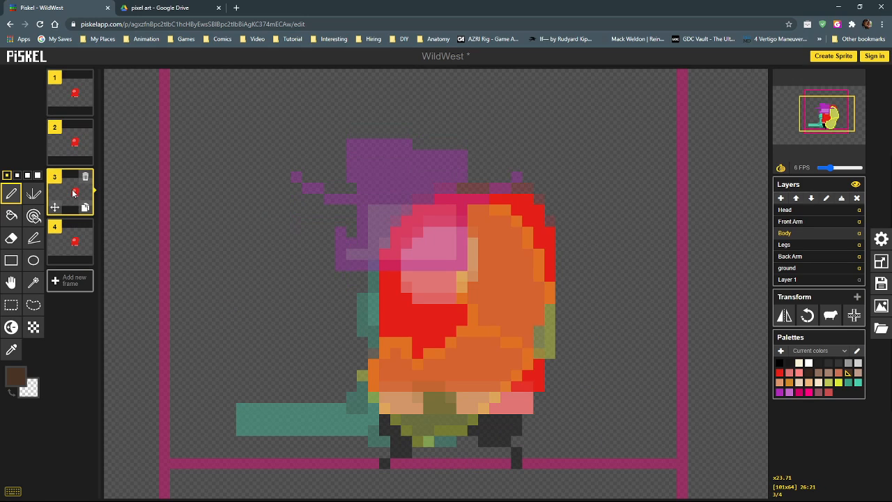
click(72, 142)
click(71, 95)
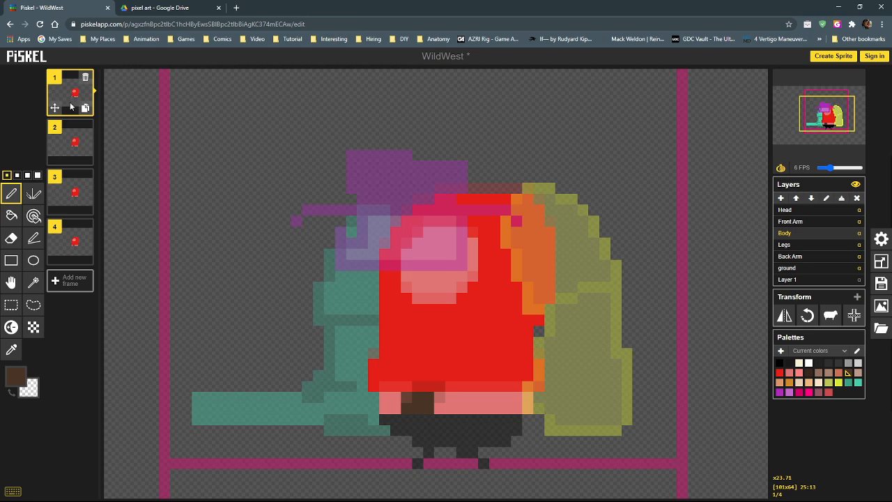
click(69, 143)
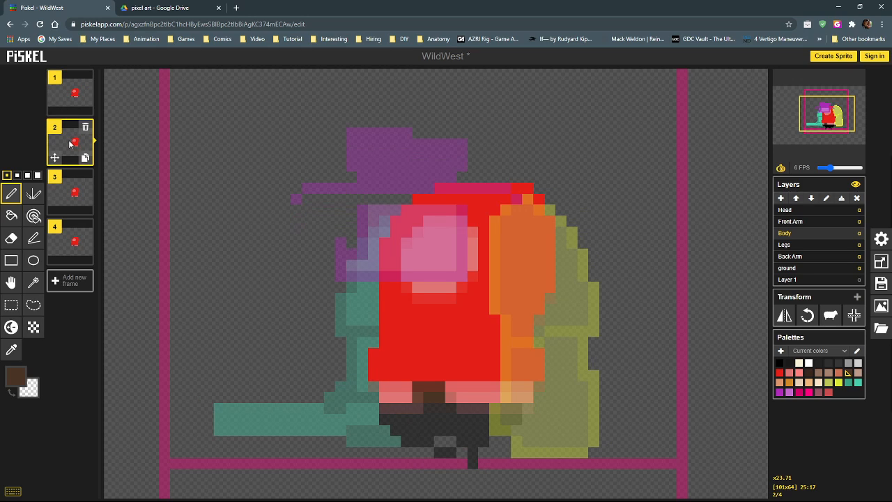
click(73, 193)
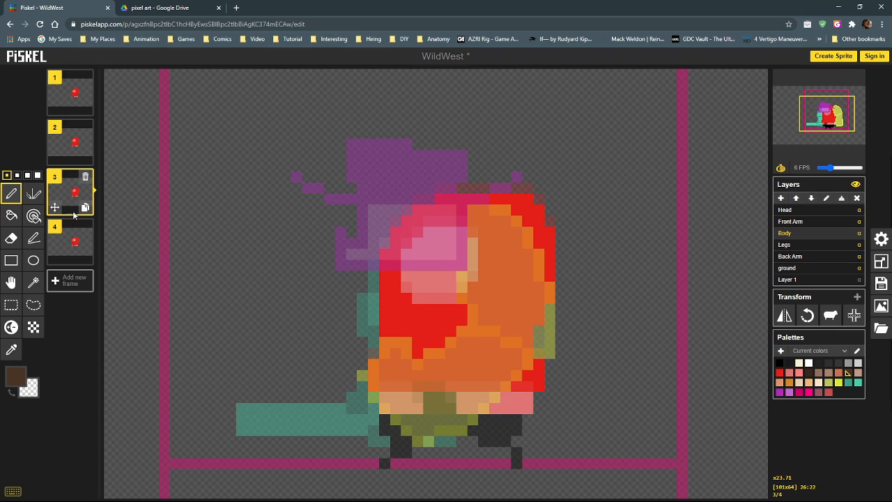
Try shifting the belt buckle on frame 4 one pixel left, and check it in the animation preview window.
click(74, 241)
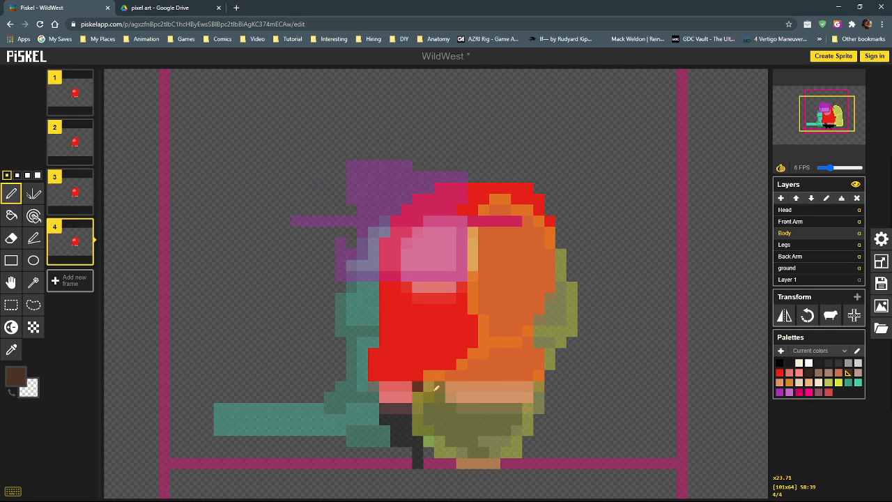
drag(411, 397, 410, 388)
alt+click(394, 399)
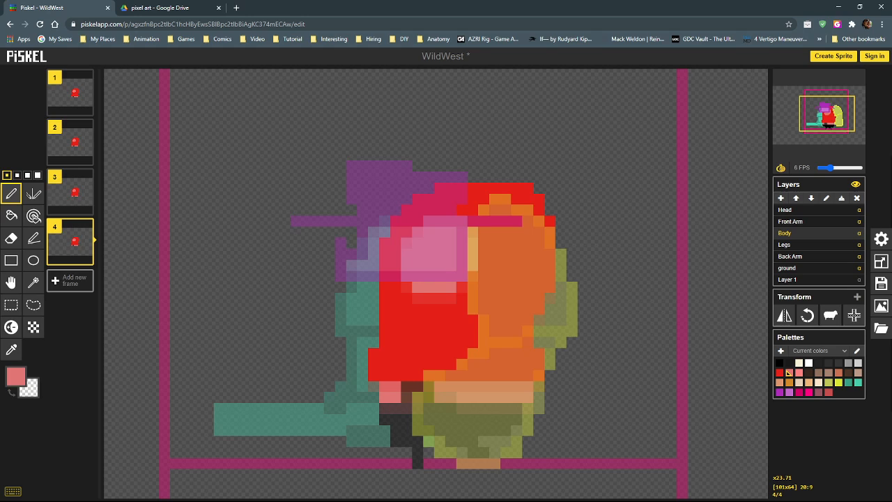
drag(0, 119, 332, 132)
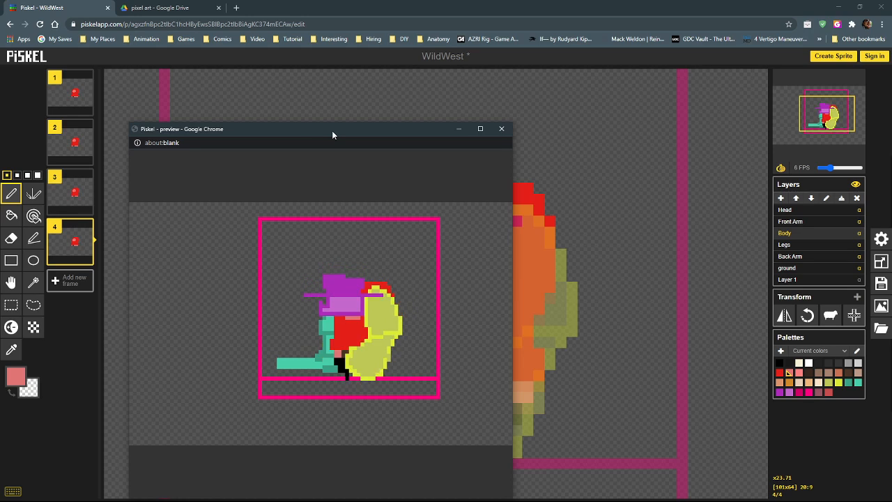
drag(331, 130, 0, 112)
Cover the belt buckle on frame 4 with belt pink, redraw it dark brown farther right at 3 by 2 pixels, and check the preview.
mouse_move(406, 387)
mouse_down()
mouse_move(408, 398)
mouse_move(430, 385)
mouse_up()
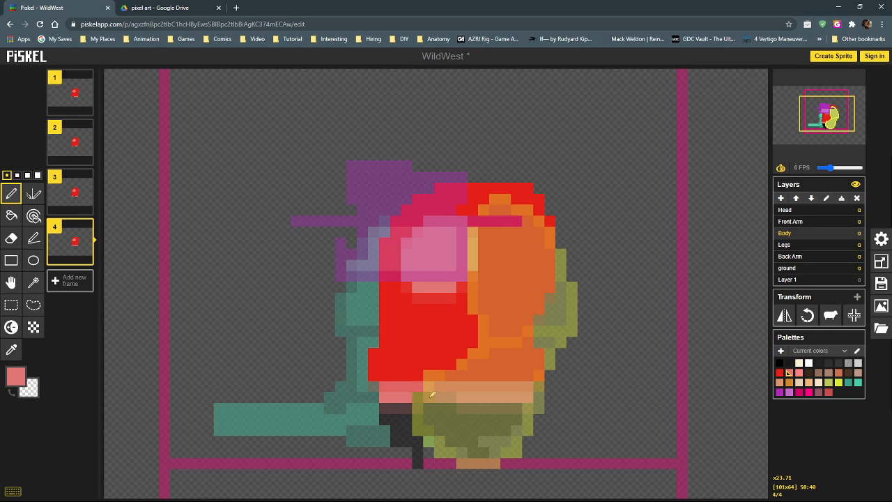
click(70, 192)
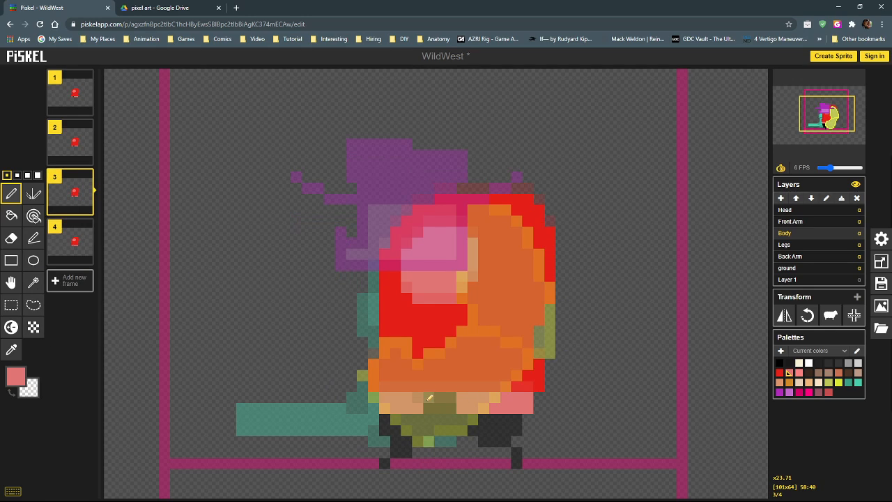
alt+click(436, 402)
click(74, 144)
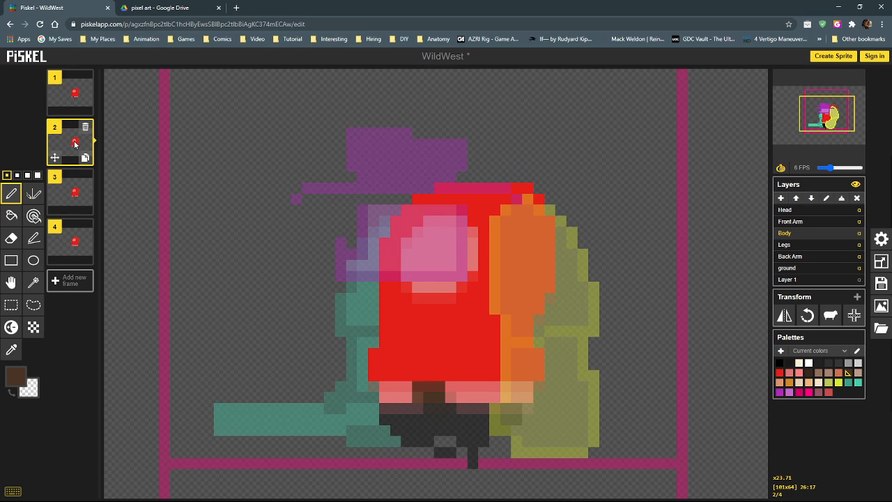
click(75, 241)
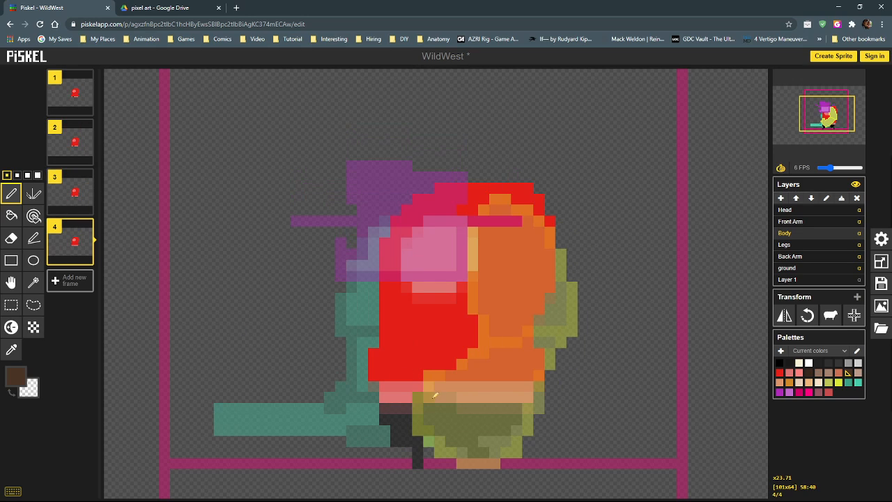
mouse_move(434, 395)
mouse_down()
mouse_move(430, 387)
mouse_move(453, 387)
mouse_move(438, 388)
mouse_up()
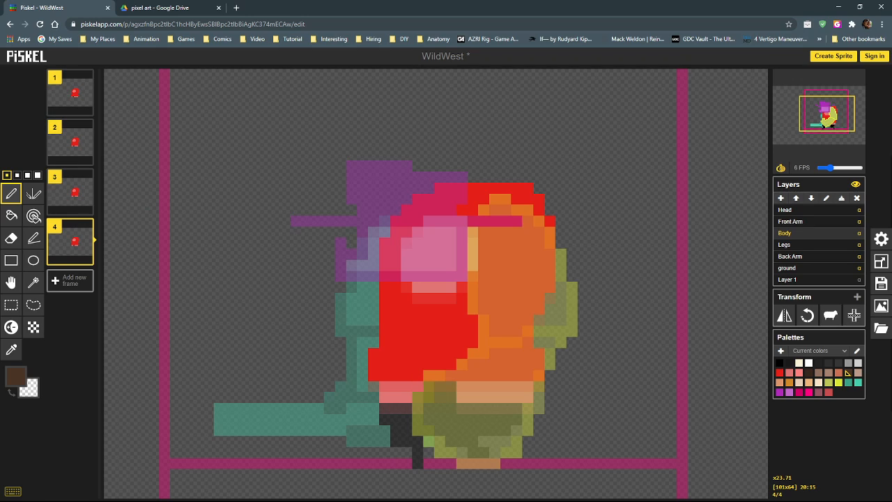
key(alt+p)
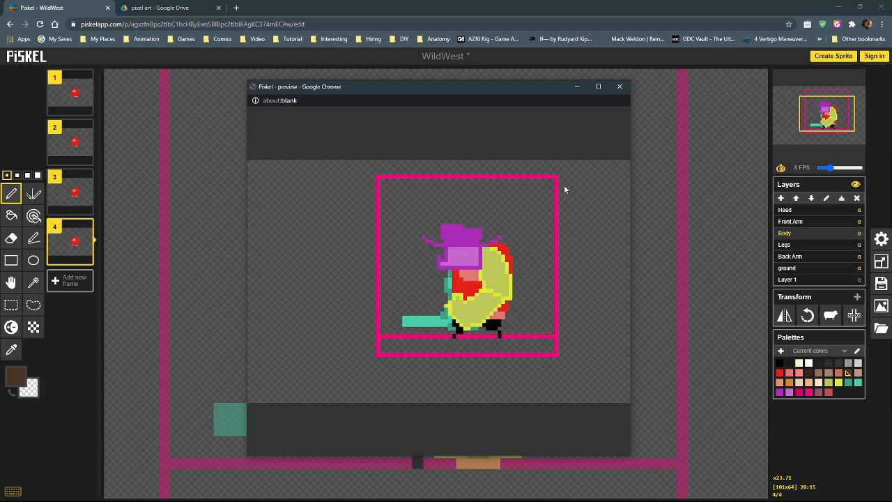
drag(504, 85, 0, 111)
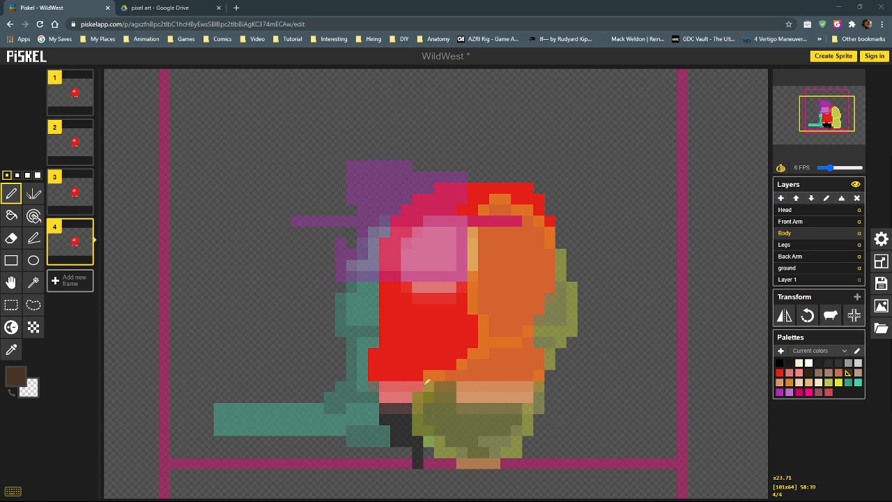
Move the dark brown belt buckle on frame 1 one pixel right, covering its old left edge with belt pink.
click(75, 143)
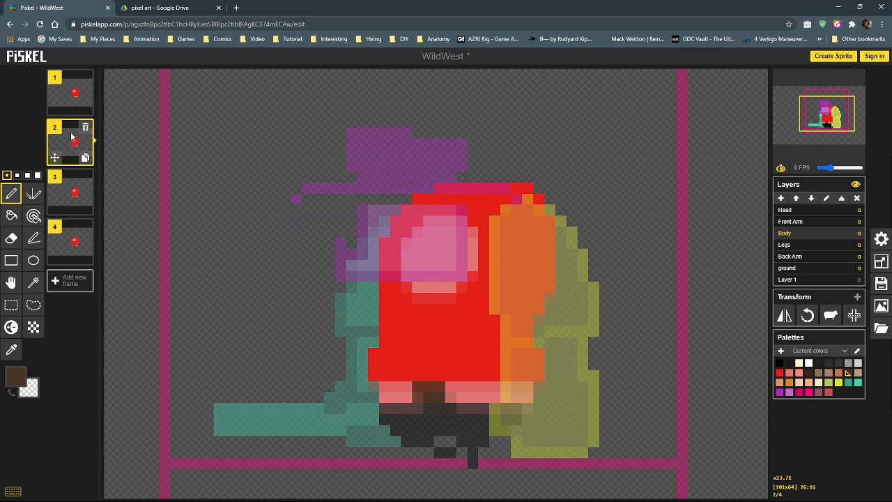
click(71, 95)
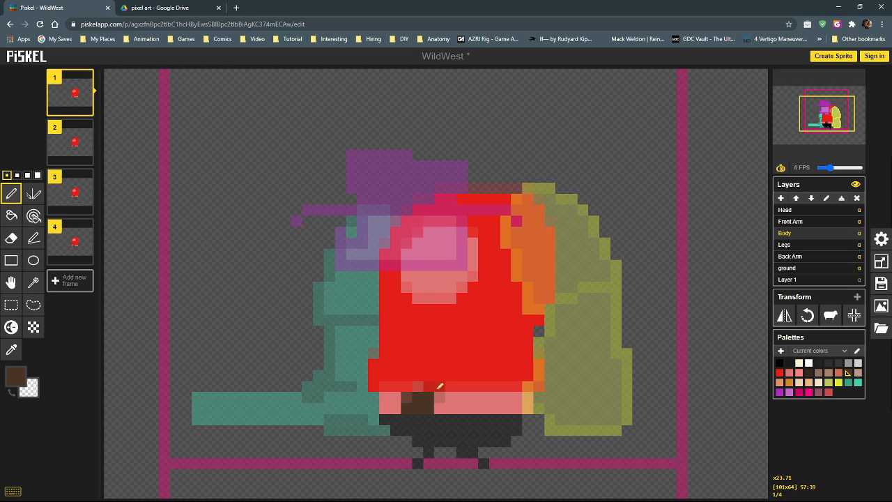
alt+click(403, 396)
drag(405, 394, 408, 408)
alt+click(421, 403)
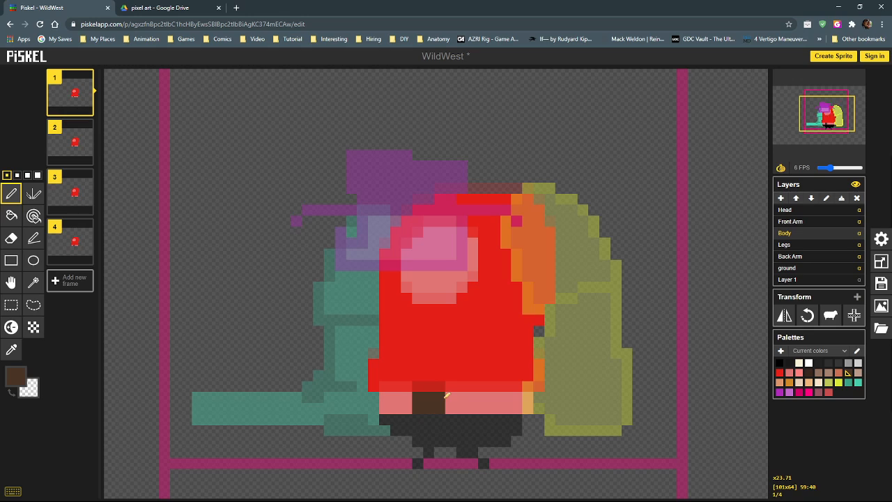
Review the adjusted belt buckle on frames 2 to 4 and its motion in the animation preview window.
click(73, 143)
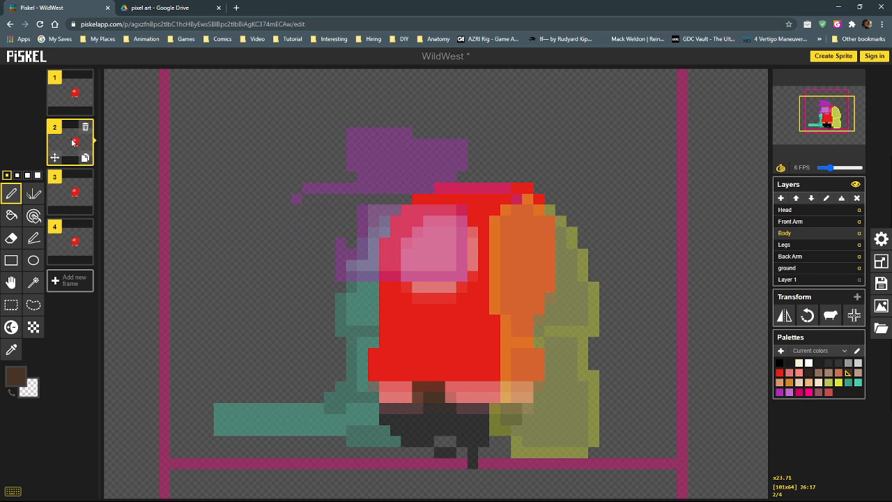
click(77, 193)
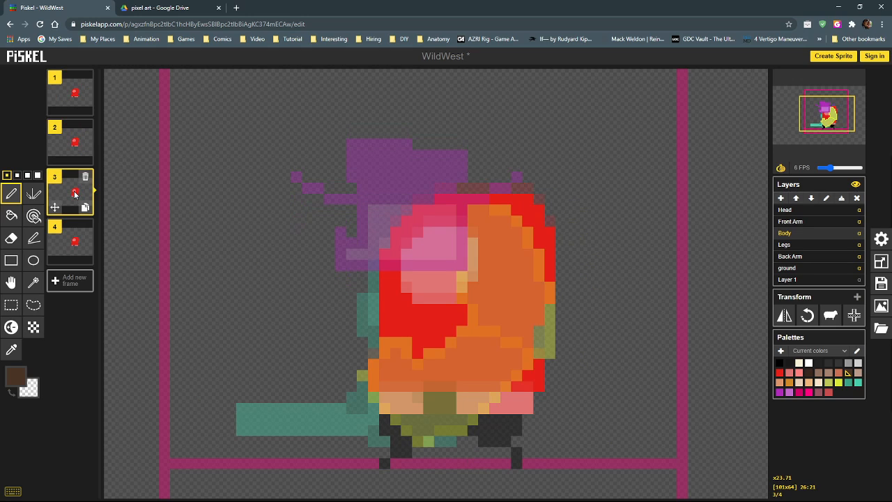
click(70, 248)
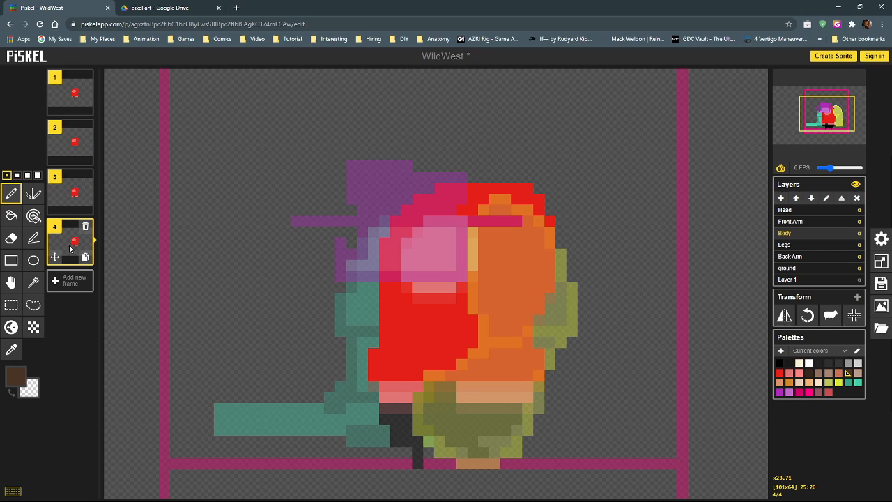
drag(0, 148, 419, 139)
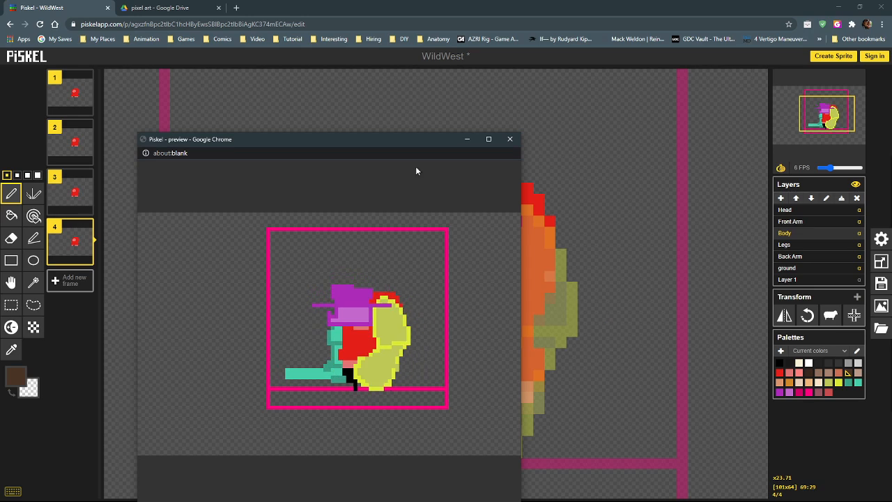
drag(368, 140, 348, 304)
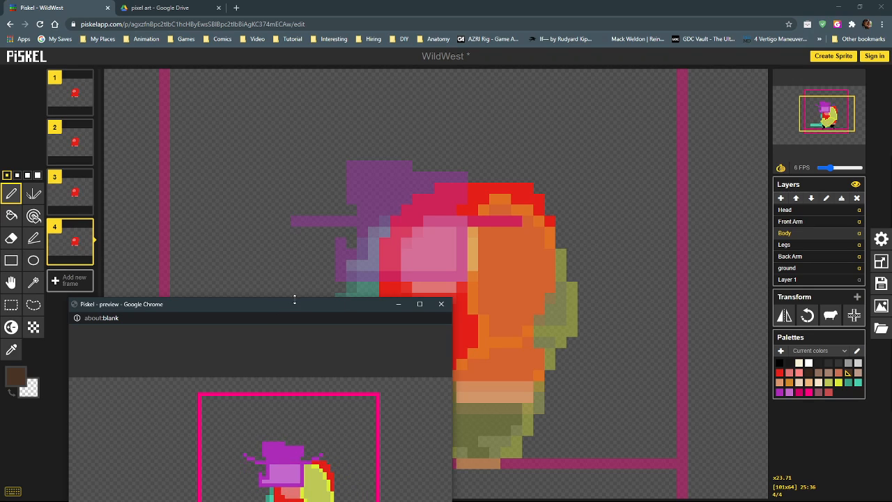
drag(293, 305, 0, 216)
Switch to the Google Drive tab and examine the walk-cycle reference image.
click(176, 7)
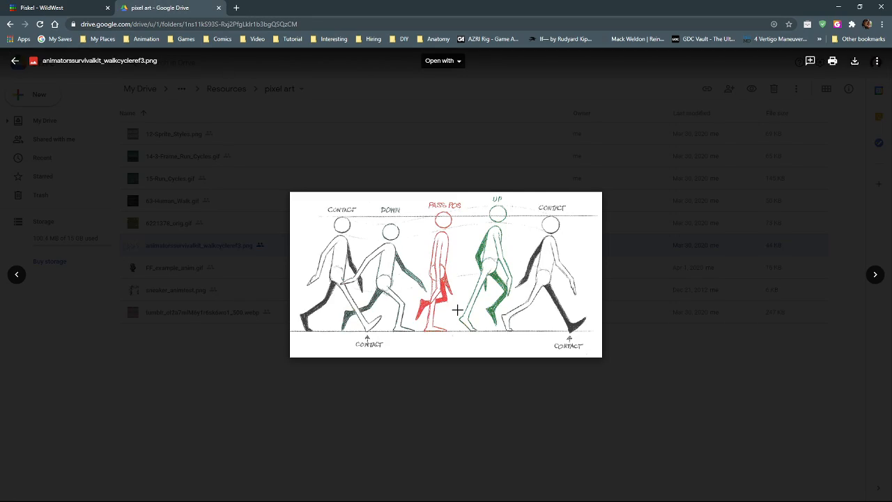
Switch back to Piskel and review the four-frame animation in the preview window, moving it off-screen when done.
click(76, 6)
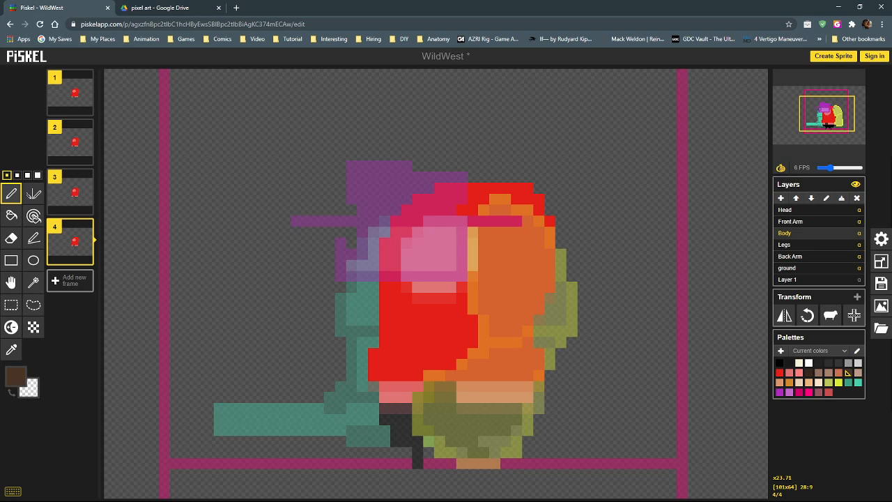
drag(0, 98, 300, 88)
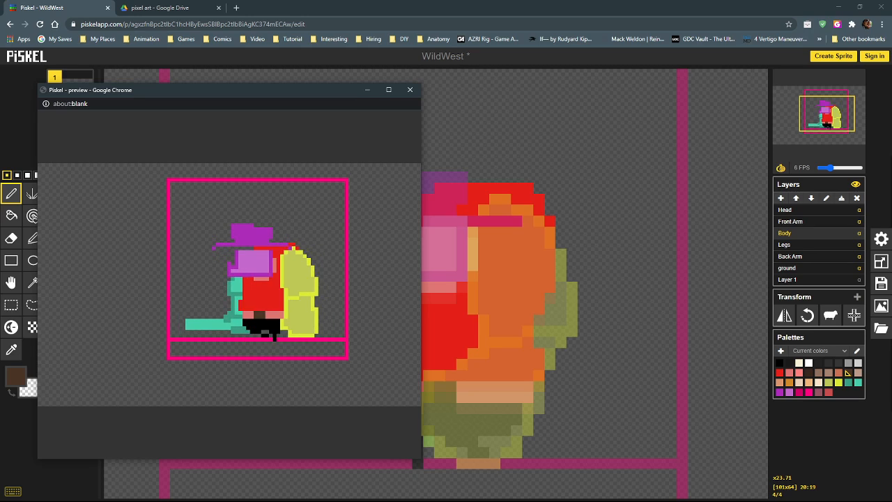
drag(257, 92, 436, 96)
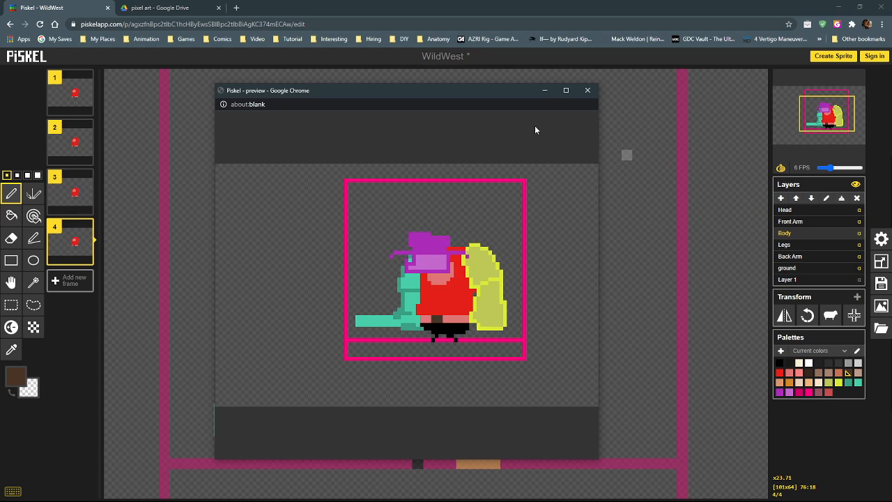
drag(489, 93, 0, 111)
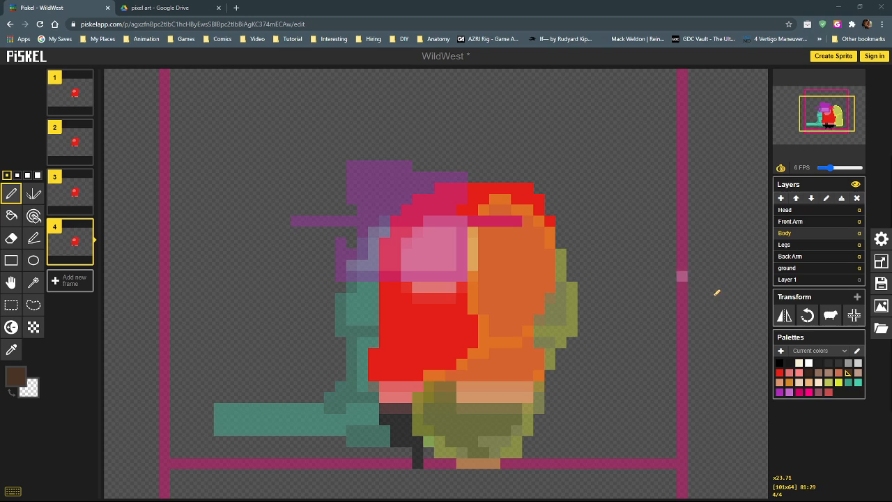
Move Layer 1 with the original artwork to the top of the layer stack and show frame 1.
click(833, 283)
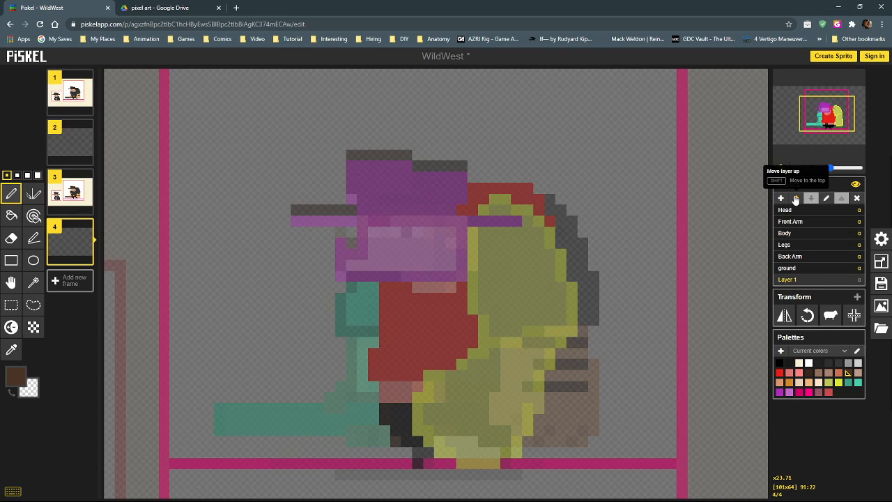
click(796, 199)
click(796, 199)
click(796, 199)
click(796, 199)
click(796, 199)
click(796, 199)
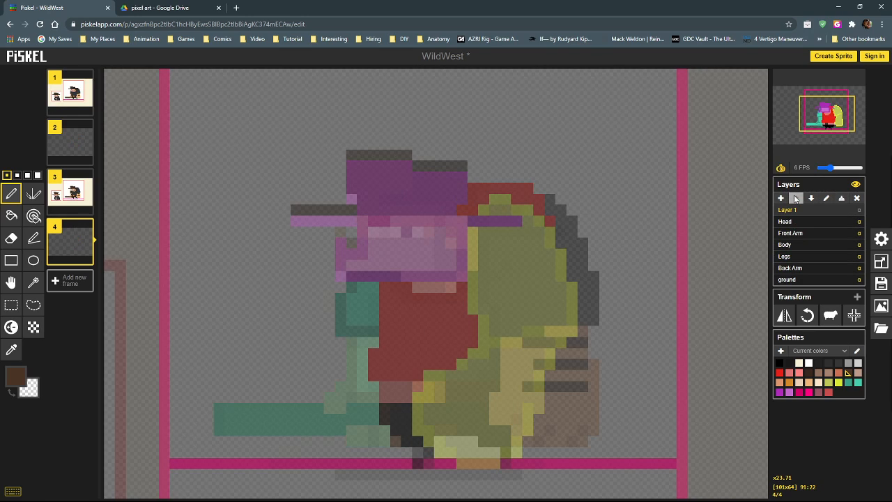
click(83, 105)
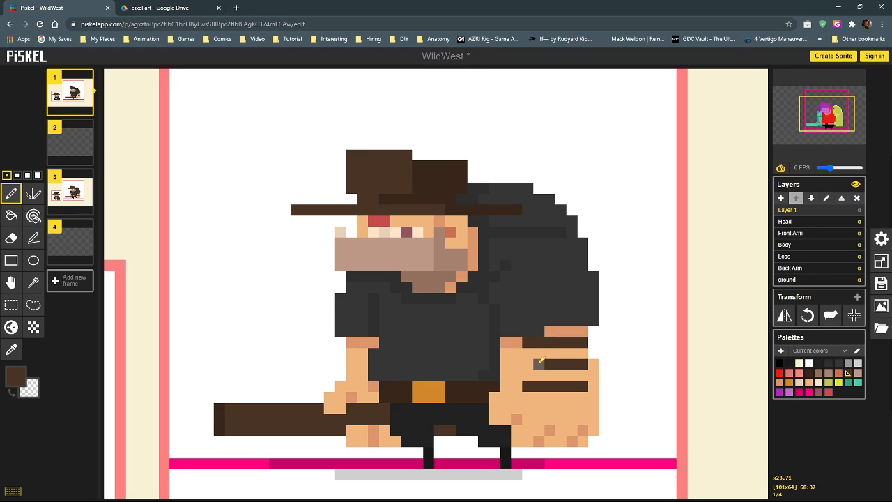
click(539, 364)
Replace the animation preview window with a newly opened one, enlarge it and move it off-screen.
drag(0, 115, 444, 102)
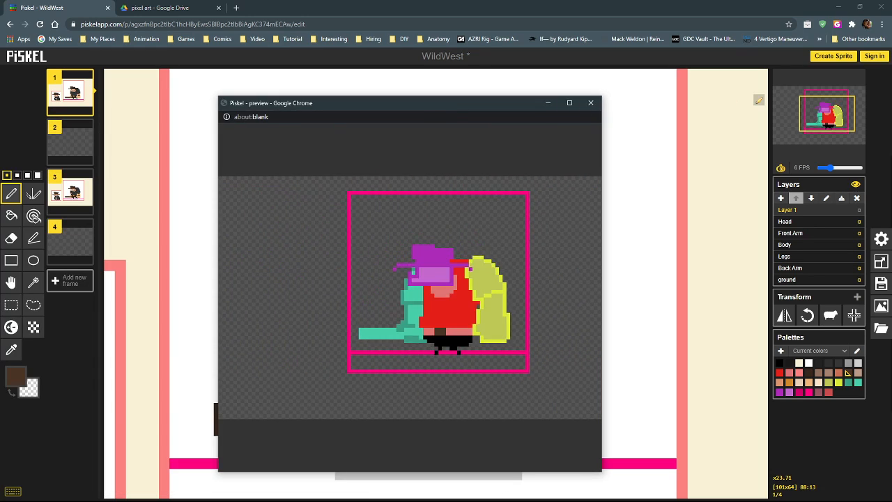
click(591, 102)
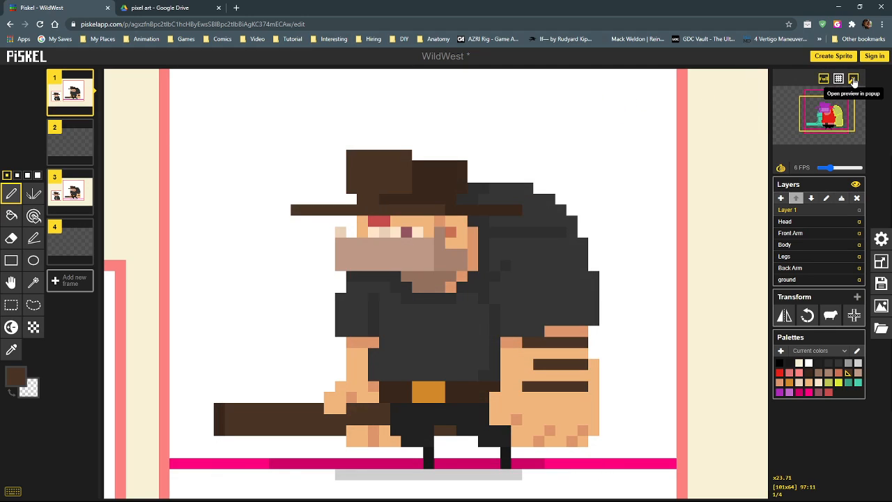
click(854, 80)
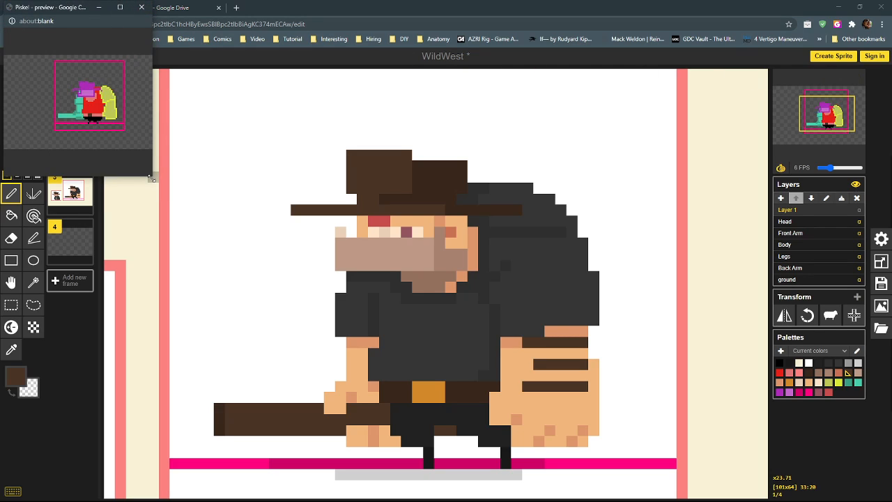
drag(149, 180, 573, 423)
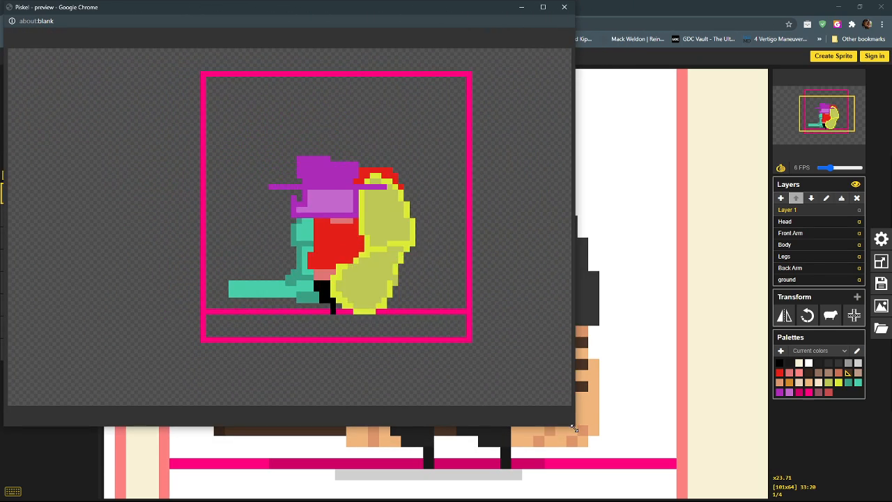
drag(444, 9, 0, 45)
Try the original-size preview and the grid overlay, restoring full-size preview and hiding the grid.
mouse_move(822, 113)
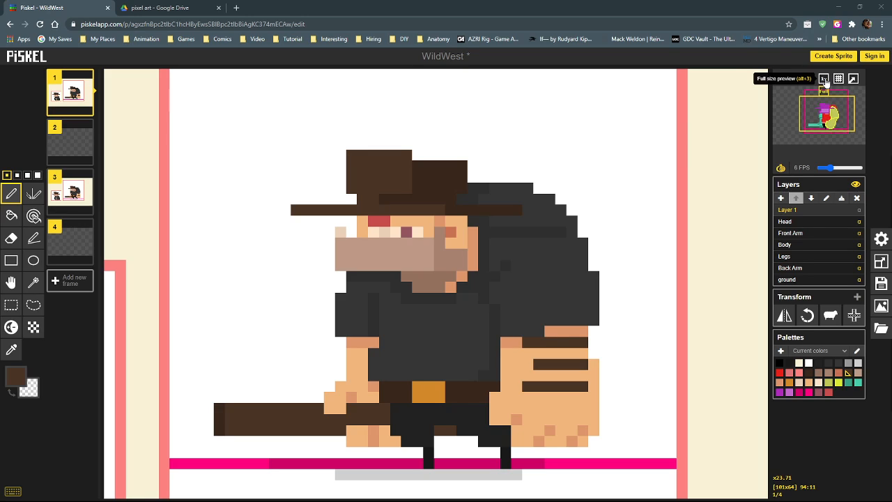
click(824, 80)
click(824, 79)
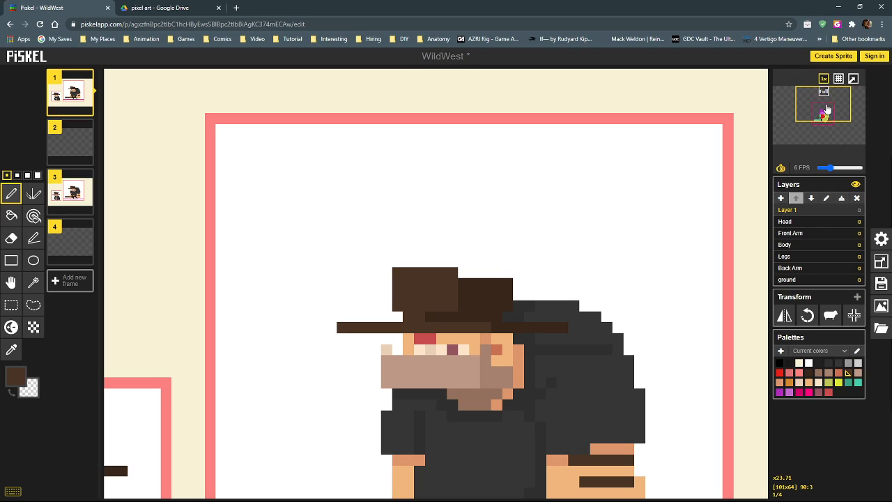
click(824, 79)
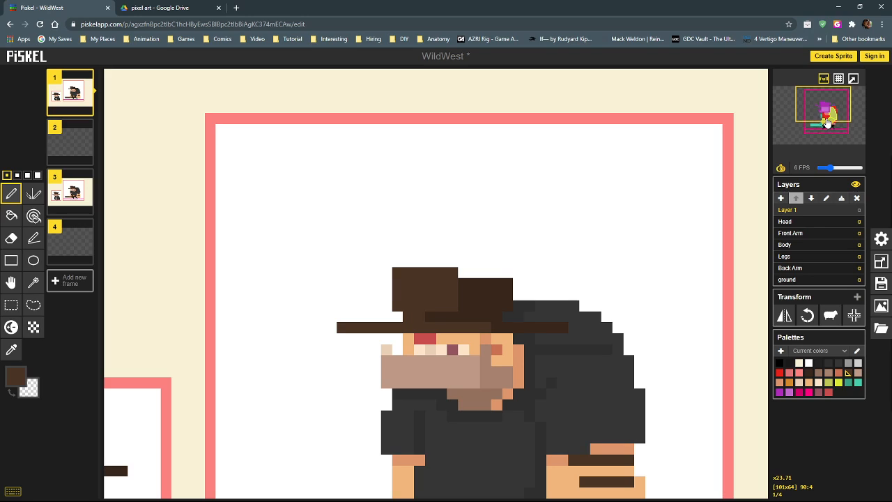
click(840, 80)
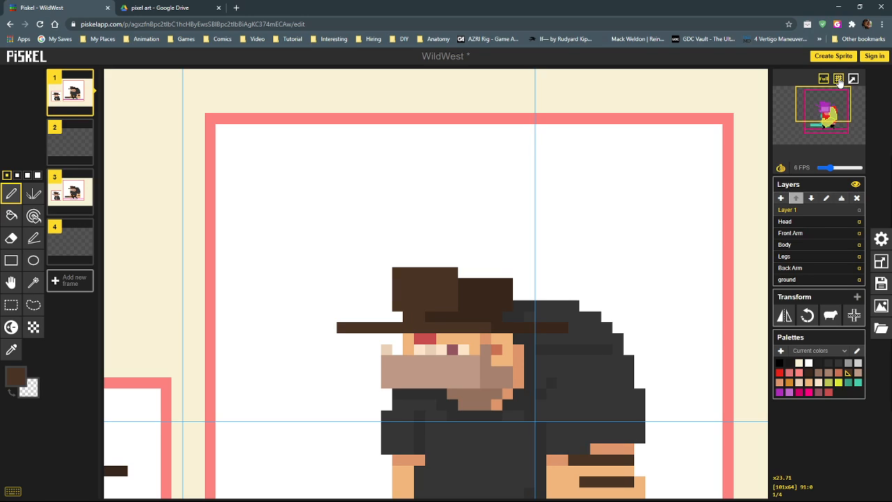
click(840, 81)
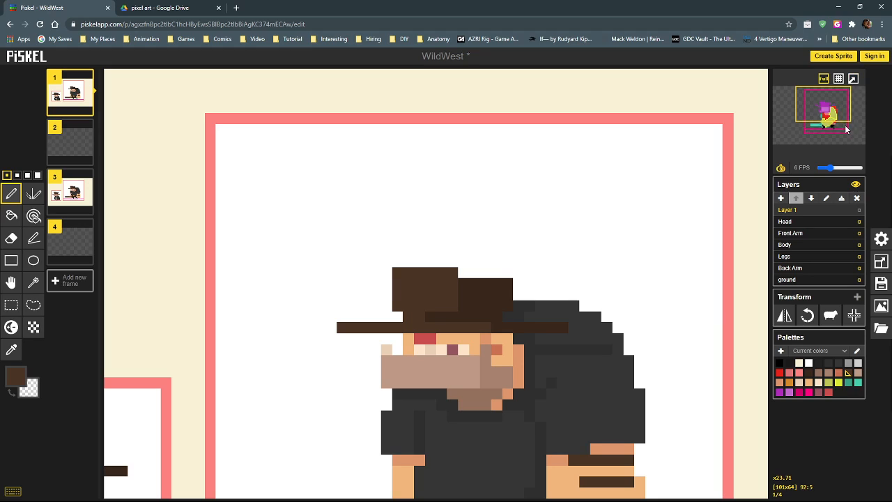
Look through the Misc, Grid and Tile mode settings and close them.
click(882, 239)
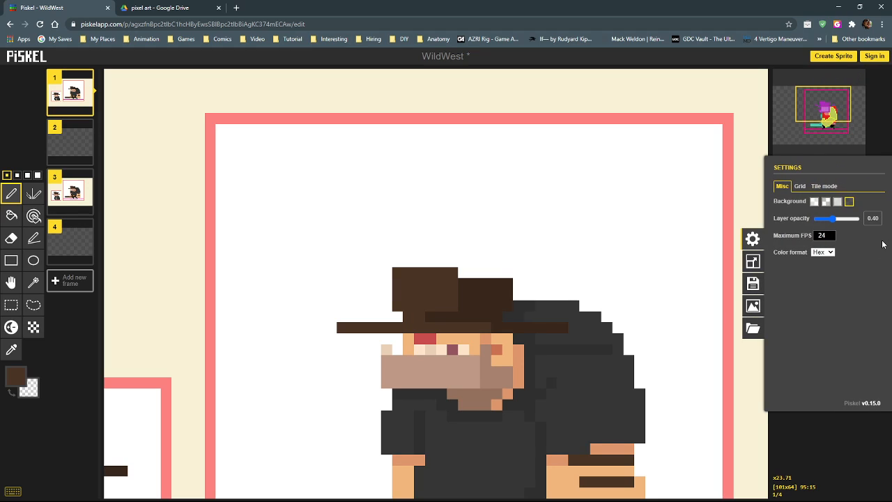
click(801, 187)
click(824, 187)
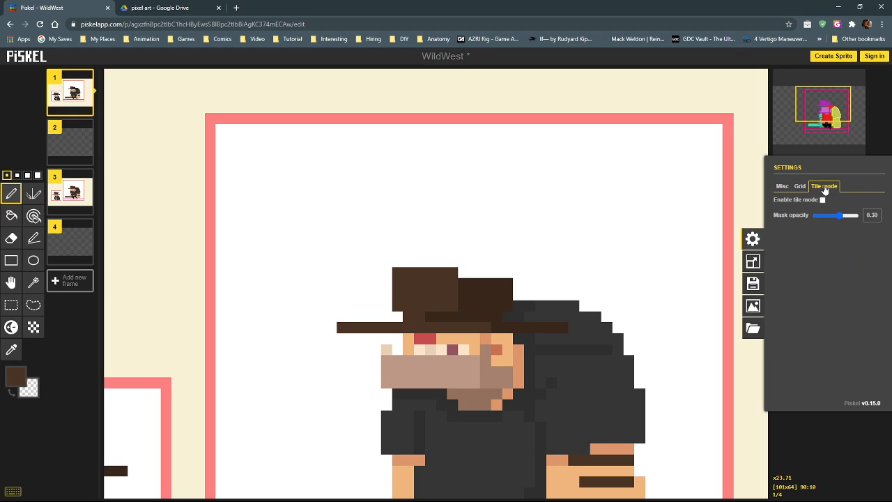
click(783, 186)
click(753, 239)
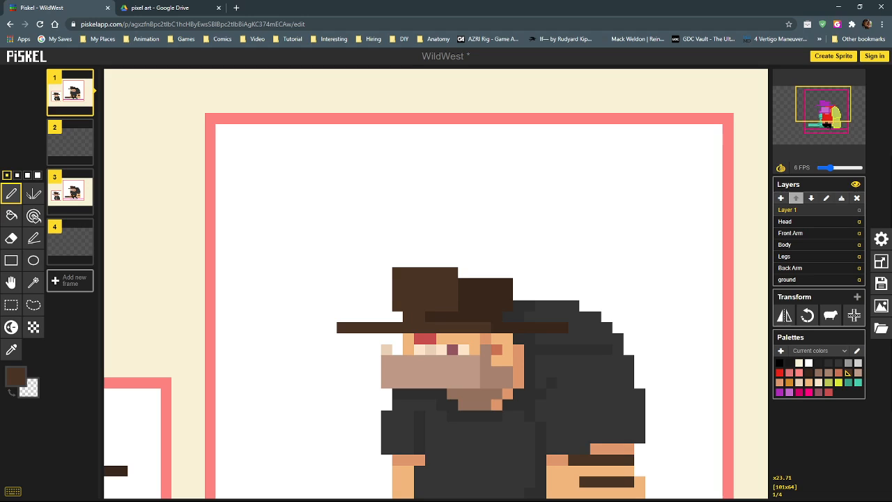
Review the animation in the enlarged preview window and examine the GIF export options.
drag(0, 73, 442, 64)
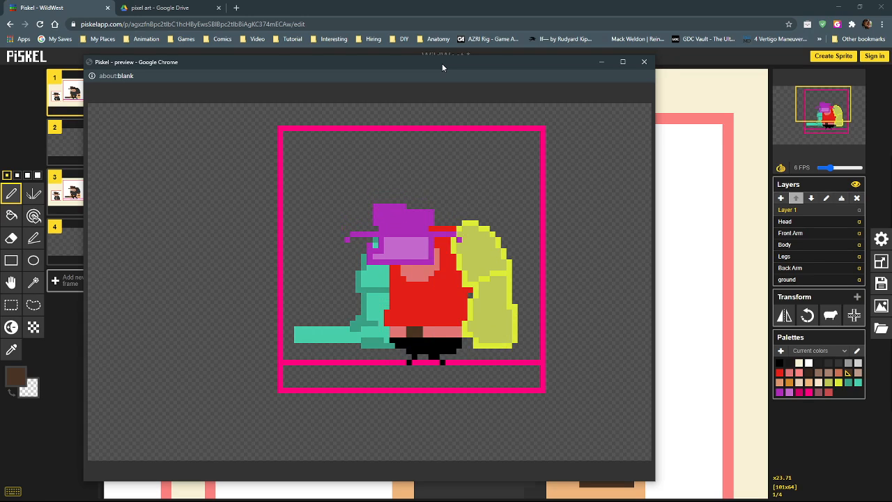
drag(442, 64, 0, 49)
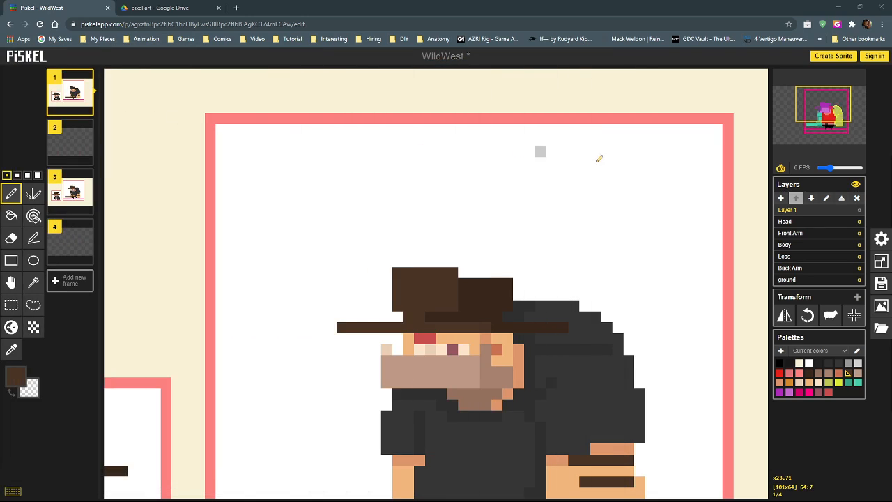
click(880, 306)
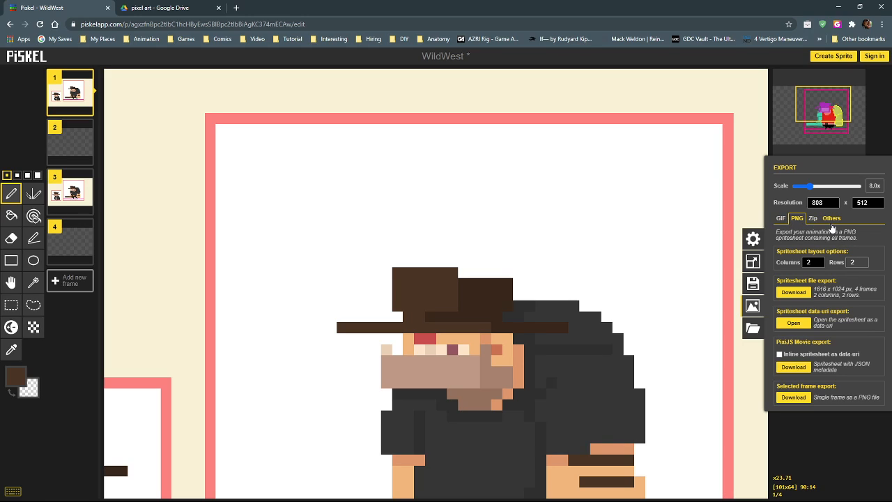
click(780, 219)
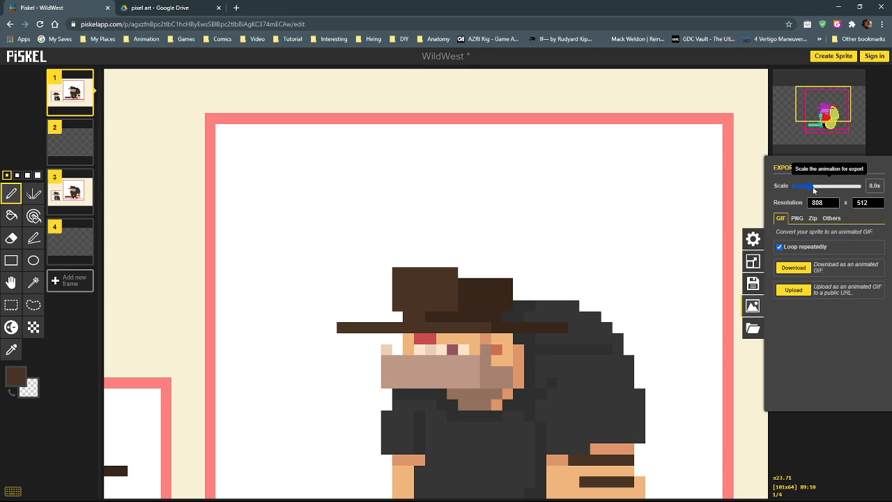
In Google Drive, view the reference animation 6221378_orig.gif in place of the walk-cycle image and return to Piskel.
click(165, 9)
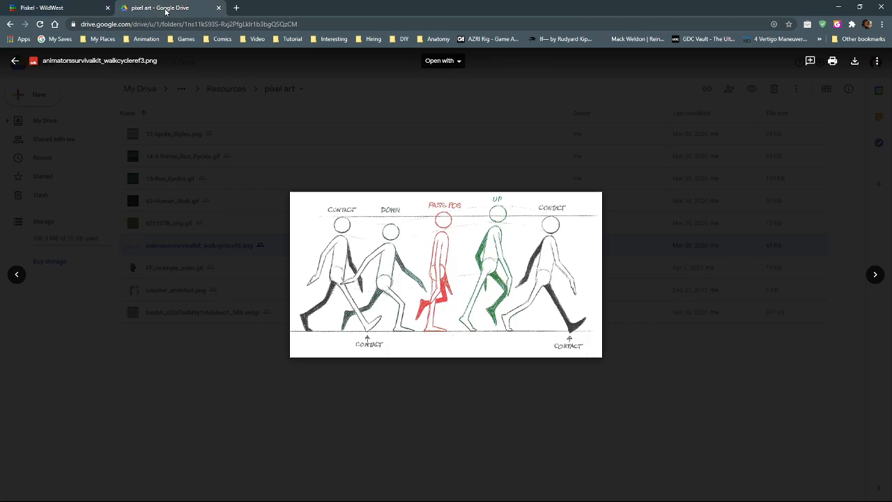
click(222, 277)
double_click(151, 221)
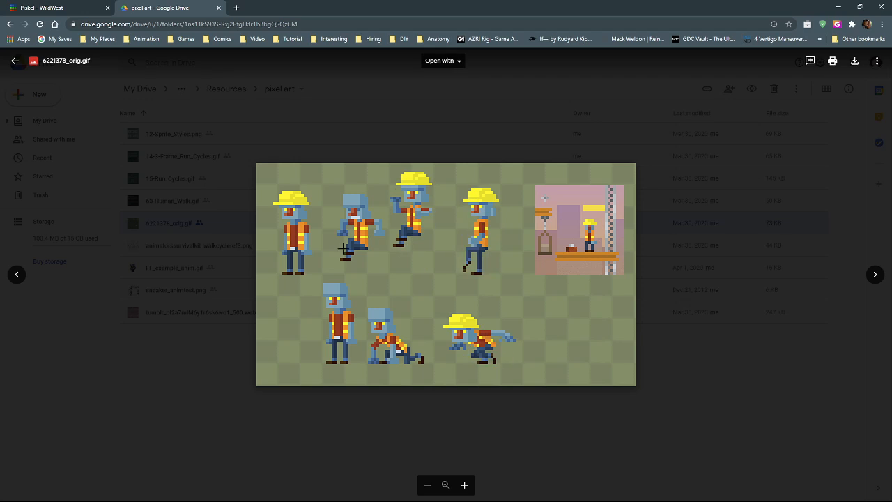
click(180, 369)
key(ctrl+shift+Tab)
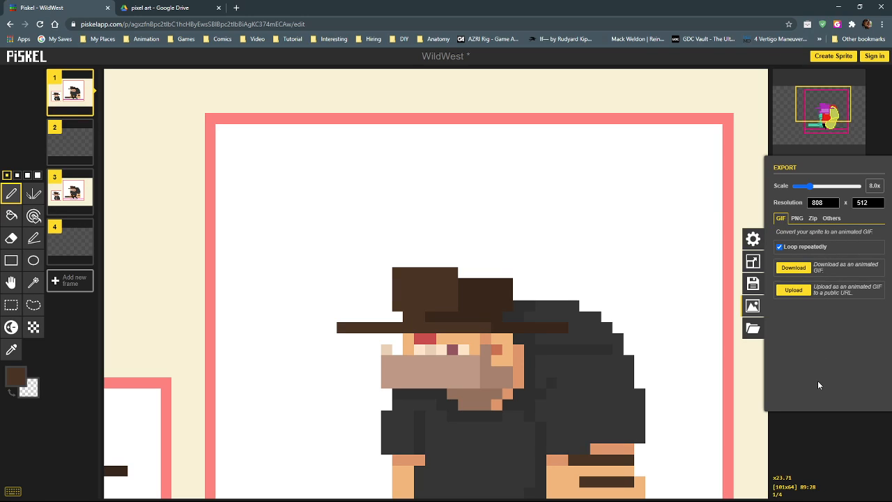
Retitle the sprite WildWest01 and save it offline as a .piskel file.
click(753, 284)
click(810, 254)
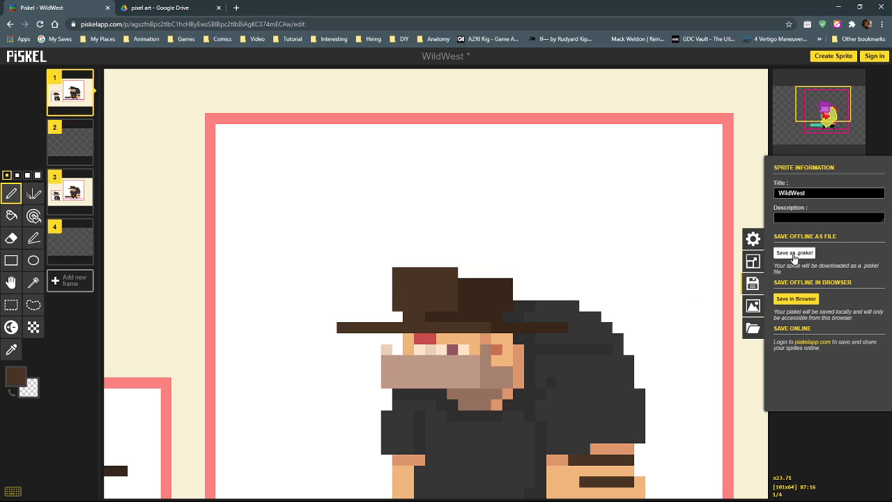
click(832, 192)
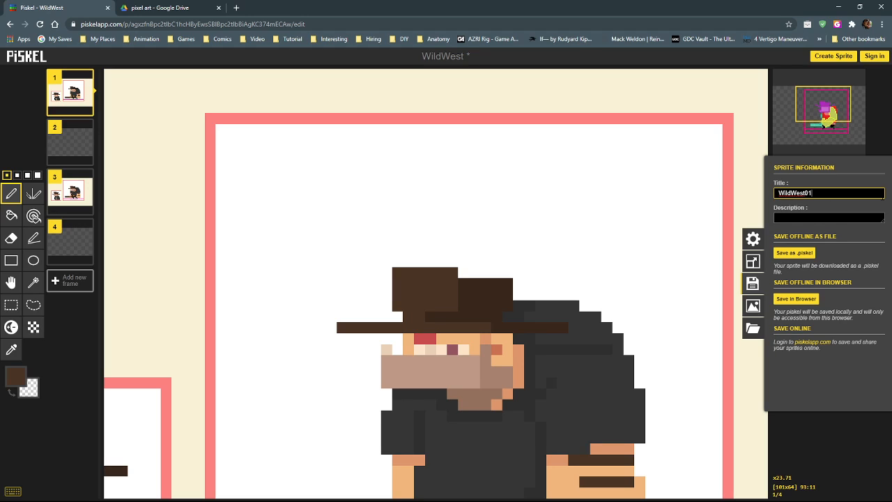
click(802, 254)
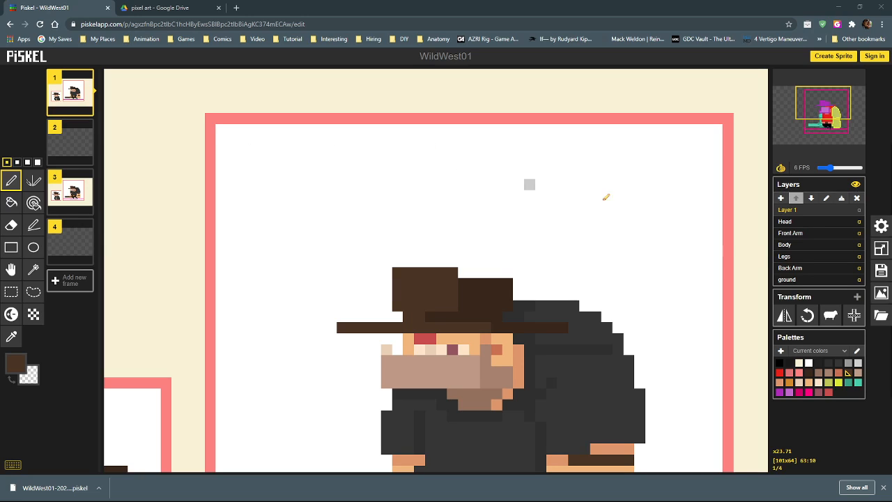
Review the options for saving the sprite offline and online, and close the side panel.
click(882, 270)
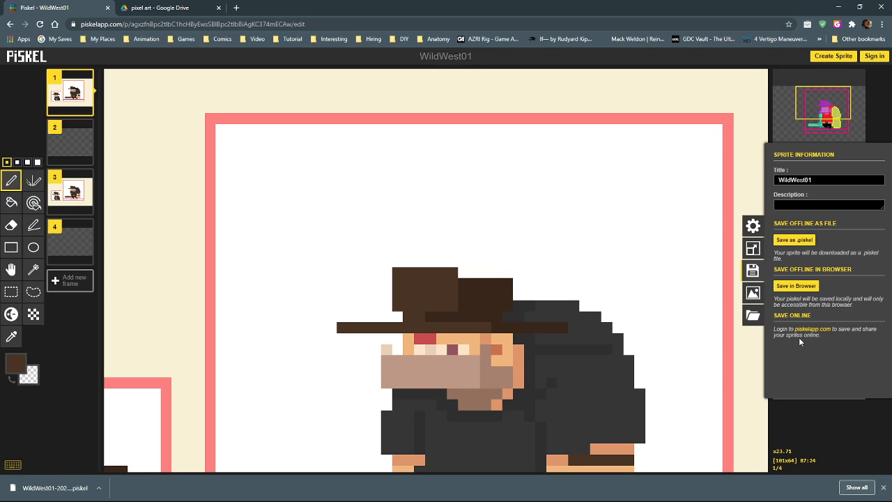
click(755, 225)
click(756, 225)
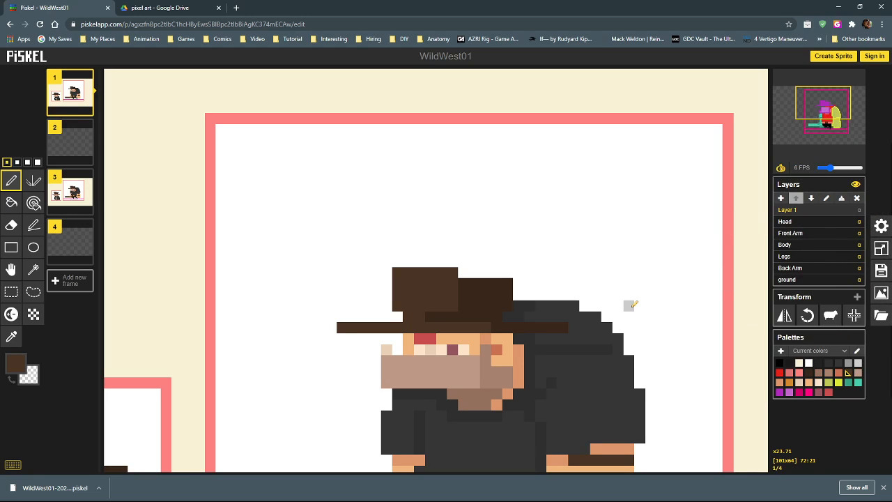
Examine animatorssurvivalkit_walkcycleref3.png in Google Drive and return to the WildWest01 sprite in Piskel.
scroll(634, 304, down, 1)
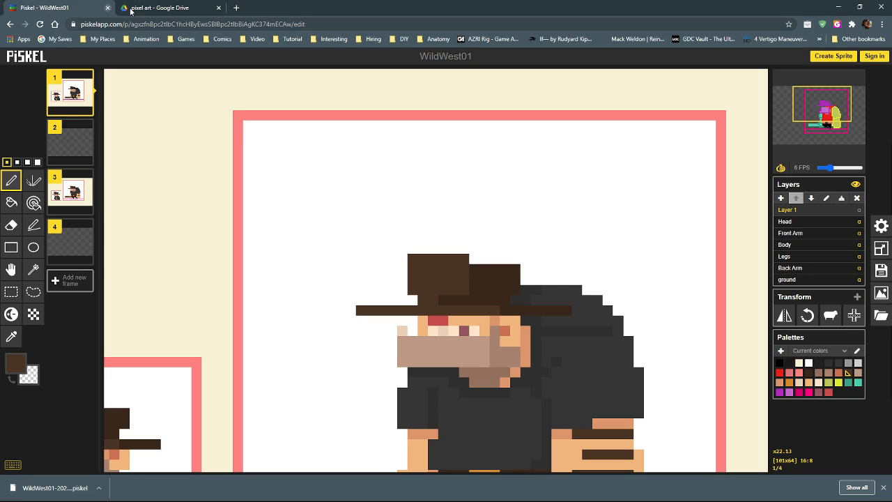
click(174, 6)
click(85, 8)
click(132, 8)
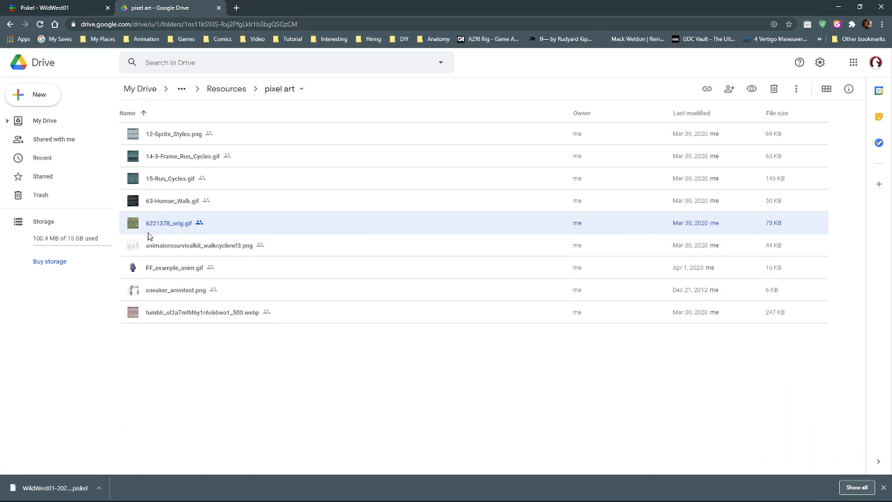
double_click(134, 246)
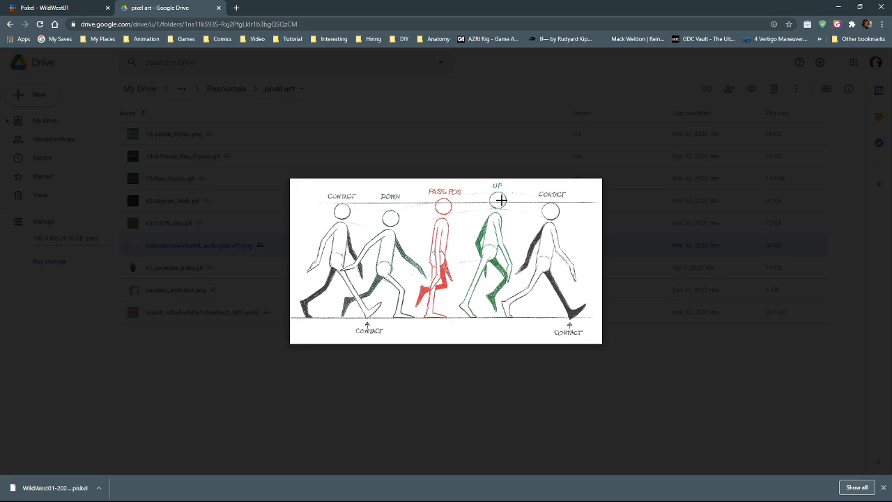
click(49, 7)
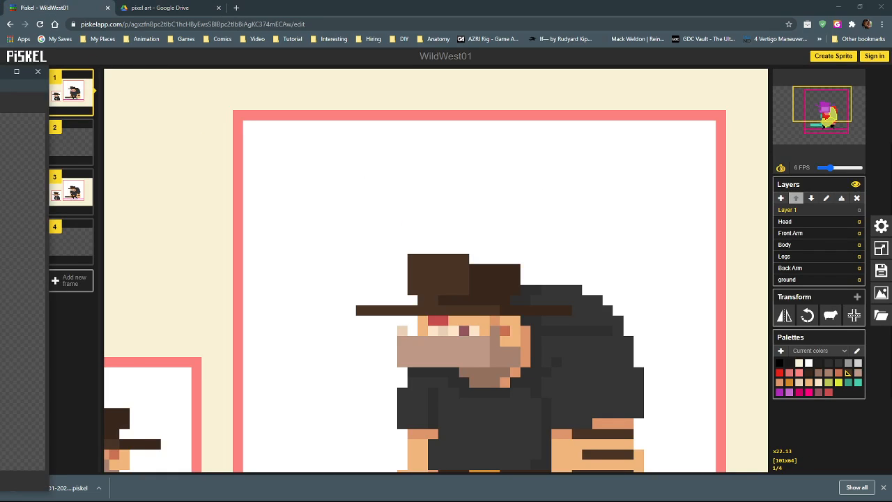
Check the sprite's animation in the separate preview window and move that window back off the canvas.
drag(0, 69, 406, 79)
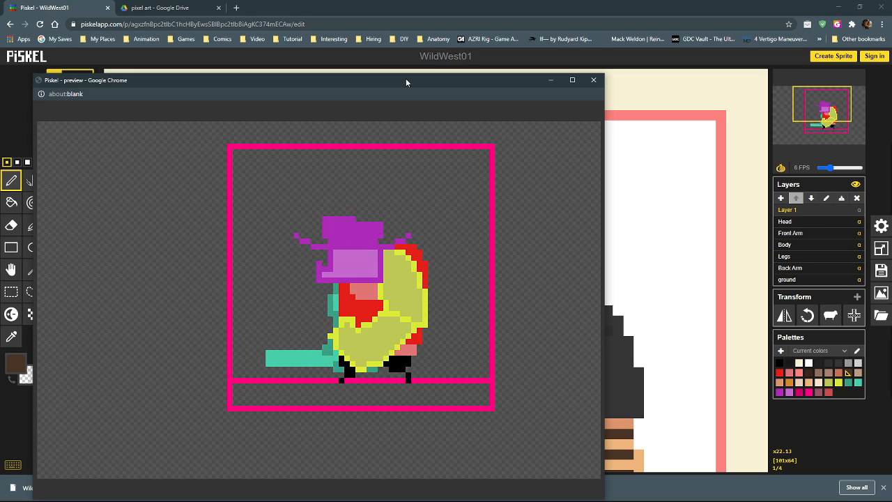
drag(405, 78, 0, 71)
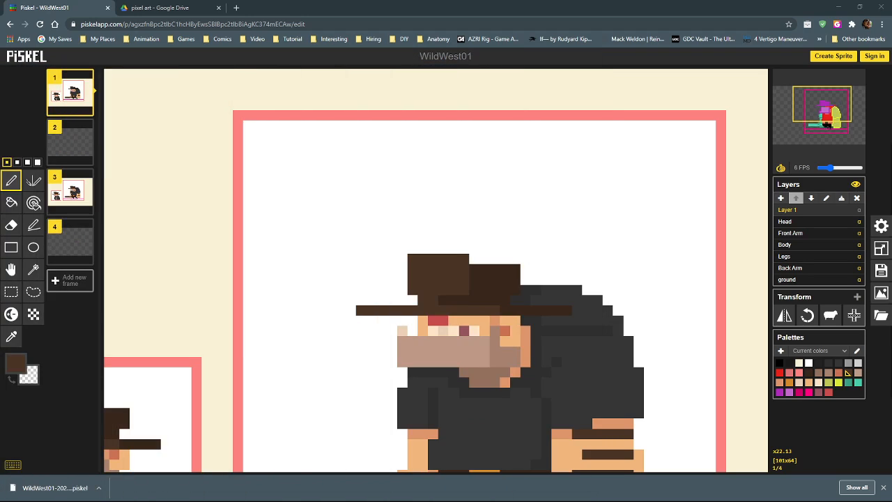
In Google Drive, examine 12-Sprite_Styles.png, 14-3-Frame_Run_Cycles.gif and 15-Run_Cycles.gif, and return to the pixel art folder.
click(170, 7)
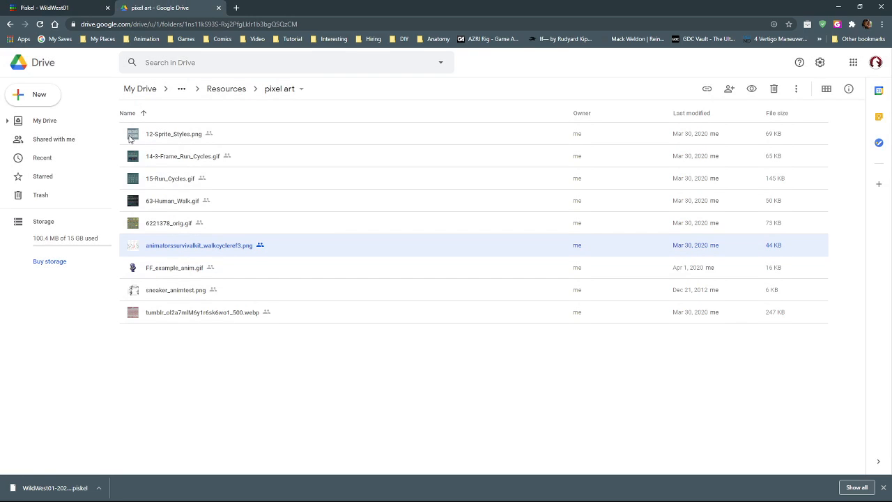
double_click(130, 136)
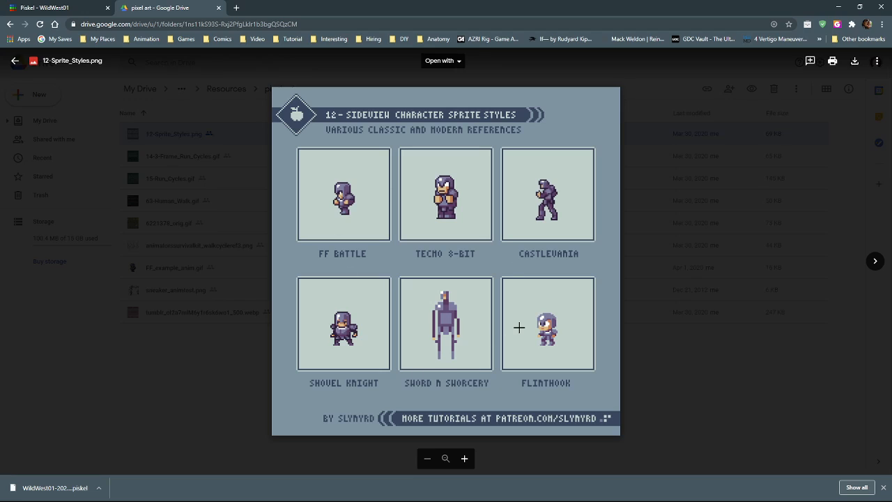
click(238, 349)
double_click(141, 154)
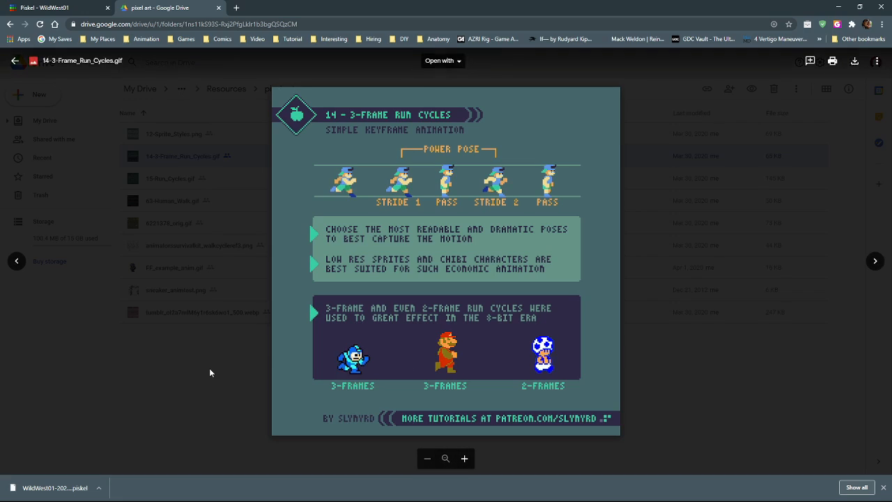
key(Right)
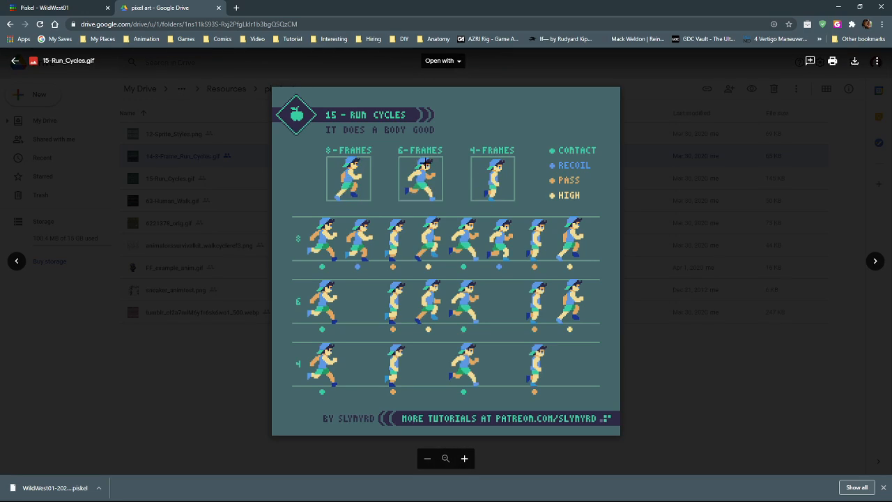
click(169, 361)
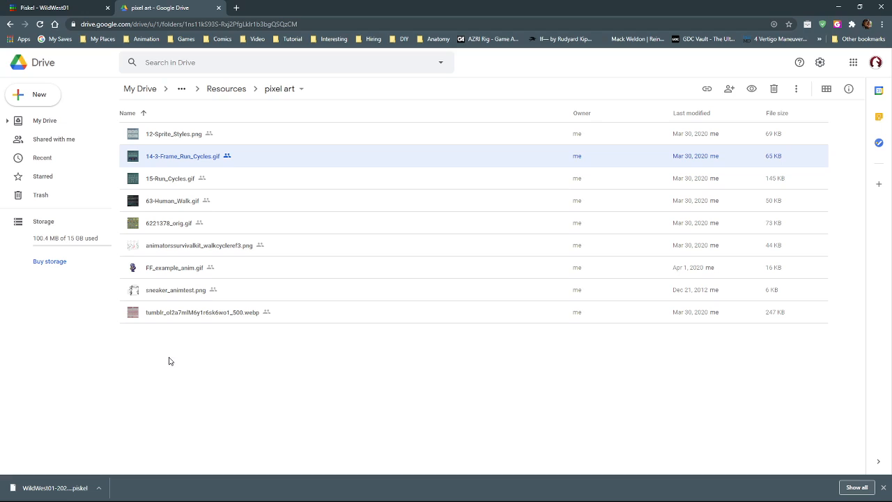
Examine the tumblr run-cycle .webp, FF_example_anim.gif and 6221378_orig.gif from the pixel art folder, and close the file viewer.
click(135, 313)
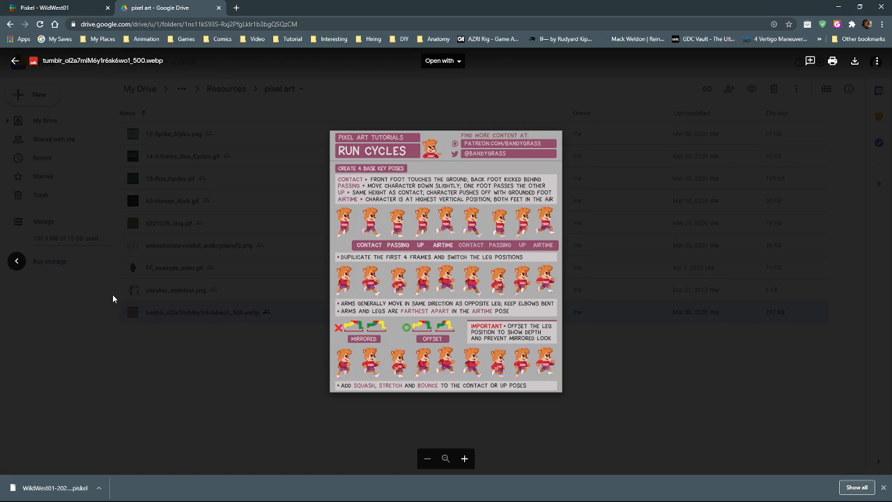
click(17, 261)
click(16, 262)
click(17, 262)
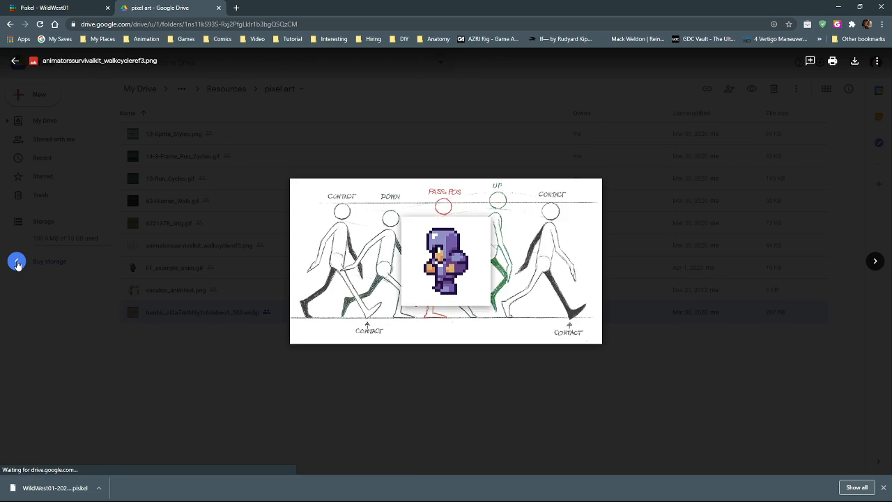
click(875, 261)
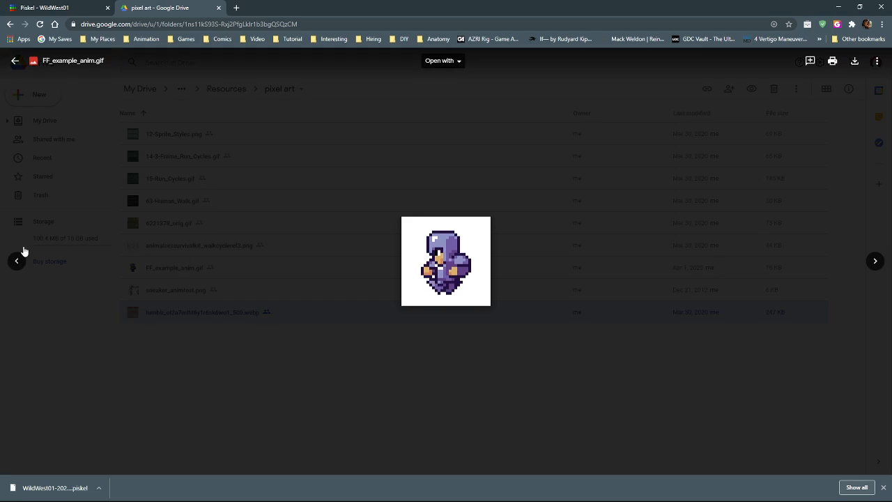
click(17, 262)
click(17, 262)
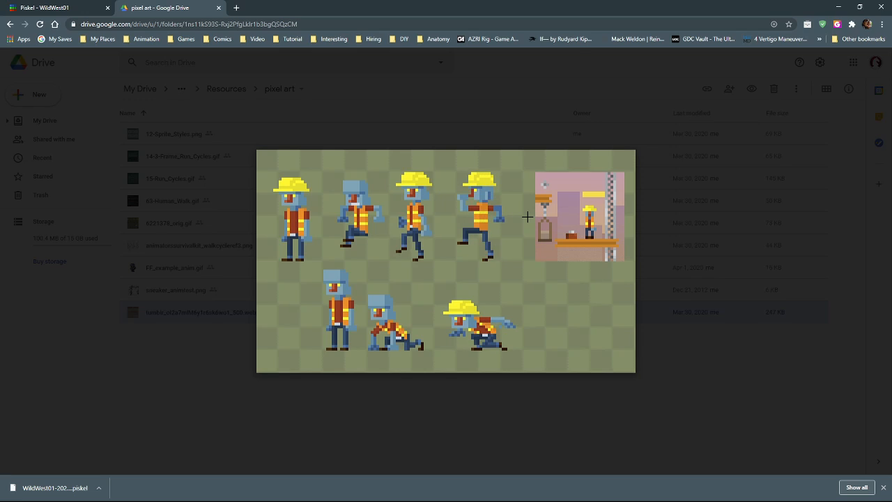
click(187, 411)
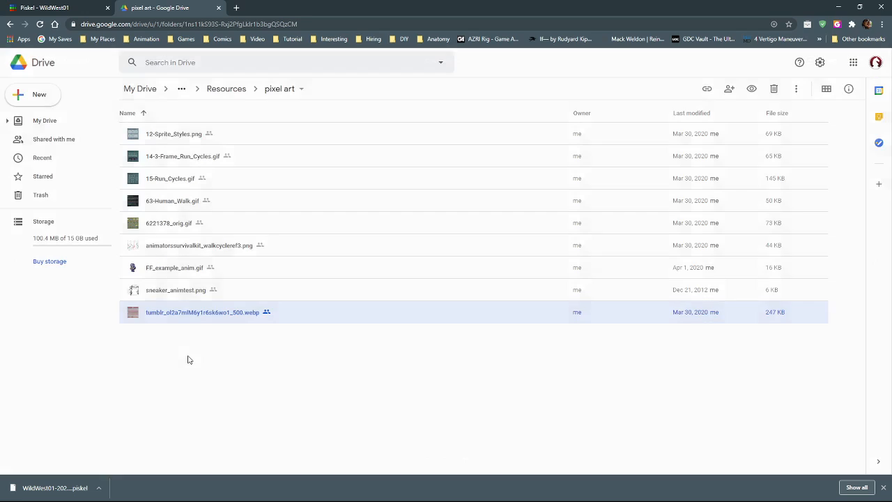
Return to the WildWest01 sprite in Piskel and bring the animation preview window over the canvas.
click(70, 8)
scroll(393, 299, down, 4)
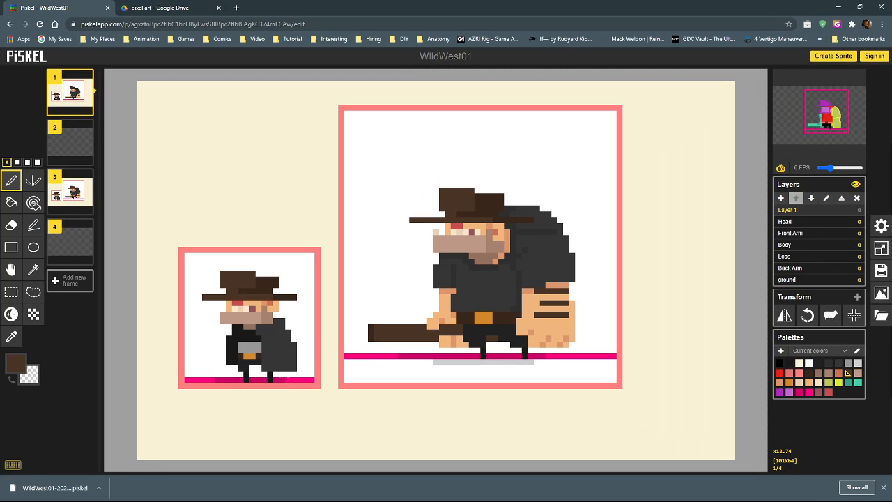
drag(0, 92, 368, 81)
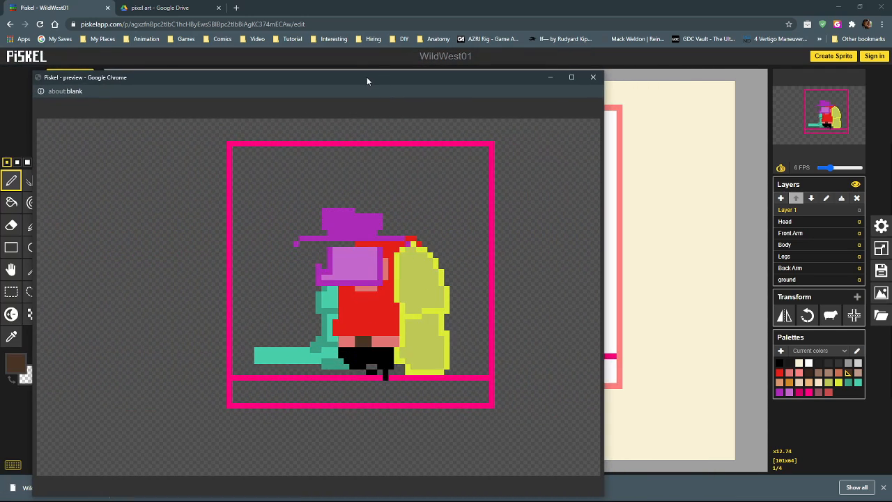